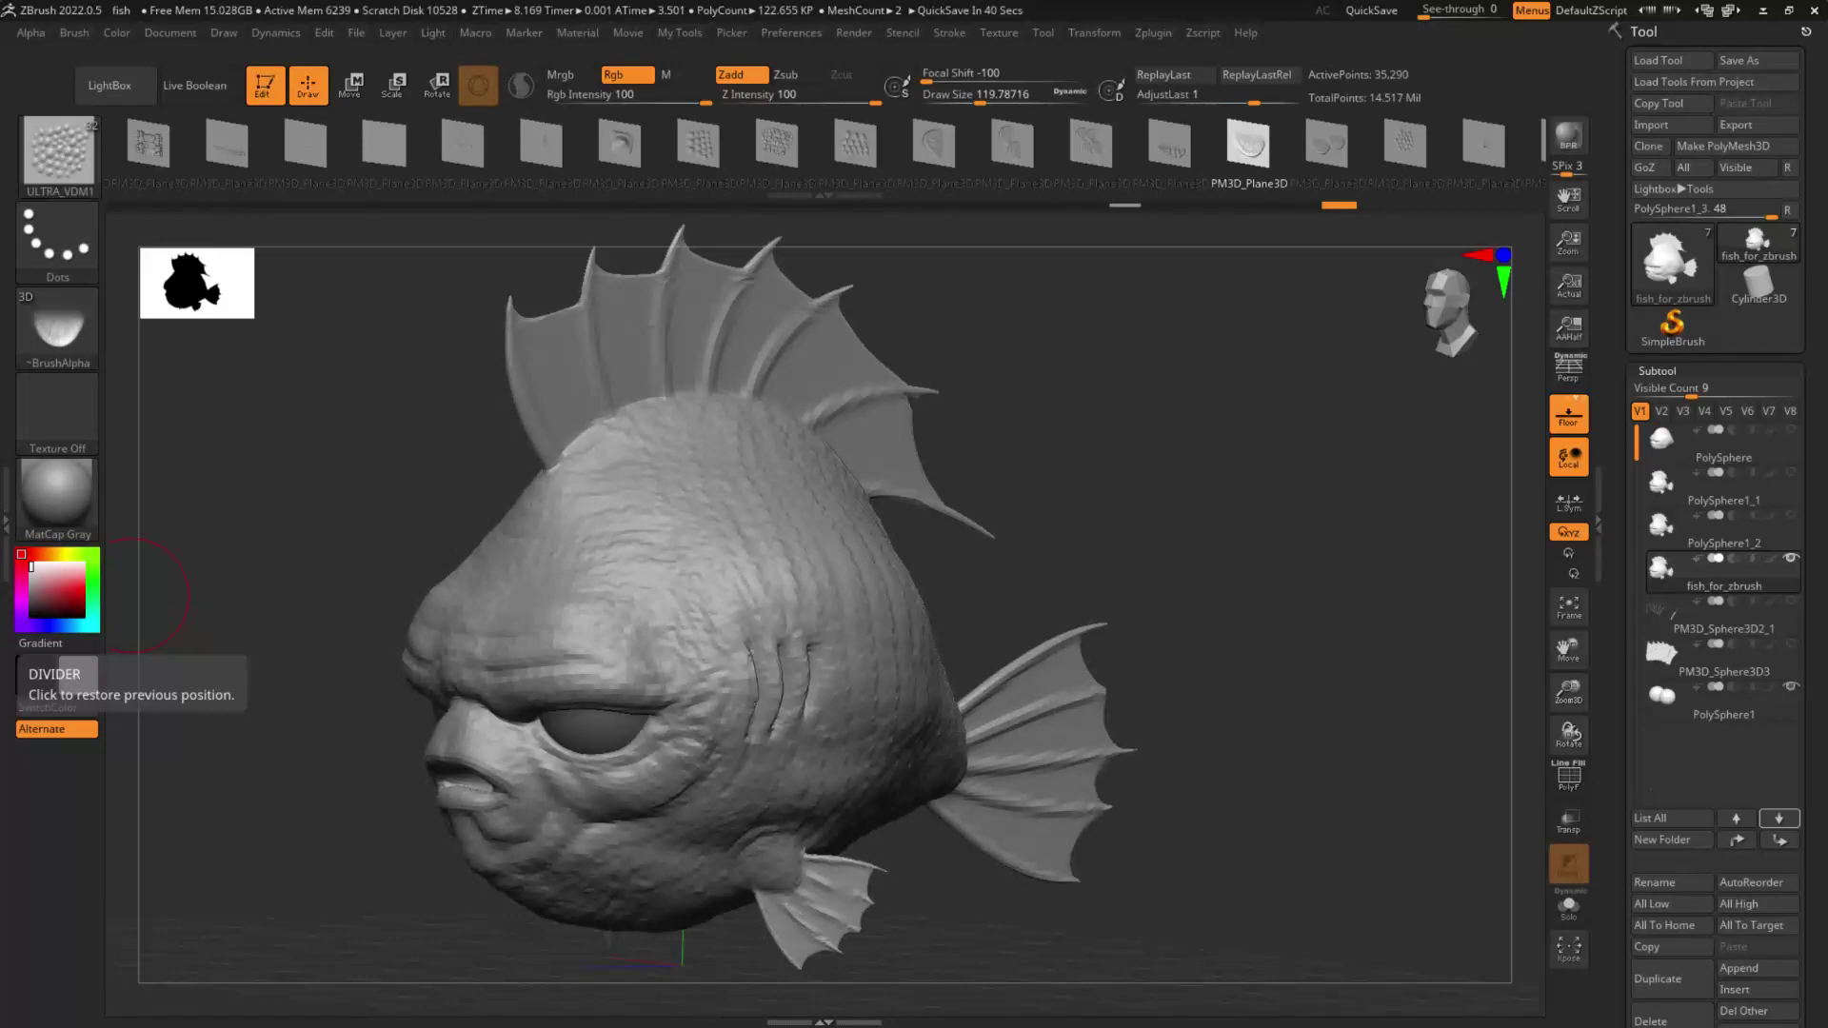
# Step: Switch to Microsoft Teams, examine the fin reference picture attached in the chat at larger size, and return to ZBrush
pyautogui.hotkey('alt', 'Tab')
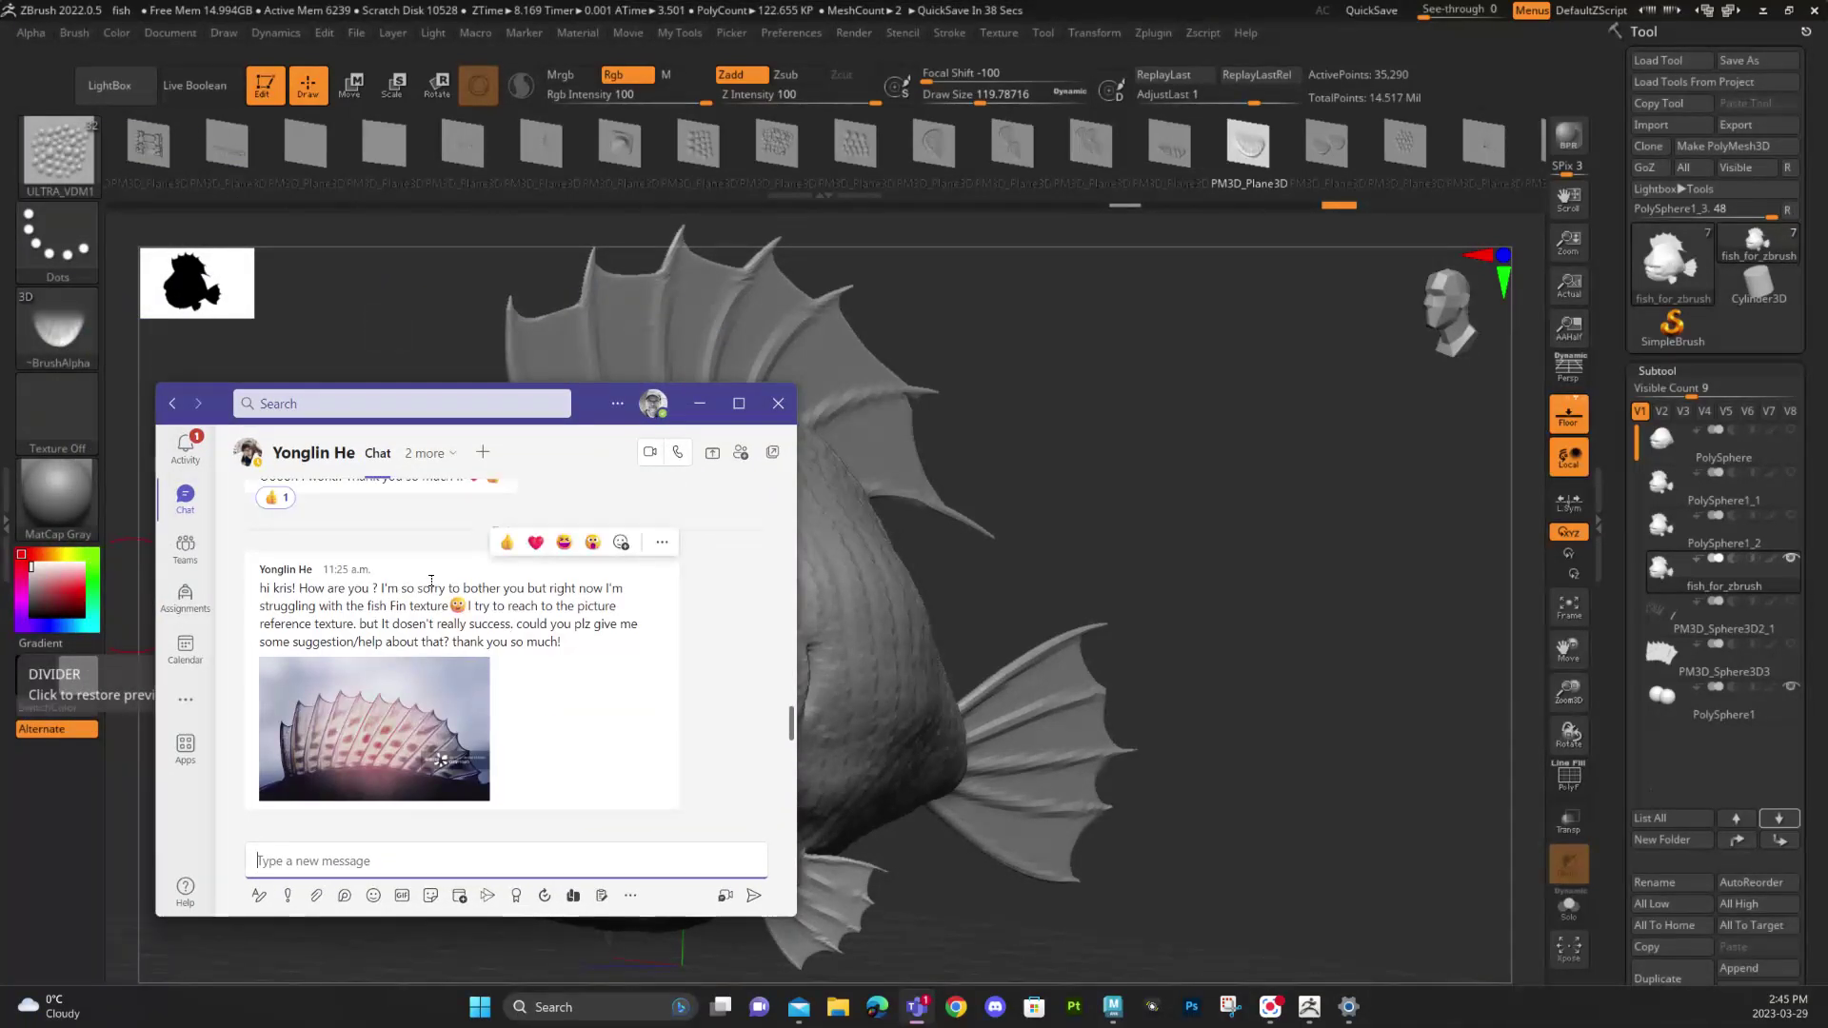
pyautogui.click(409, 759)
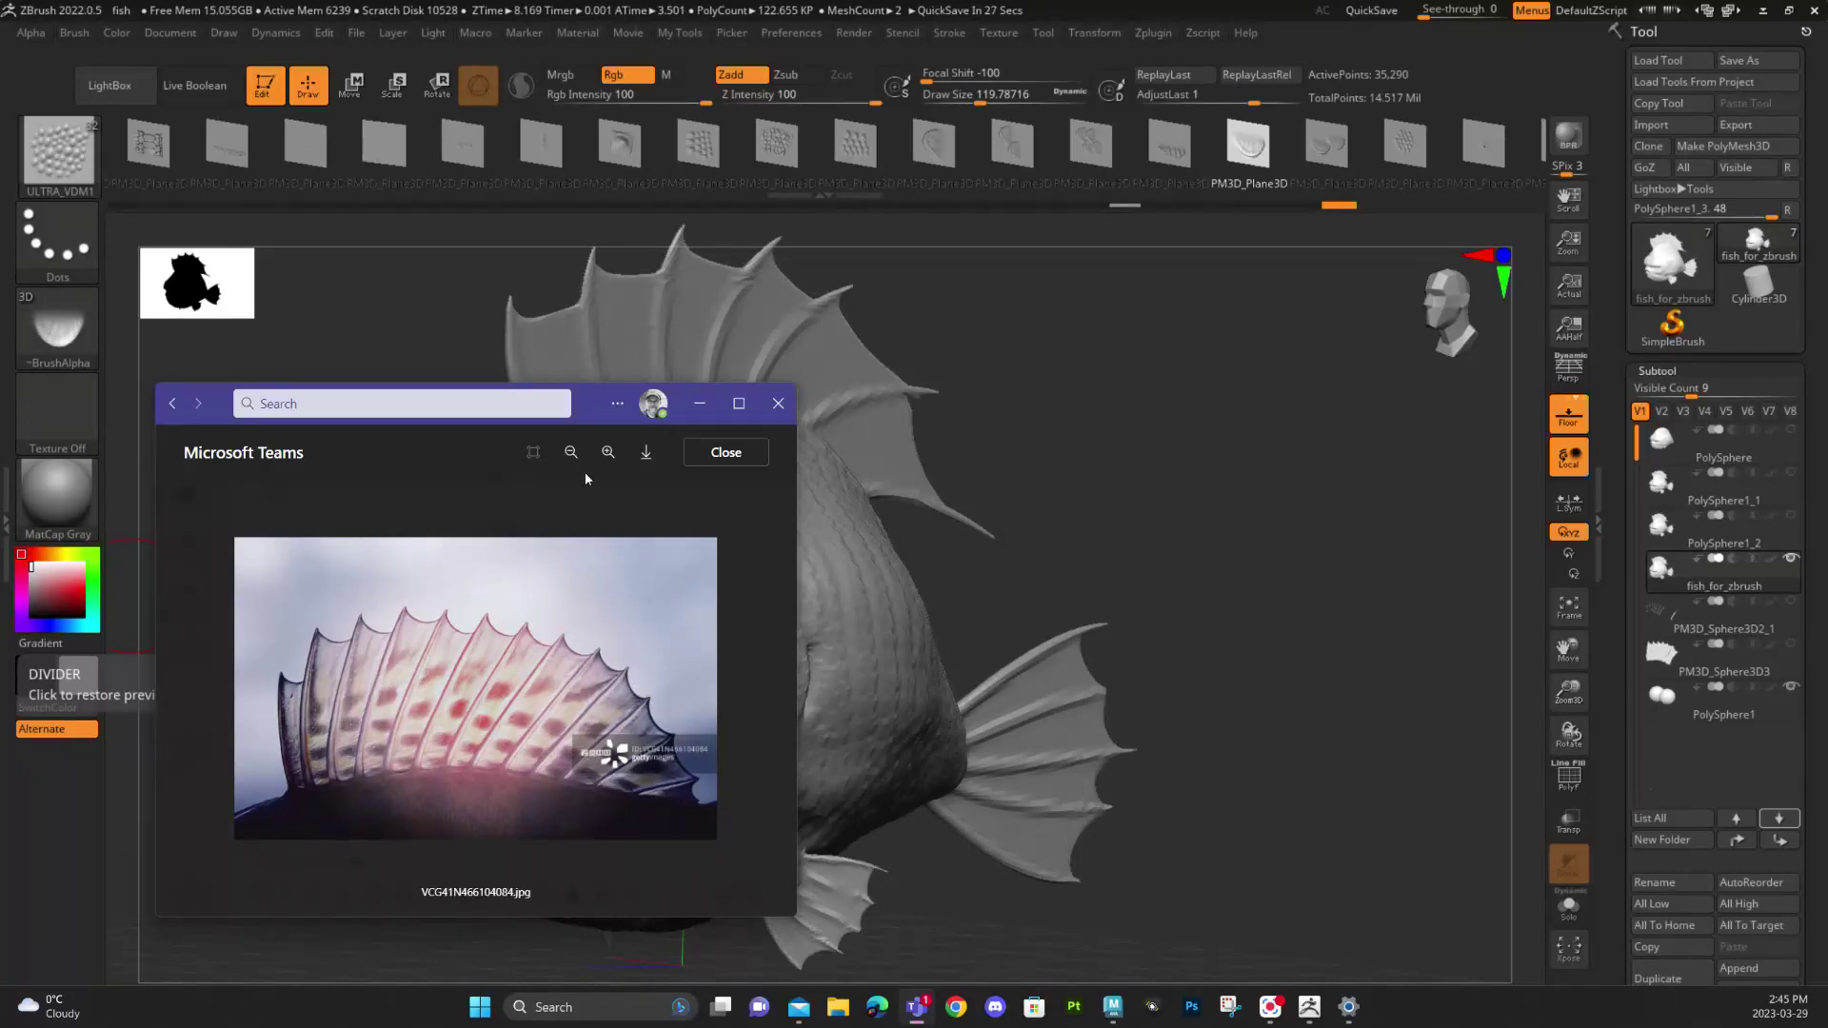
pyautogui.moveTo(592, 412); pyautogui.dragTo(407, 412)
pyautogui.click(574, 410)
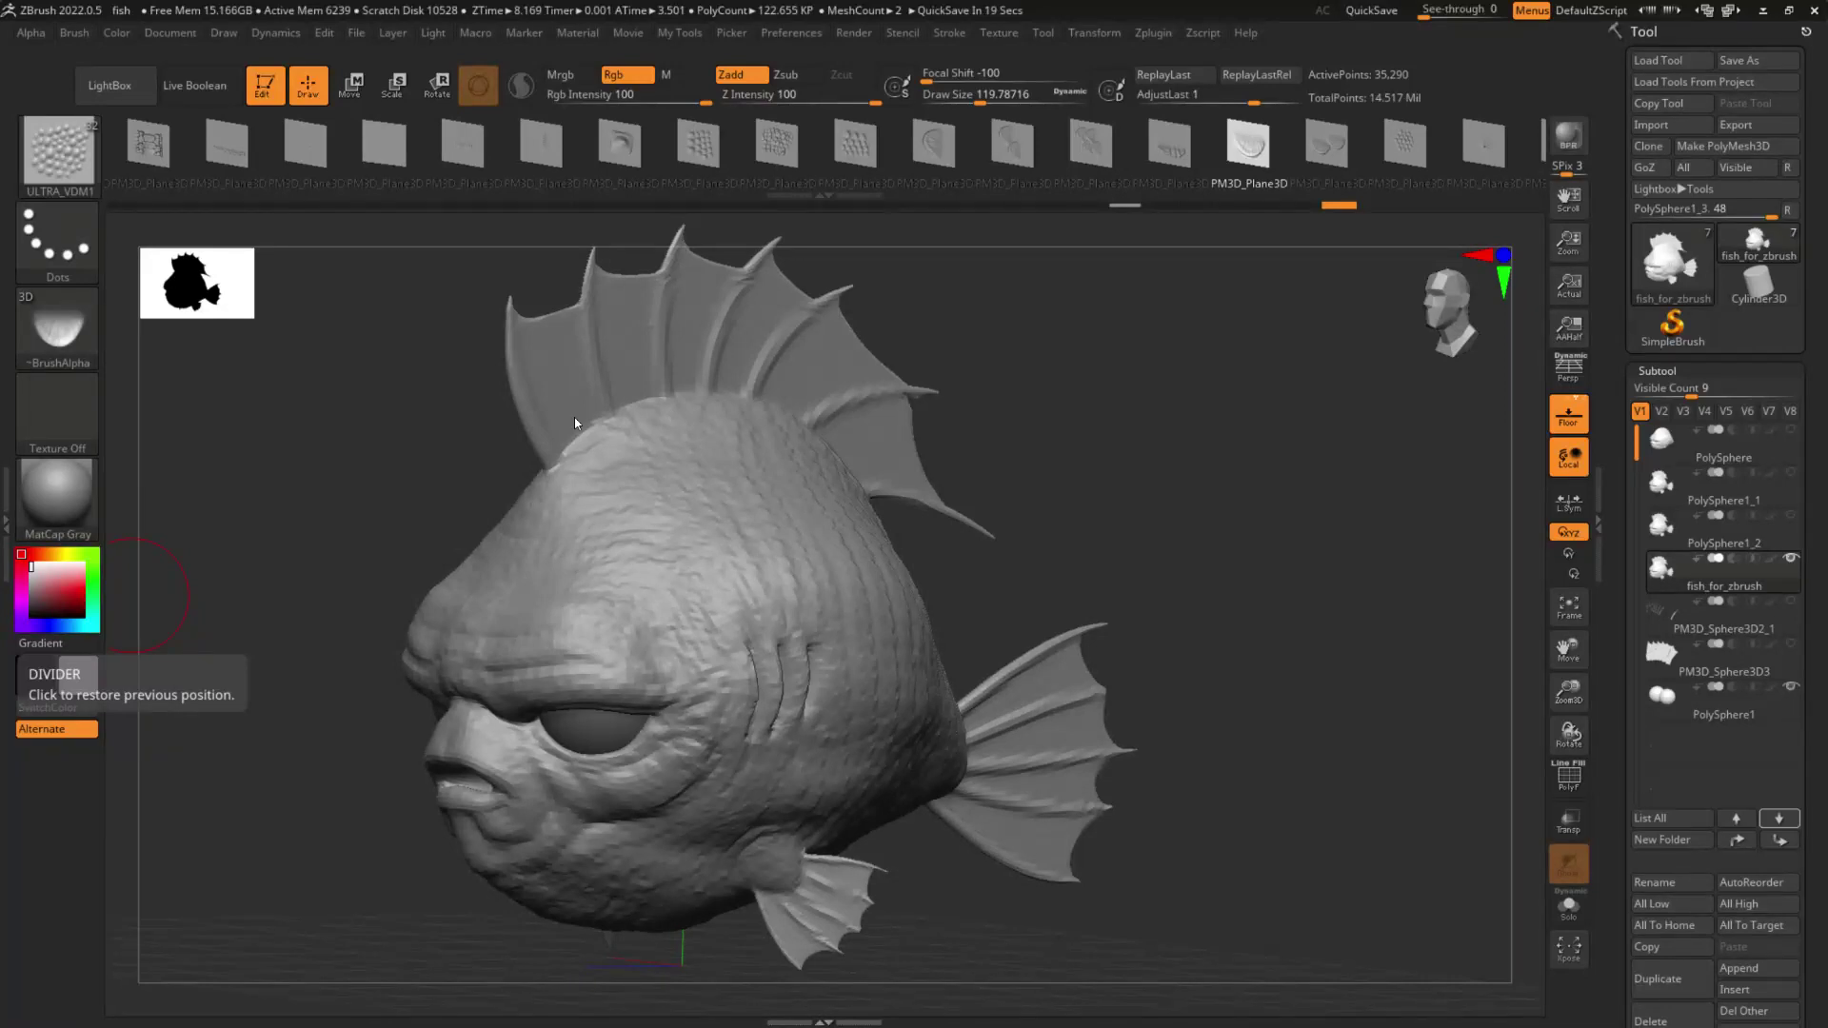
# Step: Delete the unneeded PolySphere, PolySphere1_1 and PolySphere1_2 subtools, skipping the not-undoable note until the next restart
pyautogui.moveTo(1014, 533); pyautogui.dragTo(1004, 572)
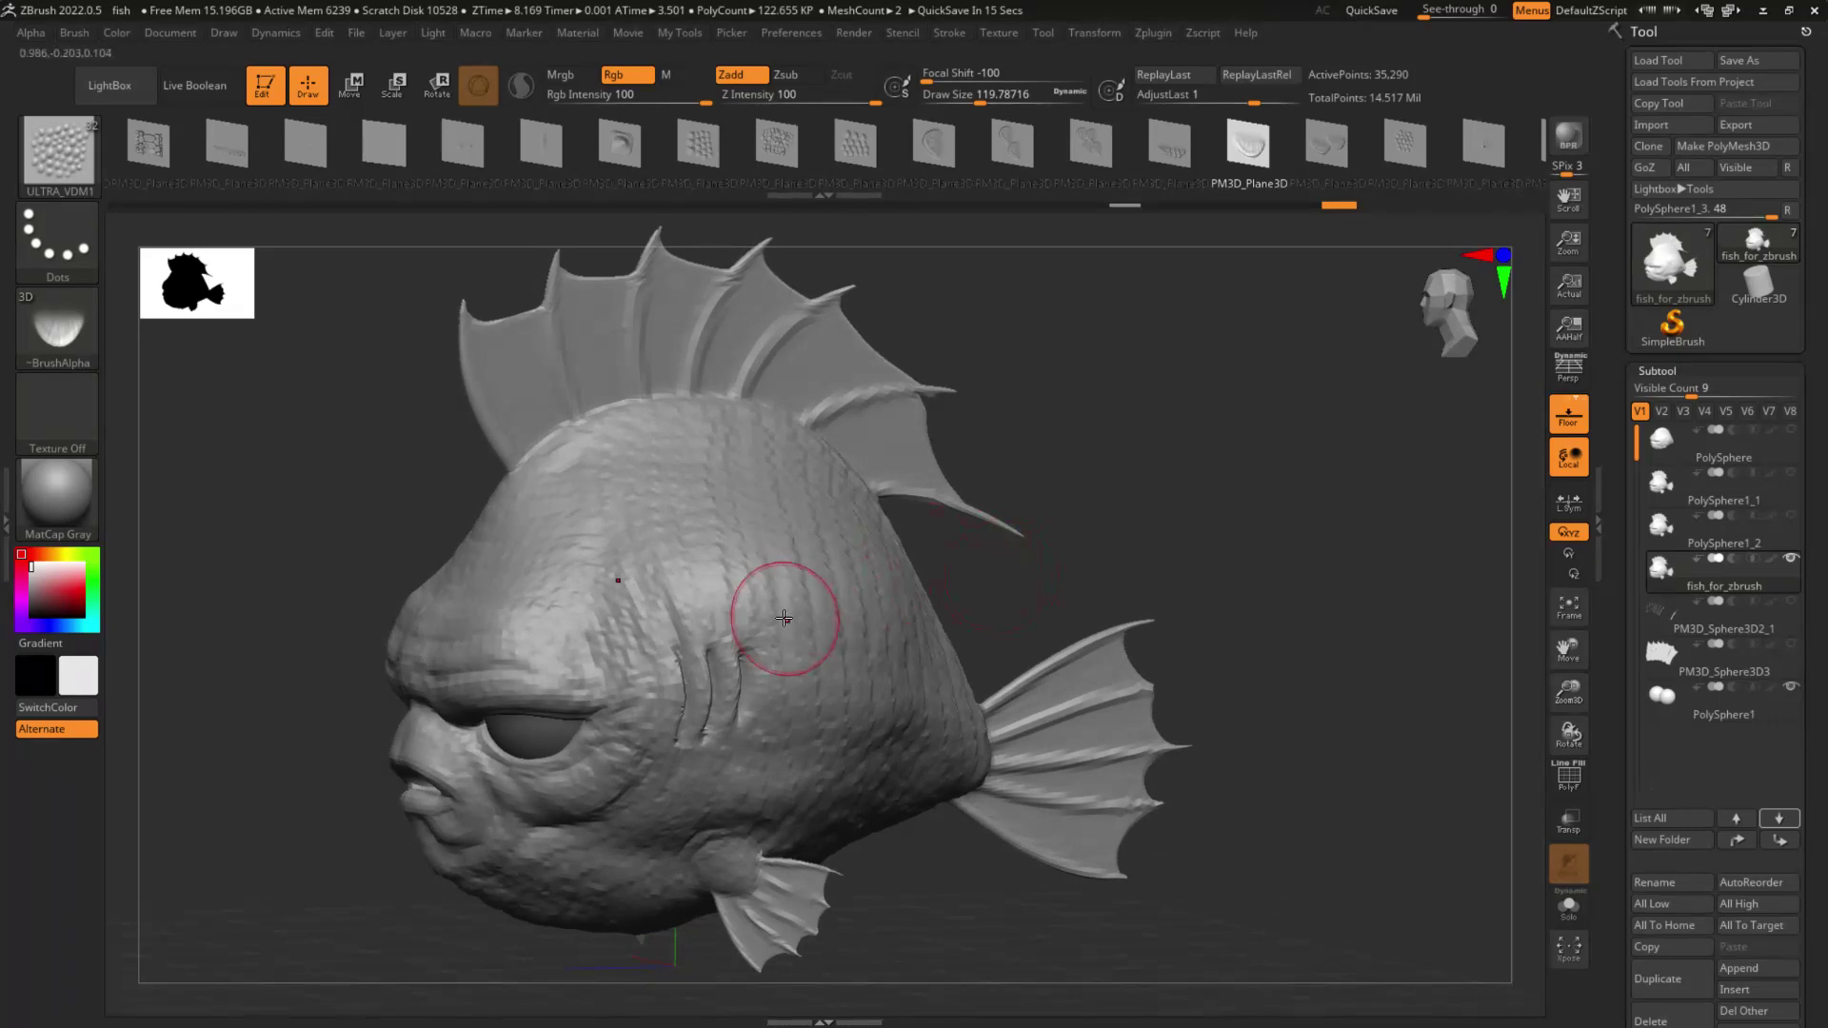
pyautogui.click(1662, 443)
pyautogui.scroll(-4, 1818, 854)
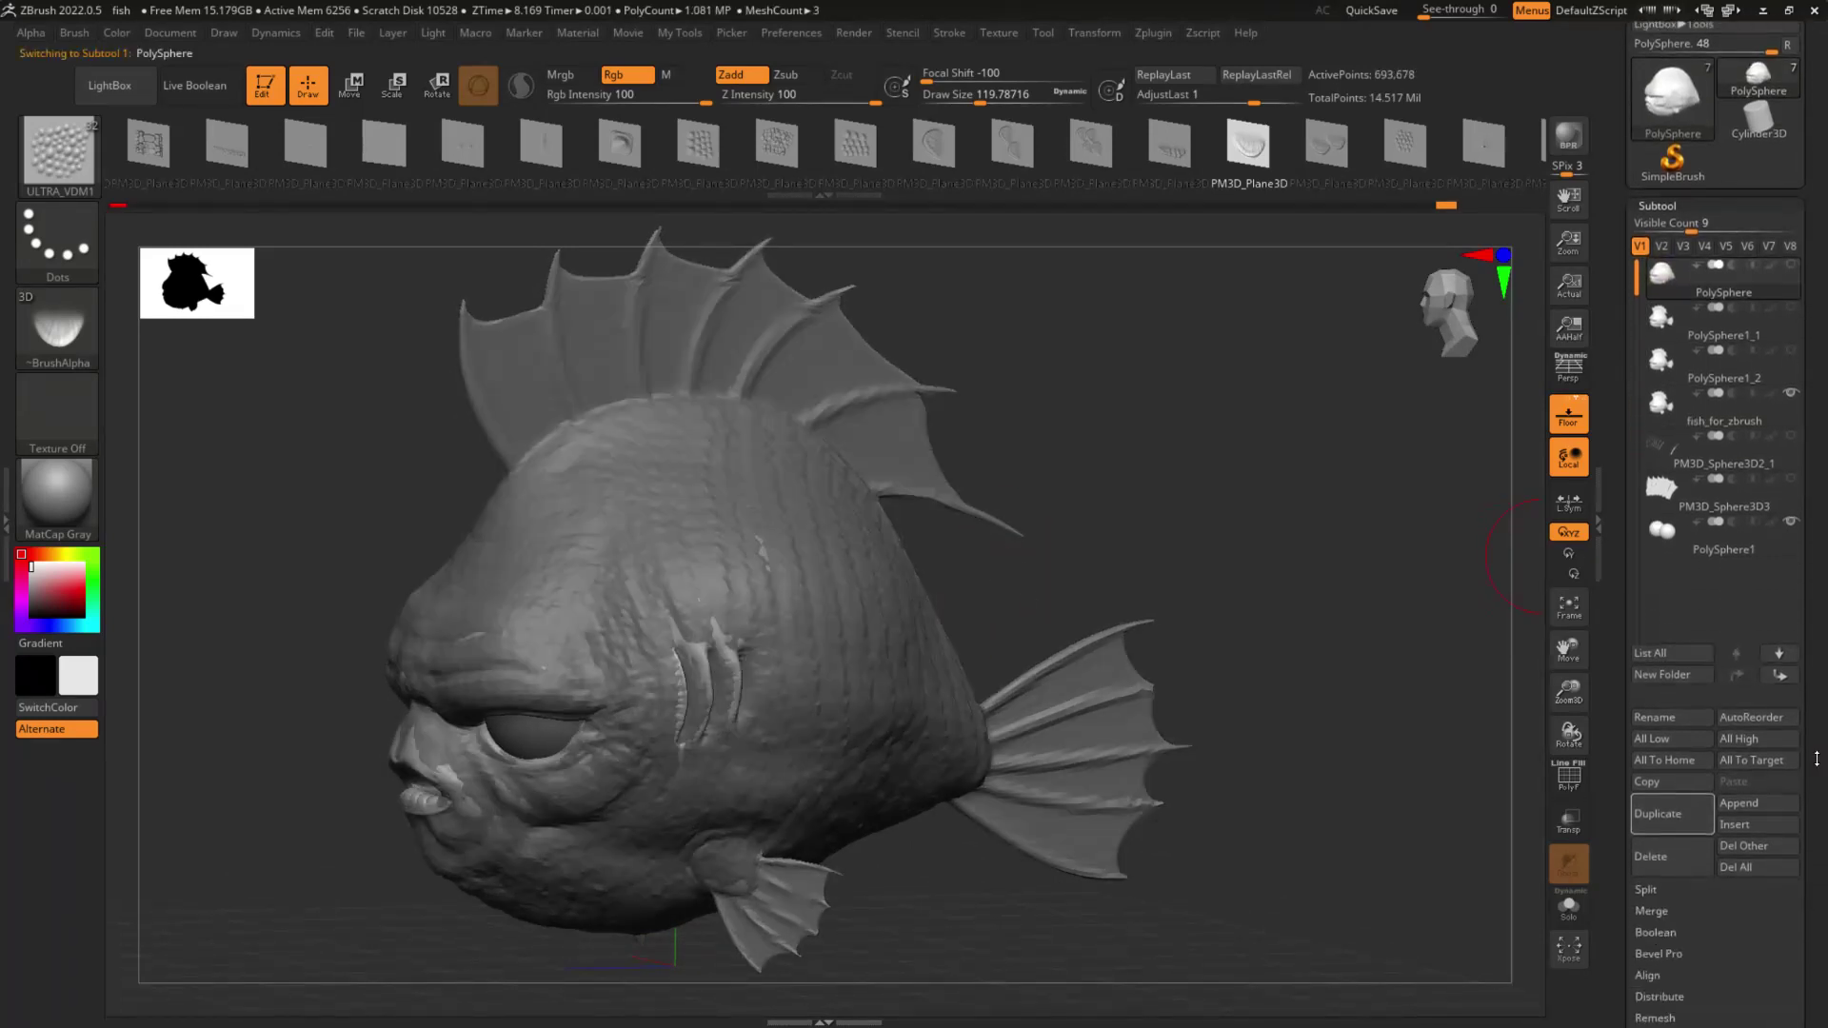
pyautogui.click(1651, 858)
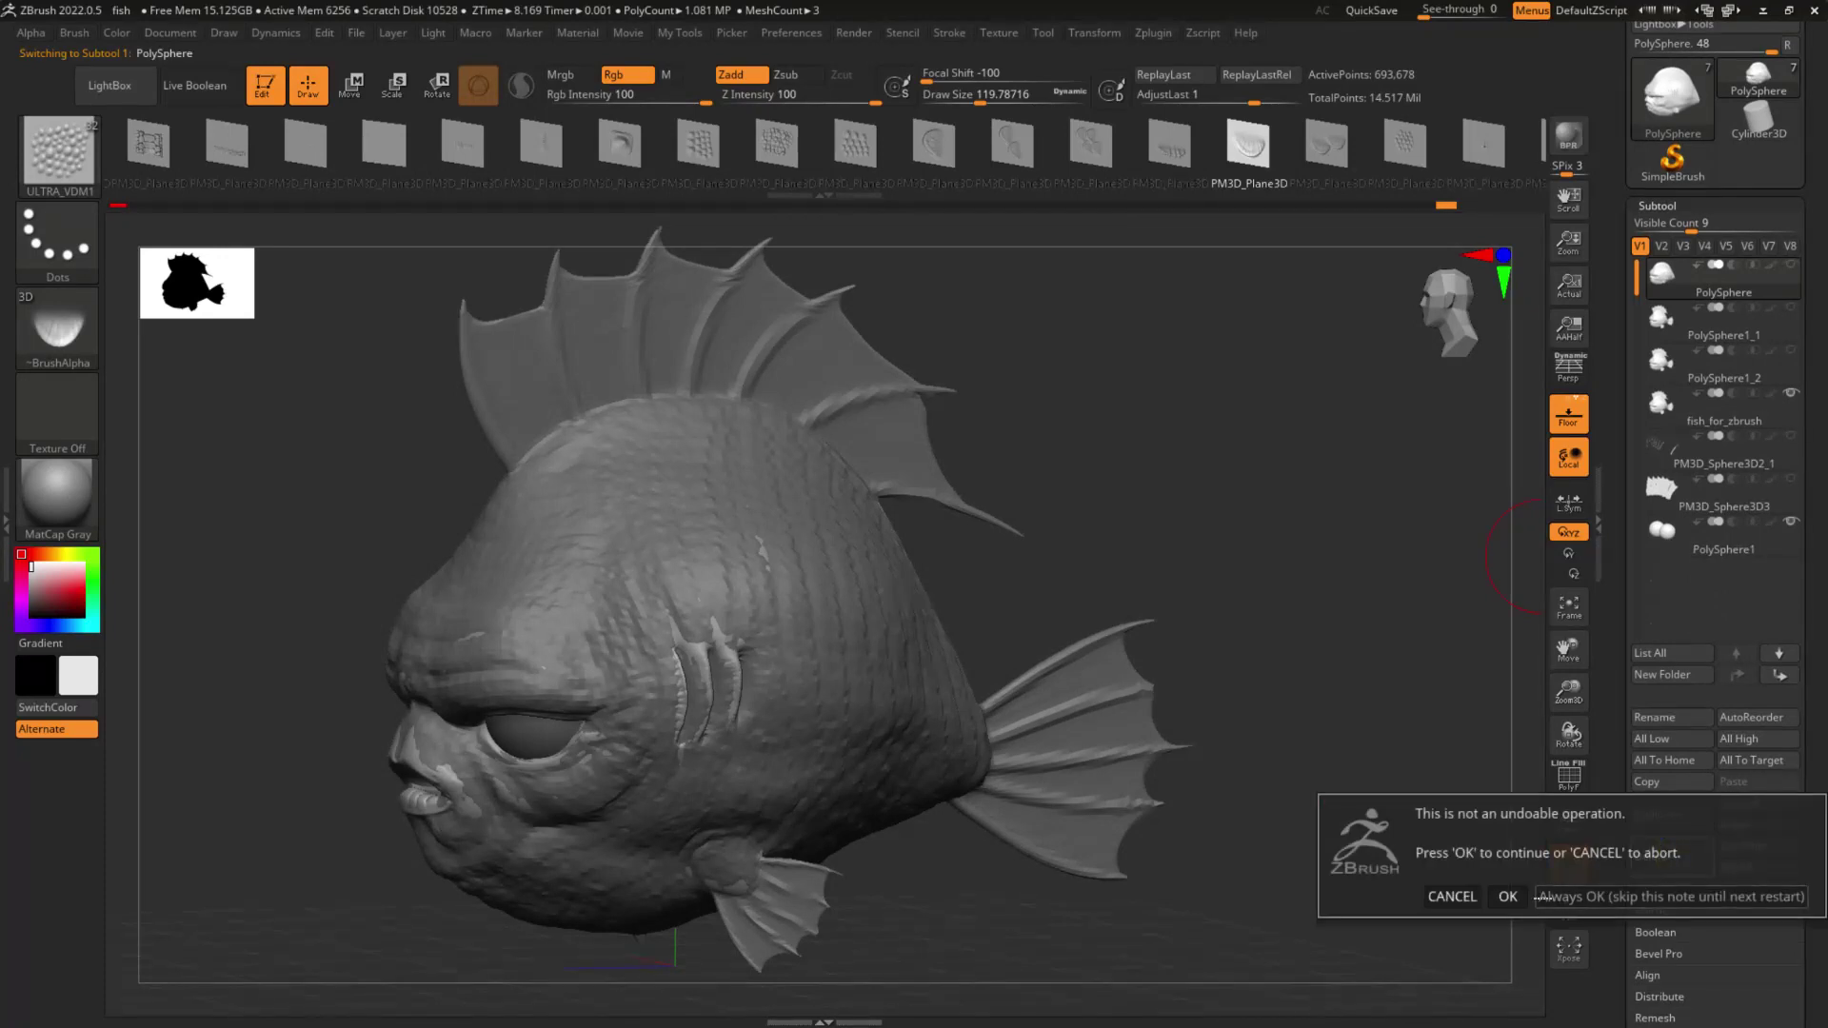
pyautogui.click(1543, 896)
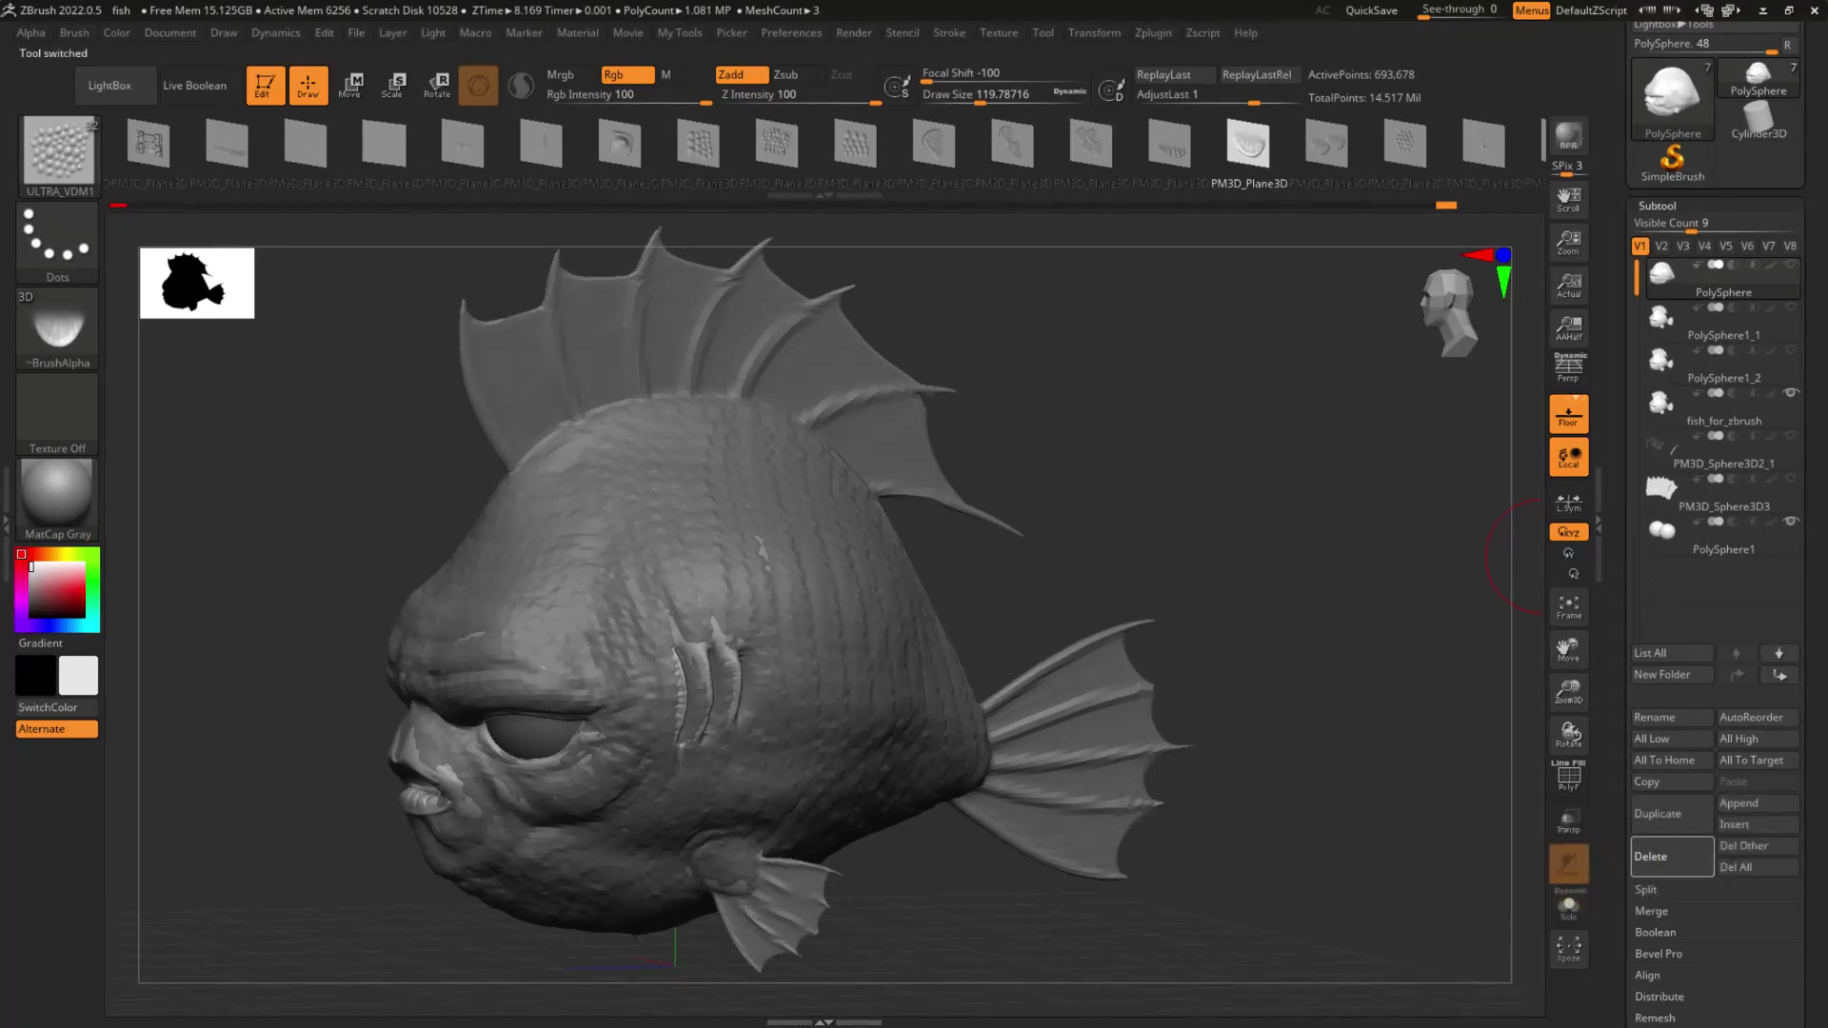
pyautogui.click(1671, 861)
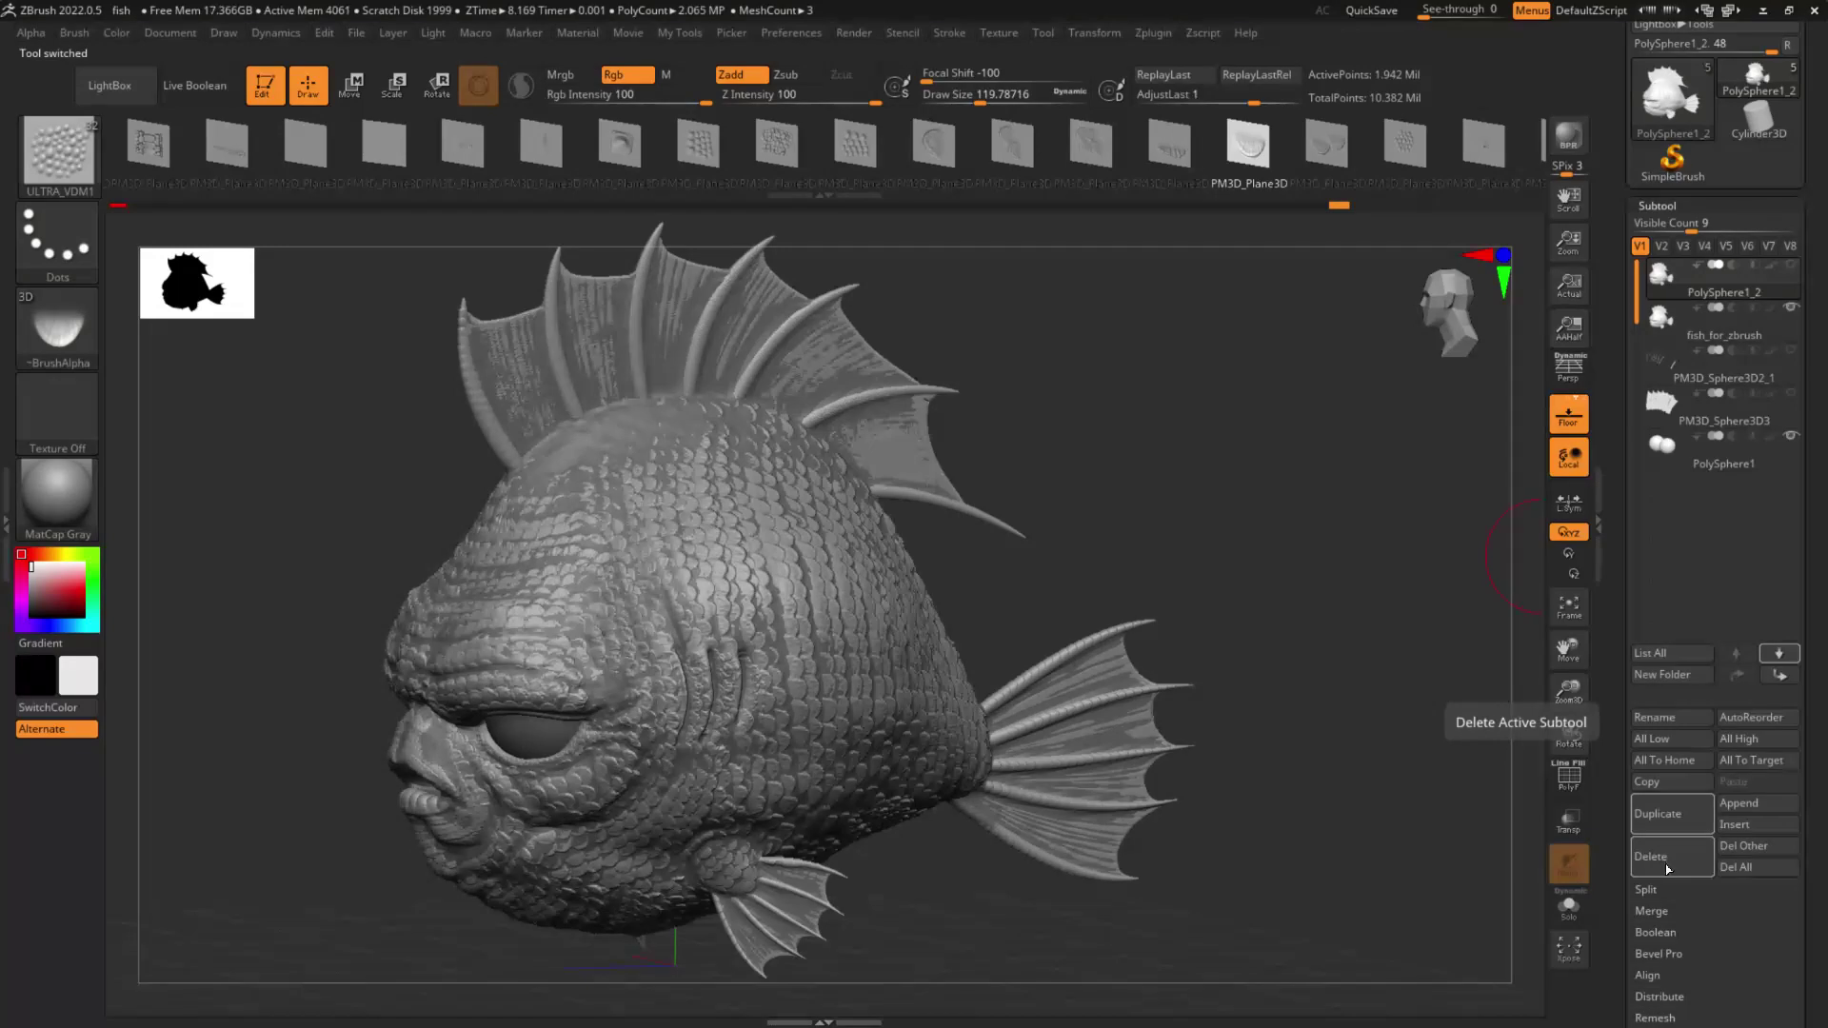
pyautogui.click(1668, 862)
# Step: Delete the PM3D_Sphere3D2_1 and PM3D_Sphere3D3 fin subtools, keeping only the fish body and the eyes
pyautogui.click(1659, 335)
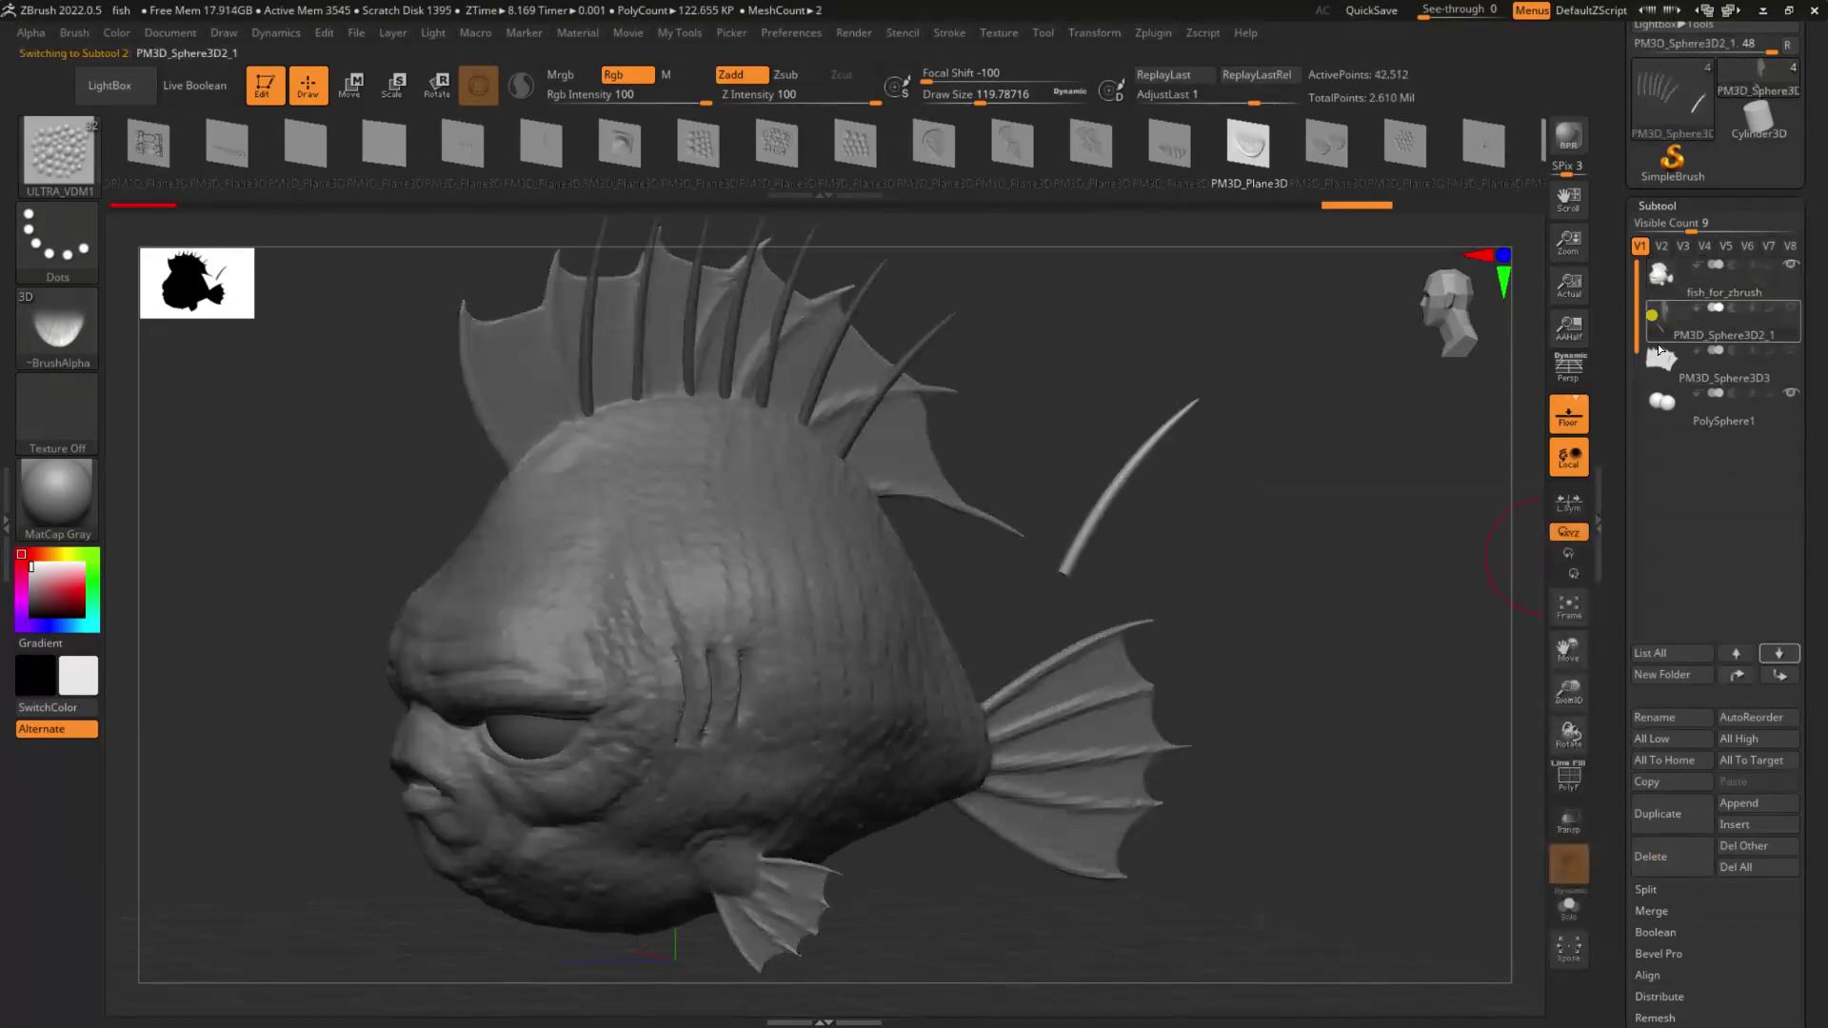
pyautogui.click(1671, 863)
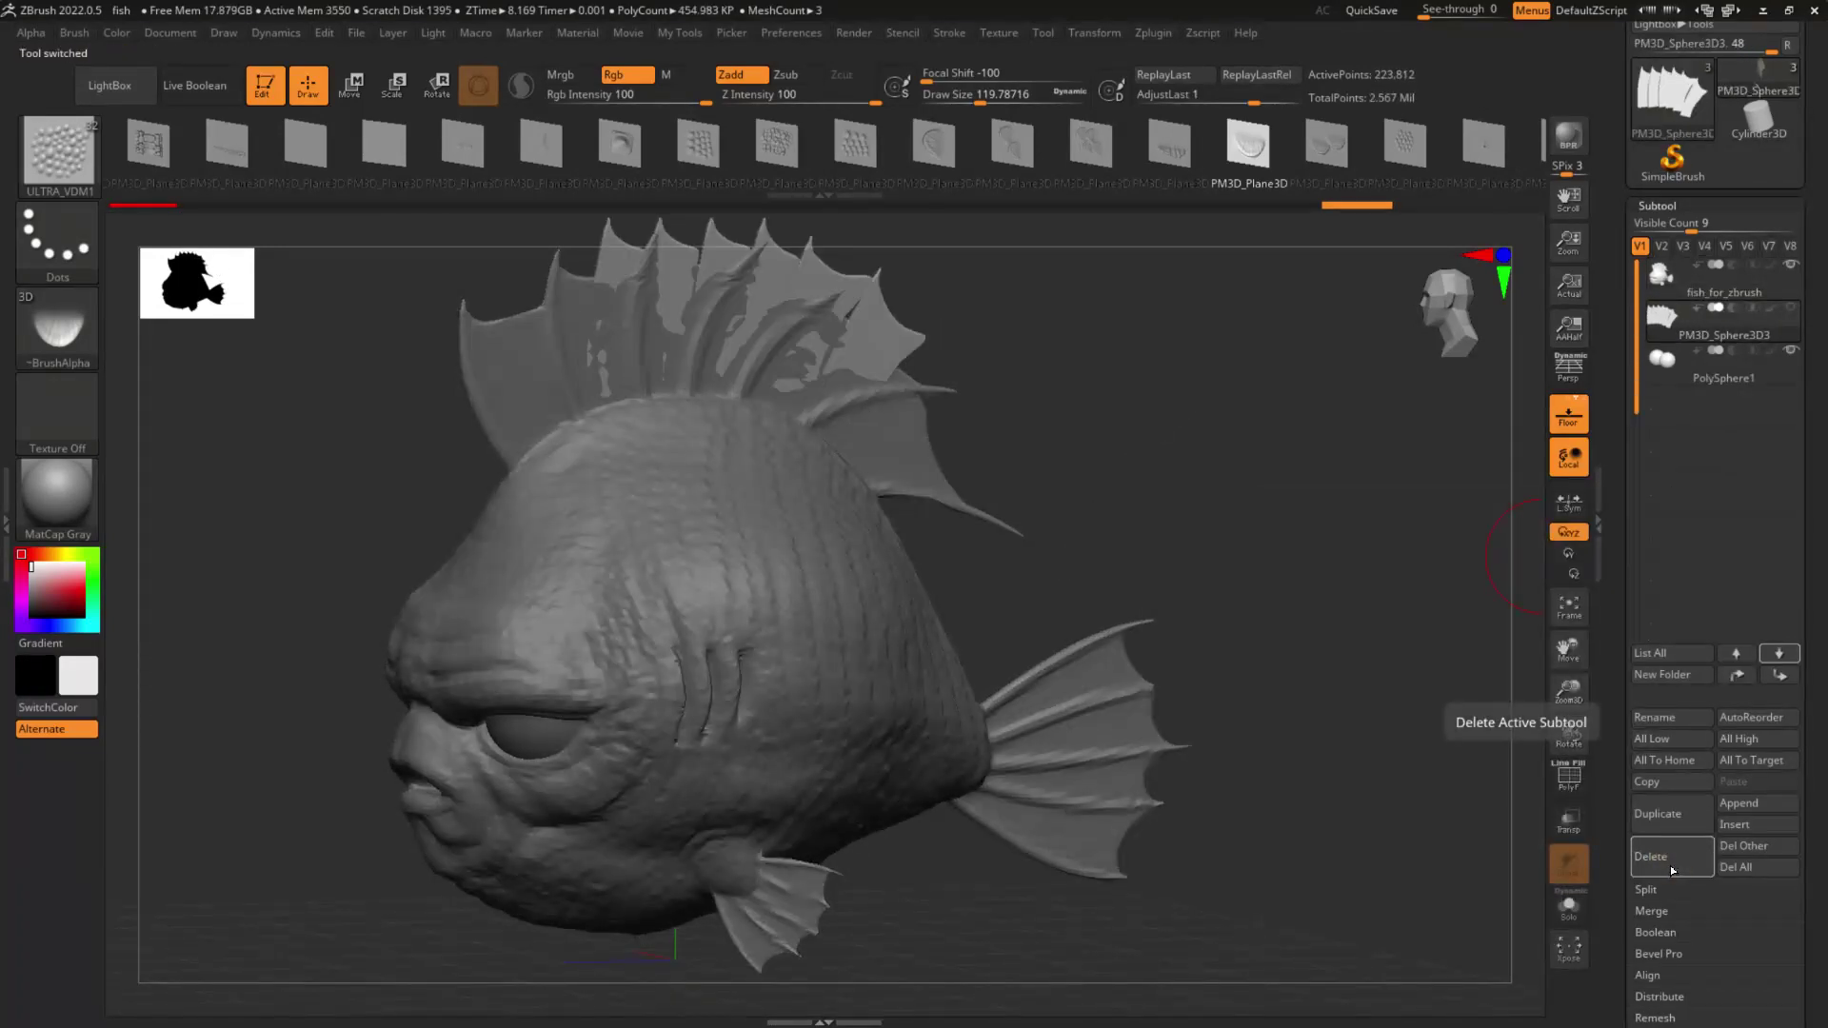
pyautogui.click(1671, 863)
pyautogui.moveTo(1249, 839); pyautogui.dragTo(1270, 813)
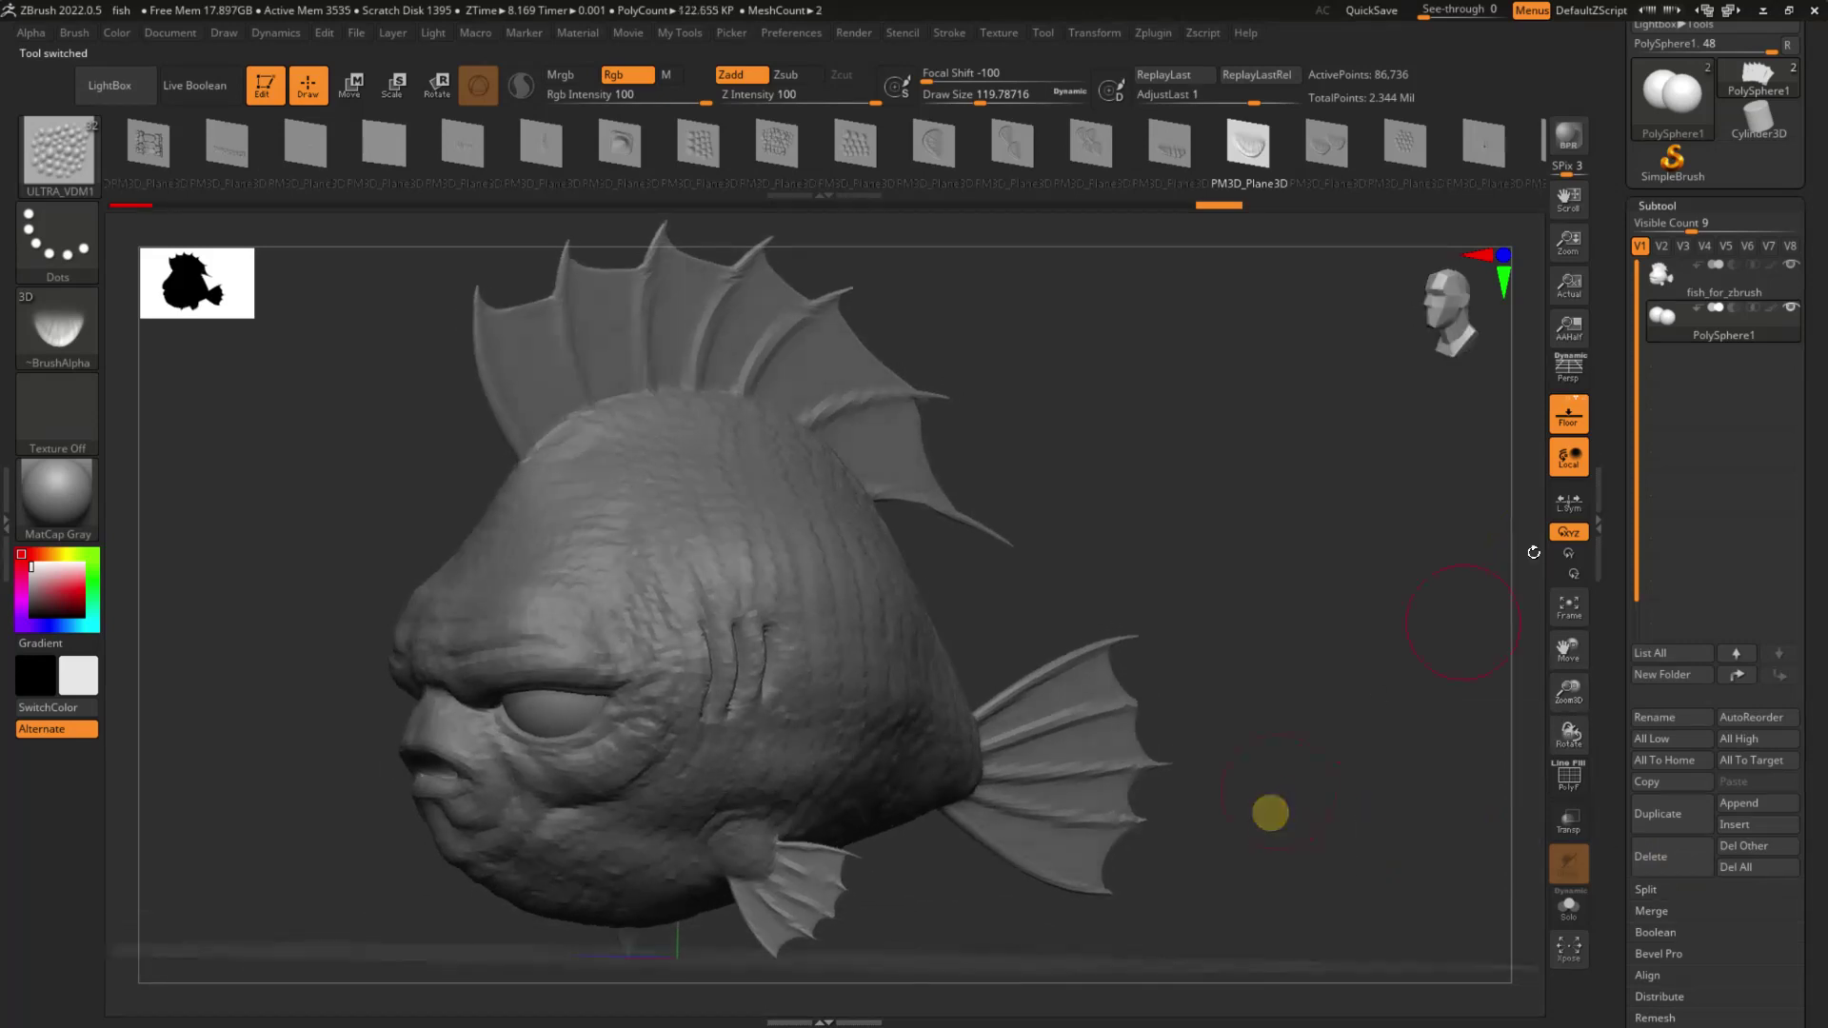
# Step: Make fish_for_zbrush the active subtool and raise it to subdivision level 4 to bring back the scale detail
pyautogui.click(1672, 276)
pyautogui.press('d')
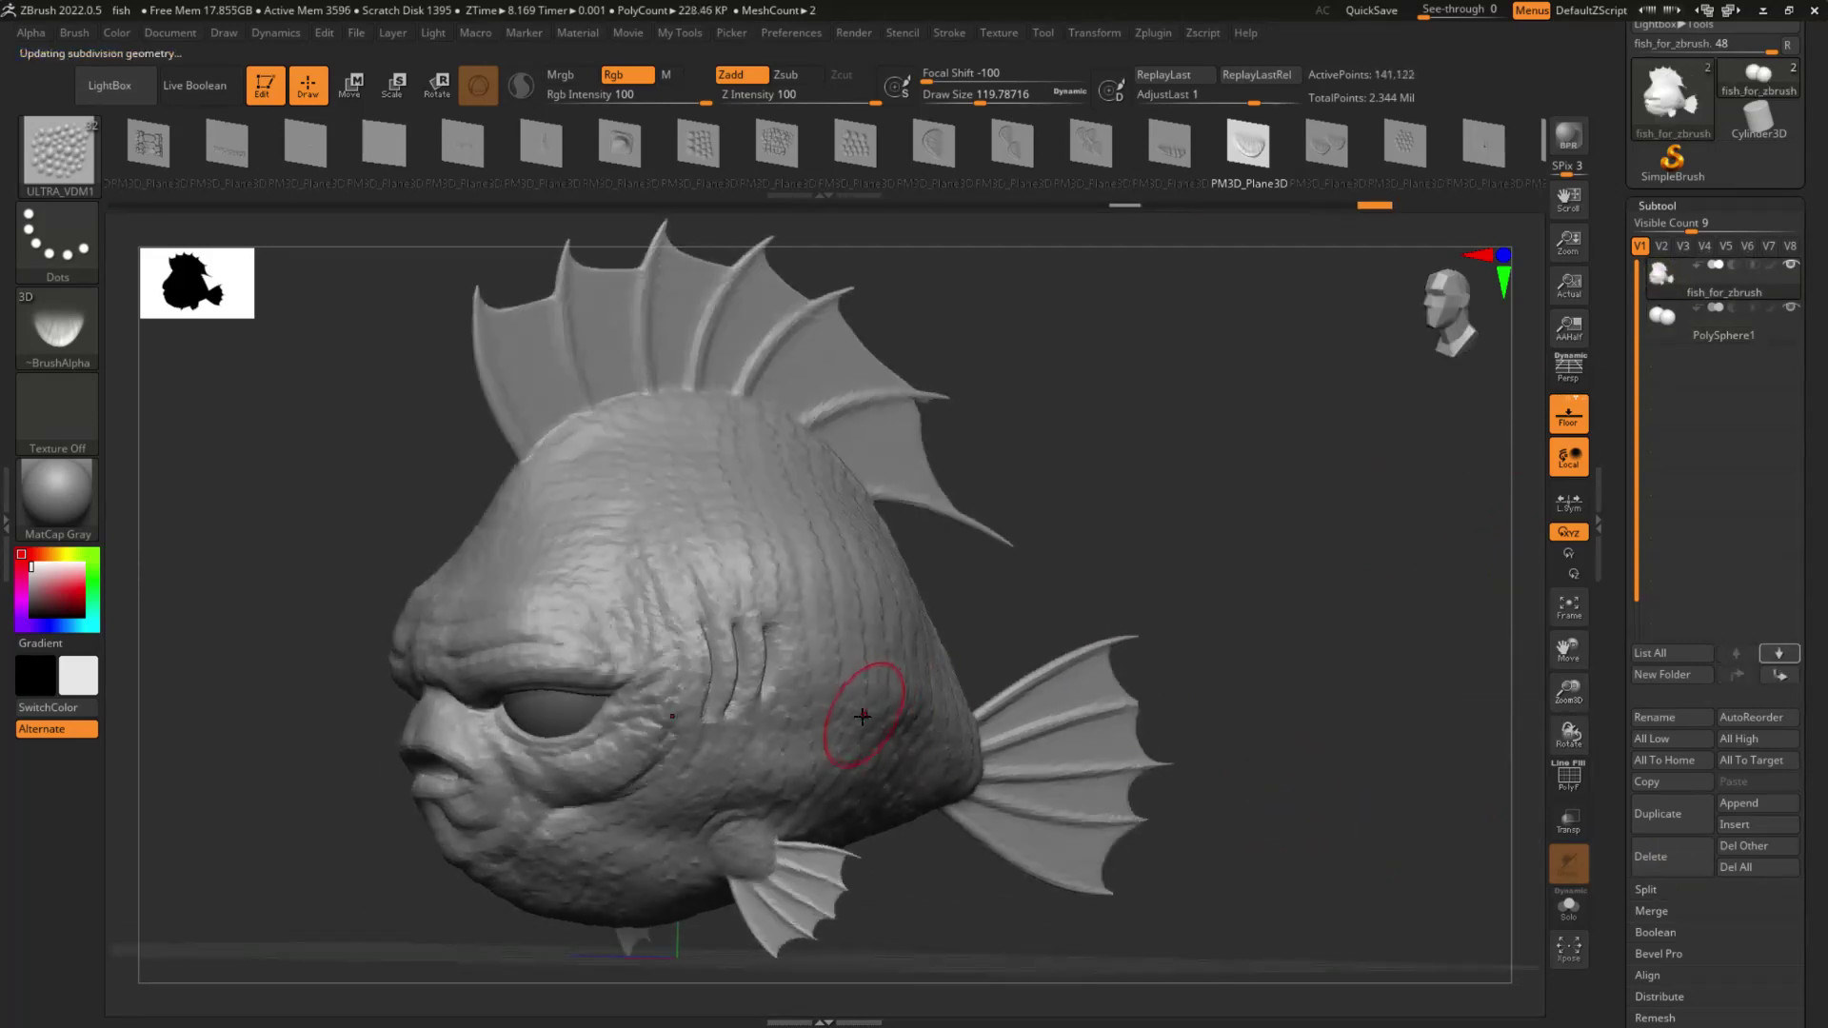
pyautogui.moveTo(1124, 550); pyautogui.dragTo(1069, 575)
pyautogui.moveTo(972, 857); pyautogui.dragTo(942, 853)
pyautogui.moveTo(1077, 664); pyautogui.dragTo(1117, 599)
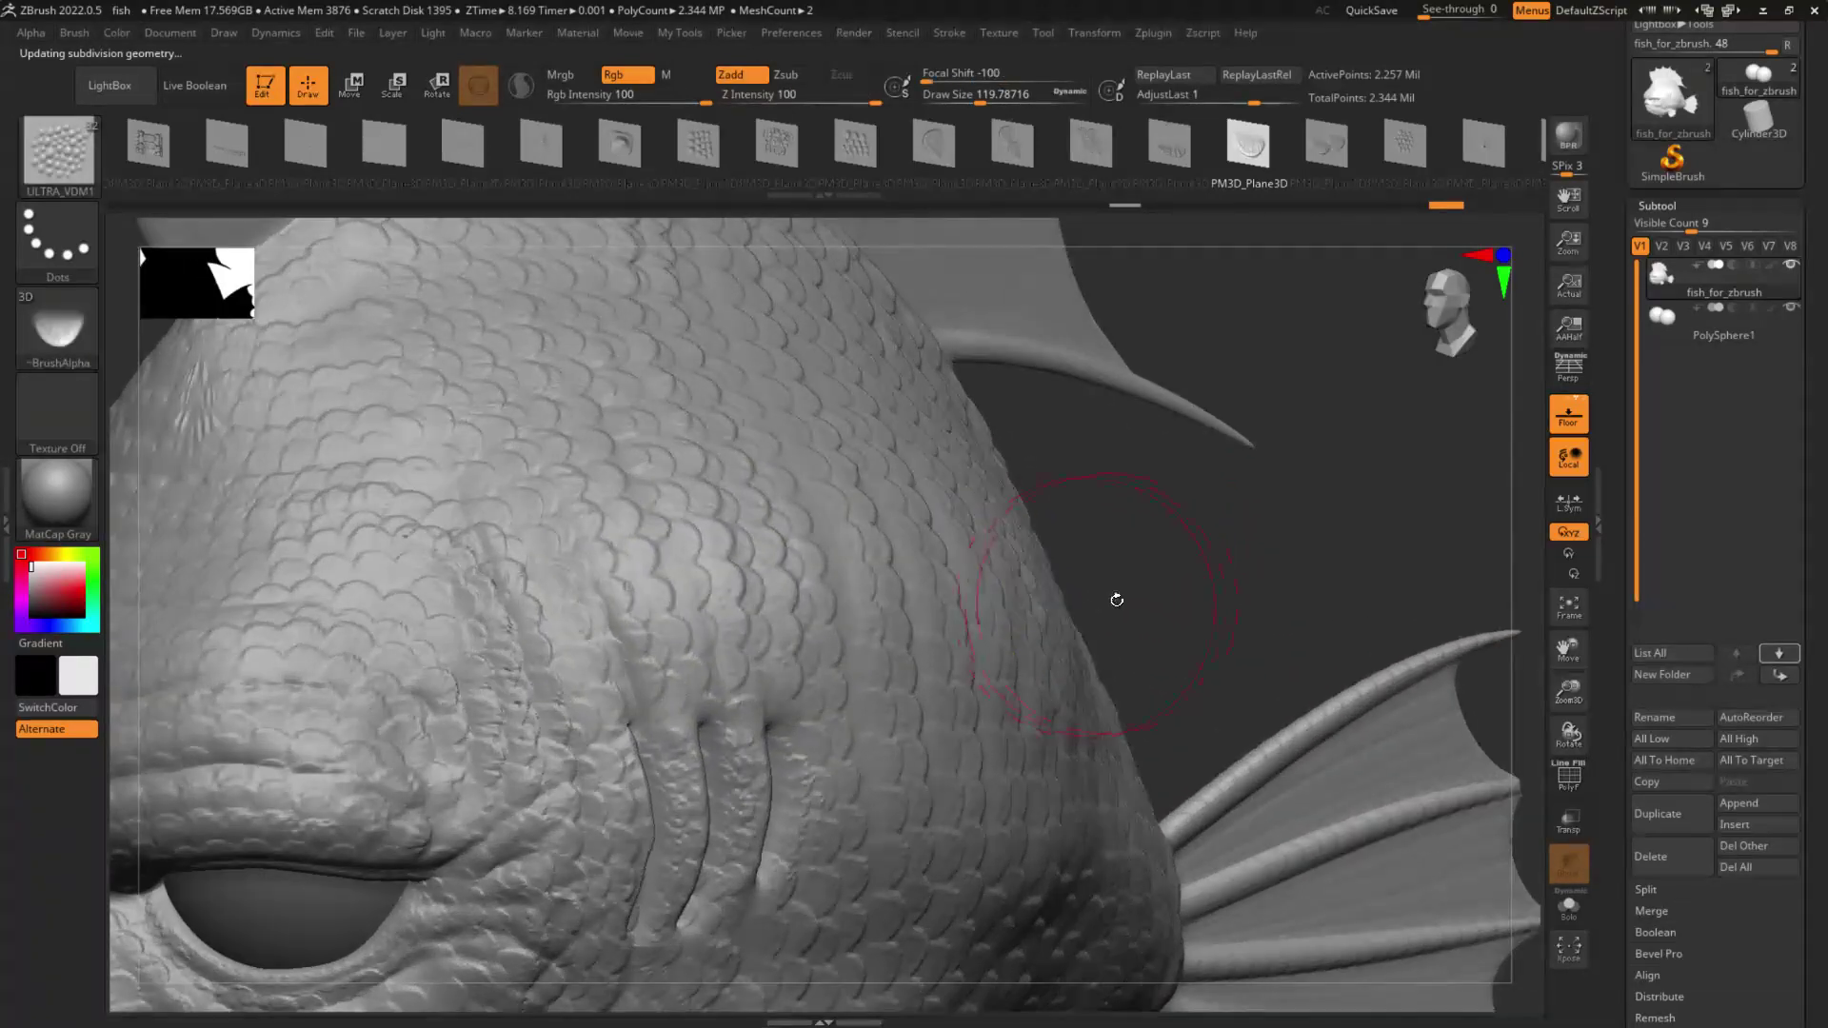
pyautogui.keyDown('ctrl'); pyautogui.moveTo(1150, 594); pyautogui.dragTo(1000, 613, button='right'); pyautogui.keyUp('ctrl')
pyautogui.moveTo(999, 613); pyautogui.dragTo(1027, 608)
pyautogui.moveTo(1126, 564); pyautogui.dragTo(1151, 551)
# Step: Pick a dark red and fill the whole fish body with it
pyautogui.press('space')
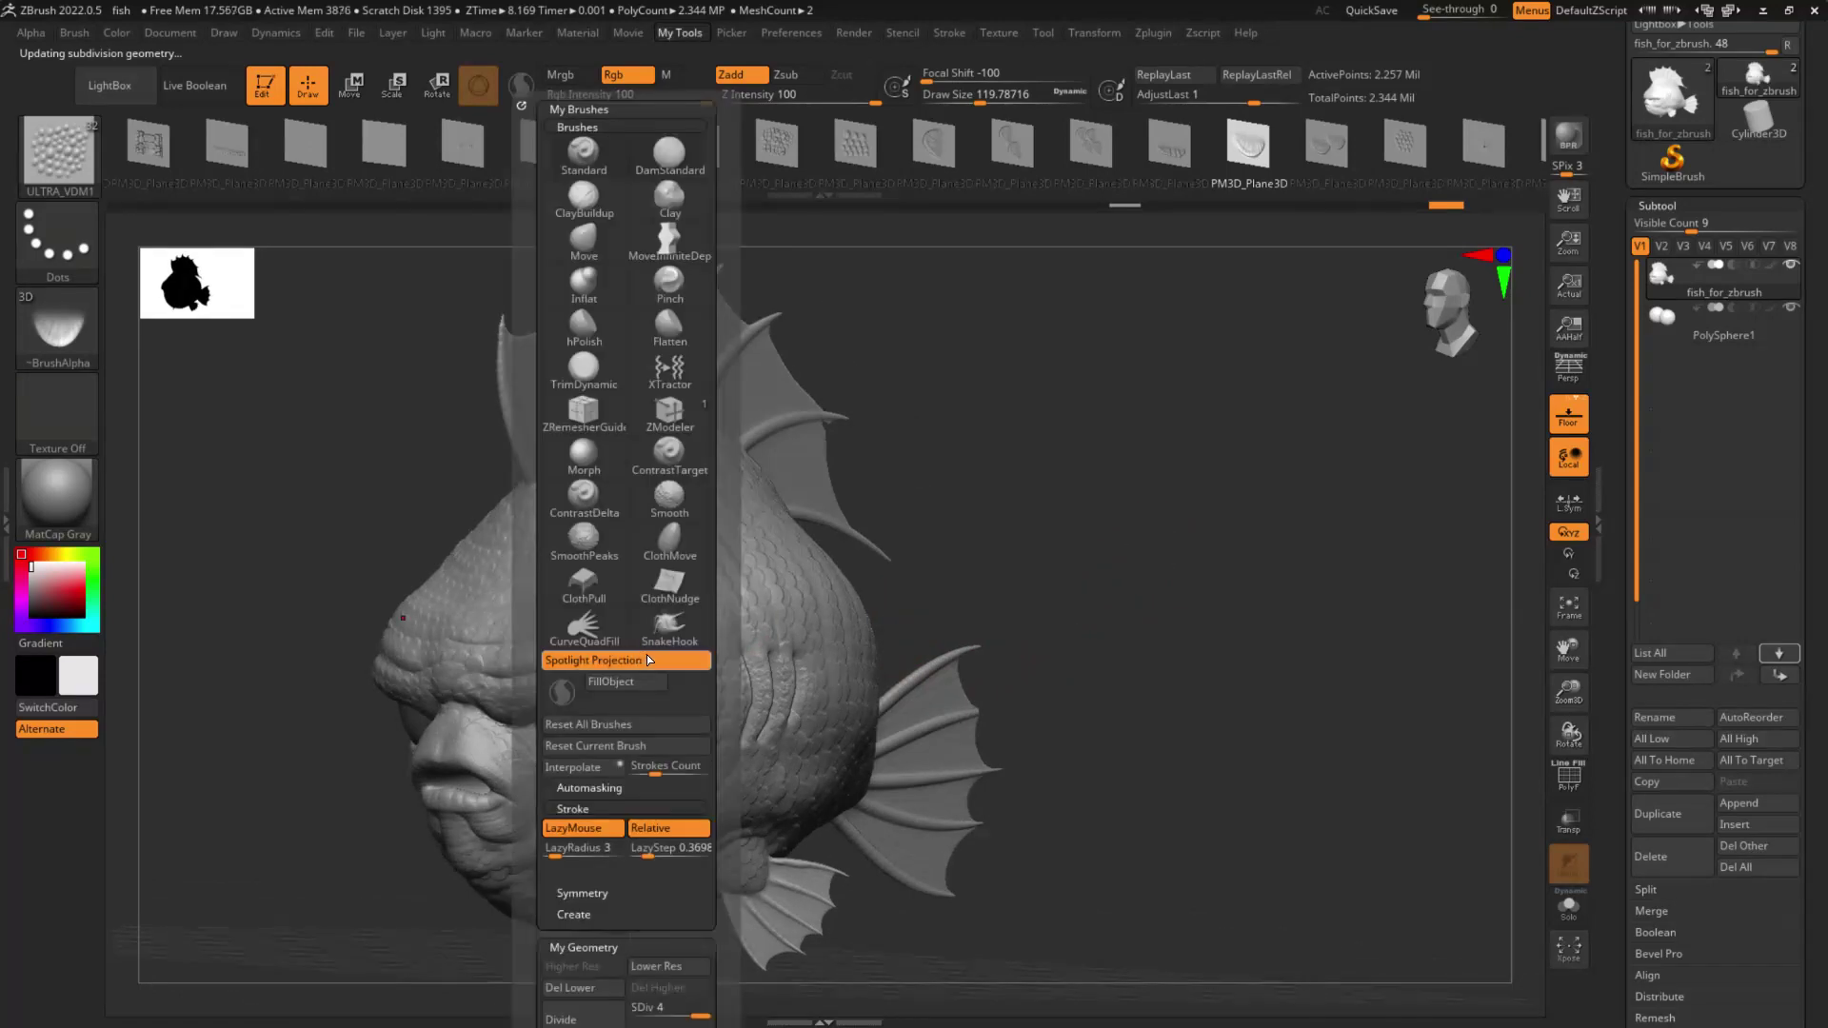
pyautogui.click(65, 599)
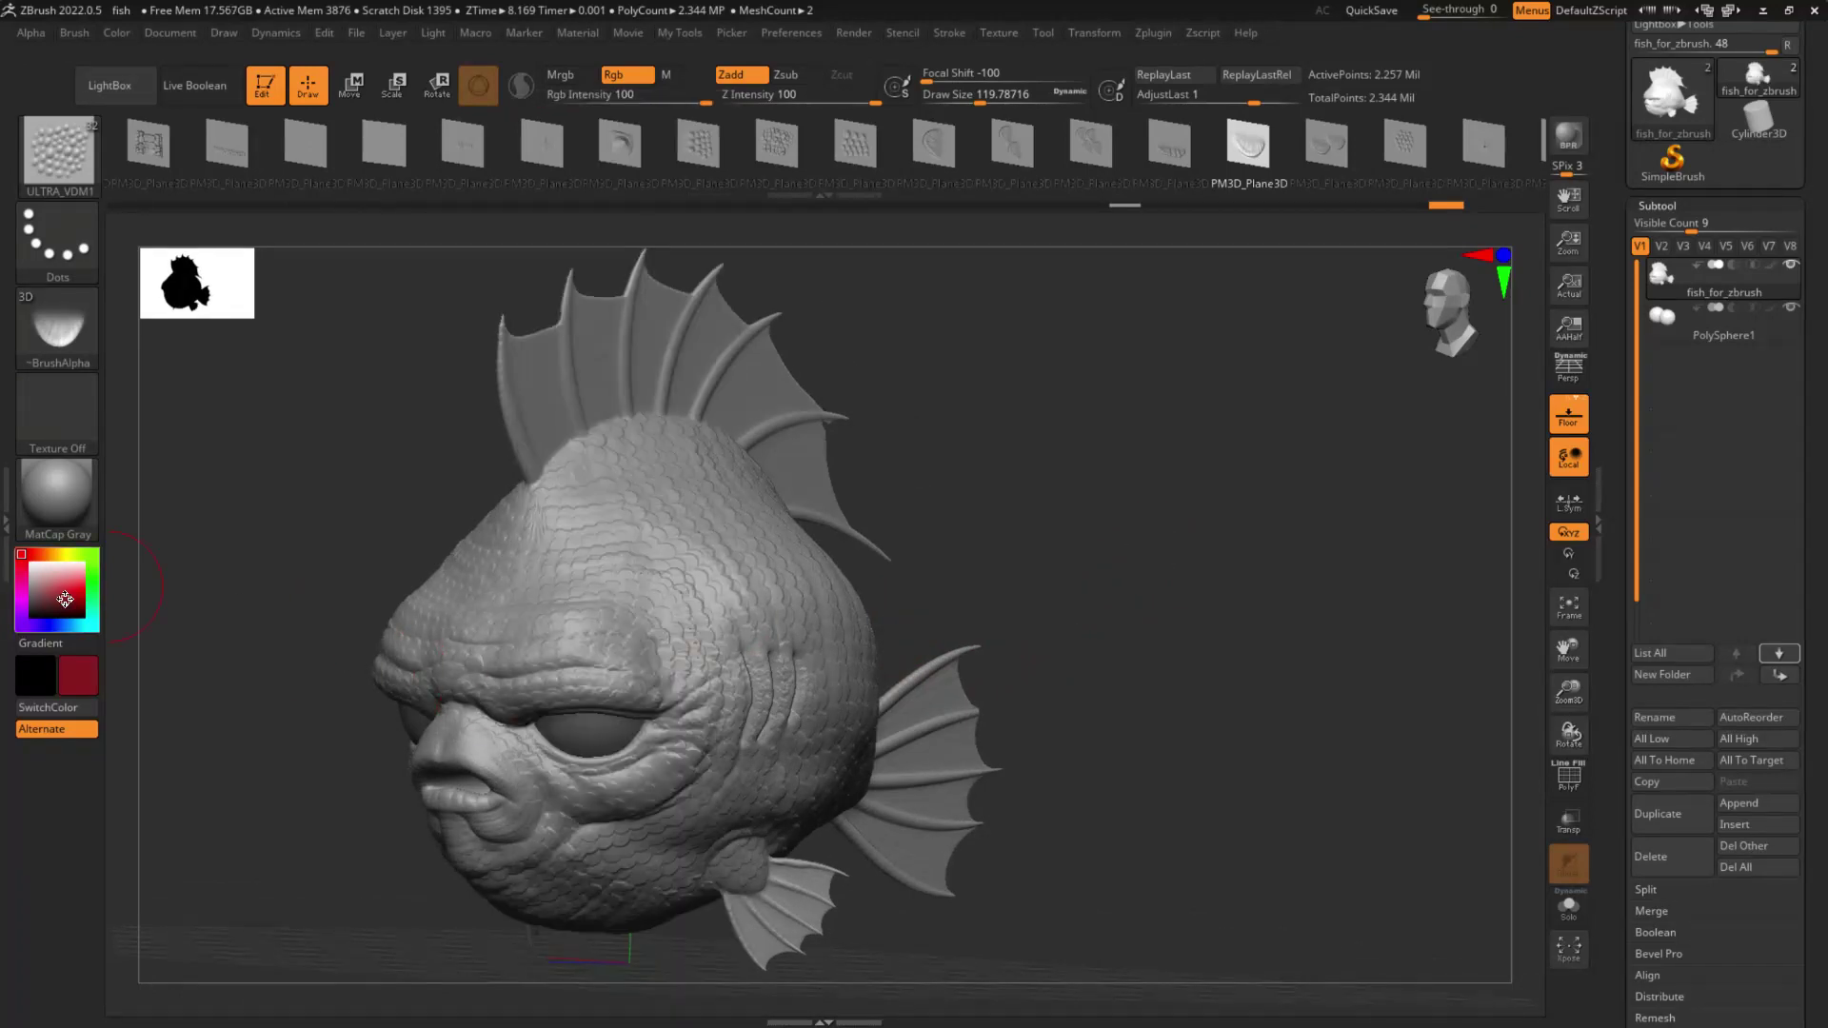
pyautogui.moveTo(924, 543); pyautogui.dragTo(1012, 543)
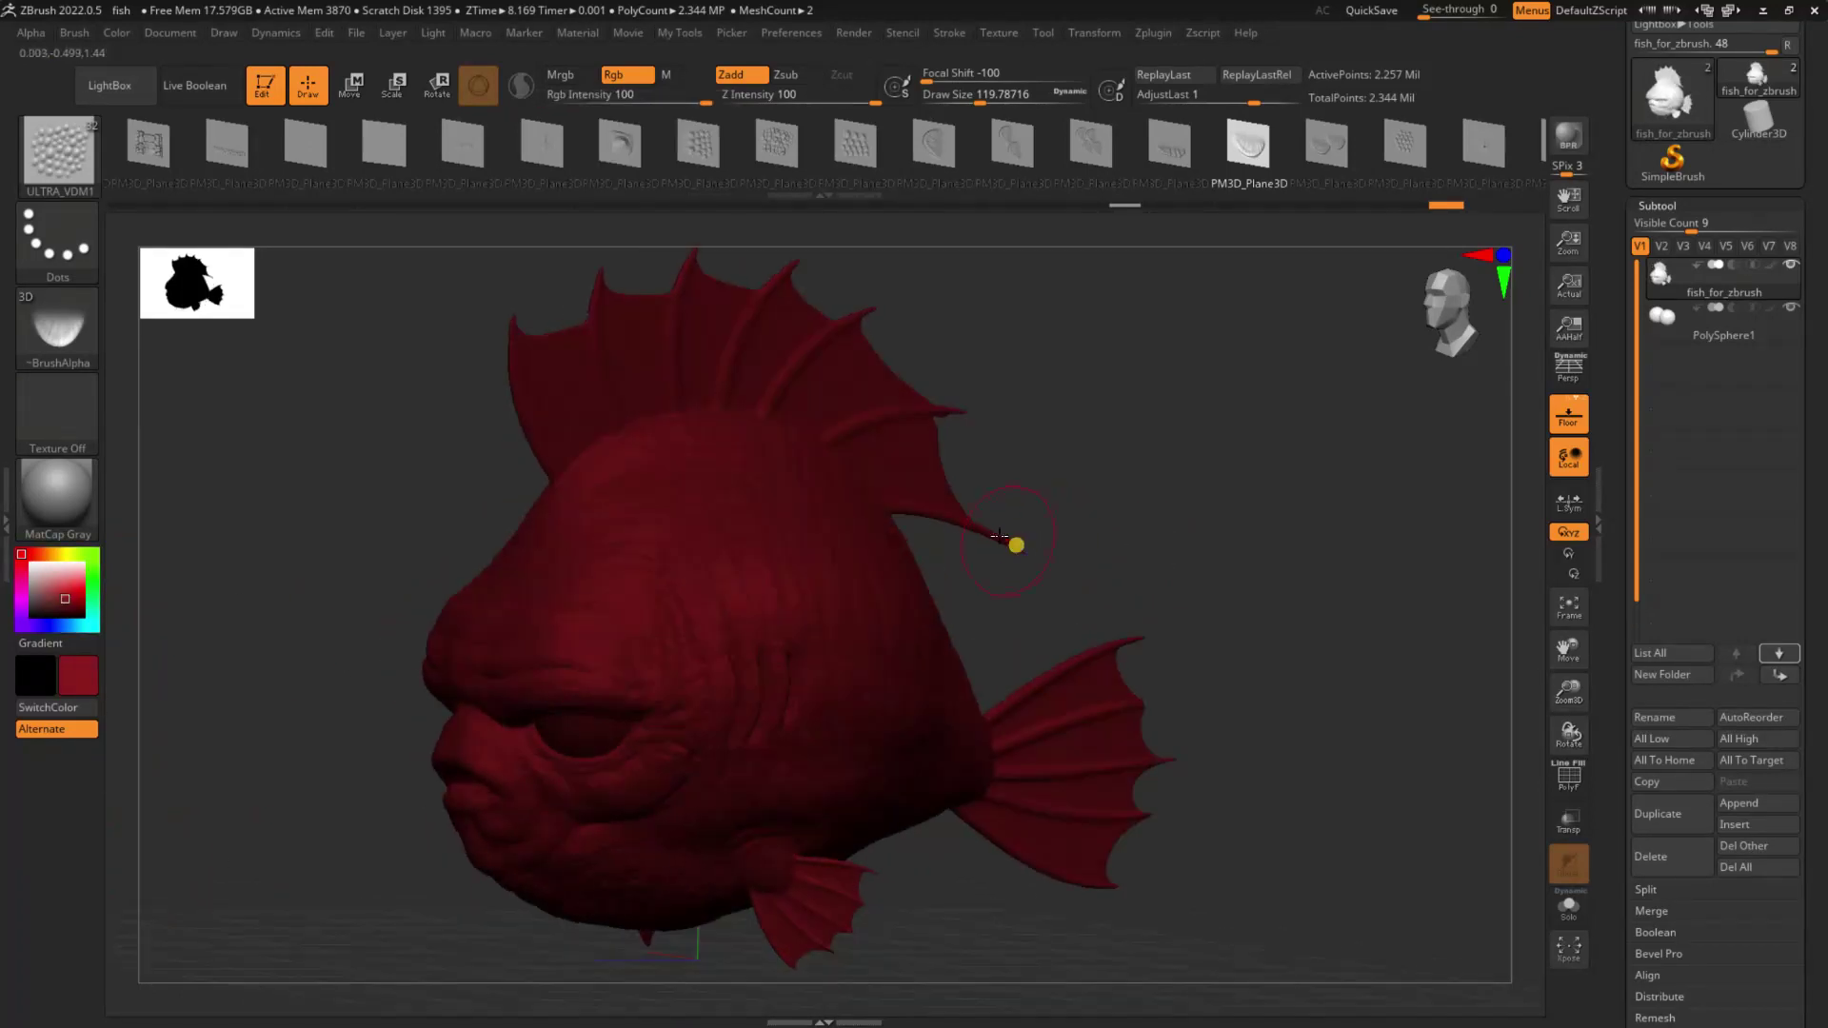
pyautogui.press('space')
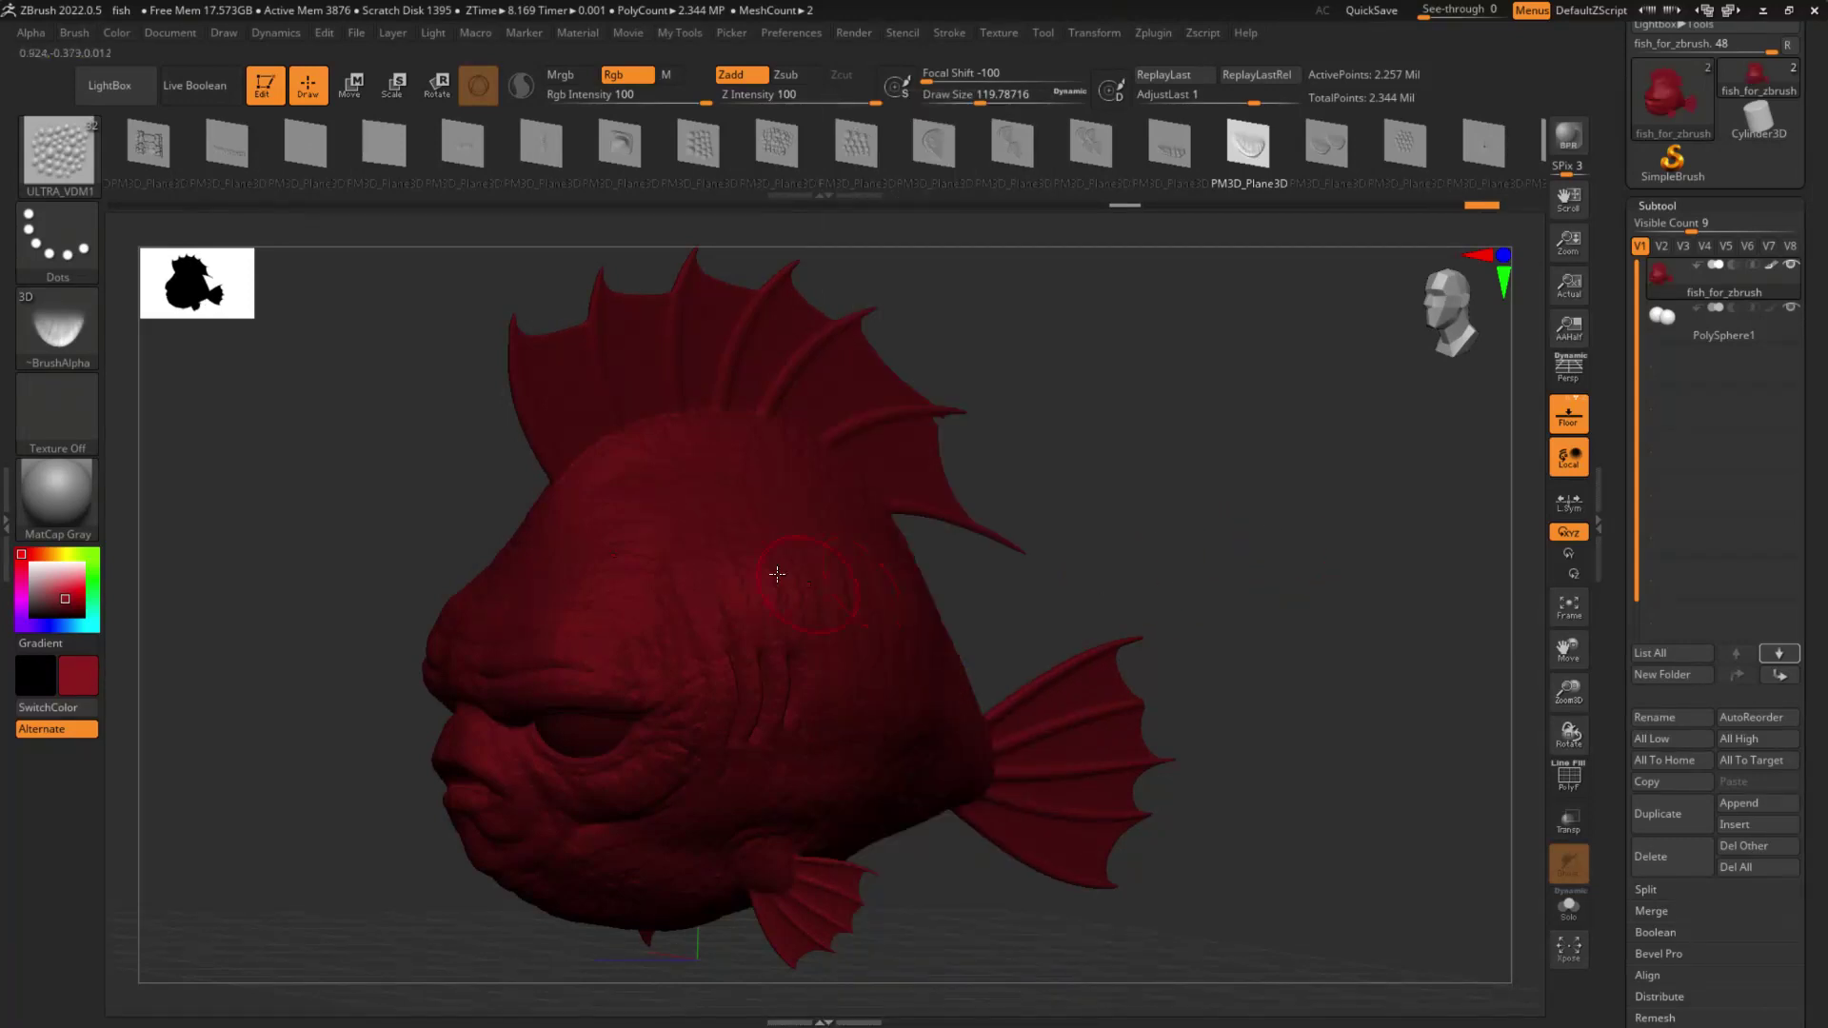
# Step: Switch the material to SkinShade4 and choose a golden orange as the paint colour
pyautogui.click(54, 583)
pyautogui.click(57, 495)
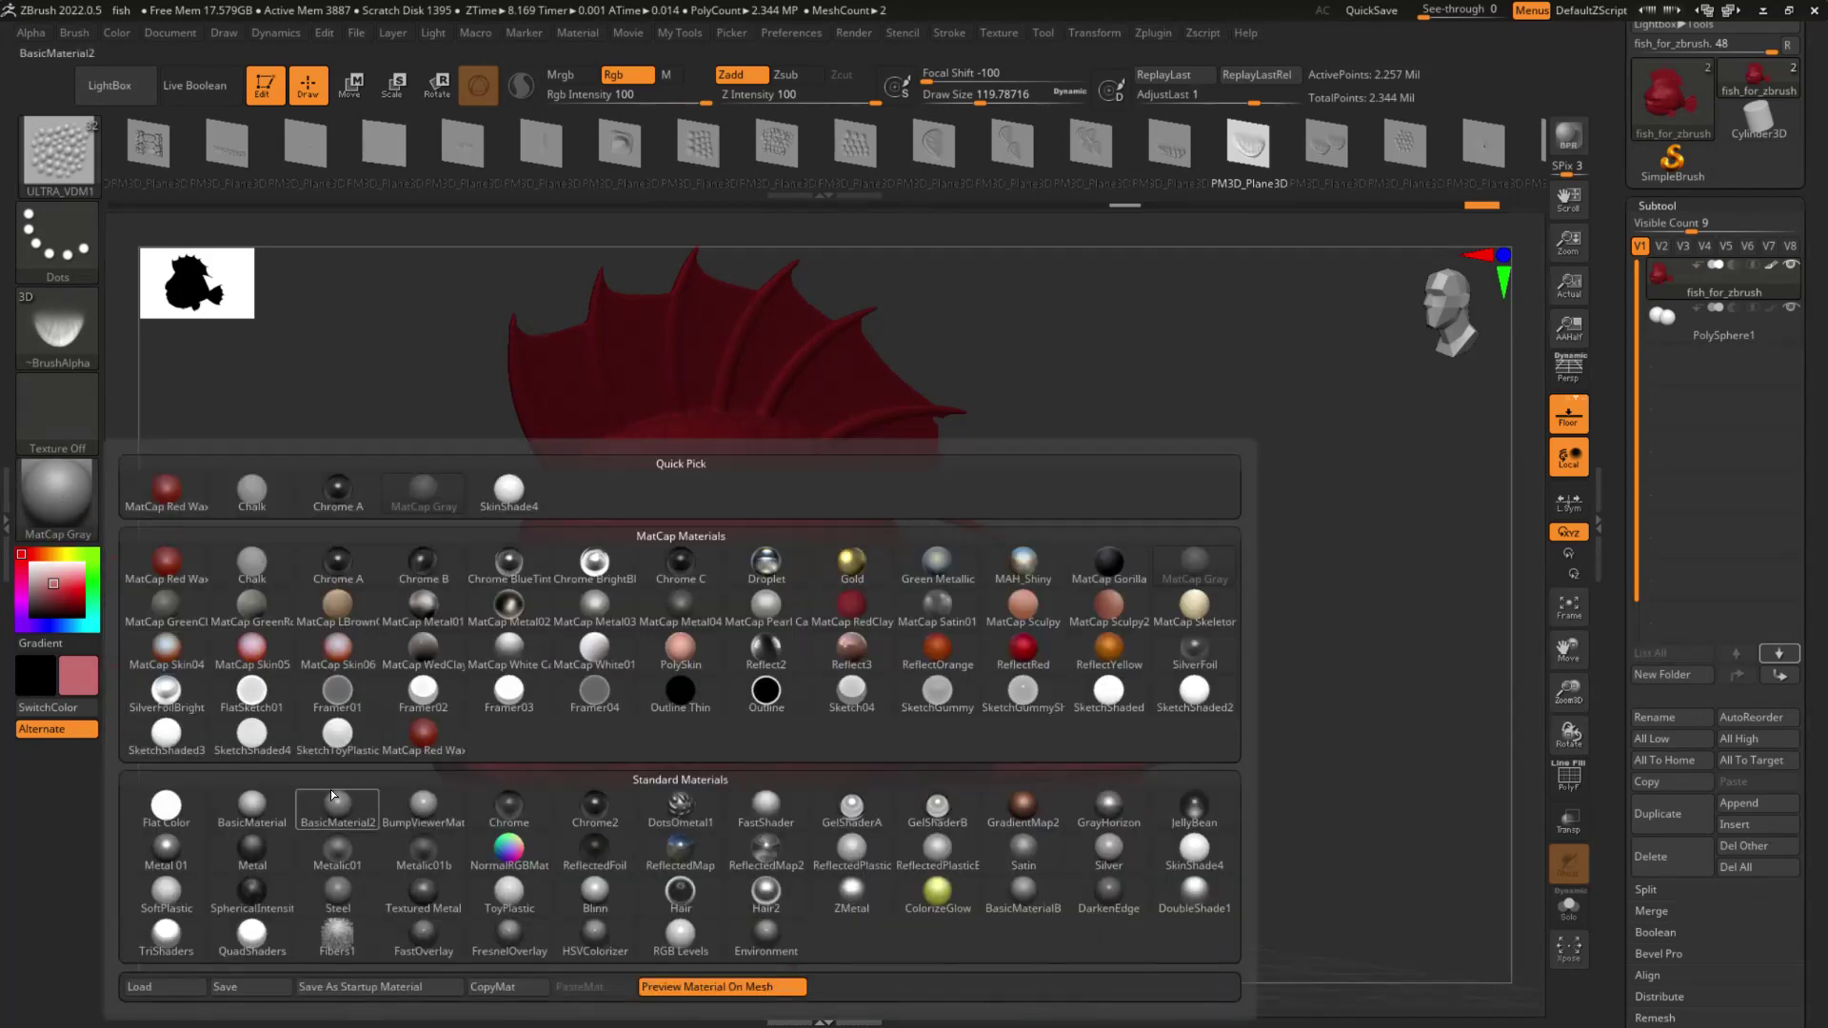
pyautogui.click(1195, 850)
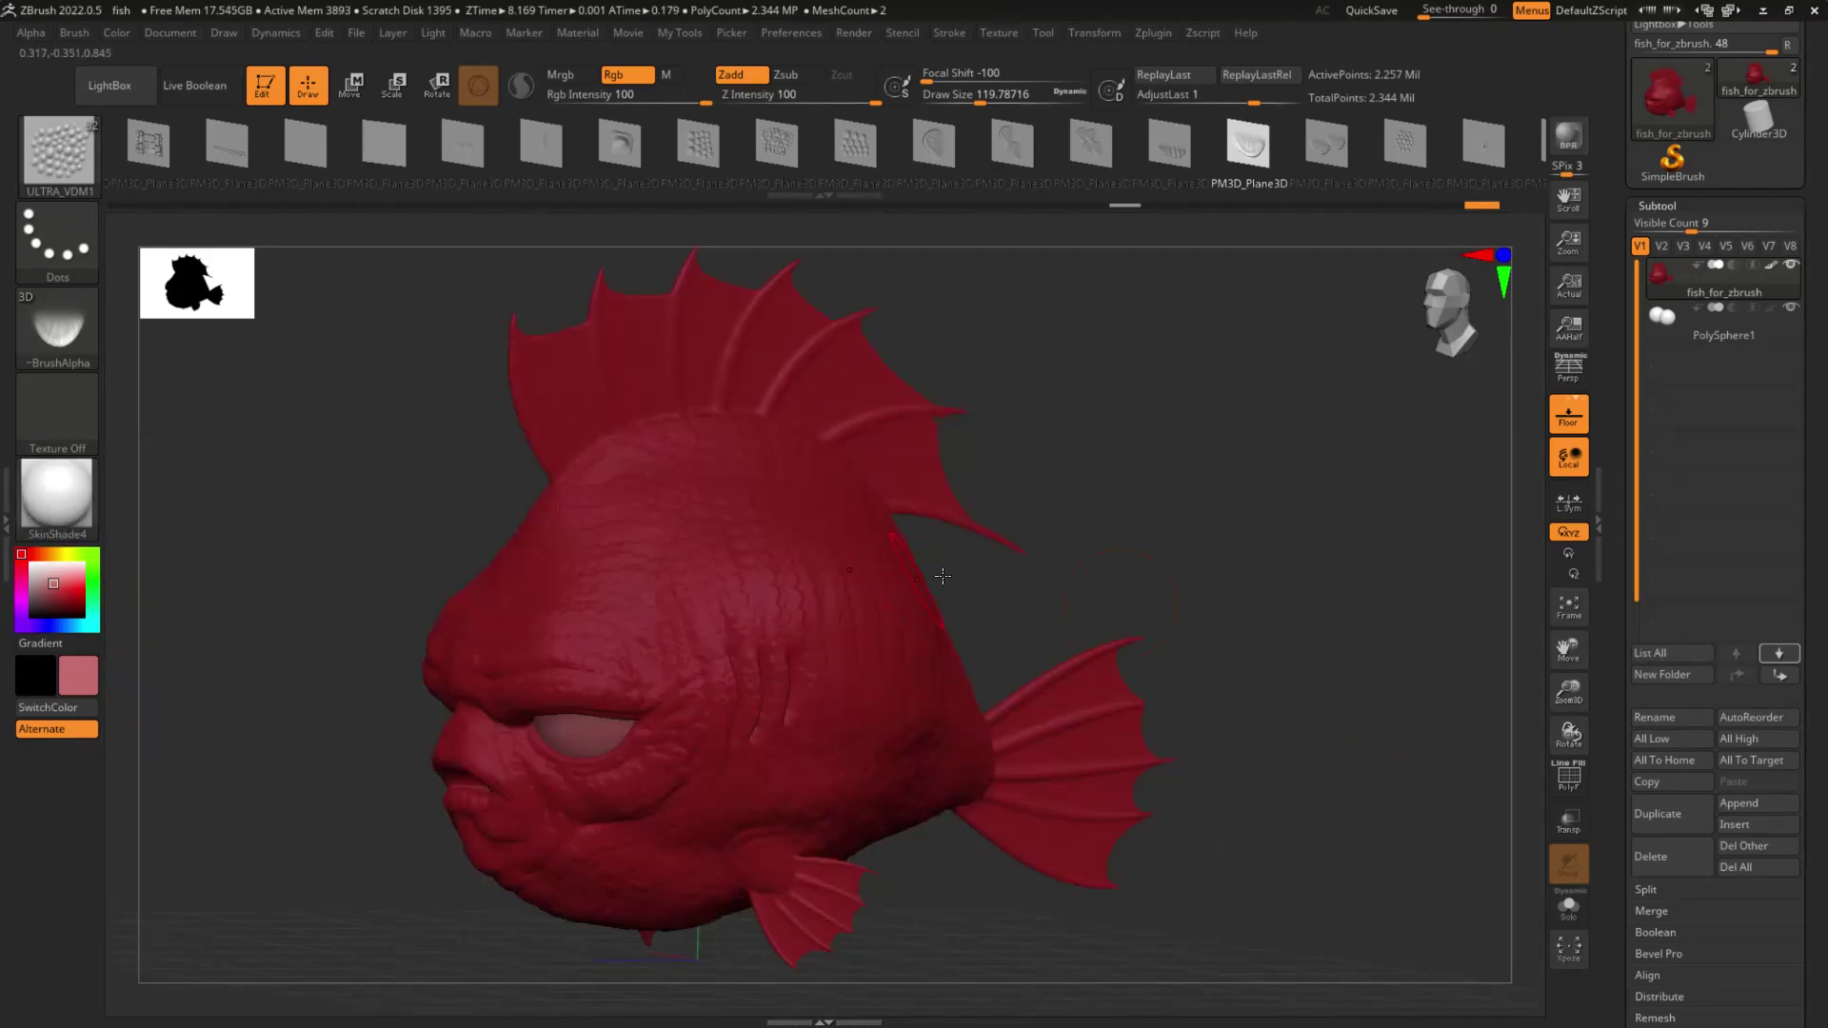
pyautogui.moveTo(943, 576); pyautogui.dragTo(1019, 563)
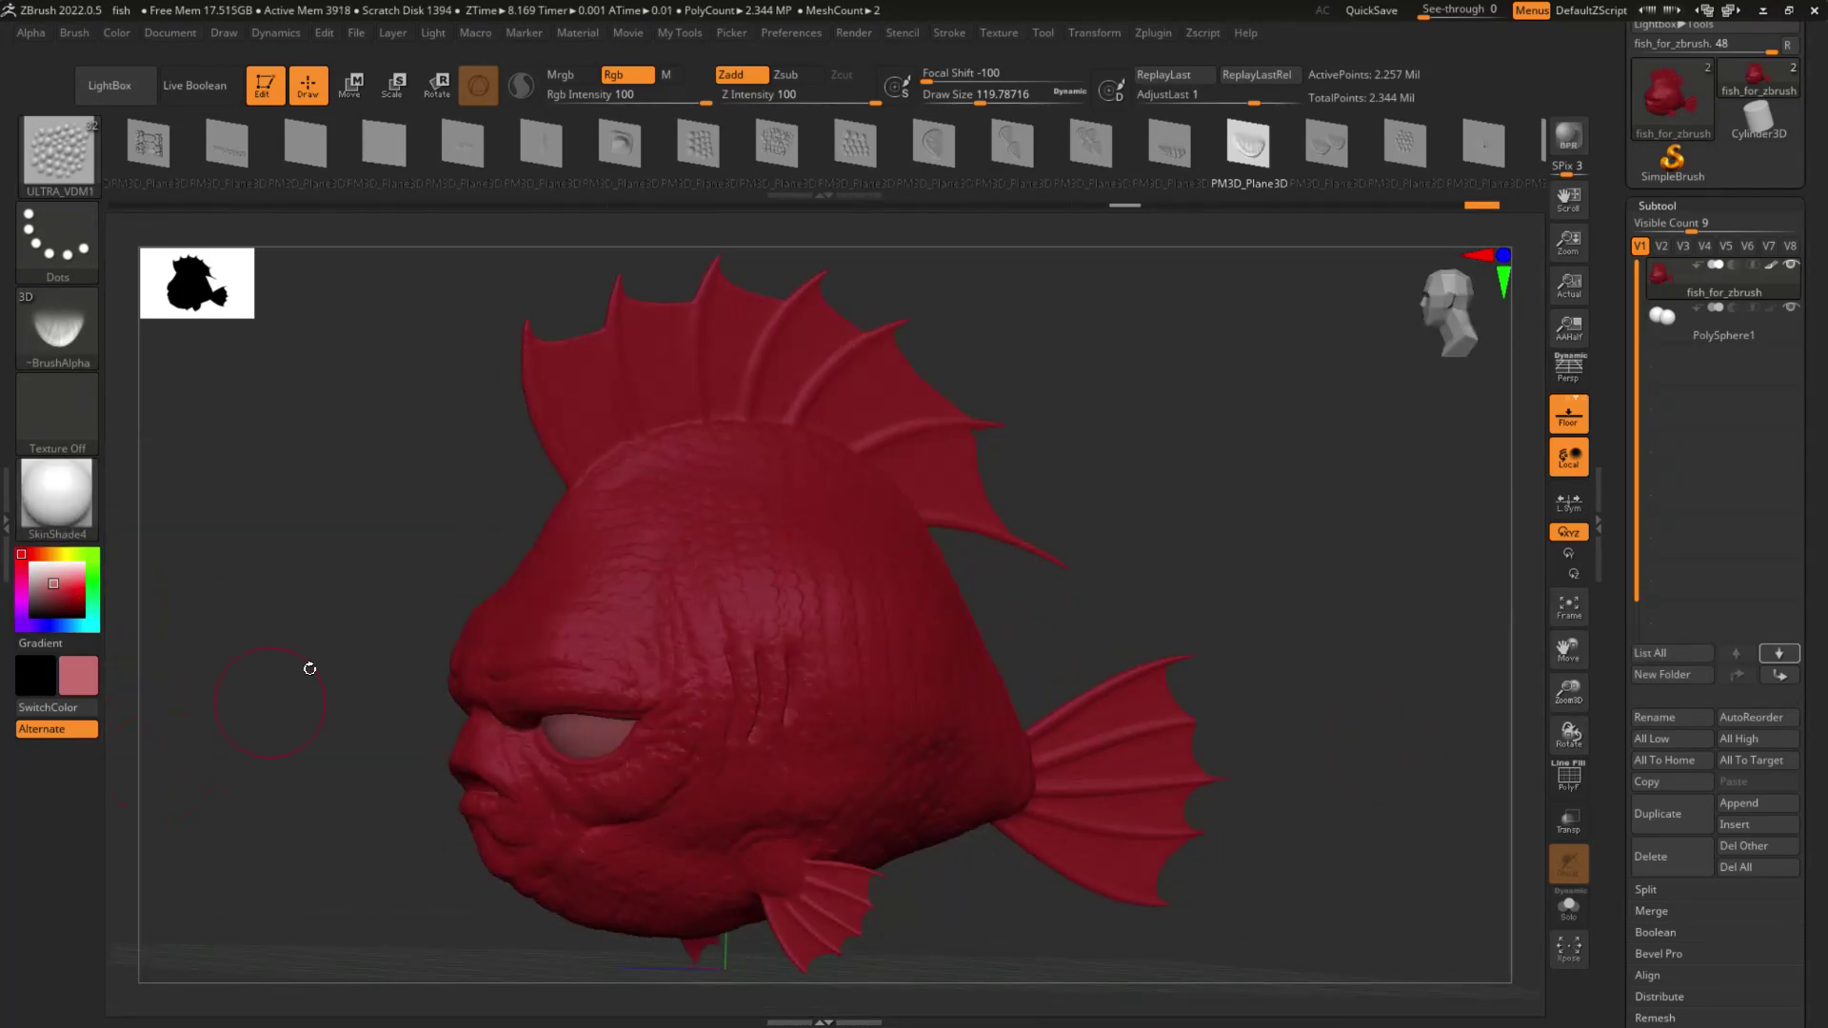
pyautogui.moveTo(59, 557); pyautogui.dragTo(52, 555)
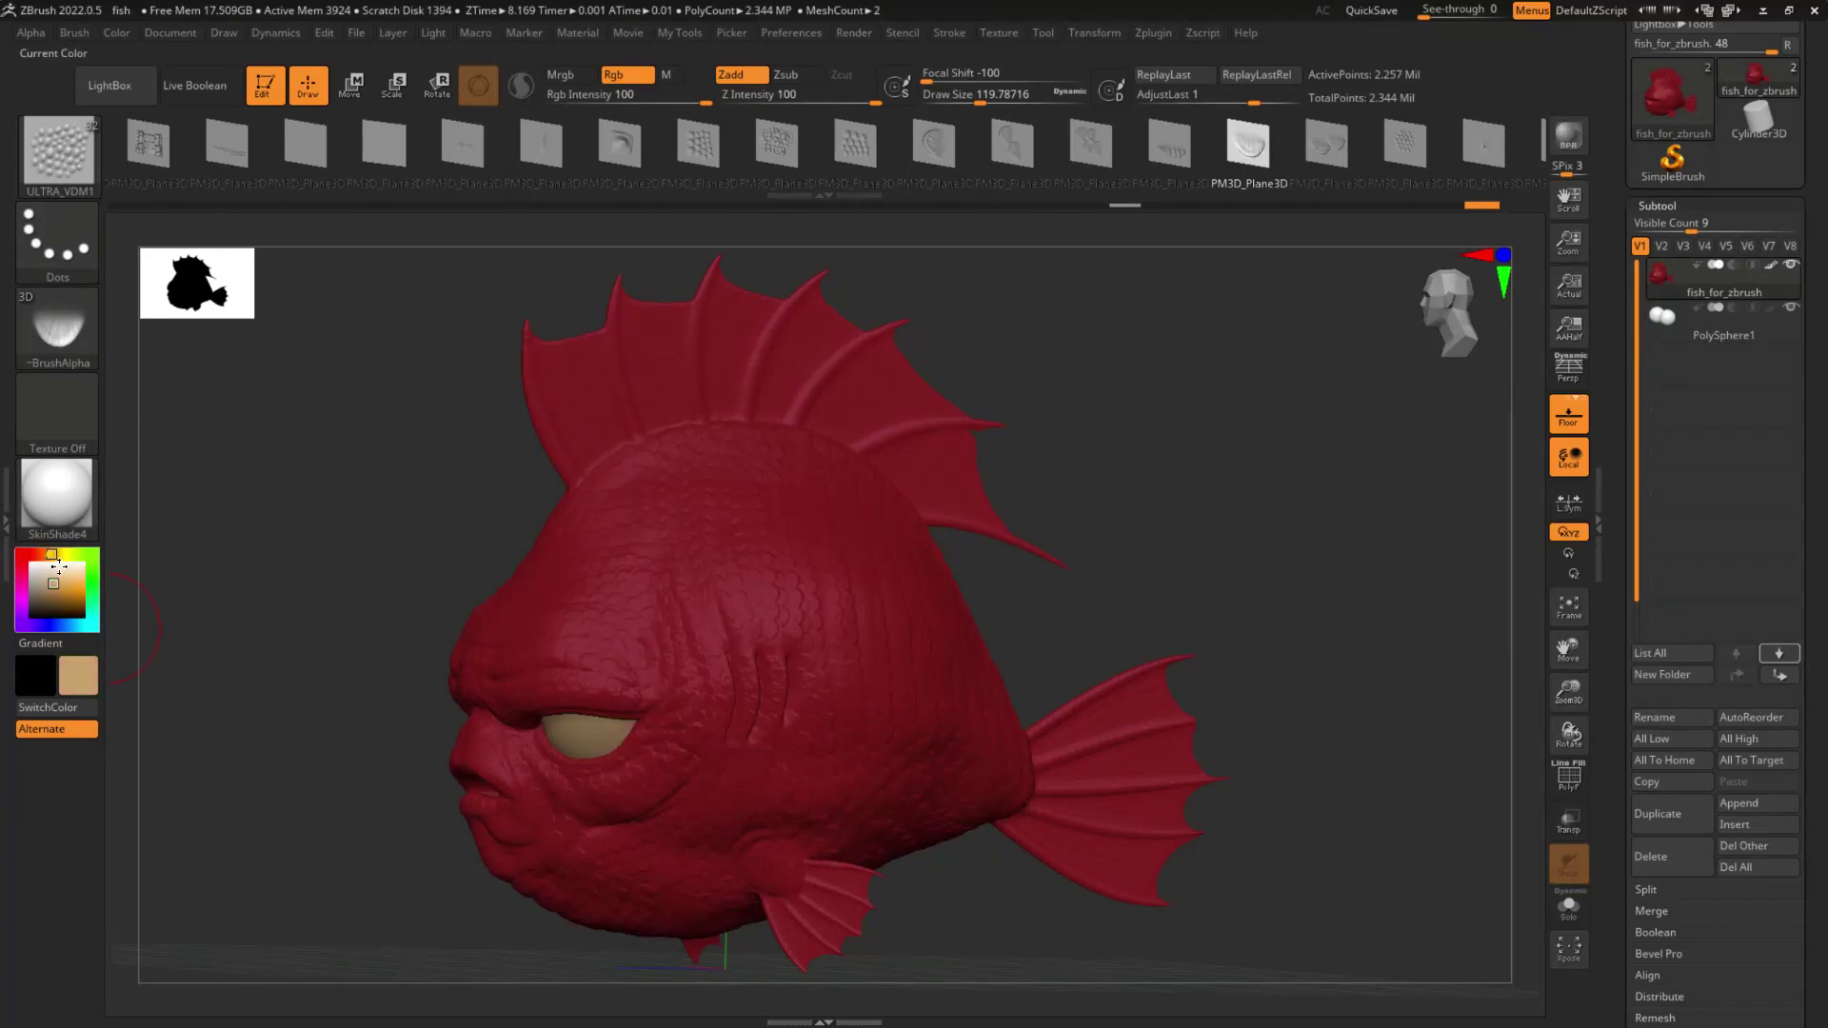
pyautogui.click(66, 590)
# Step: Try an automasked stroke on the fish's side with the ULTRA_VDM1 brush at a larger draw size, and undo it
pyautogui.press('space')
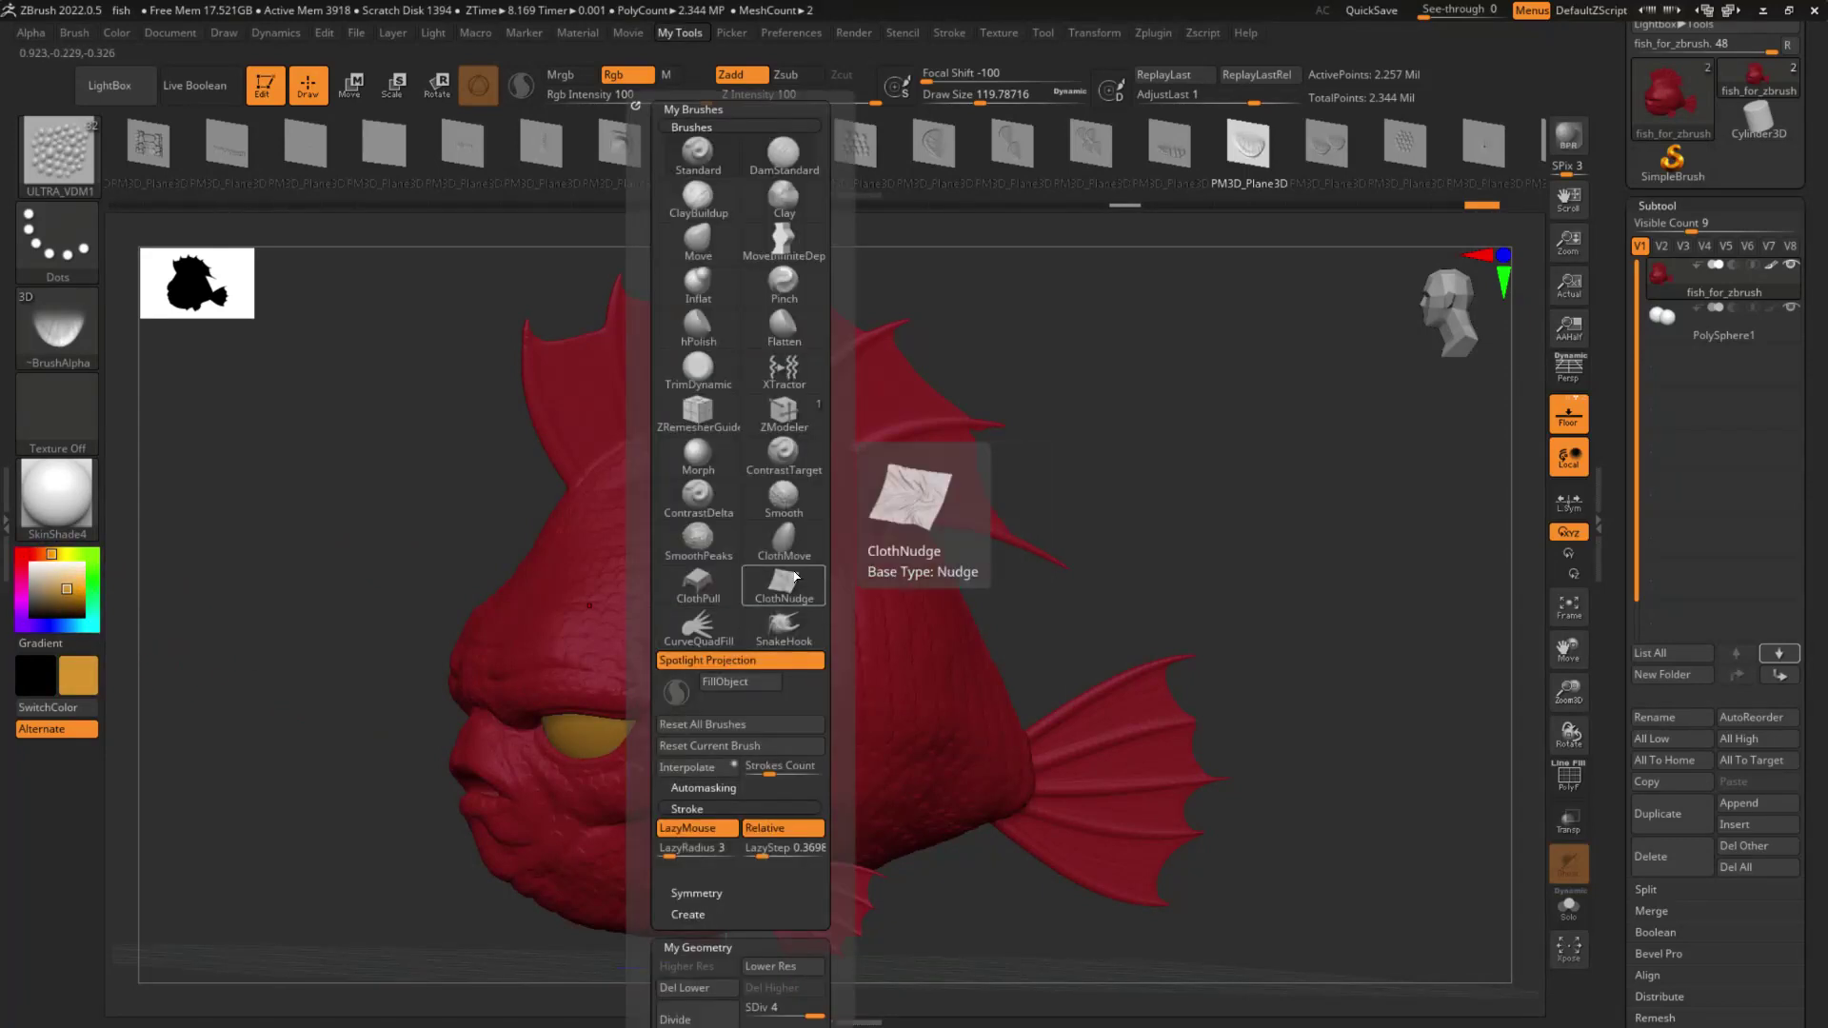
pyautogui.moveTo(842, 824); pyautogui.dragTo(845, 614)
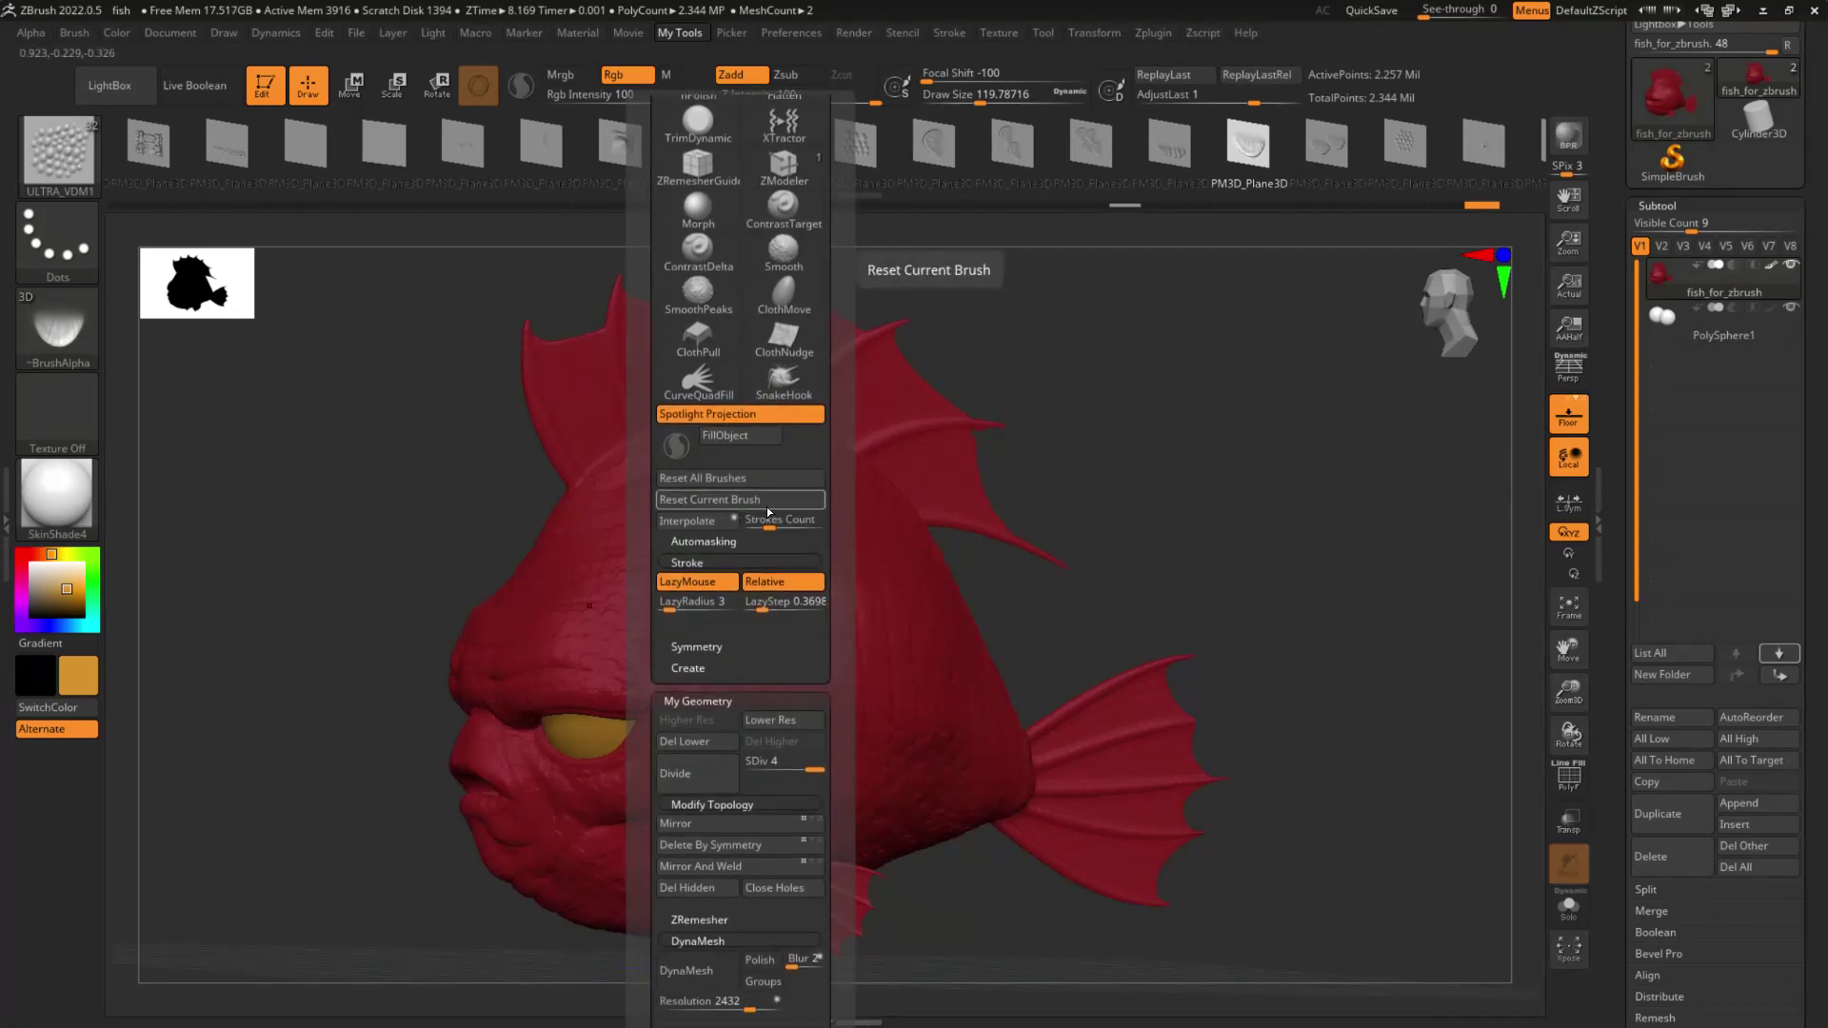
pyautogui.click(704, 541)
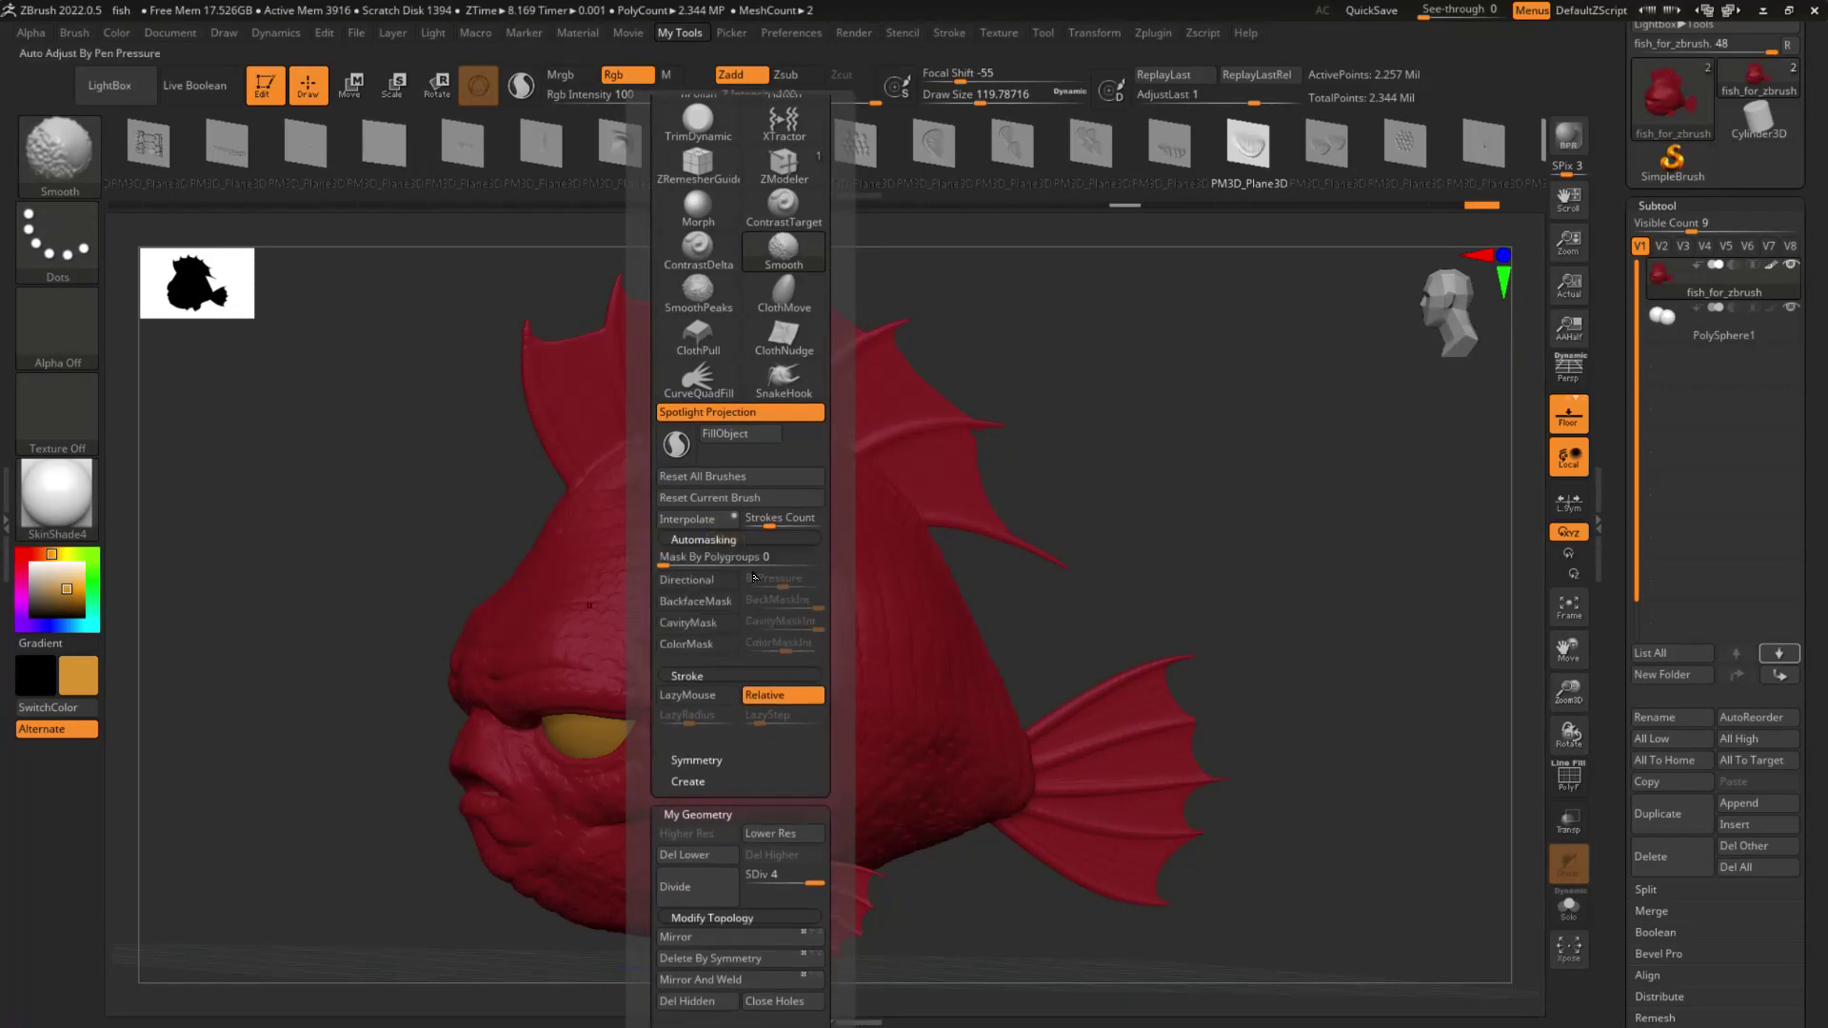
pyautogui.click(721, 625)
pyautogui.click(716, 601)
pyautogui.moveTo(798, 630); pyautogui.dragTo(807, 628)
pyautogui.moveTo(1134, 566); pyautogui.dragTo(1114, 577)
pyautogui.press('s')
pyautogui.moveTo(867, 668); pyautogui.dragTo(874, 666)
pyautogui.moveTo(862, 555); pyautogui.dragTo(859, 697)
pyautogui.hotkey('ctrl', 'z')
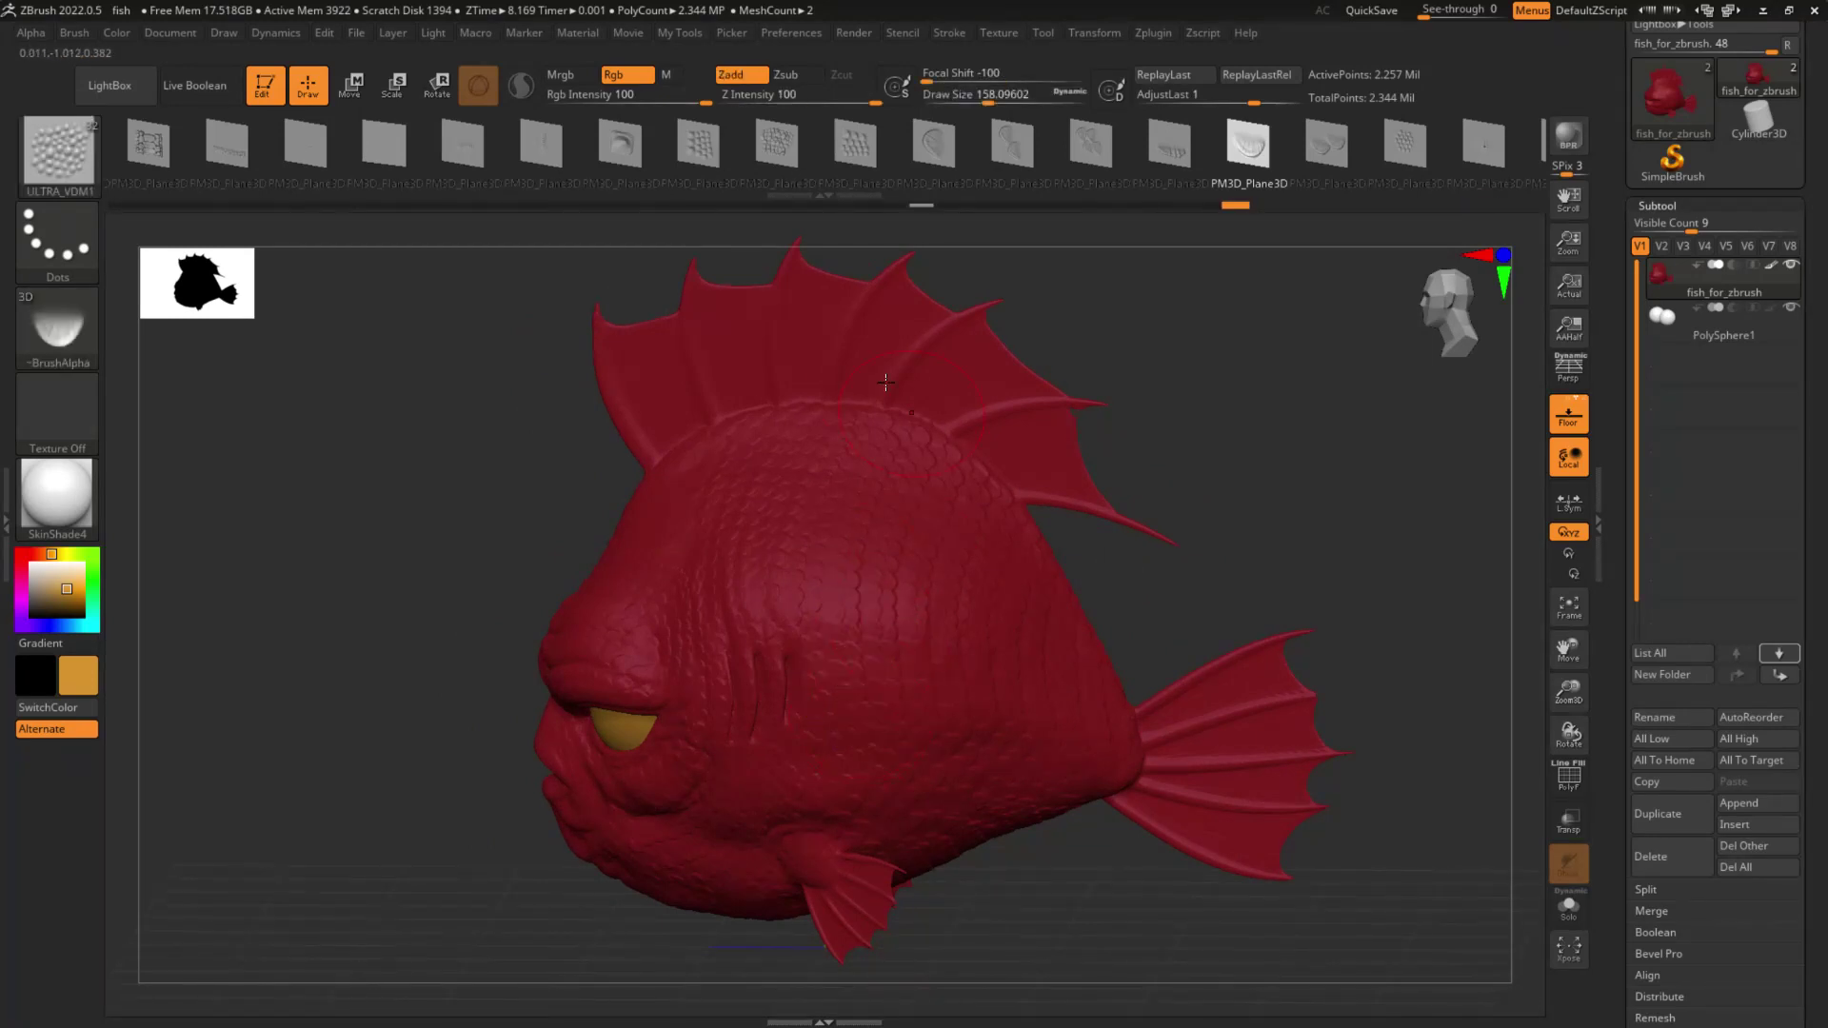
# Step: Switch to the Standard brush with Zadd off and paint a golden orange test patch on the fish's side
pyautogui.press('b')
pyautogui.press('s')
pyautogui.press('t')
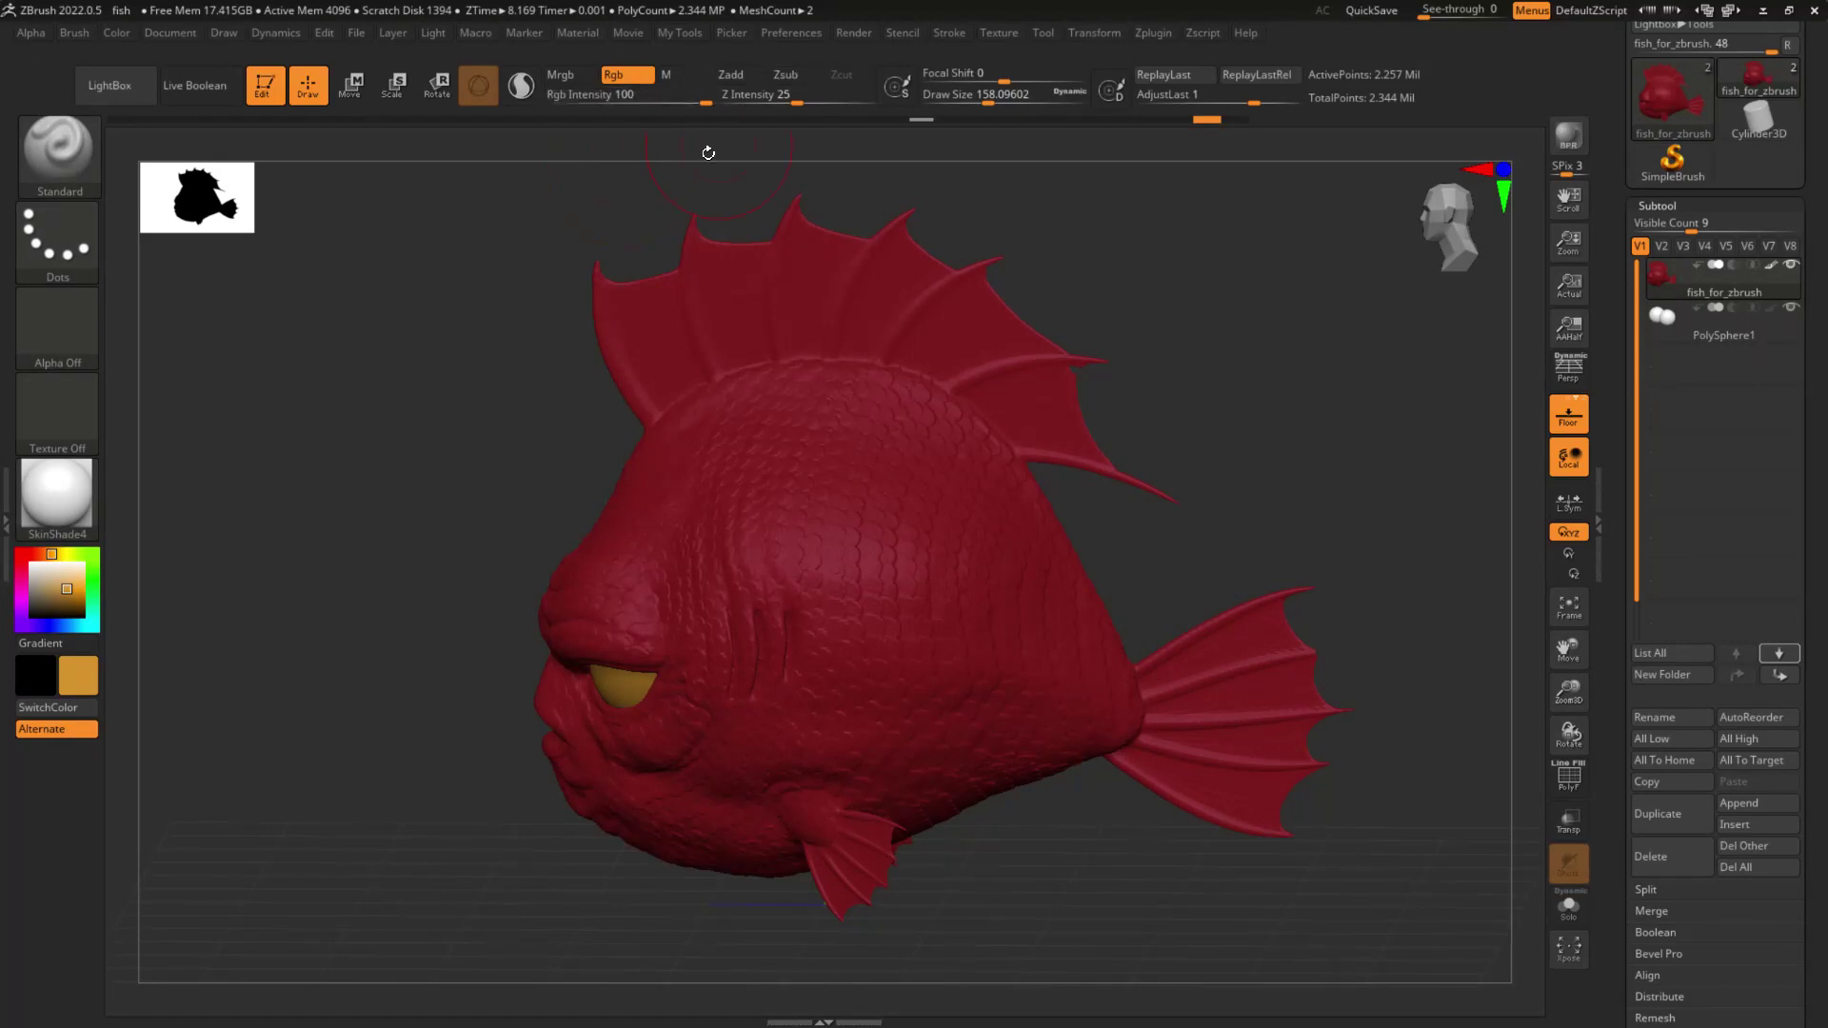
pyautogui.moveTo(811, 514)
pyautogui.mouseDown()
pyautogui.moveTo(922, 473)
pyautogui.moveTo(927, 782)
pyautogui.mouseUp()
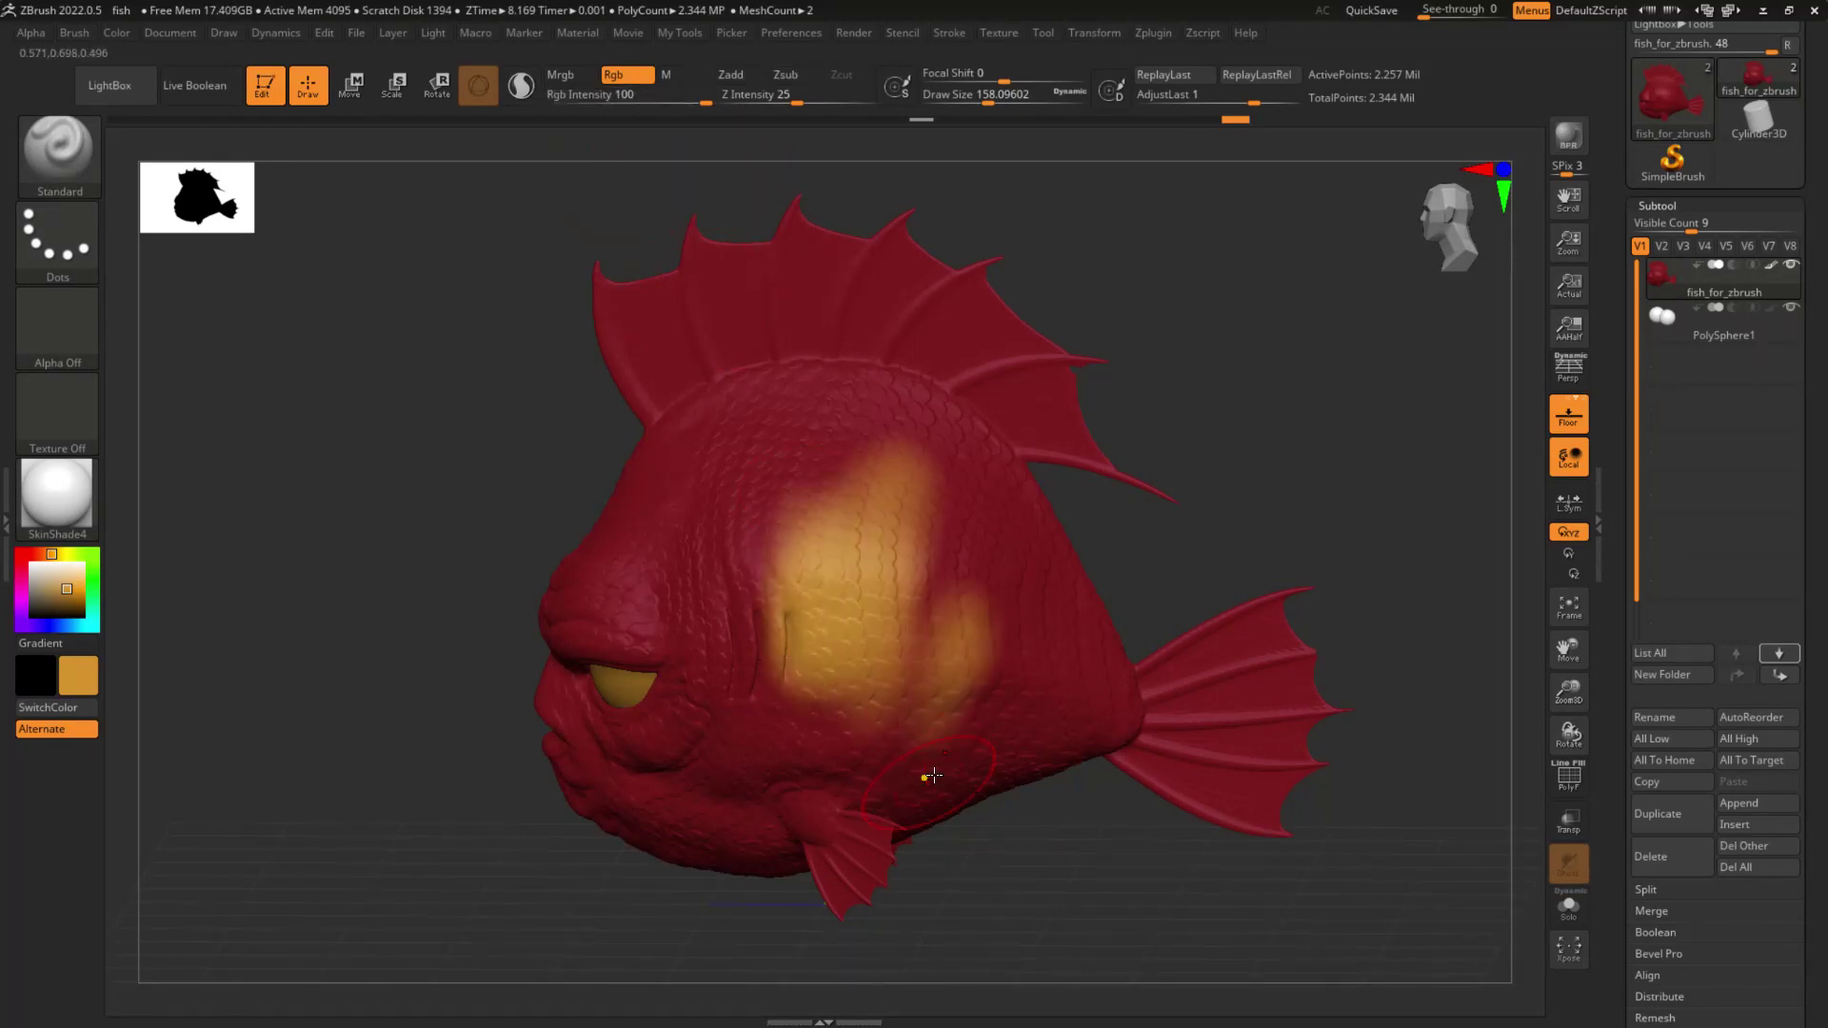
# Step: Turn on cavity automasking for the Standard brush, adjust its intensity, and undo the orange test patch
pyautogui.press('space')
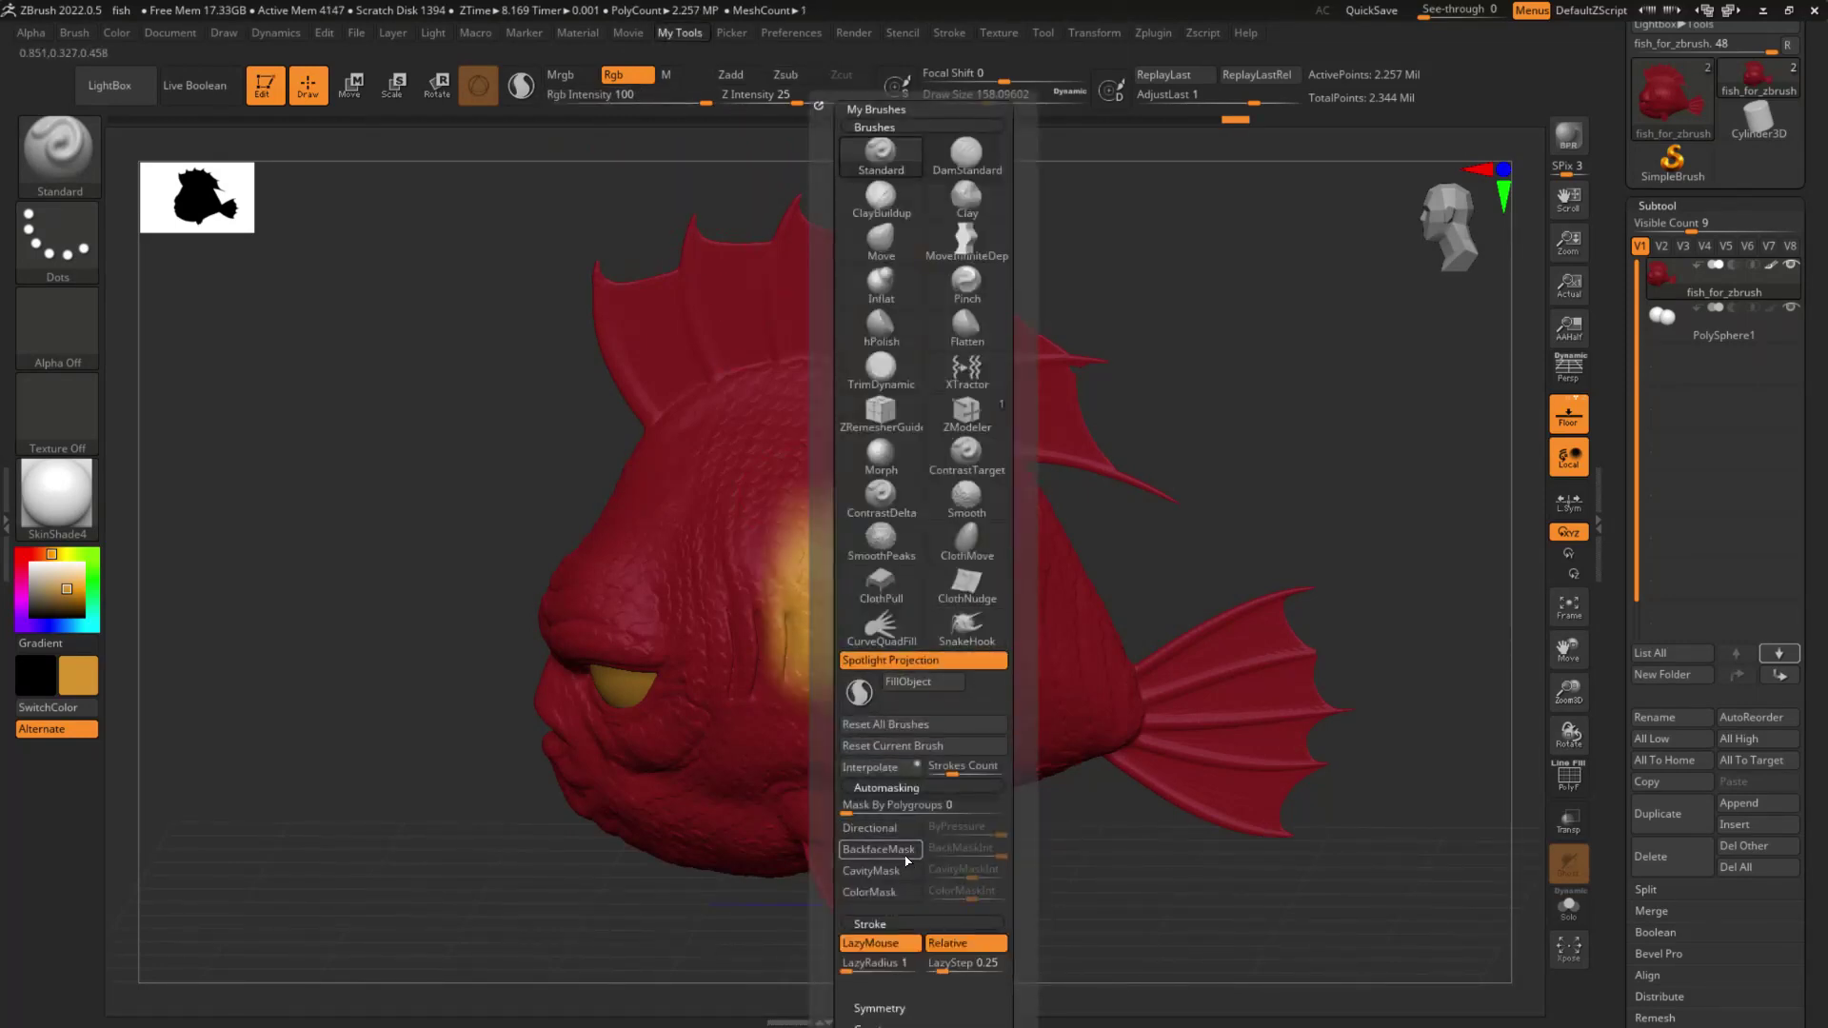
pyautogui.click(874, 870)
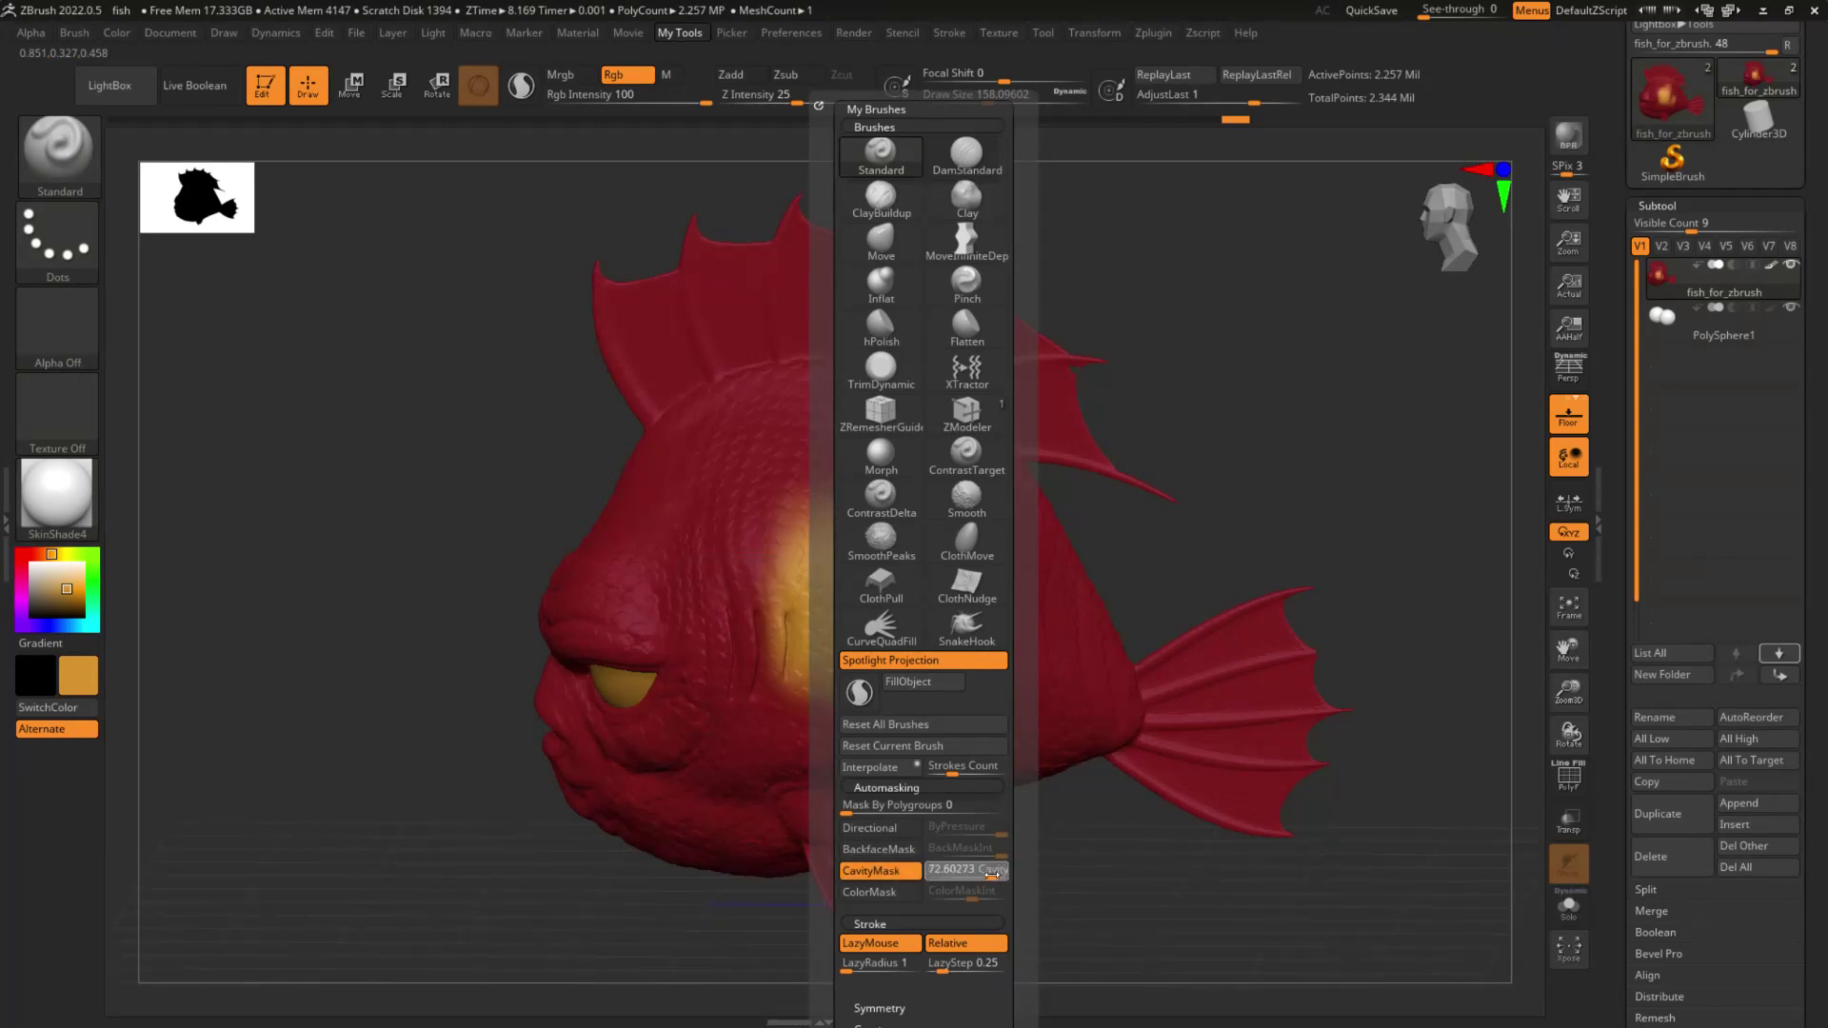
pyautogui.hotkey('ctrl', 'z')
# Step: Paint golden orange over the raised scales of the fish's body, head and fins, enlarging the draw size to about 274
pyautogui.moveTo(847, 657)
pyautogui.mouseDown()
pyautogui.moveTo(915, 453)
pyautogui.moveTo(1069, 706)
pyautogui.mouseUp()
pyautogui.moveTo(1212, 542); pyautogui.dragTo(934, 482)
pyautogui.press('s')
pyautogui.moveTo(680, 500)
pyautogui.mouseDown()
pyautogui.moveTo(700, 500)
pyautogui.moveTo(571, 495)
pyautogui.moveTo(714, 524)
pyautogui.moveTo(795, 619)
pyautogui.moveTo(864, 371)
pyautogui.moveTo(732, 444)
pyautogui.mouseUp()
pyautogui.moveTo(954, 471)
pyautogui.mouseDown()
pyautogui.moveTo(648, 314)
pyautogui.moveTo(818, 209)
pyautogui.moveTo(991, 410)
pyautogui.moveTo(1030, 598)
pyautogui.moveTo(1048, 710)
pyautogui.moveTo(724, 804)
pyautogui.moveTo(702, 631)
pyautogui.moveTo(505, 610)
pyautogui.moveTo(688, 390)
pyautogui.mouseUp()
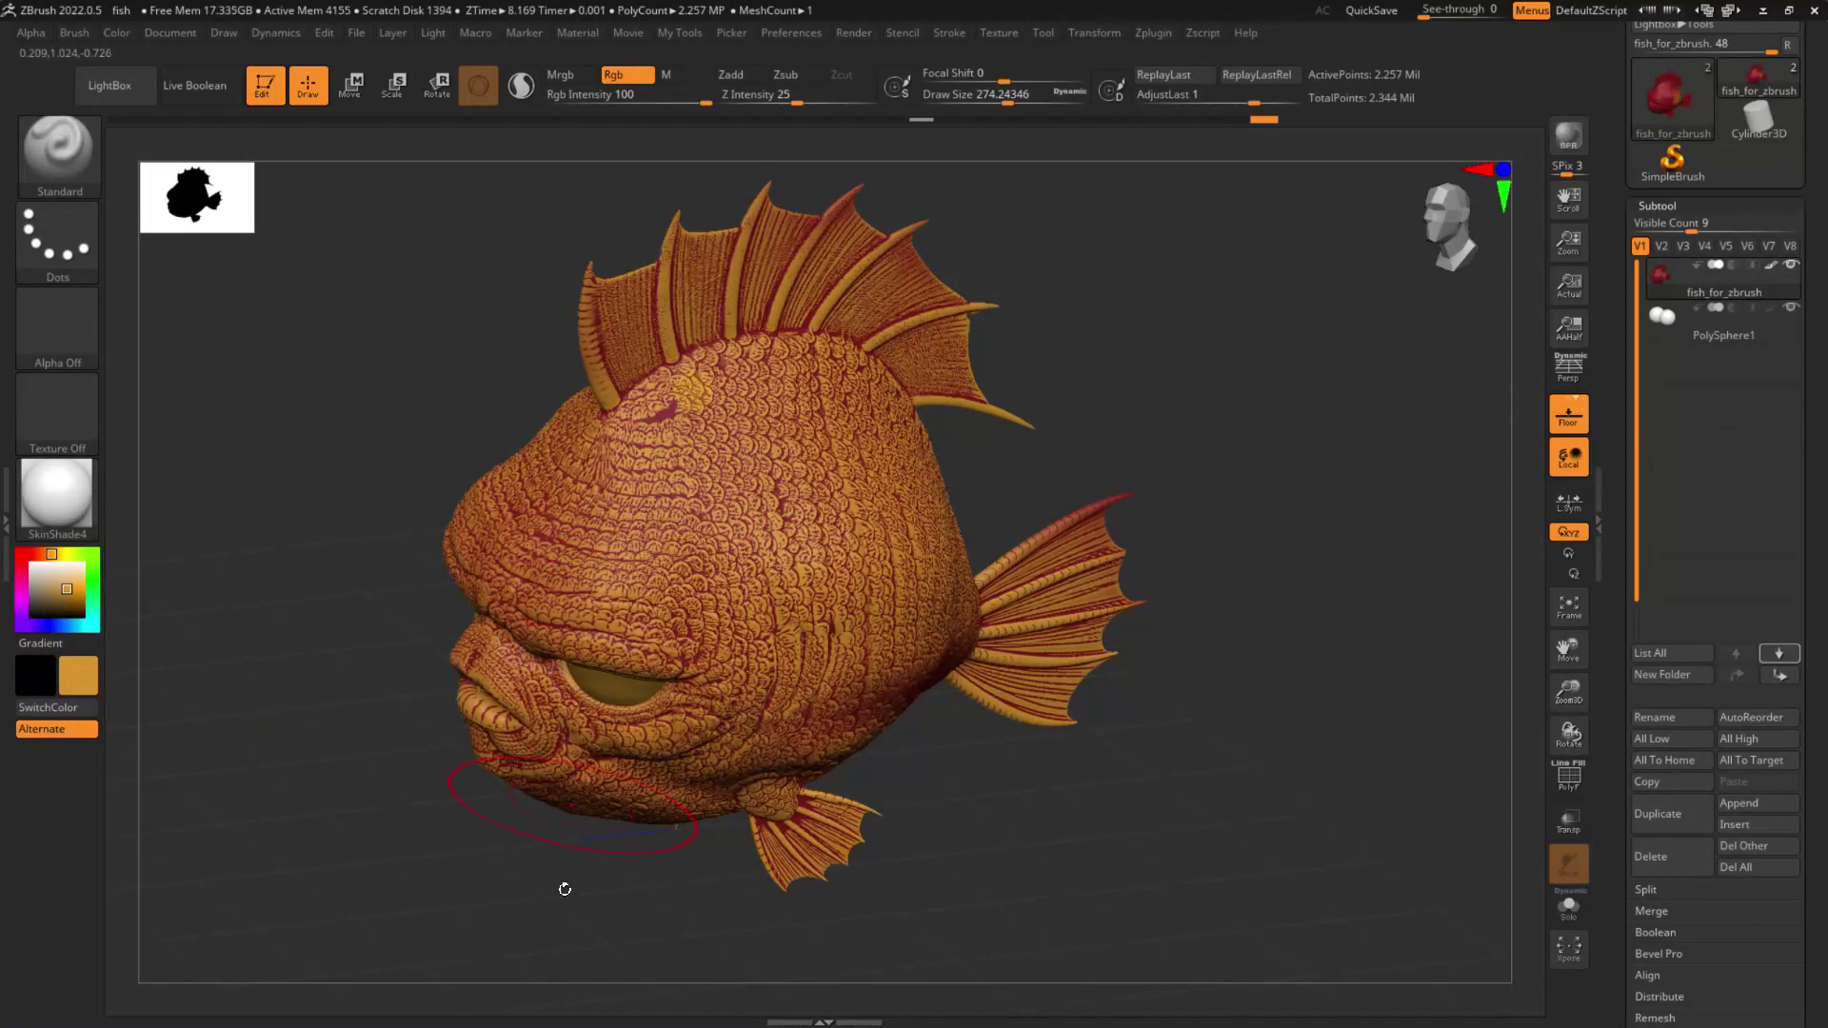
pyautogui.moveTo(381, 609); pyautogui.dragTo(457, 352)
pyautogui.moveTo(664, 510); pyautogui.dragTo(821, 830)
pyautogui.moveTo(1124, 809)
pyautogui.mouseDown()
pyautogui.moveTo(917, 817)
pyautogui.moveTo(1110, 627)
pyautogui.moveTo(921, 495)
pyautogui.moveTo(929, 630)
pyautogui.mouseUp()
pyautogui.moveTo(868, 459); pyautogui.dragTo(742, 734)
pyautogui.moveTo(1222, 548); pyautogui.dragTo(1085, 606)
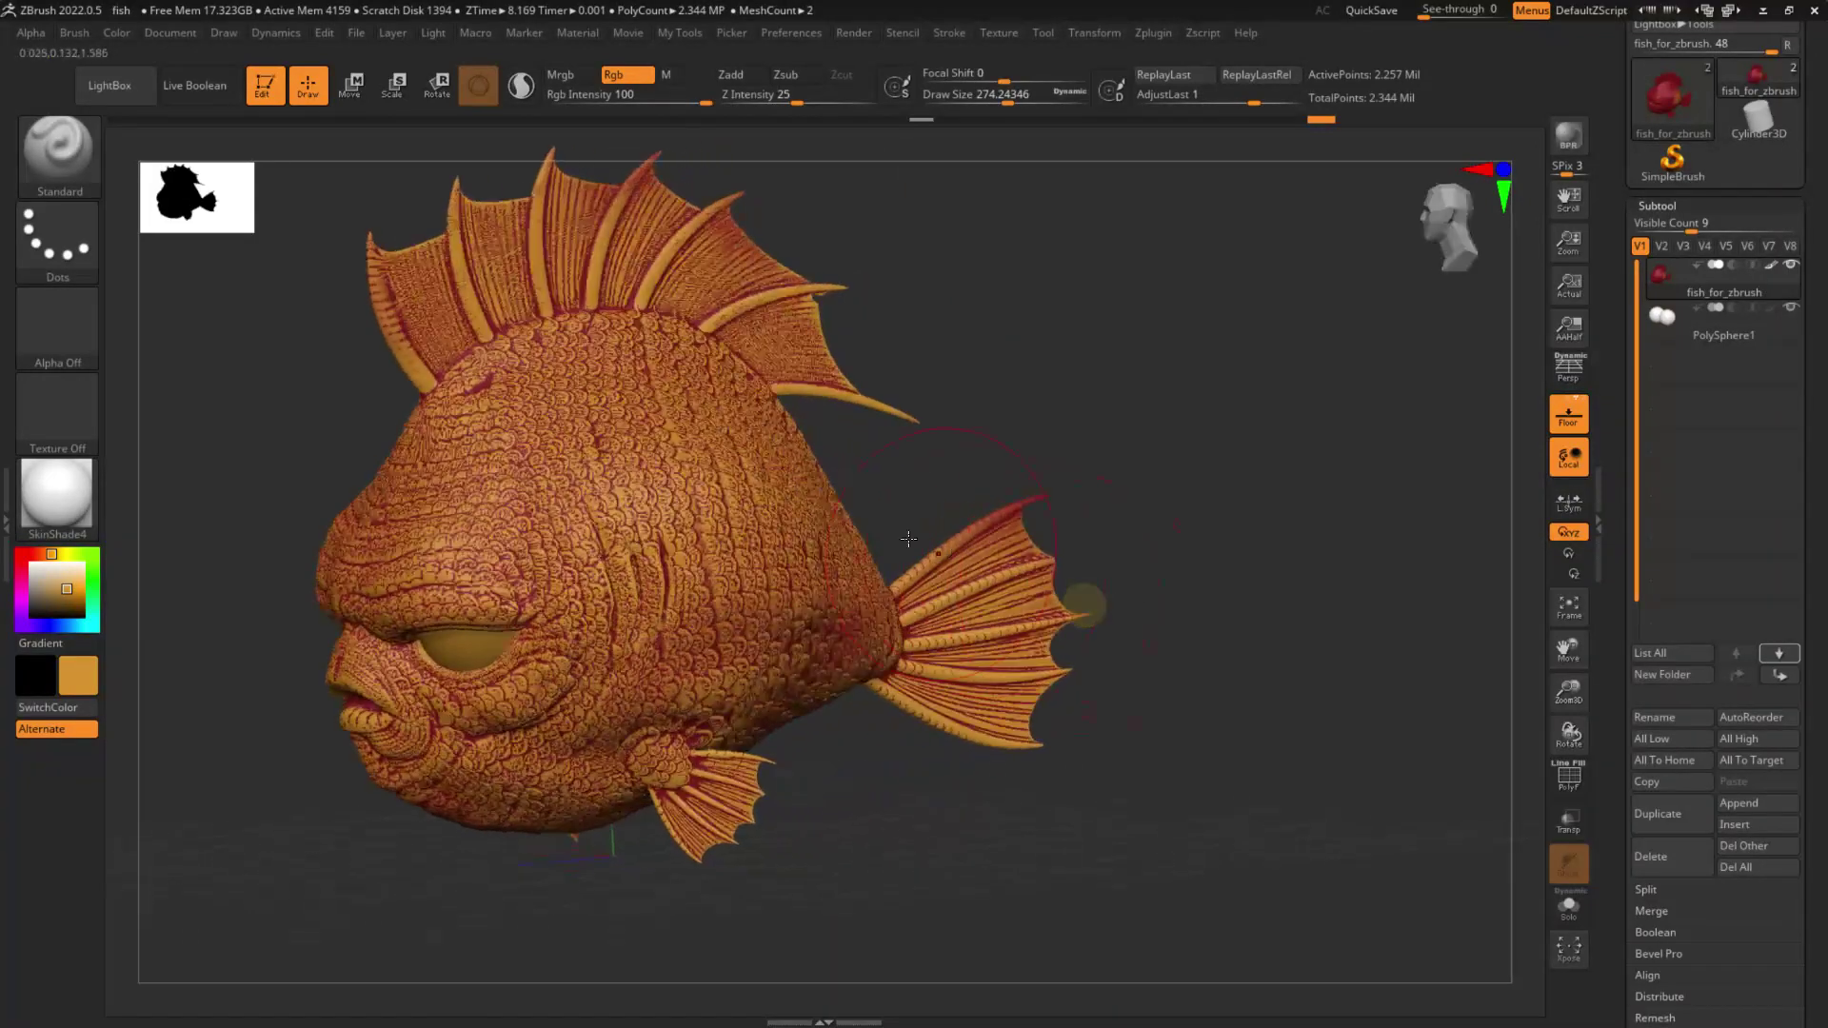
# Step: Blend the painted colours across the body and fins with the Smooth brush, Zadd off and Rgb Intensity at 63
pyautogui.press('shift')
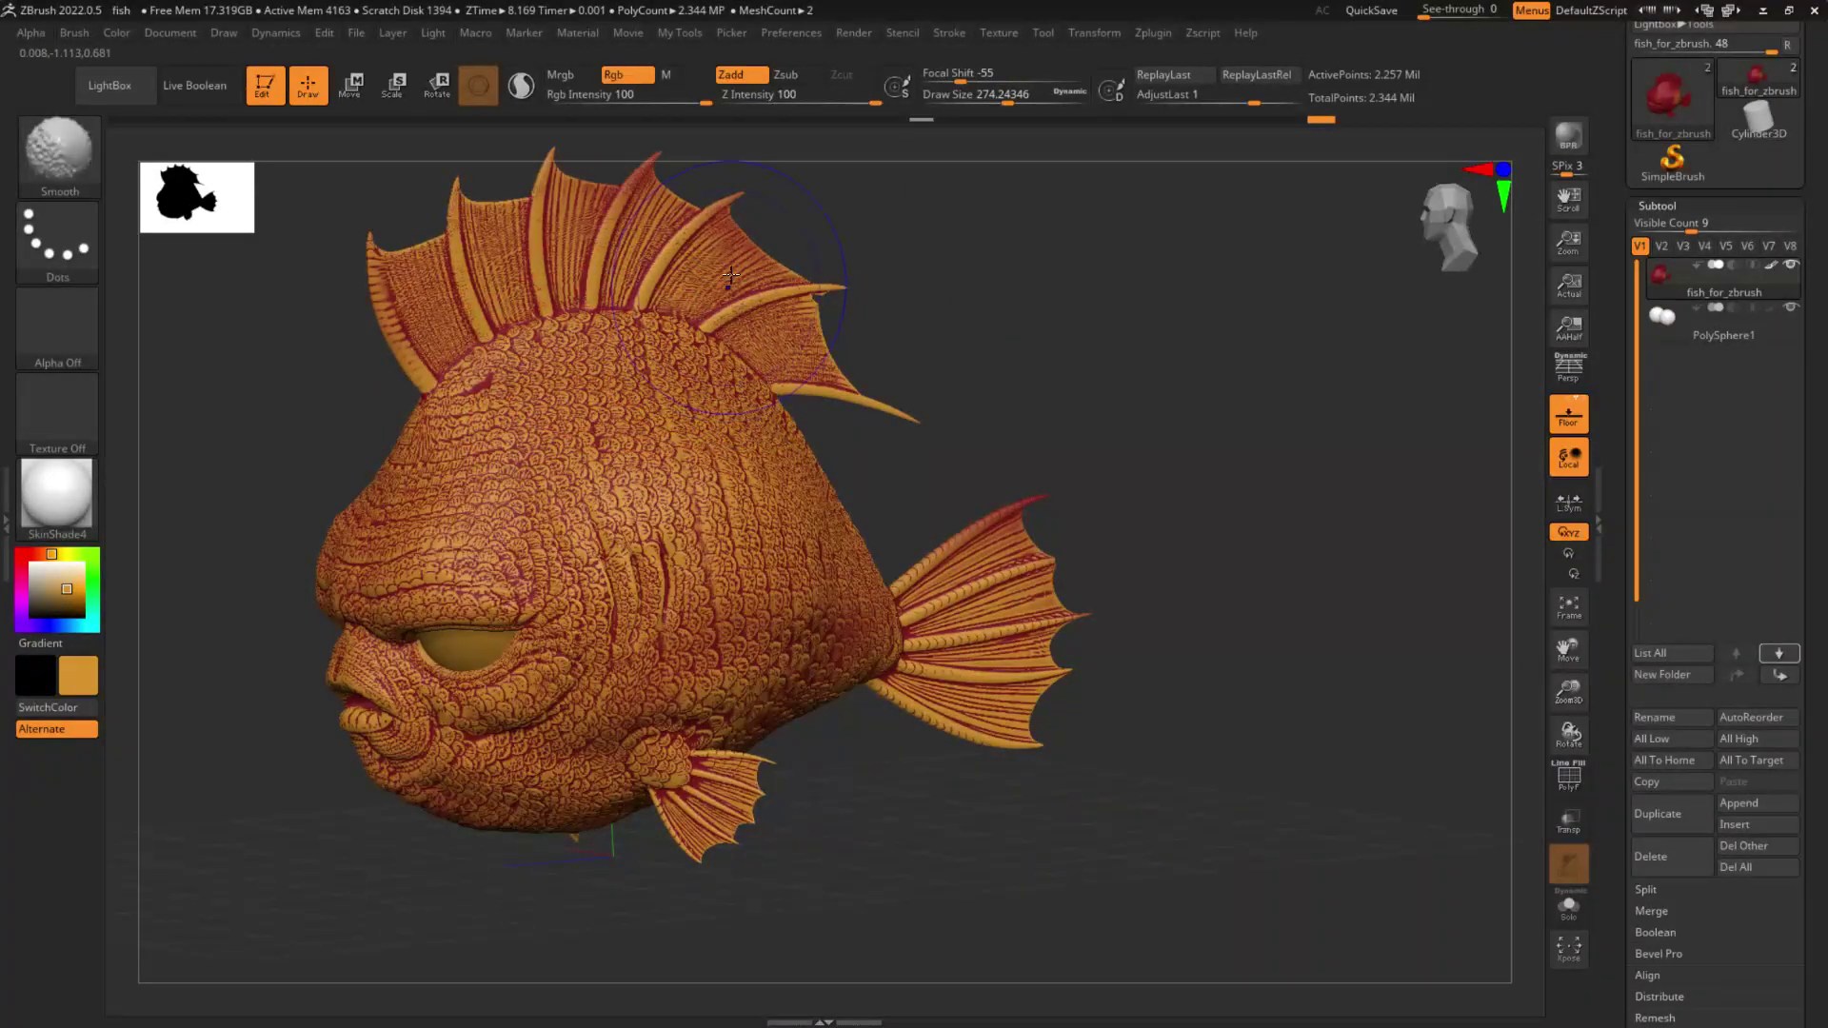
pyautogui.click(739, 75)
pyautogui.moveTo(706, 102); pyautogui.dragTo(671, 102)
pyautogui.press('shift')
pyautogui.moveTo(933, 589)
pyautogui.keyDown('shift'); pyautogui.mouseDown()
pyautogui.moveTo(1000, 686)
pyautogui.moveTo(975, 634)
pyautogui.mouseUp(); pyautogui.keyUp('shift')
pyautogui.moveTo(819, 371)
pyautogui.keyDown('shift'); pyautogui.mouseDown()
pyautogui.moveTo(628, 214)
pyautogui.moveTo(408, 244)
pyautogui.mouseUp(); pyautogui.keyUp('shift')
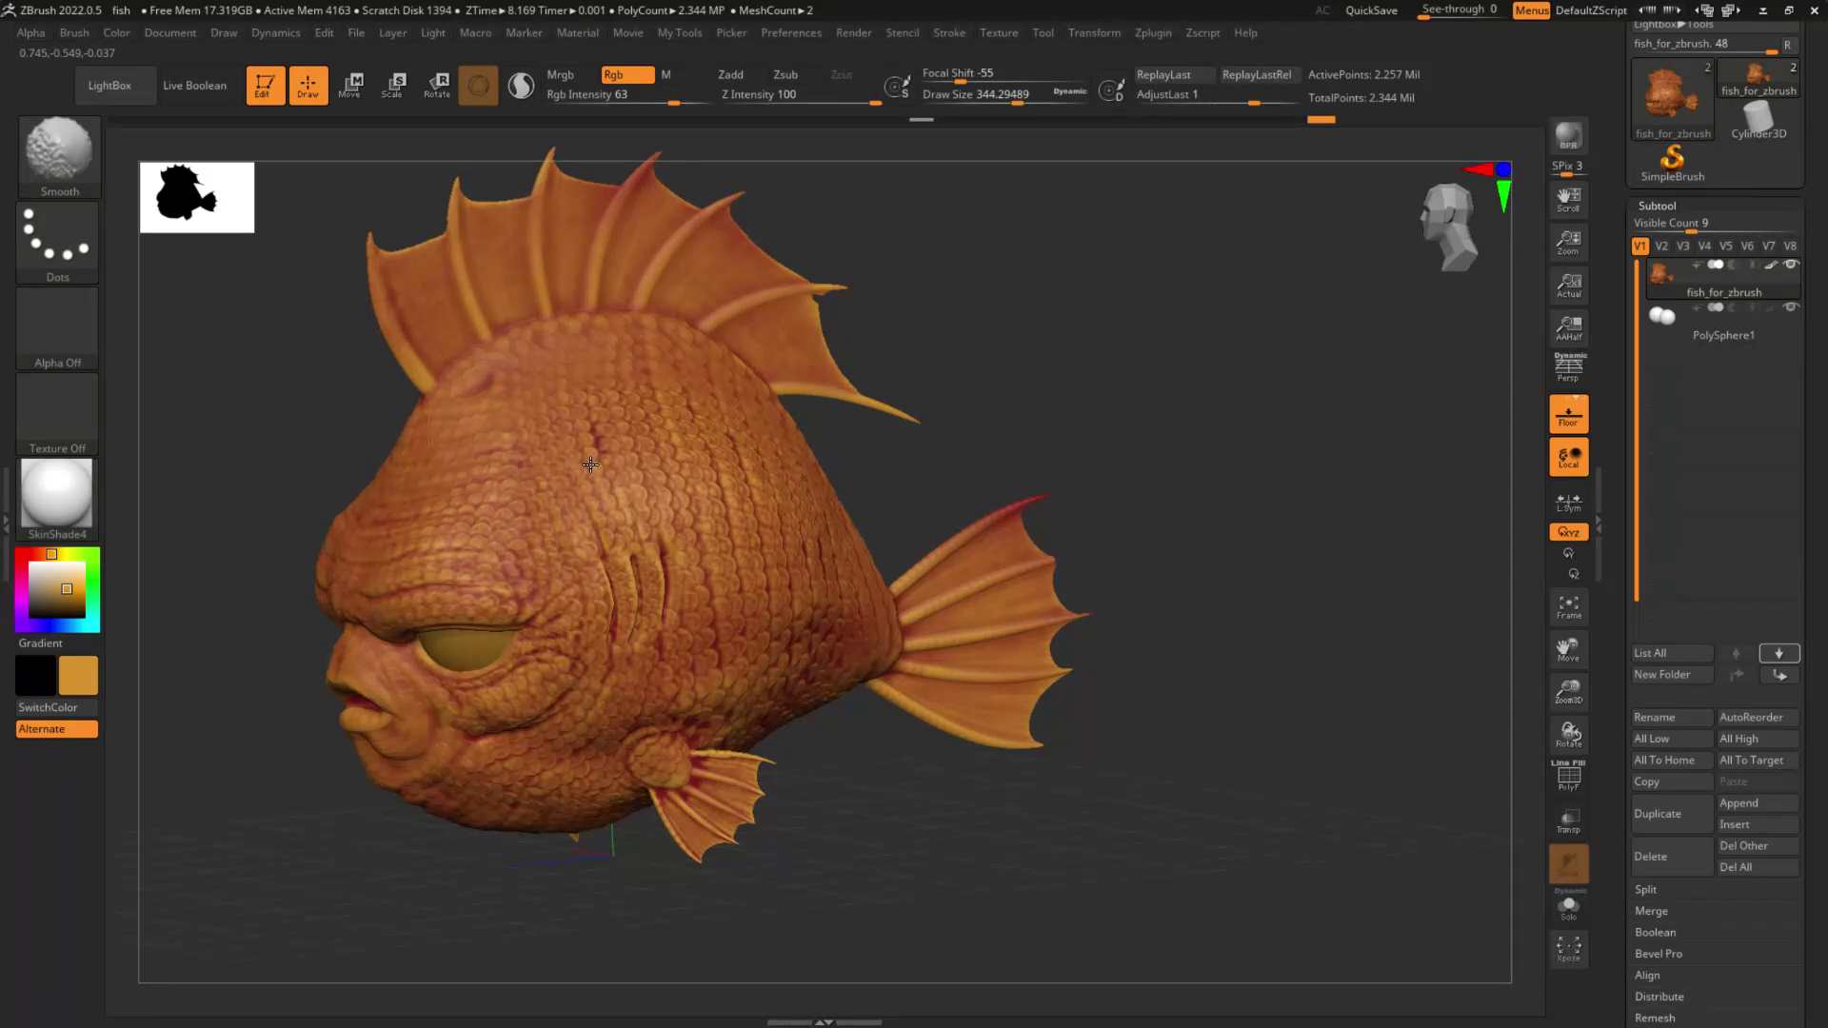
# Step: Pick a dark burnt orange and paint it over the fish's head and side with the Standard brush at draw size about 197
pyautogui.moveTo(776, 857)
pyautogui.mouseDown()
pyautogui.moveTo(869, 848)
pyautogui.moveTo(891, 800)
pyautogui.mouseUp()
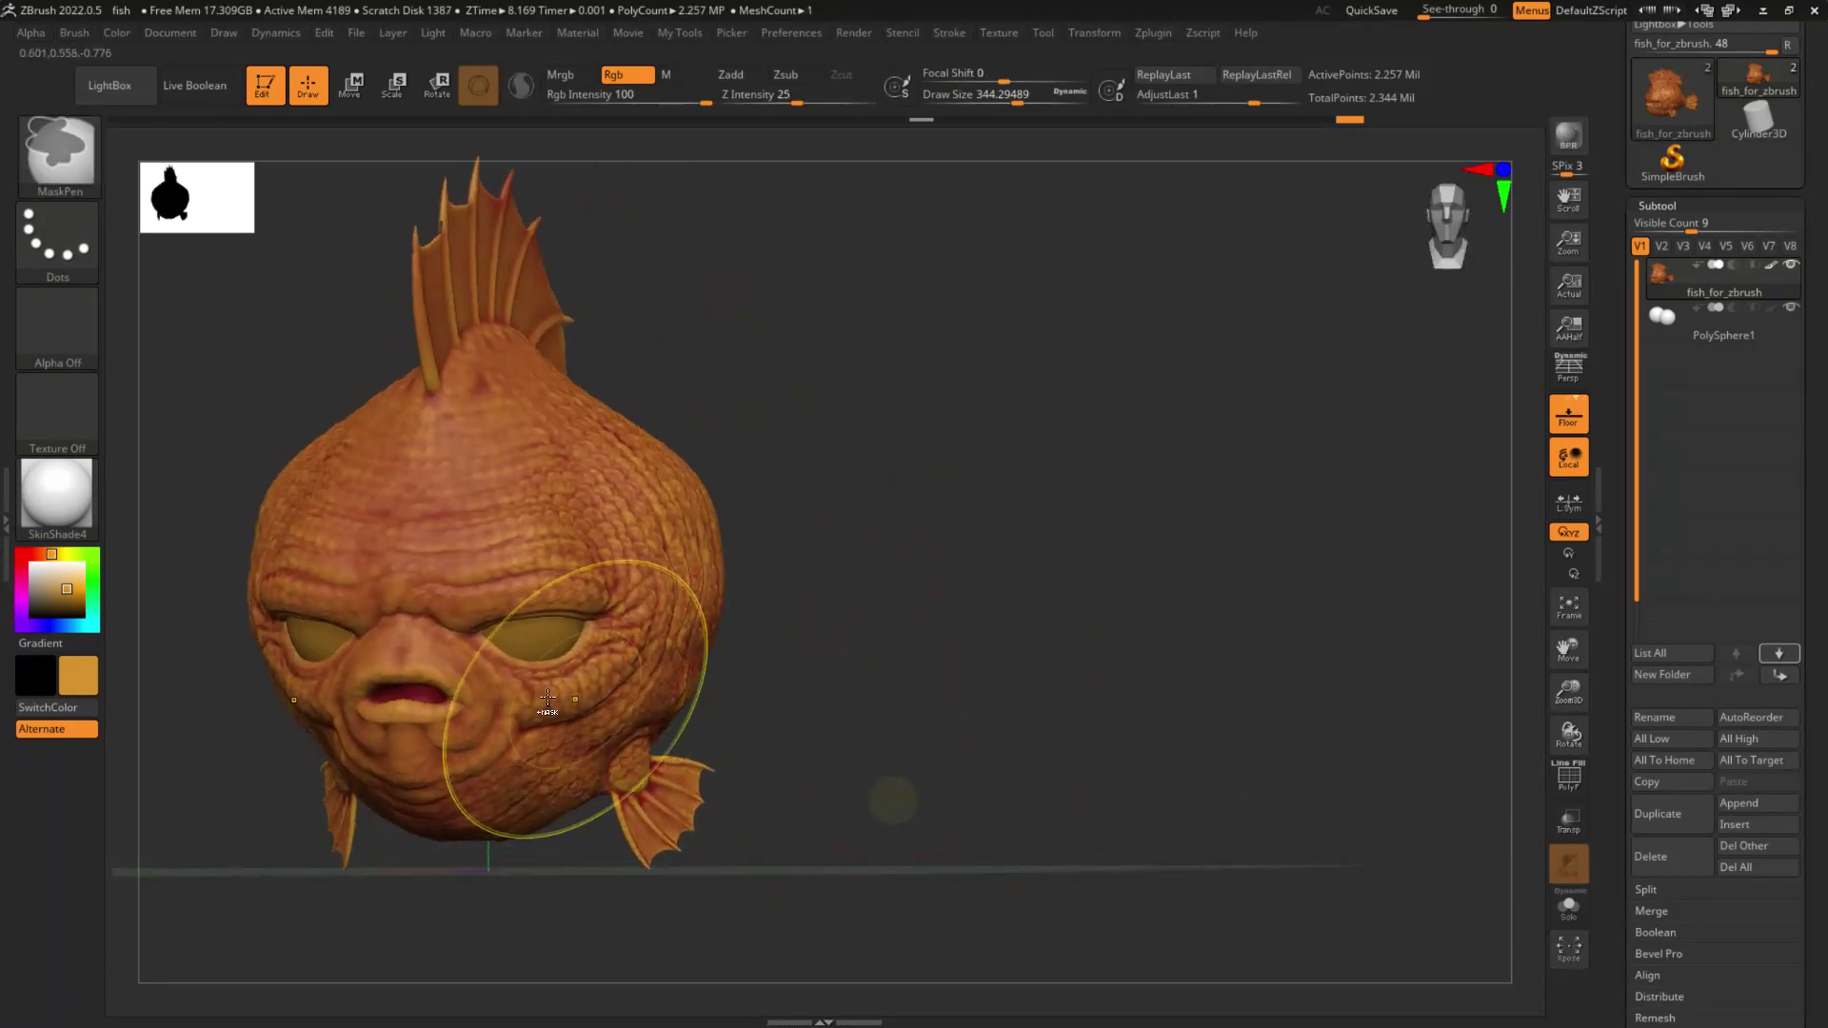
pyautogui.keyDown('ctrl'); pyautogui.moveTo(605, 666); pyautogui.dragTo(719, 659, button='right'); pyautogui.keyUp('ctrl')
pyautogui.moveTo(874, 644)
pyautogui.mouseDown()
pyautogui.moveTo(910, 669)
pyautogui.moveTo(877, 657)
pyautogui.mouseUp()
pyautogui.press('s')
pyautogui.moveTo(446, 565); pyautogui.dragTo(421, 565)
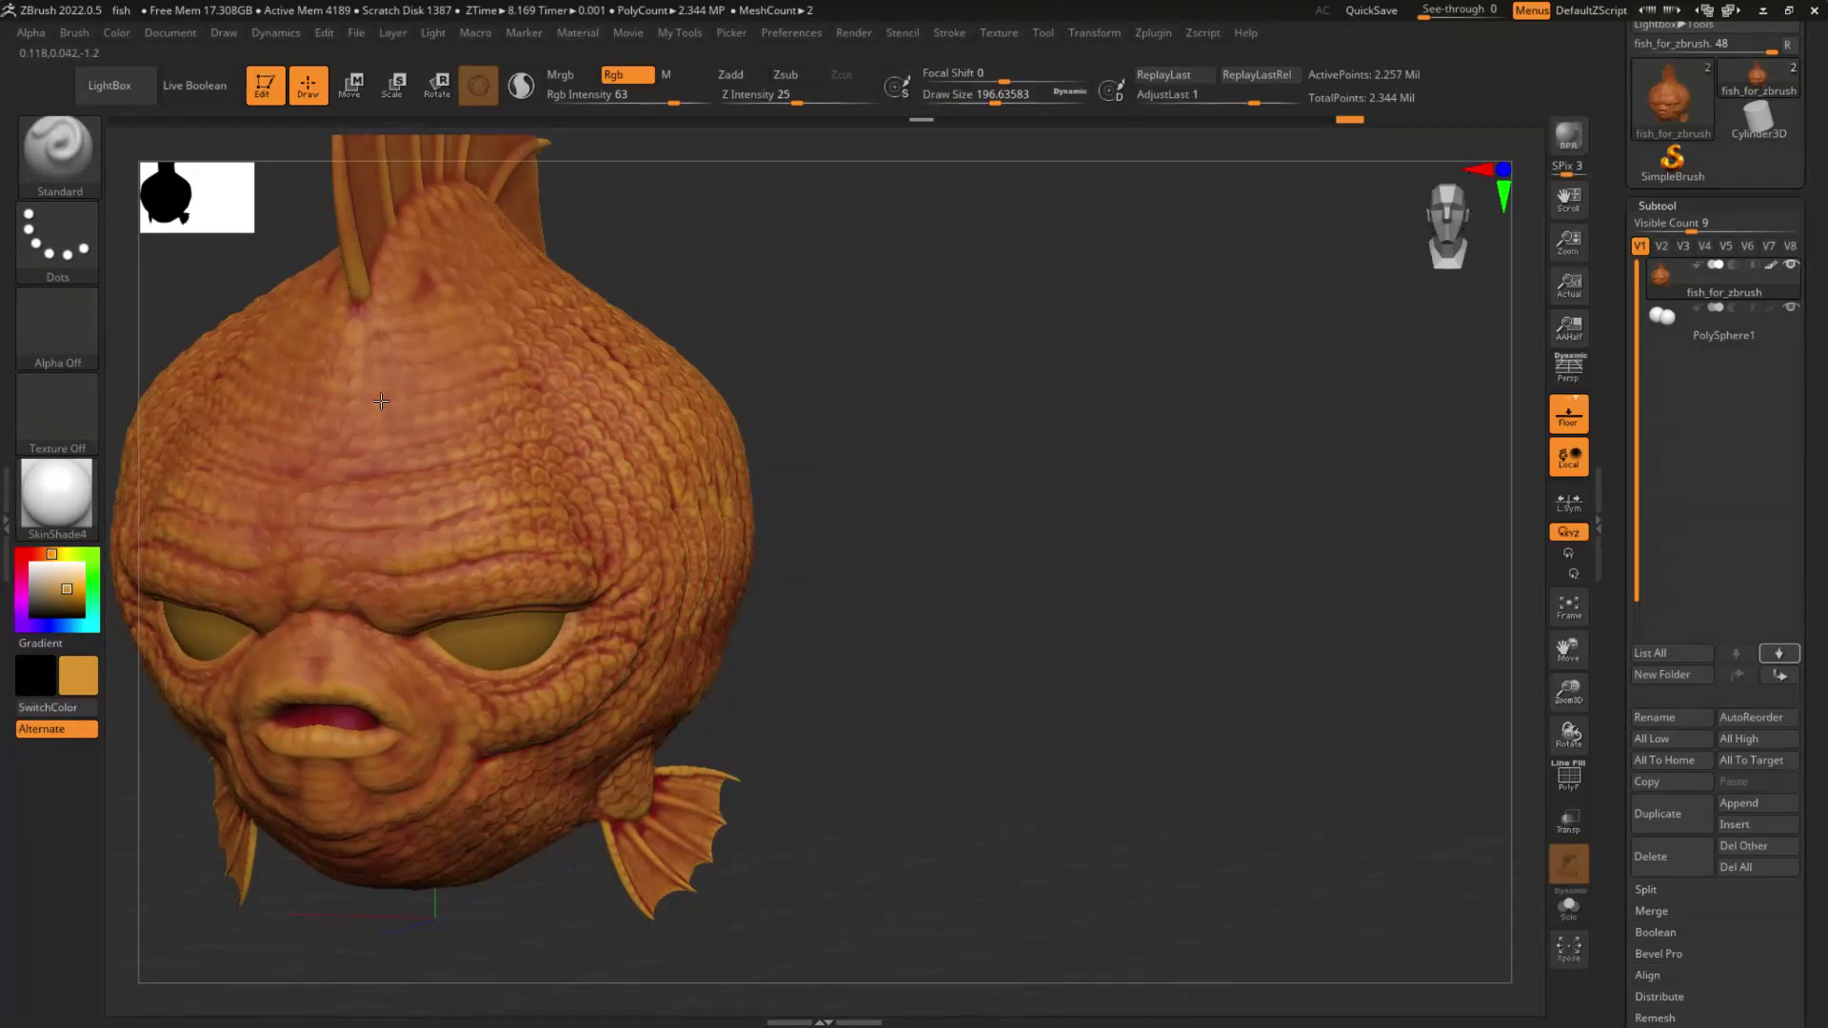
pyautogui.click(42, 553)
pyautogui.click(73, 595)
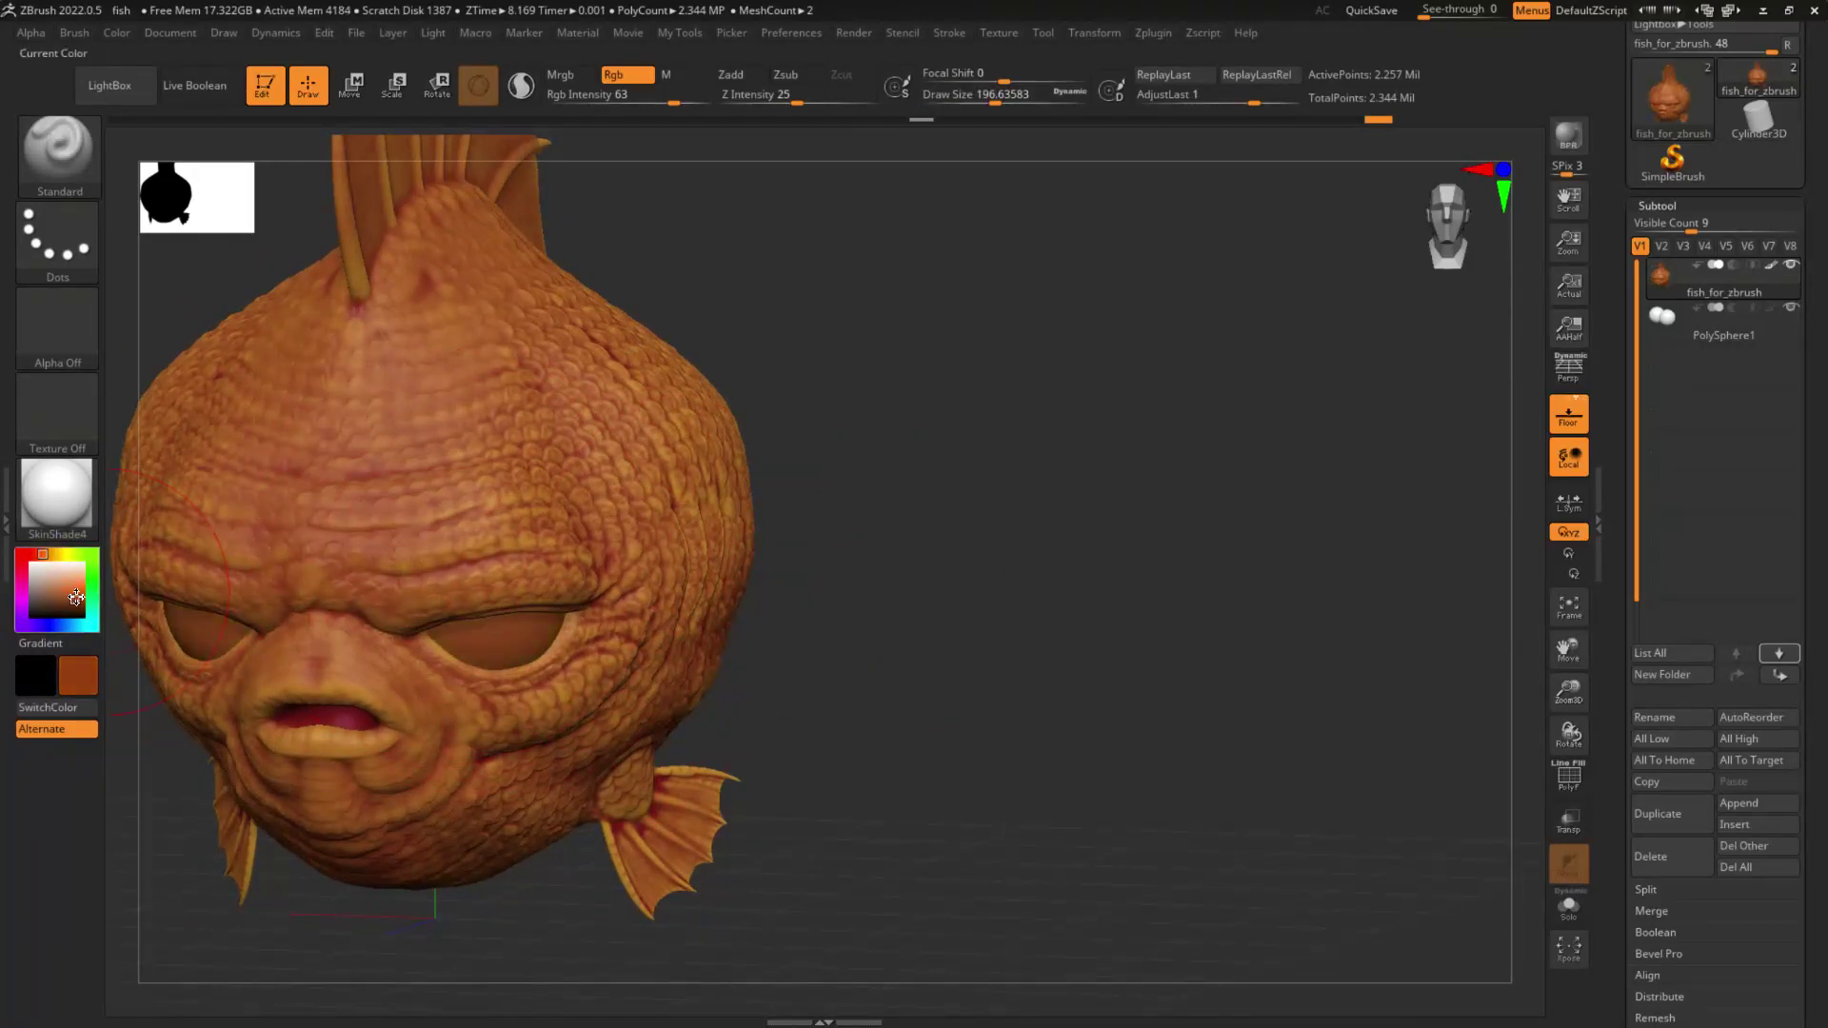
pyautogui.moveTo(314, 534)
pyautogui.mouseDown()
pyautogui.moveTo(600, 543)
pyautogui.moveTo(432, 660)
pyautogui.moveTo(314, 705)
pyautogui.moveTo(381, 819)
pyautogui.moveTo(457, 790)
pyautogui.moveTo(438, 838)
pyautogui.moveTo(623, 562)
pyautogui.moveTo(371, 352)
pyautogui.moveTo(471, 272)
pyautogui.moveTo(600, 370)
pyautogui.moveTo(705, 495)
pyautogui.mouseUp()
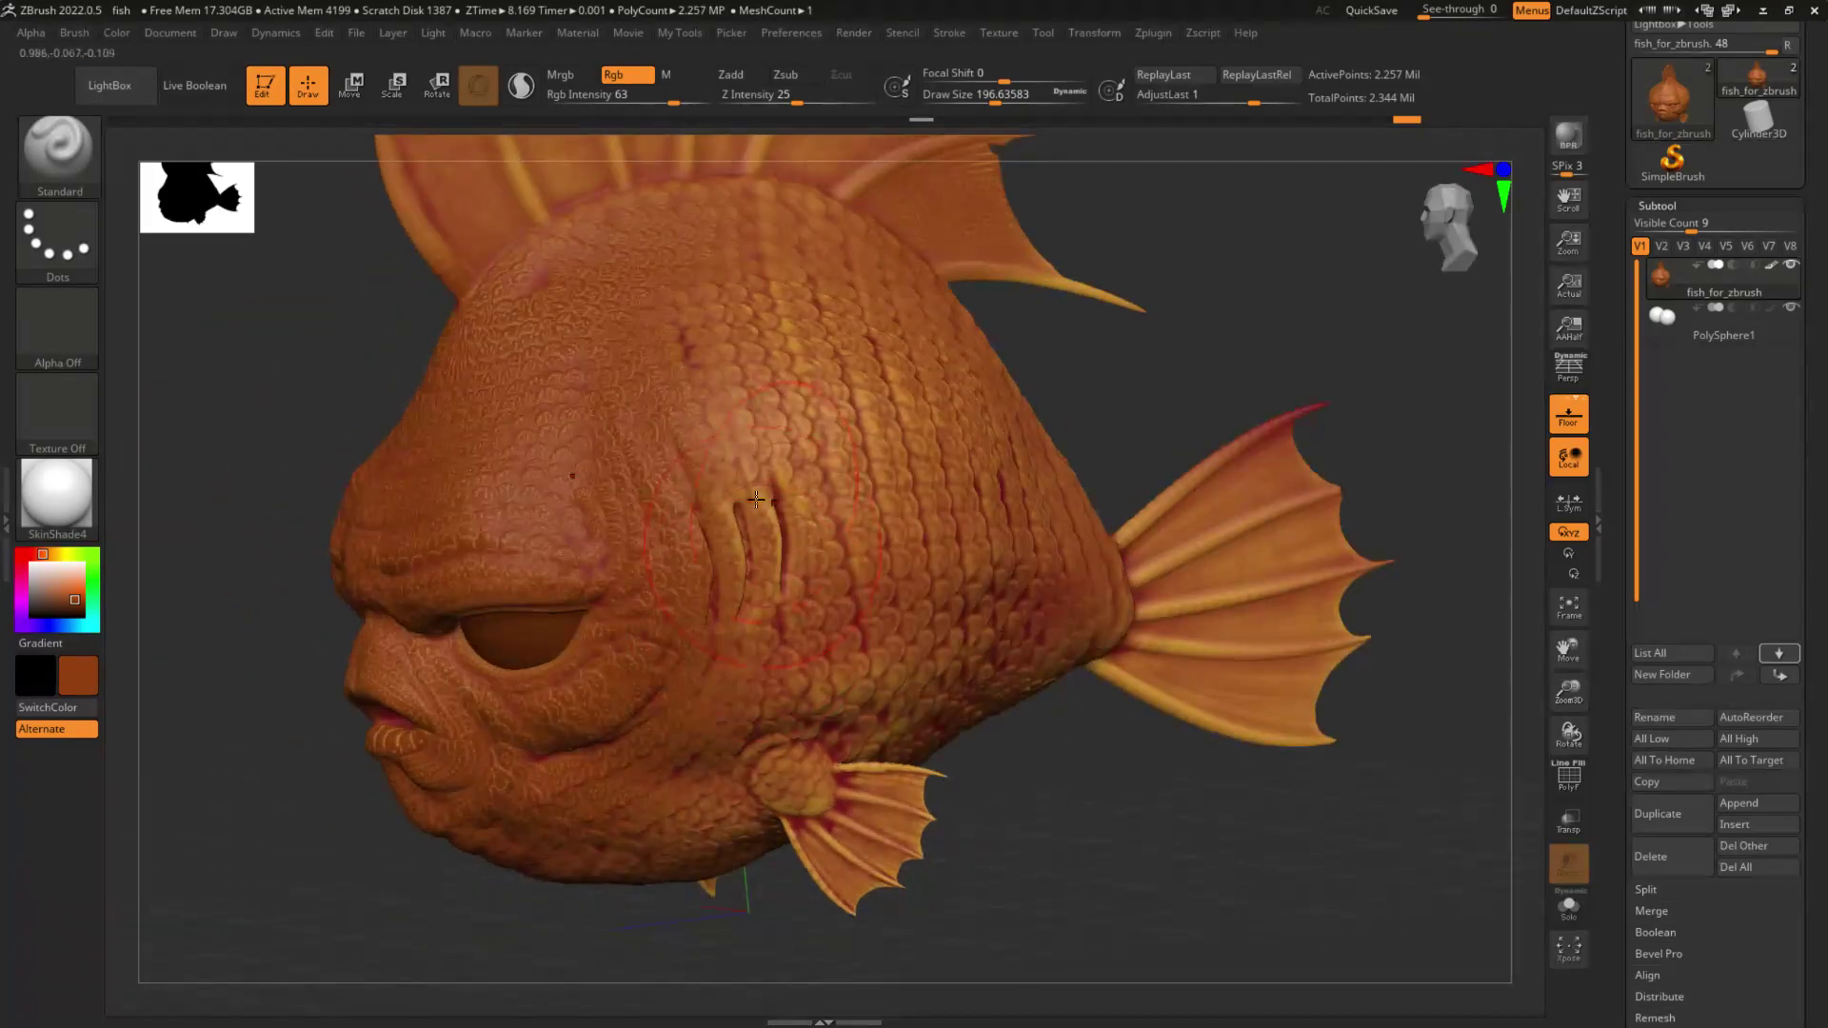
pyautogui.moveTo(724, 400)
pyautogui.mouseDown()
pyautogui.moveTo(840, 645)
pyautogui.moveTo(990, 600)
pyautogui.moveTo(914, 419)
pyautogui.moveTo(762, 266)
pyautogui.moveTo(581, 216)
pyautogui.mouseUp()
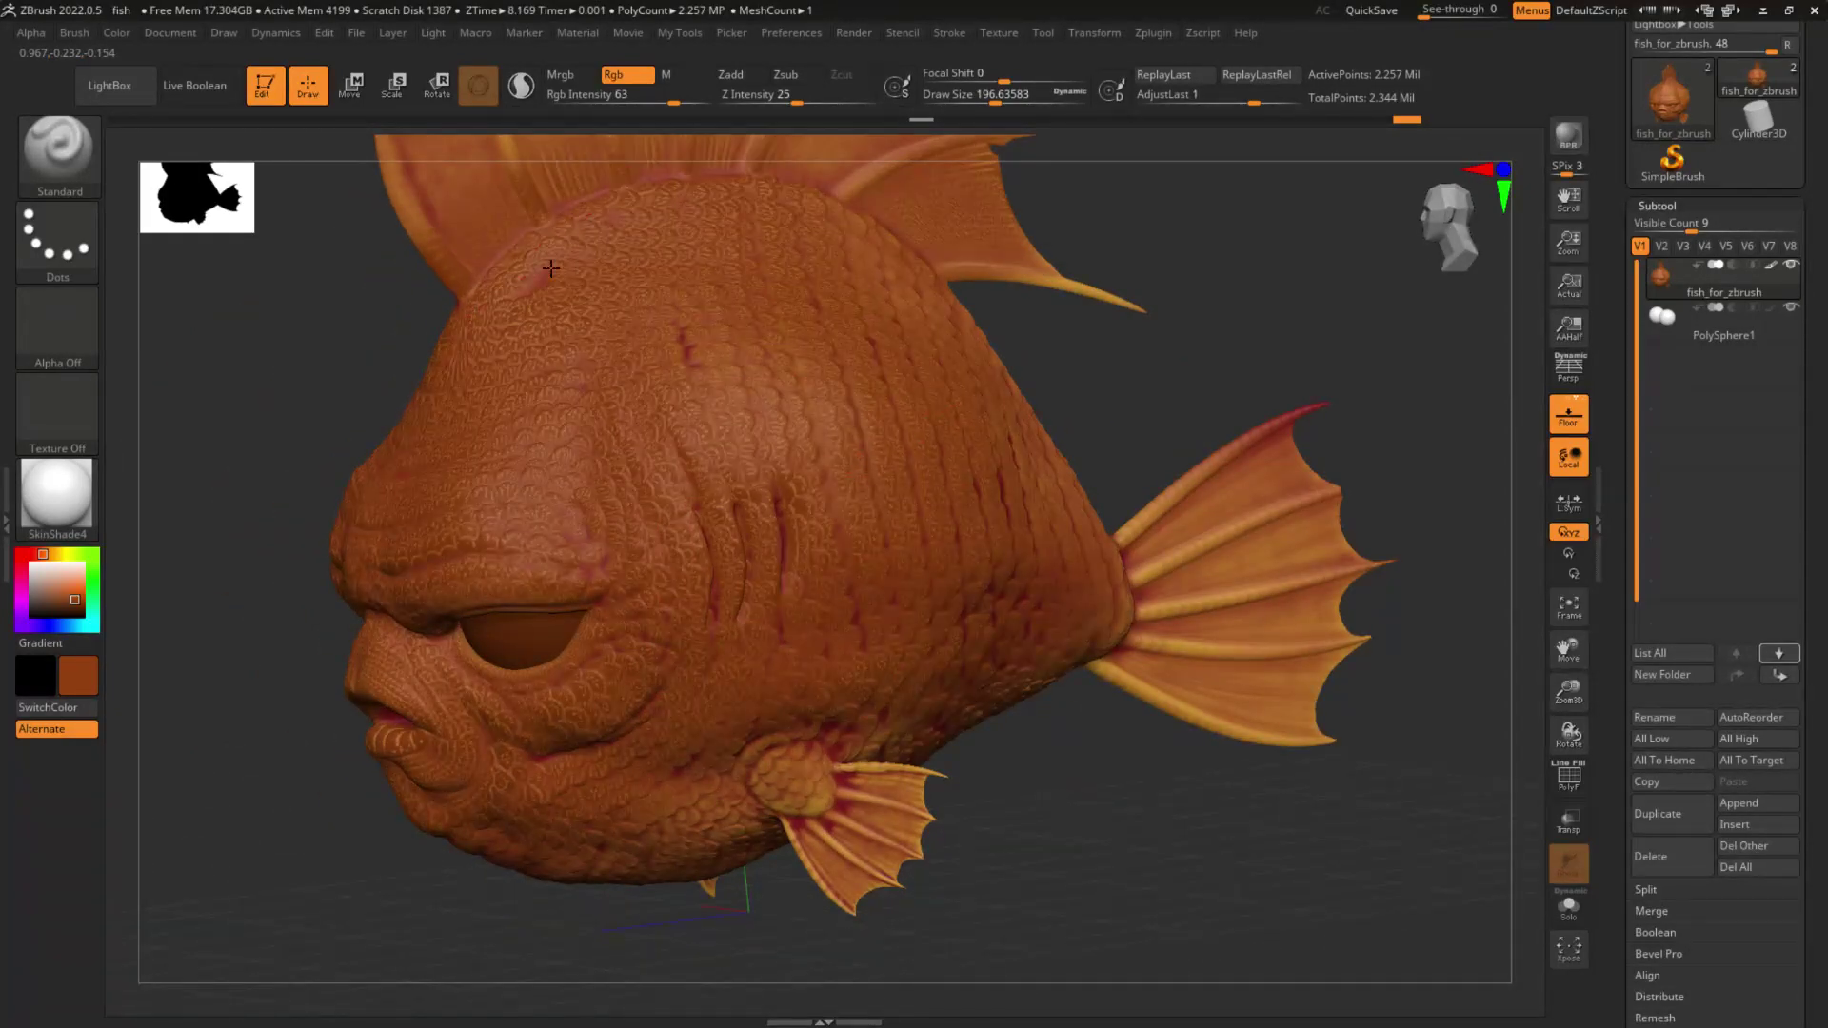
# Step: Paint the same burnt orange over the pectoral, tail and dorsal fins
pyautogui.moveTo(915, 752); pyautogui.dragTo(851, 761)
pyautogui.moveTo(875, 675); pyautogui.dragTo(667, 838)
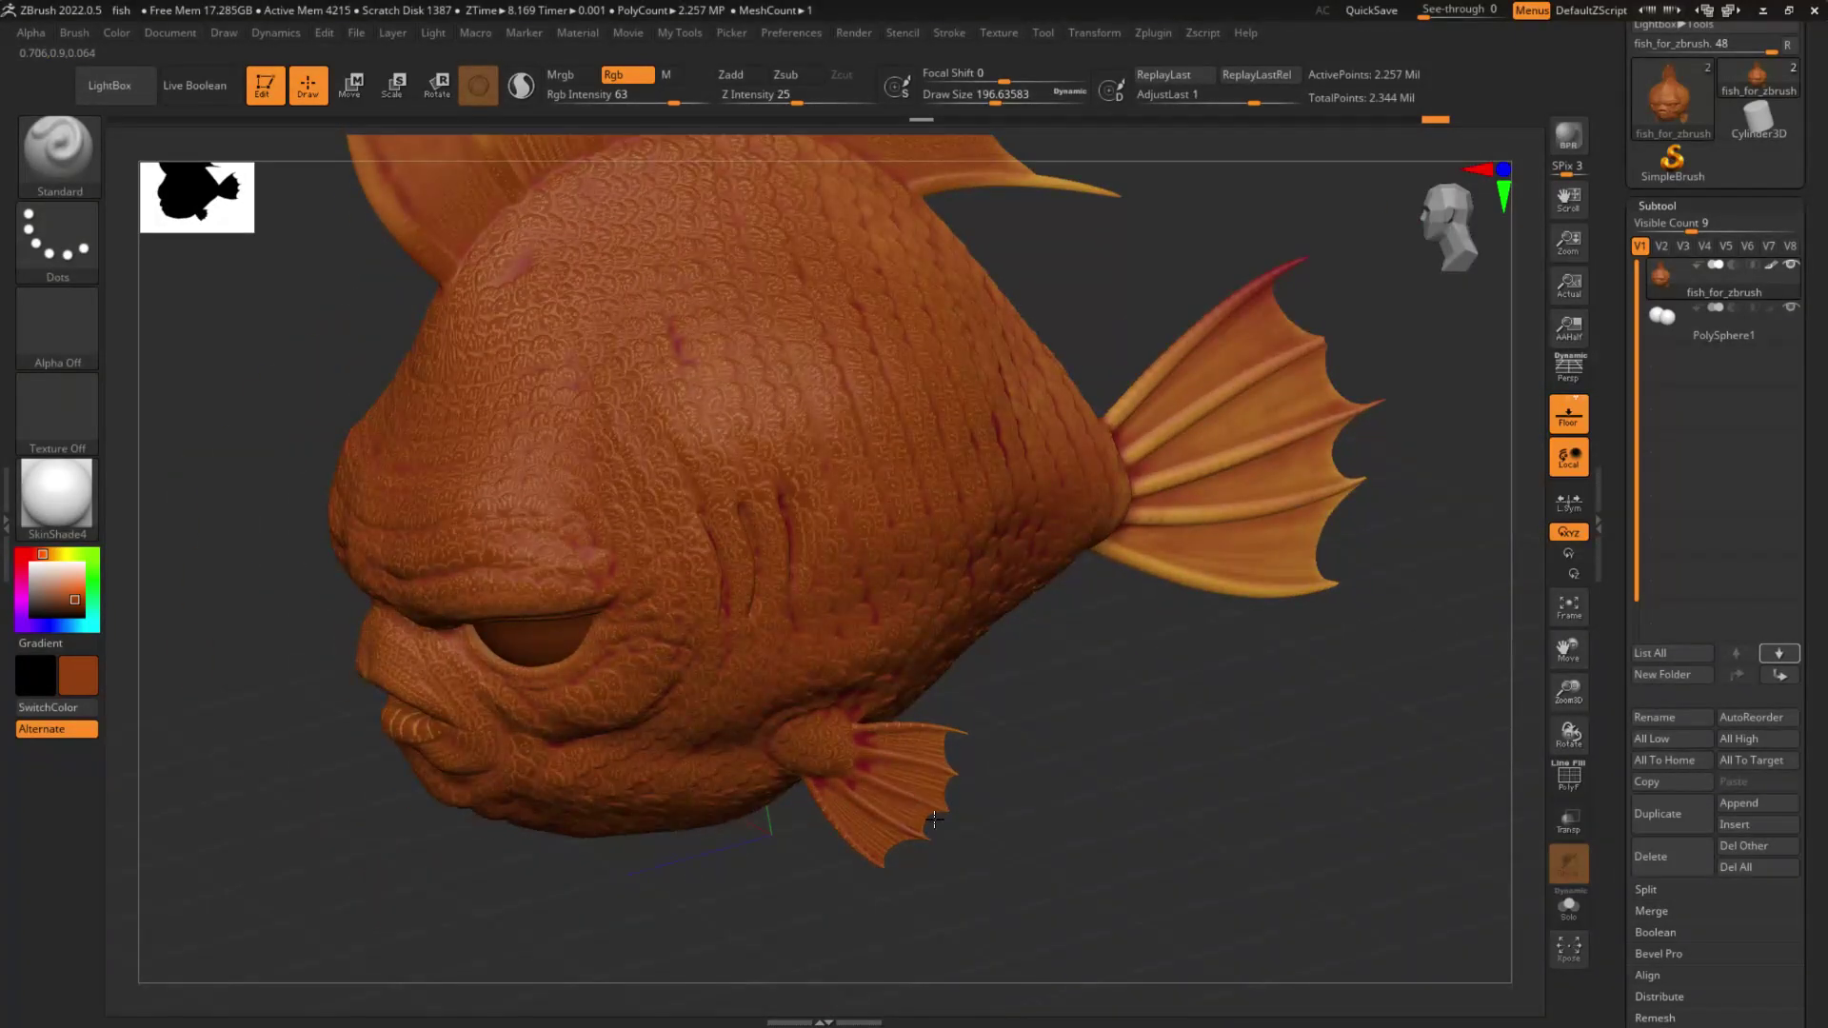
pyautogui.moveTo(1124, 572)
pyautogui.mouseDown()
pyautogui.moveTo(1267, 533)
pyautogui.moveTo(1233, 436)
pyautogui.moveTo(1318, 379)
pyautogui.mouseUp()
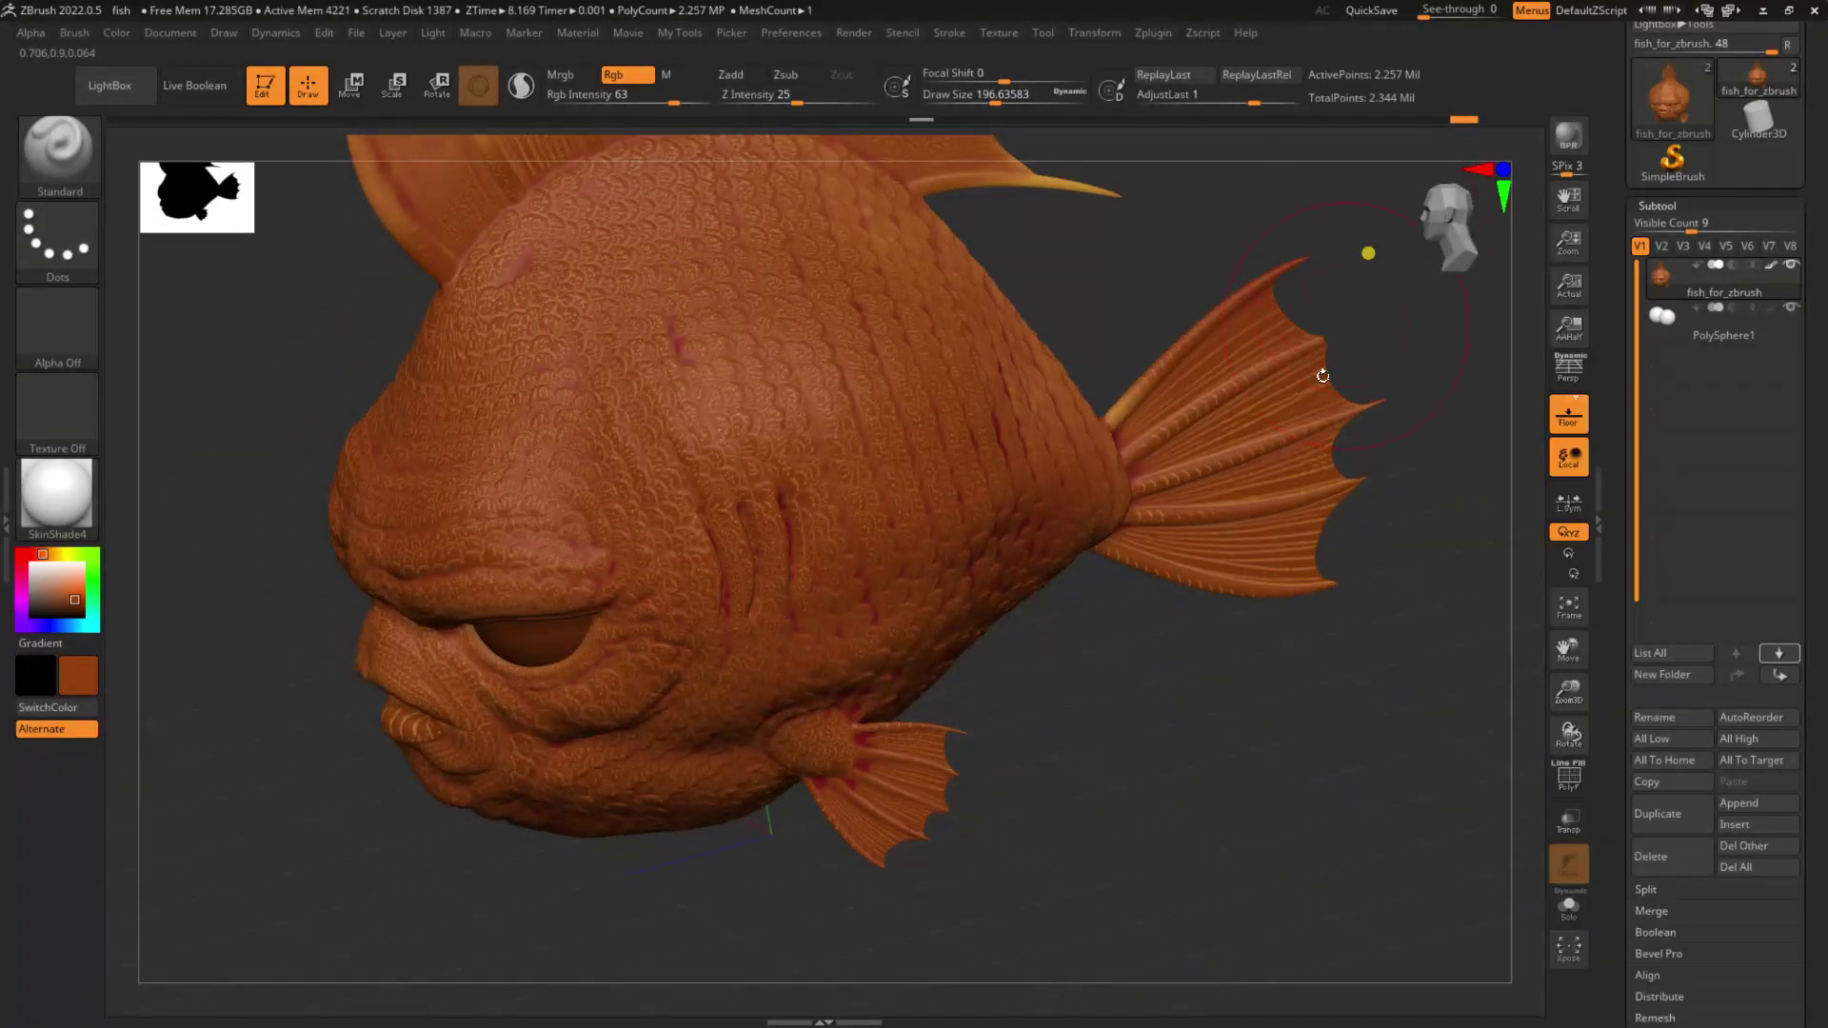
pyautogui.moveTo(1166, 630); pyautogui.dragTo(1029, 955)
pyautogui.moveTo(454, 495)
pyautogui.mouseDown()
pyautogui.moveTo(433, 352)
pyautogui.moveTo(571, 286)
pyautogui.moveTo(734, 286)
pyautogui.moveTo(761, 359)
pyautogui.moveTo(851, 458)
pyautogui.mouseUp()
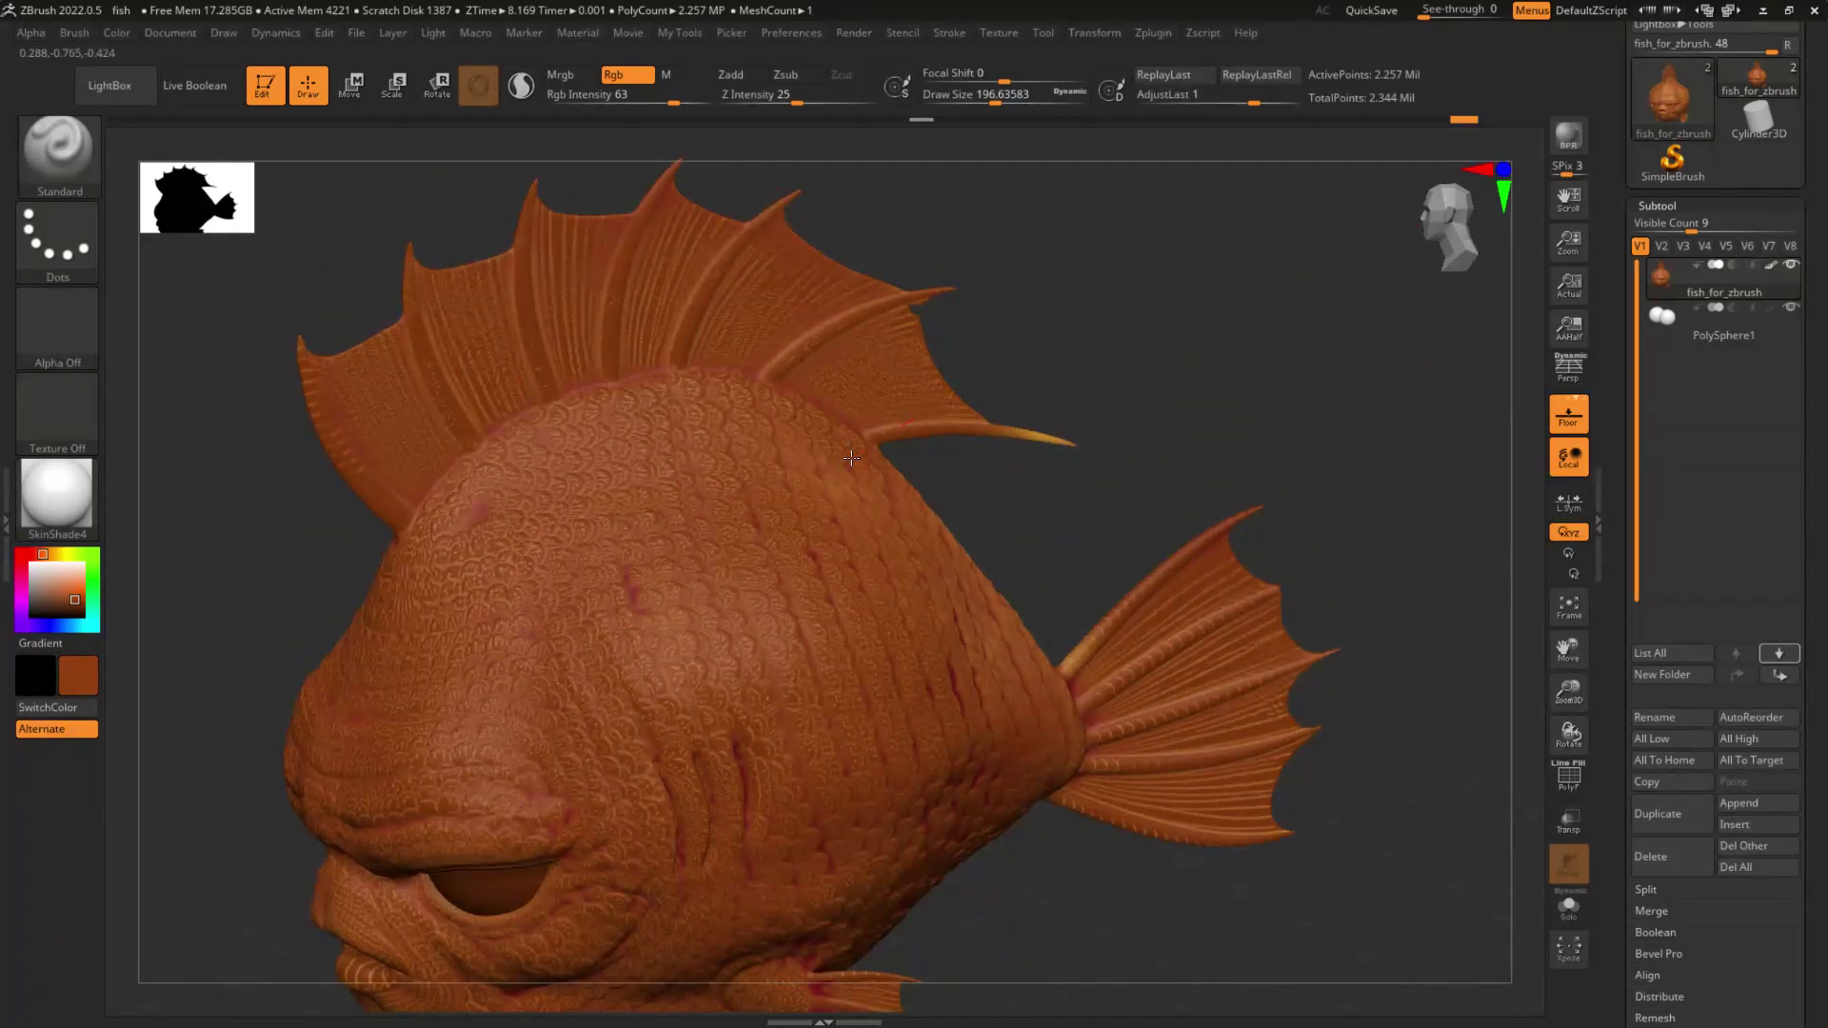
pyautogui.moveTo(1186, 504); pyautogui.dragTo(1020, 734)
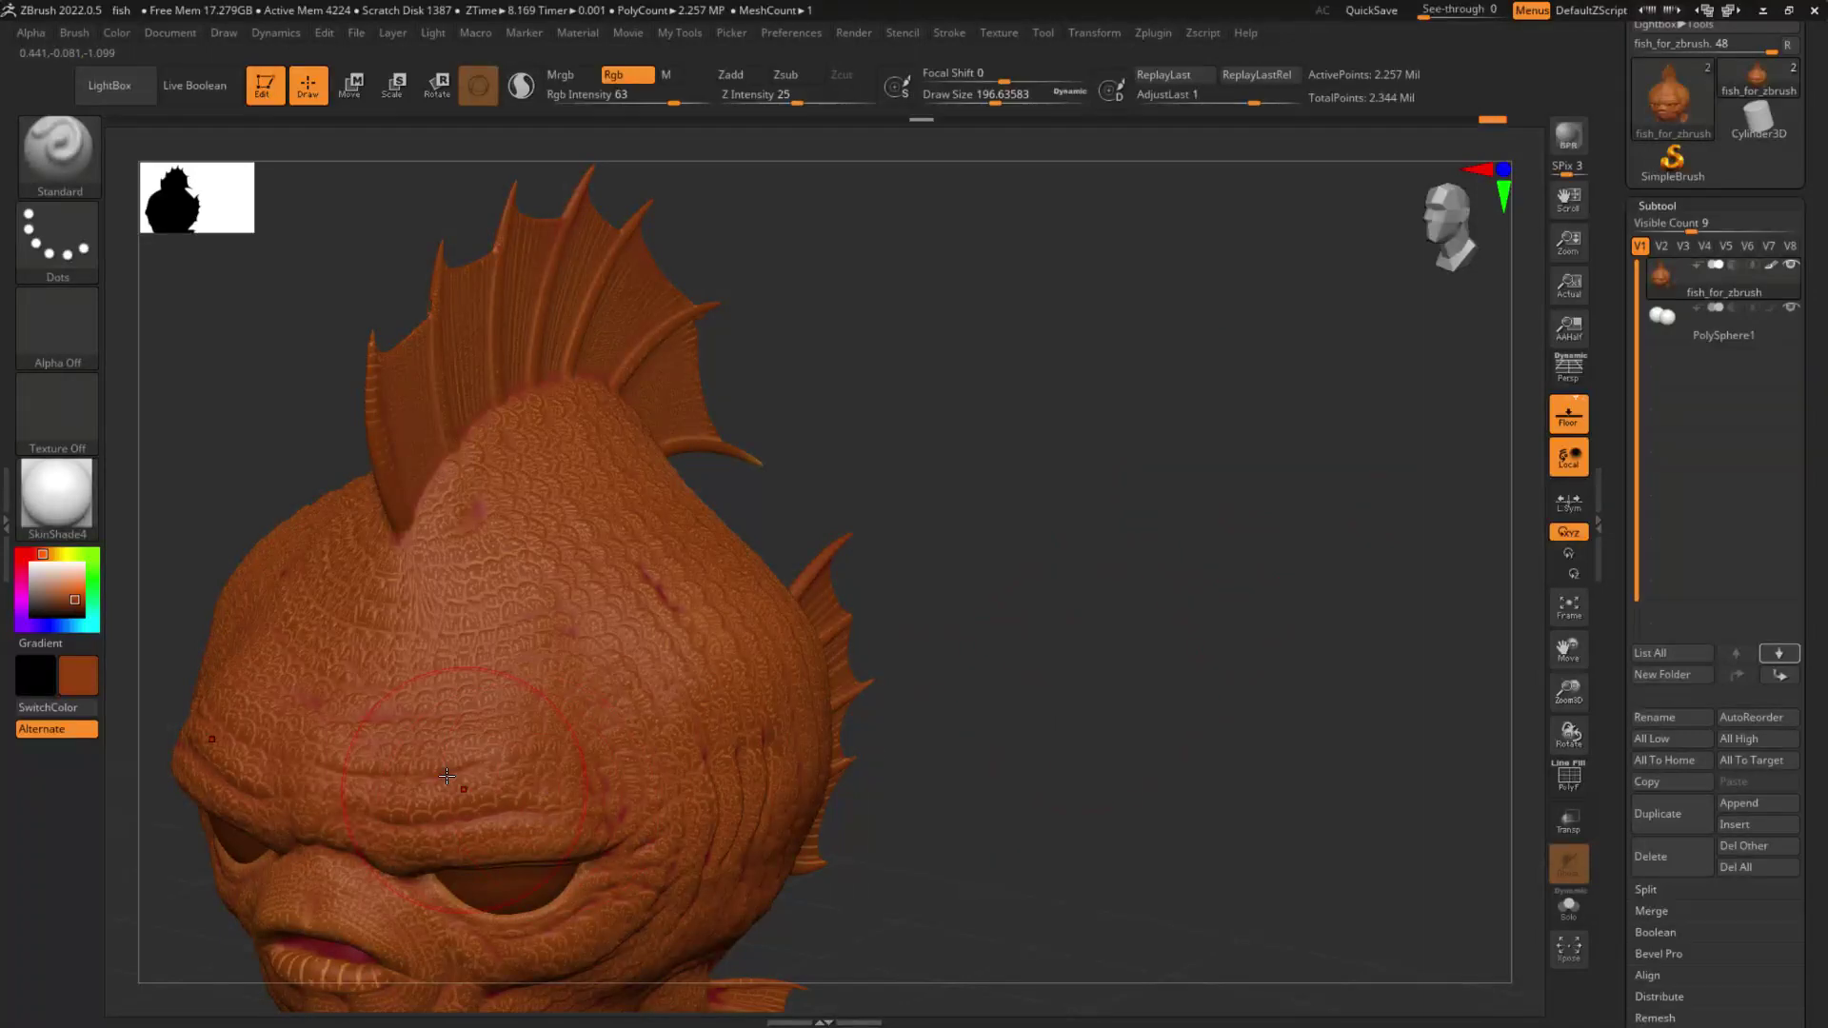
pyautogui.keyDown('alt'); pyautogui.moveTo(521, 689); pyautogui.dragTo(605, 543, button='right'); pyautogui.keyUp('alt')
pyautogui.moveTo(916, 788); pyautogui.dragTo(811, 806)
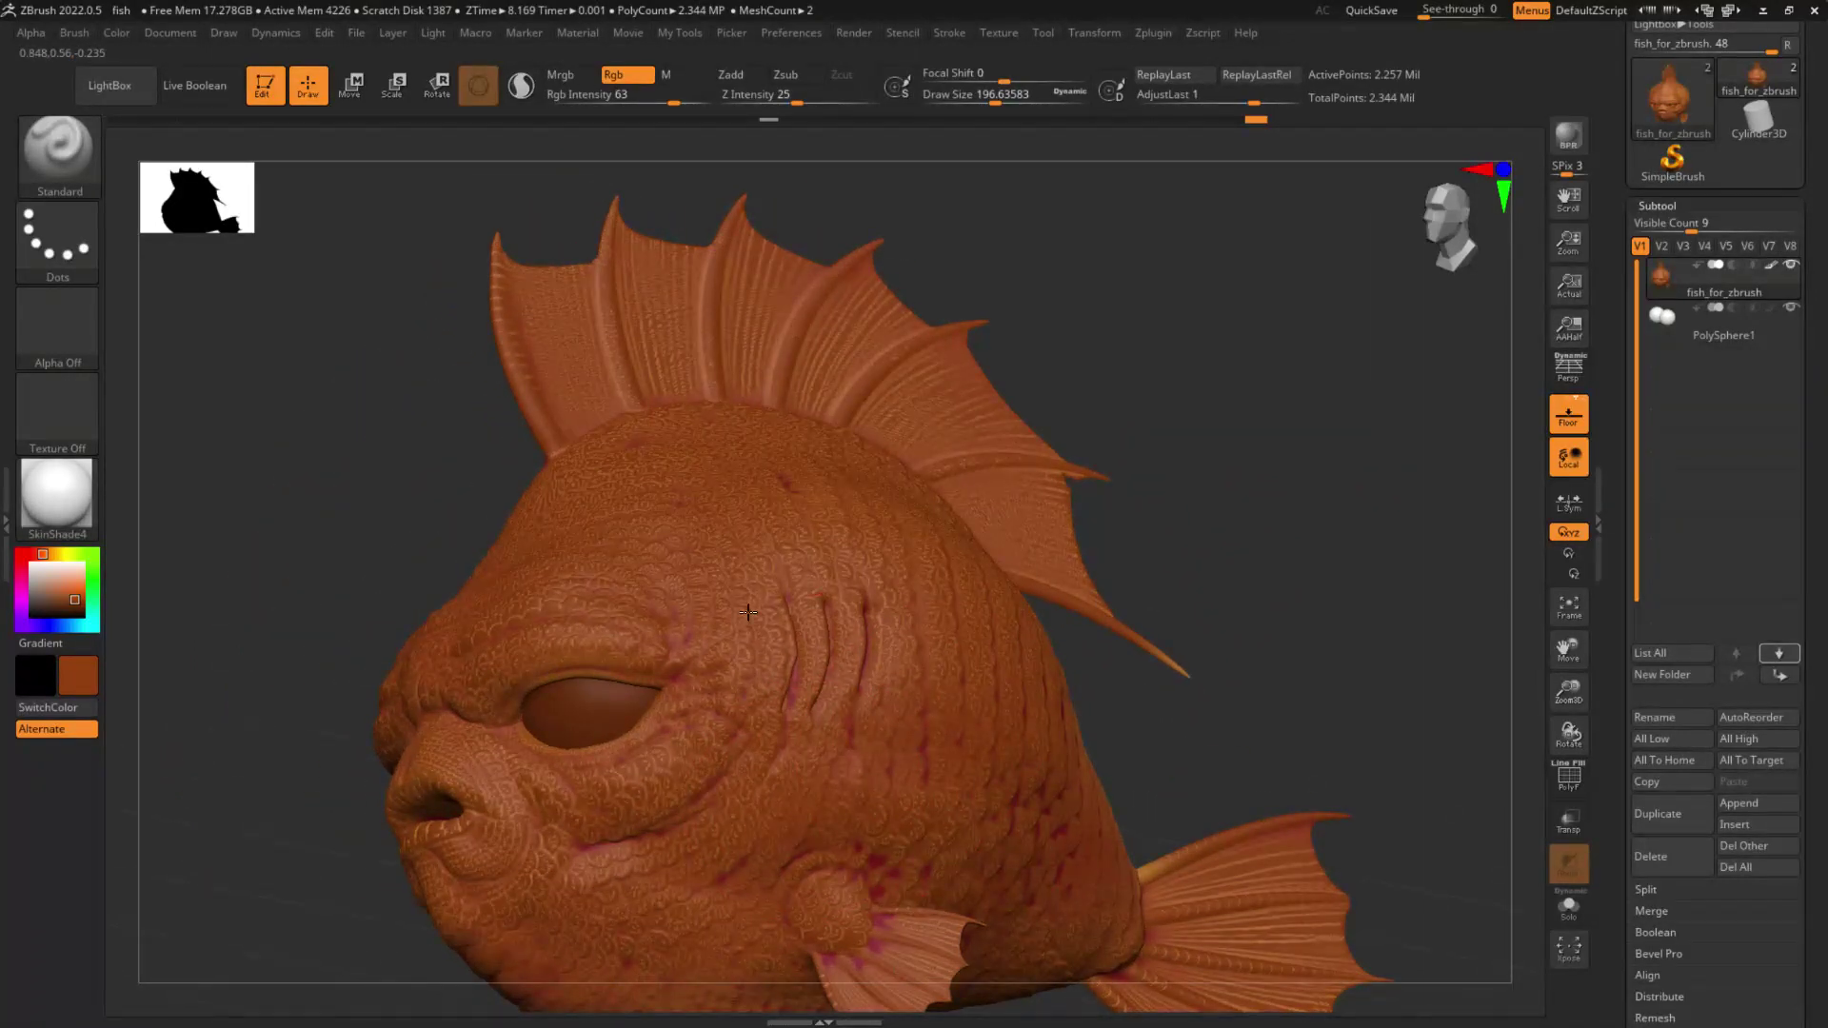
# Step: Pick a dark maroon, try it across the brow with cavity masking on, and undo the stroke
pyautogui.moveTo(756, 539); pyautogui.dragTo(1132, 690, button='right')
pyautogui.press('space')
pyautogui.press('space')
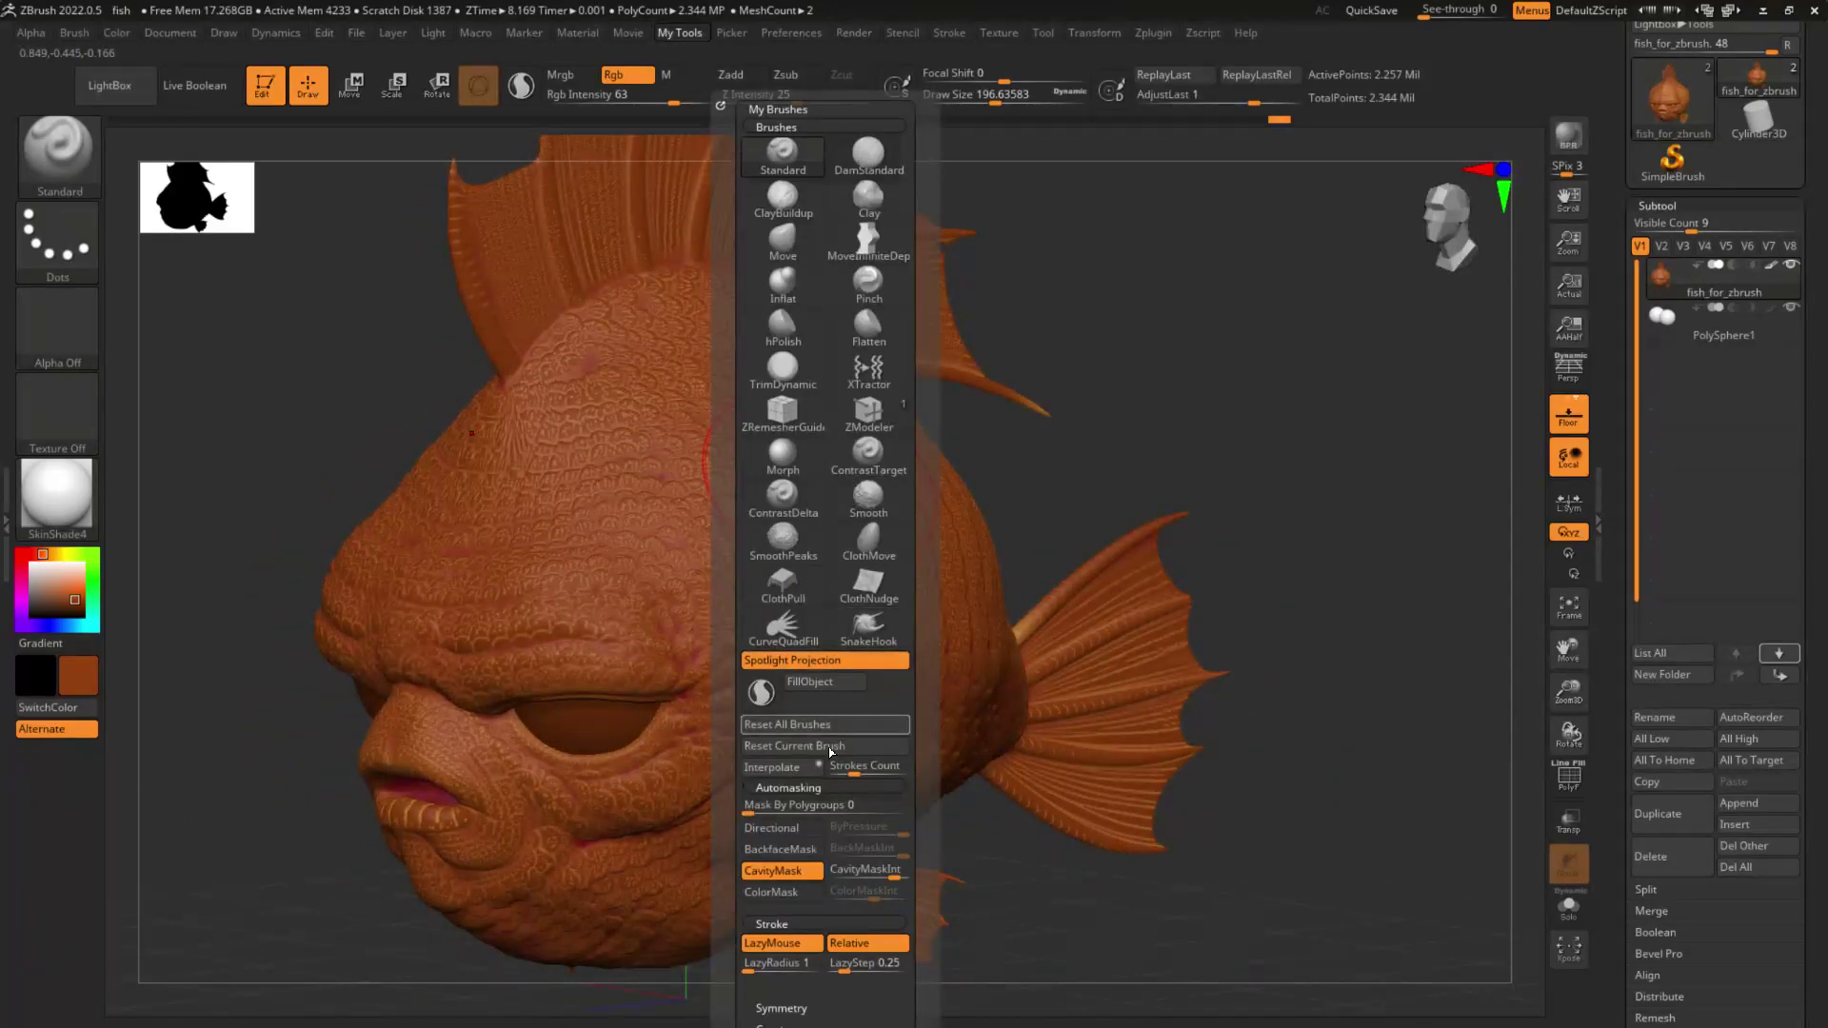
pyautogui.moveTo(71, 601); pyautogui.dragTo(31, 554)
pyautogui.press('space')
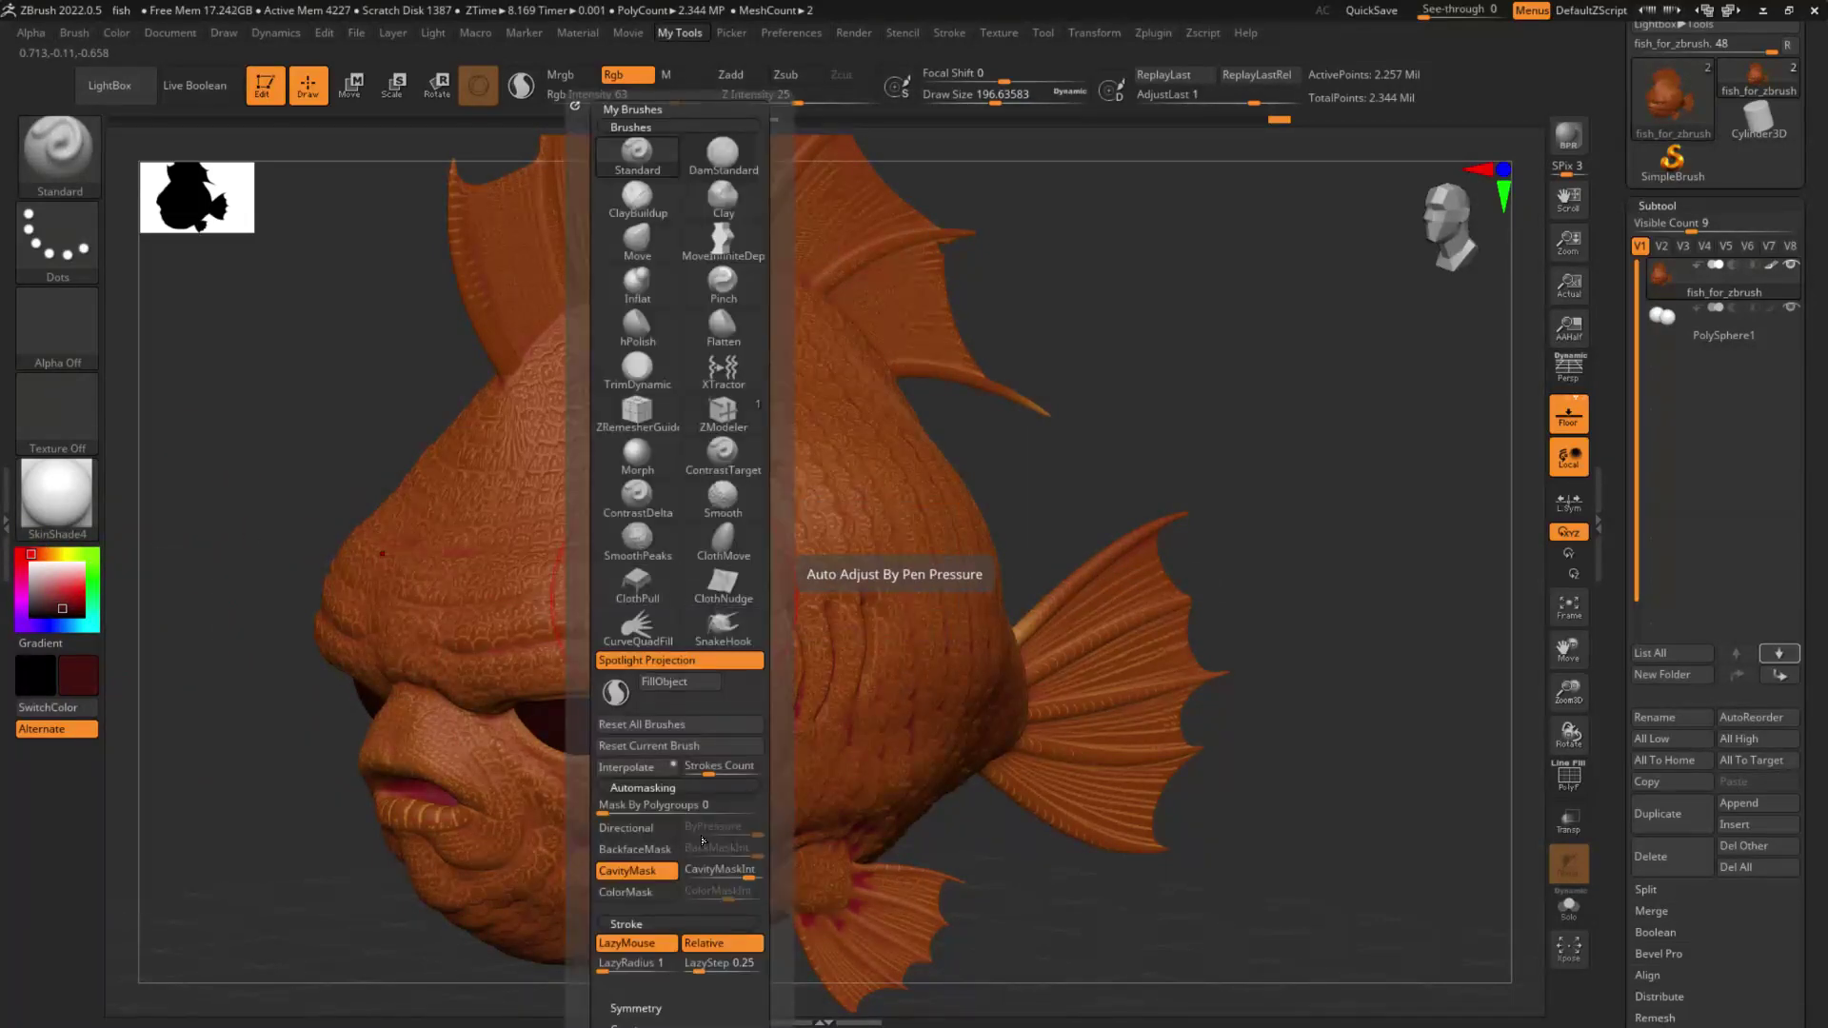
pyautogui.moveTo(508, 651); pyautogui.dragTo(716, 626)
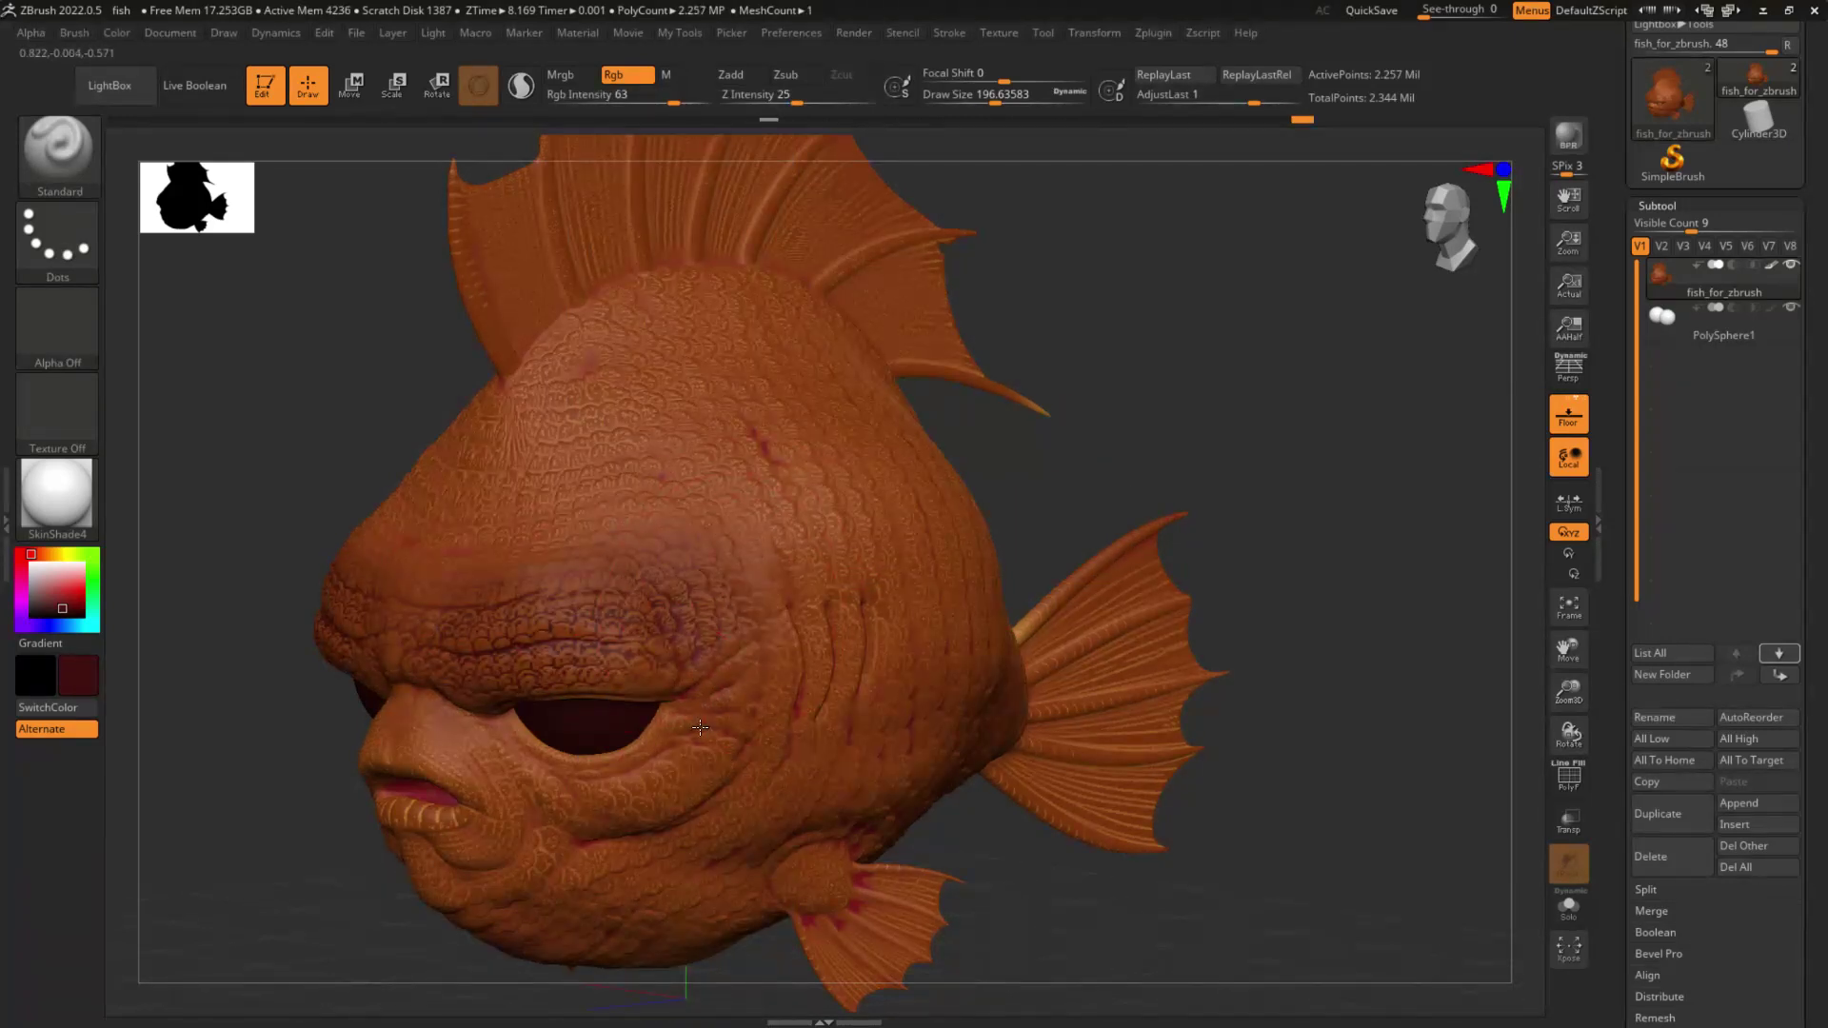
pyautogui.hotkey('ctrl', 'z')
# Step: Paint dark maroon into the scales around the mouth, chin and eyes and across the brow
pyautogui.moveTo(511, 684); pyautogui.dragTo(574, 776)
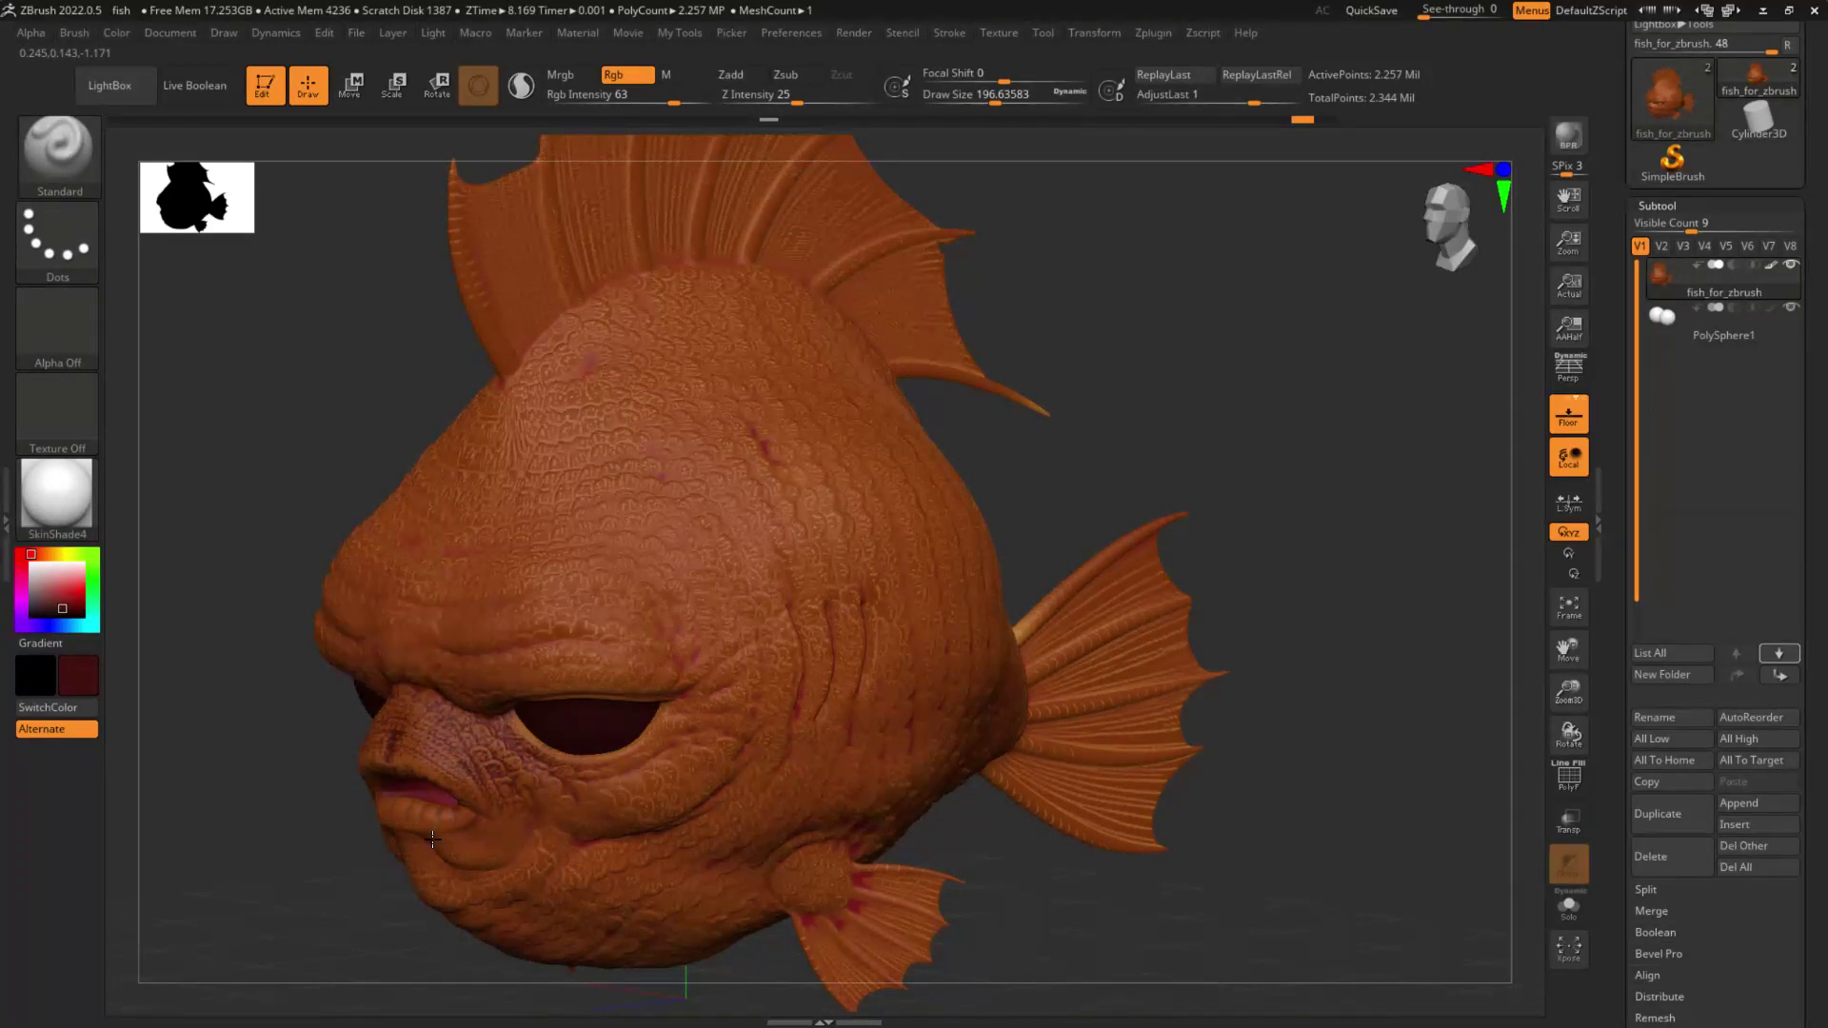
pyautogui.moveTo(457, 918); pyautogui.dragTo(529, 899)
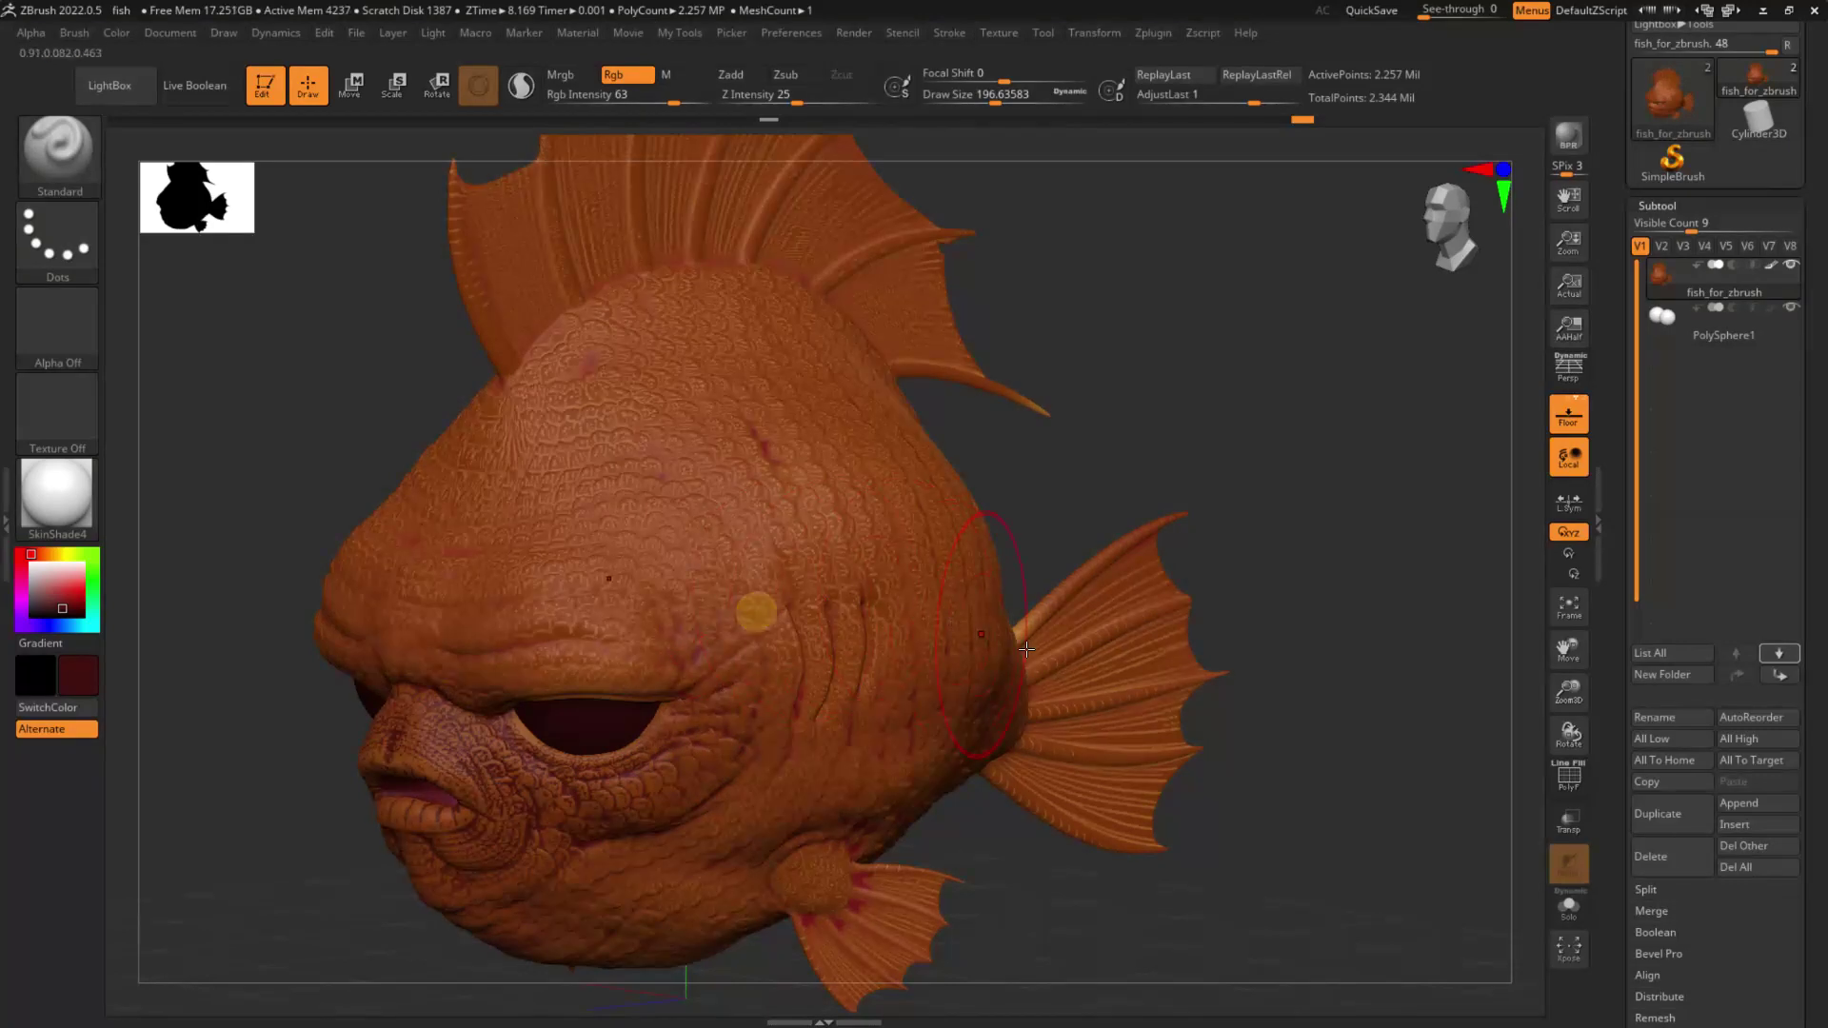
pyautogui.moveTo(755, 613); pyautogui.dragTo(1029, 614, button='right')
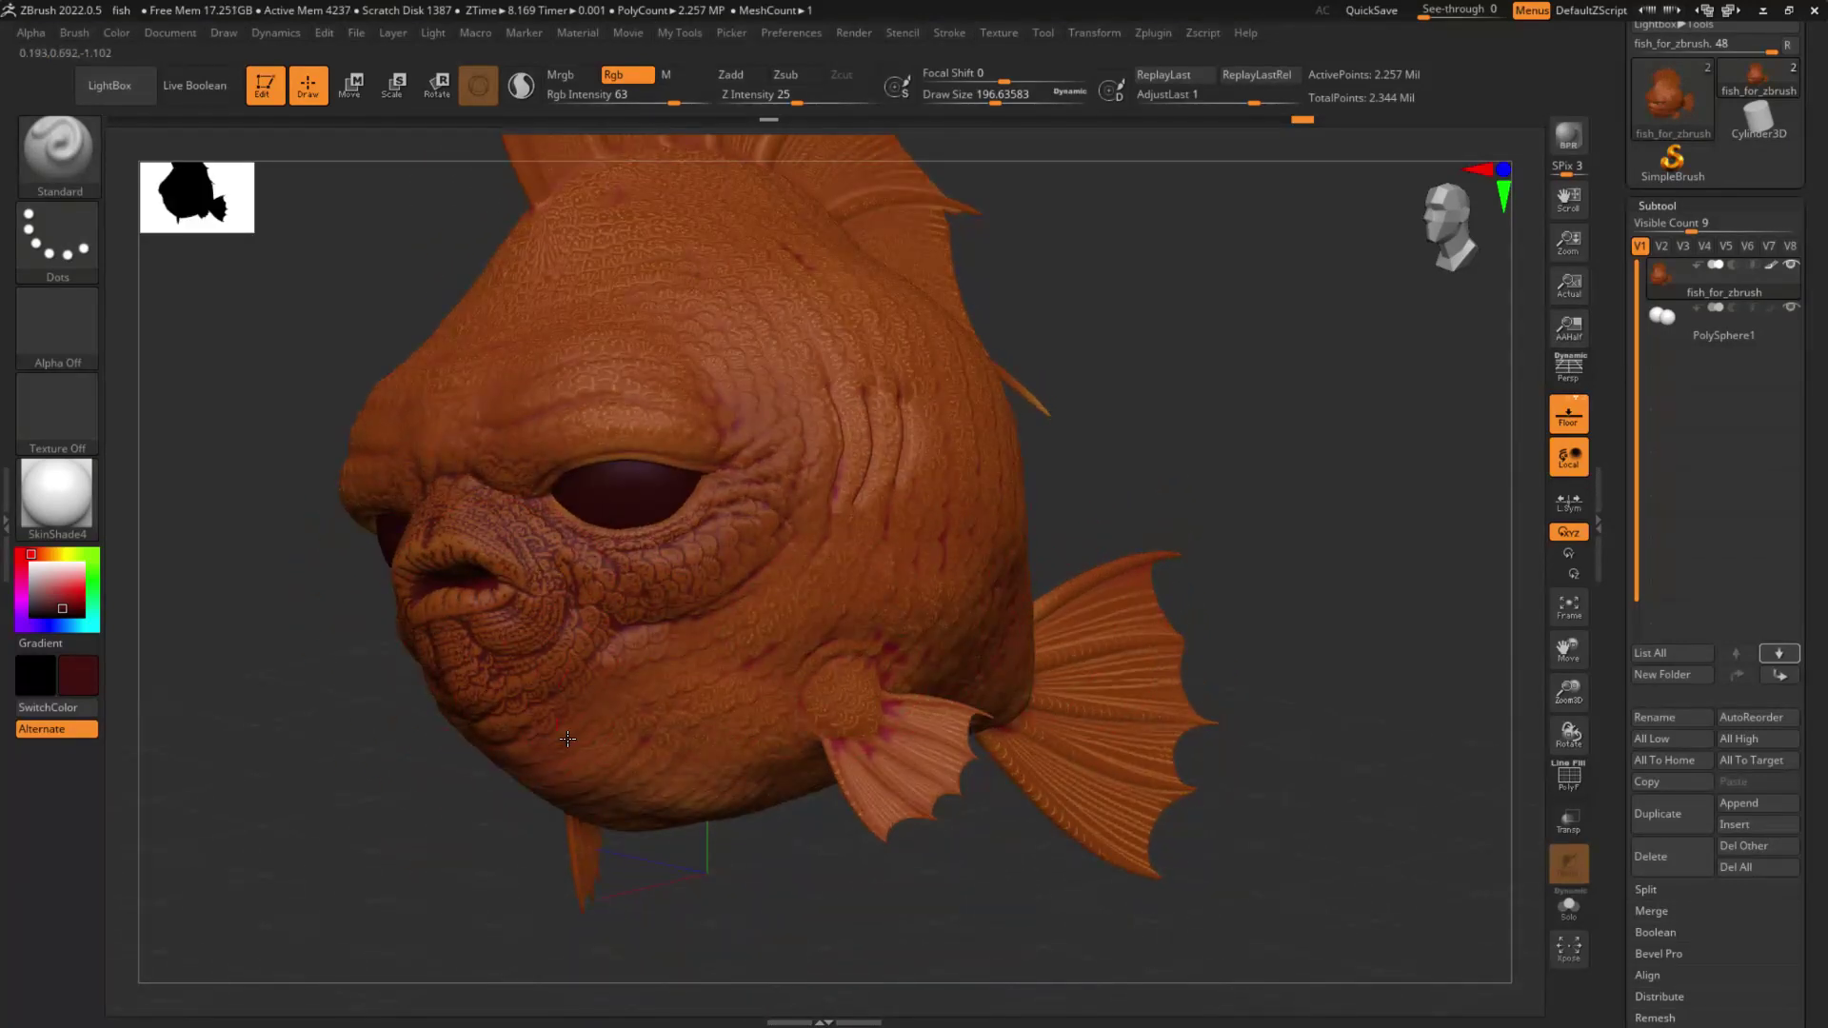
pyautogui.moveTo(581, 446); pyautogui.dragTo(706, 465)
pyautogui.moveTo(779, 454); pyautogui.dragTo(569, 436, button='right')
pyautogui.moveTo(529, 350); pyautogui.dragTo(509, 407)
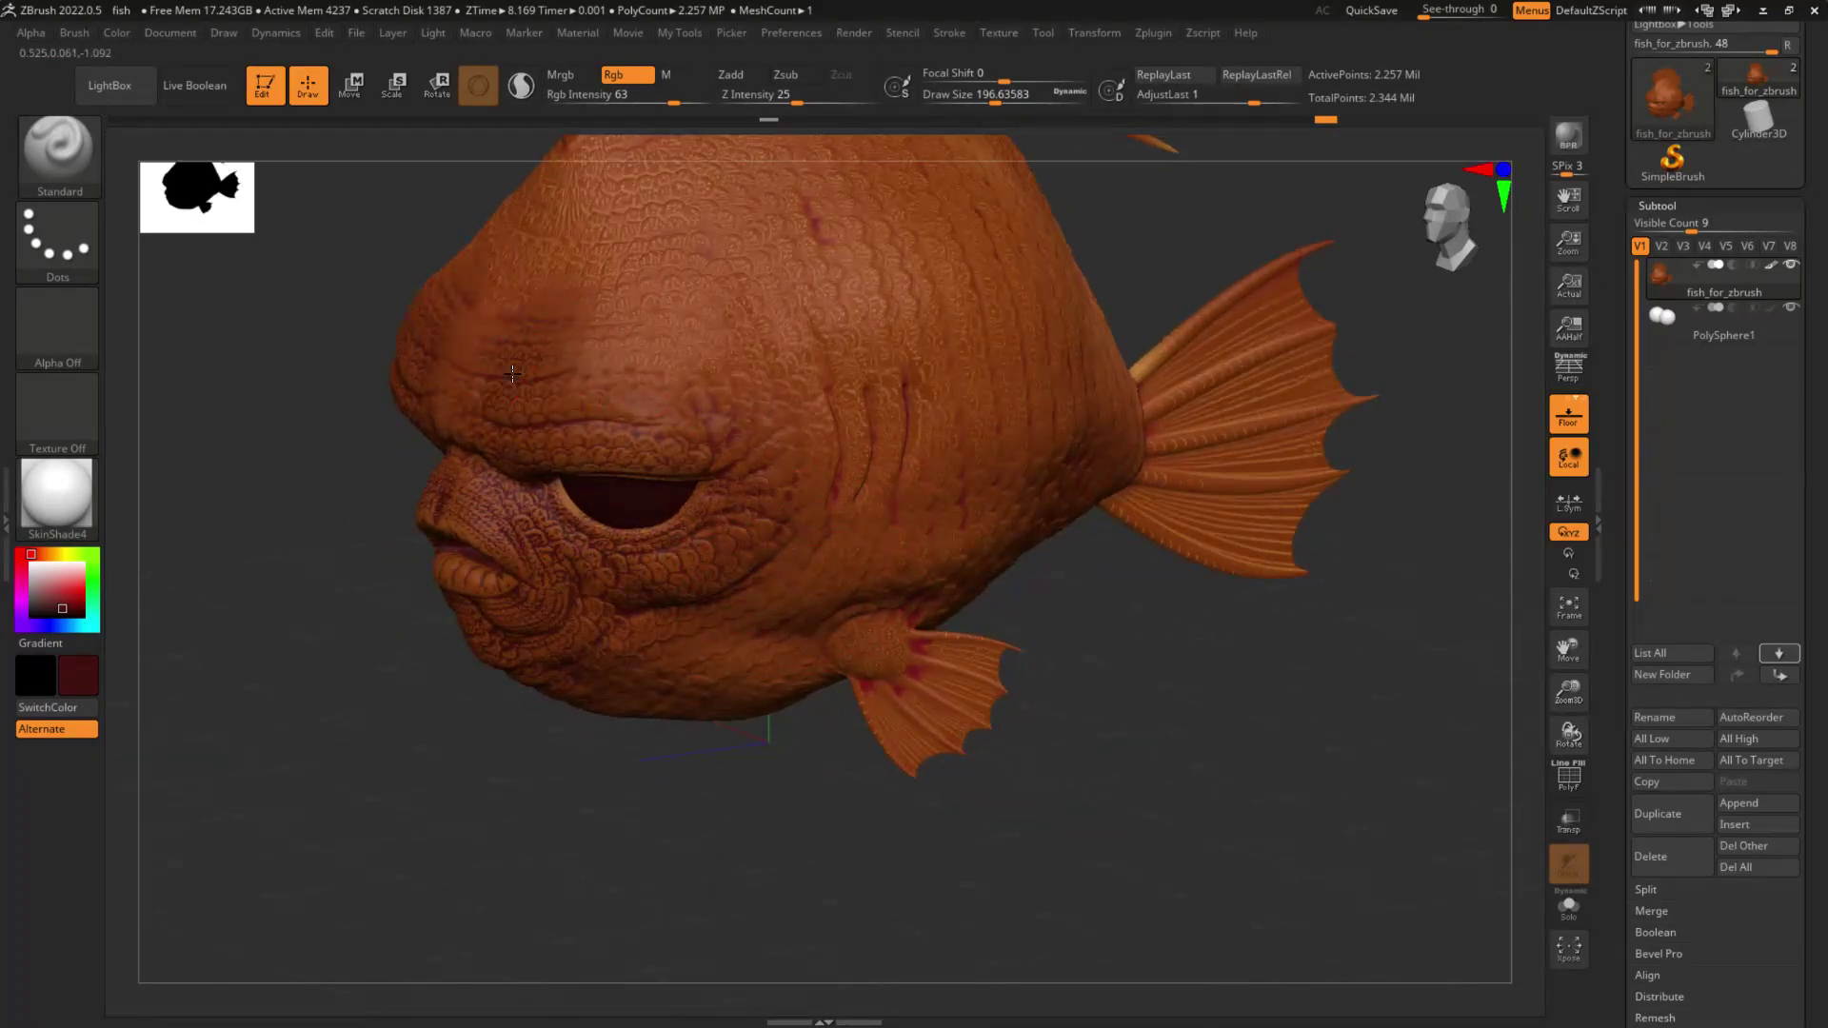
pyautogui.moveTo(629, 437)
pyautogui.mouseDown()
pyautogui.moveTo(751, 381)
pyautogui.moveTo(791, 427)
pyautogui.mouseUp()
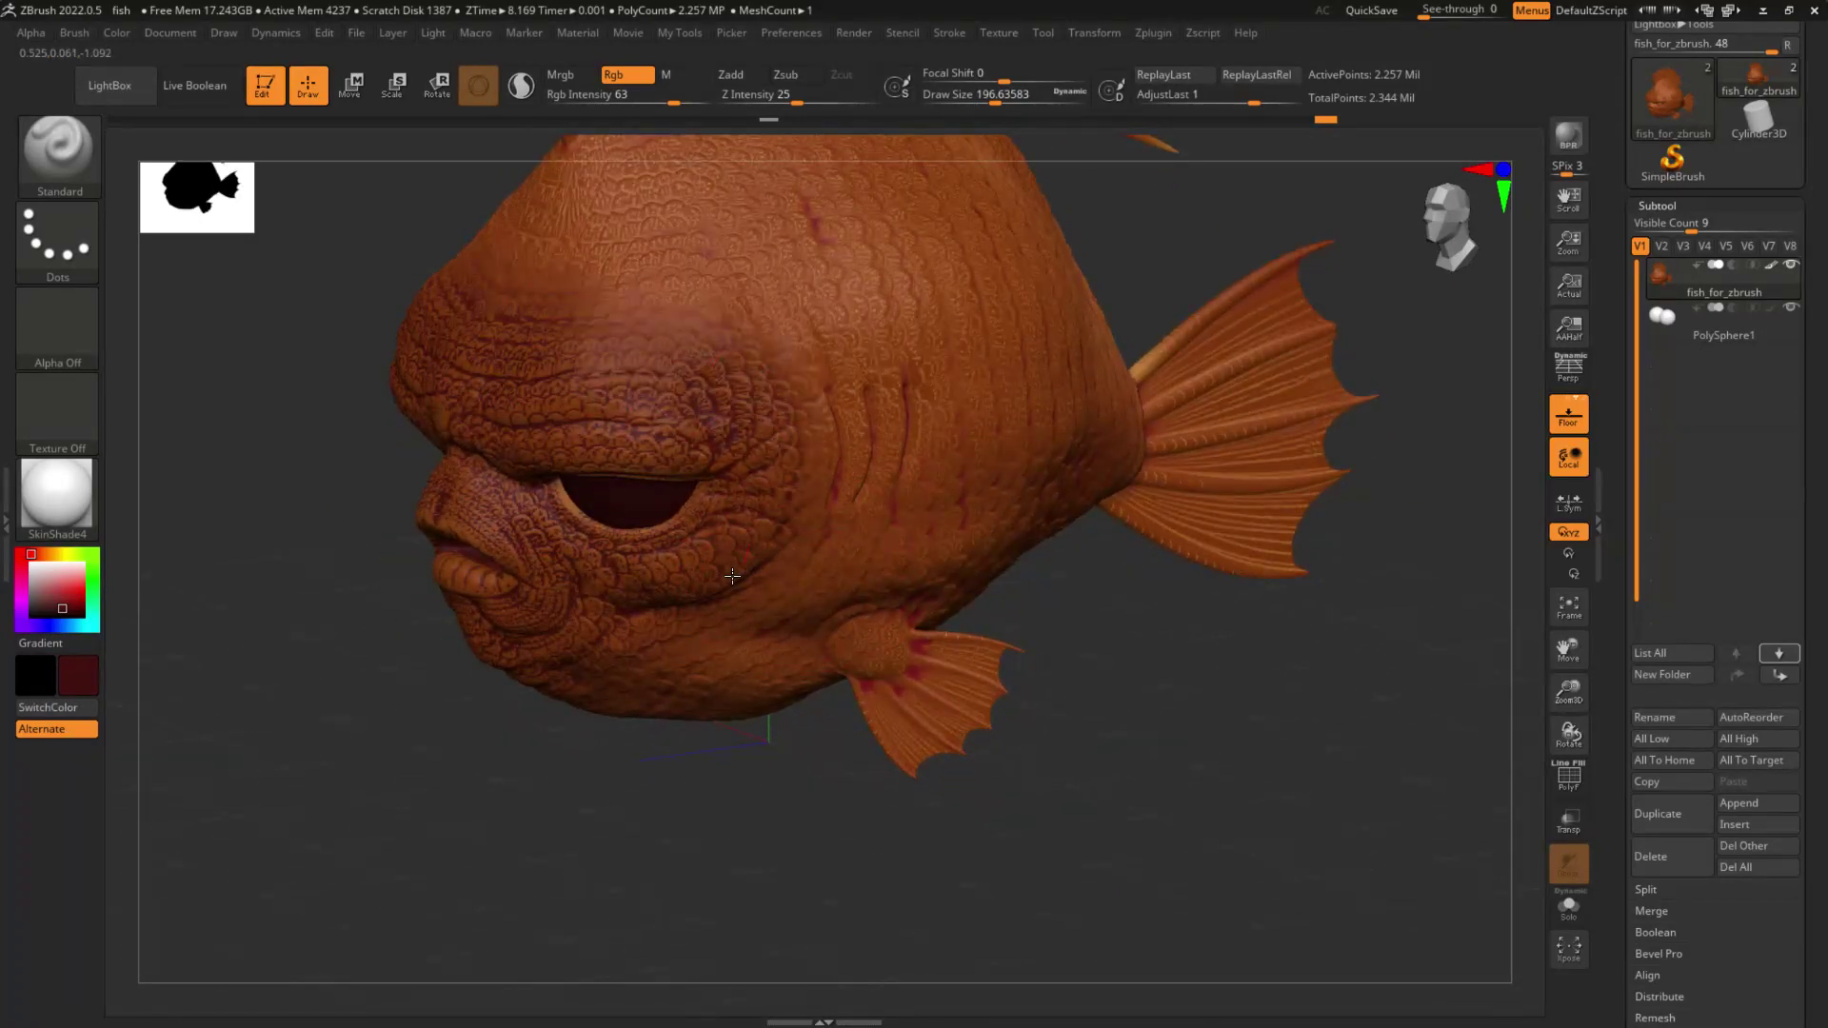
pyautogui.moveTo(717, 331); pyautogui.dragTo(574, 262)
# Step: Enlarge the draw size to about 274 and blend the maroon on the brow and face with the Smooth brush
pyautogui.press('s')
pyautogui.moveTo(730, 440); pyautogui.dragTo(742, 438)
pyautogui.keyDown('shift'); pyautogui.moveTo(743, 437); pyautogui.dragTo(676, 374); pyautogui.keyUp('shift')
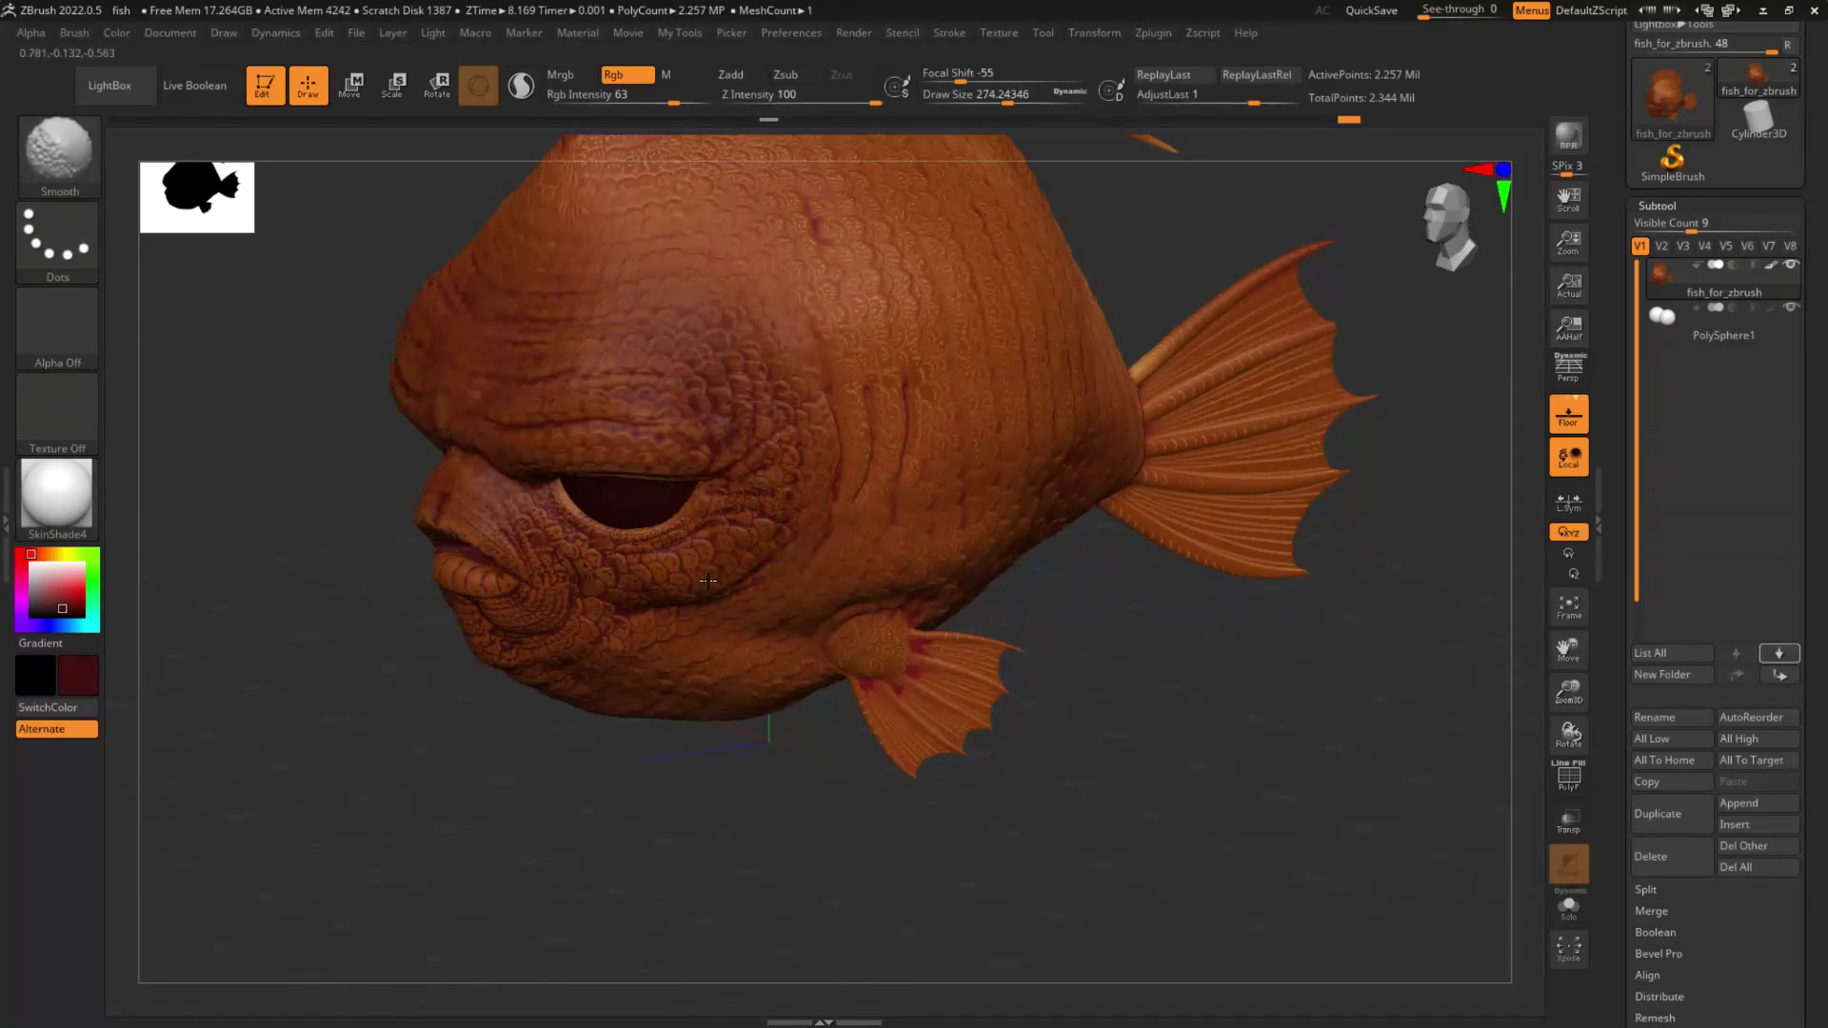
pyautogui.moveTo(635, 672); pyautogui.dragTo(650, 656, button='right')
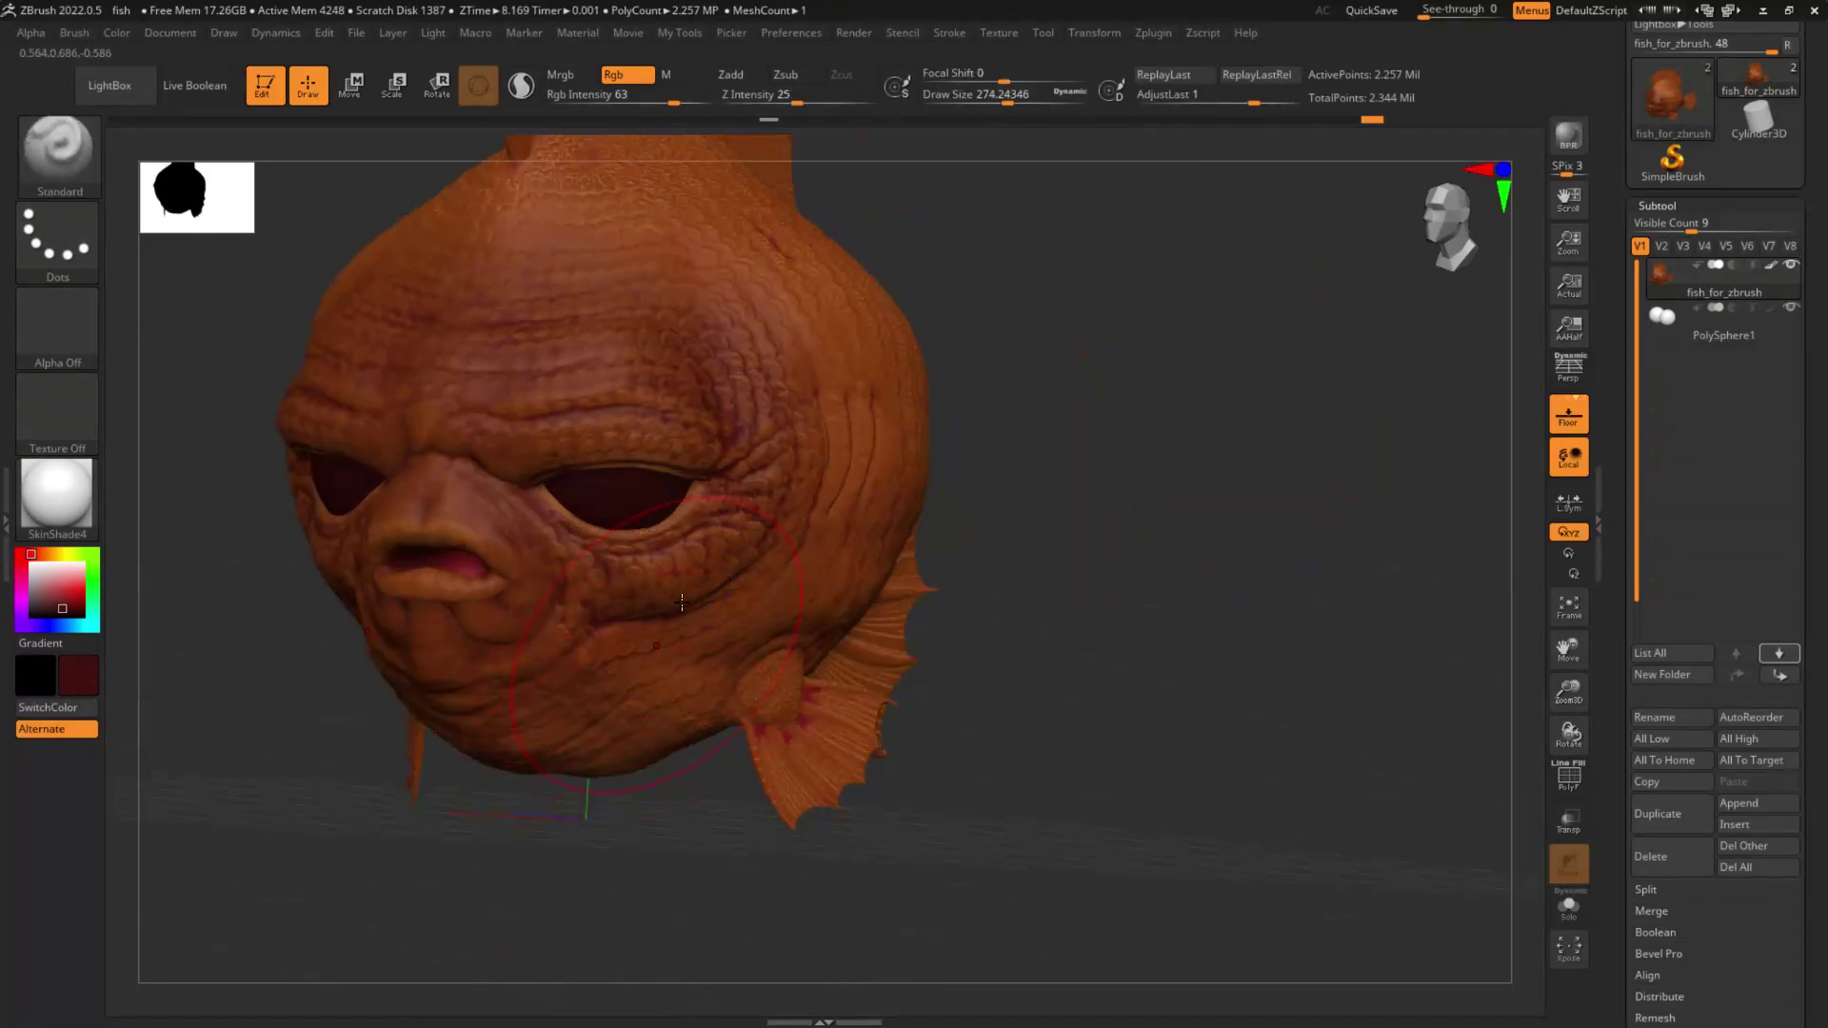
pyautogui.moveTo(497, 529)
pyautogui.keyDown('shift'); pyautogui.mouseDown()
pyautogui.moveTo(452, 657)
pyautogui.moveTo(404, 622)
pyautogui.mouseUp(); pyautogui.keyUp('shift')
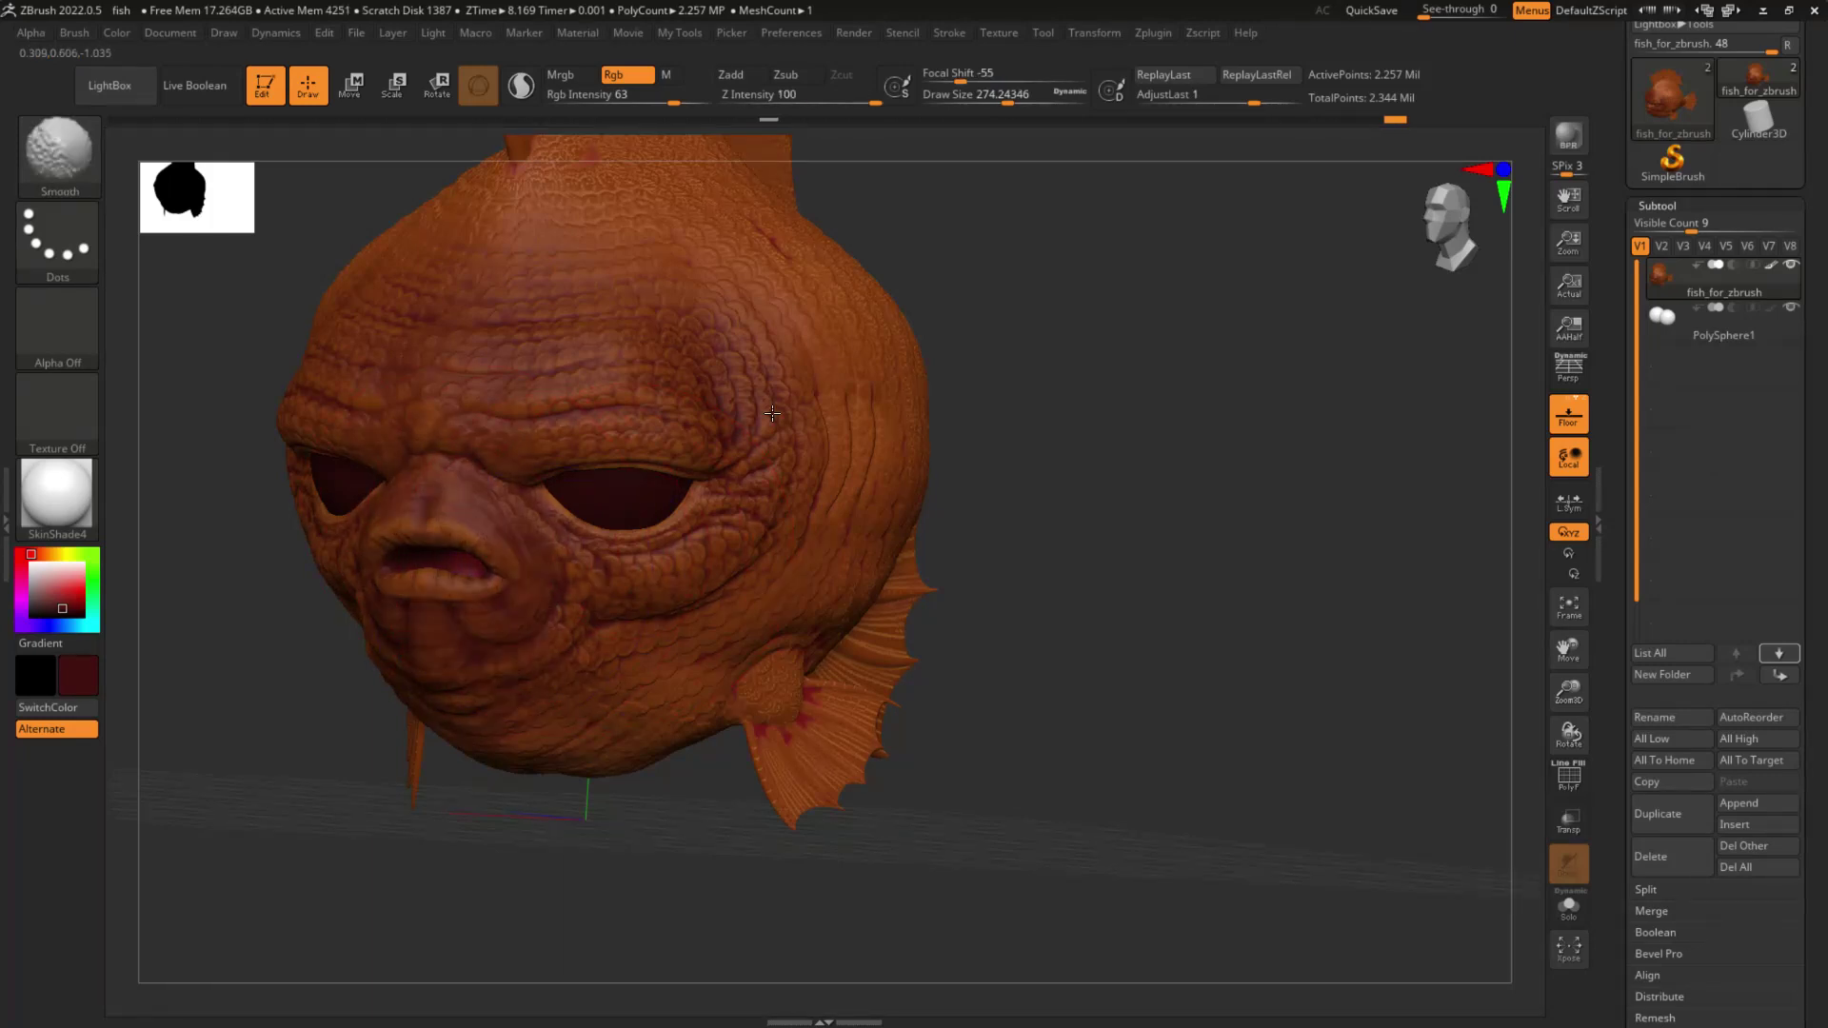
pyautogui.press('shift')
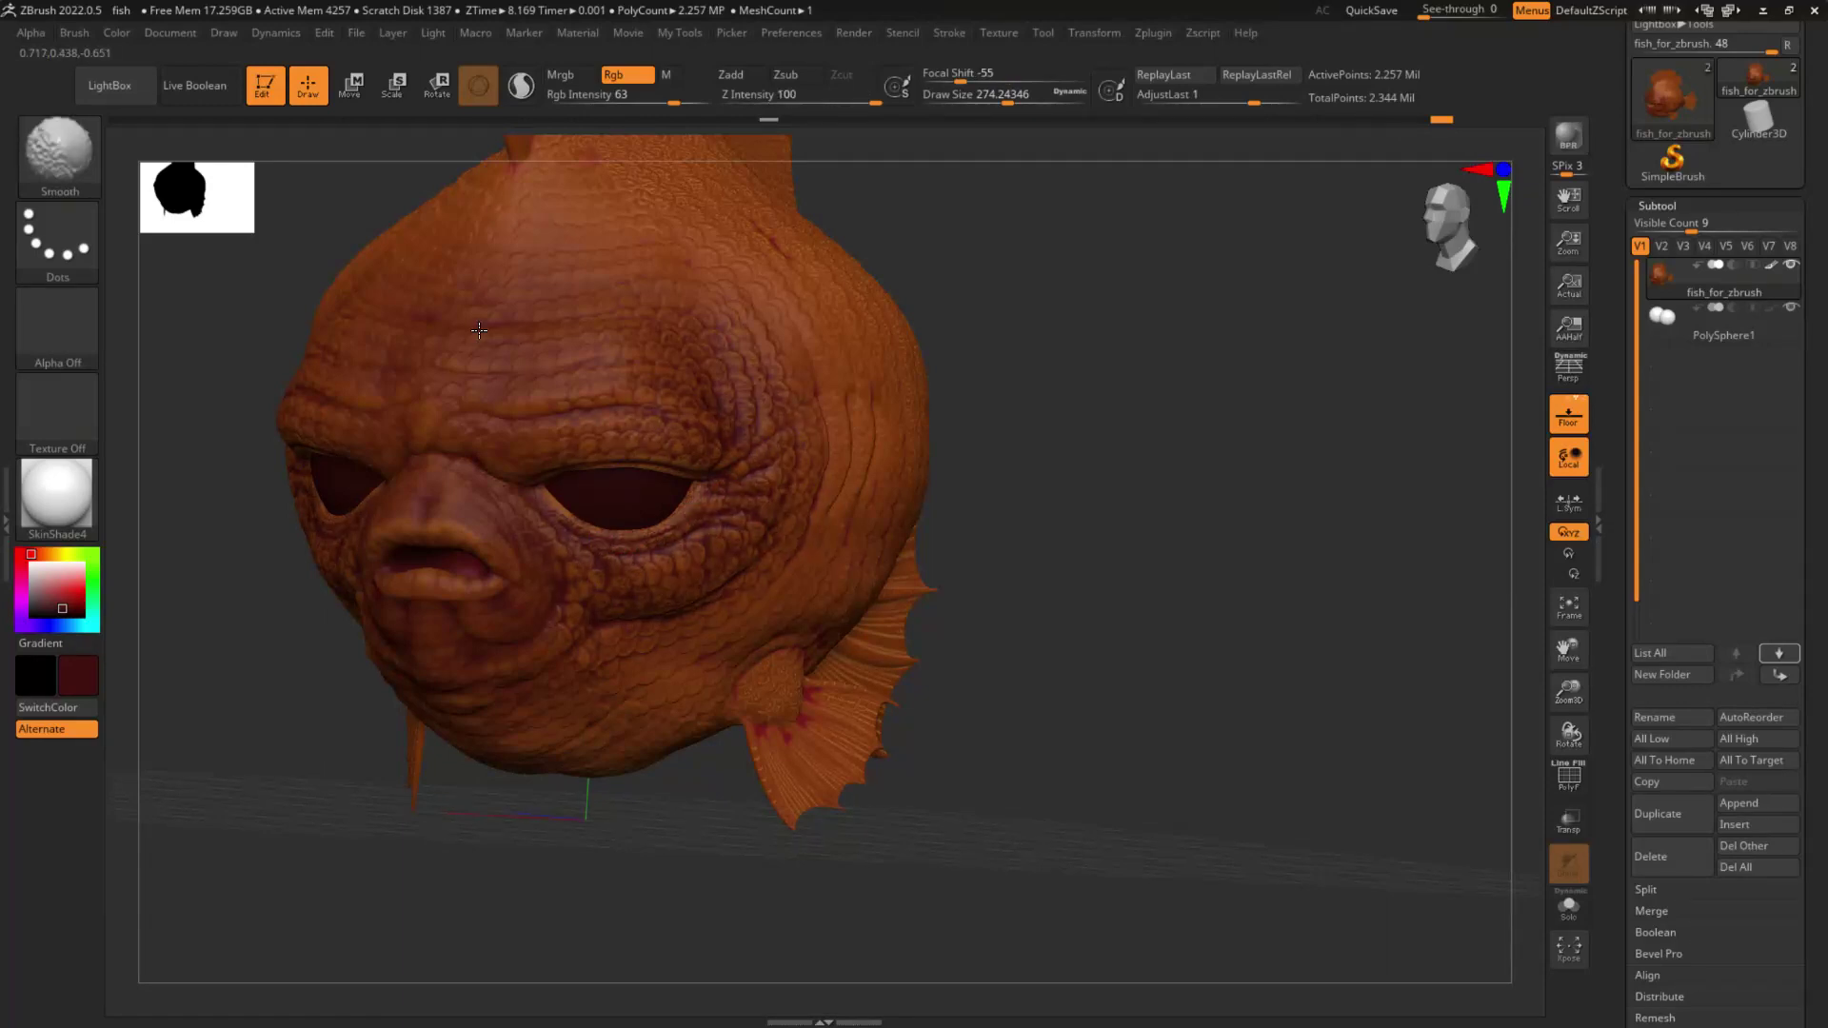
# Step: Paint dark maroon on the chin and lower jaw and soften it with the Smooth brush
pyautogui.moveTo(1098, 568); pyautogui.dragTo(575, 717)
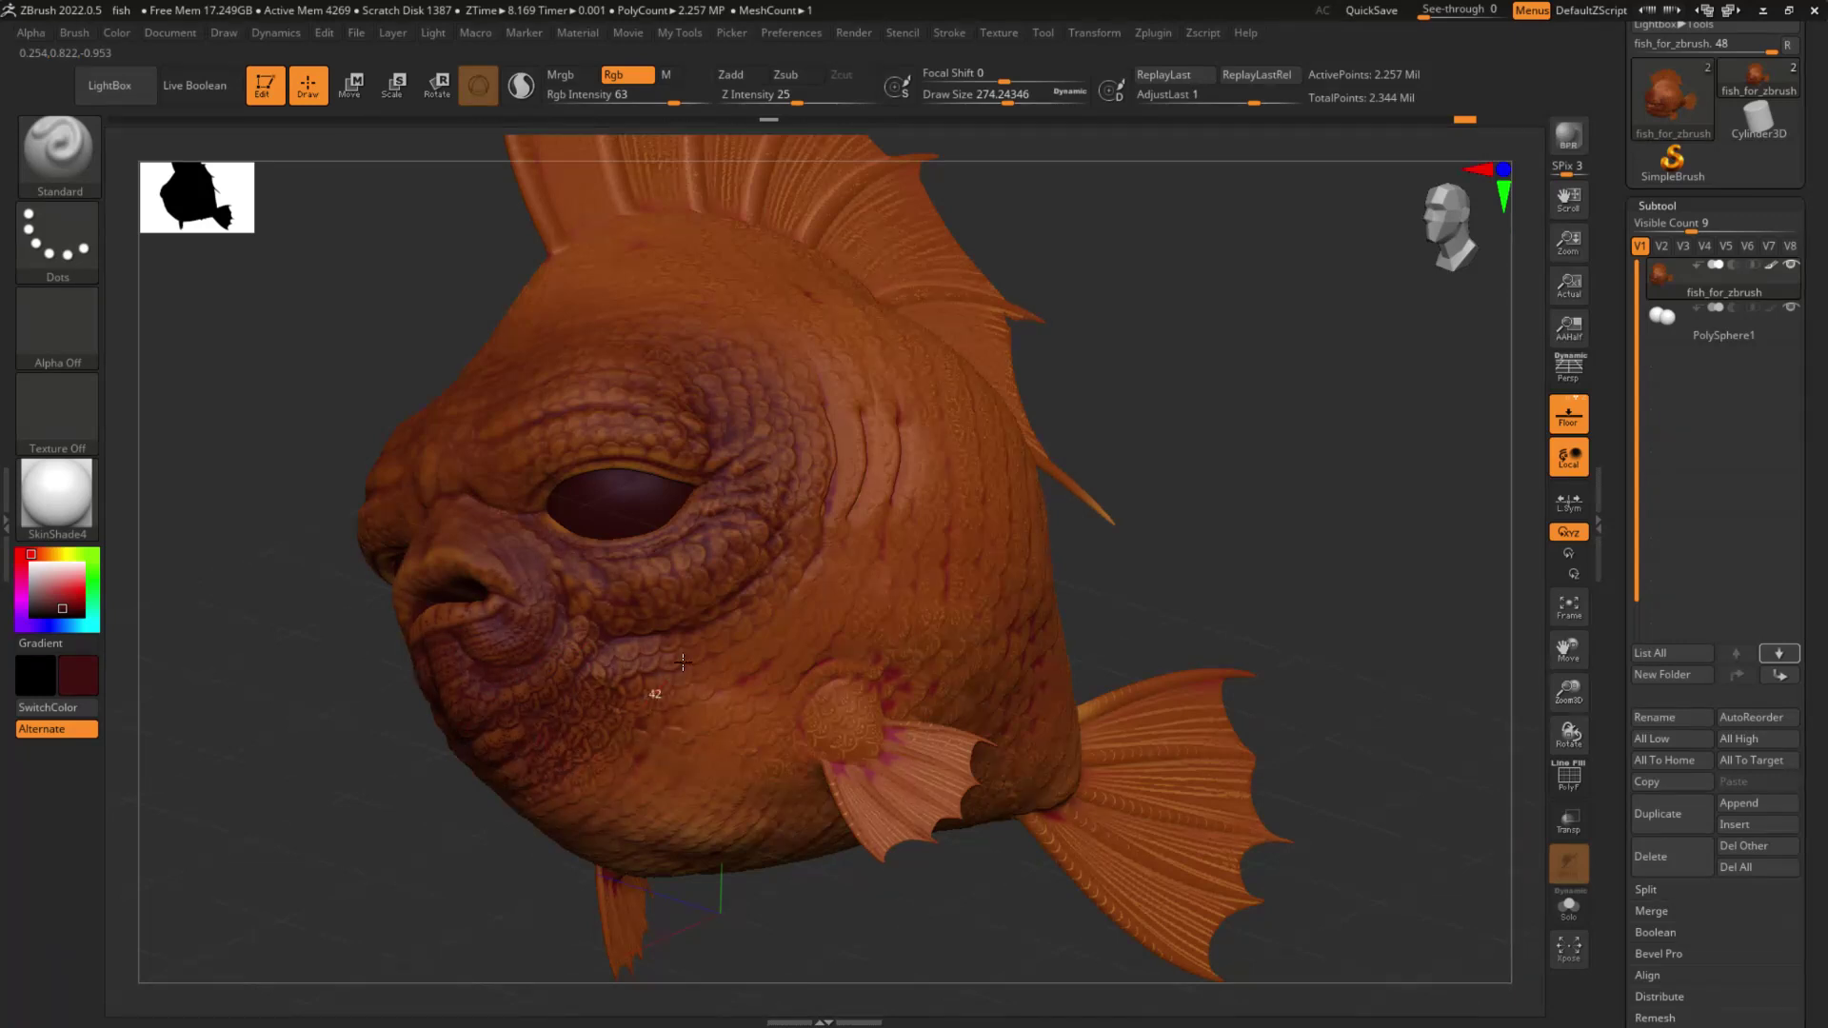
pyautogui.moveTo(649, 646)
pyautogui.mouseDown()
pyautogui.moveTo(857, 500)
pyautogui.moveTo(681, 357)
pyautogui.moveTo(476, 442)
pyautogui.moveTo(576, 467)
pyautogui.mouseUp()
pyautogui.moveTo(449, 798); pyautogui.dragTo(492, 855)
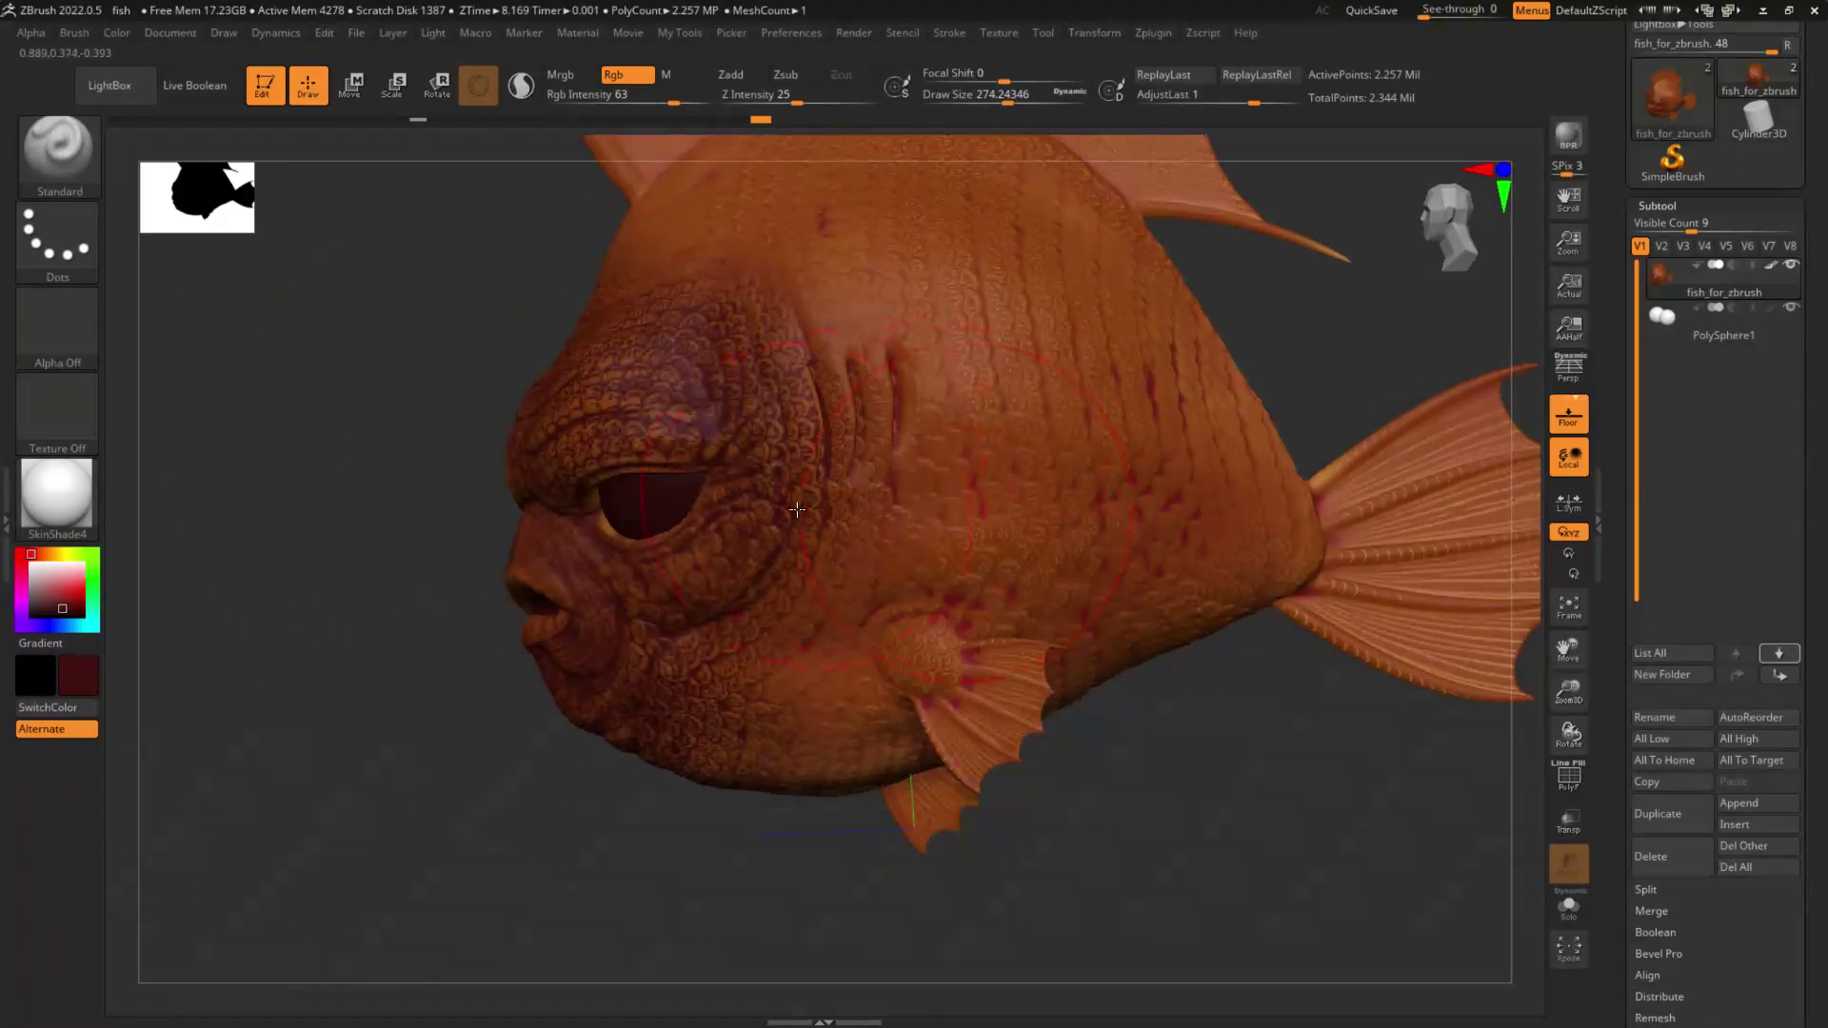
pyautogui.press('shift')
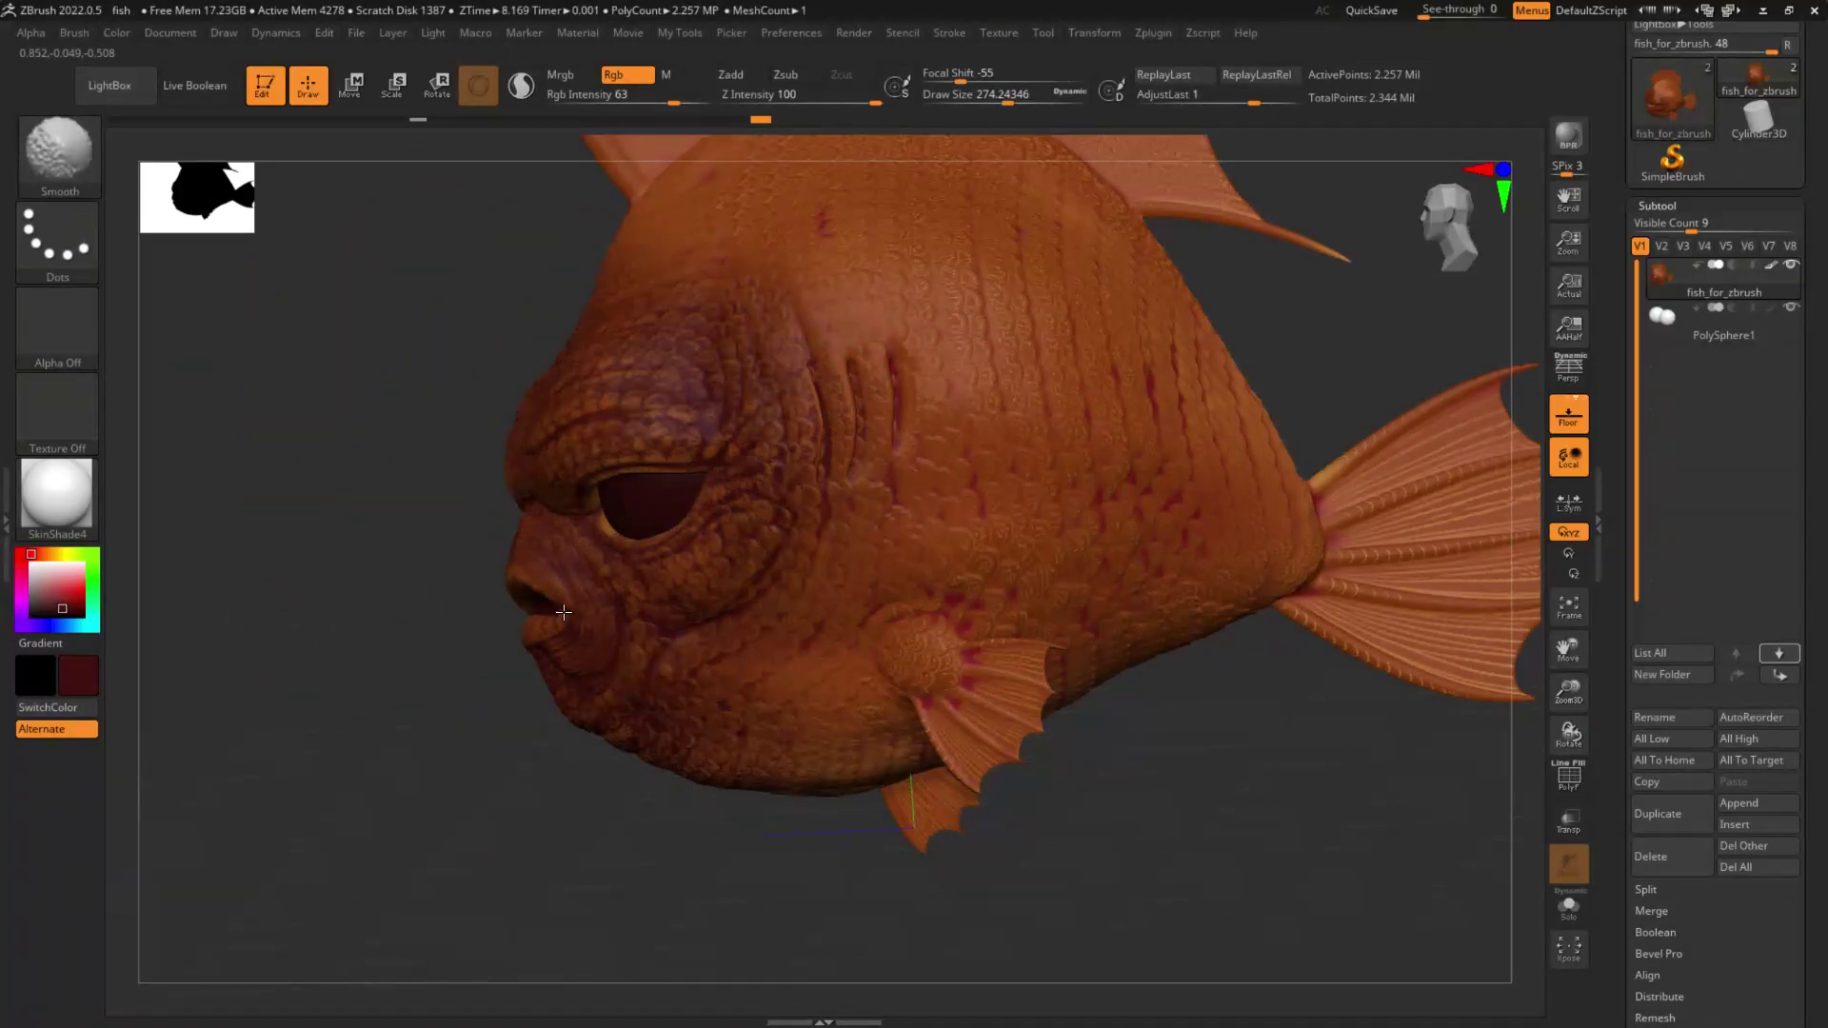
pyautogui.moveTo(759, 736); pyautogui.dragTo(721, 865)
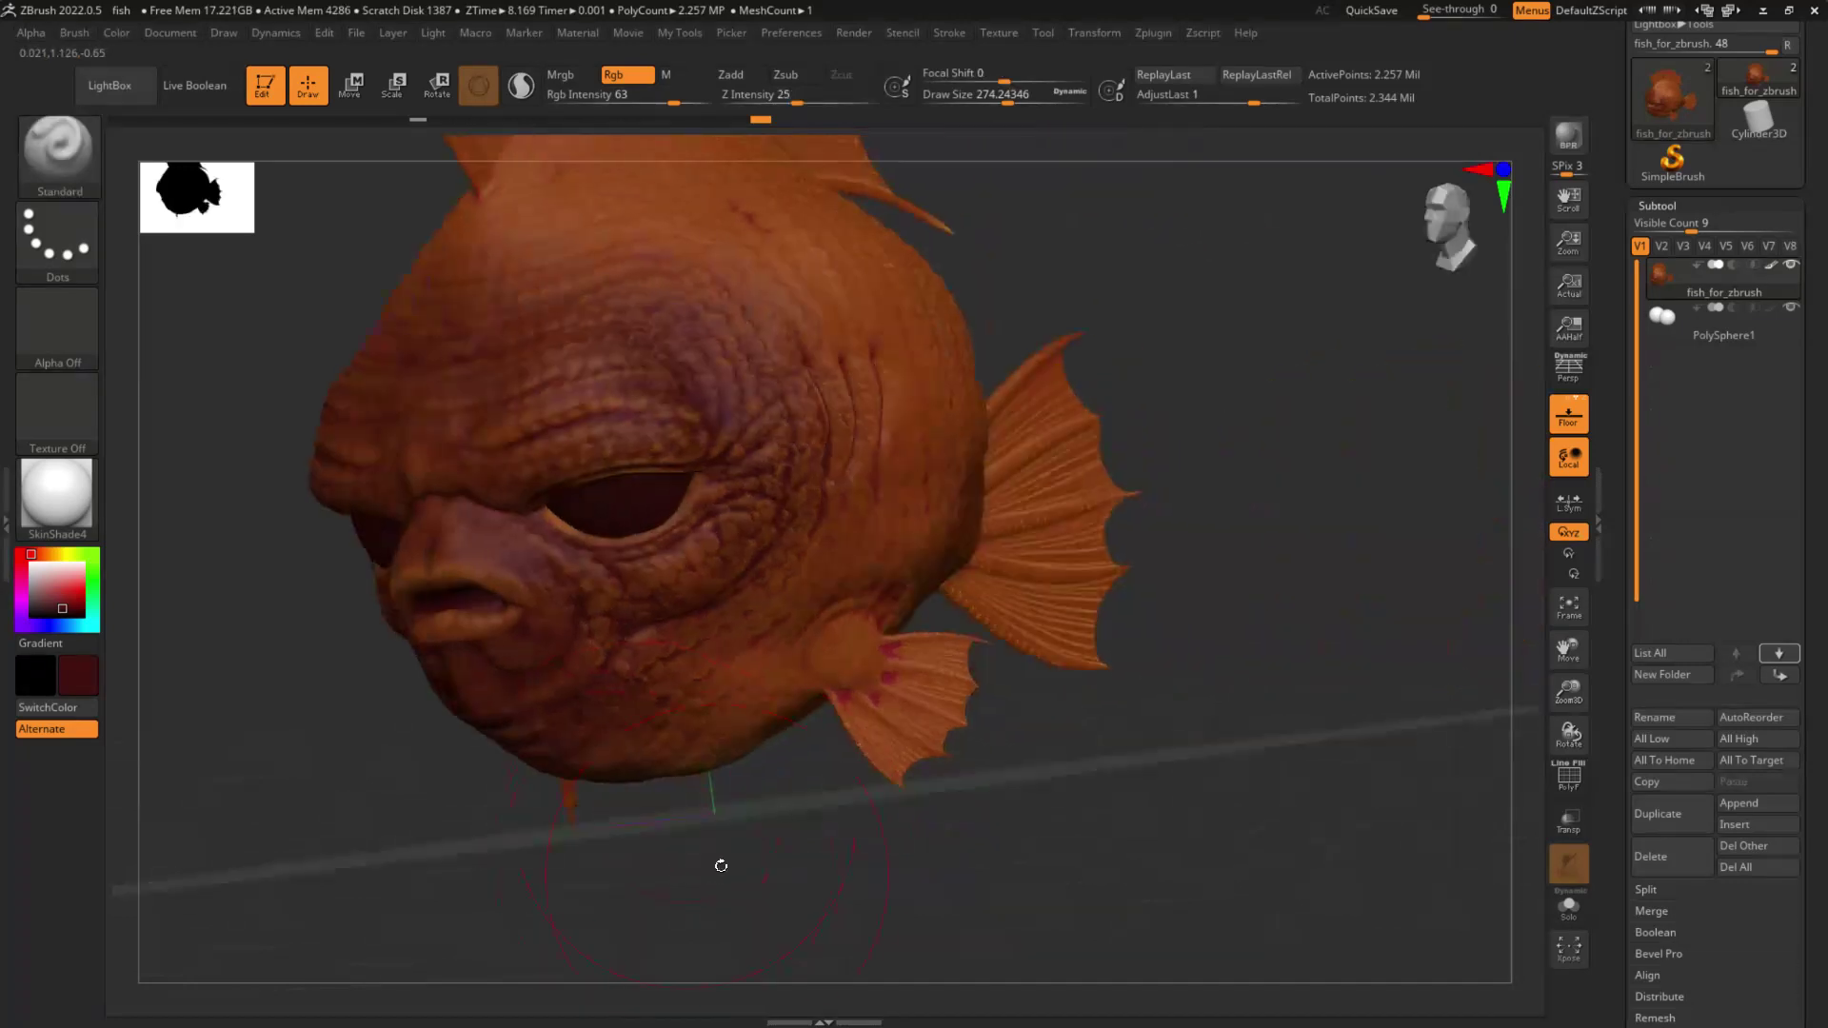
# Step: Reduce the Standard brush's draw size to about 104
pyautogui.moveTo(1045, 730); pyautogui.dragTo(1025, 803)
pyautogui.keyDown('alt'); pyautogui.moveTo(1025, 619); pyautogui.dragTo(940, 654); pyautogui.keyUp('alt')
pyautogui.press('s')
pyautogui.click(604, 603)
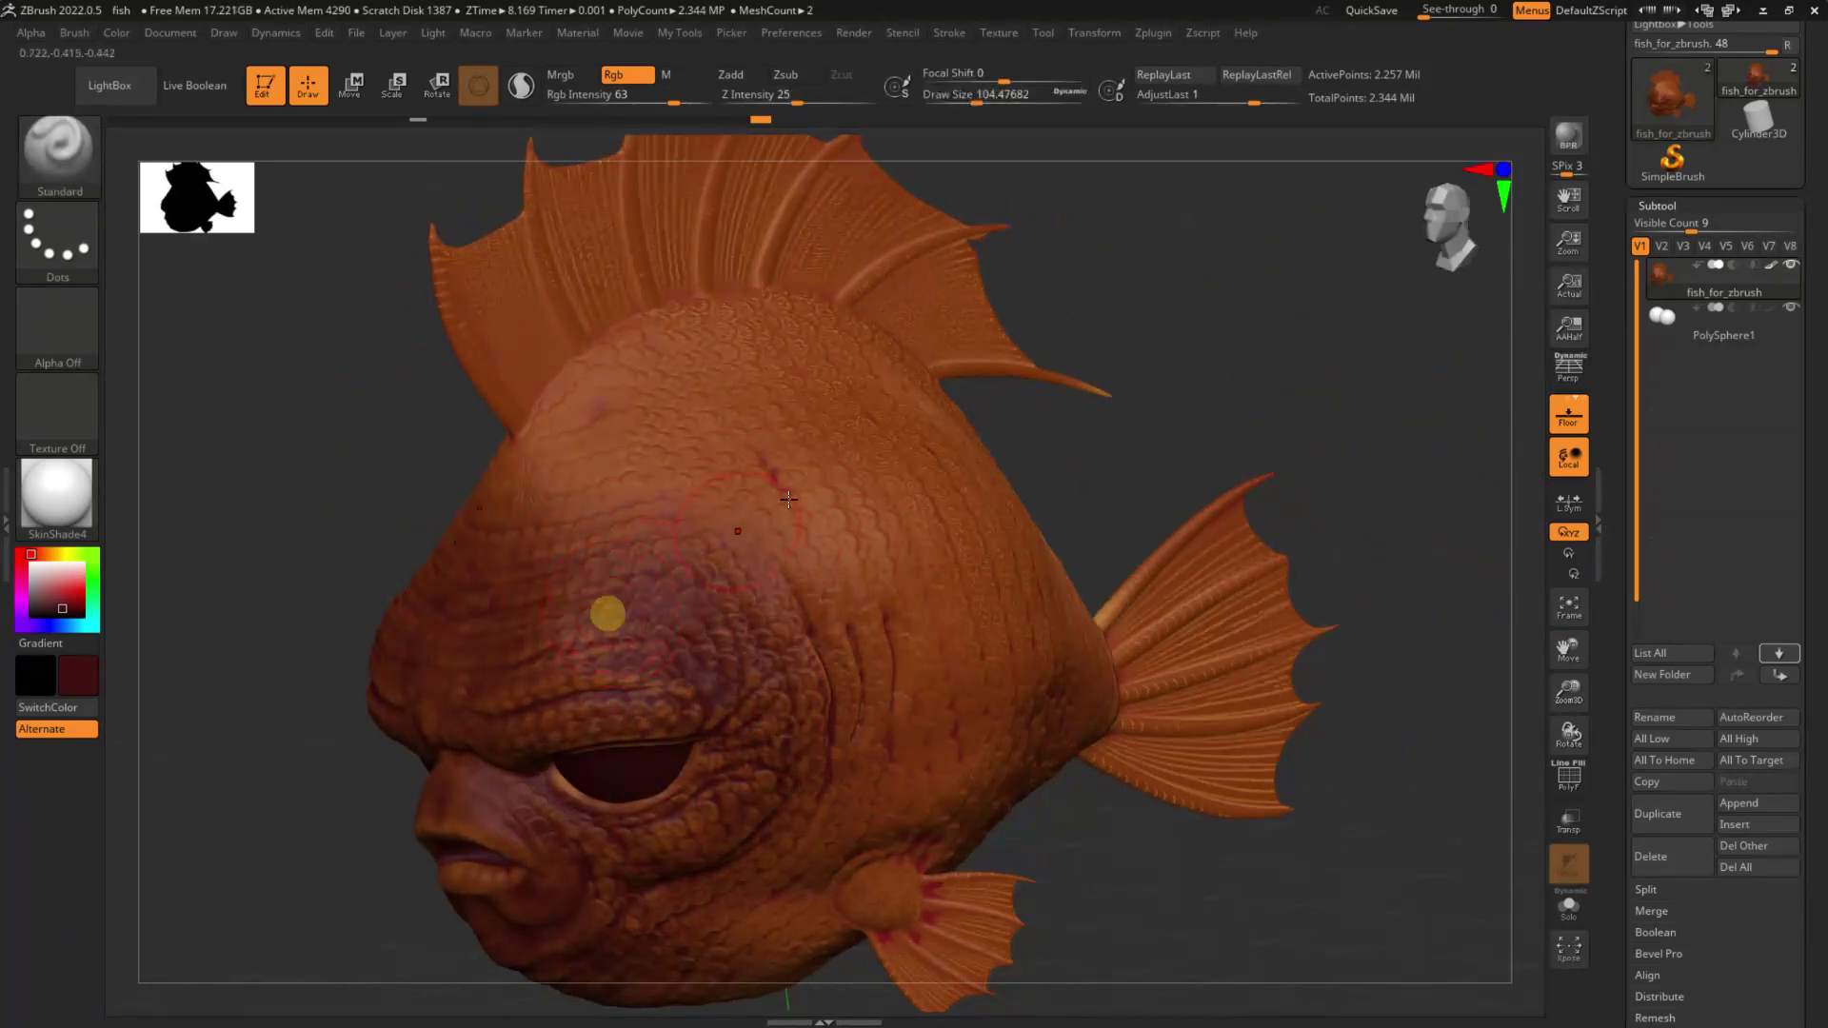
pyautogui.moveTo(1129, 386); pyautogui.dragTo(1143, 391)
pyautogui.click(680, 32)
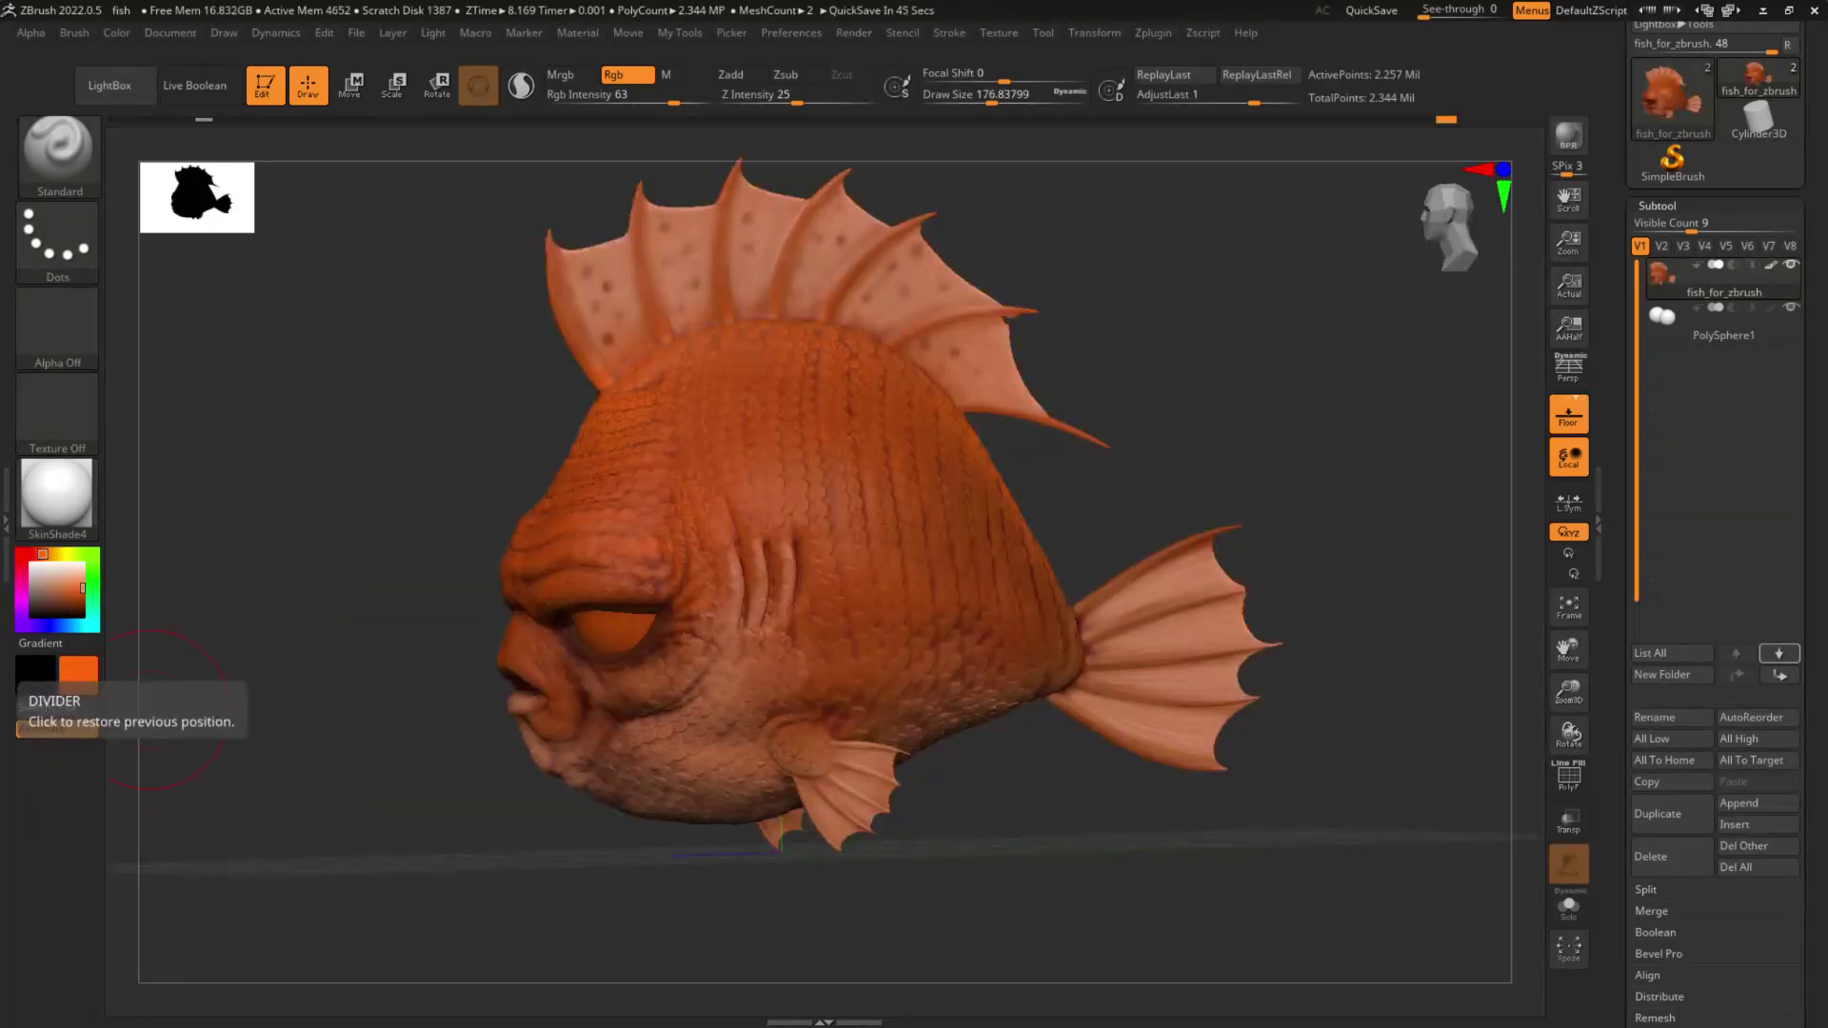
# Step: Reduce the draw size to about 87 and blend the scales beside the brow with the Smooth brush at Rgb Intensity 12
pyautogui.moveTo(991, 755); pyautogui.dragTo(1029, 742)
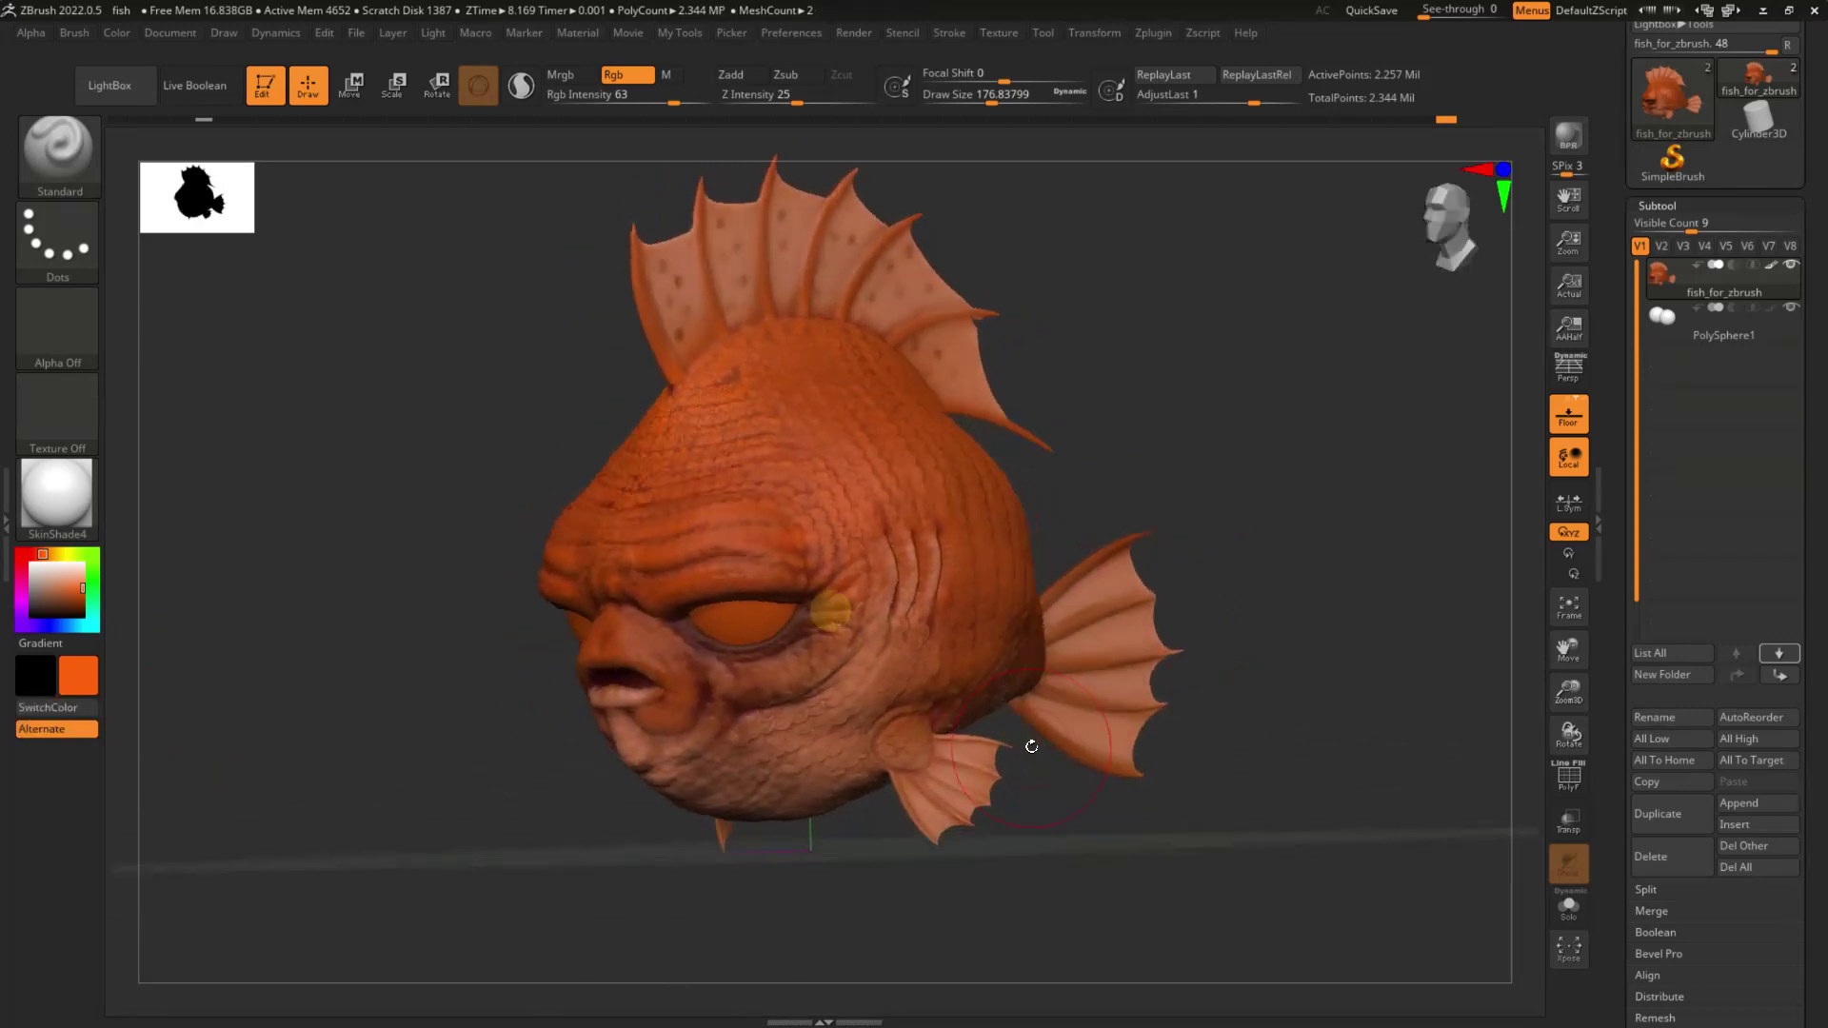
pyautogui.moveTo(1163, 466); pyautogui.dragTo(1155, 503)
pyautogui.keyDown('alt'); pyautogui.moveTo(847, 458); pyautogui.dragTo(957, 678, button='right'); pyautogui.keyUp('alt')
pyautogui.moveTo(1169, 575); pyautogui.dragTo(1213, 607)
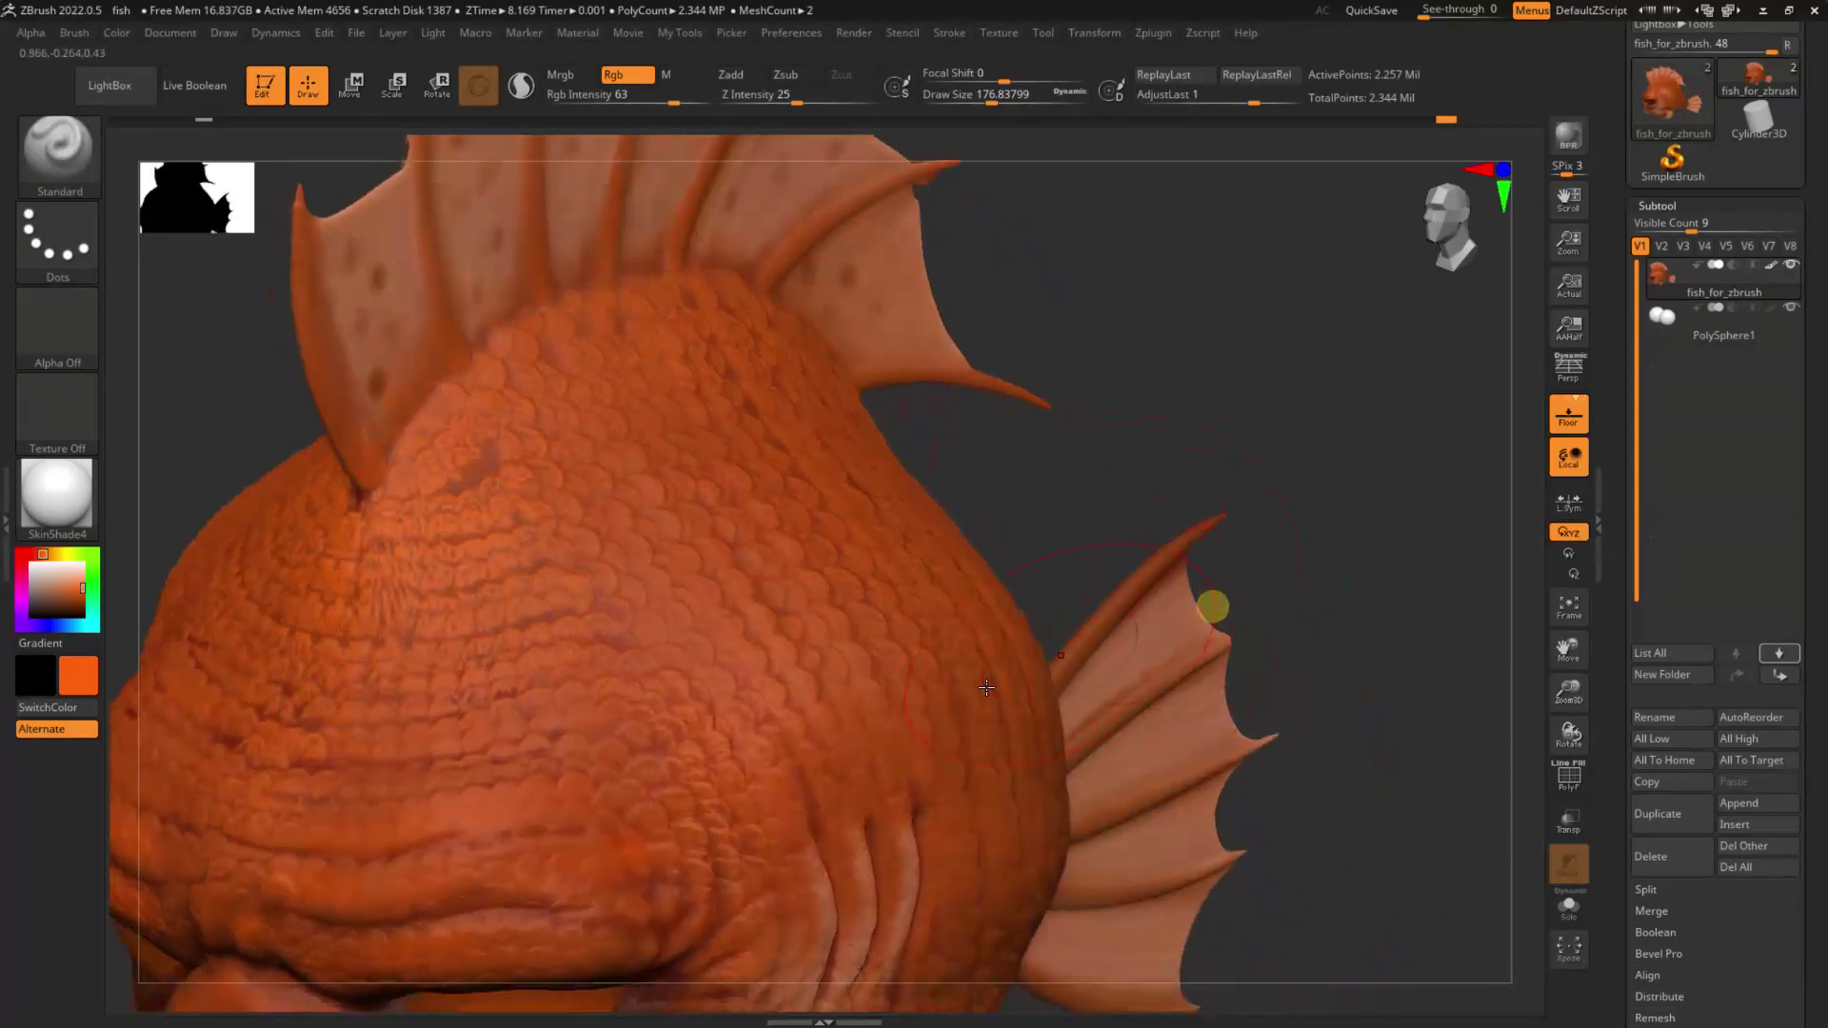
pyautogui.keyDown('alt'); pyautogui.moveTo(612, 767); pyautogui.dragTo(733, 655, button='right'); pyautogui.keyUp('alt')
pyautogui.press('s')
pyautogui.click(591, 766)
pyautogui.moveTo(1234, 355); pyautogui.dragTo(1187, 390)
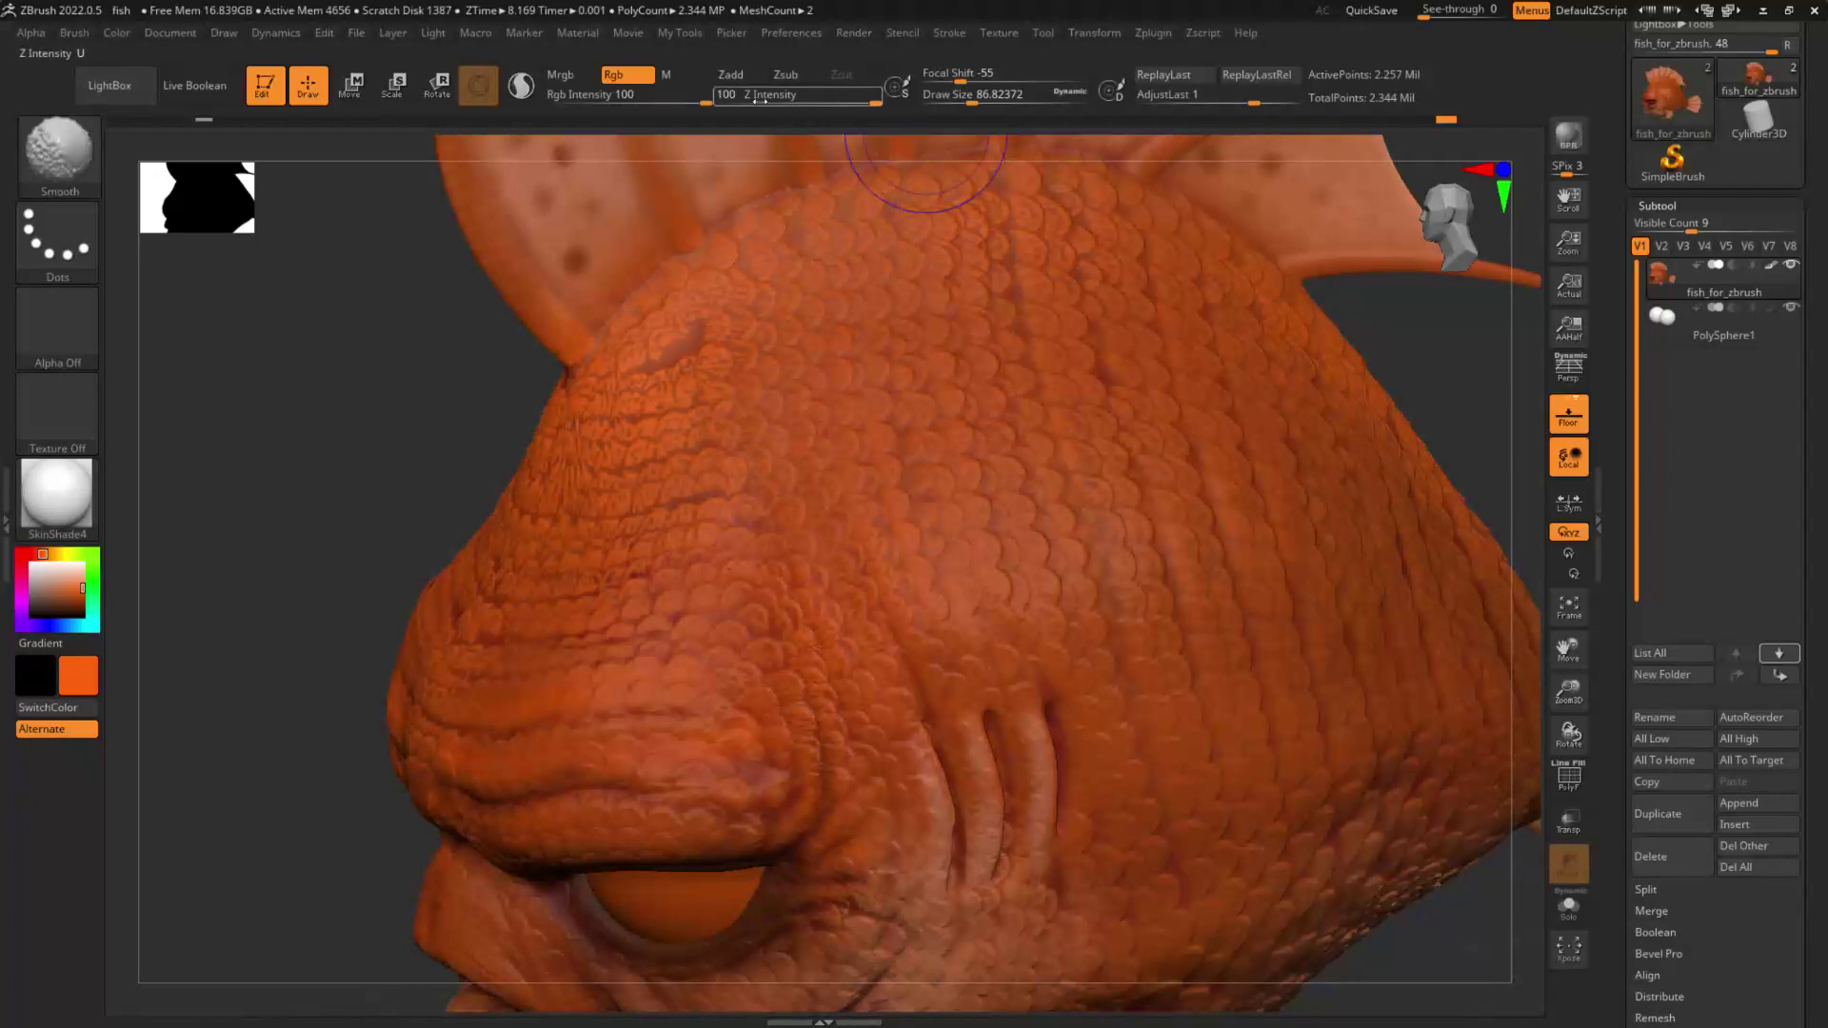
pyautogui.moveTo(705, 95); pyautogui.dragTo(604, 96)
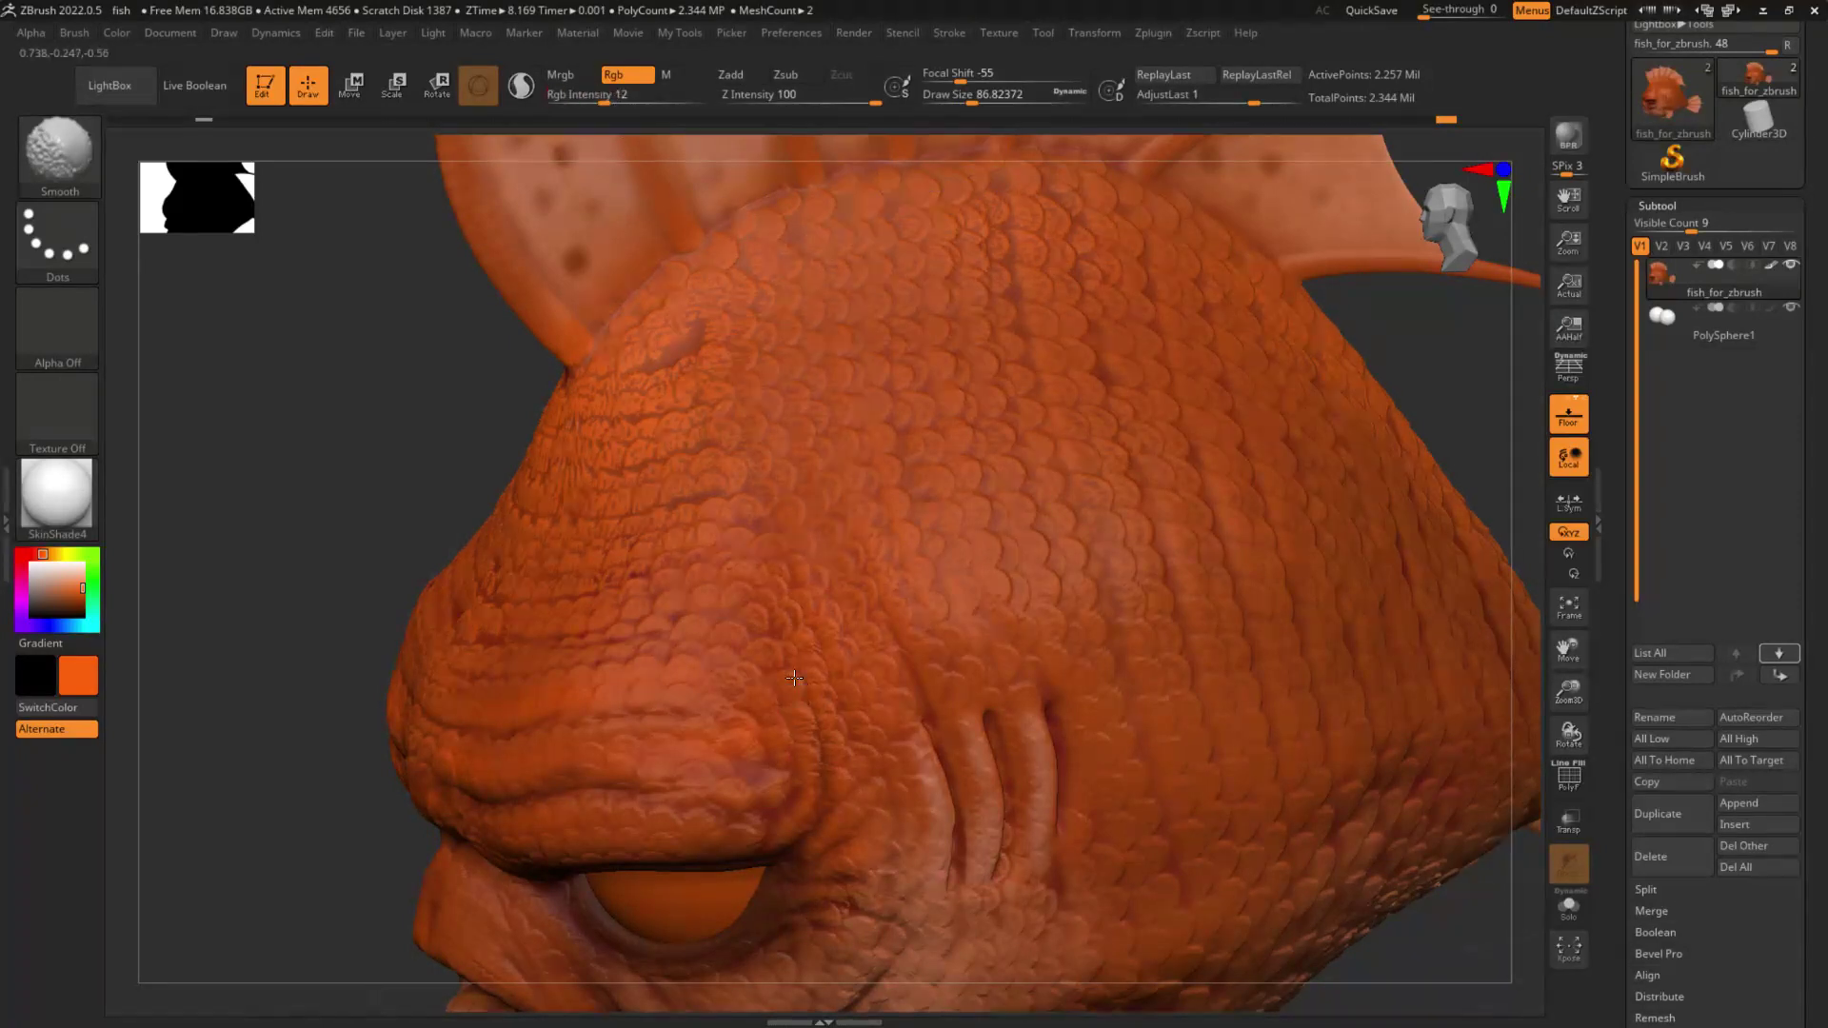
pyautogui.moveTo(785, 660)
pyautogui.keyDown('shift'); pyautogui.mouseDown()
pyautogui.moveTo(809, 564)
pyautogui.moveTo(793, 716)
pyautogui.mouseUp(); pyautogui.keyUp('shift')
pyautogui.keyDown('shift'); pyautogui.click(633, 96); pyautogui.keyUp('shift')
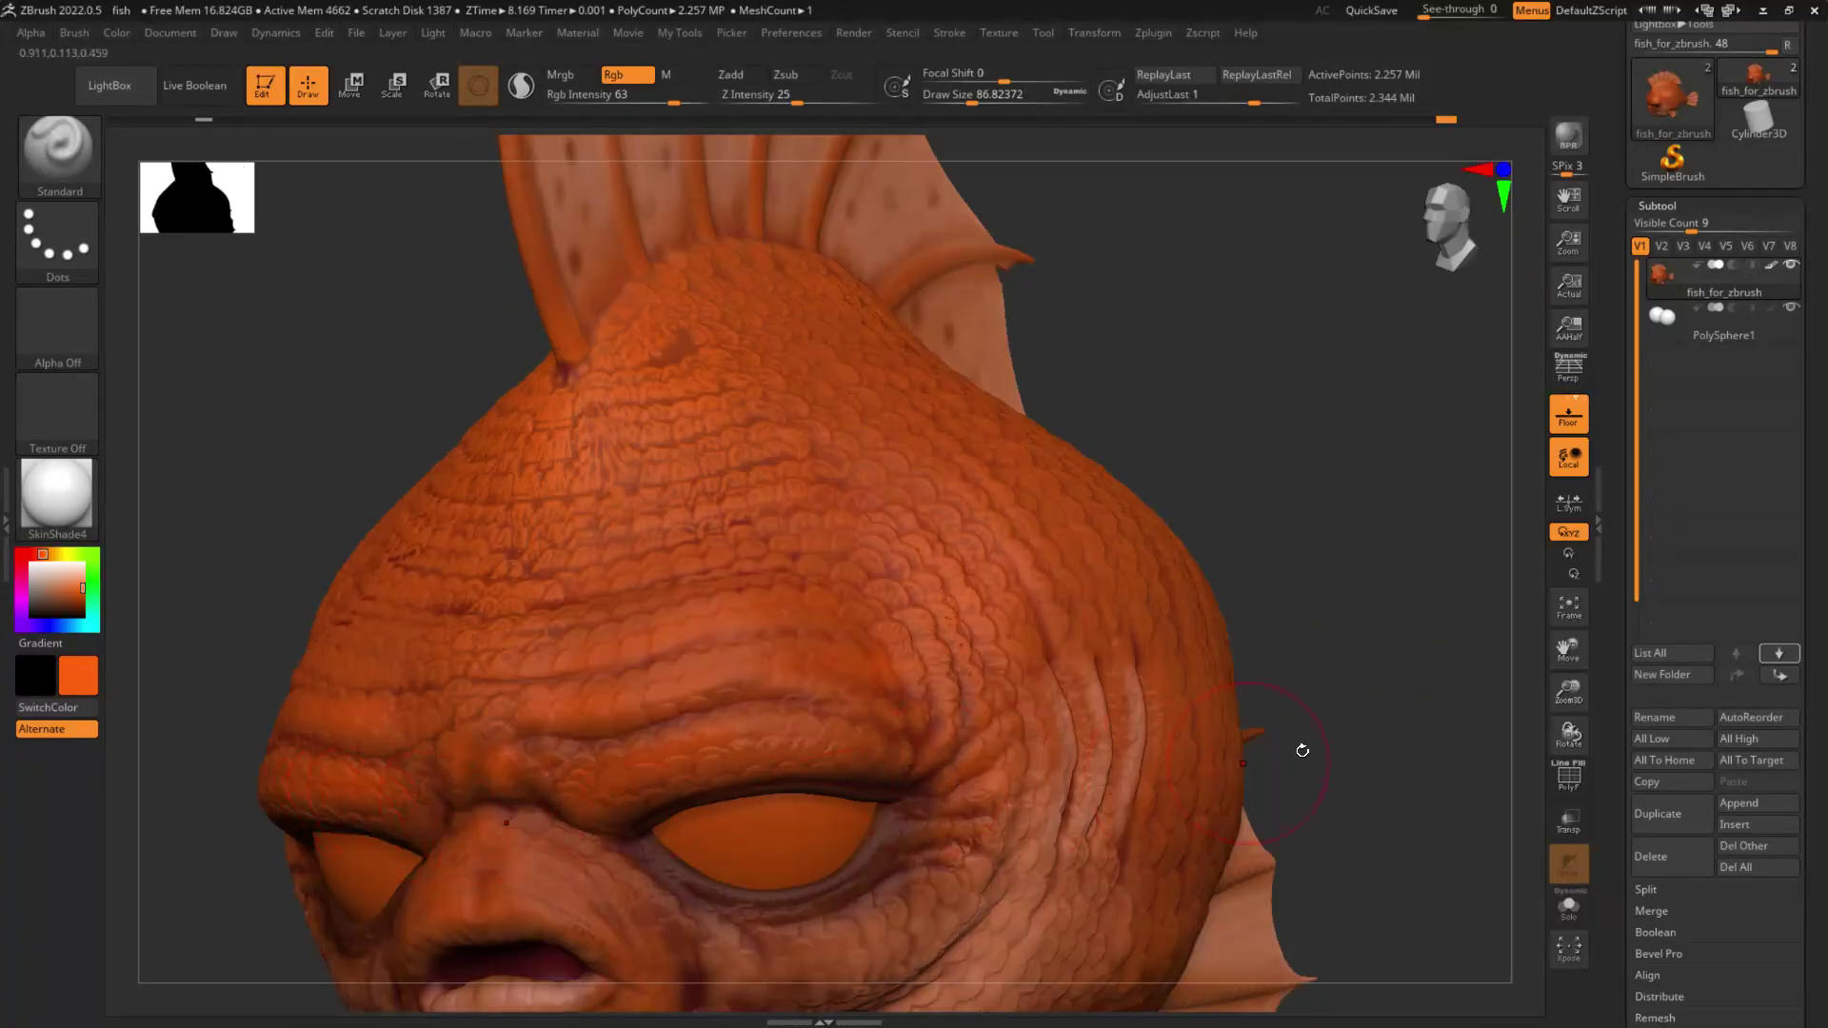
pyautogui.moveTo(1298, 747)
pyautogui.mouseDown()
pyautogui.moveTo(1392, 698)
pyautogui.moveTo(1314, 757)
pyautogui.mouseUp()
pyautogui.moveTo(1246, 754); pyautogui.dragTo(1081, 810, button='right')
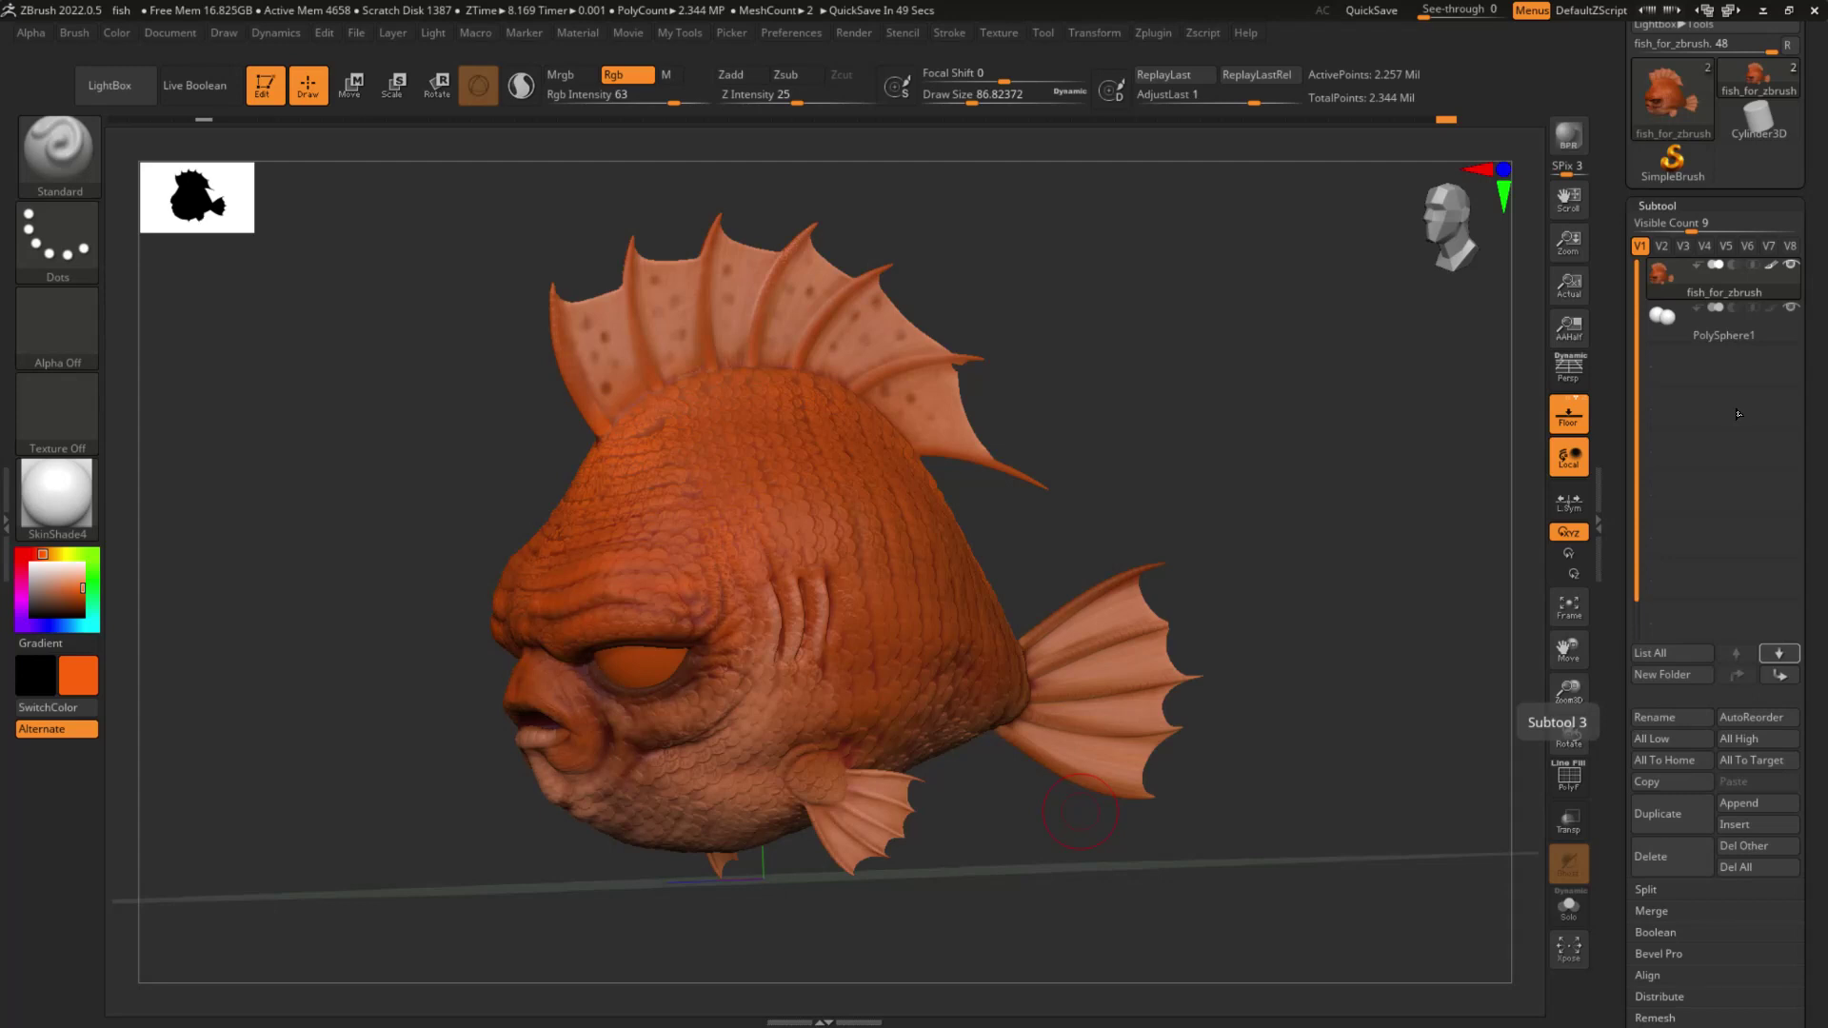
pyautogui.scroll(-2, 1821, 705)
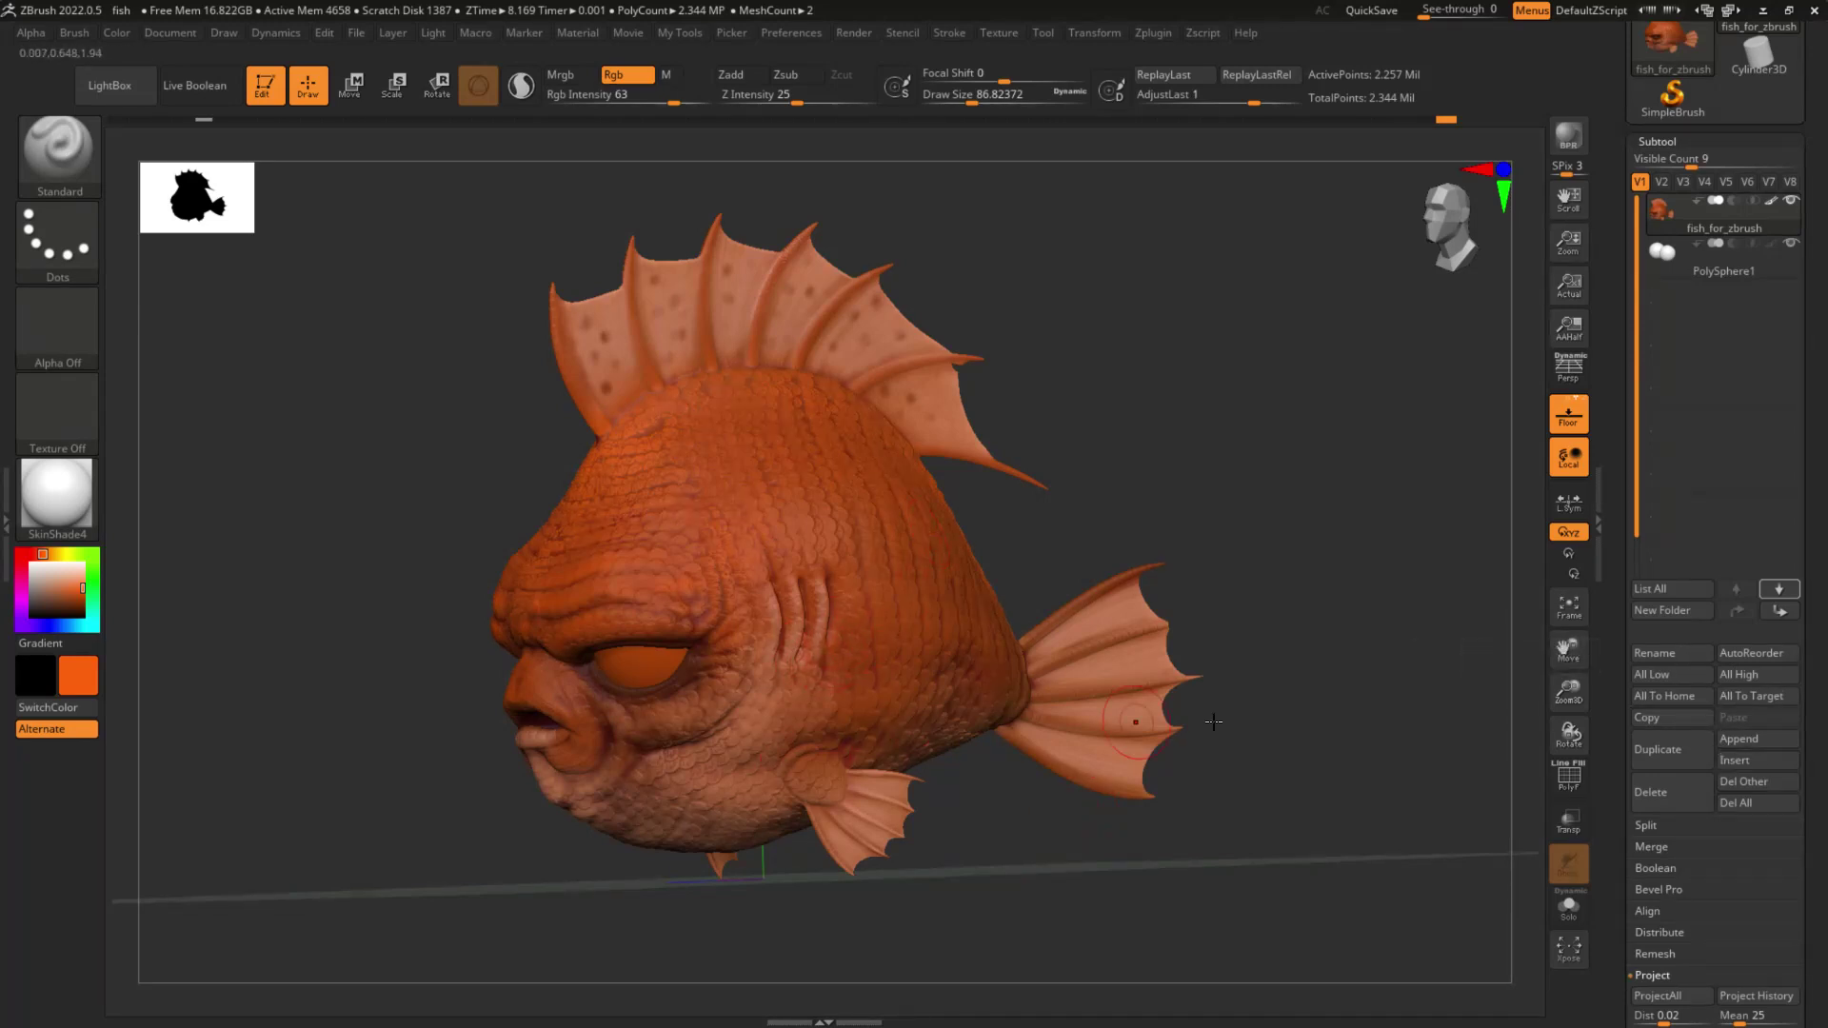
# Step: Duplicate the fish_for_zbrush subtool and hide the original copy
pyautogui.click(1676, 752)
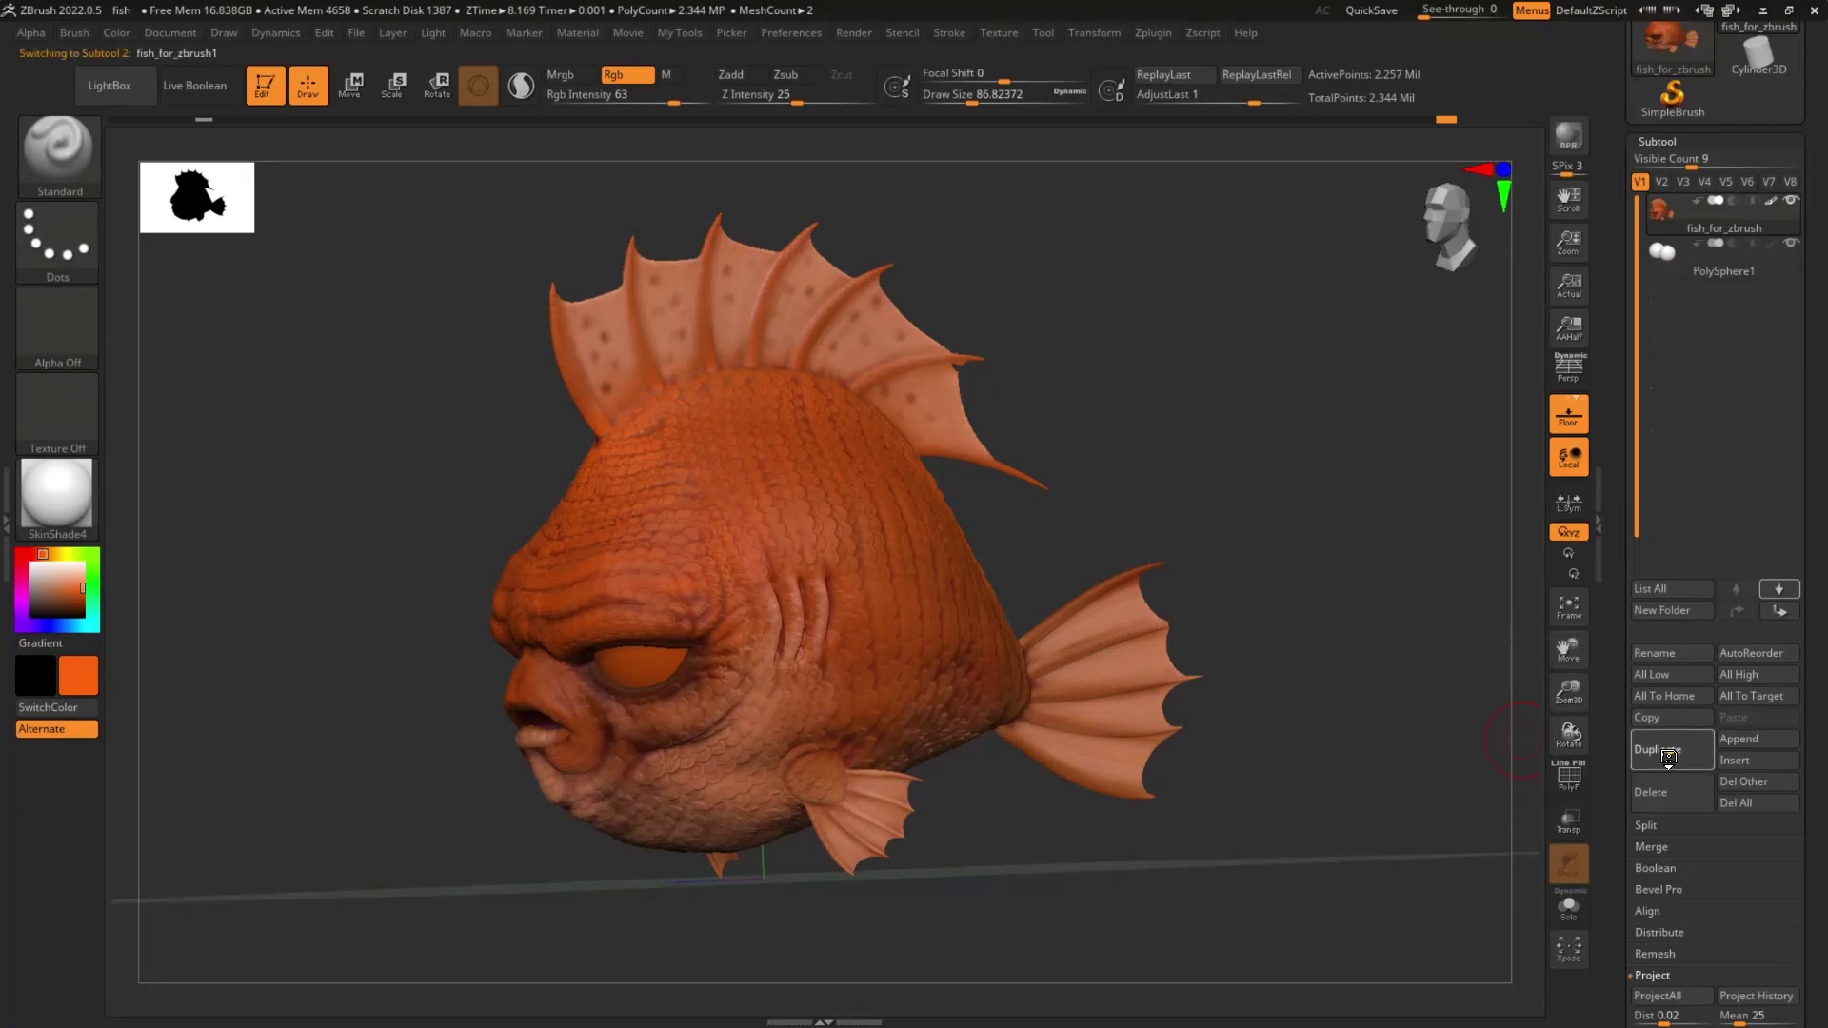
pyautogui.click(1792, 199)
pyautogui.moveTo(1426, 710); pyautogui.dragTo(1347, 779)
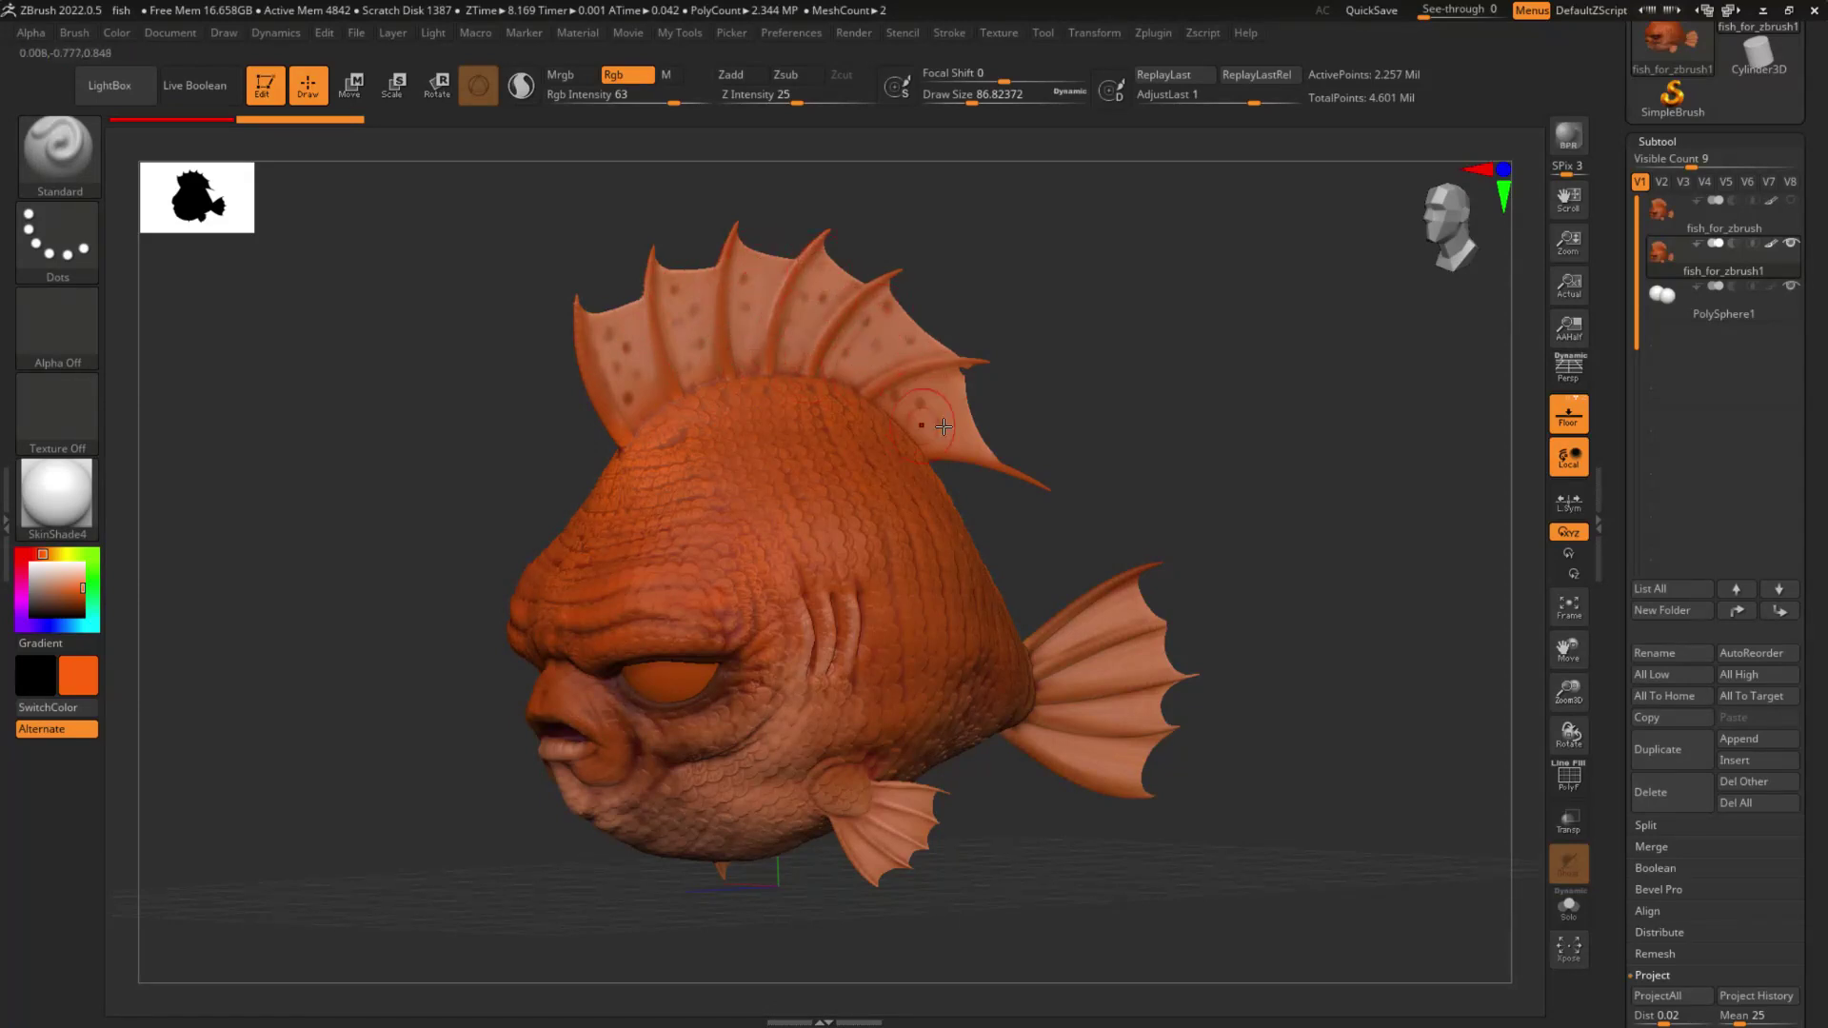
pyautogui.moveTo(1217, 655); pyautogui.dragTo(1212, 657)
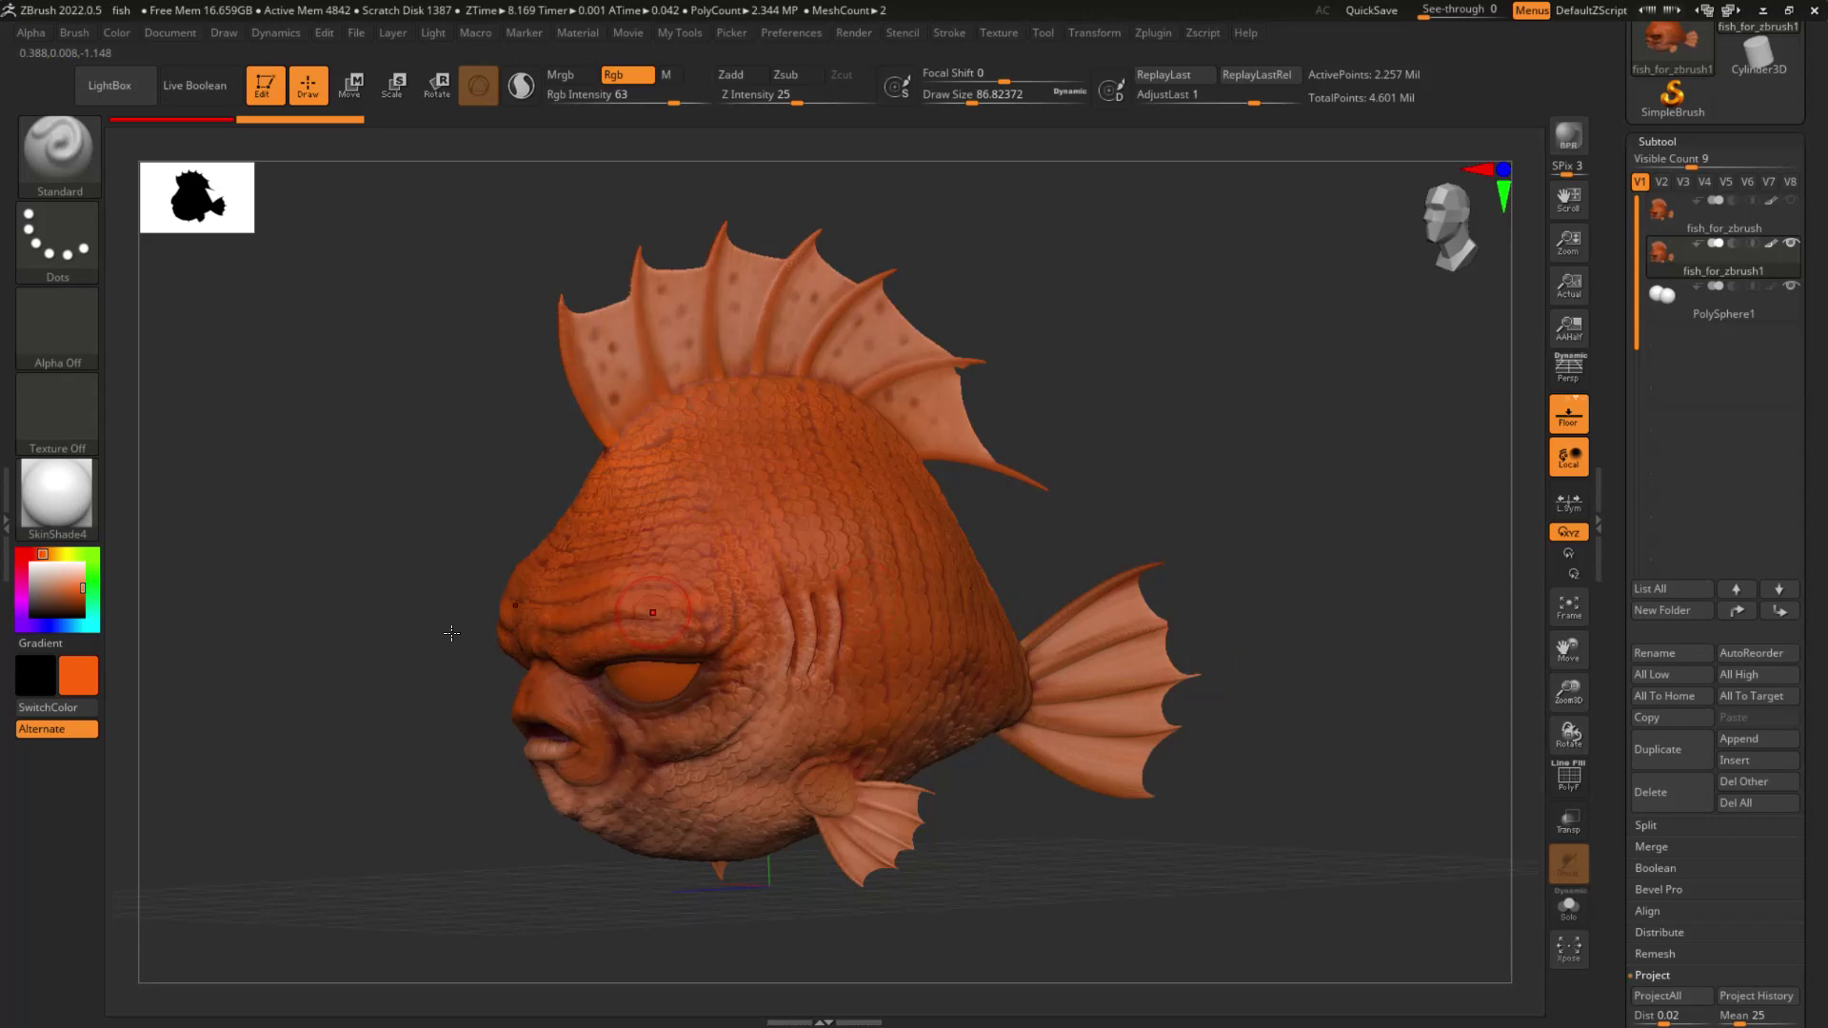
# Step: Fill the duplicated fish with black, turning off CavityMask before filling it a second time
pyautogui.moveTo(59, 594); pyautogui.dragTo(23, 636)
pyautogui.press('space')
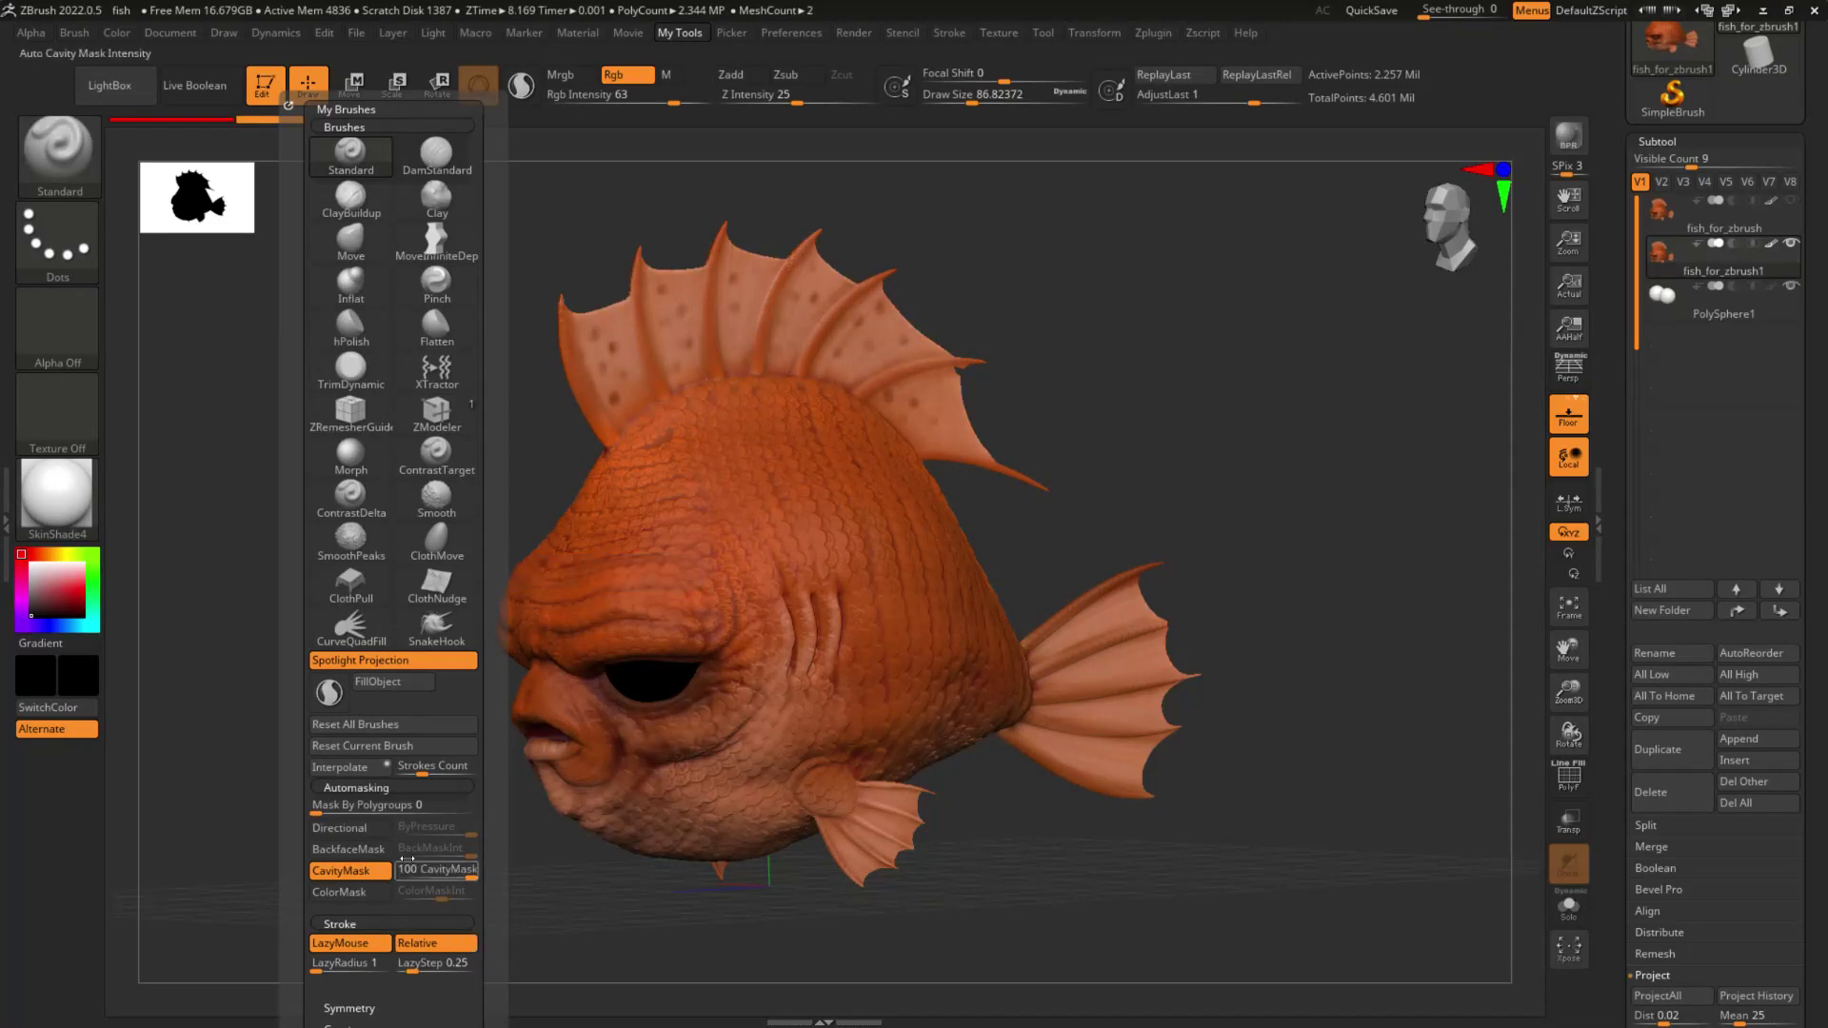
pyautogui.click(378, 682)
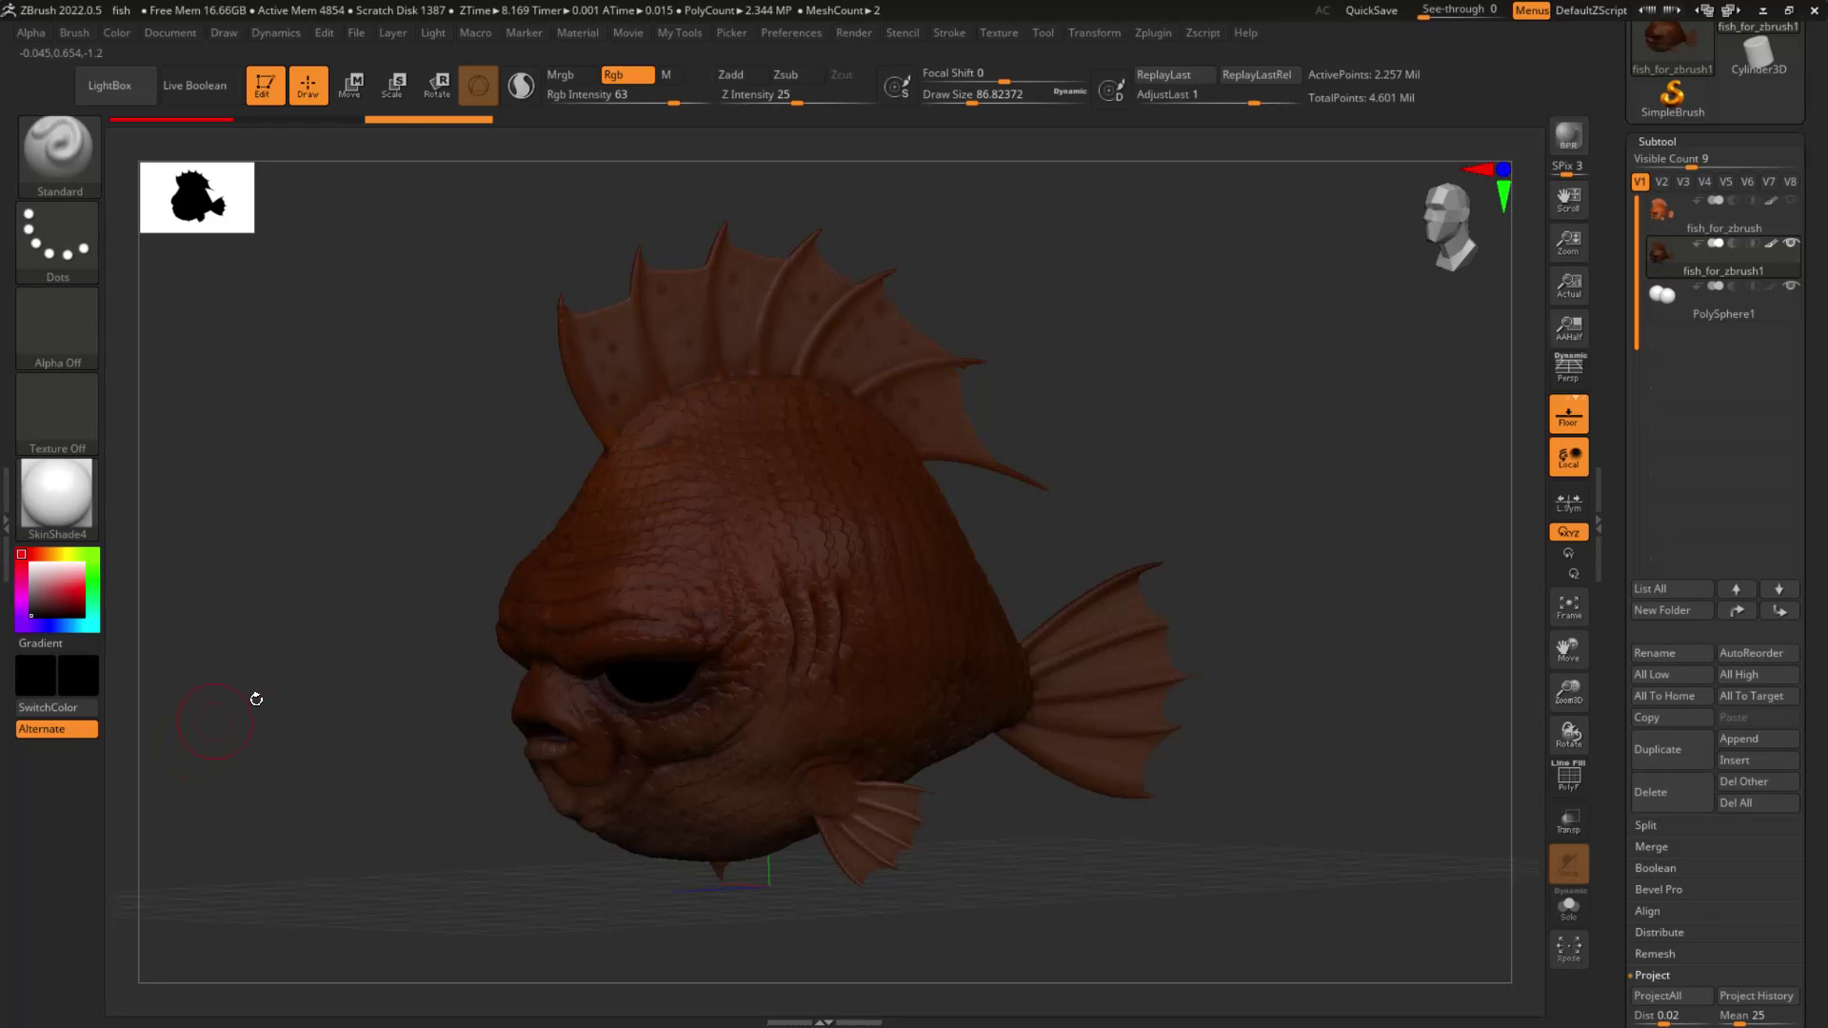
pyautogui.press('space')
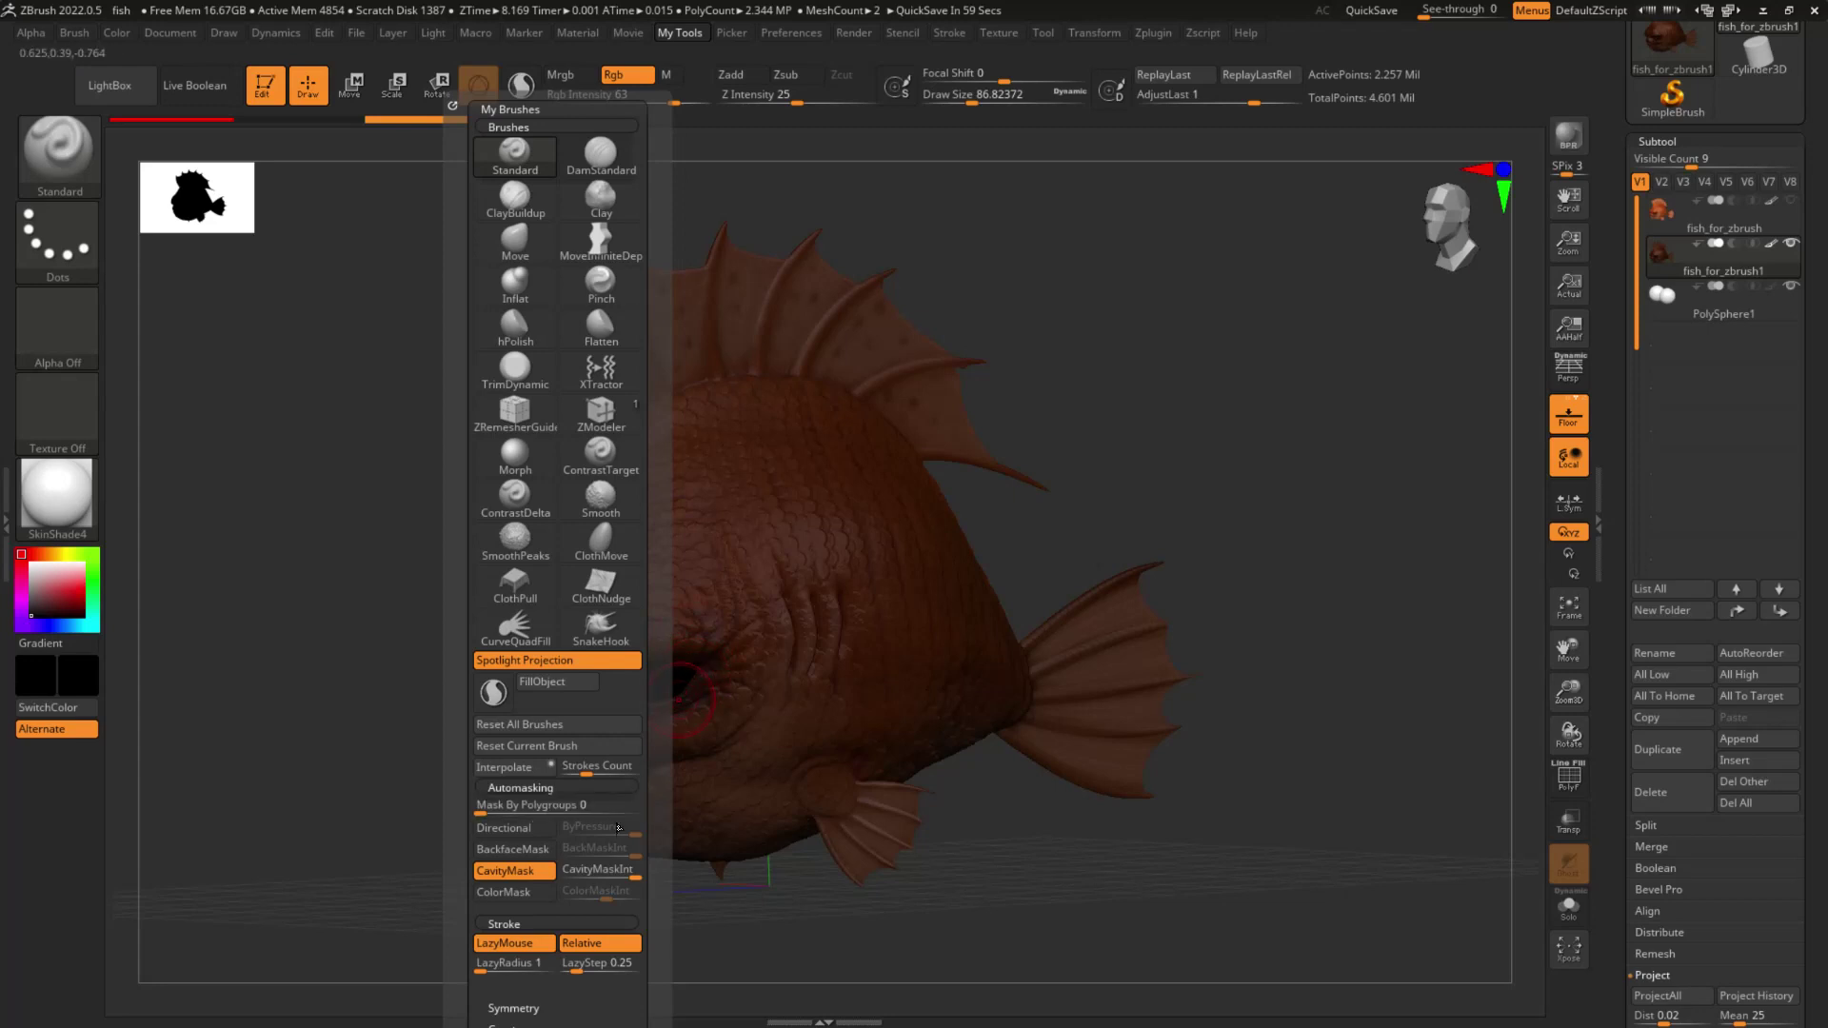
pyautogui.click(519, 870)
pyautogui.press('space')
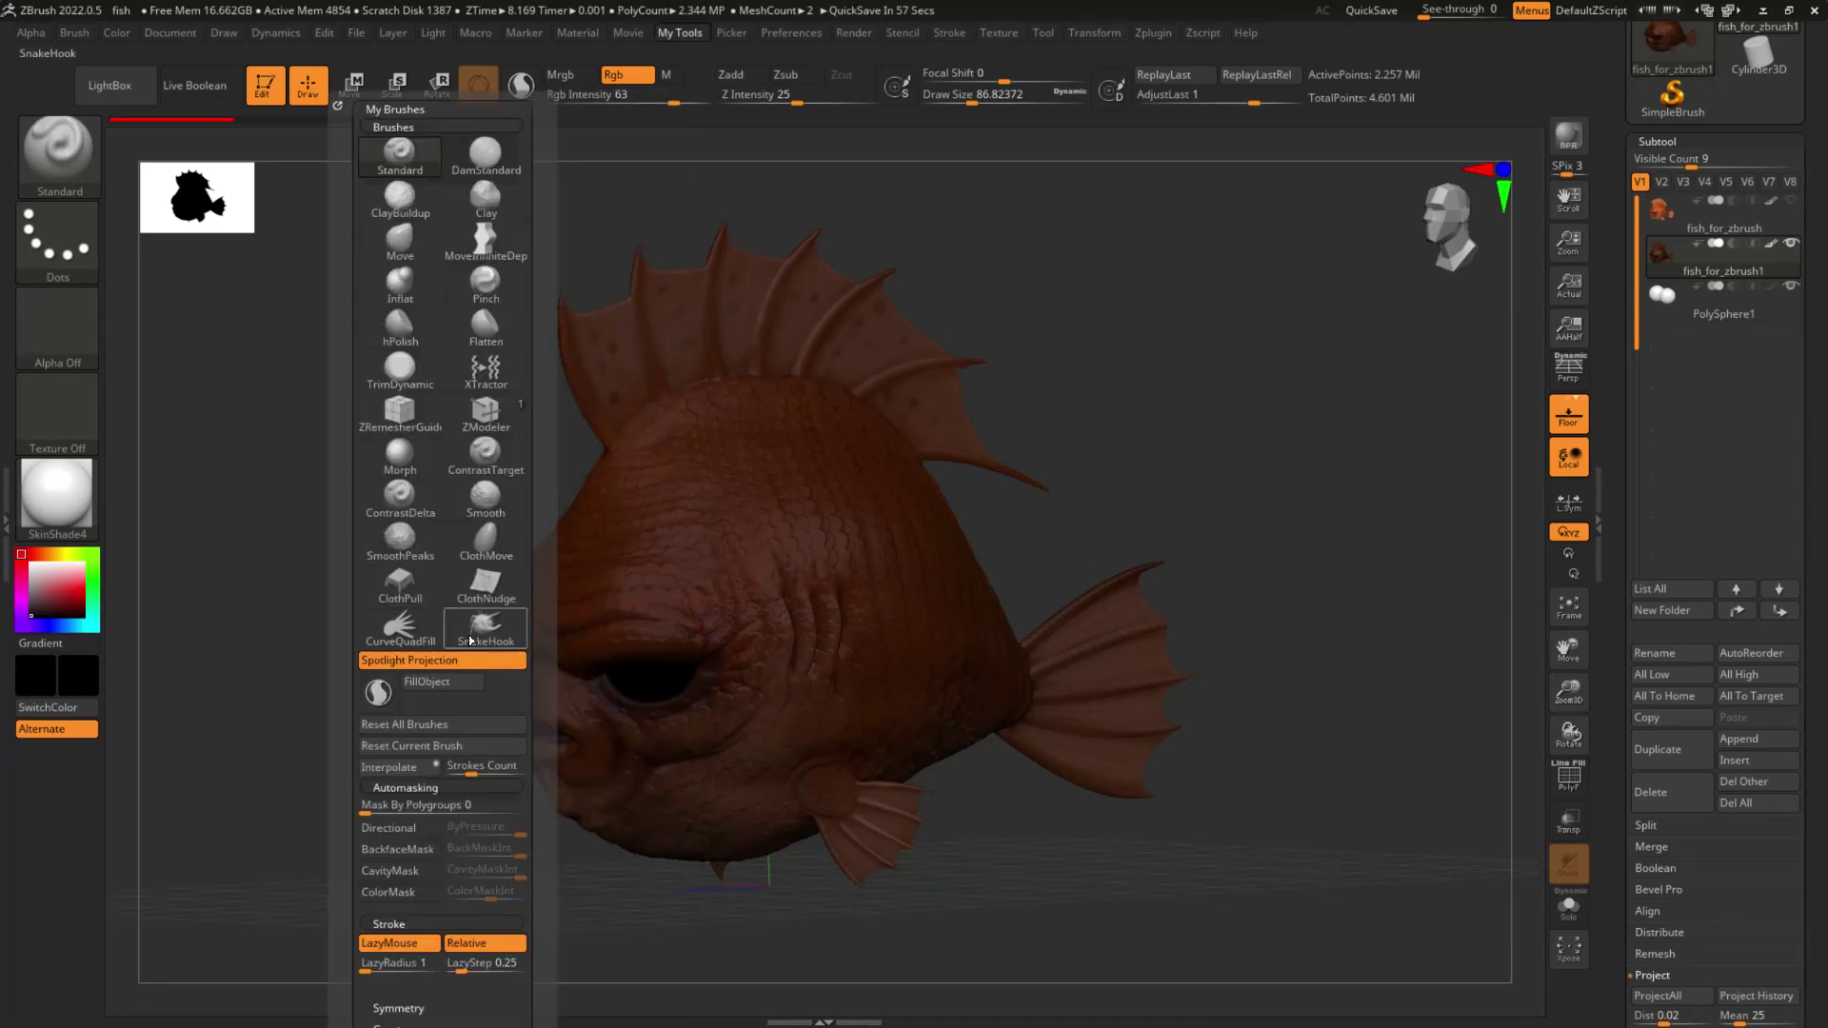
pyautogui.click(444, 686)
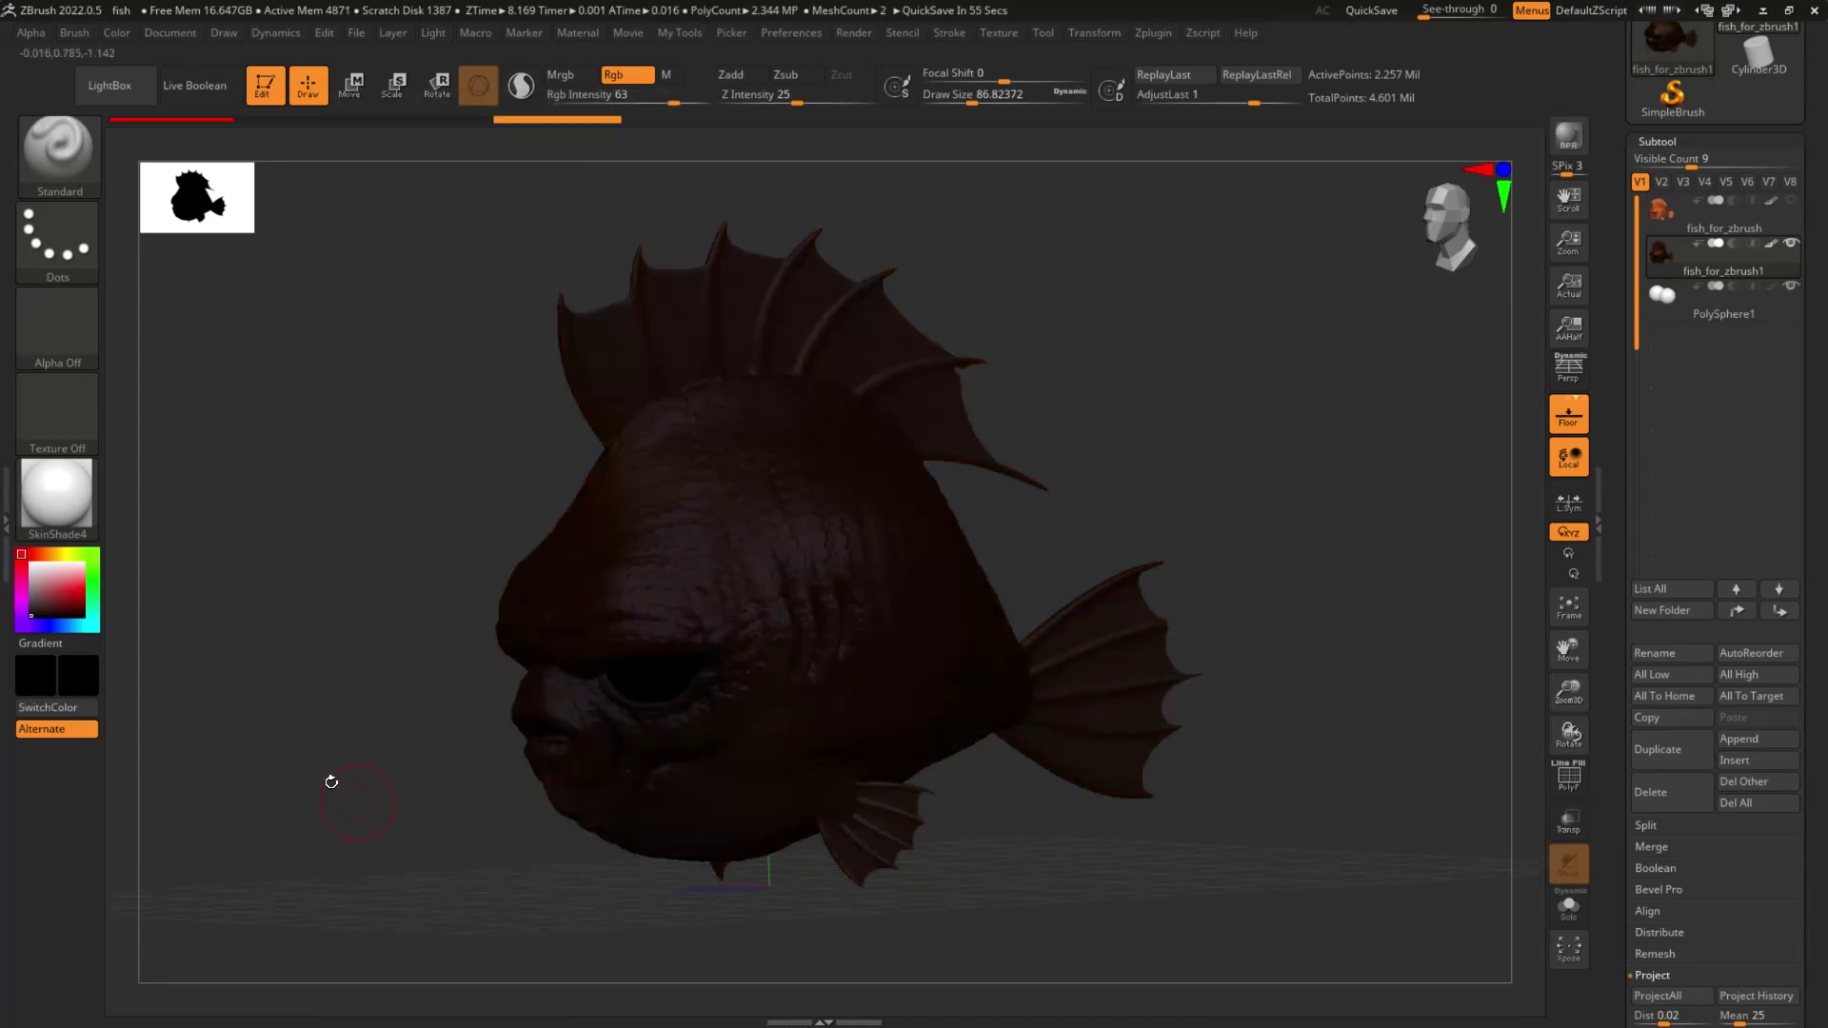
# Step: Reselect pure black and fill the duplicated fish once more to cover the remaining brown
pyautogui.click(32, 610)
pyautogui.moveTo(32, 614)
pyautogui.mouseDown()
pyautogui.moveTo(45, 604)
pyautogui.moveTo(31, 608)
pyautogui.mouseUp()
pyautogui.click(31, 615)
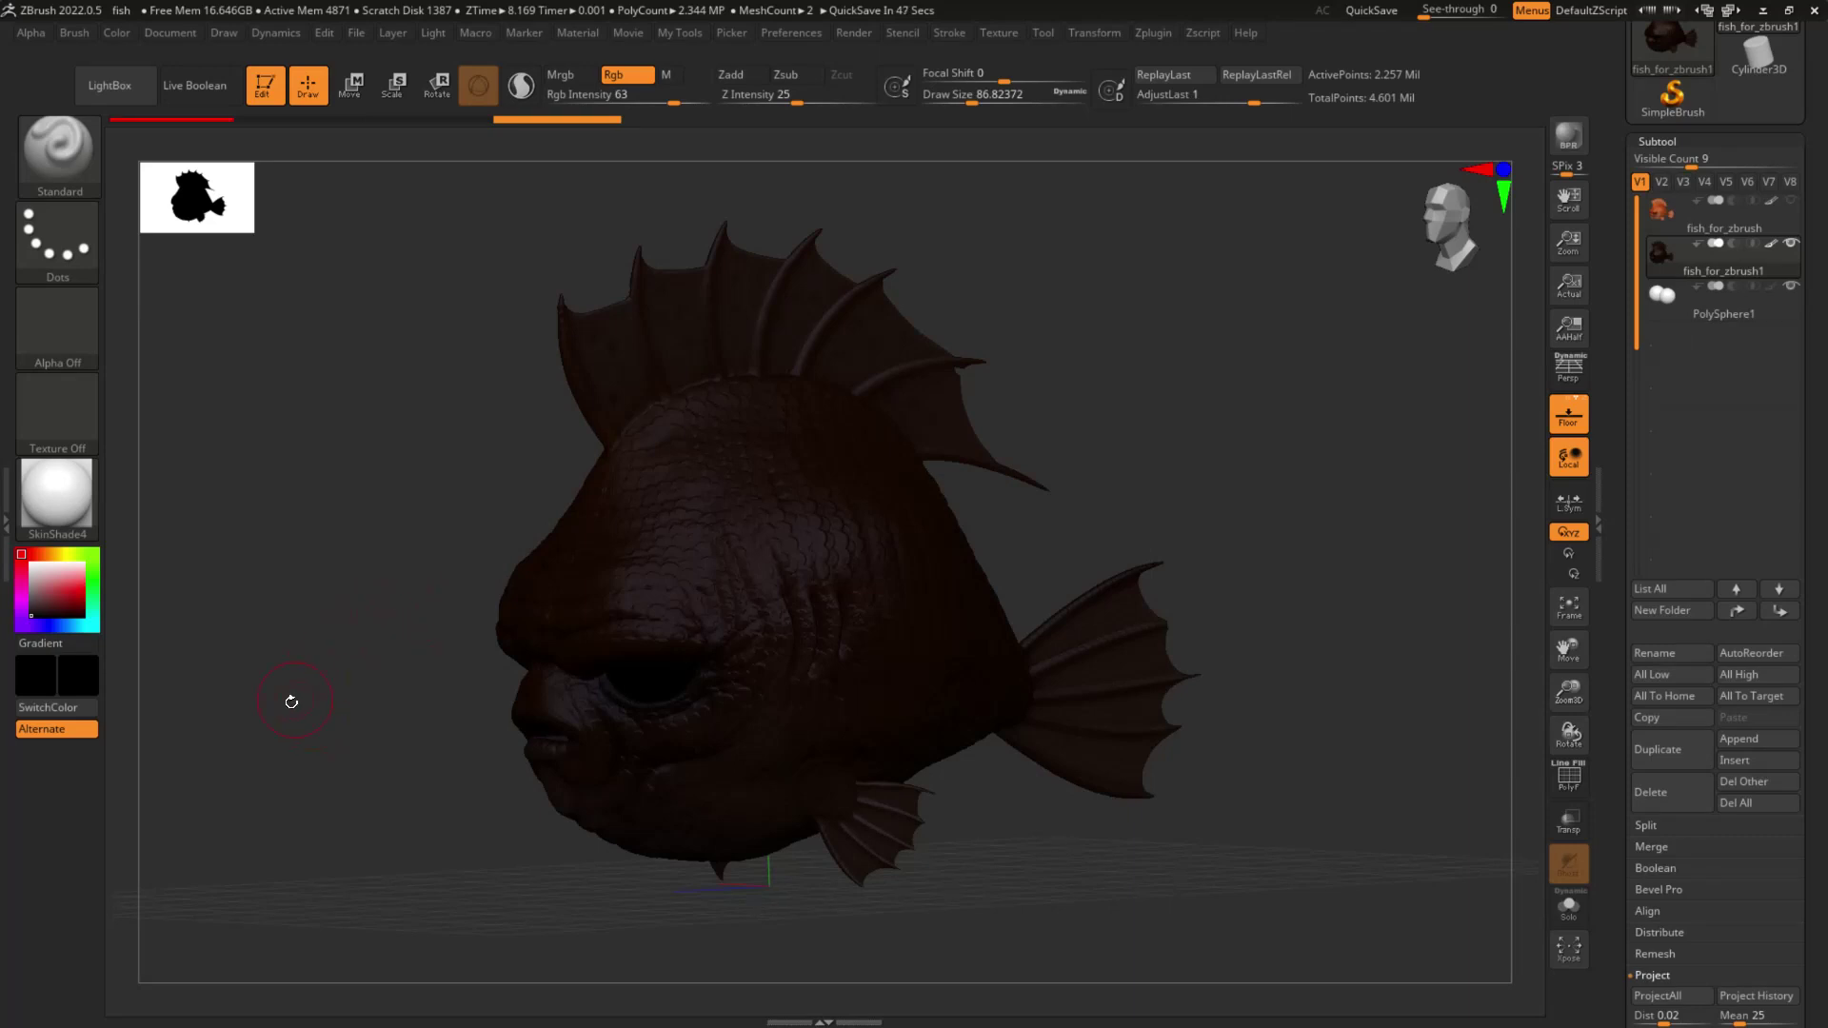
pyautogui.press('space')
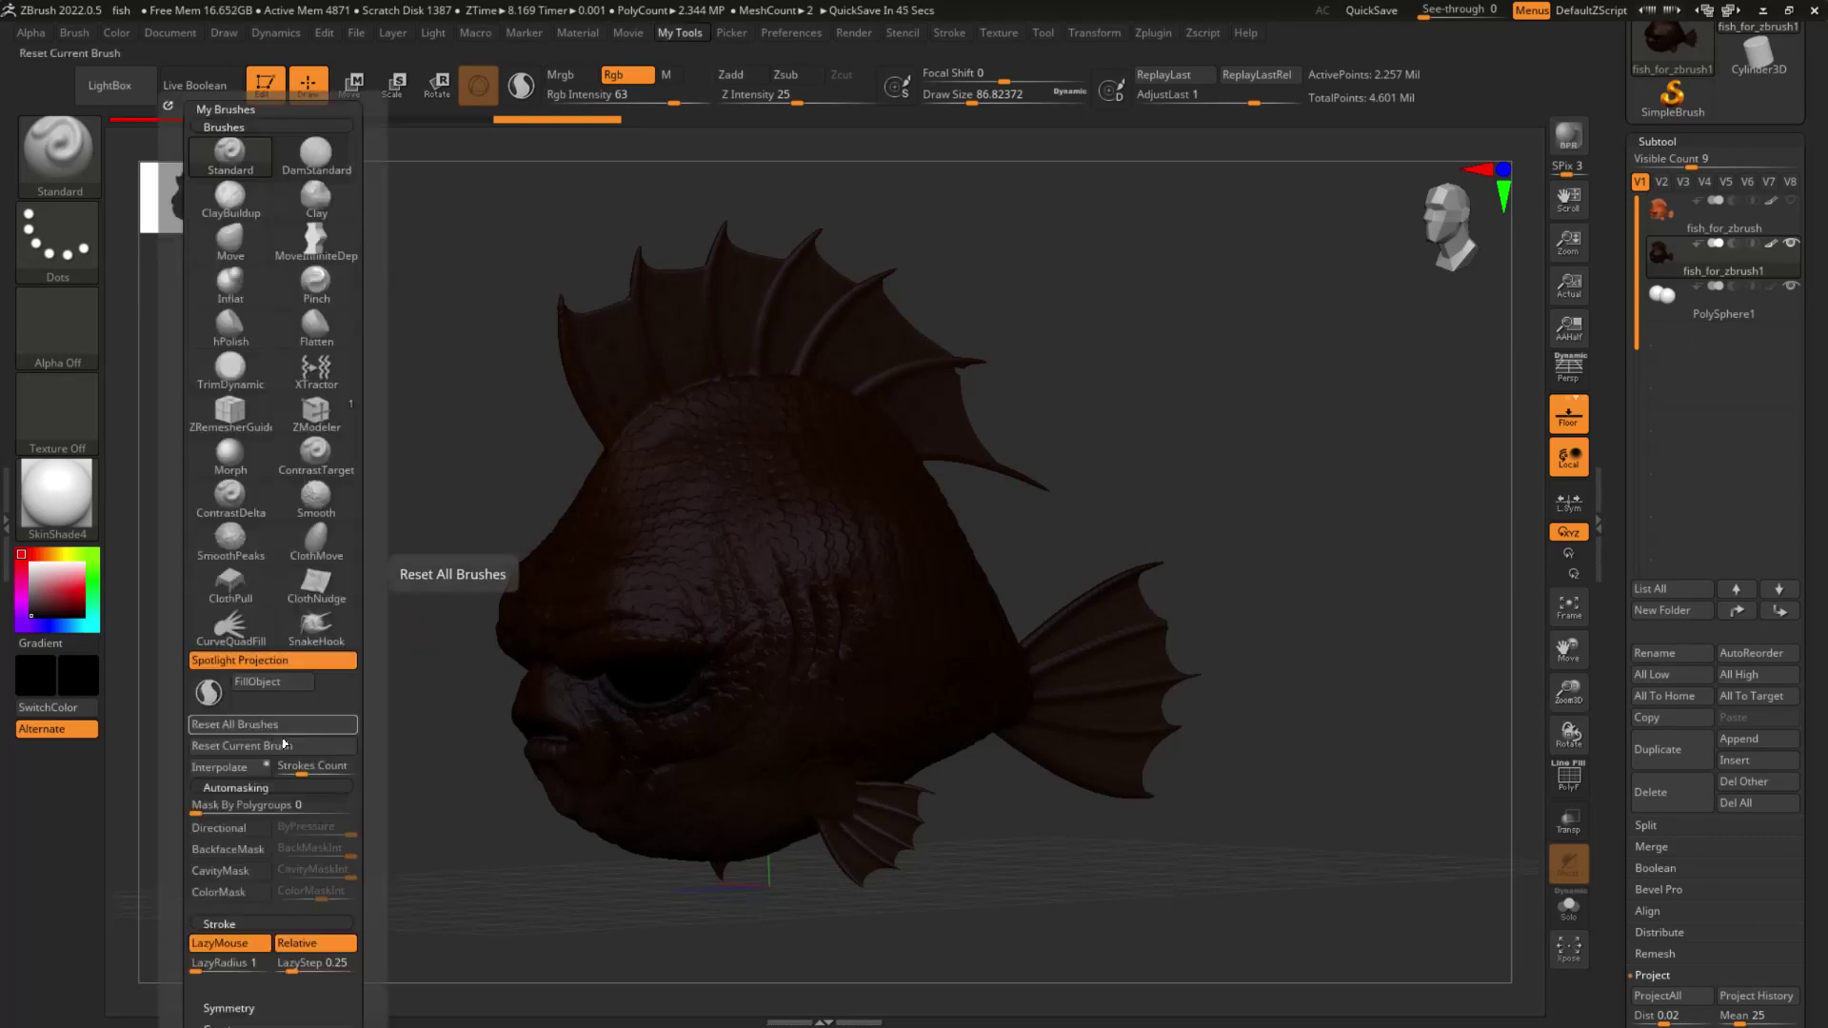
pyautogui.click(278, 683)
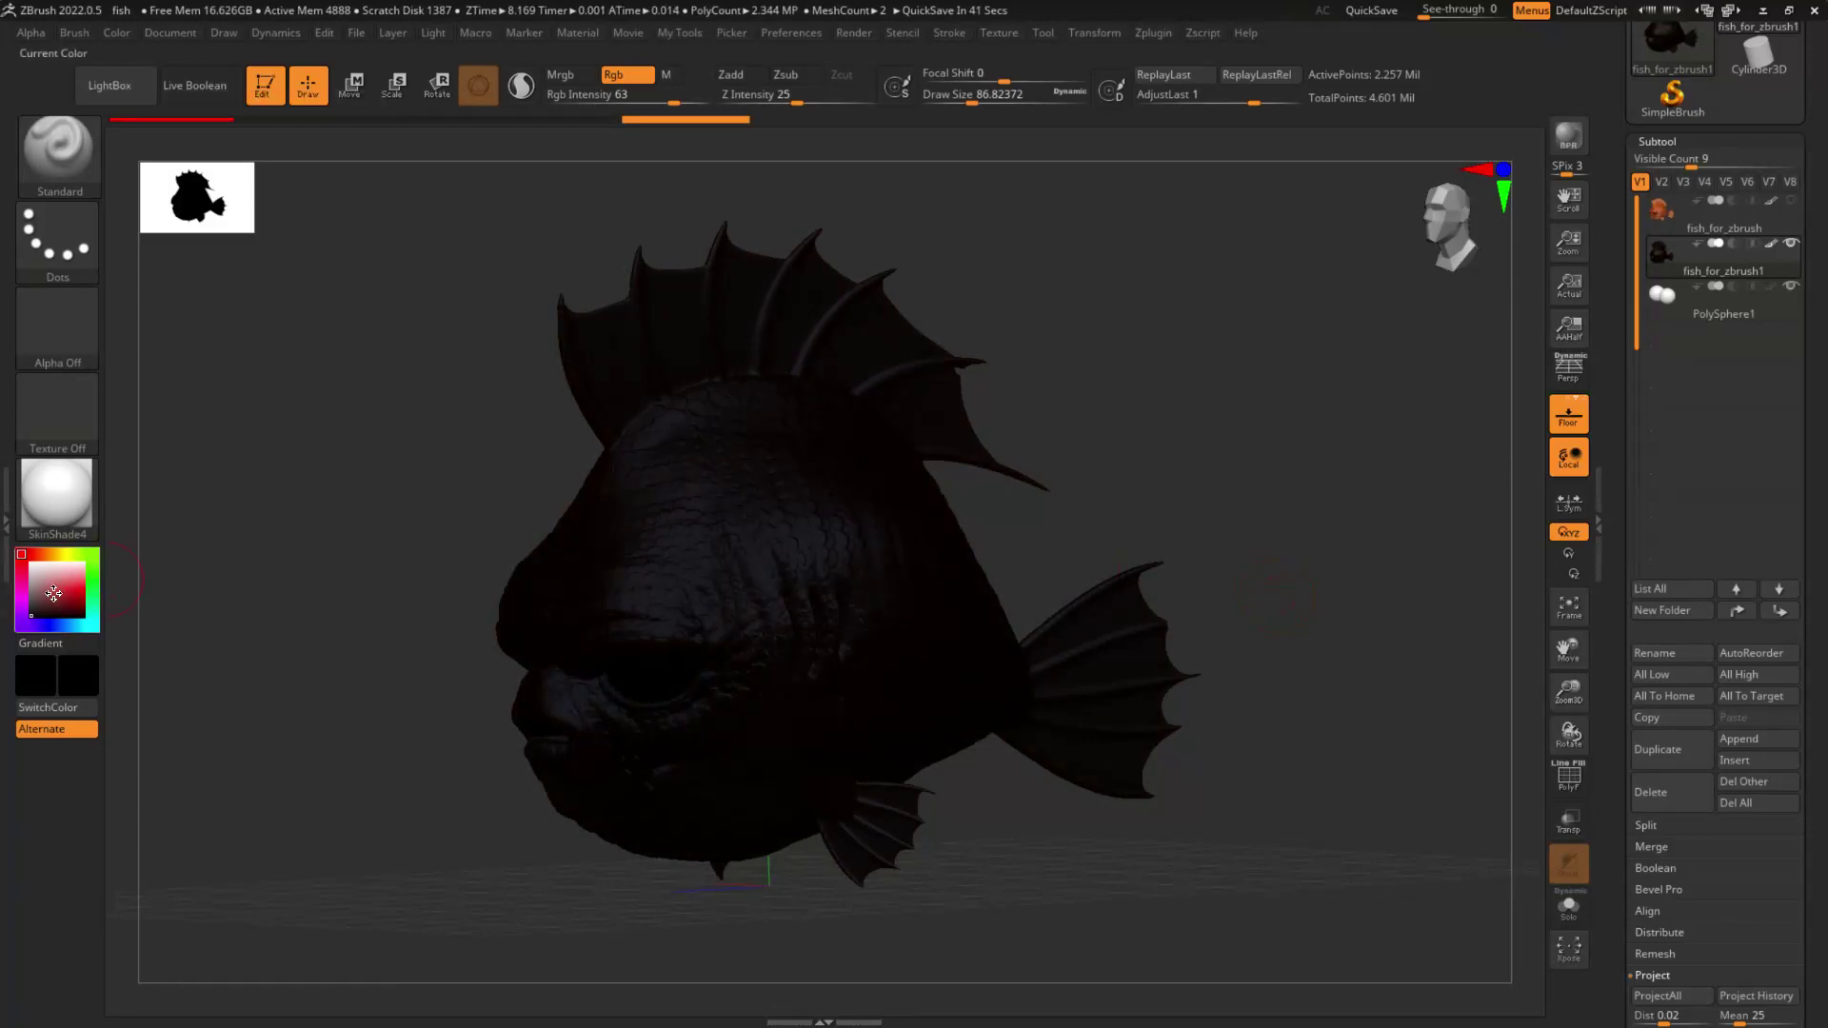
# Step: Reduce the draw size to about 49 and paint the webbing between the dorsal fin's spines white
pyautogui.click(31, 564)
pyautogui.moveTo(783, 458)
pyautogui.keyDown('alt'); pyautogui.mouseDown(button='right')
pyautogui.moveTo(742, 546)
pyautogui.moveTo(848, 677)
pyautogui.moveTo(974, 660)
pyautogui.mouseUp(button='right'); pyautogui.keyUp('alt')
pyautogui.moveTo(301, 412); pyautogui.dragTo(288, 402, button='right')
pyautogui.press('s')
pyautogui.moveTo(286, 441); pyautogui.dragTo(273, 441)
pyautogui.moveTo(246, 377)
pyautogui.mouseDown()
pyautogui.moveTo(357, 621)
pyautogui.moveTo(395, 547)
pyautogui.moveTo(343, 362)
pyautogui.moveTo(318, 498)
pyautogui.moveTo(255, 378)
pyautogui.moveTo(343, 584)
pyautogui.mouseUp()
pyautogui.moveTo(473, 490)
pyautogui.mouseDown()
pyautogui.moveTo(458, 425)
pyautogui.moveTo(461, 453)
pyautogui.moveTo(482, 441)
pyautogui.moveTo(534, 262)
pyautogui.moveTo(513, 490)
pyautogui.moveTo(469, 505)
pyautogui.moveTo(612, 481)
pyautogui.moveTo(590, 204)
pyautogui.moveTo(693, 217)
pyautogui.moveTo(612, 486)
pyautogui.mouseUp()
pyautogui.moveTo(718, 437)
pyautogui.mouseDown()
pyautogui.moveTo(722, 471)
pyautogui.moveTo(747, 437)
pyautogui.moveTo(718, 477)
pyautogui.moveTo(876, 415)
pyautogui.moveTo(886, 454)
pyautogui.moveTo(1115, 481)
pyautogui.moveTo(1068, 457)
pyautogui.mouseUp()
pyautogui.moveTo(856, 491)
pyautogui.mouseDown()
pyautogui.moveTo(914, 533)
pyautogui.moveTo(1124, 530)
pyautogui.moveTo(1012, 555)
pyautogui.moveTo(1000, 591)
pyautogui.moveTo(1031, 639)
pyautogui.moveTo(1147, 678)
pyautogui.moveTo(1134, 598)
pyautogui.moveTo(1183, 625)
pyautogui.moveTo(1044, 582)
pyautogui.moveTo(1016, 539)
pyautogui.moveTo(943, 567)
pyautogui.moveTo(844, 537)
pyautogui.mouseUp()
pyautogui.moveTo(321, 443)
pyautogui.mouseDown()
pyautogui.moveTo(358, 575)
pyautogui.moveTo(332, 546)
pyautogui.mouseUp()
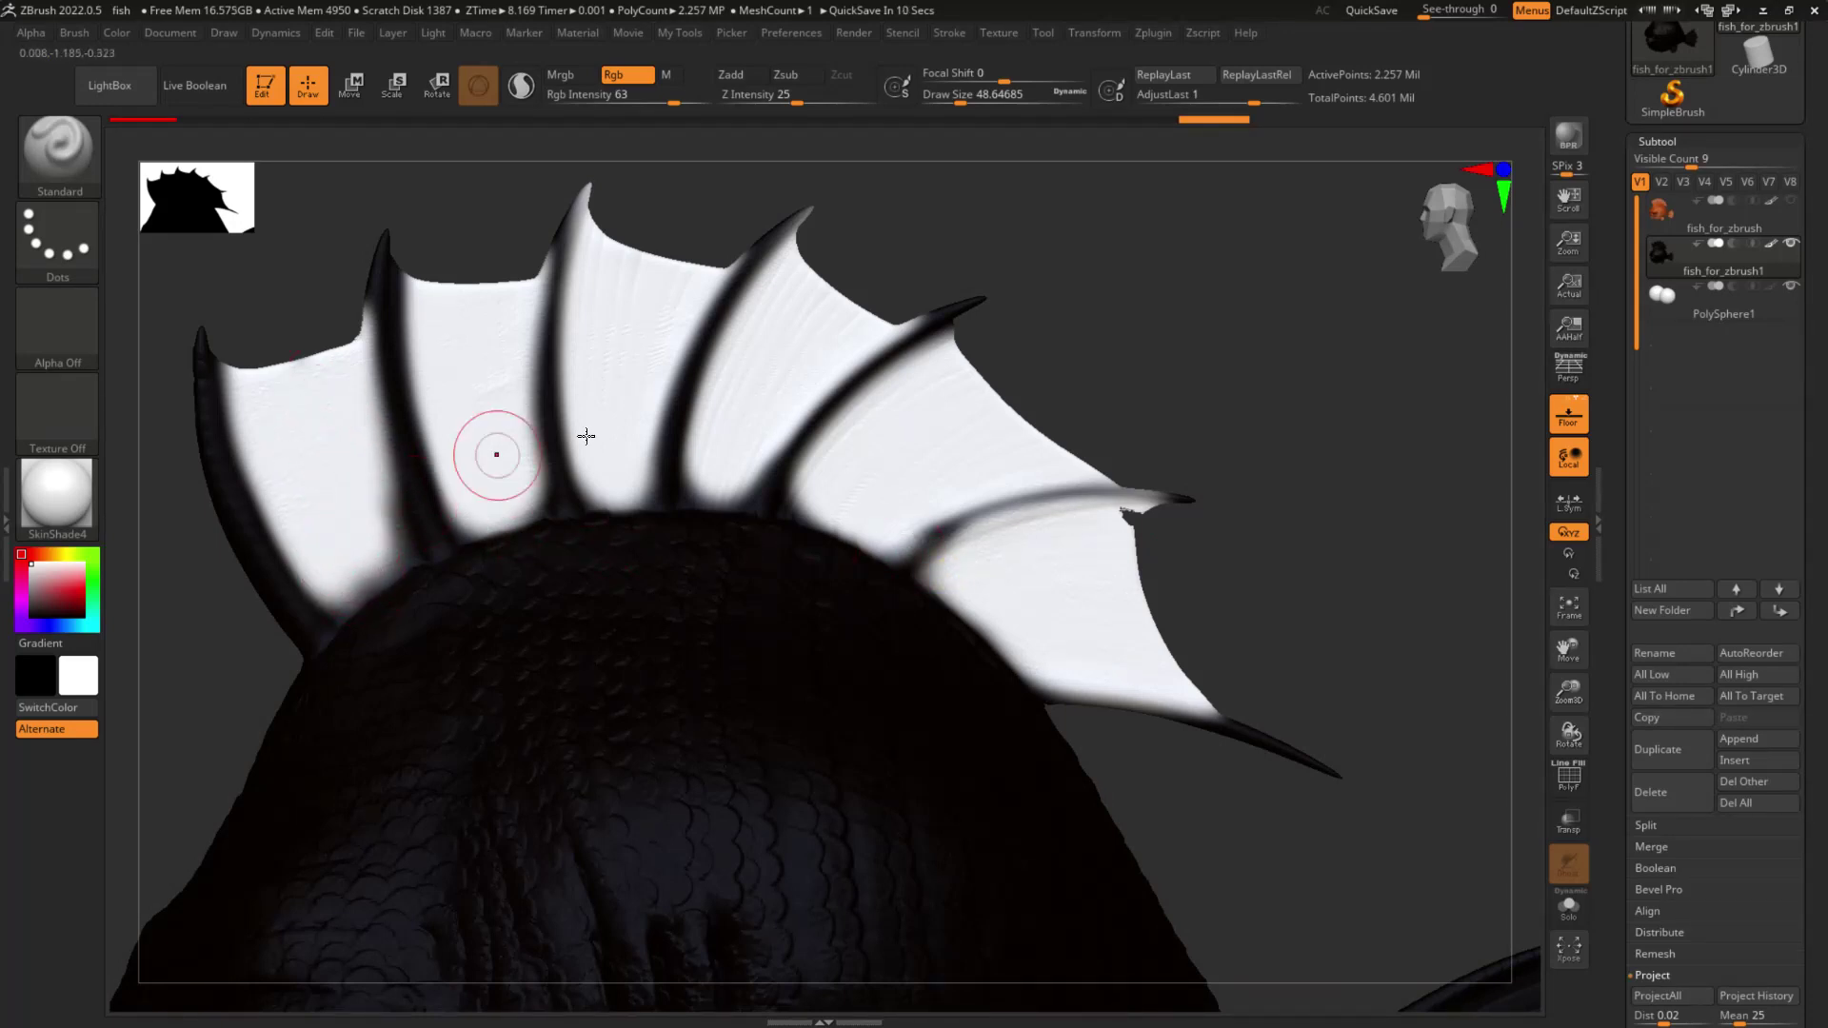
# Step: Reduce the draw size to about 25 and paint the tail fin's webbing white, leaving its rays black
pyautogui.keyDown('alt'); pyautogui.moveTo(1333, 750); pyautogui.dragTo(710, 335); pyautogui.keyUp('alt')
pyautogui.press('s')
pyautogui.moveTo(738, 687)
pyautogui.mouseDown()
pyautogui.moveTo(712, 687)
pyautogui.moveTo(829, 681)
pyautogui.moveTo(752, 683)
pyautogui.moveTo(914, 572)
pyautogui.moveTo(710, 690)
pyautogui.moveTo(683, 717)
pyautogui.moveTo(694, 759)
pyautogui.moveTo(990, 724)
pyautogui.moveTo(886, 739)
pyautogui.moveTo(960, 749)
pyautogui.moveTo(726, 767)
pyautogui.moveTo(1094, 694)
pyautogui.mouseUp()
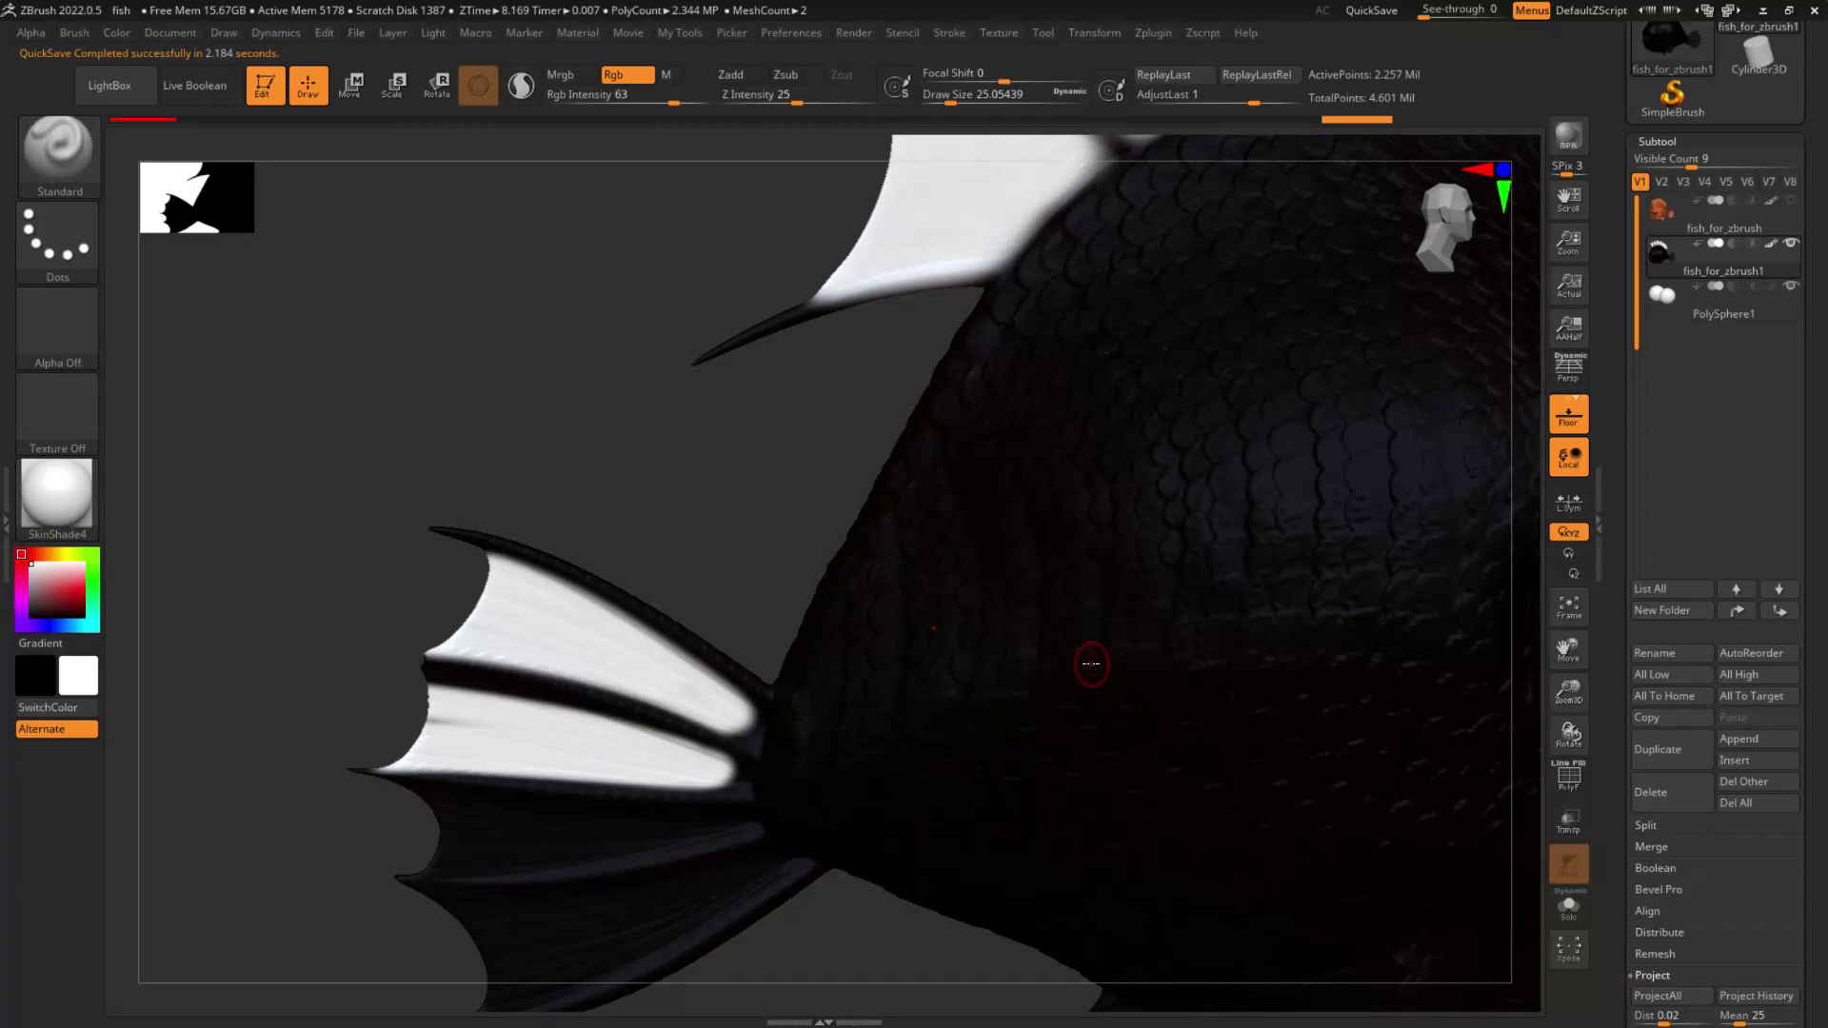
pyautogui.moveTo(758, 545); pyautogui.dragTo(841, 567)
pyautogui.moveTo(966, 609); pyautogui.dragTo(1318, 759)
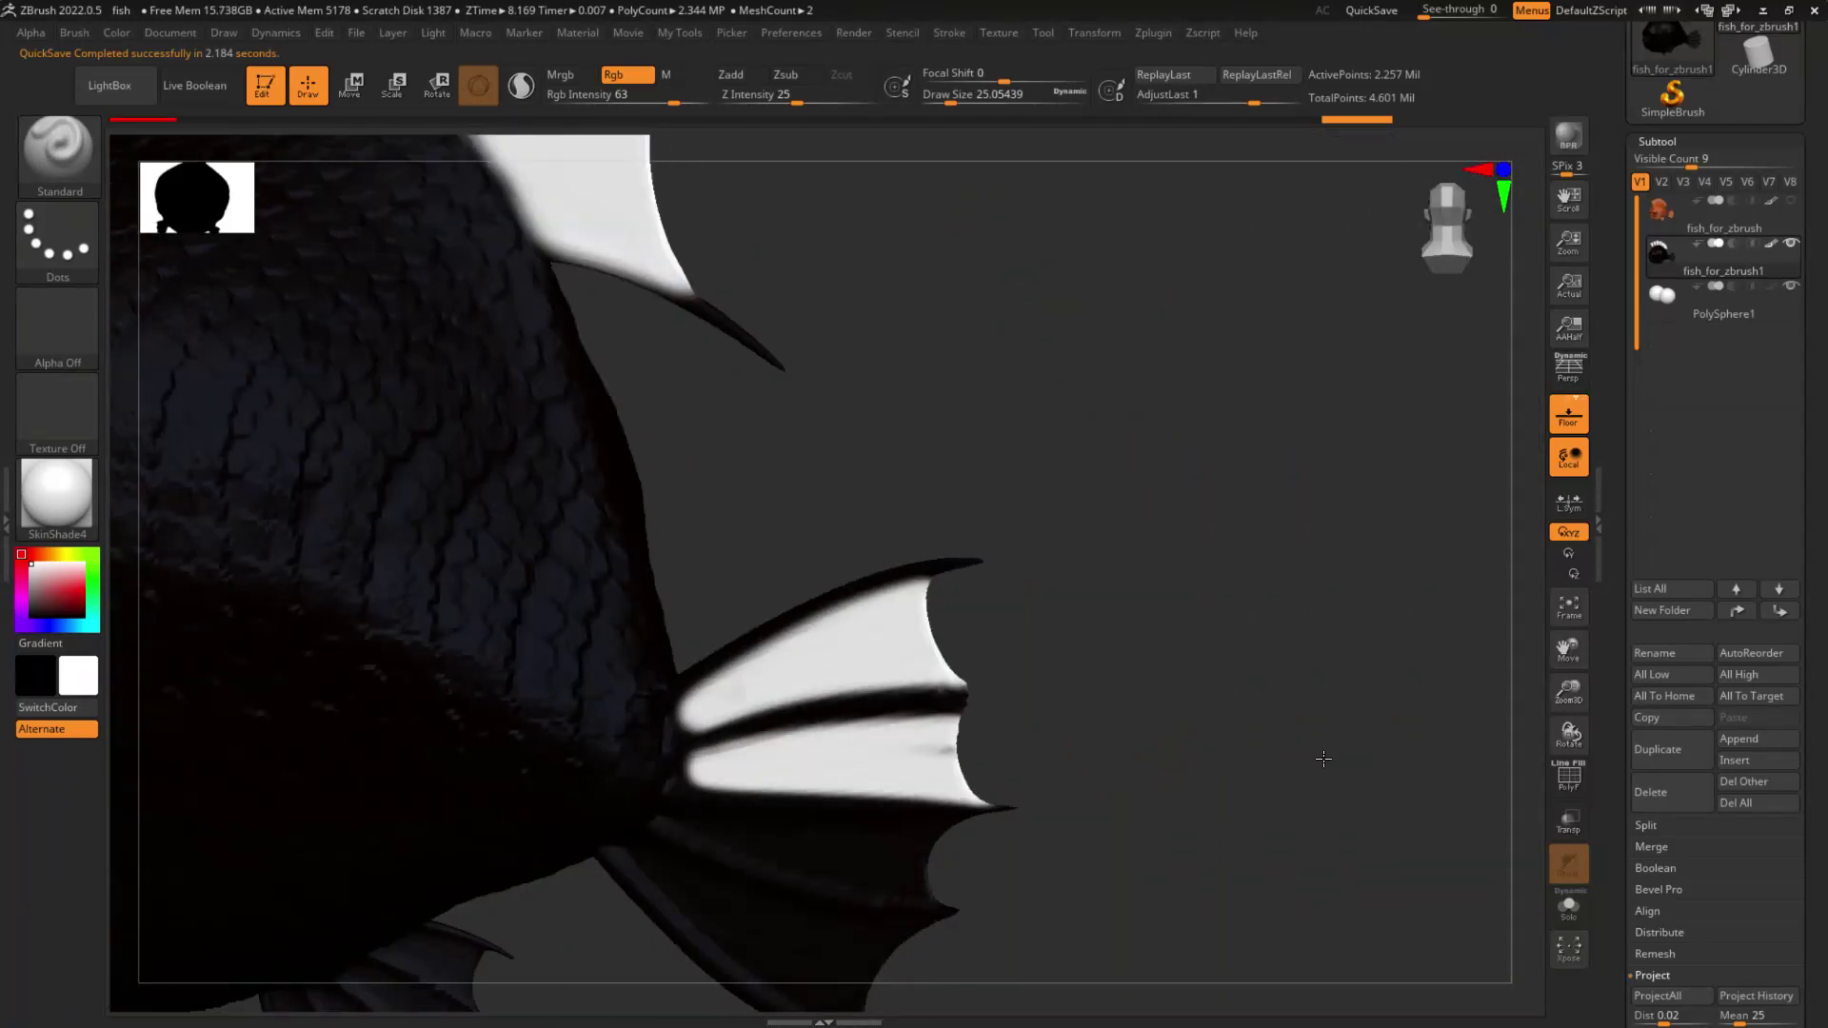
pyautogui.moveTo(1053, 747)
pyautogui.mouseDown()
pyautogui.moveTo(696, 828)
pyautogui.moveTo(633, 817)
pyautogui.moveTo(971, 831)
pyautogui.moveTo(667, 838)
pyautogui.moveTo(882, 858)
pyautogui.mouseUp()
pyautogui.moveTo(1029, 852); pyautogui.dragTo(830, 562)
pyautogui.moveTo(619, 700)
pyautogui.mouseDown()
pyautogui.moveTo(738, 795)
pyautogui.moveTo(914, 871)
pyautogui.moveTo(648, 709)
pyautogui.moveTo(901, 795)
pyautogui.moveTo(649, 704)
pyautogui.moveTo(853, 760)
pyautogui.moveTo(914, 804)
pyautogui.mouseUp()
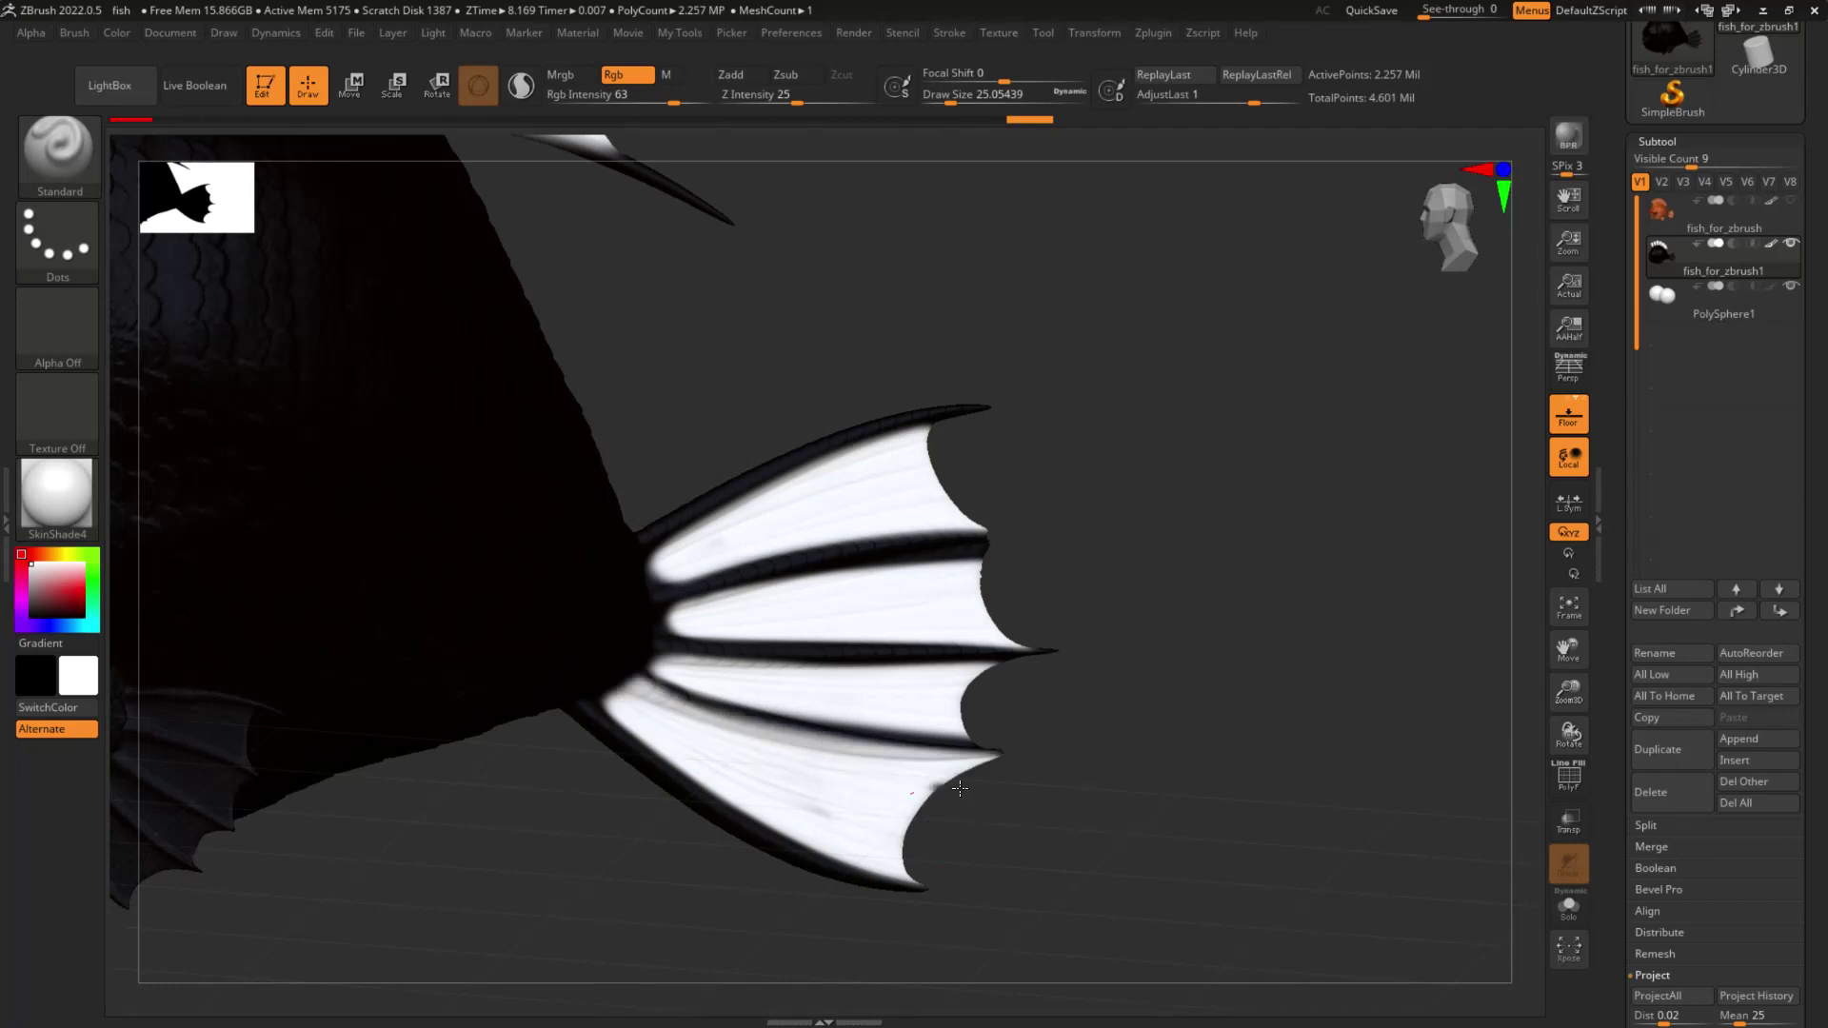
# Step: Paint the whole surface of the pectoral fin white up to its base
pyautogui.moveTo(1074, 817); pyautogui.dragTo(1151, 836)
pyautogui.moveTo(1022, 889); pyautogui.dragTo(991, 877)
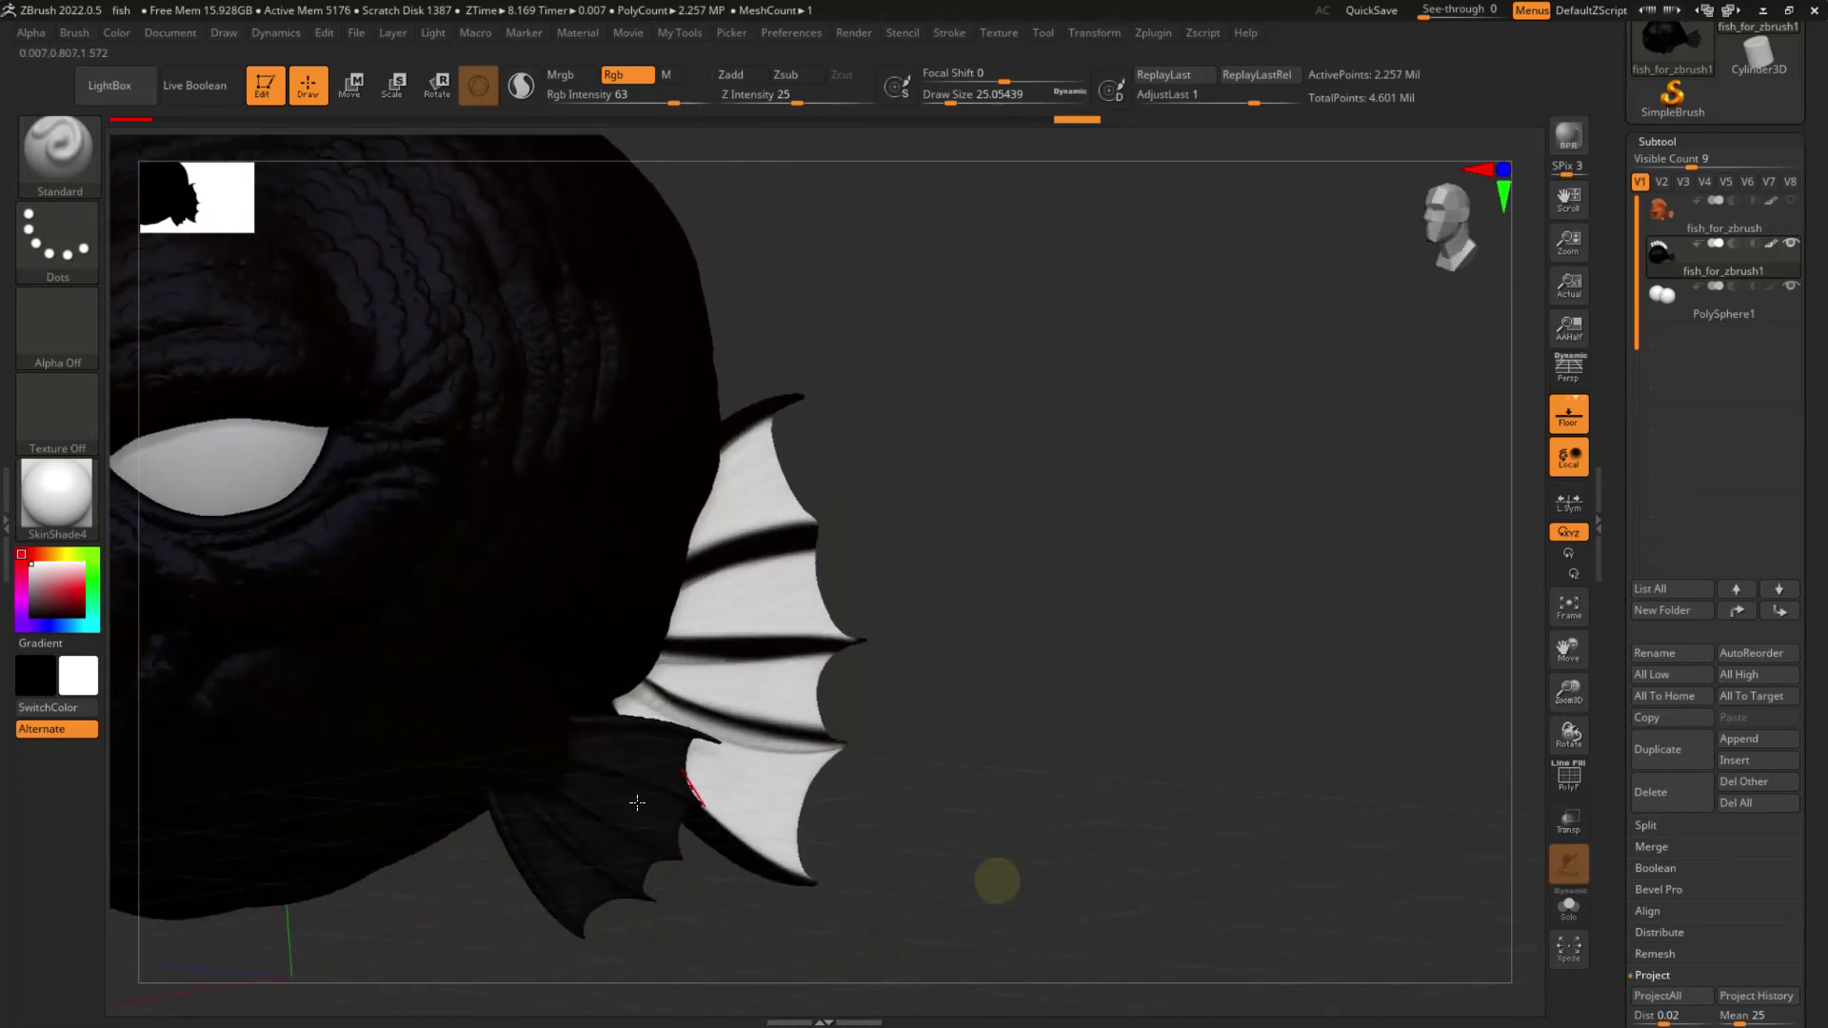
pyautogui.moveTo(522, 828)
pyautogui.mouseDown()
pyautogui.moveTo(604, 906)
pyautogui.moveTo(608, 884)
pyautogui.moveTo(658, 909)
pyautogui.moveTo(596, 838)
pyautogui.moveTo(680, 805)
pyautogui.moveTo(593, 748)
pyautogui.moveTo(674, 783)
pyautogui.moveTo(628, 808)
pyautogui.moveTo(617, 870)
pyautogui.moveTo(657, 848)
pyautogui.mouseUp()
pyautogui.moveTo(709, 900)
pyautogui.mouseDown()
pyautogui.moveTo(620, 845)
pyautogui.moveTo(636, 935)
pyautogui.mouseUp()
pyautogui.moveTo(667, 762)
pyautogui.mouseDown()
pyautogui.moveTo(688, 812)
pyautogui.moveTo(620, 865)
pyautogui.moveTo(704, 753)
pyautogui.moveTo(686, 740)
pyautogui.moveTo(716, 890)
pyautogui.moveTo(773, 912)
pyautogui.moveTo(771, 734)
pyautogui.moveTo(819, 838)
pyautogui.mouseUp()
pyautogui.moveTo(838, 845)
pyautogui.mouseDown()
pyautogui.moveTo(874, 885)
pyautogui.moveTo(980, 861)
pyautogui.mouseUp()
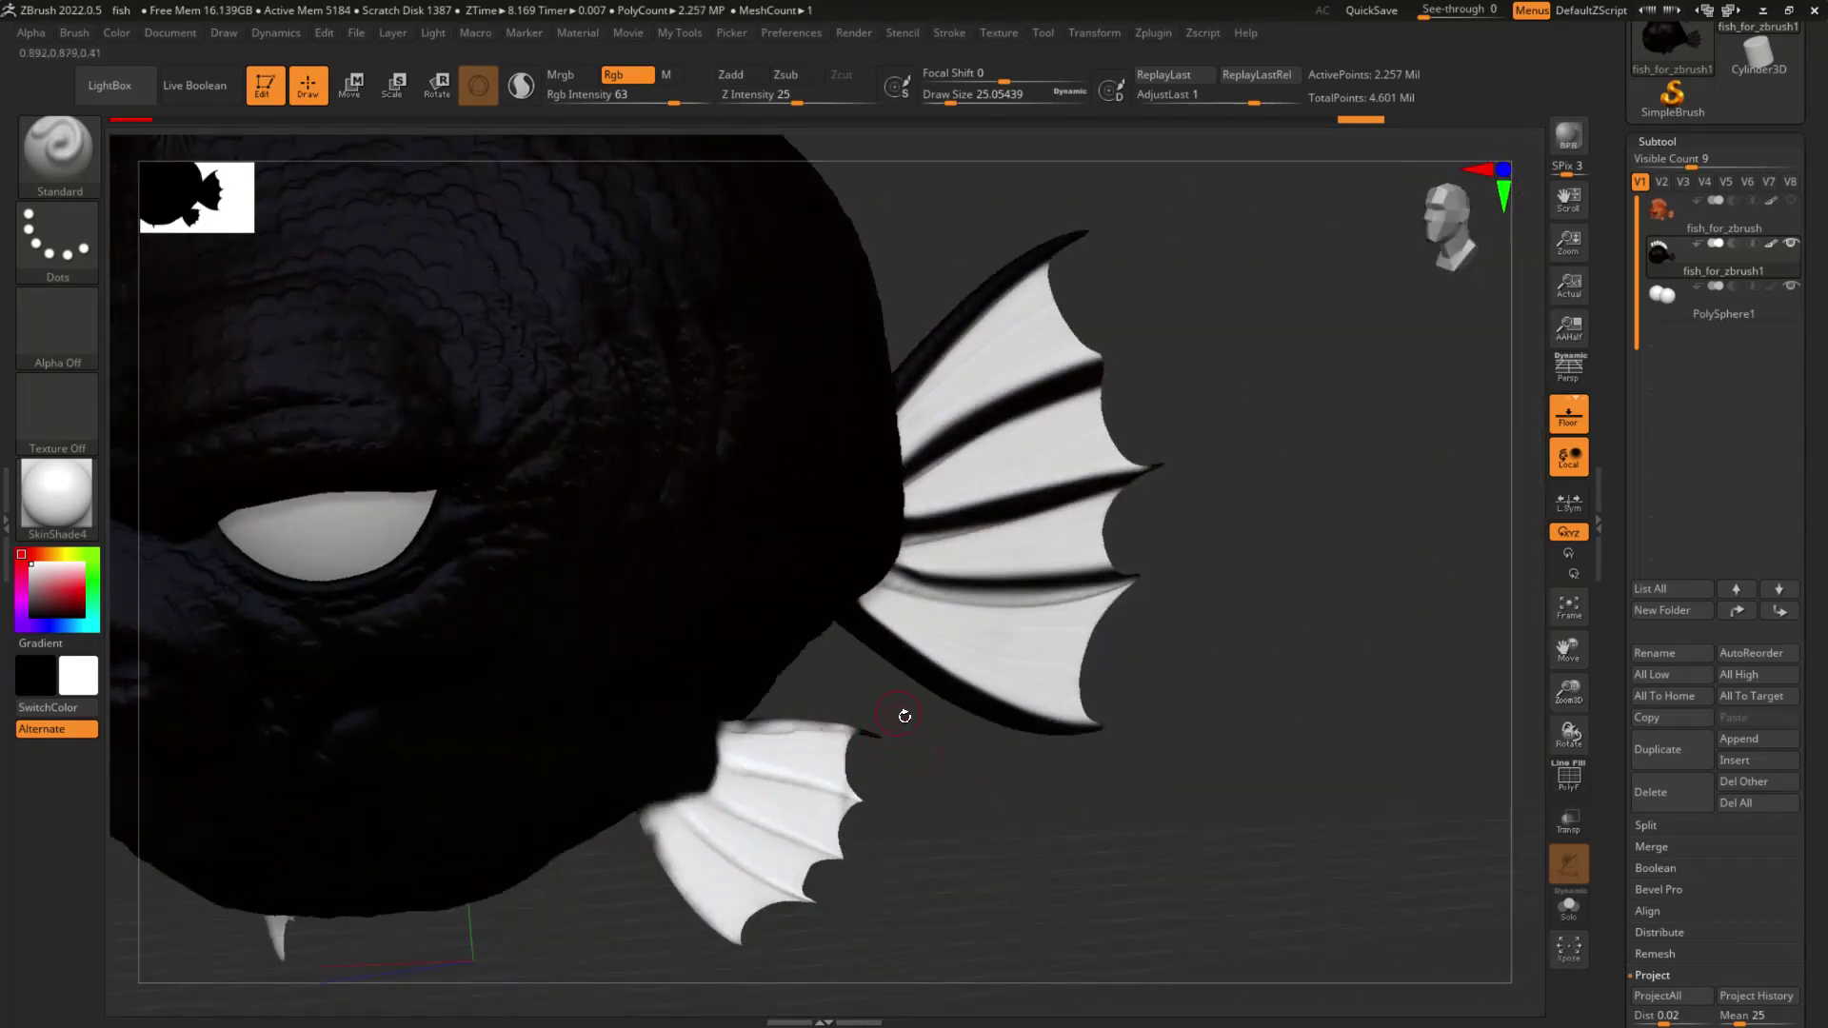
# Step: Choose a dark grey and paint it along the spines of the dorsal fin
pyautogui.moveTo(904, 716); pyautogui.dragTo(874, 816, button='right')
pyautogui.keyDown('ctrl'); pyautogui.moveTo(963, 755); pyautogui.dragTo(895, 610, button='right'); pyautogui.keyUp('ctrl')
pyautogui.moveTo(333, 542)
pyautogui.mouseDown(button='right')
pyautogui.moveTo(403, 572)
pyautogui.moveTo(505, 729)
pyautogui.moveTo(625, 648)
pyautogui.moveTo(902, 845)
pyautogui.mouseUp(button='right')
pyautogui.moveTo(362, 752)
pyautogui.mouseDown(button='right')
pyautogui.moveTo(400, 780)
pyautogui.moveTo(506, 698)
pyautogui.mouseUp(button='right')
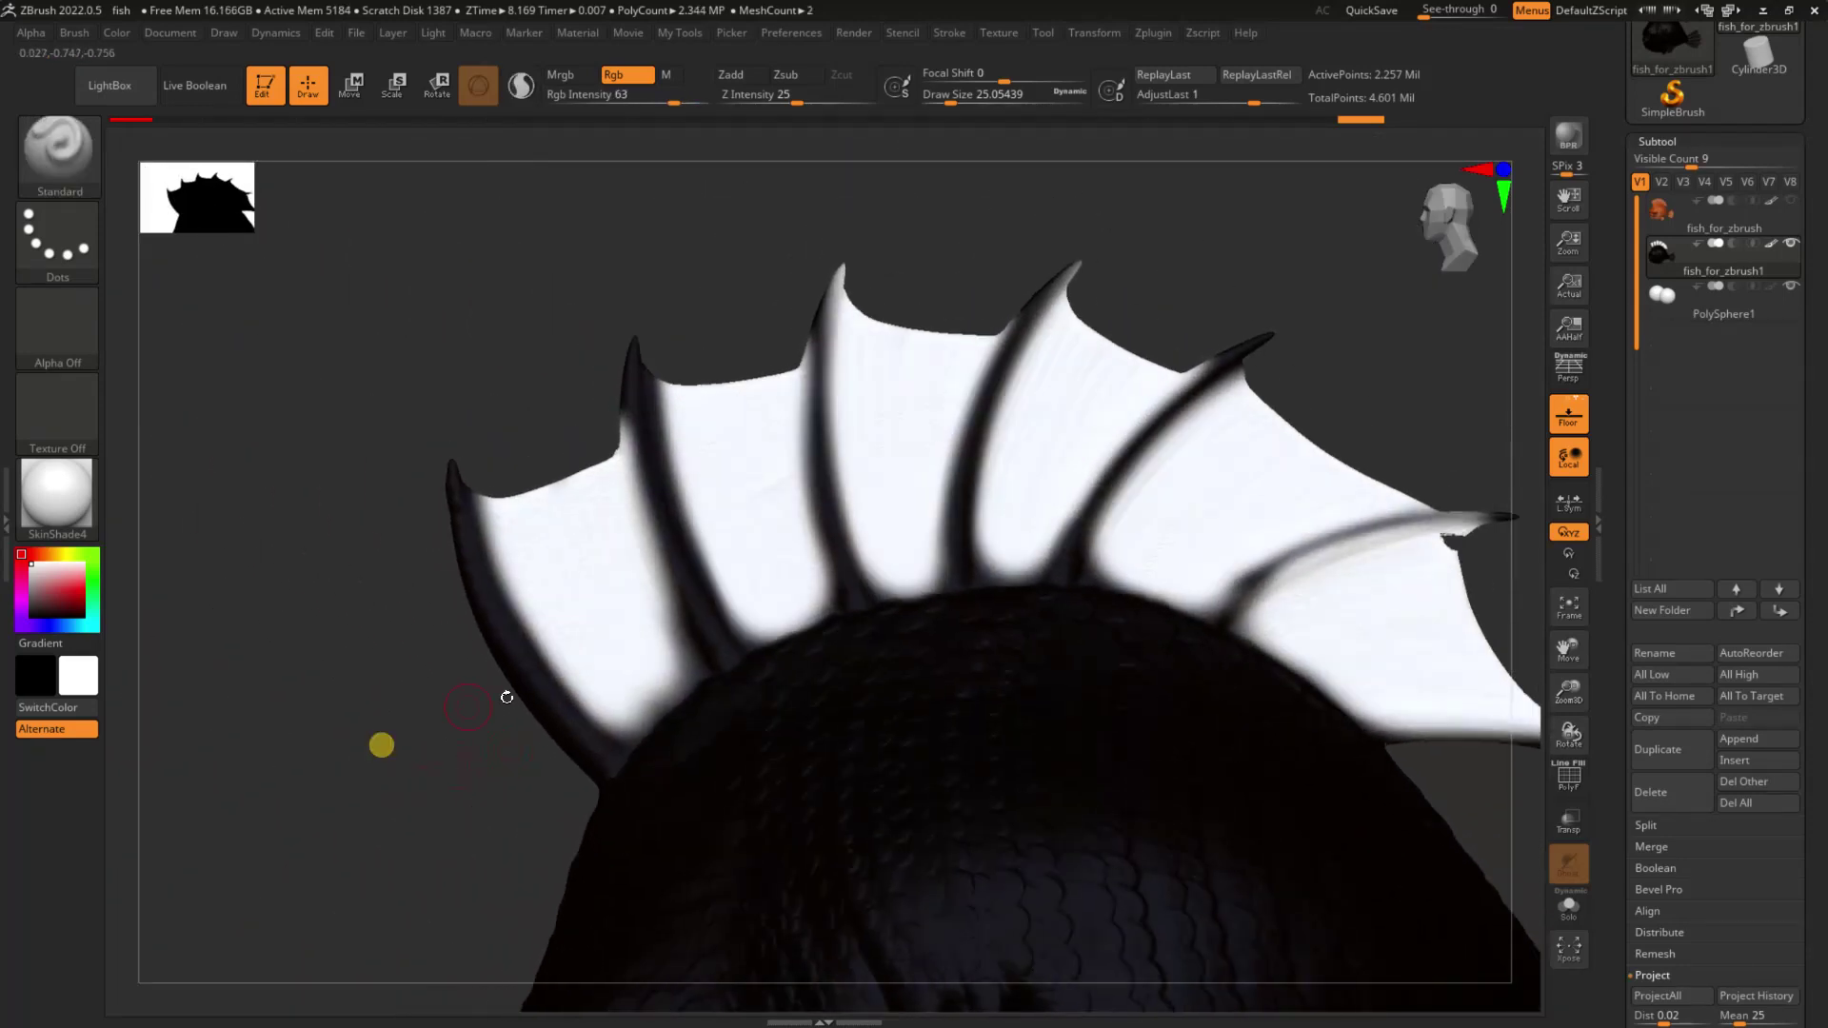
pyautogui.click(27, 583)
pyautogui.moveTo(23, 590); pyautogui.dragTo(20, 603)
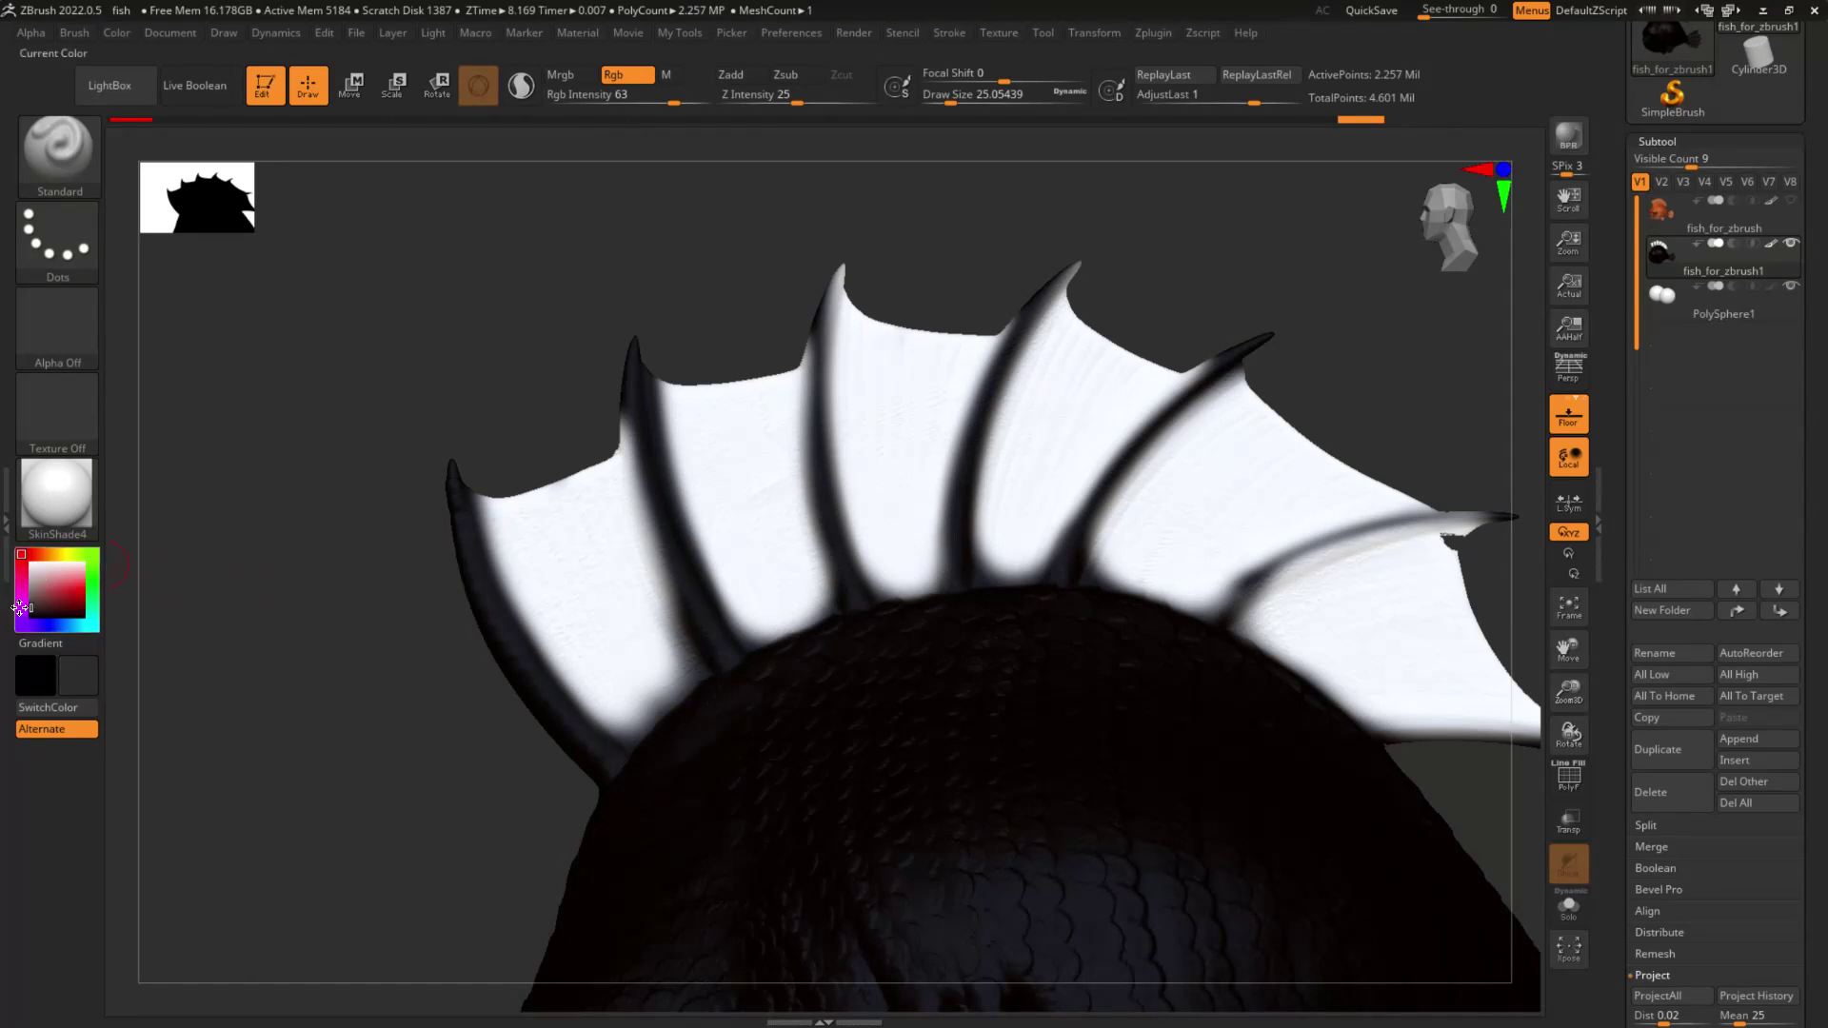
pyautogui.moveTo(455, 469)
pyautogui.mouseDown()
pyautogui.moveTo(476, 571)
pyautogui.moveTo(563, 727)
pyautogui.mouseUp()
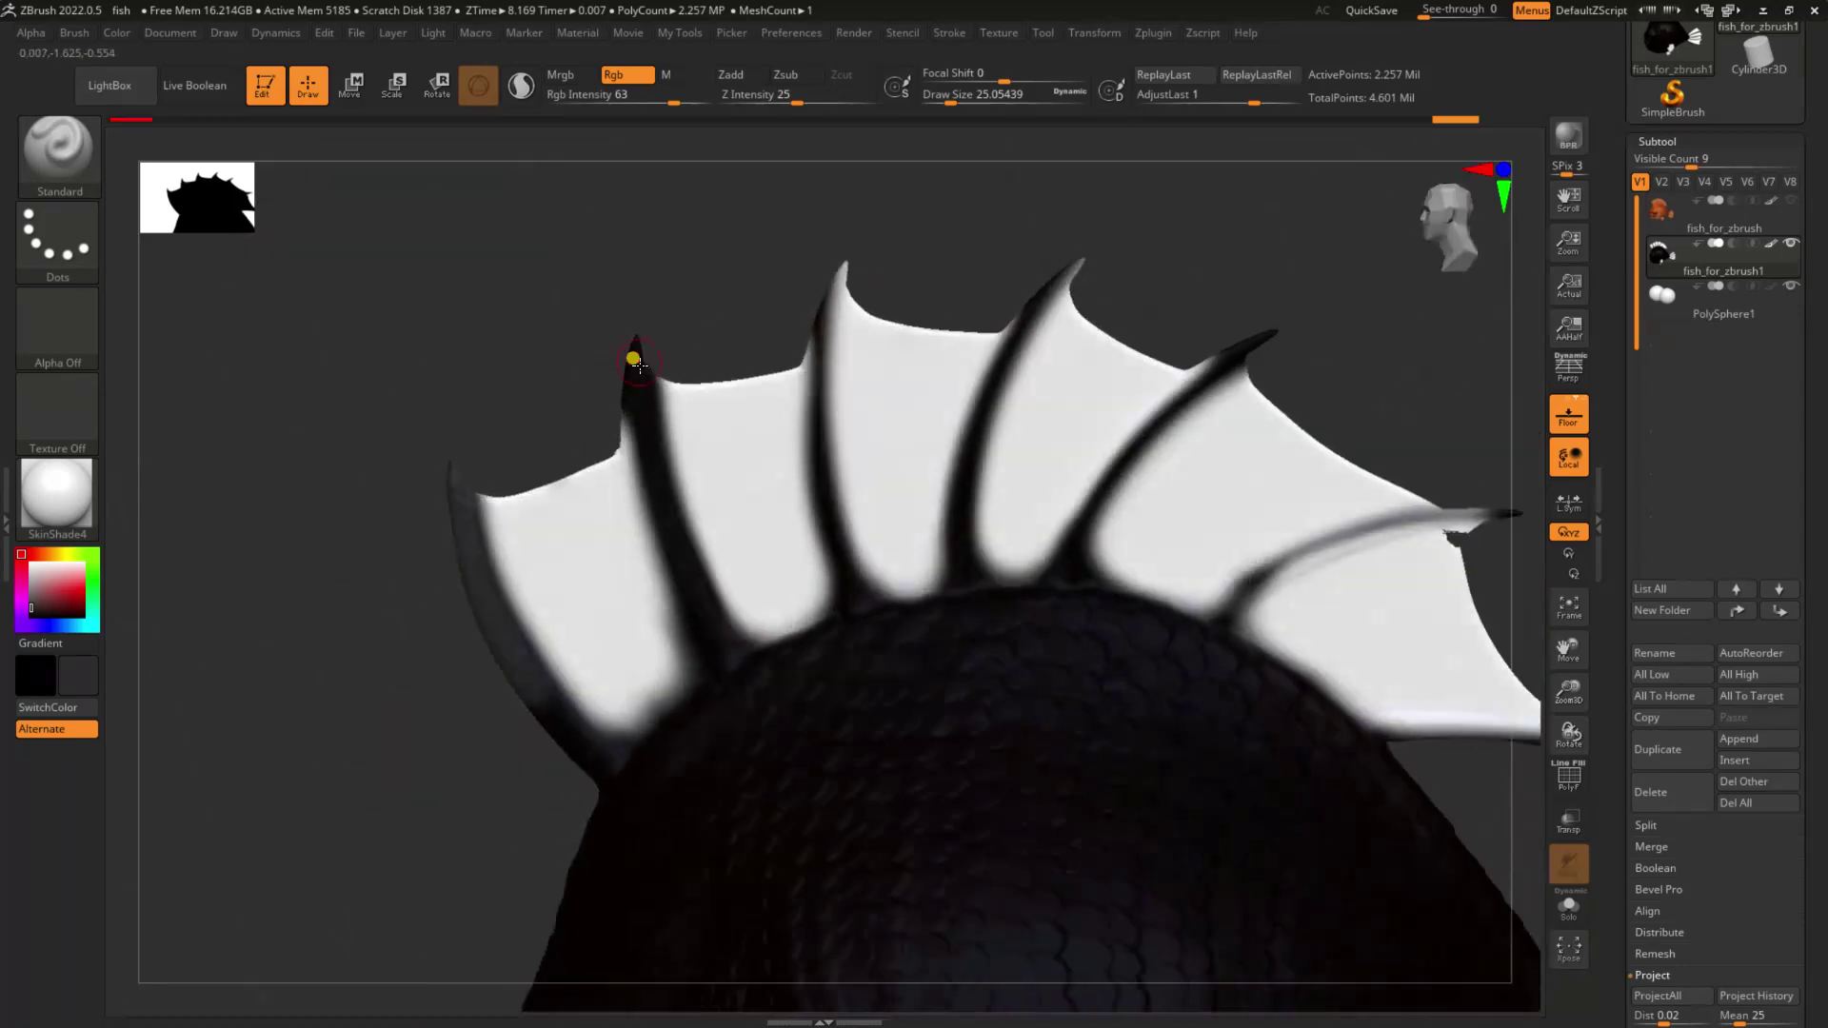
pyautogui.moveTo(638, 365)
pyautogui.mouseDown()
pyautogui.moveTo(690, 619)
pyautogui.moveTo(716, 632)
pyautogui.mouseUp()
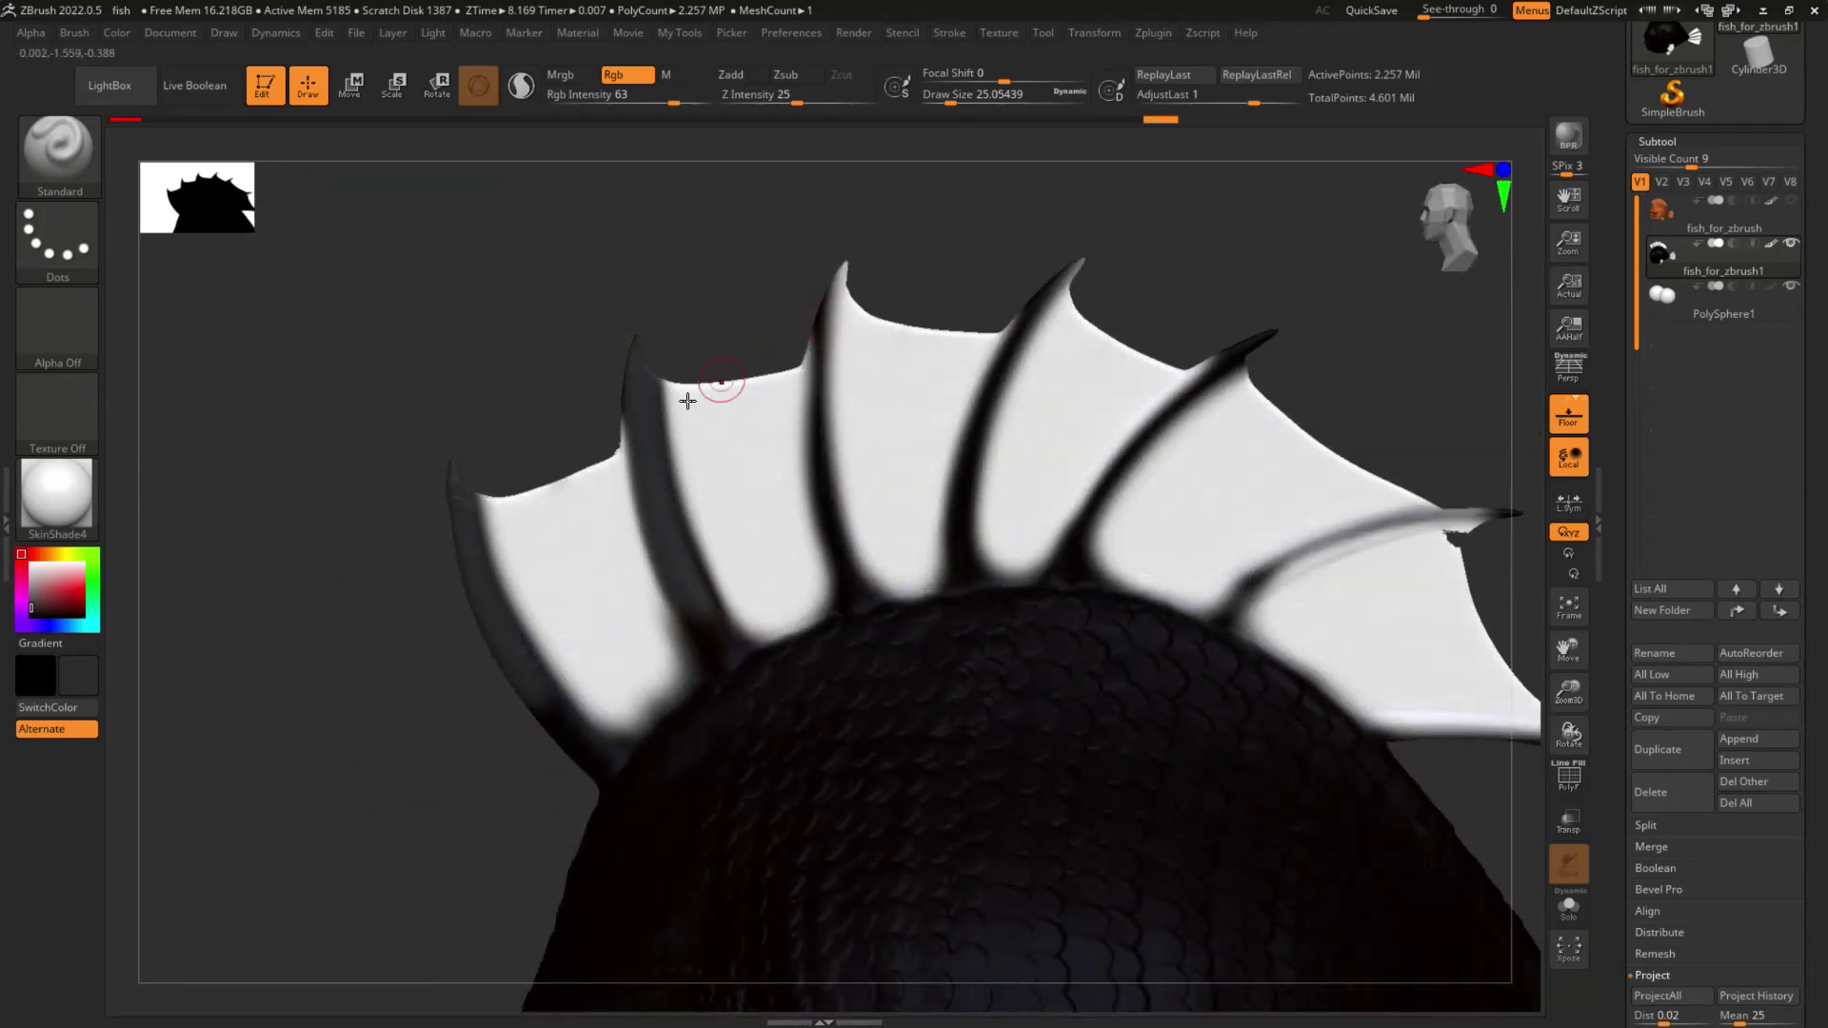
pyautogui.moveTo(845, 573)
pyautogui.mouseDown()
pyautogui.moveTo(823, 352)
pyautogui.moveTo(845, 564)
pyautogui.mouseUp()
pyautogui.moveTo(960, 579)
pyautogui.mouseDown()
pyautogui.moveTo(960, 474)
pyautogui.moveTo(1068, 276)
pyautogui.moveTo(960, 573)
pyautogui.mouseUp()
pyautogui.moveTo(1076, 555)
pyautogui.mouseDown()
pyautogui.moveTo(1196, 377)
pyautogui.moveTo(1067, 599)
pyautogui.mouseUp()
pyautogui.keyDown('alt'); pyautogui.moveTo(1371, 580); pyautogui.dragTo(1029, 467, button='right'); pyautogui.keyUp('alt')
pyautogui.moveTo(901, 492)
pyautogui.mouseDown()
pyautogui.moveTo(1086, 408)
pyautogui.moveTo(907, 505)
pyautogui.mouseUp()
# Step: Paint the tail fin's rays dark grey, reducing the draw size to about 16 for the middle and lower rays
pyautogui.moveTo(1468, 706); pyautogui.dragTo(912, 378)
pyautogui.moveTo(869, 664)
pyautogui.mouseDown()
pyautogui.moveTo(1006, 541)
pyautogui.moveTo(1314, 473)
pyautogui.mouseUp()
pyautogui.moveTo(861, 660)
pyautogui.mouseDown()
pyautogui.moveTo(994, 539)
pyautogui.moveTo(1286, 456)
pyautogui.mouseUp()
pyautogui.moveTo(903, 731); pyautogui.dragTo(1342, 615)
pyautogui.press('s')
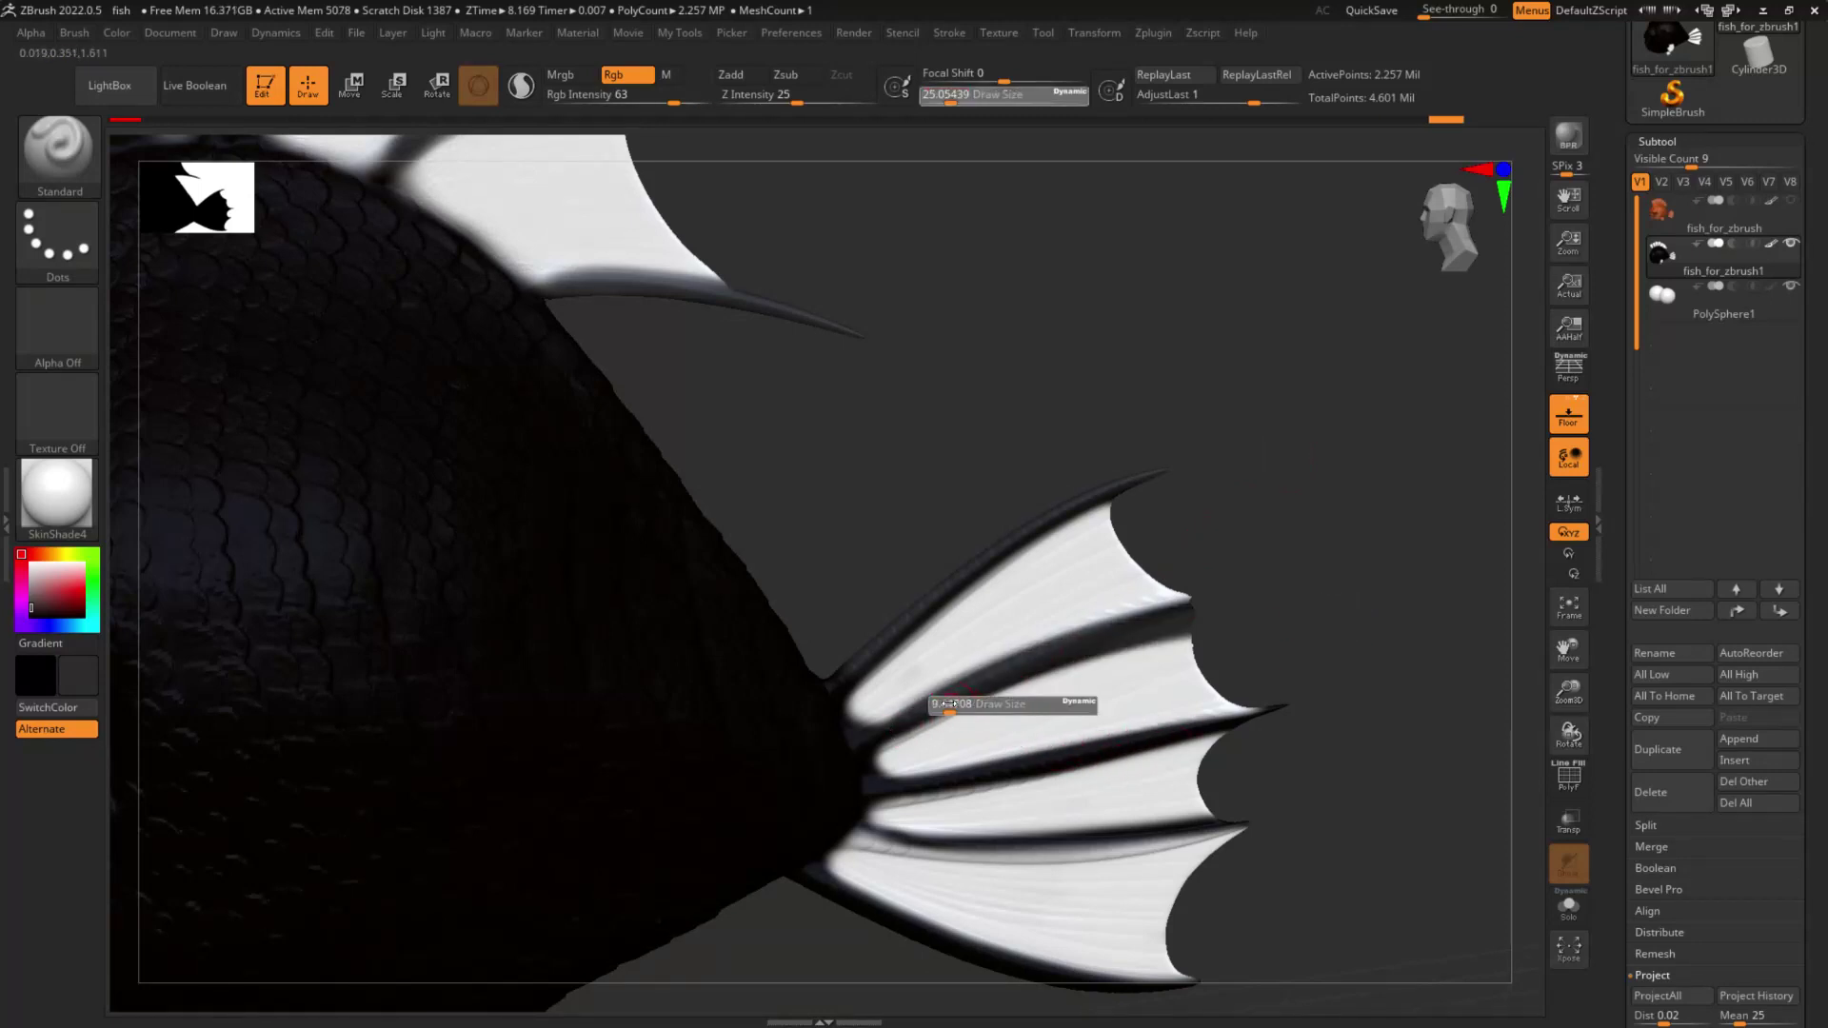
pyautogui.moveTo(957, 705); pyautogui.dragTo(945, 705)
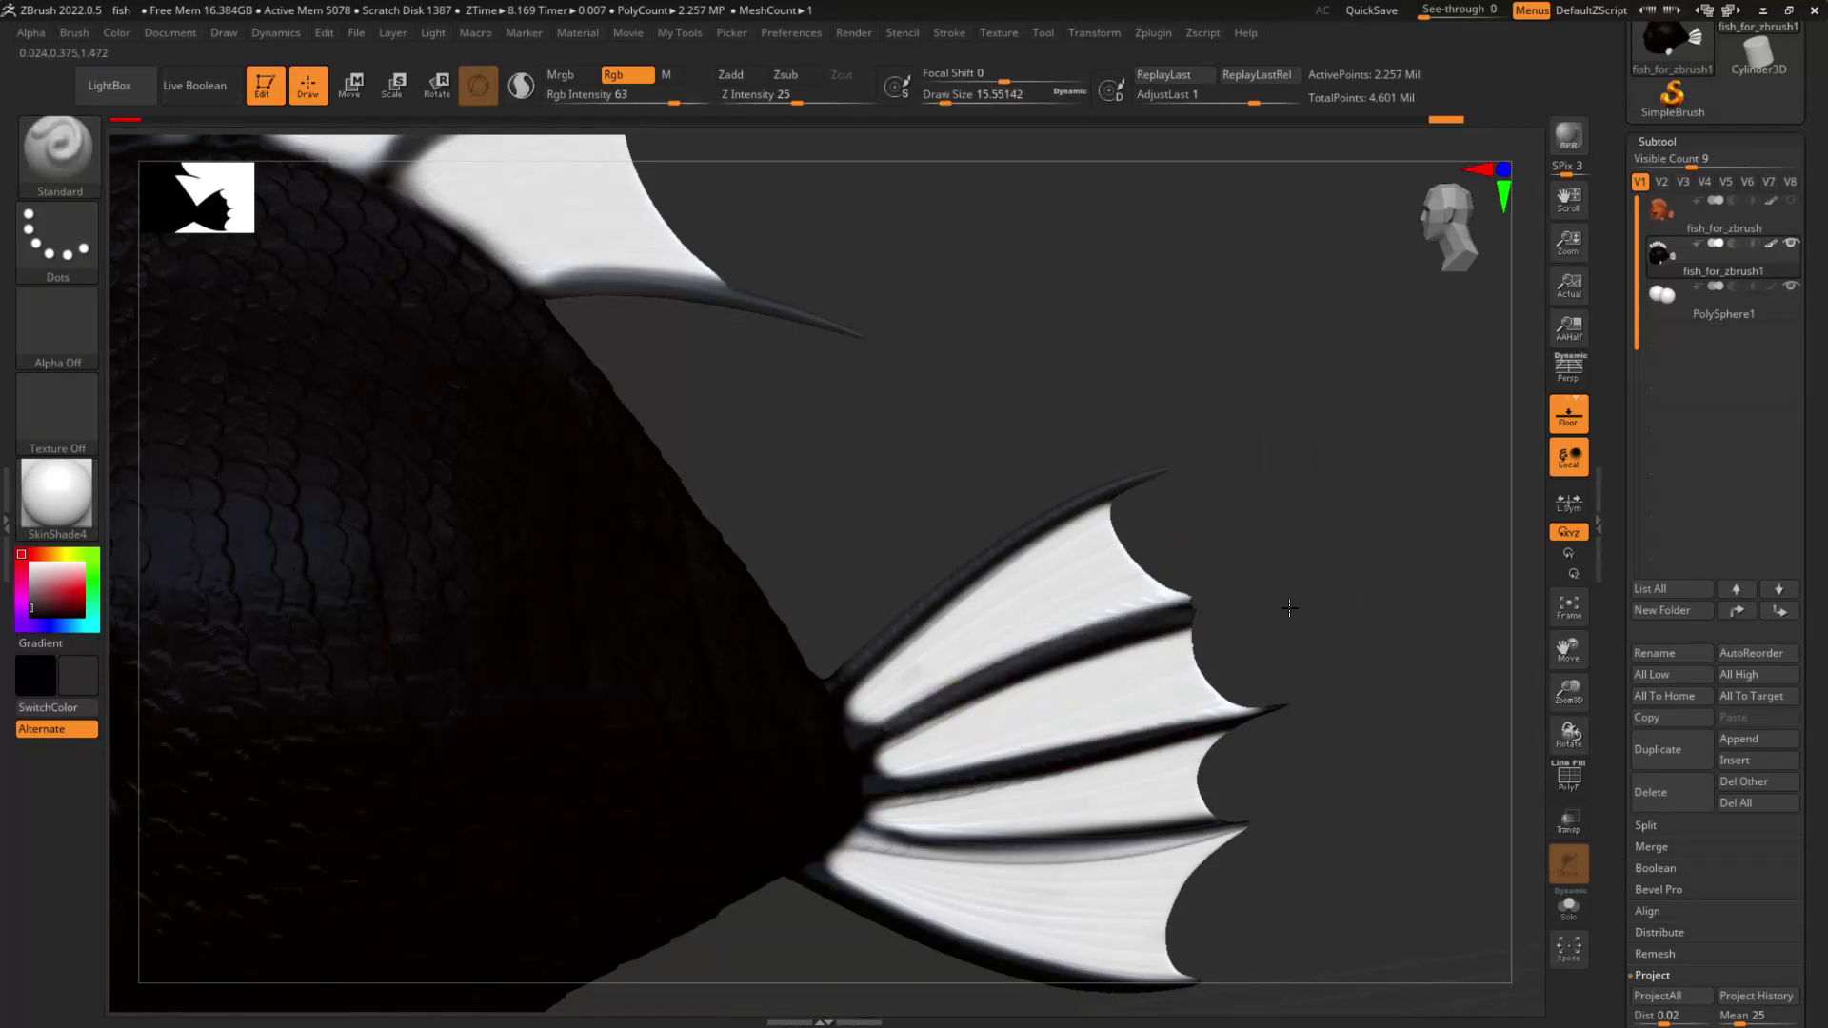
pyautogui.moveTo(933, 780)
pyautogui.mouseDown()
pyautogui.moveTo(1251, 731)
pyautogui.moveTo(1194, 731)
pyautogui.mouseUp()
pyautogui.moveTo(888, 843)
pyautogui.mouseDown()
pyautogui.moveTo(865, 840)
pyautogui.moveTo(1339, 814)
pyautogui.mouseUp()
pyautogui.keyDown('alt'); pyautogui.moveTo(1105, 752); pyautogui.dragTo(996, 582, button='right'); pyautogui.keyUp('alt')
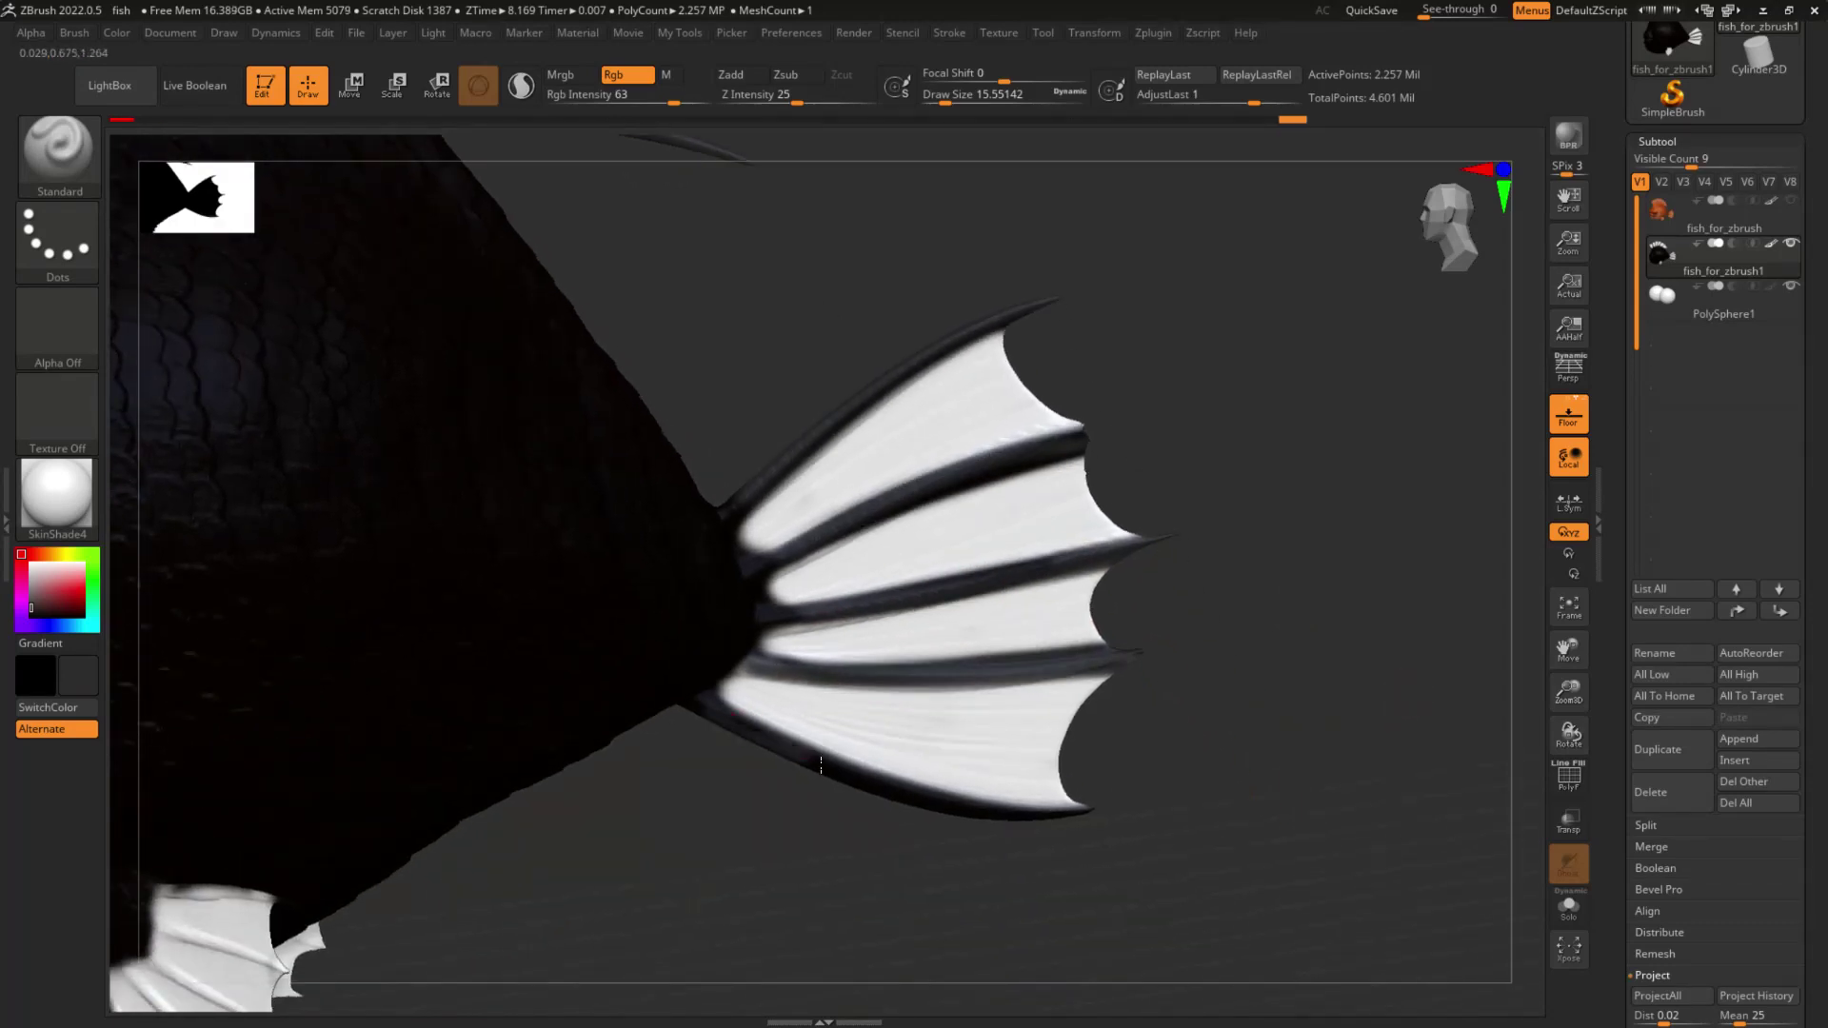
# Step: Paint thin dark grey lines along the rays of the pectoral fin
pyautogui.moveTo(1129, 808); pyautogui.dragTo(931, 902, button='right')
pyautogui.keyDown('alt'); pyautogui.moveTo(952, 811); pyautogui.dragTo(981, 581, button='right'); pyautogui.keyUp('alt')
pyautogui.moveTo(981, 581); pyautogui.dragTo(739, 747, button='right')
pyautogui.moveTo(613, 823); pyautogui.dragTo(655, 839)
pyautogui.moveTo(477, 855); pyautogui.dragTo(504, 855)
pyautogui.moveTo(608, 883); pyautogui.dragTo(611, 885)
pyautogui.moveTo(470, 882); pyautogui.dragTo(524, 916)
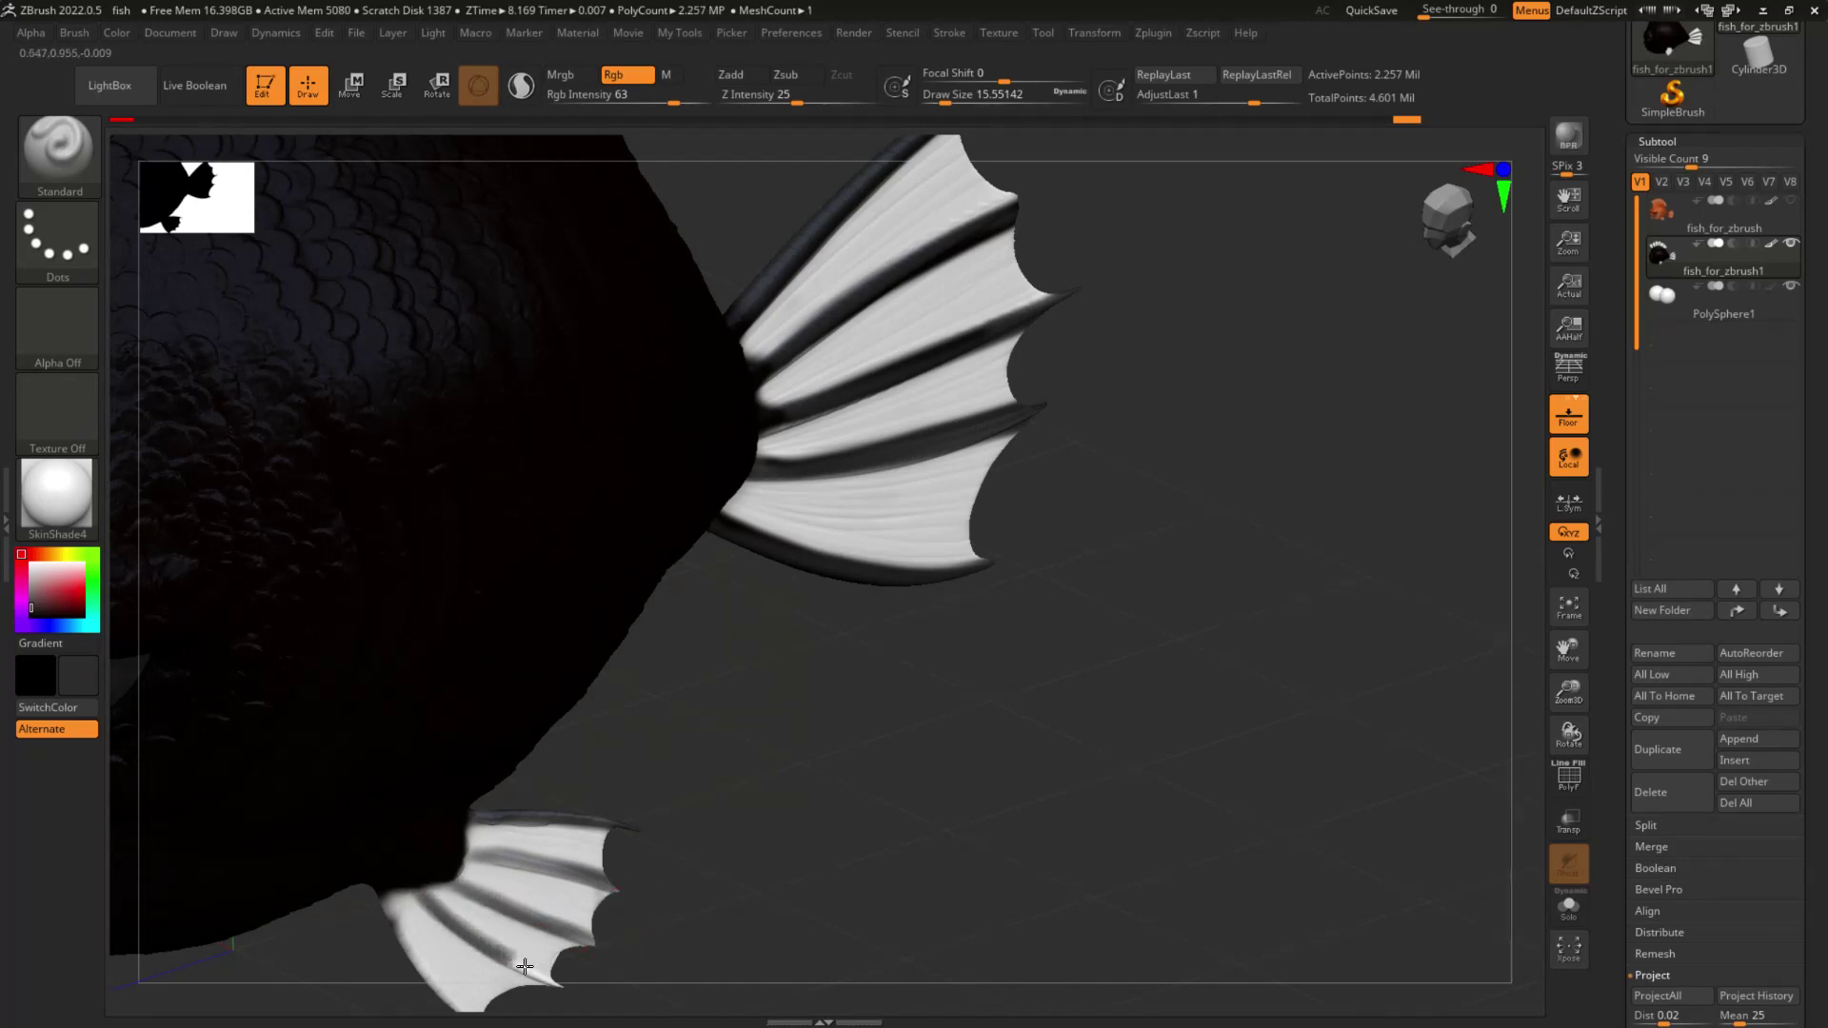
# Step: Continue the dark grey ray lines on the pectoral fin from the opposite side of the fish
pyautogui.keyDown('alt'); pyautogui.moveTo(608, 866); pyautogui.dragTo(845, 629); pyautogui.keyUp('alt')
pyautogui.moveTo(645, 914); pyautogui.dragTo(885, 792)
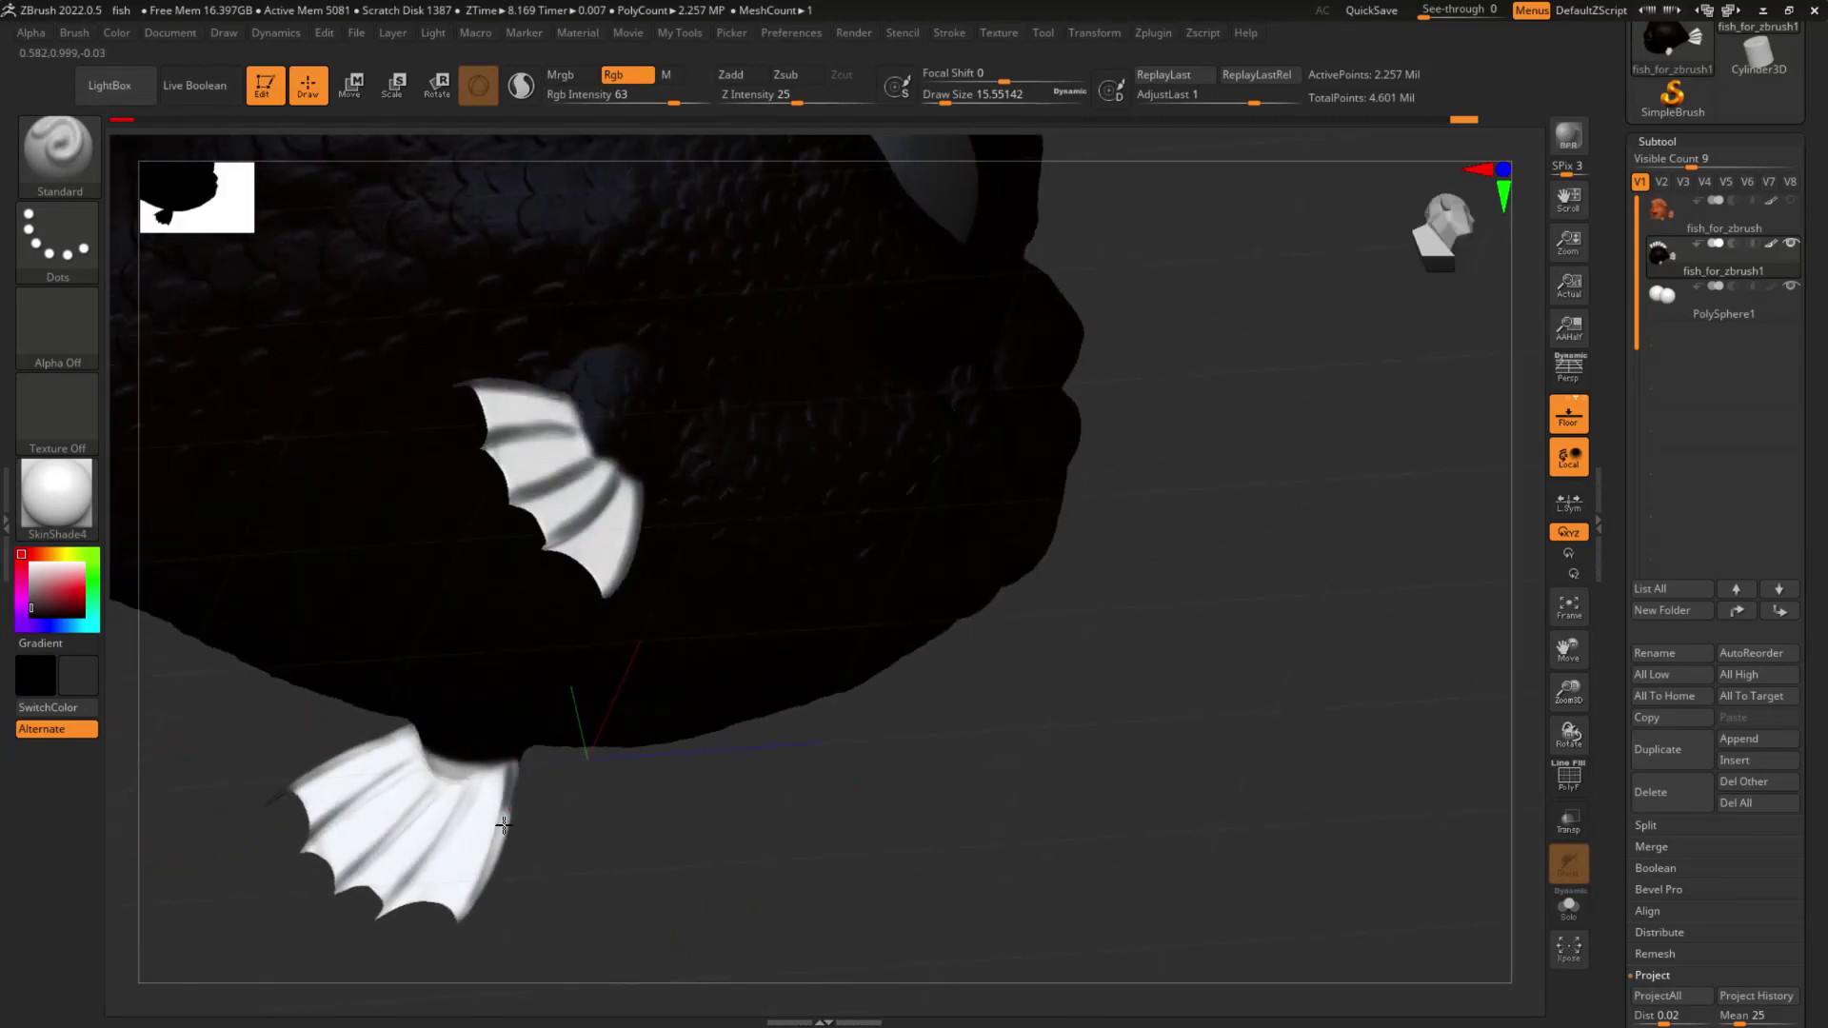
pyautogui.moveTo(441, 832)
pyautogui.mouseDown()
pyautogui.moveTo(466, 776)
pyautogui.moveTo(376, 906)
pyautogui.mouseUp()
pyautogui.moveTo(452, 762)
pyautogui.mouseDown()
pyautogui.moveTo(329, 898)
pyautogui.moveTo(384, 777)
pyautogui.moveTo(288, 864)
pyautogui.mouseUp()
pyautogui.moveTo(417, 726); pyautogui.dragTo(278, 803)
pyautogui.moveTo(621, 810); pyautogui.dragTo(585, 923)
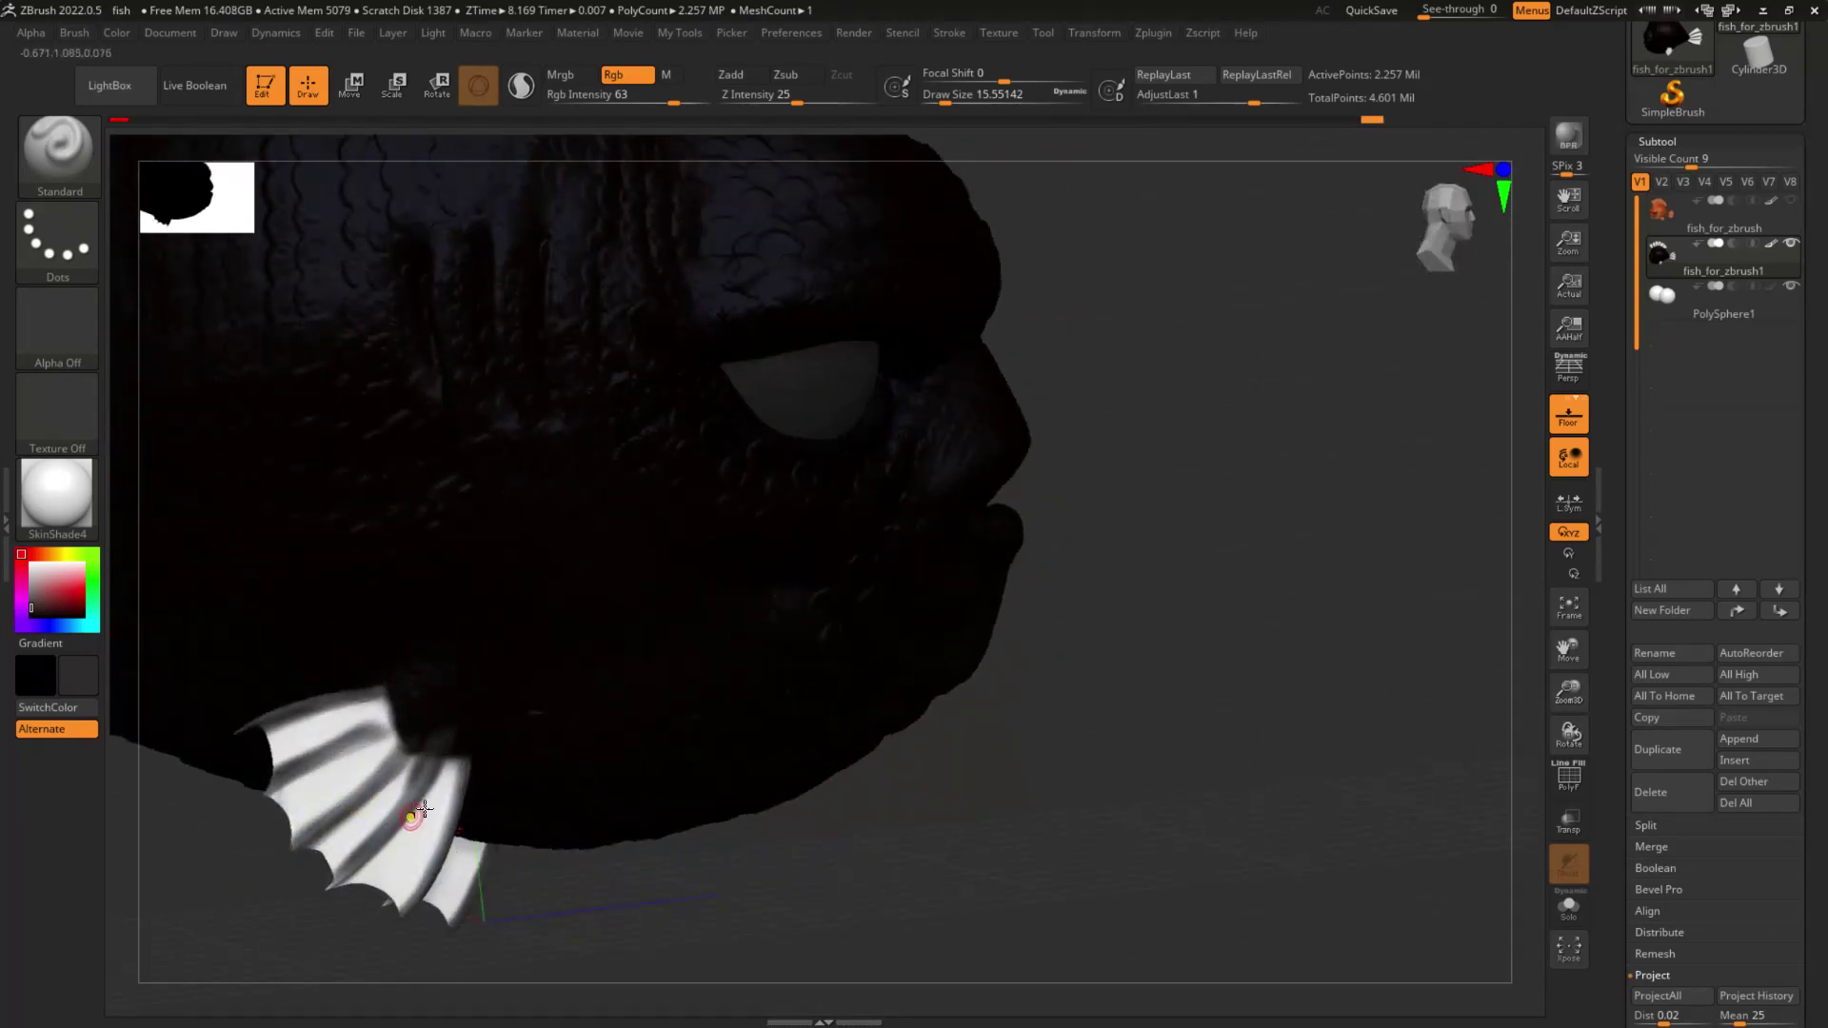
# Step: Sample the body's near-black colour and darken the pectoral fin's base and the start of its rays
pyautogui.moveTo(428, 697); pyautogui.dragTo(411, 702)
pyautogui.press('c')
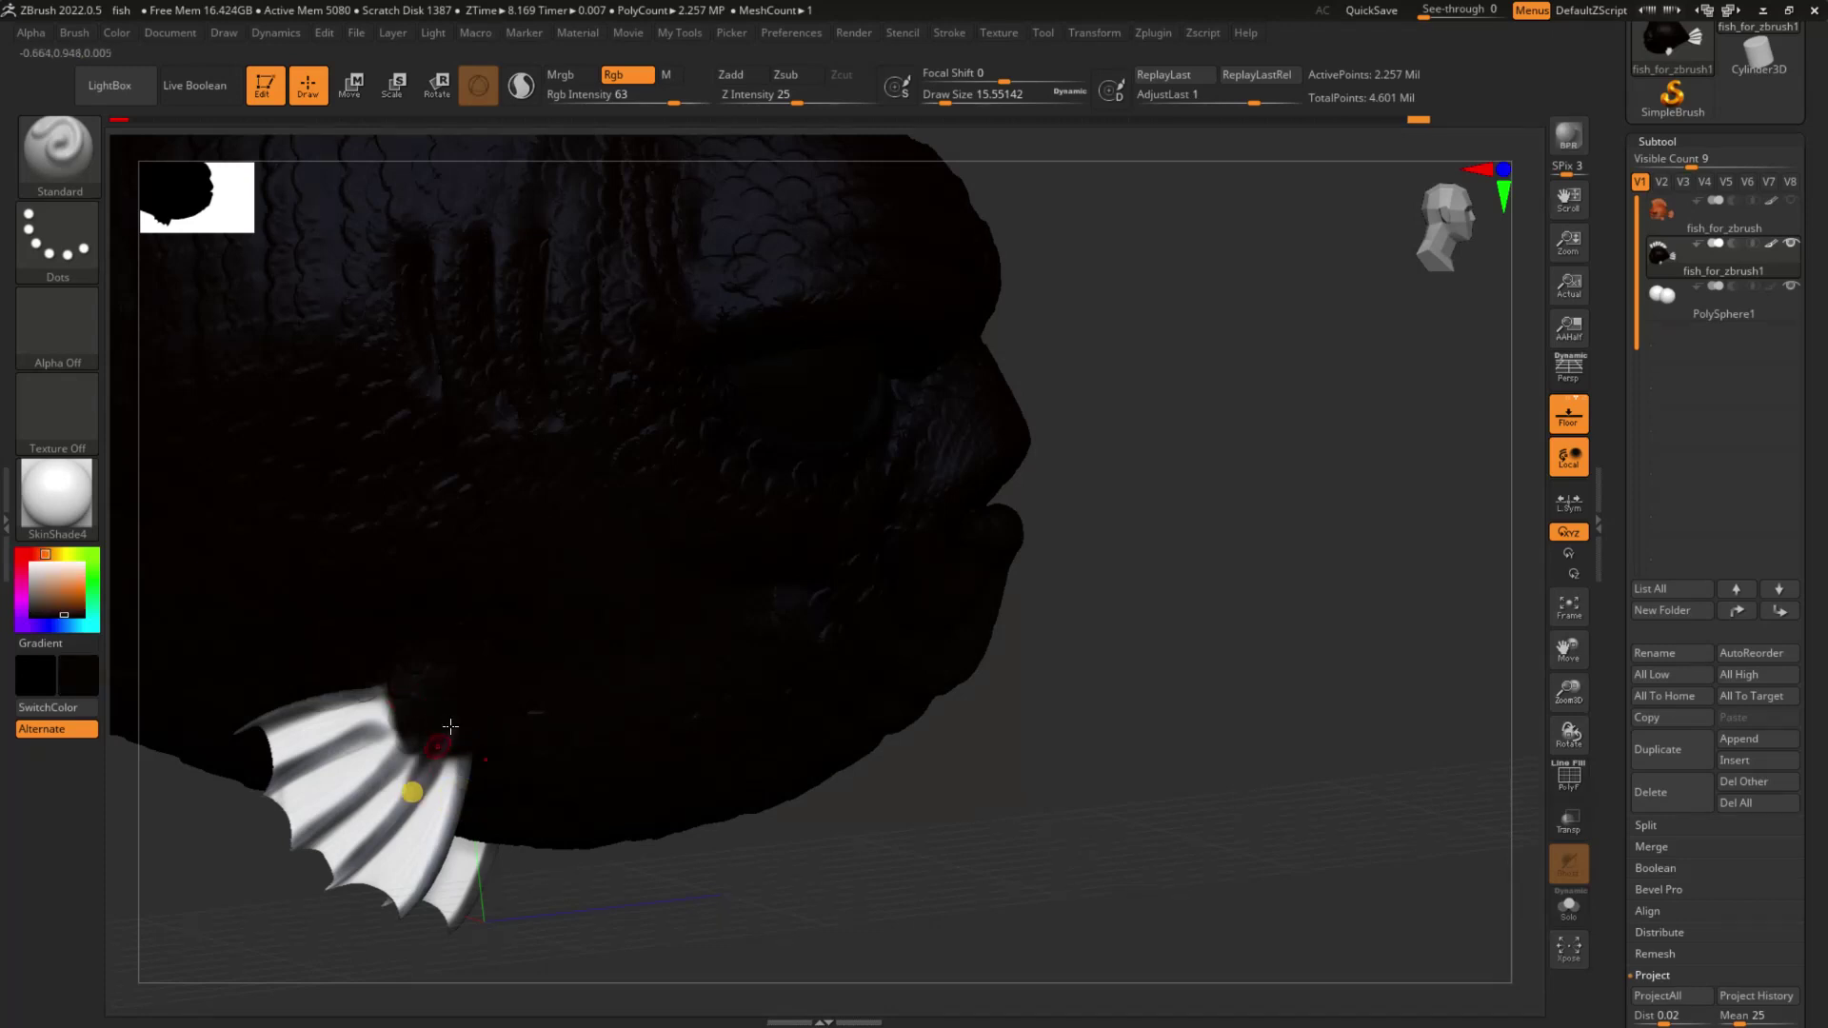
pyautogui.moveTo(418, 797); pyautogui.dragTo(388, 828)
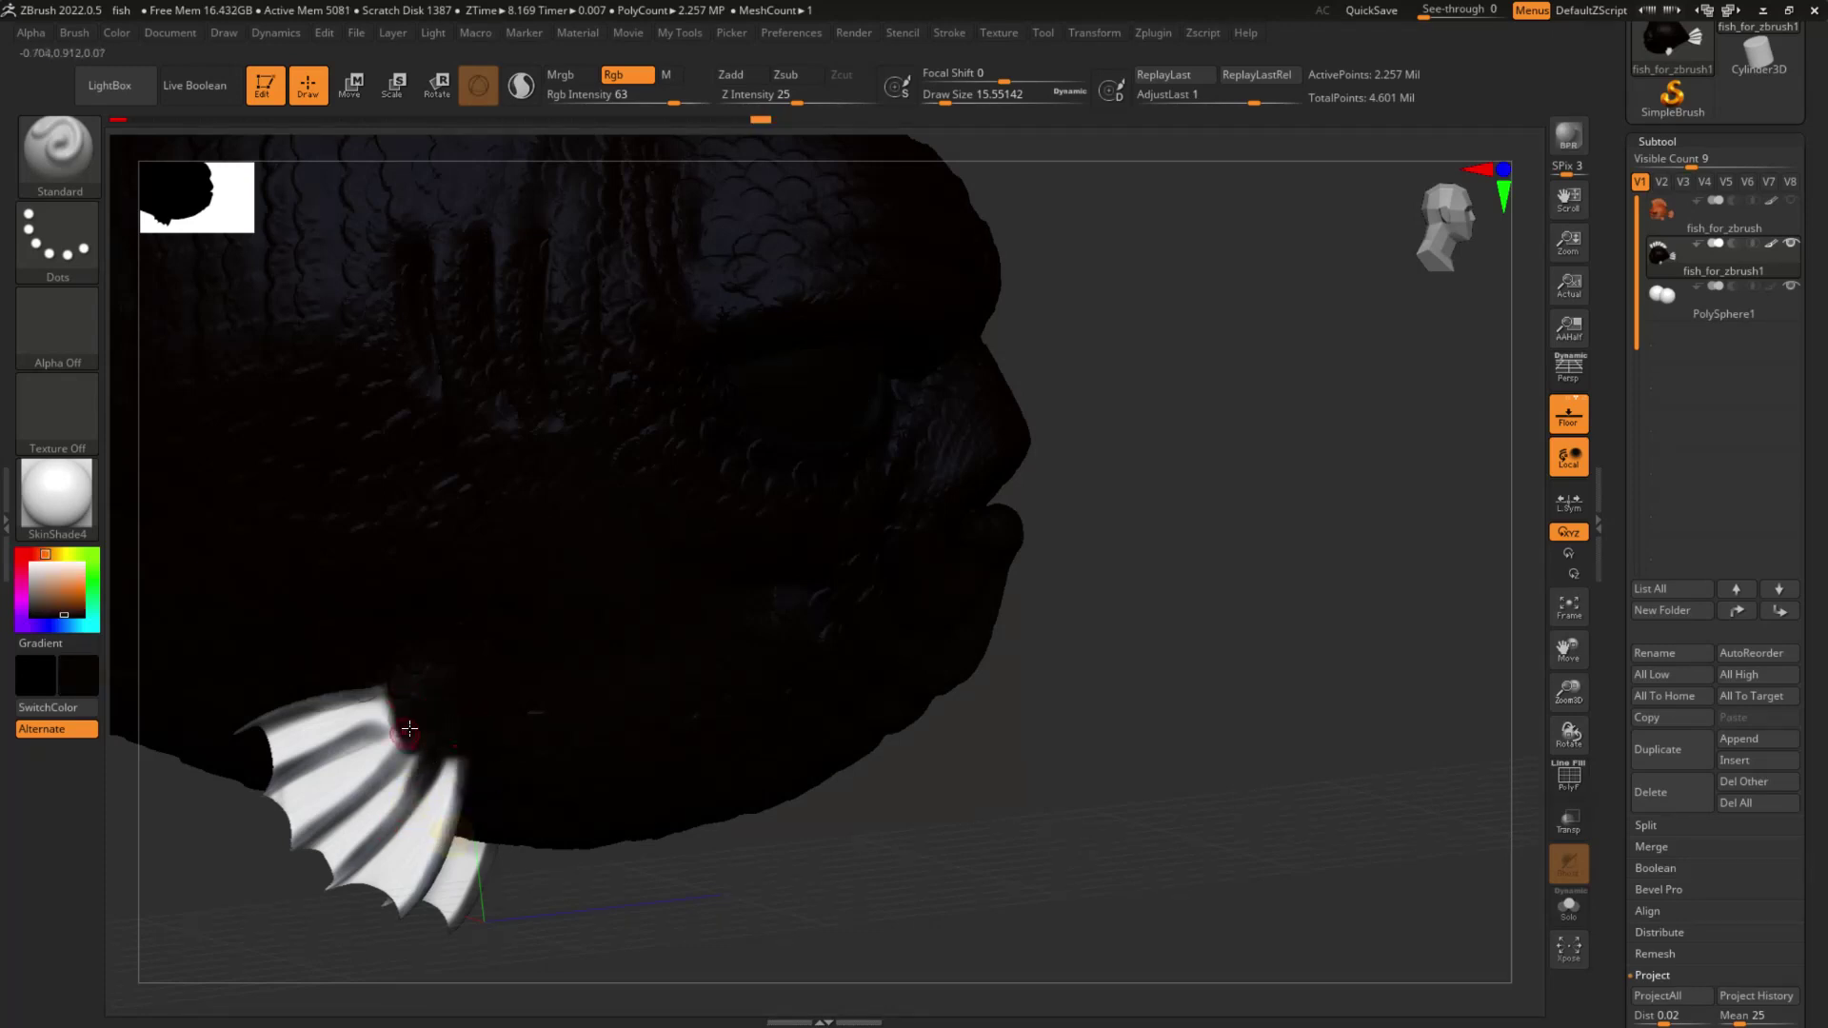
pyautogui.moveTo(295, 772); pyautogui.dragTo(391, 716)
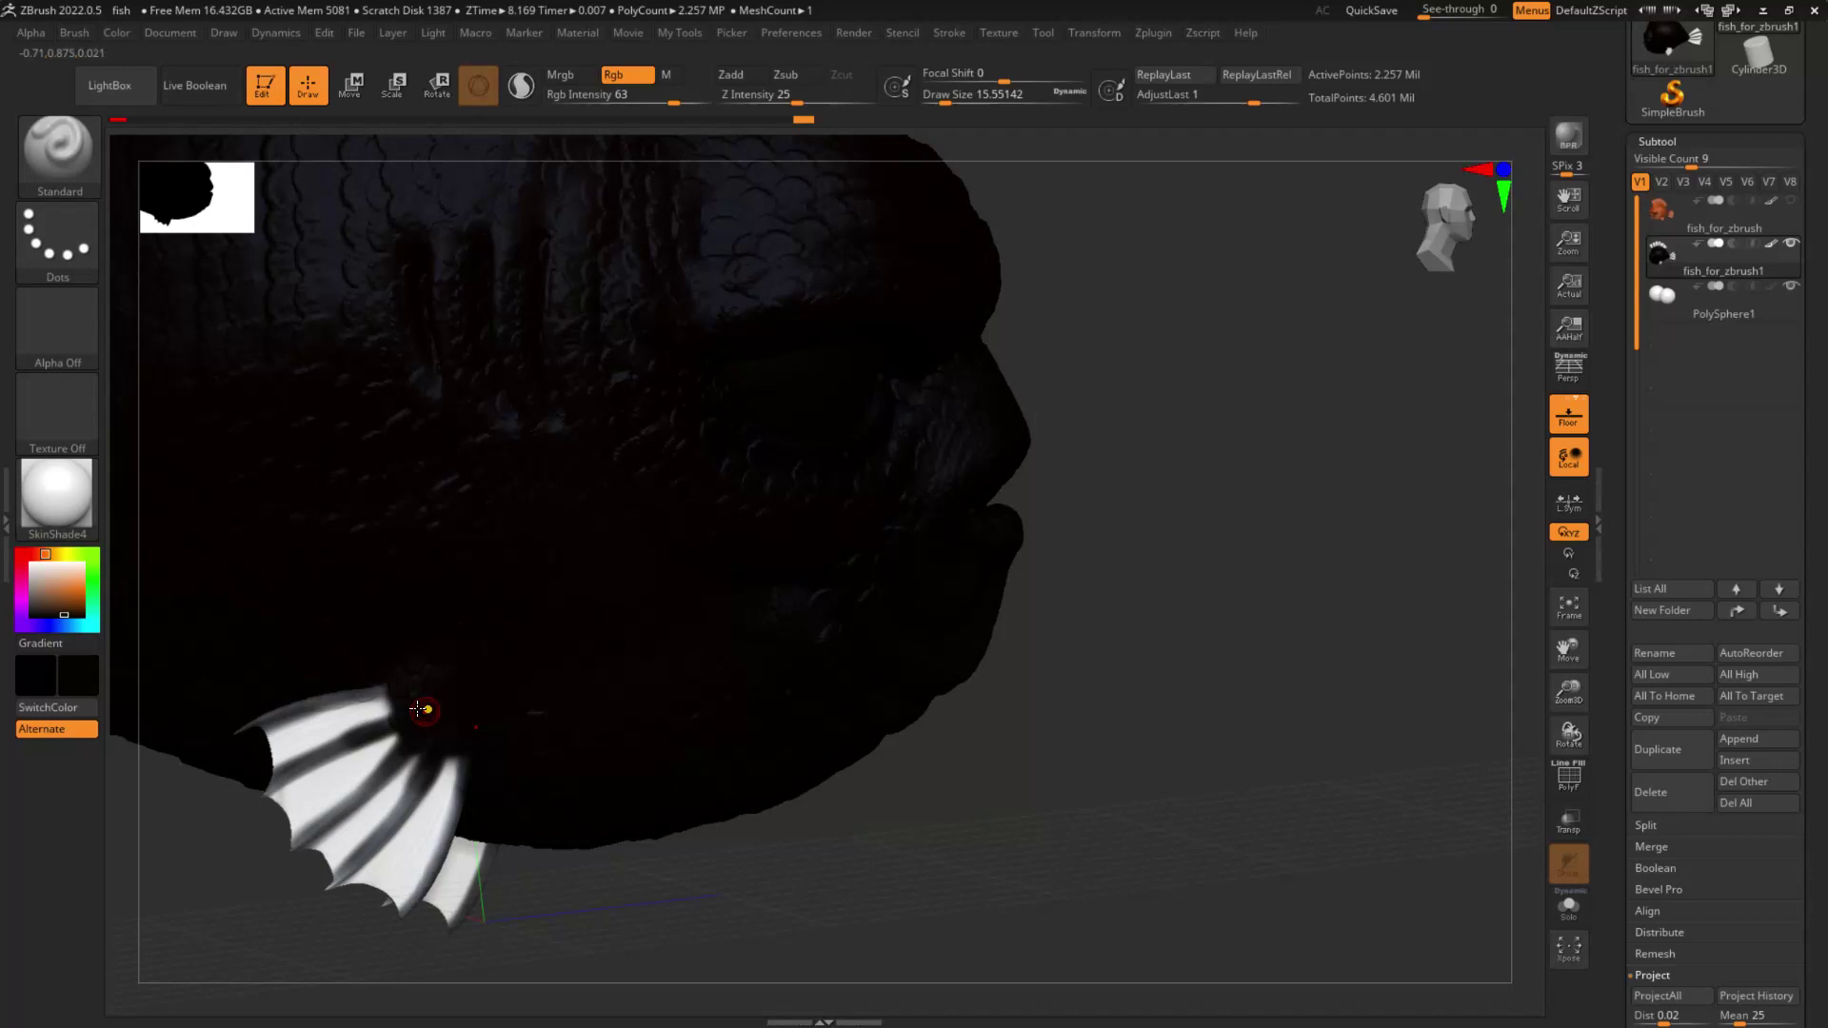
pyautogui.click(463, 690)
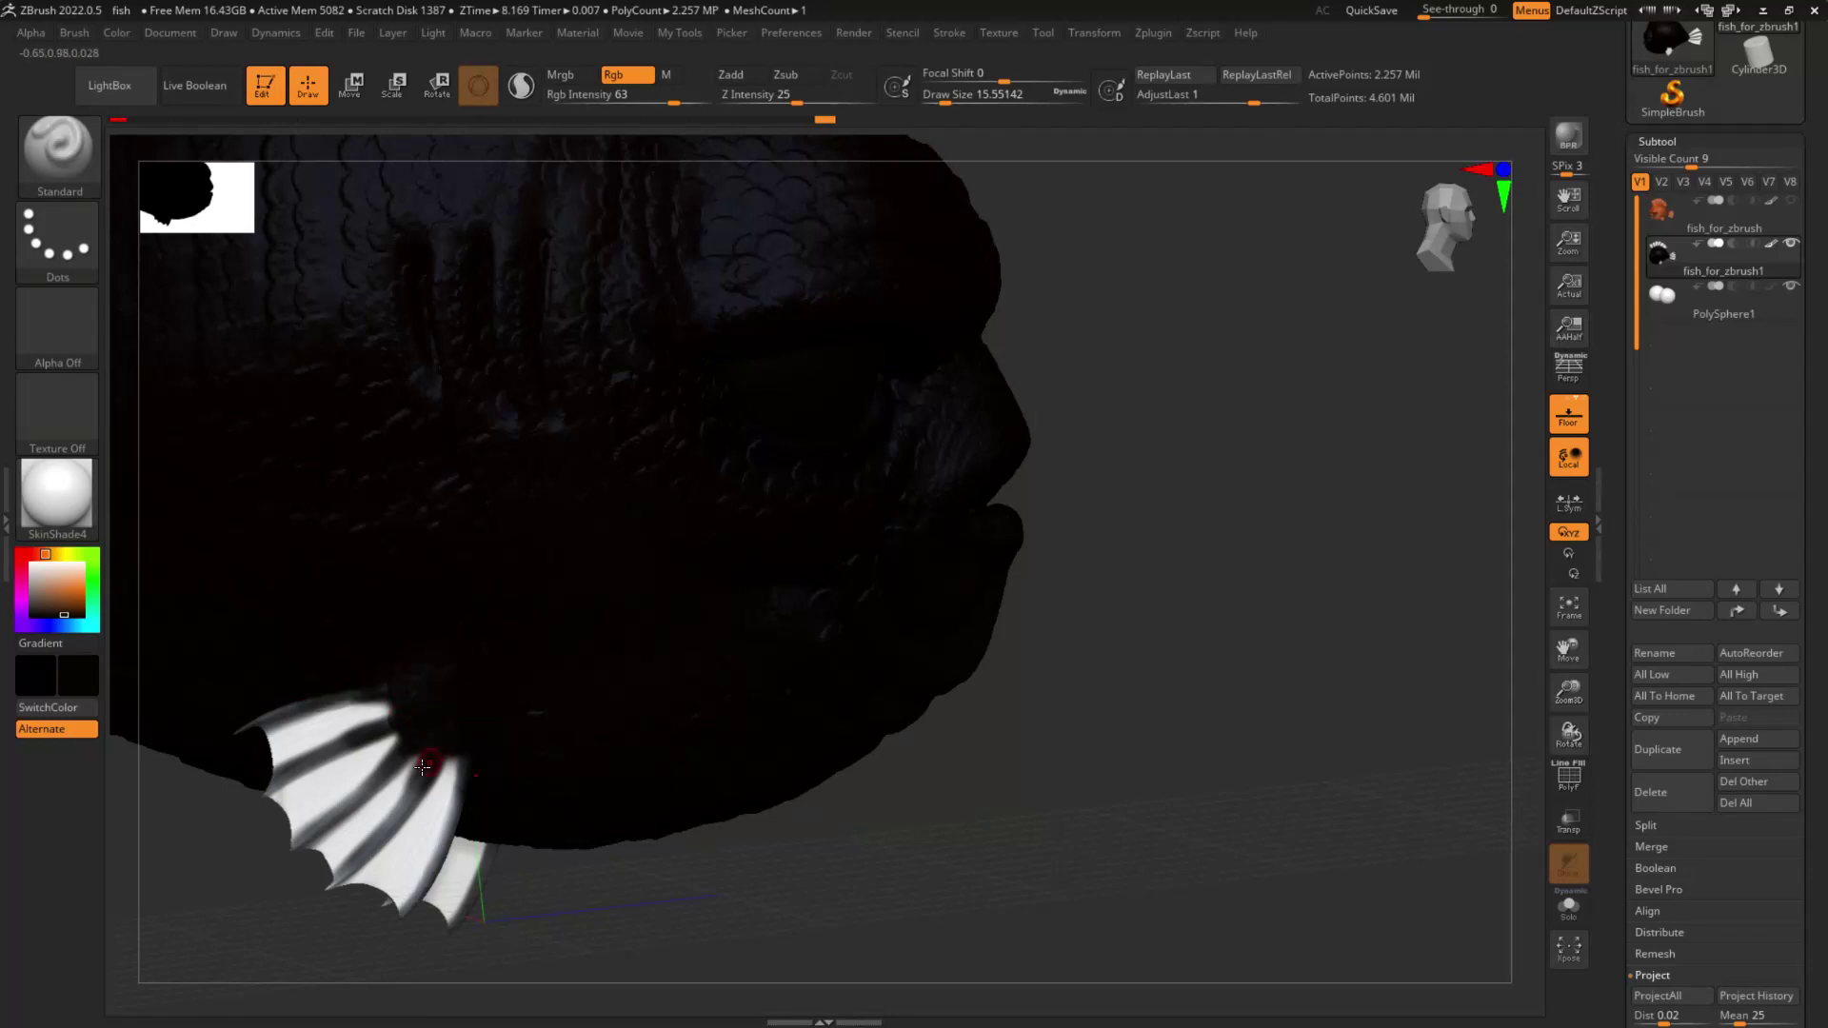
# Step: Raise the Smooth brush's Rgb Intensity to 100, blend the pectoral fin's rays, and undo the last stroke
pyautogui.keyDown('shift'); pyautogui.click(674, 103); pyautogui.keyUp('shift')
pyautogui.keyDown('shift'); pyautogui.moveTo(673, 105); pyautogui.dragTo(676, 104); pyautogui.keyUp('shift')
pyautogui.moveTo(374, 749)
pyautogui.keyDown('shift'); pyautogui.mouseDown()
pyautogui.moveTo(362, 762)
pyautogui.moveTo(394, 789)
pyautogui.moveTo(436, 747)
pyautogui.mouseUp(); pyautogui.keyUp('shift')
pyautogui.keyDown('shift'); pyautogui.moveTo(680, 105); pyautogui.dragTo(706, 106); pyautogui.keyUp('shift')
pyautogui.moveTo(335, 750)
pyautogui.keyDown('shift'); pyautogui.mouseDown()
pyautogui.moveTo(318, 727)
pyautogui.moveTo(369, 783)
pyautogui.moveTo(436, 797)
pyautogui.moveTo(329, 745)
pyautogui.moveTo(351, 776)
pyautogui.moveTo(312, 729)
pyautogui.moveTo(428, 904)
pyautogui.moveTo(385, 826)
pyautogui.moveTo(412, 768)
pyautogui.moveTo(409, 856)
pyautogui.mouseUp(); pyautogui.keyUp('shift')
pyautogui.hotkey('ctrl', 'z')
# Step: Blend the dark rays into the white webbing on both sides of the tail fin with the Smooth brush
pyautogui.moveTo(1067, 848); pyautogui.dragTo(632, 840)
pyautogui.press('shift')
pyautogui.moveTo(723, 448)
pyautogui.keyDown('shift'); pyautogui.mouseDown()
pyautogui.moveTo(828, 380)
pyautogui.moveTo(657, 438)
pyautogui.moveTo(734, 552)
pyautogui.mouseUp(); pyautogui.keyUp('shift')
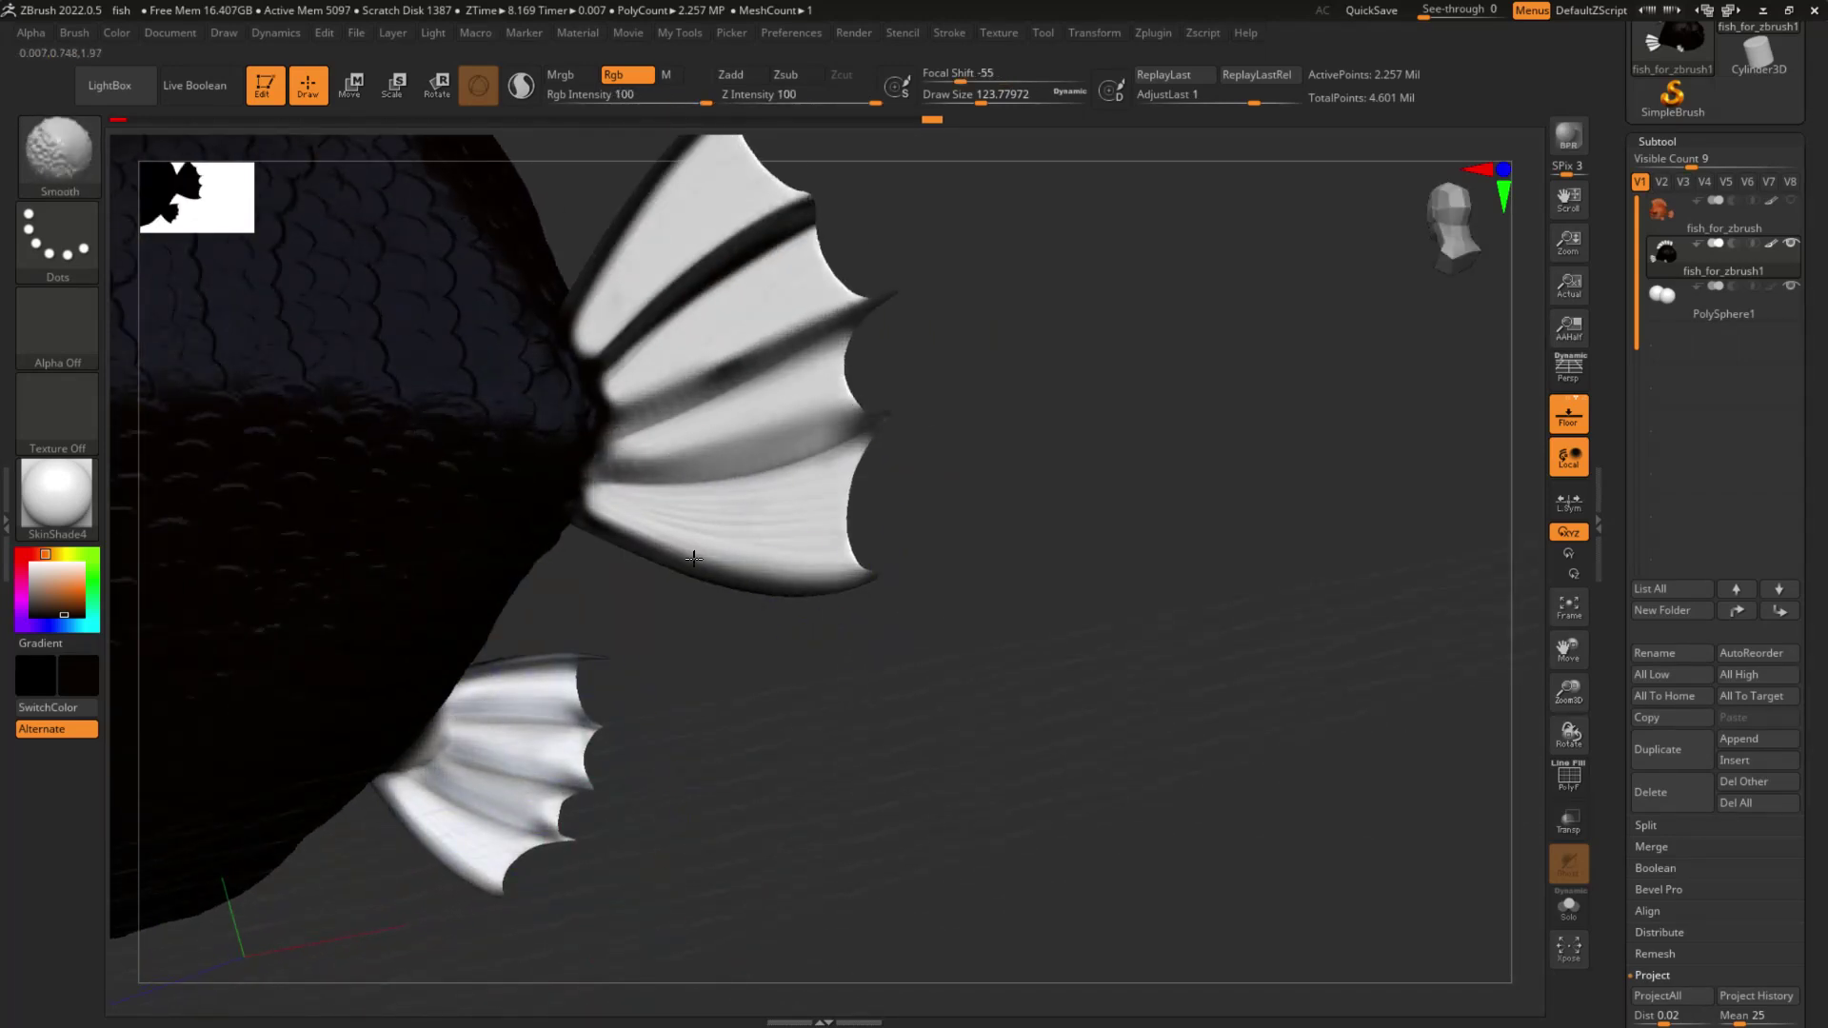
pyautogui.moveTo(925, 507)
pyautogui.keyDown('shift'); pyautogui.mouseDown()
pyautogui.moveTo(905, 277)
pyautogui.moveTo(845, 294)
pyautogui.moveTo(661, 187)
pyautogui.moveTo(705, 181)
pyautogui.mouseUp(); pyautogui.keyUp('shift')
pyautogui.moveTo(936, 211); pyautogui.dragTo(579, 424)
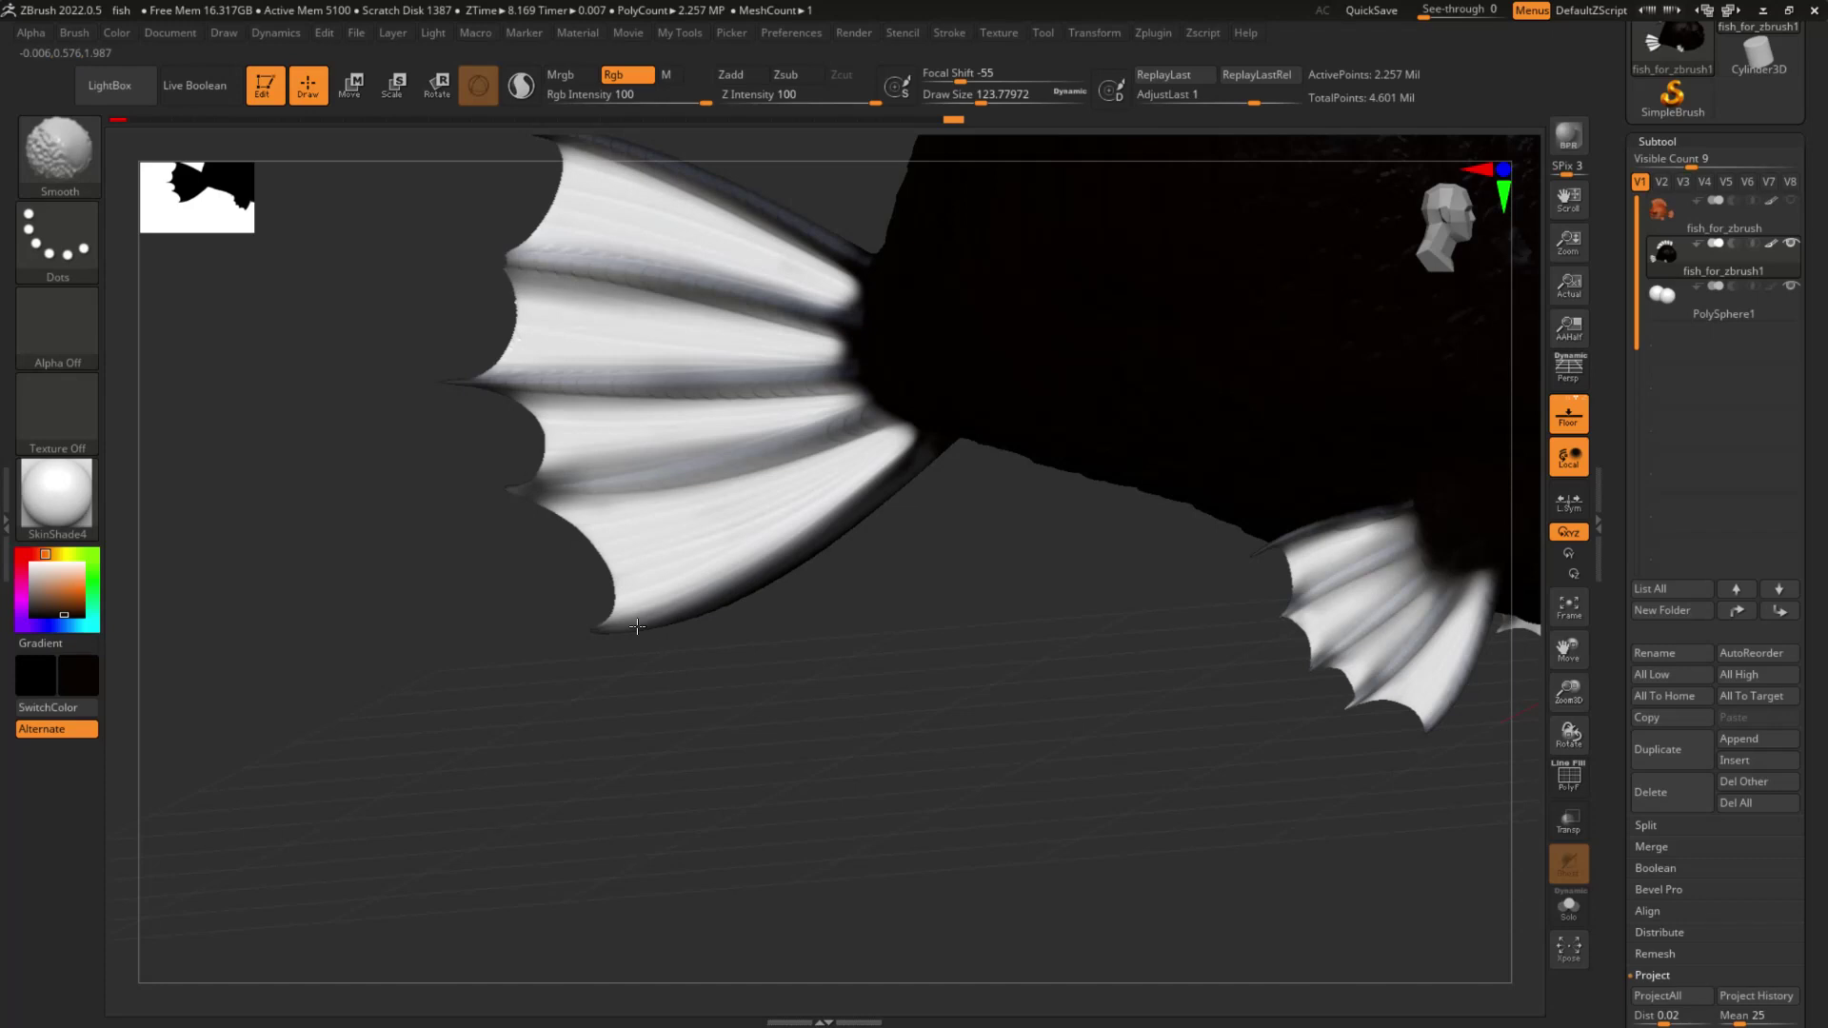
pyautogui.keyDown('shift'); pyautogui.moveTo(693, 372); pyautogui.dragTo(592, 229); pyautogui.keyUp('shift')
# Step: Soften the dark spines of the dorsal fin into the white webbing with the Smooth brush
pyautogui.keyDown('alt'); pyautogui.moveTo(448, 614); pyautogui.dragTo(454, 755); pyautogui.keyUp('alt')
pyautogui.moveTo(647, 586)
pyautogui.keyDown('ctrl'); pyautogui.mouseDown(button='right')
pyautogui.moveTo(575, 547)
pyautogui.moveTo(400, 763)
pyautogui.moveTo(638, 729)
pyautogui.mouseUp(button='right'); pyautogui.keyUp('ctrl')
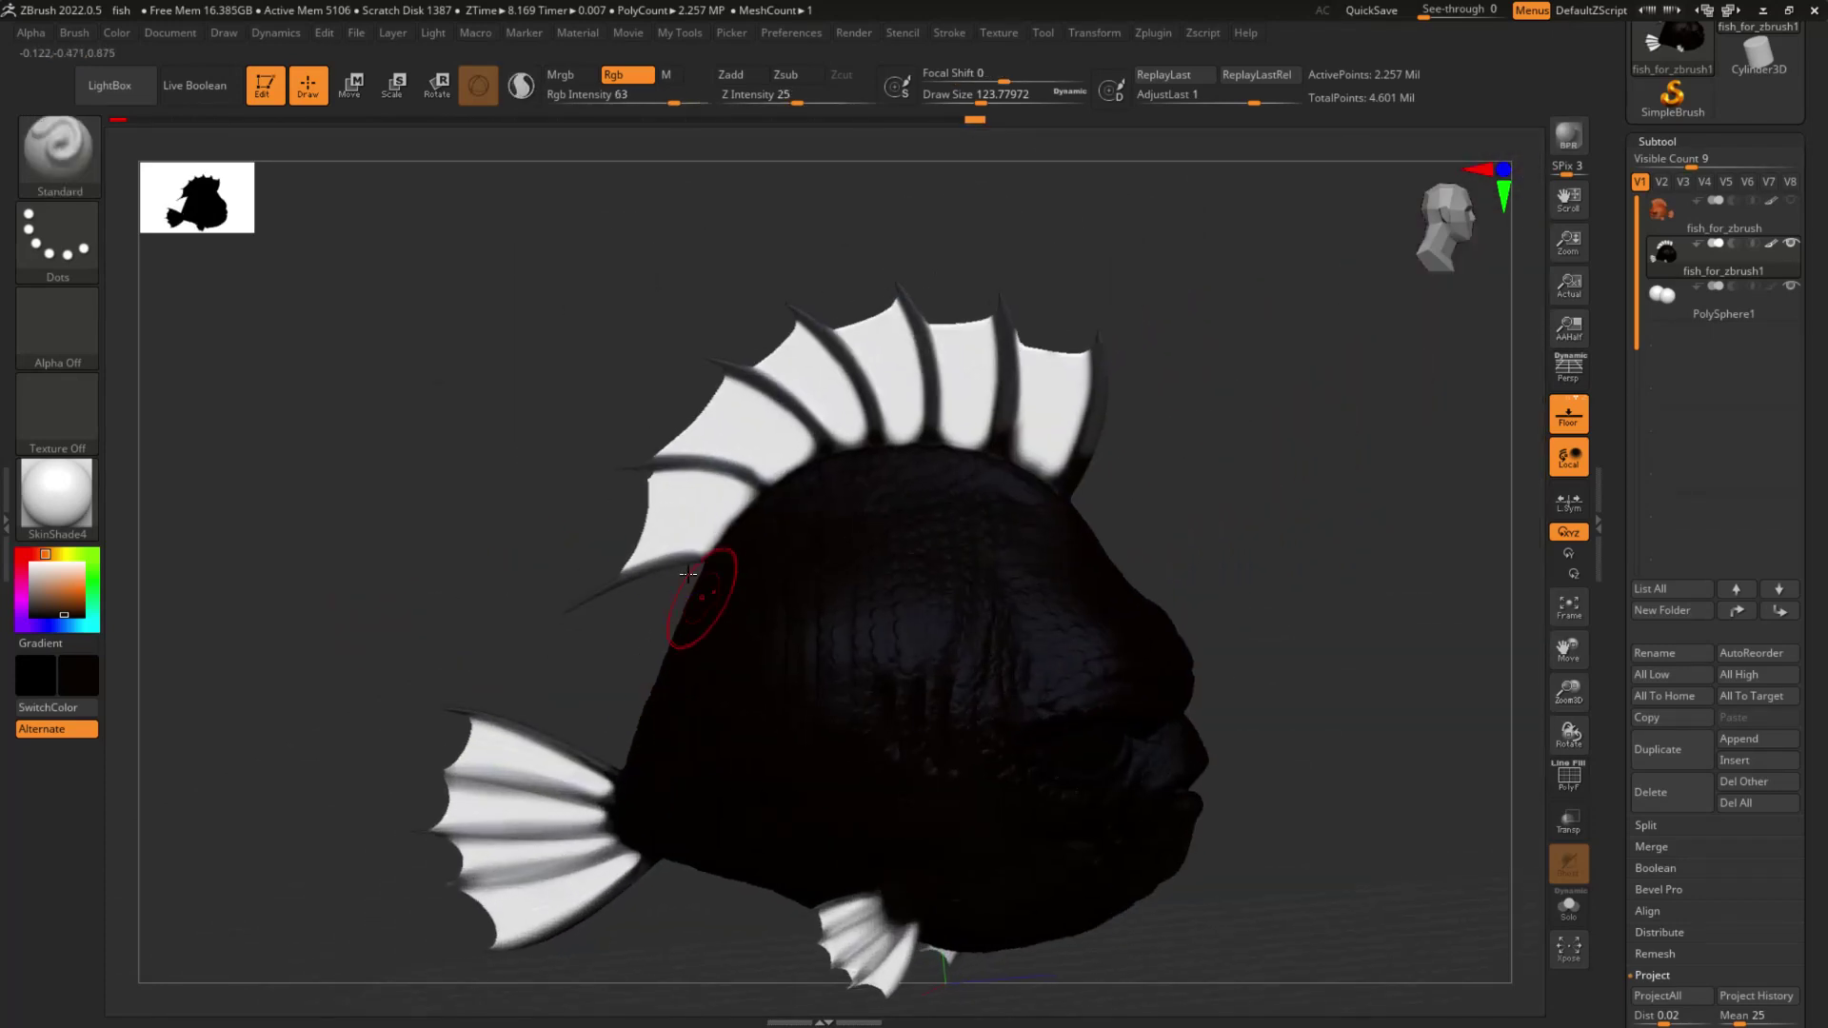
pyautogui.moveTo(665, 490)
pyautogui.keyDown('shift'); pyautogui.mouseDown()
pyautogui.moveTo(781, 390)
pyautogui.moveTo(848, 381)
pyautogui.moveTo(810, 314)
pyautogui.moveTo(816, 396)
pyautogui.moveTo(858, 413)
pyautogui.mouseUp(); pyautogui.keyUp('shift')
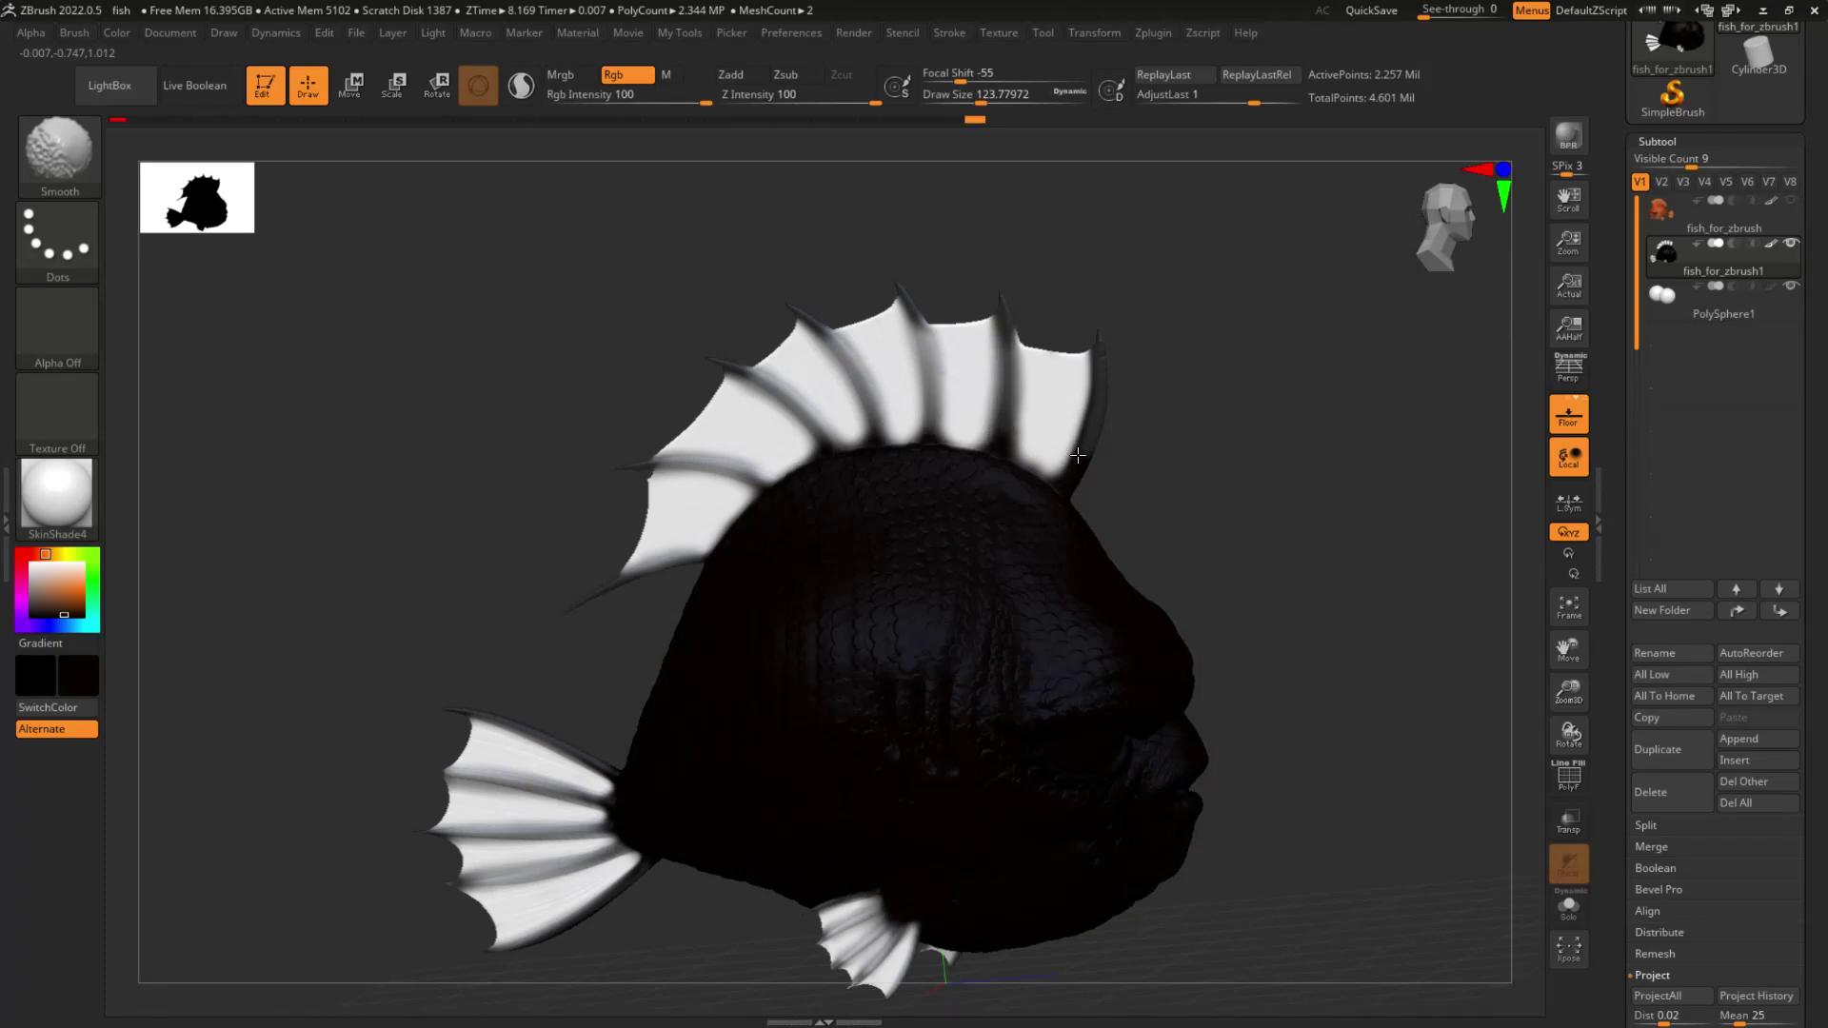
# Step: Pick a dark grey and paint the fish's lips with the Standard brush at a draw size of about 49
pyautogui.moveTo(1249, 403); pyautogui.dragTo(1343, 743)
pyautogui.keyDown('alt'); pyautogui.moveTo(666, 819); pyautogui.dragTo(621, 759, button='right'); pyautogui.keyUp('alt')
pyautogui.keyDown('alt'); pyautogui.moveTo(409, 739); pyautogui.dragTo(776, 821, button='right'); pyautogui.keyUp('alt')
pyautogui.moveTo(383, 712); pyautogui.dragTo(427, 728)
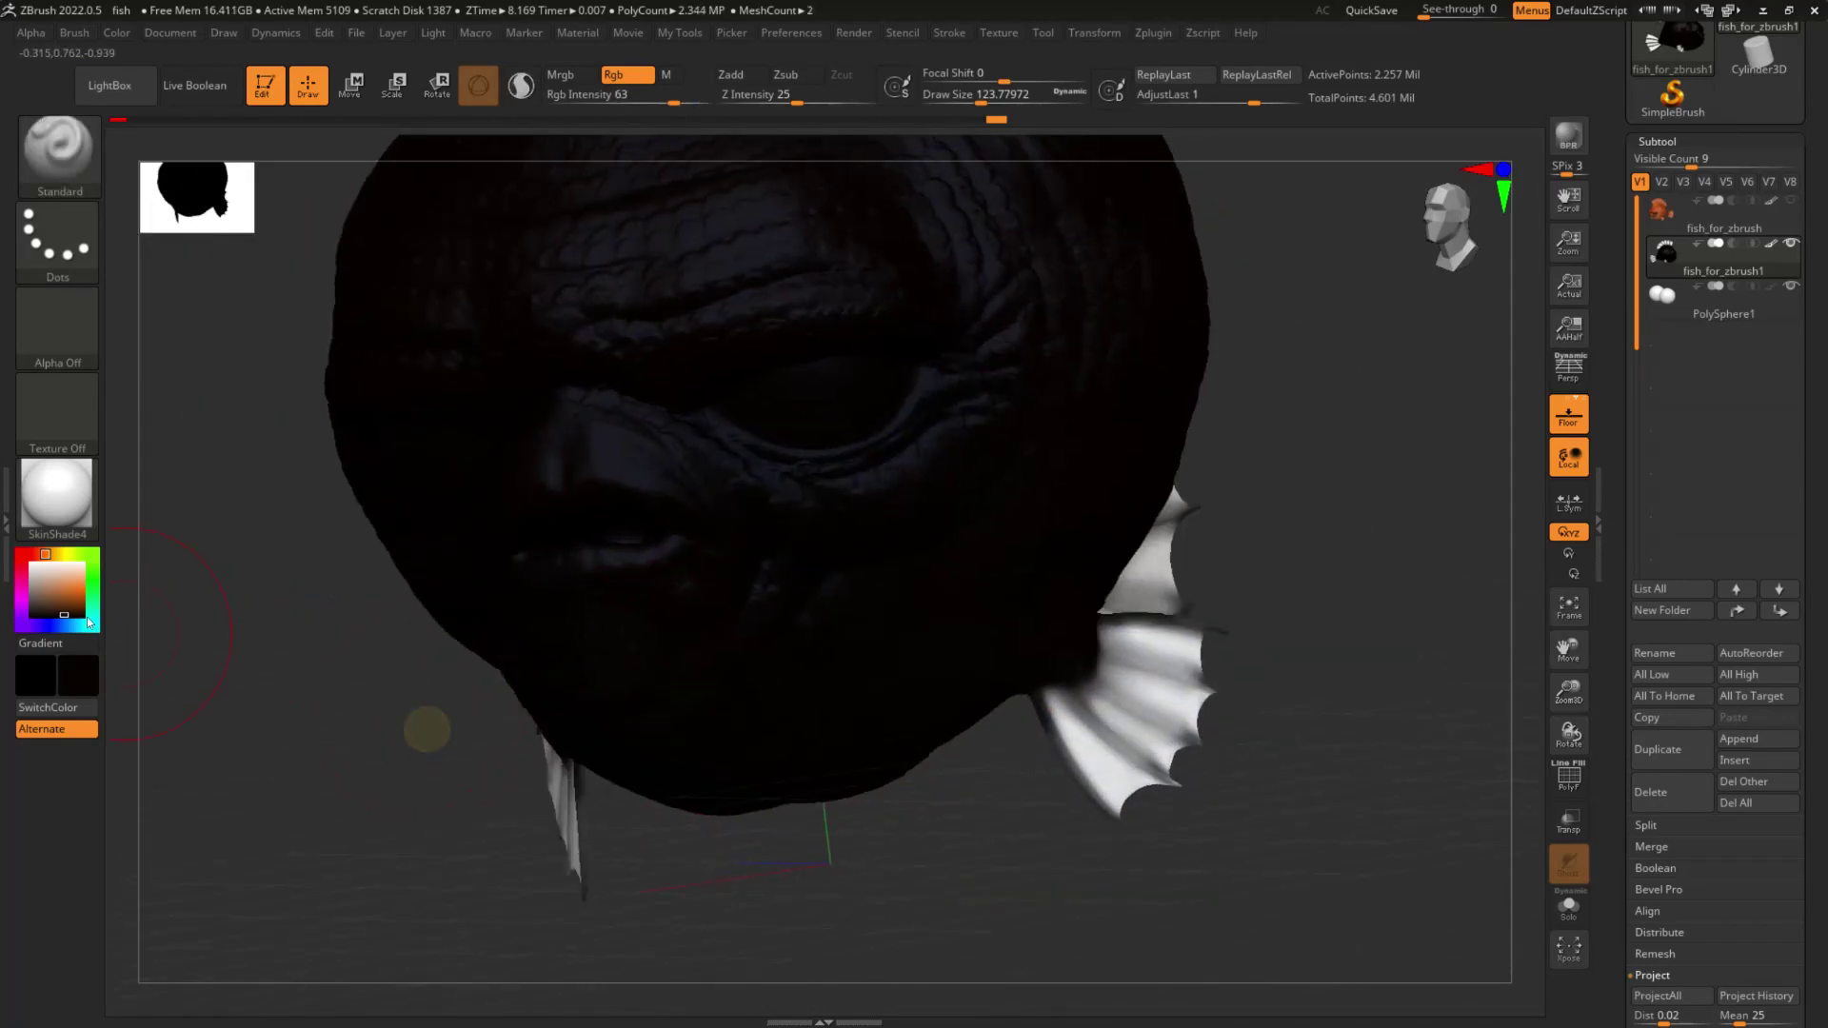
pyautogui.moveTo(40, 602); pyautogui.dragTo(32, 591)
pyautogui.click(32, 601)
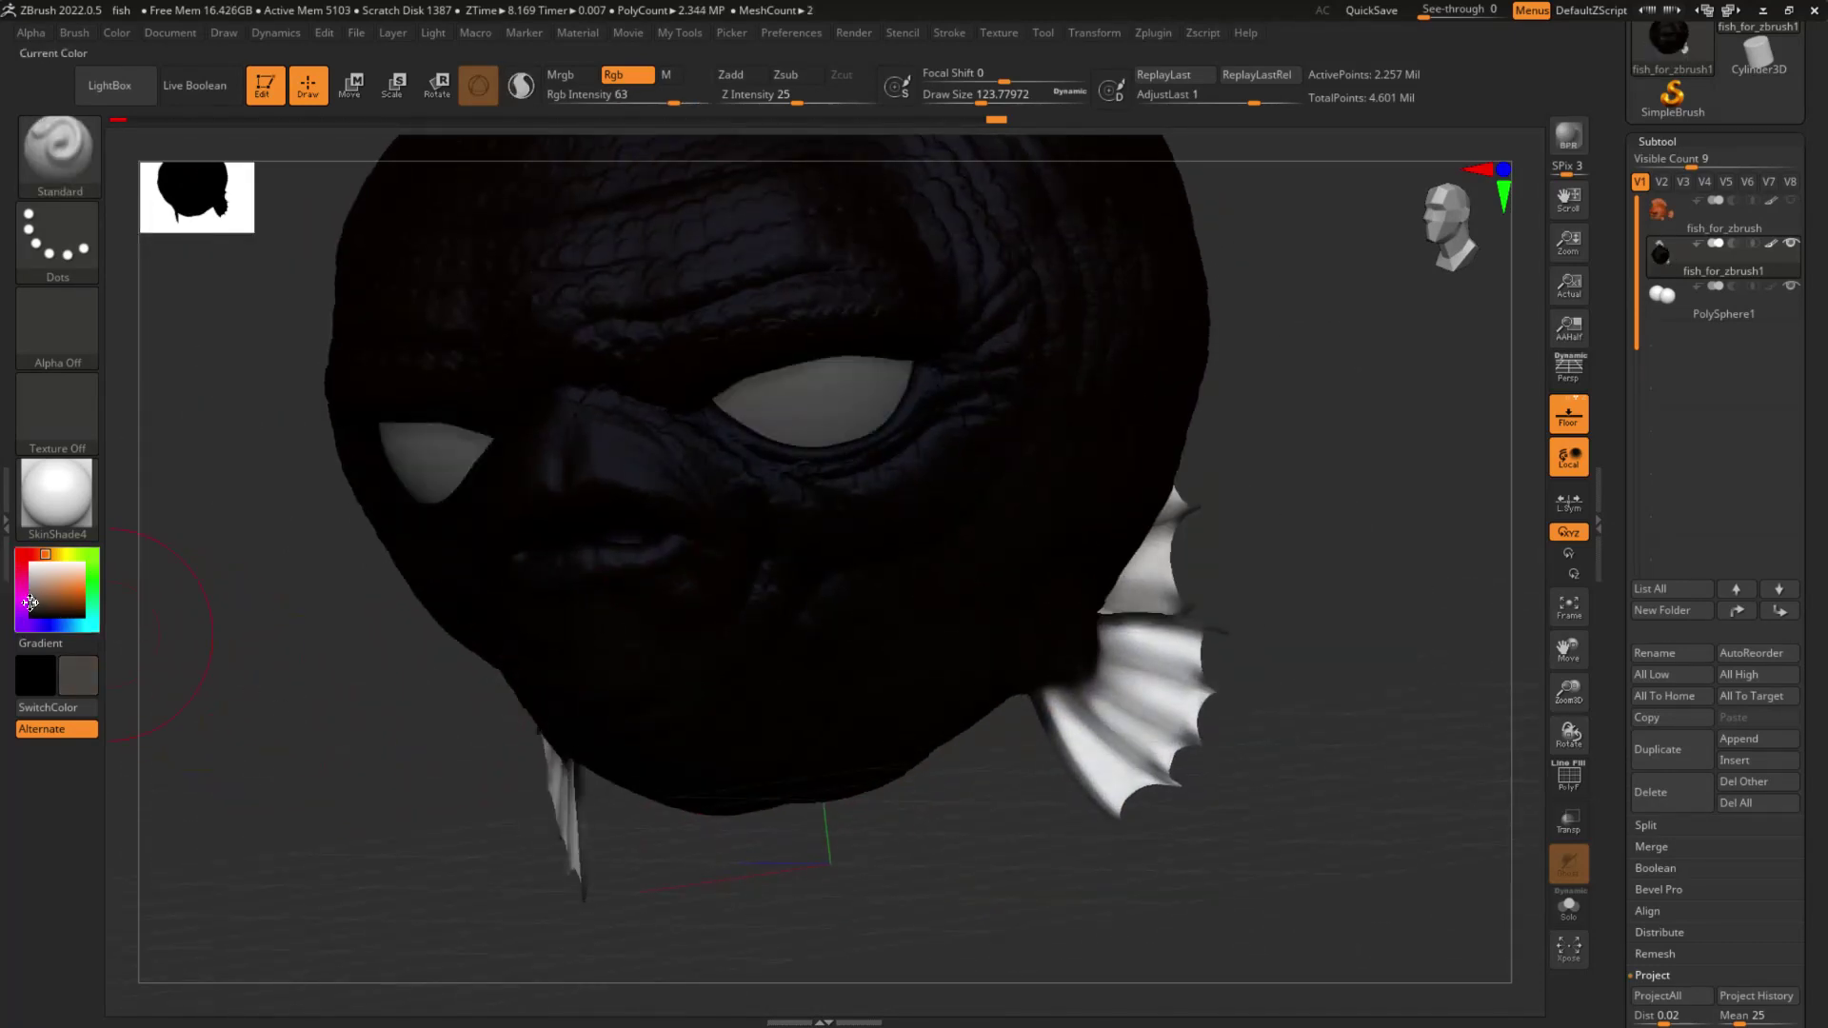
pyautogui.moveTo(265, 673); pyautogui.dragTo(238, 703)
pyautogui.press('s')
pyautogui.moveTo(576, 593)
pyautogui.mouseDown()
pyautogui.moveTo(543, 592)
pyautogui.moveTo(621, 577)
pyautogui.mouseUp()
pyautogui.press('s')
pyautogui.moveTo(552, 522)
pyautogui.mouseDown()
pyautogui.moveTo(604, 525)
pyautogui.moveTo(592, 516)
pyautogui.moveTo(663, 583)
pyautogui.mouseUp()
pyautogui.moveTo(505, 792)
pyautogui.mouseDown()
pyautogui.moveTo(446, 766)
pyautogui.moveTo(476, 682)
pyautogui.mouseUp()
pyautogui.moveTo(610, 519); pyautogui.dragTo(646, 548)
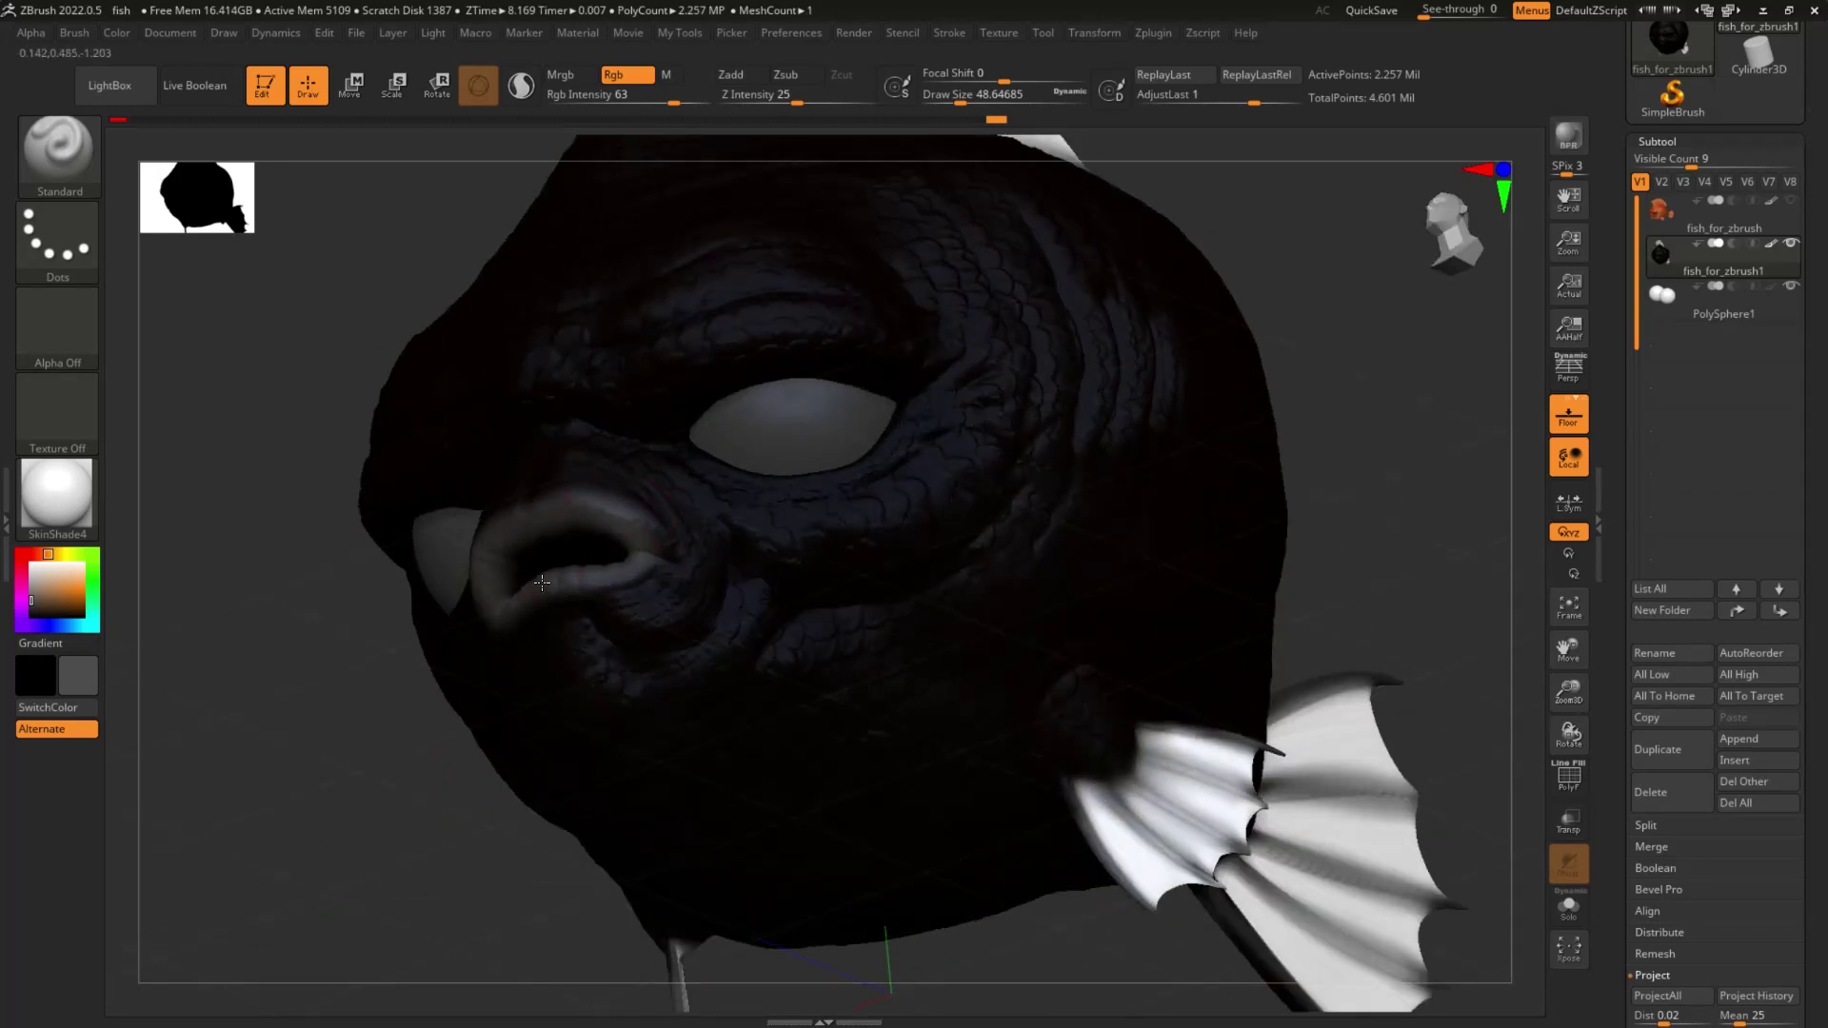
# Step: Finish the grey around the lips and blend its edges with the Smooth brush at a draw size of about 90
pyautogui.moveTo(410, 857); pyautogui.dragTo(451, 884)
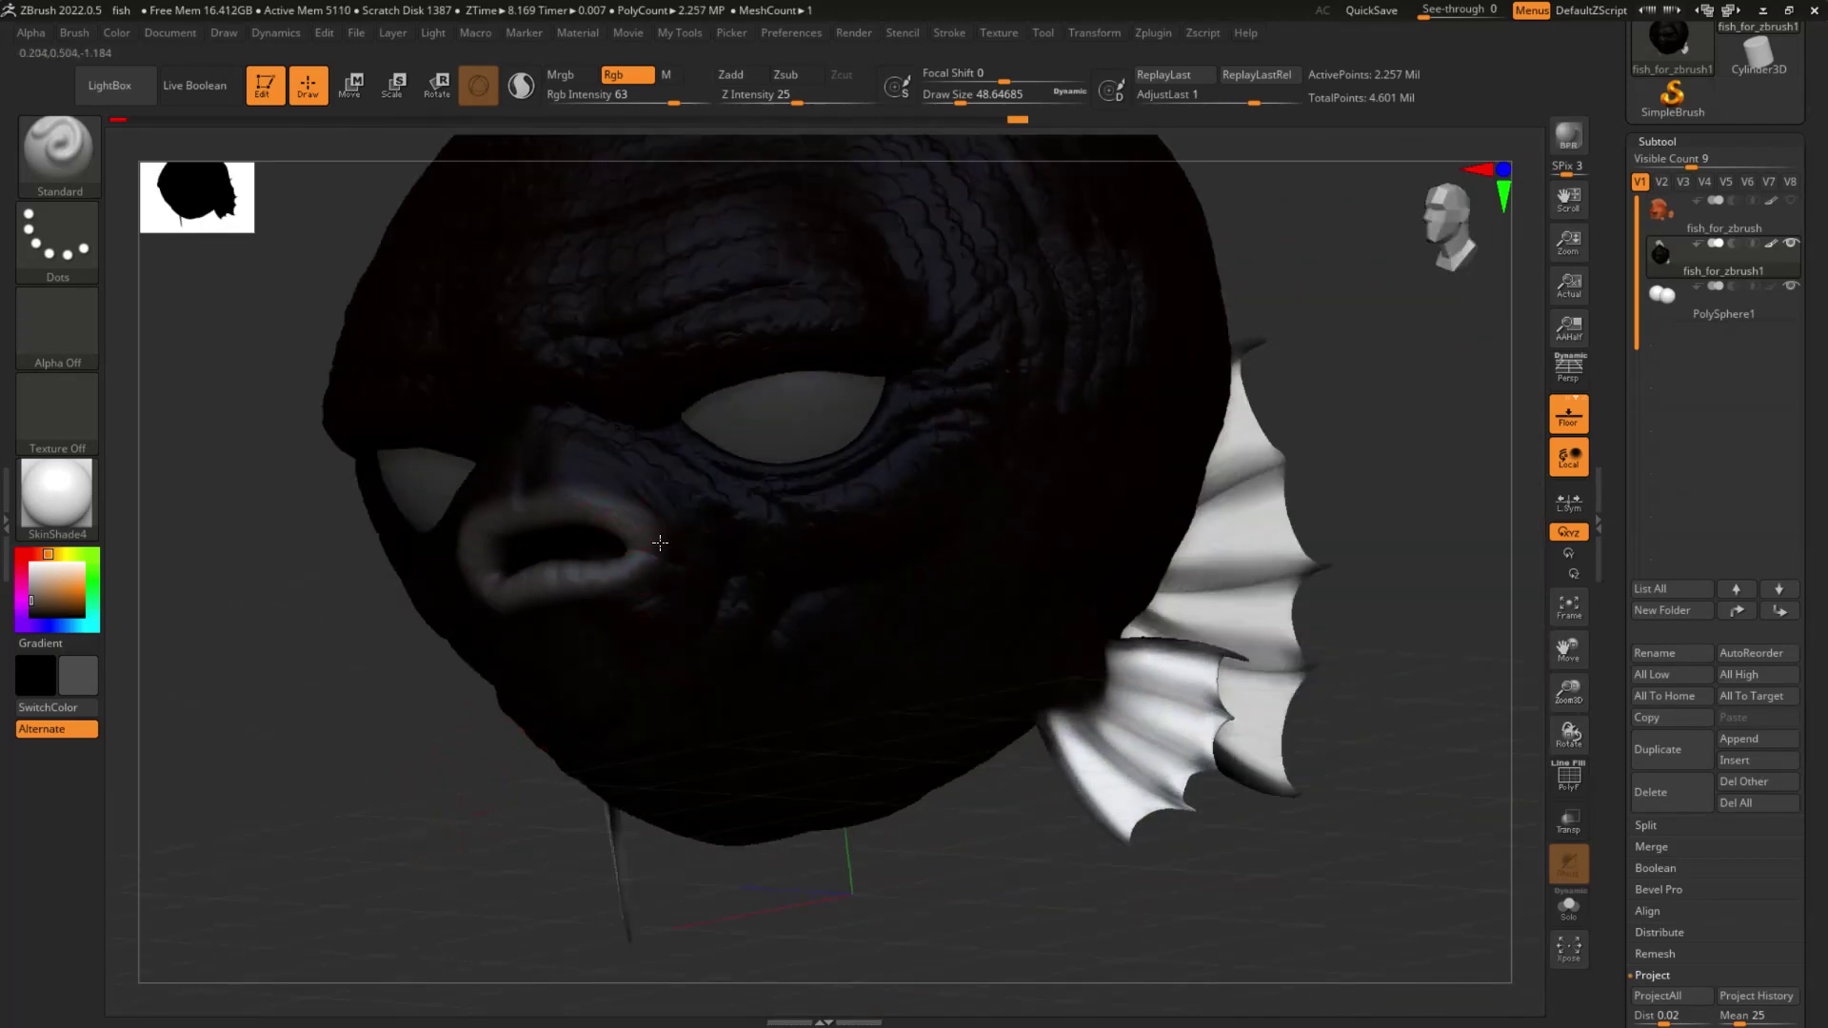
pyautogui.moveTo(633, 564)
pyautogui.mouseDown()
pyautogui.moveTo(540, 580)
pyautogui.moveTo(592, 572)
pyautogui.mouseUp()
pyautogui.moveTo(461, 762)
pyautogui.mouseDown()
pyautogui.moveTo(421, 789)
pyautogui.moveTo(448, 769)
pyautogui.mouseUp()
pyautogui.moveTo(651, 545); pyautogui.dragTo(617, 512)
pyautogui.press('s')
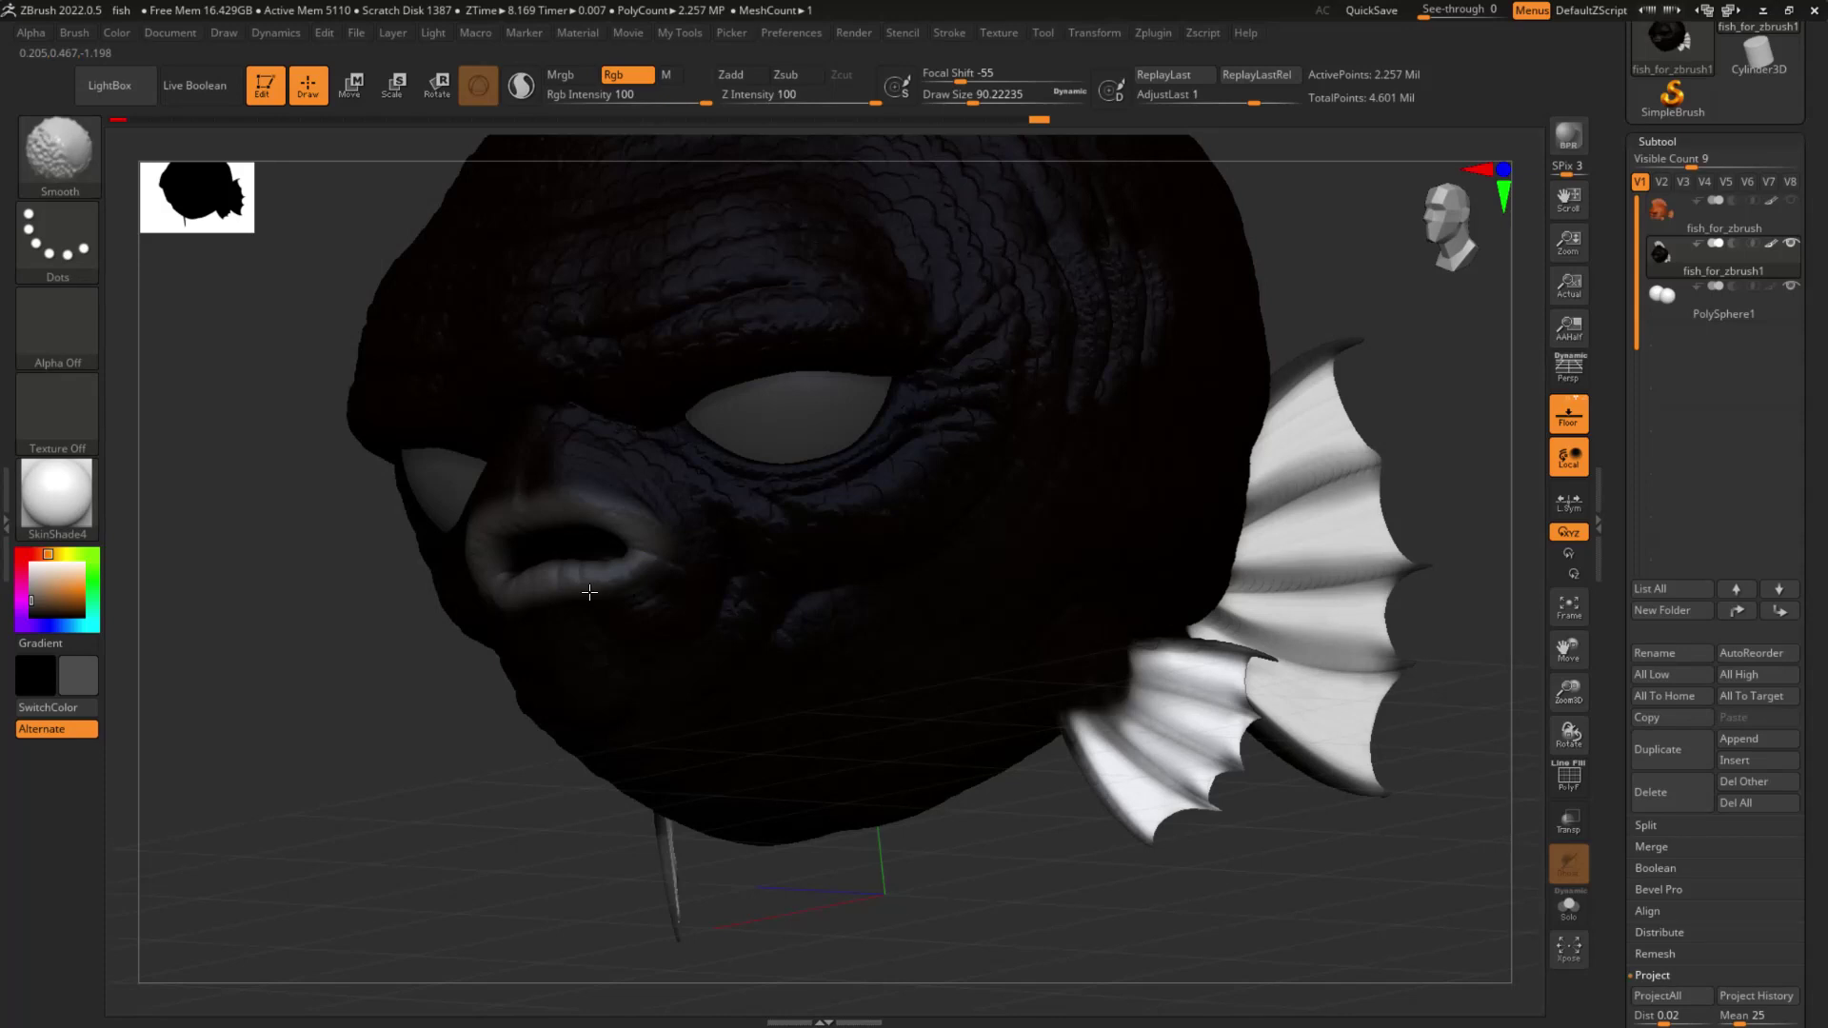
pyautogui.moveTo(473, 850); pyautogui.dragTo(693, 872)
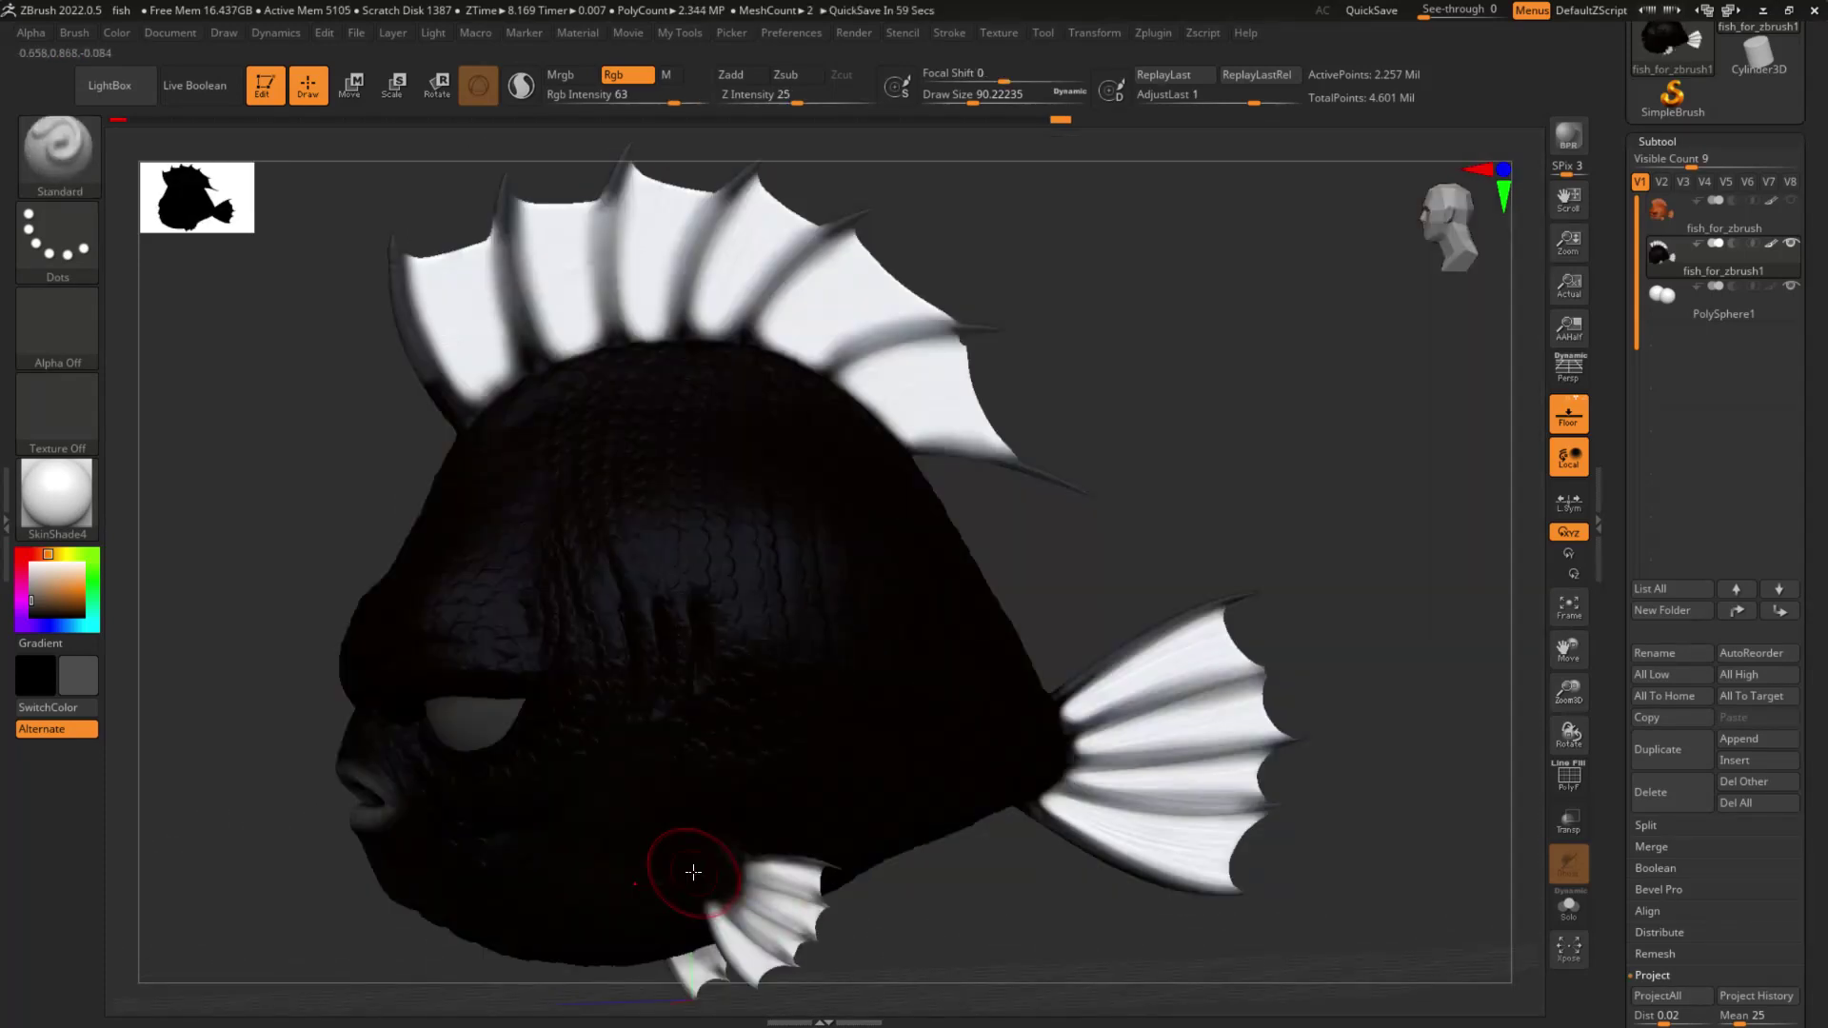
# Step: Sample the body's near-black colour, undo the first stroke, and repaint and smooth the foremost dorsal fin spine
pyautogui.press('c')
pyautogui.moveTo(434, 367); pyautogui.dragTo(394, 212)
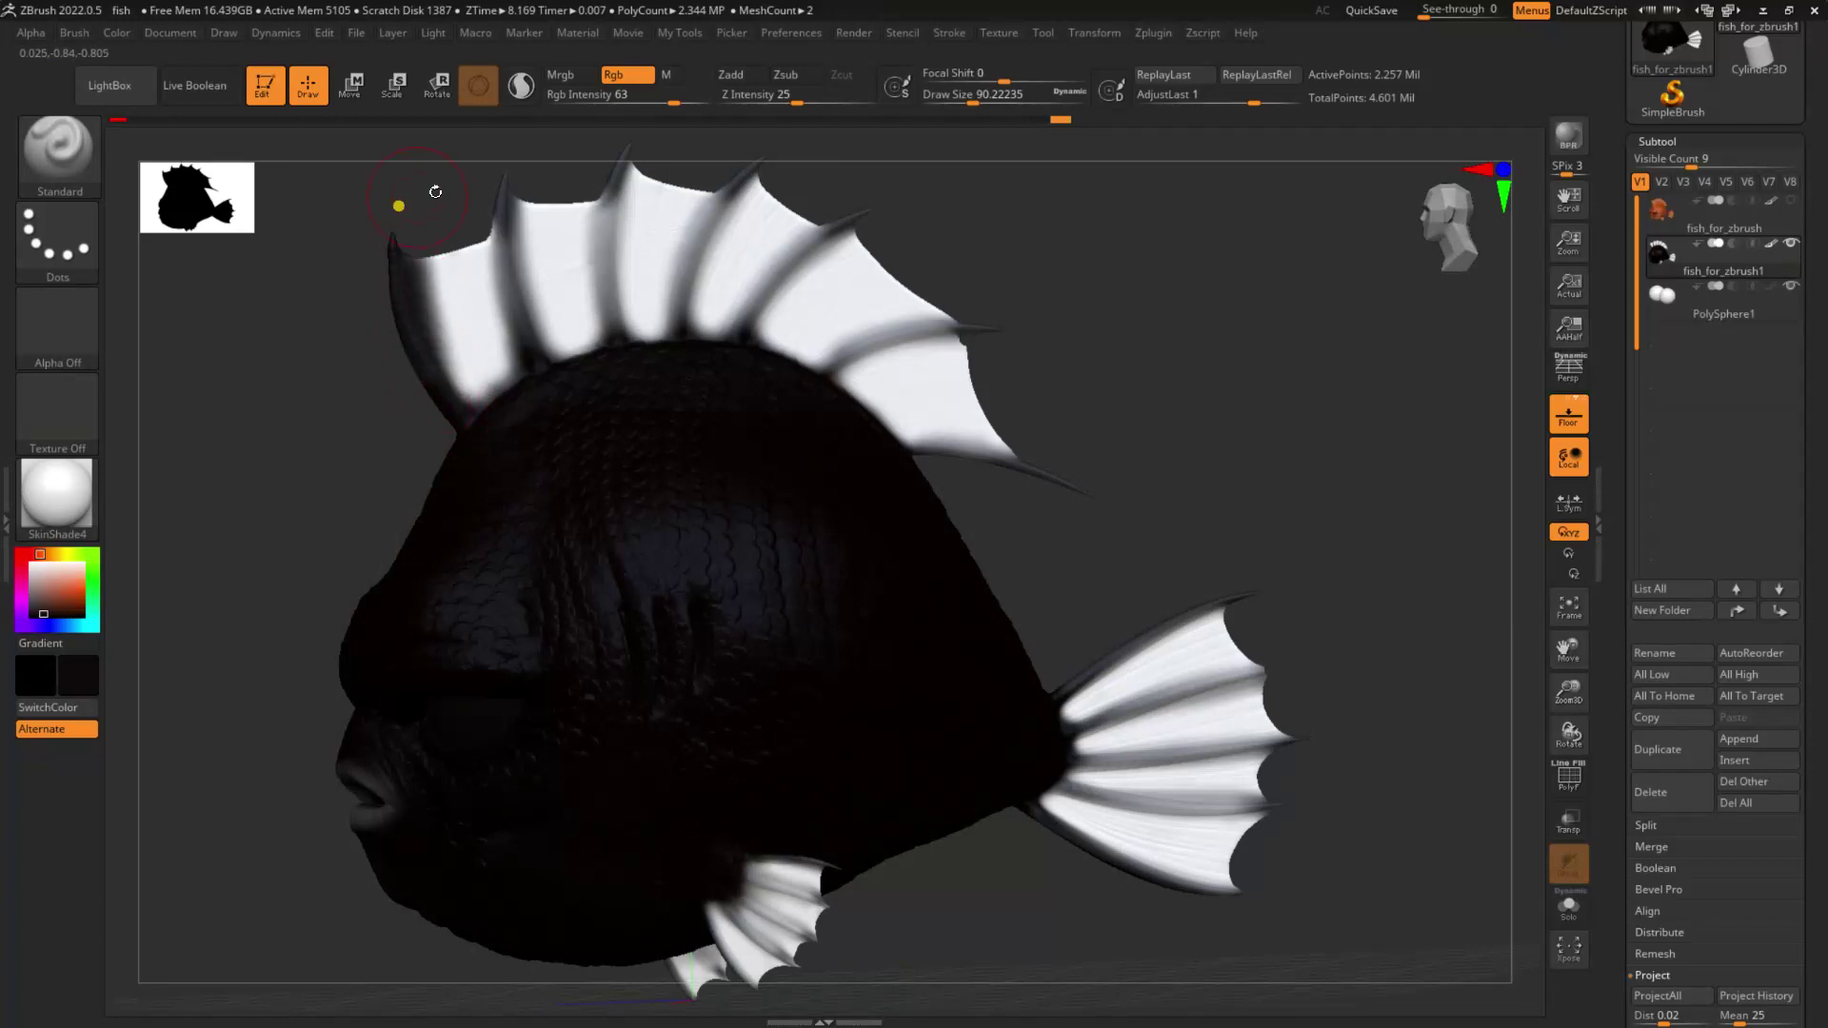
pyautogui.hotkey('ctrl', 'z')
pyautogui.moveTo(437, 385)
pyautogui.mouseDown()
pyautogui.moveTo(389, 281)
pyautogui.moveTo(423, 372)
pyautogui.moveTo(398, 206)
pyautogui.moveTo(411, 177)
pyautogui.mouseUp()
pyautogui.keyDown('shift'); pyautogui.moveTo(411, 267); pyautogui.dragTo(422, 274); pyautogui.keyUp('shift')
# Step: Darken the remaining dorsal fin spines with near-black strokes, reducing the brush's draw size to about 18
pyautogui.press('s')
pyautogui.moveTo(530, 341); pyautogui.dragTo(510, 181)
pyautogui.moveTo(1062, 358)
pyautogui.mouseDown()
pyautogui.moveTo(1047, 395)
pyautogui.moveTo(1076, 447)
pyautogui.moveTo(1103, 403)
pyautogui.mouseUp()
pyautogui.press('s')
pyautogui.moveTo(847, 346); pyautogui.dragTo(838, 347)
pyautogui.moveTo(1064, 362); pyautogui.dragTo(1008, 304)
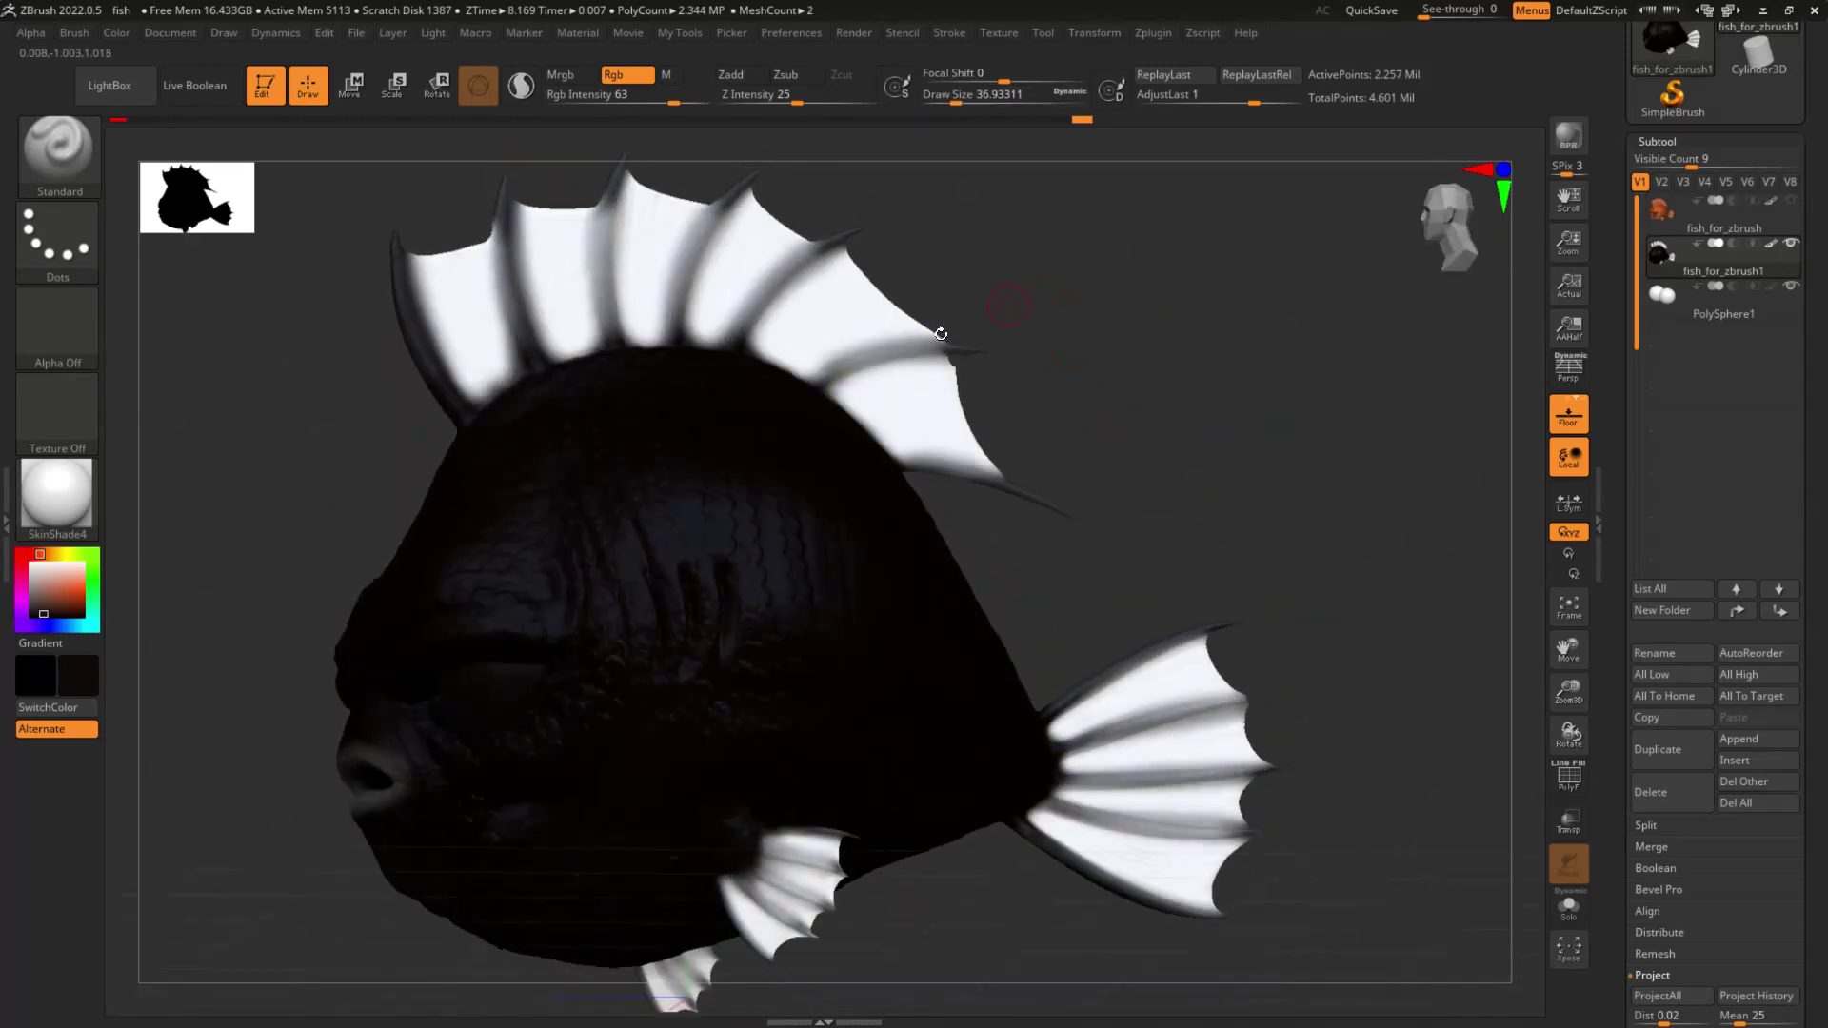
pyautogui.press('s')
pyautogui.moveTo(832, 373); pyautogui.dragTo(822, 376)
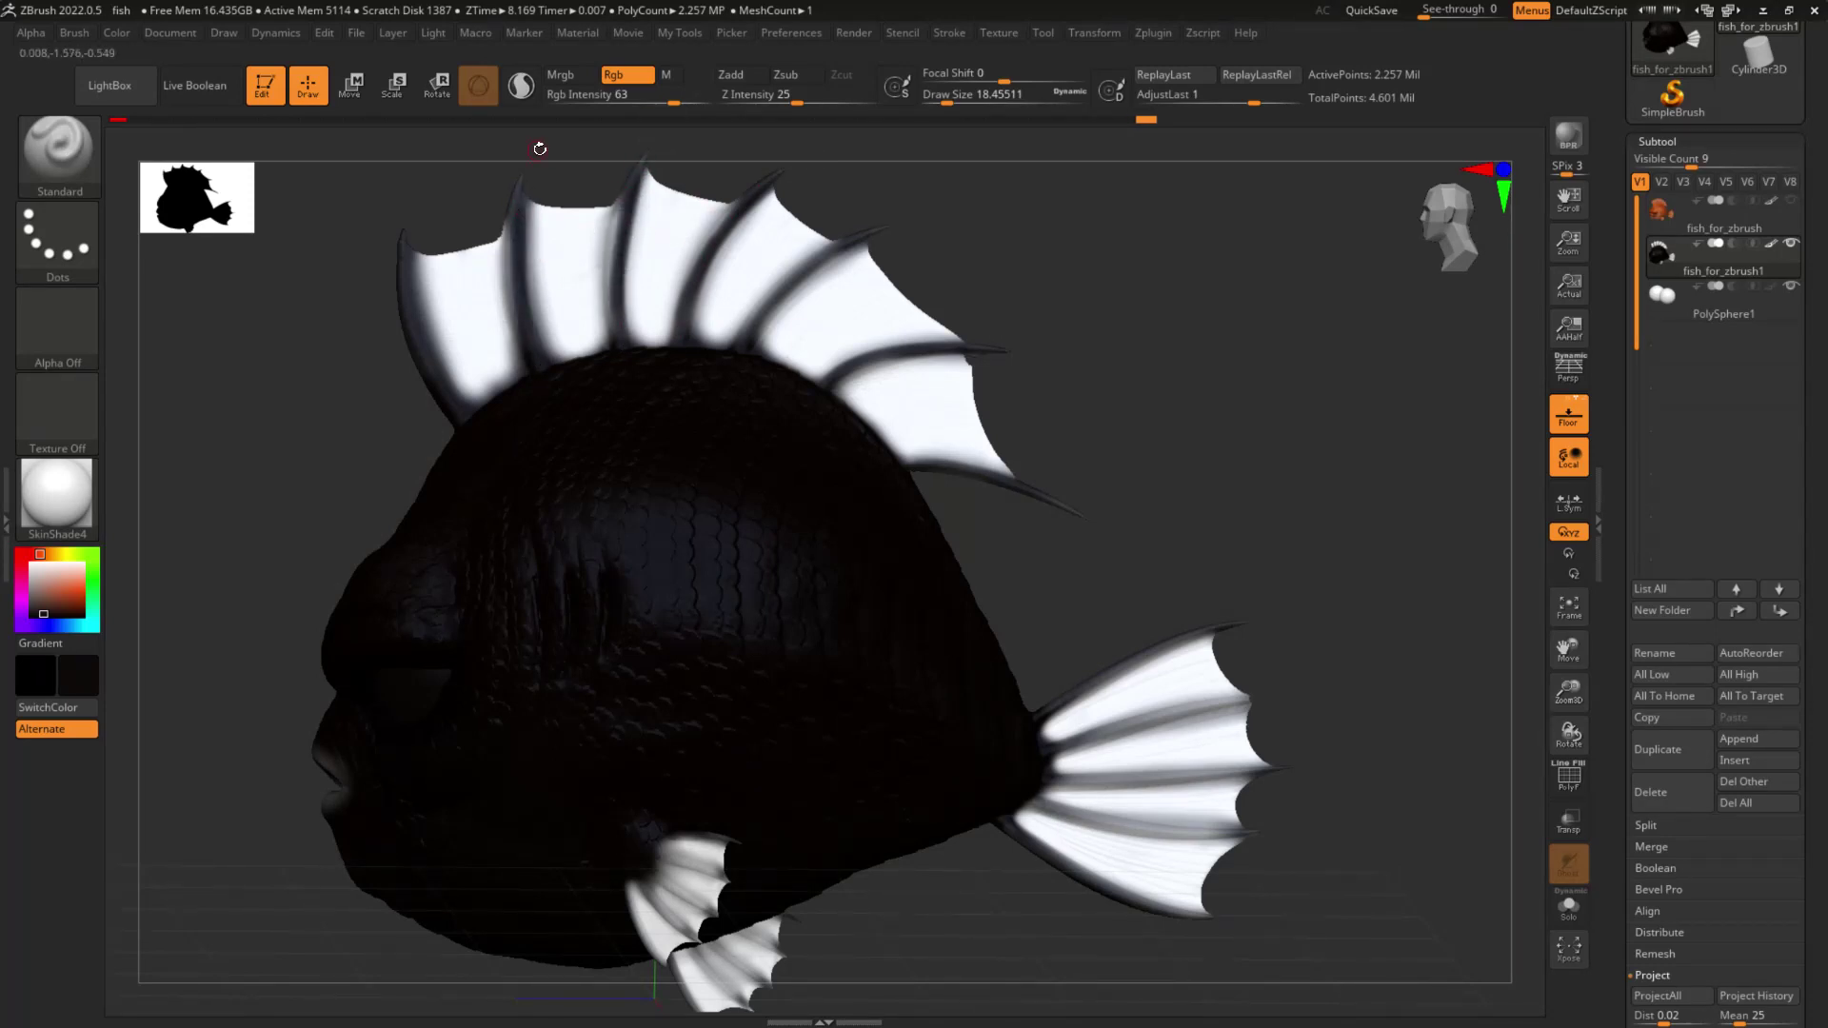
# Step: Soften the dorsal fin's darkened spines with the Smooth brush at a draw size of about 59, undoing one stroke
pyautogui.press('s')
pyautogui.moveTo(538, 266)
pyautogui.mouseDown()
pyautogui.moveTo(555, 261)
pyautogui.moveTo(529, 340)
pyautogui.mouseUp()
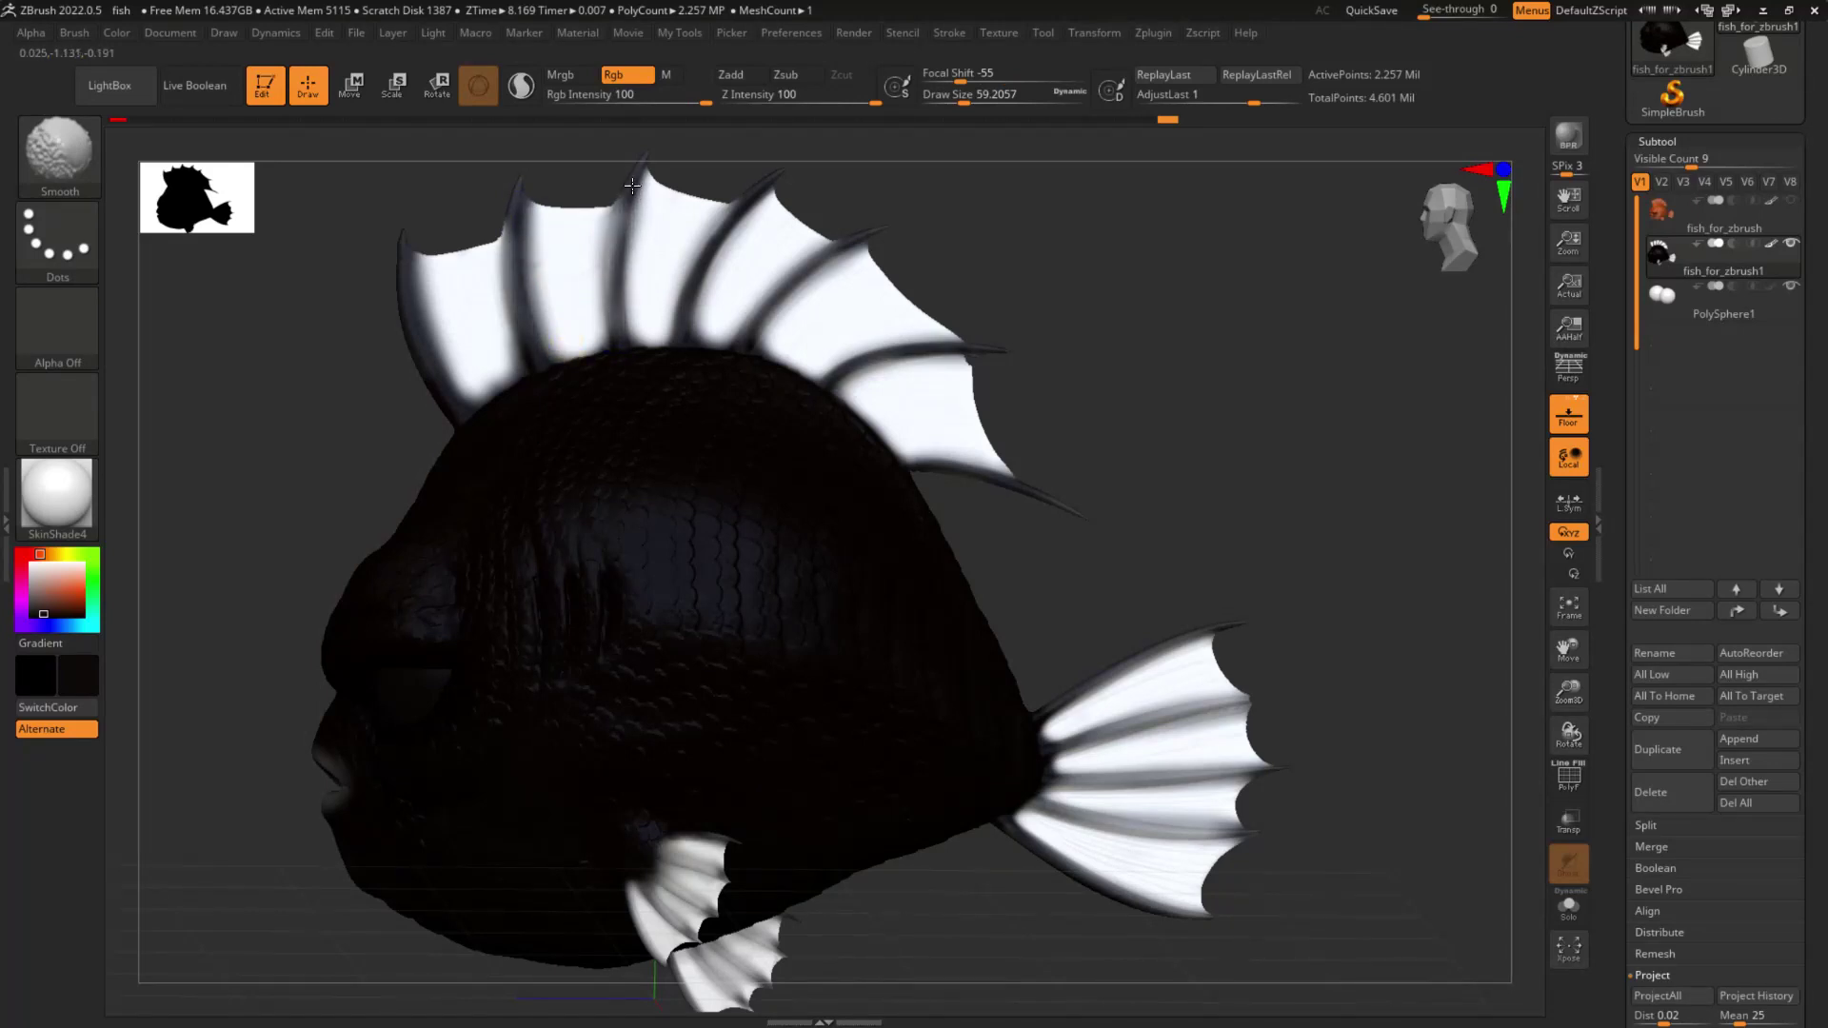
pyautogui.hotkey('ctrl', 'z')
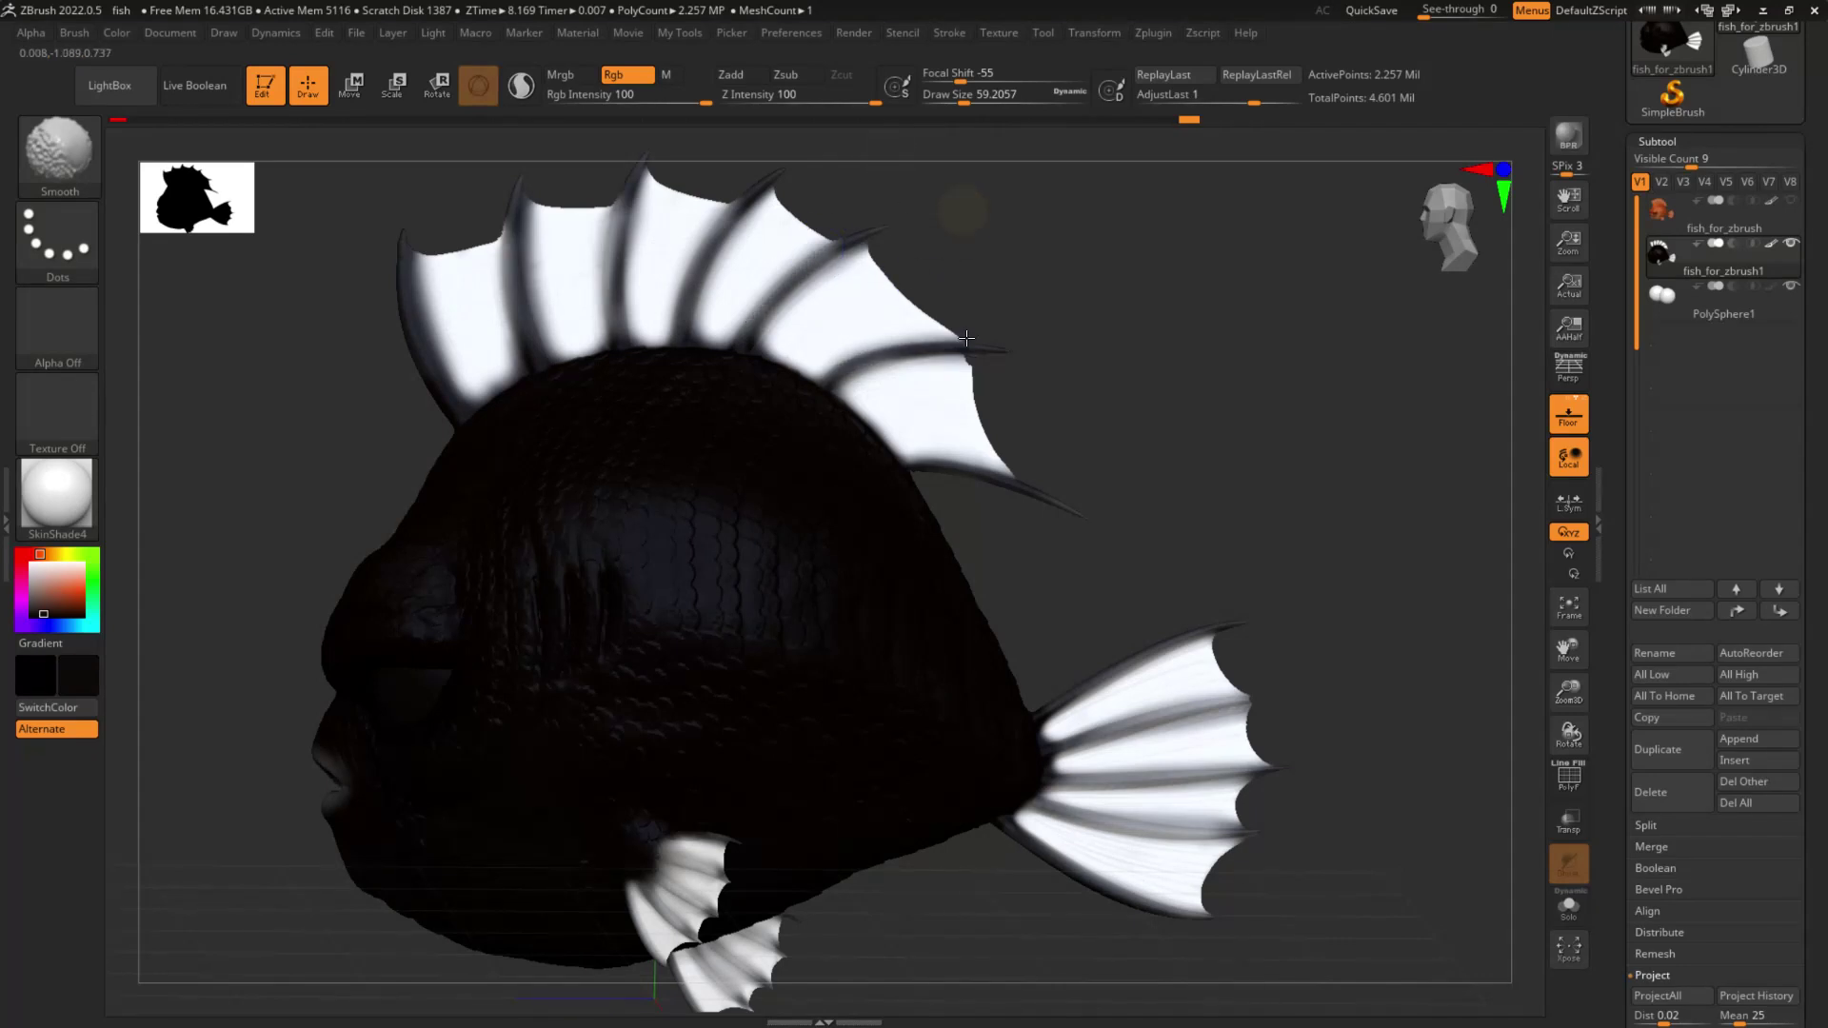
pyautogui.moveTo(1109, 393); pyautogui.dragTo(1194, 484)
pyautogui.moveTo(1278, 657); pyautogui.dragTo(1309, 657)
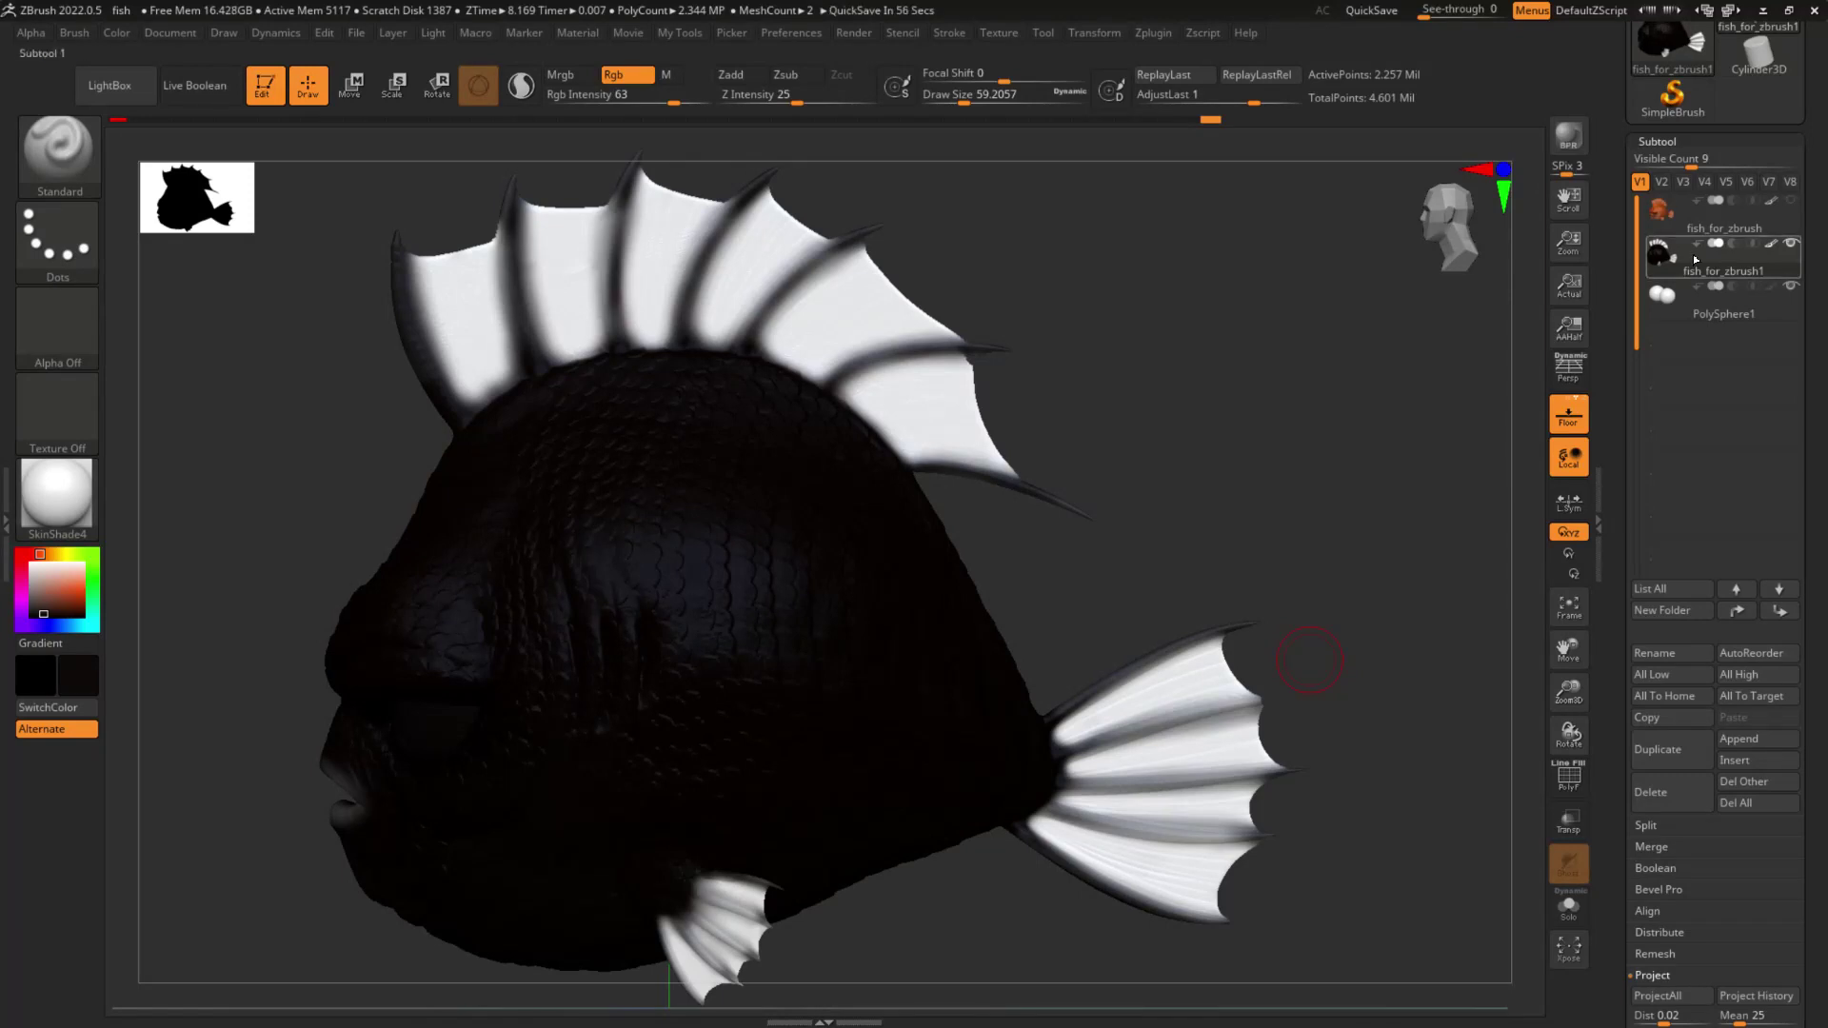
# Step: Duplicate the fish_for_zbrush1 subtool and fill the copy with the current near-black colour
pyautogui.moveTo(1673, 266)
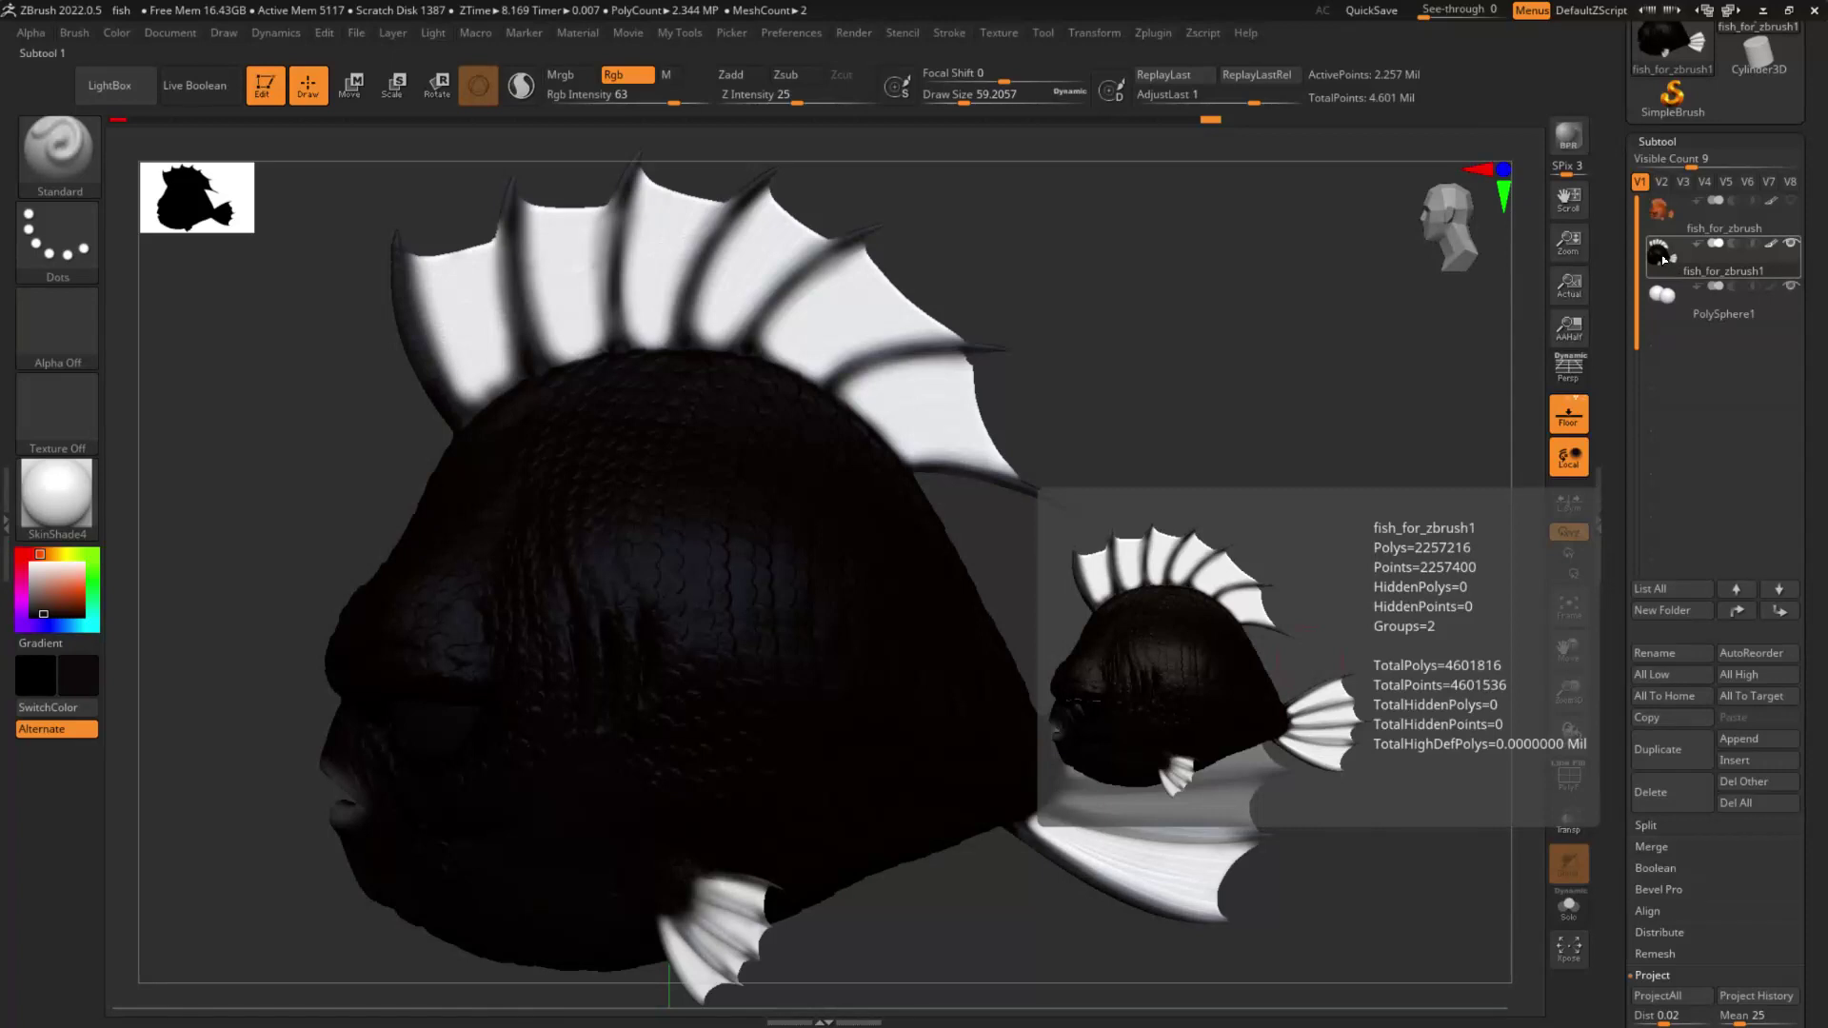
pyautogui.click(1676, 749)
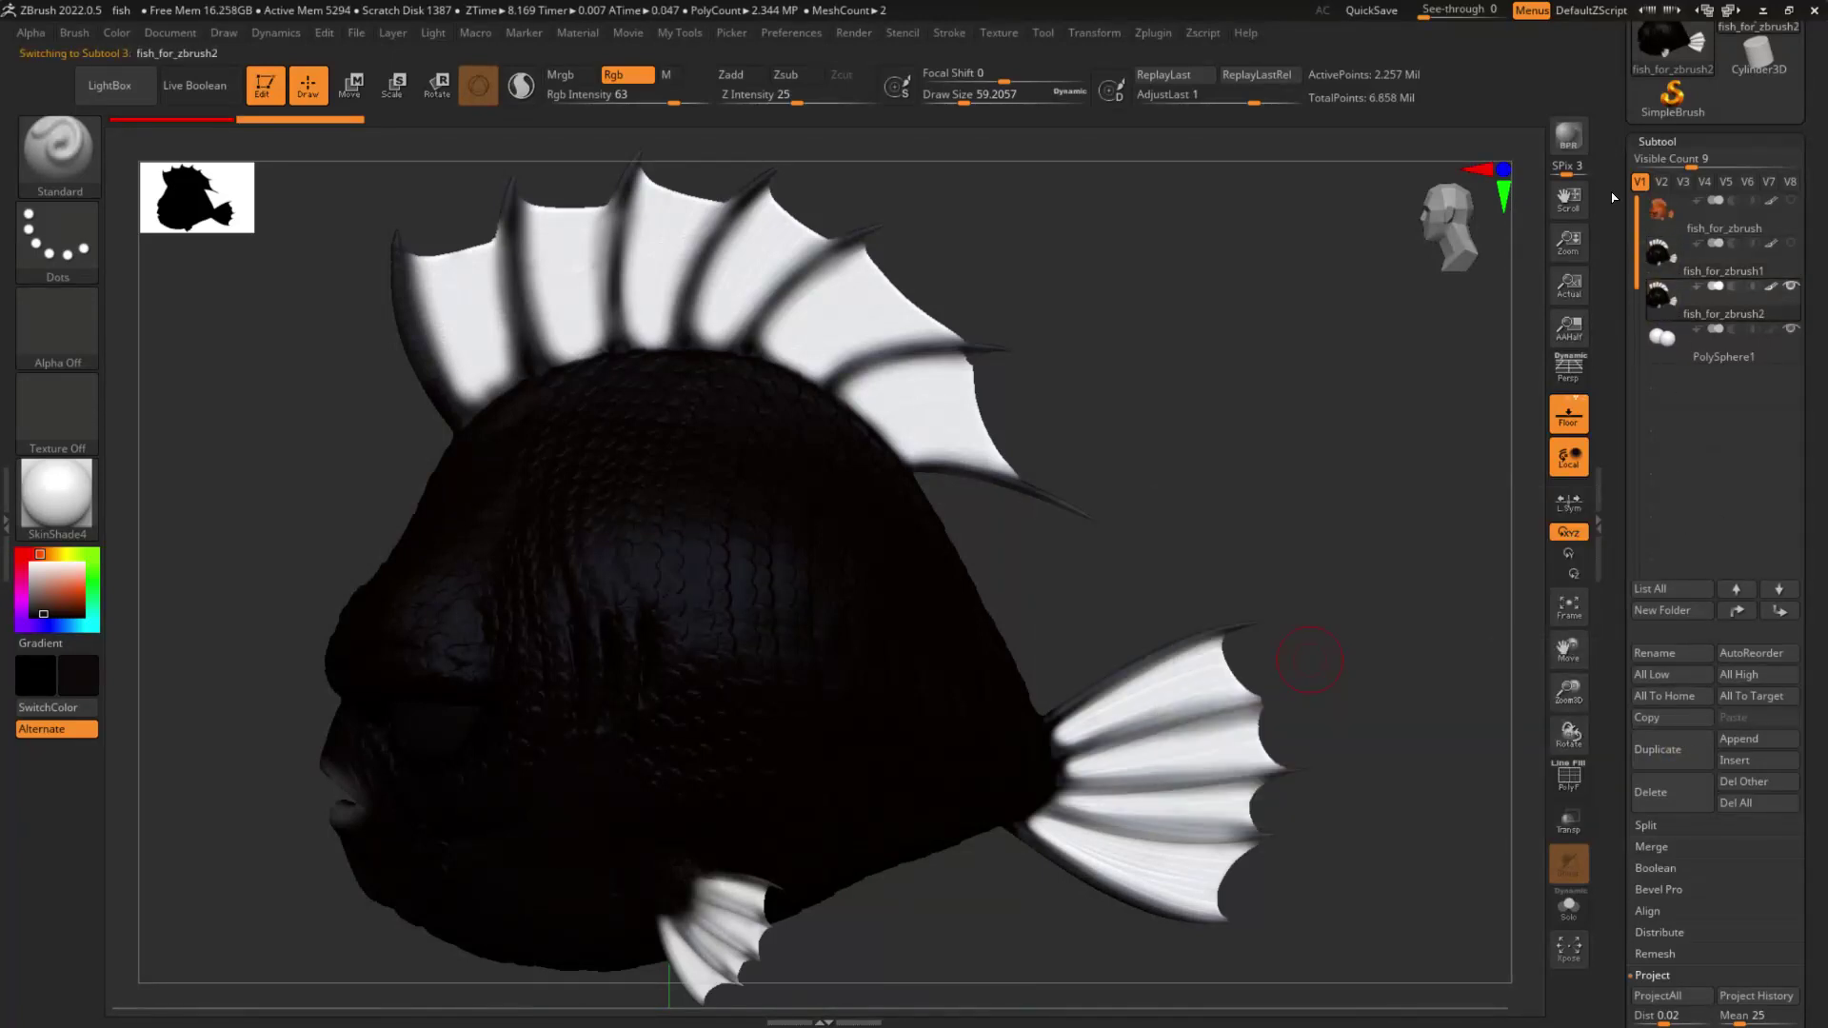
pyautogui.moveTo(1131, 531); pyautogui.dragTo(1159, 552)
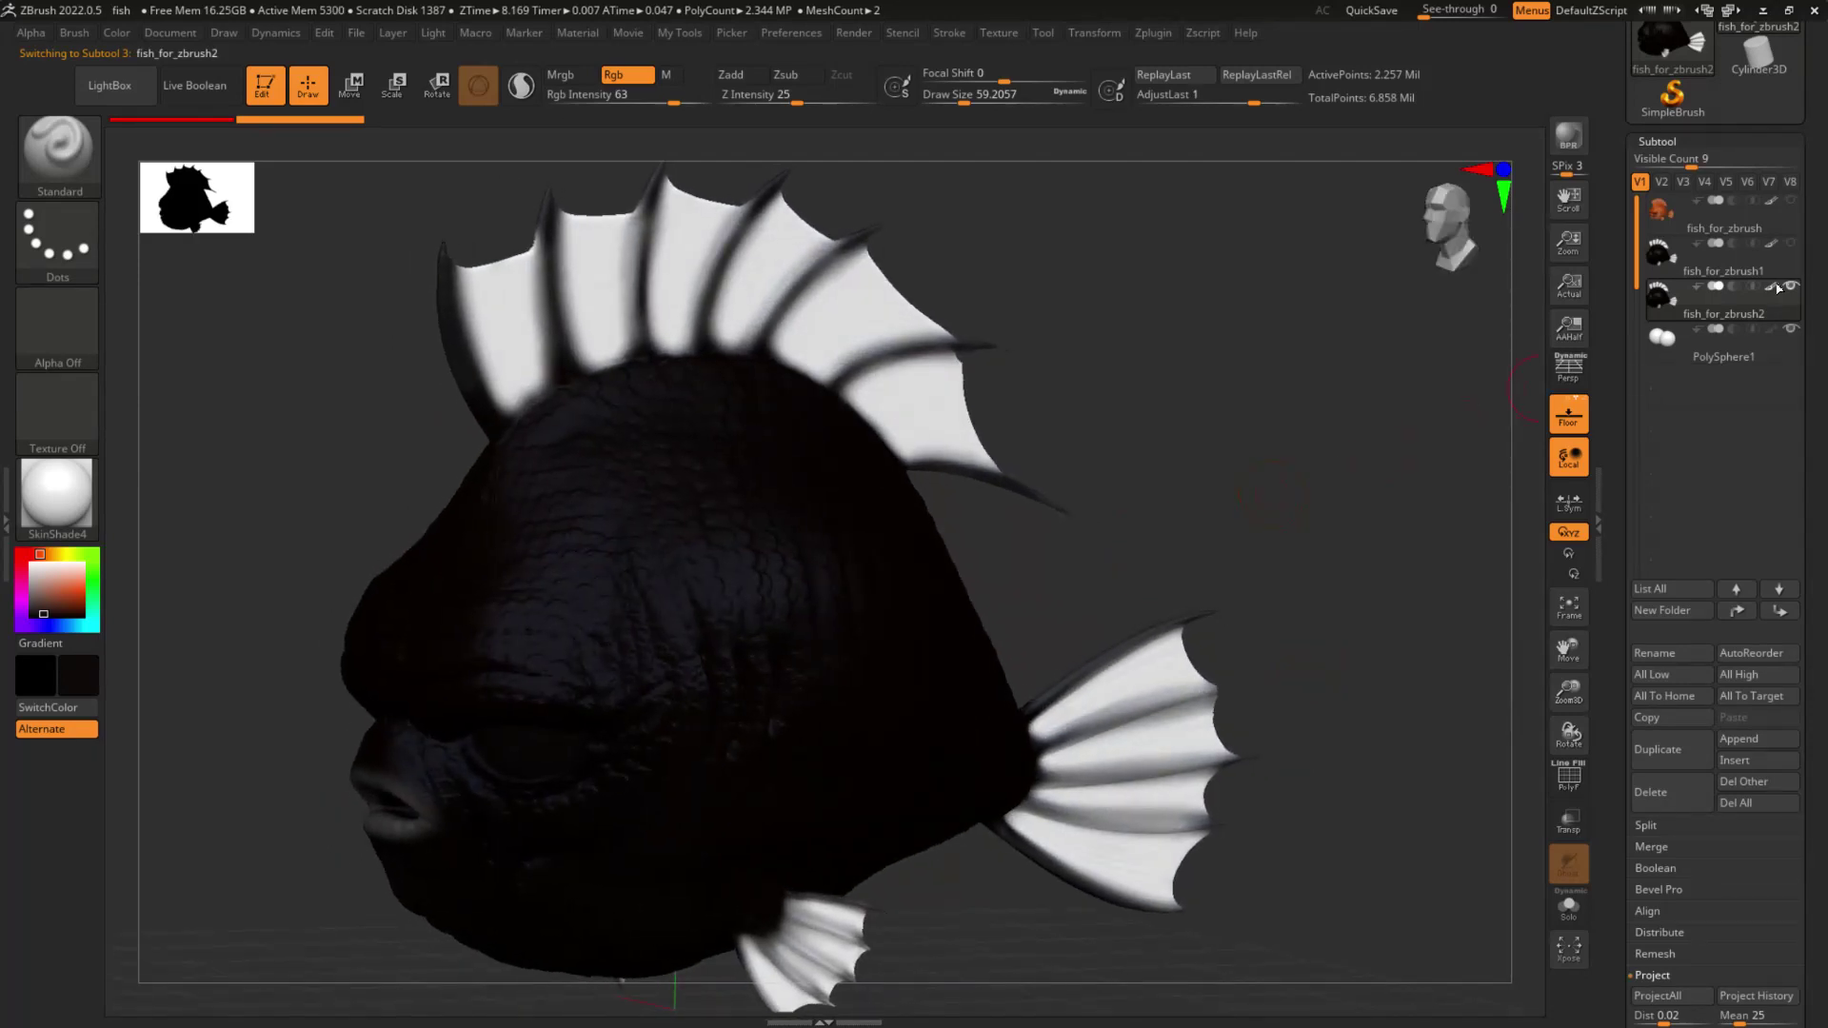
pyautogui.press('space')
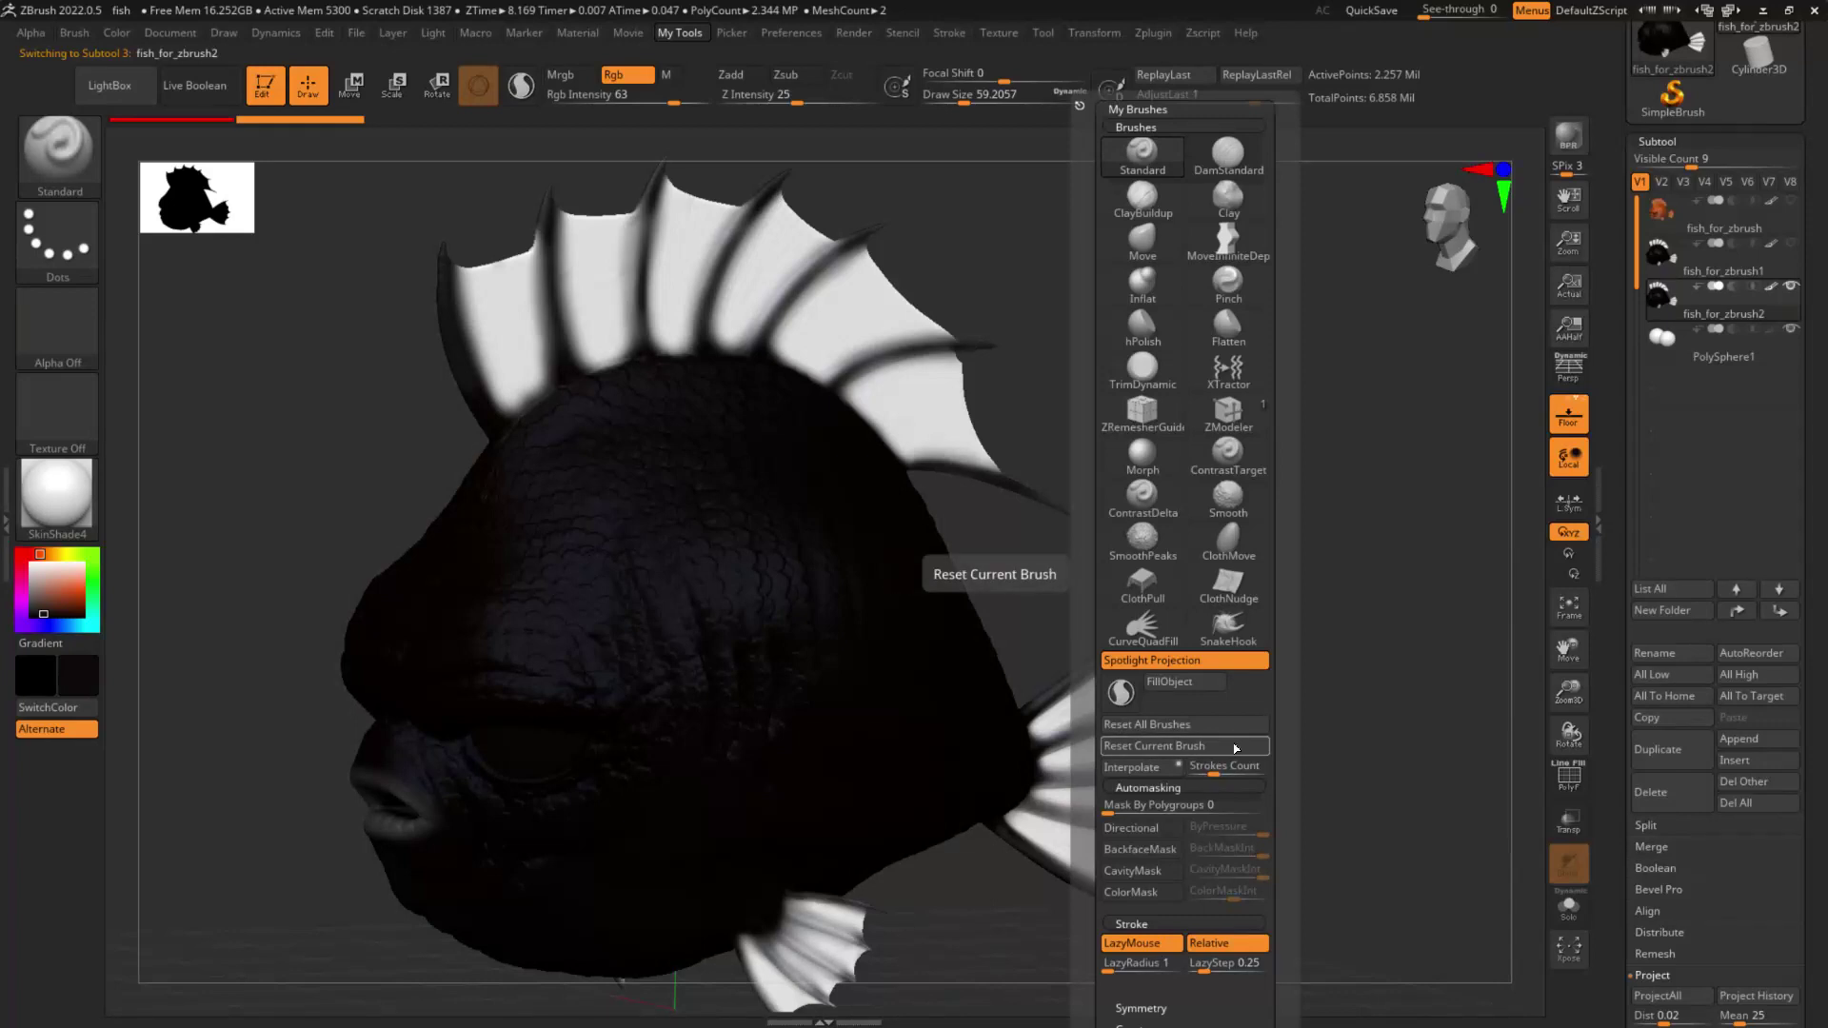
pyautogui.click(1205, 684)
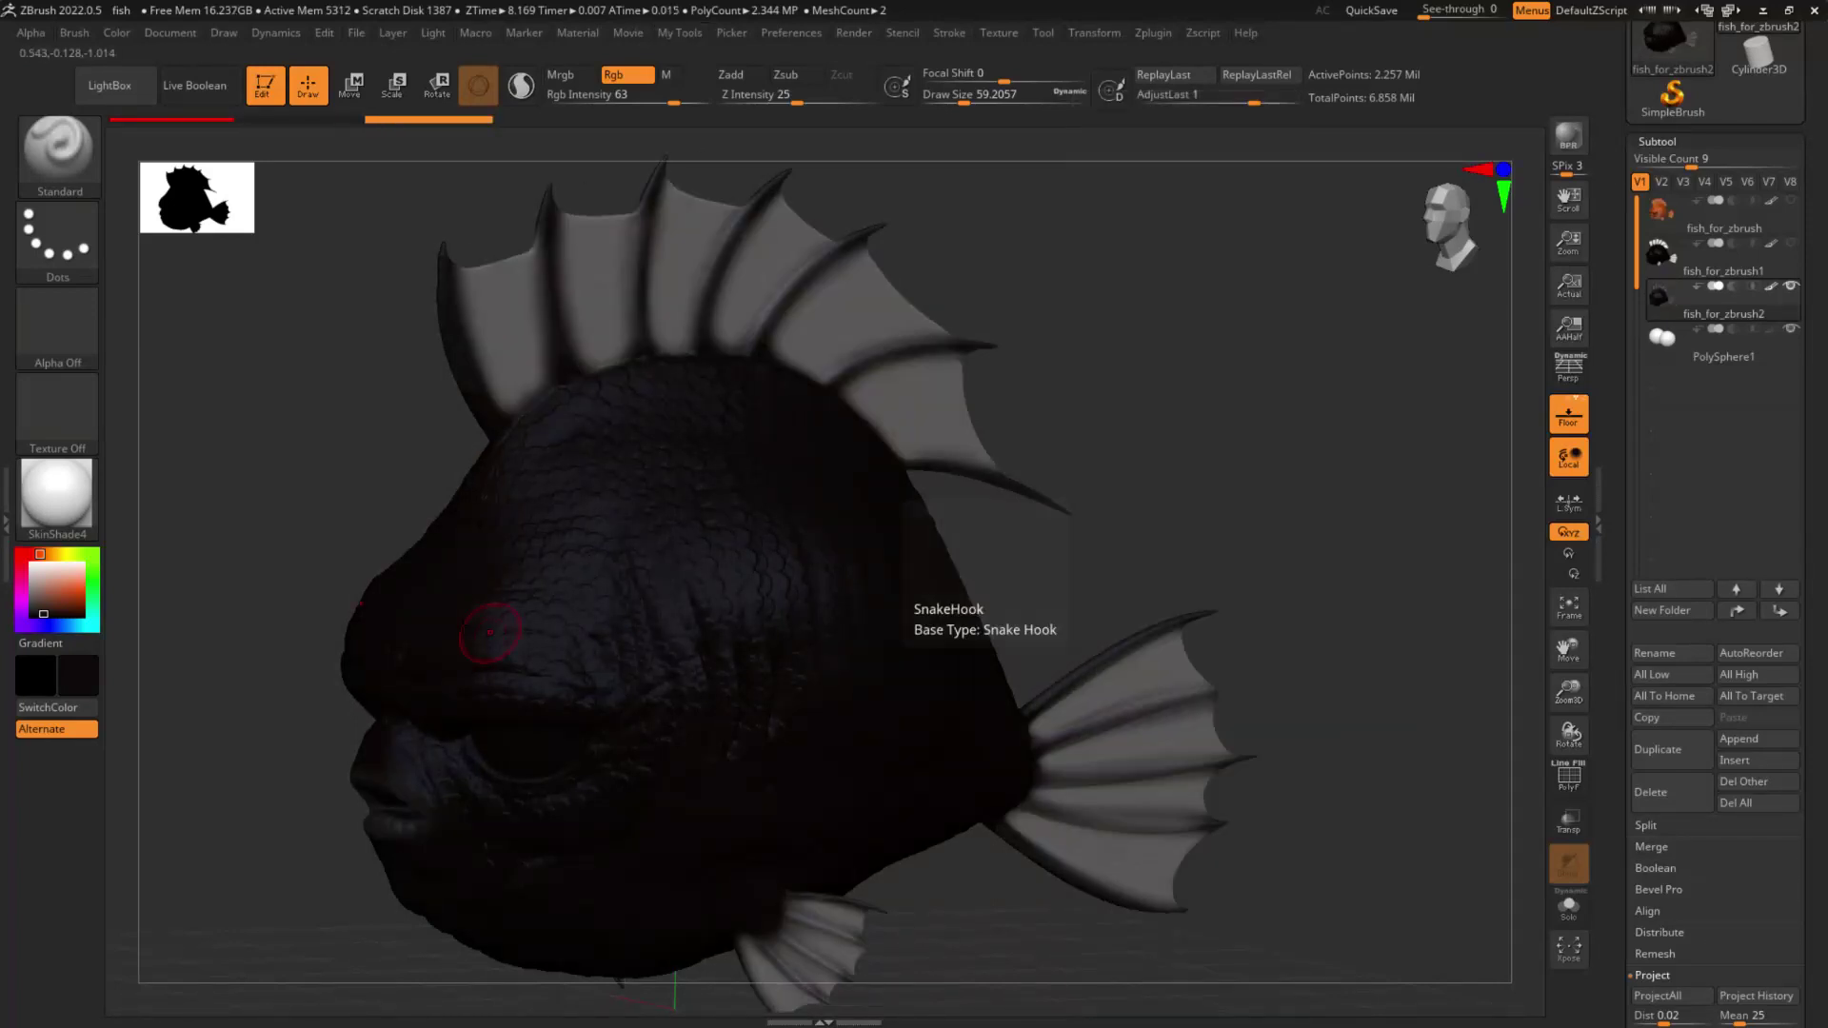
# Step: Choose pure black, set Z Intensity and Rgb Intensity to 100, and fill the duplicated fish again
pyautogui.moveTo(61, 612); pyautogui.dragTo(25, 633)
pyautogui.moveTo(795, 96); pyautogui.dragTo(878, 97)
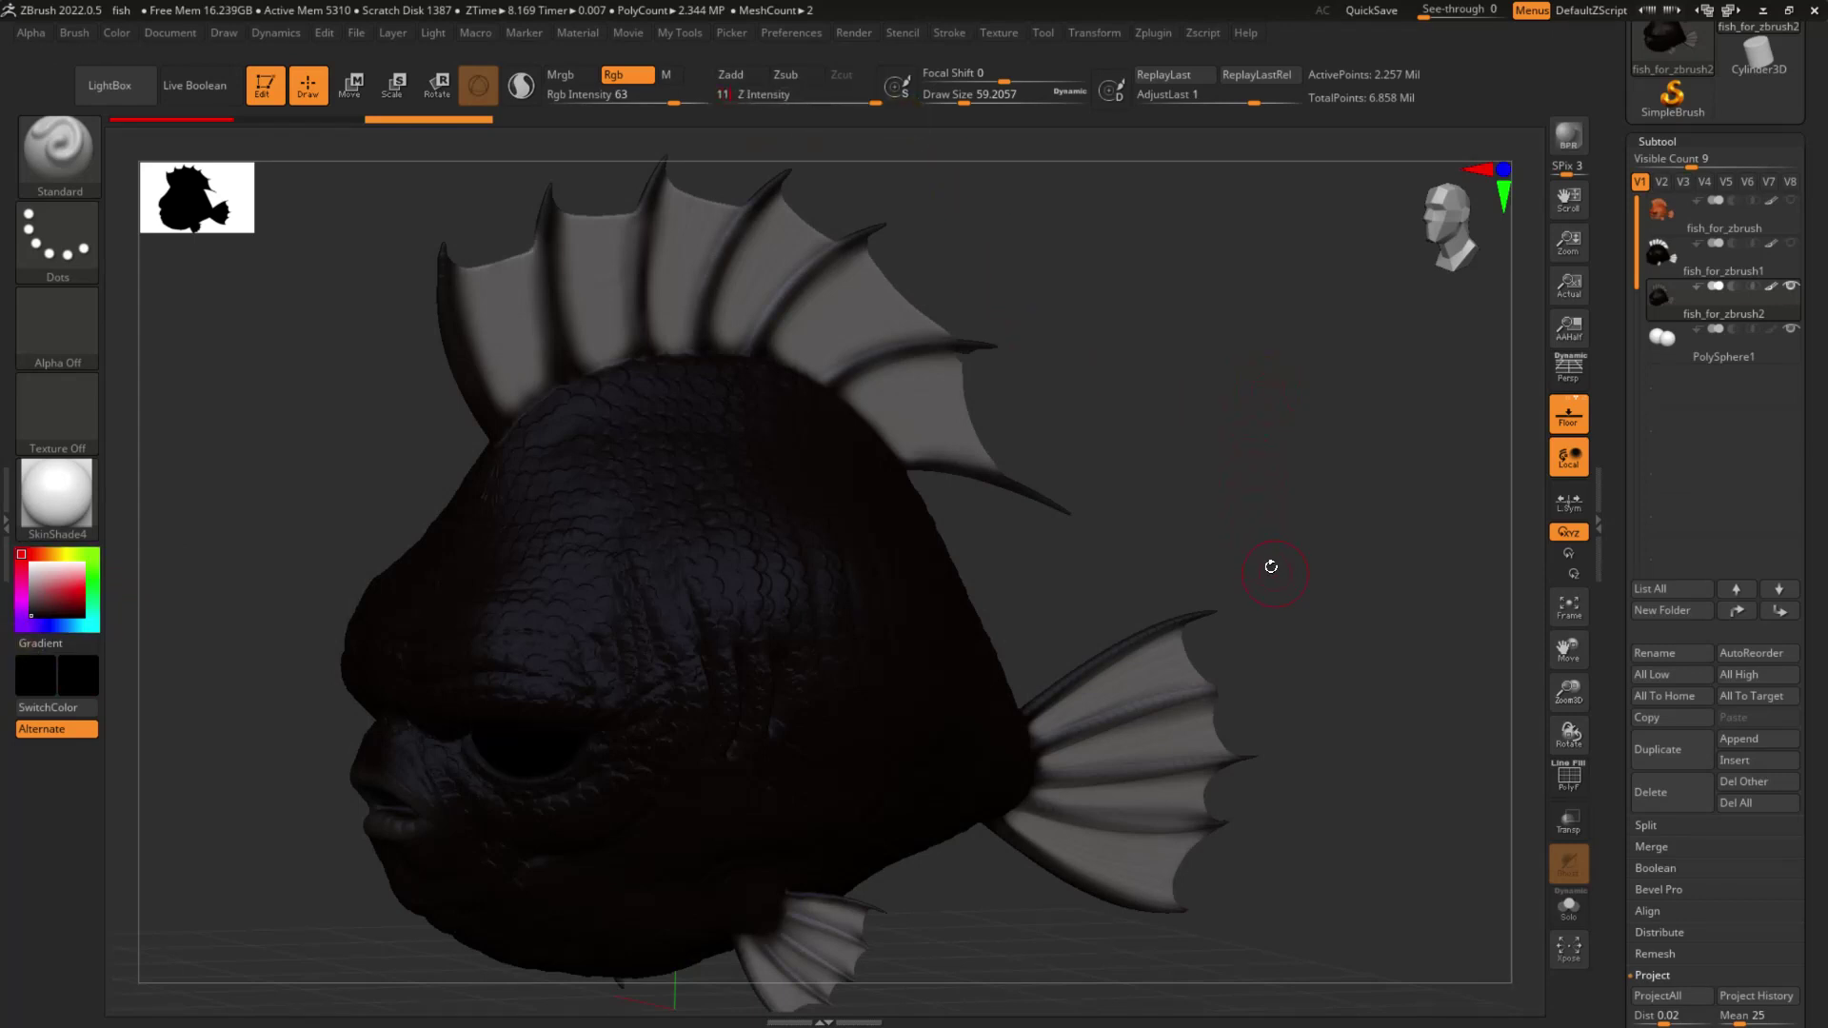
pyautogui.moveTo(674, 101); pyautogui.dragTo(730, 100)
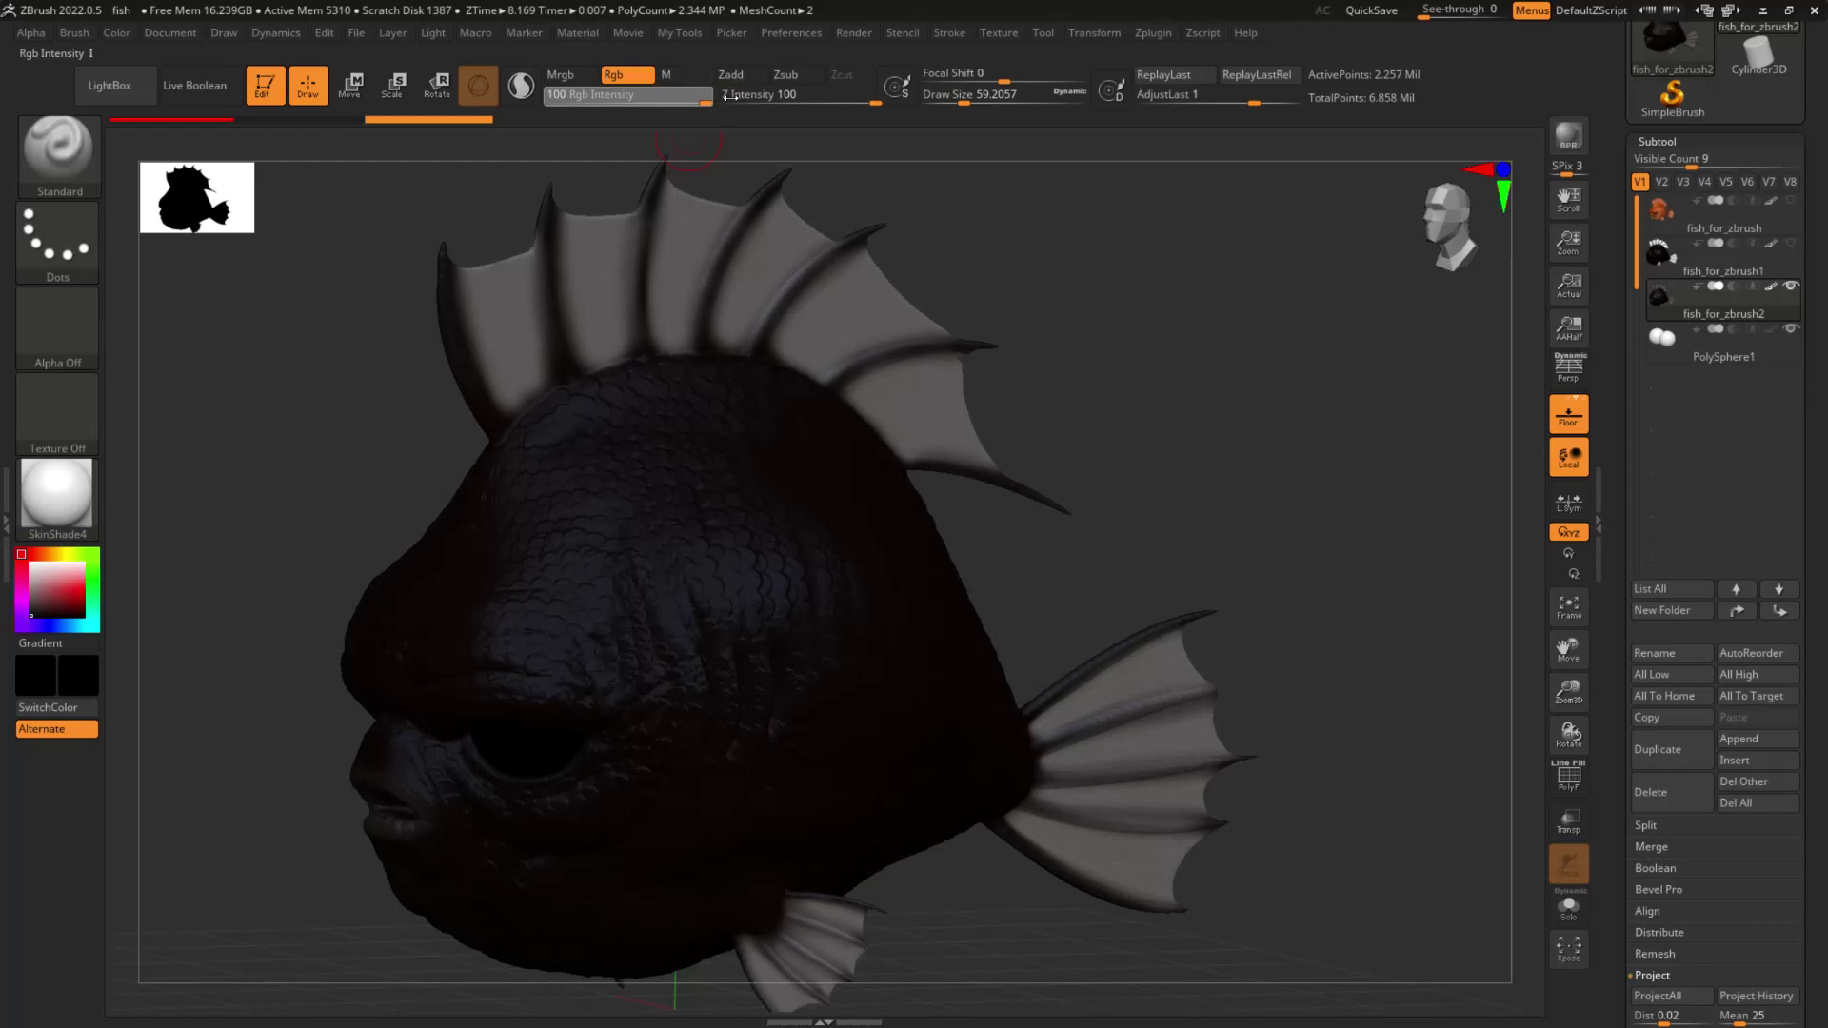
pyautogui.moveTo(1068, 324); pyautogui.dragTo(1077, 302)
pyautogui.press('space')
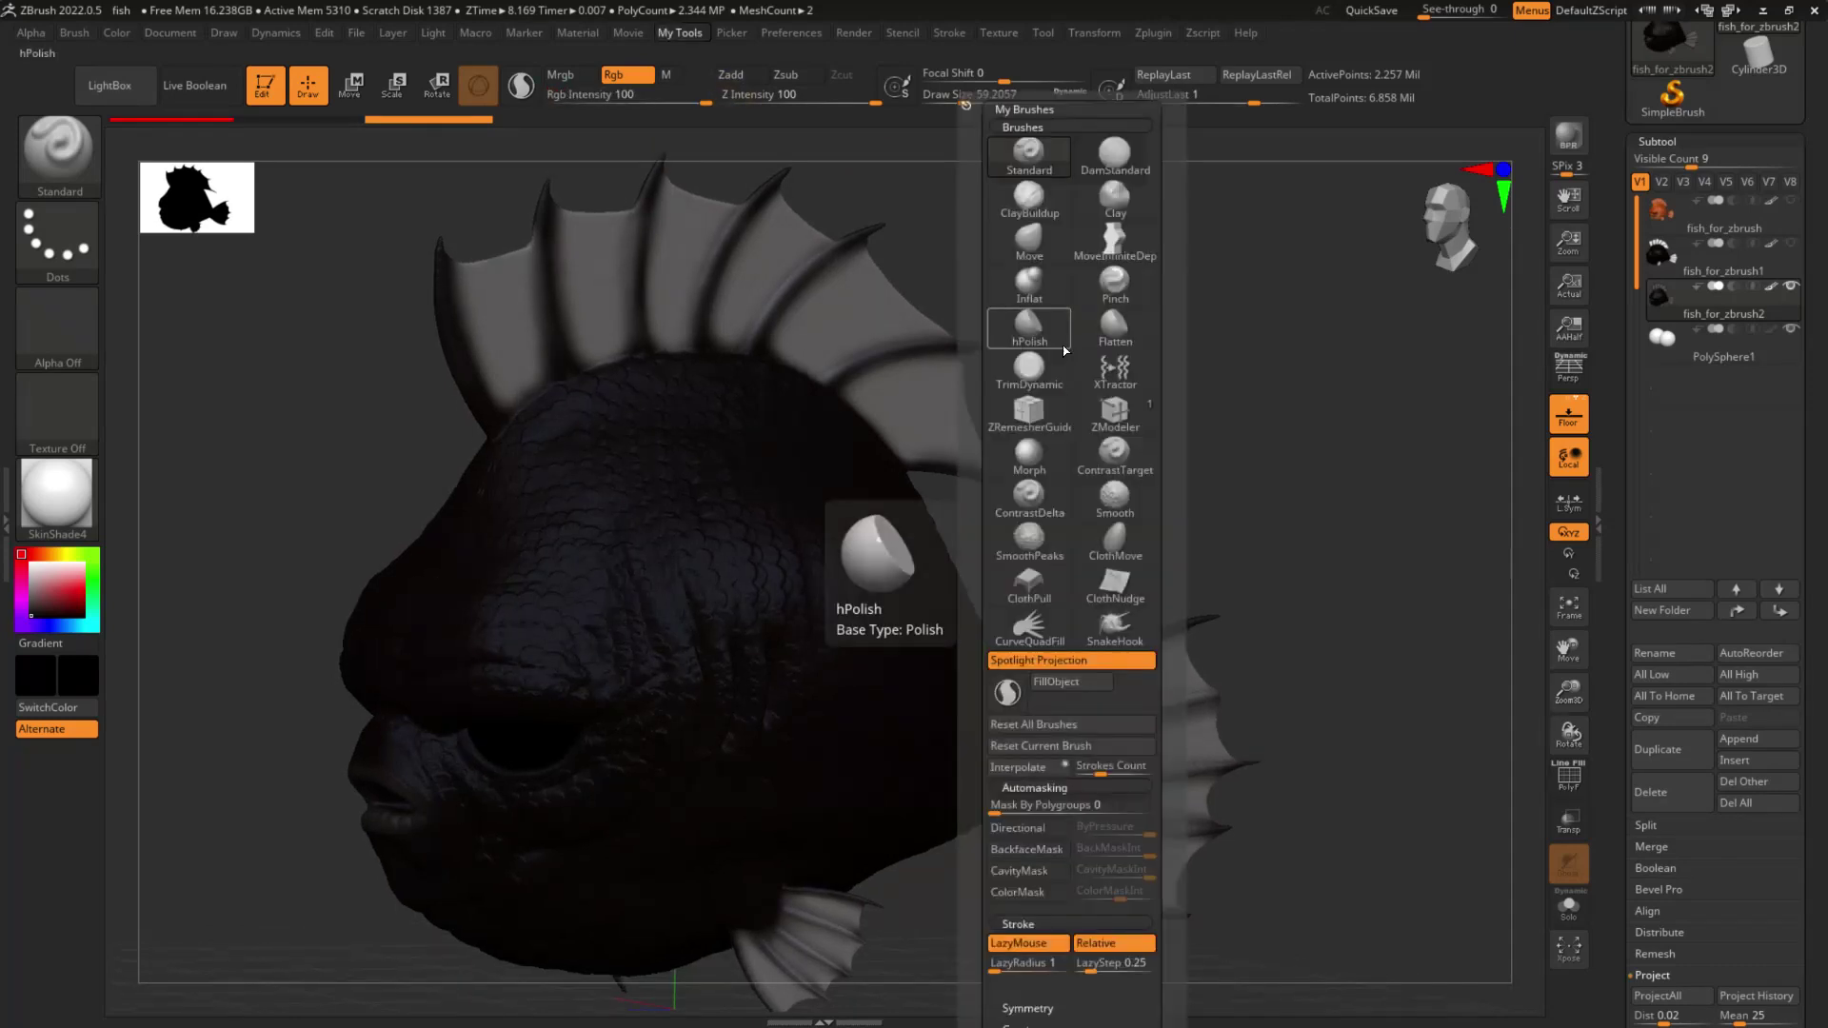
pyautogui.click(1055, 682)
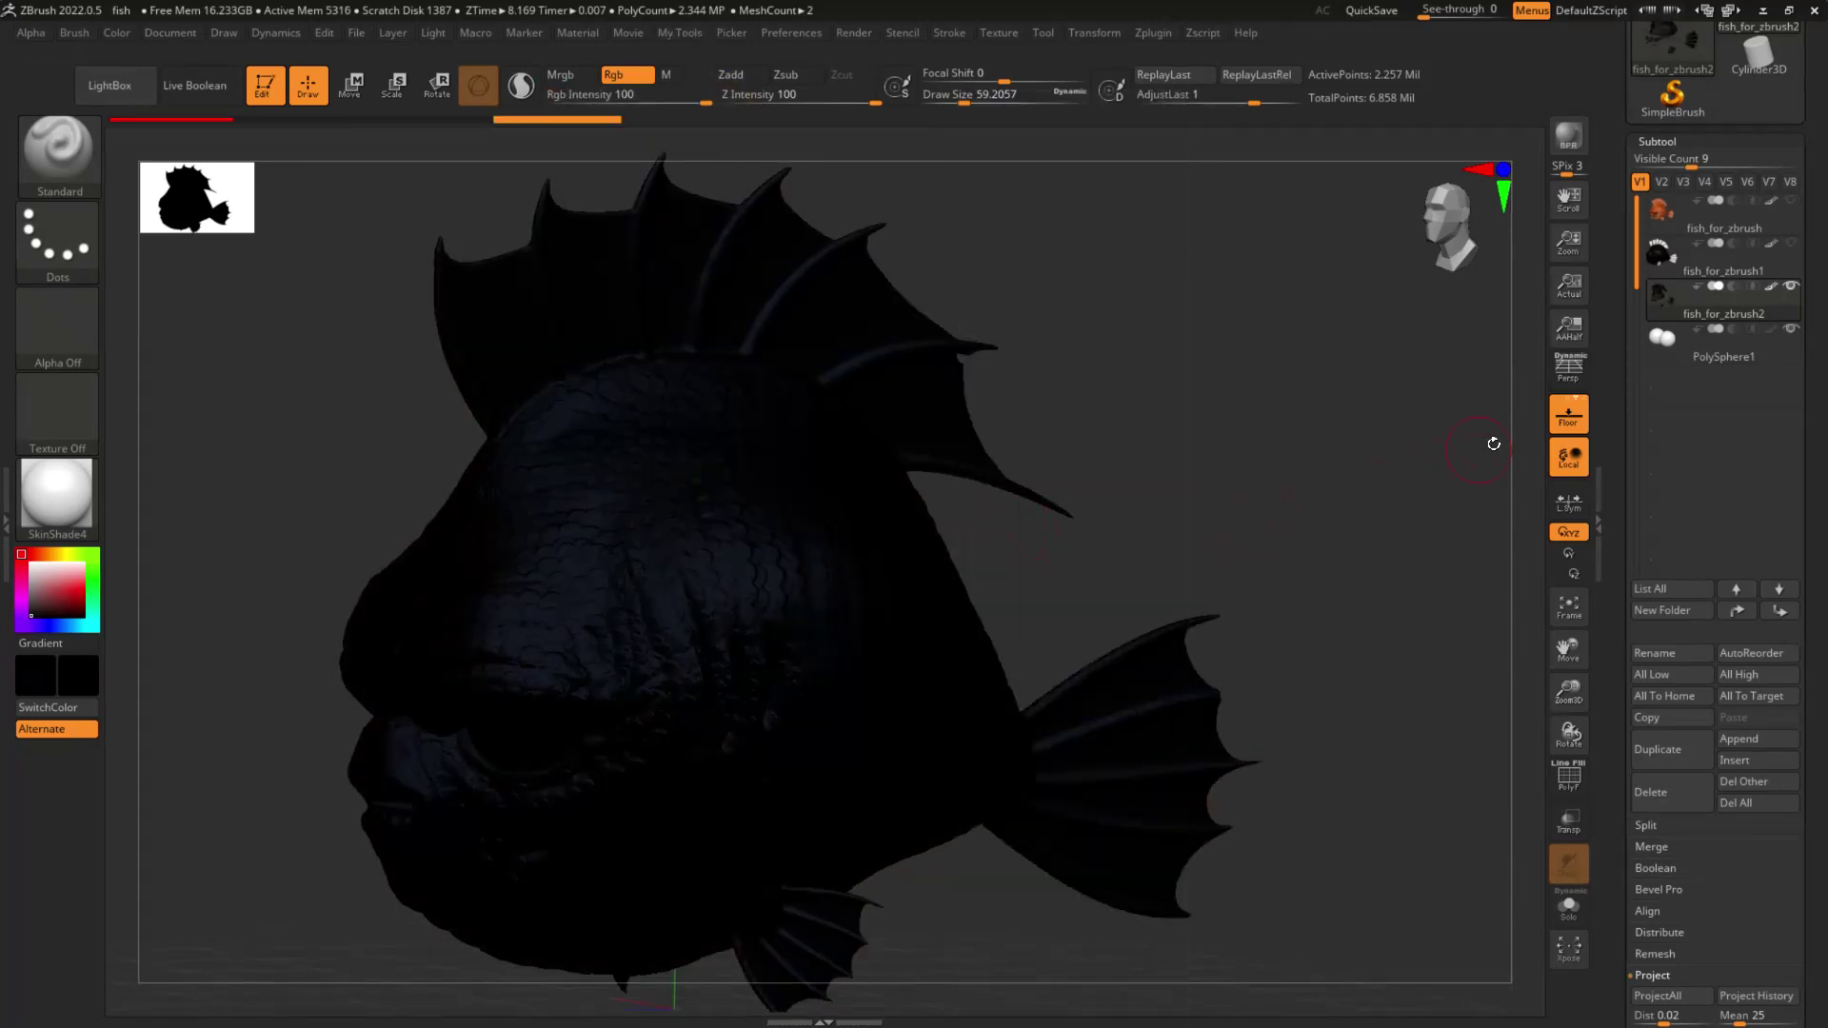
# Step: Compare the black fish_for_zbrush2 copy with fish_for_zbrush1 by switching between the two subtools
pyautogui.moveTo(1274, 511)
pyautogui.mouseDown()
pyautogui.moveTo(1257, 477)
pyautogui.moveTo(1277, 498)
pyautogui.mouseUp()
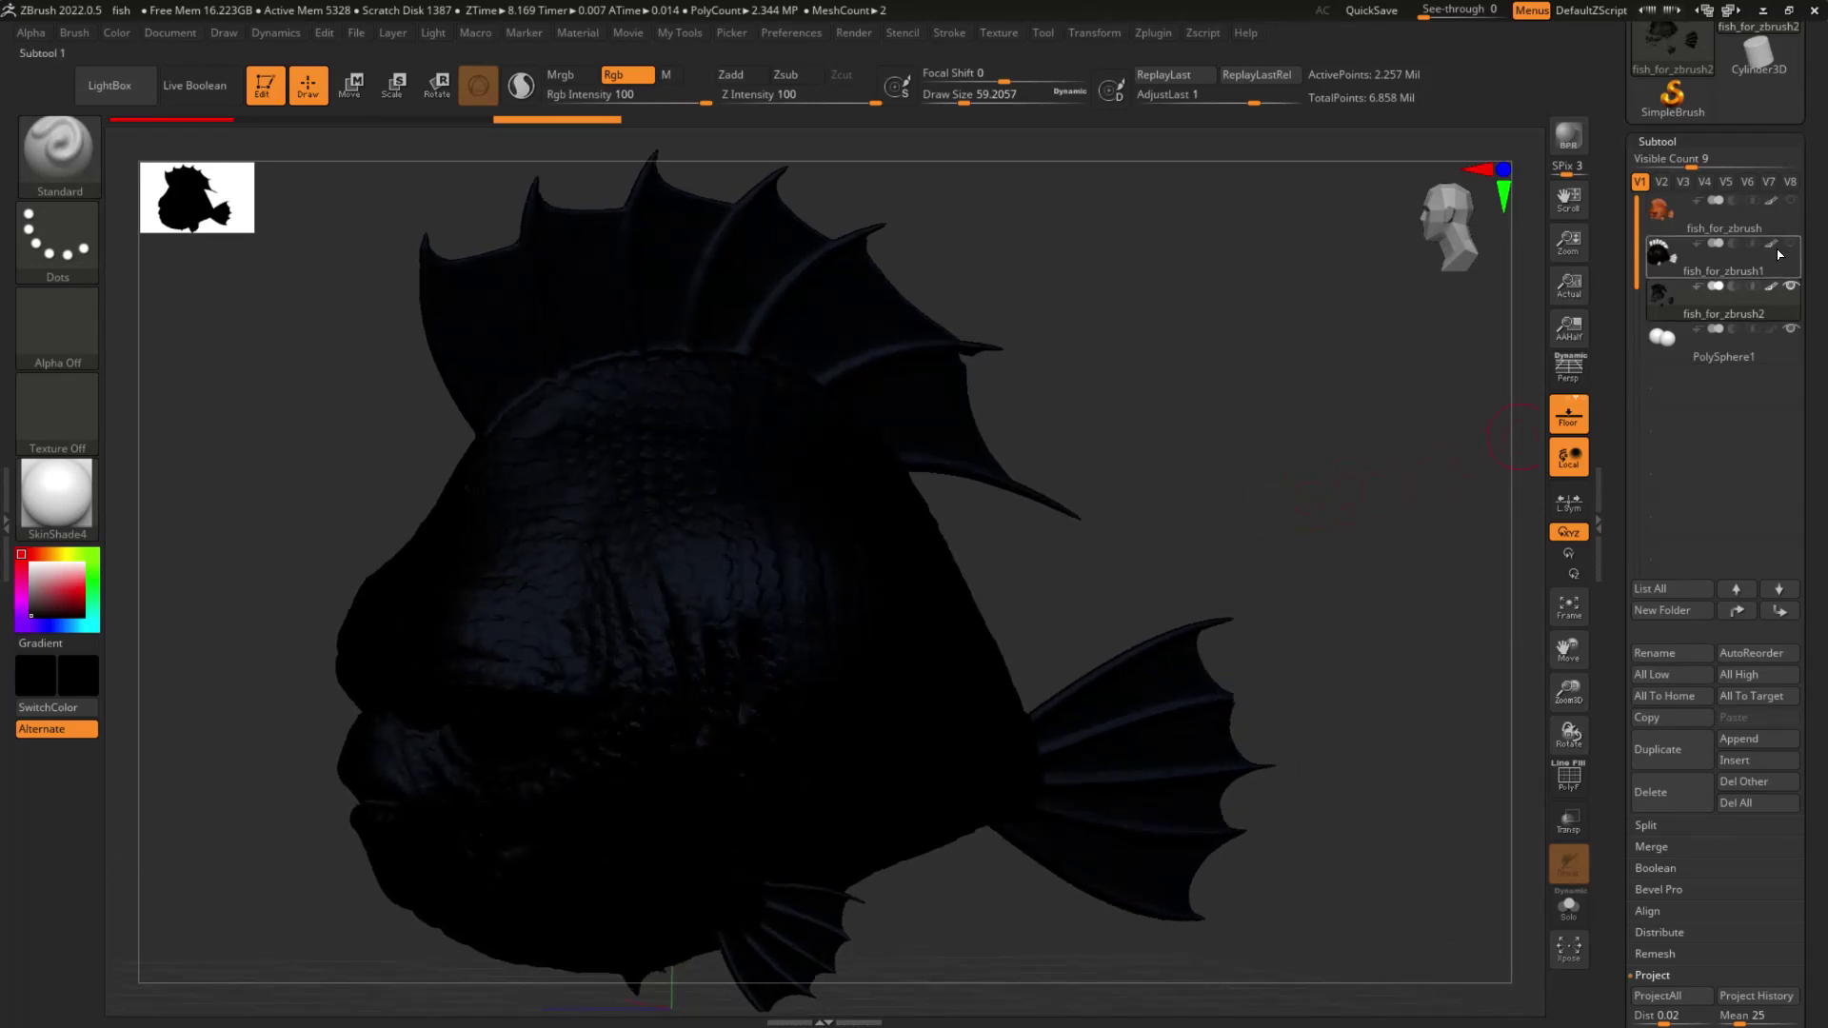
pyautogui.moveTo(1791, 289)
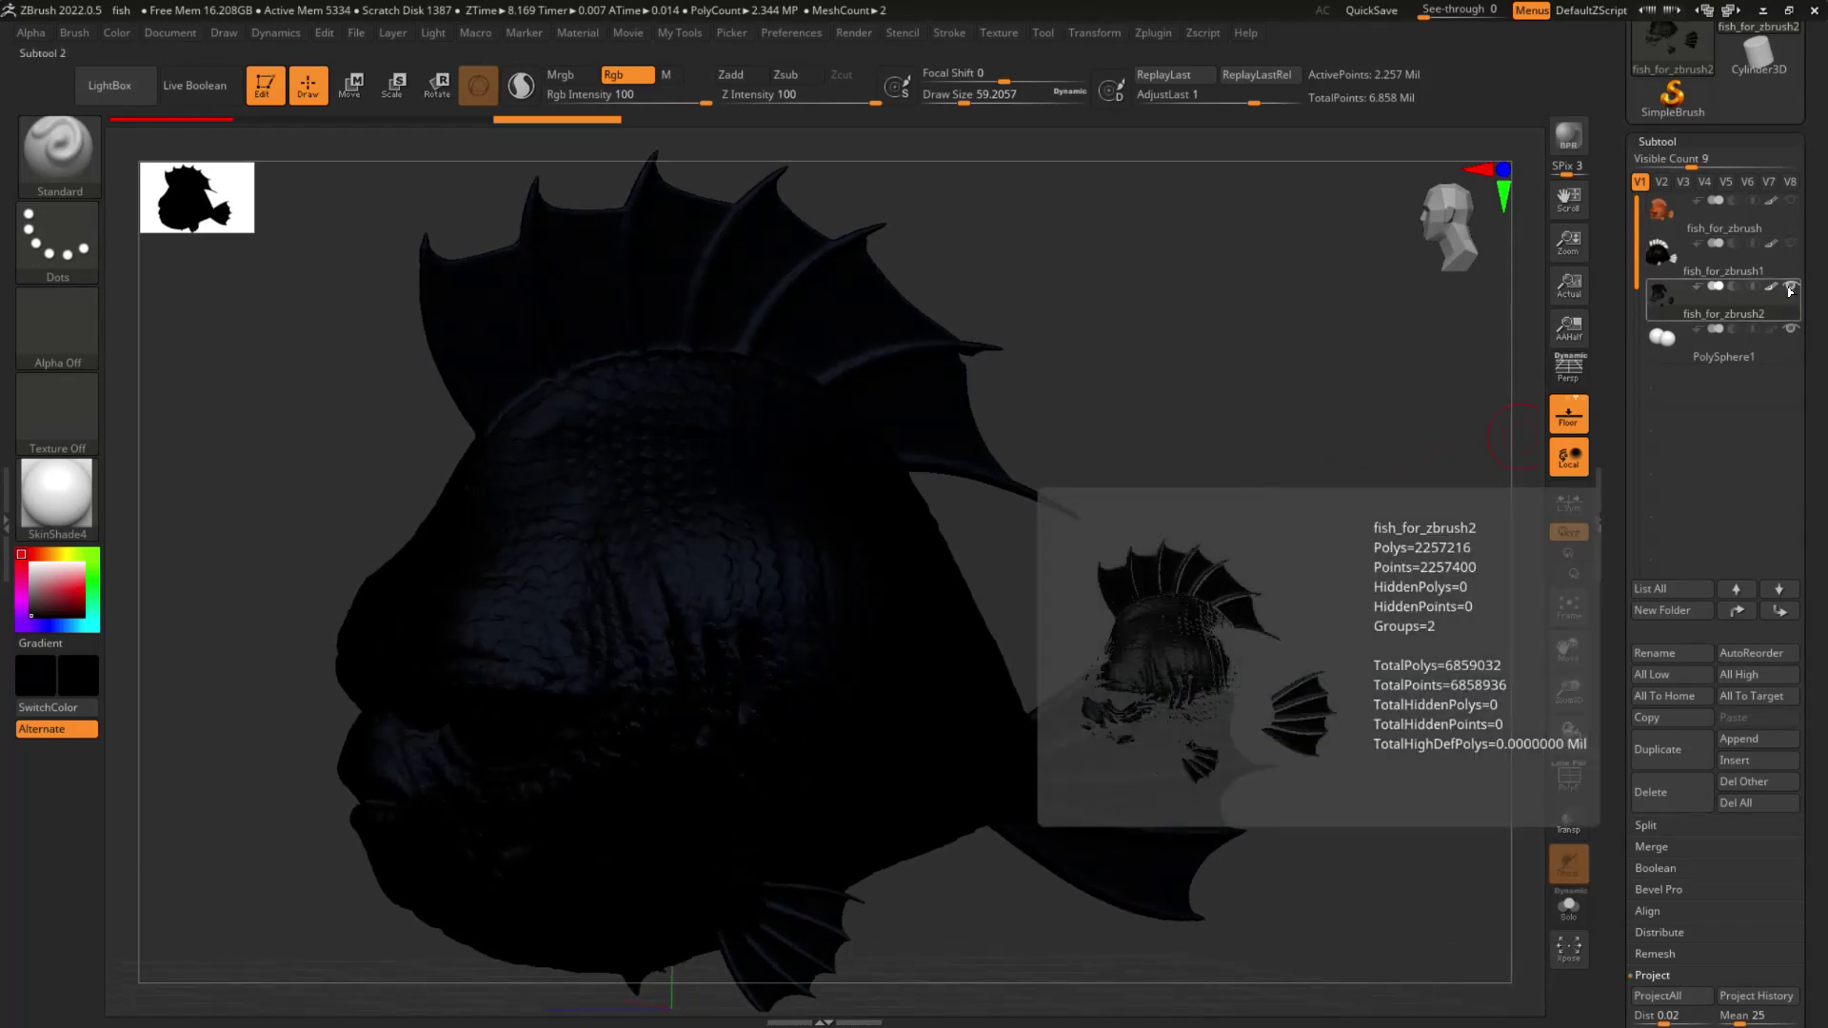
pyautogui.click(1793, 269)
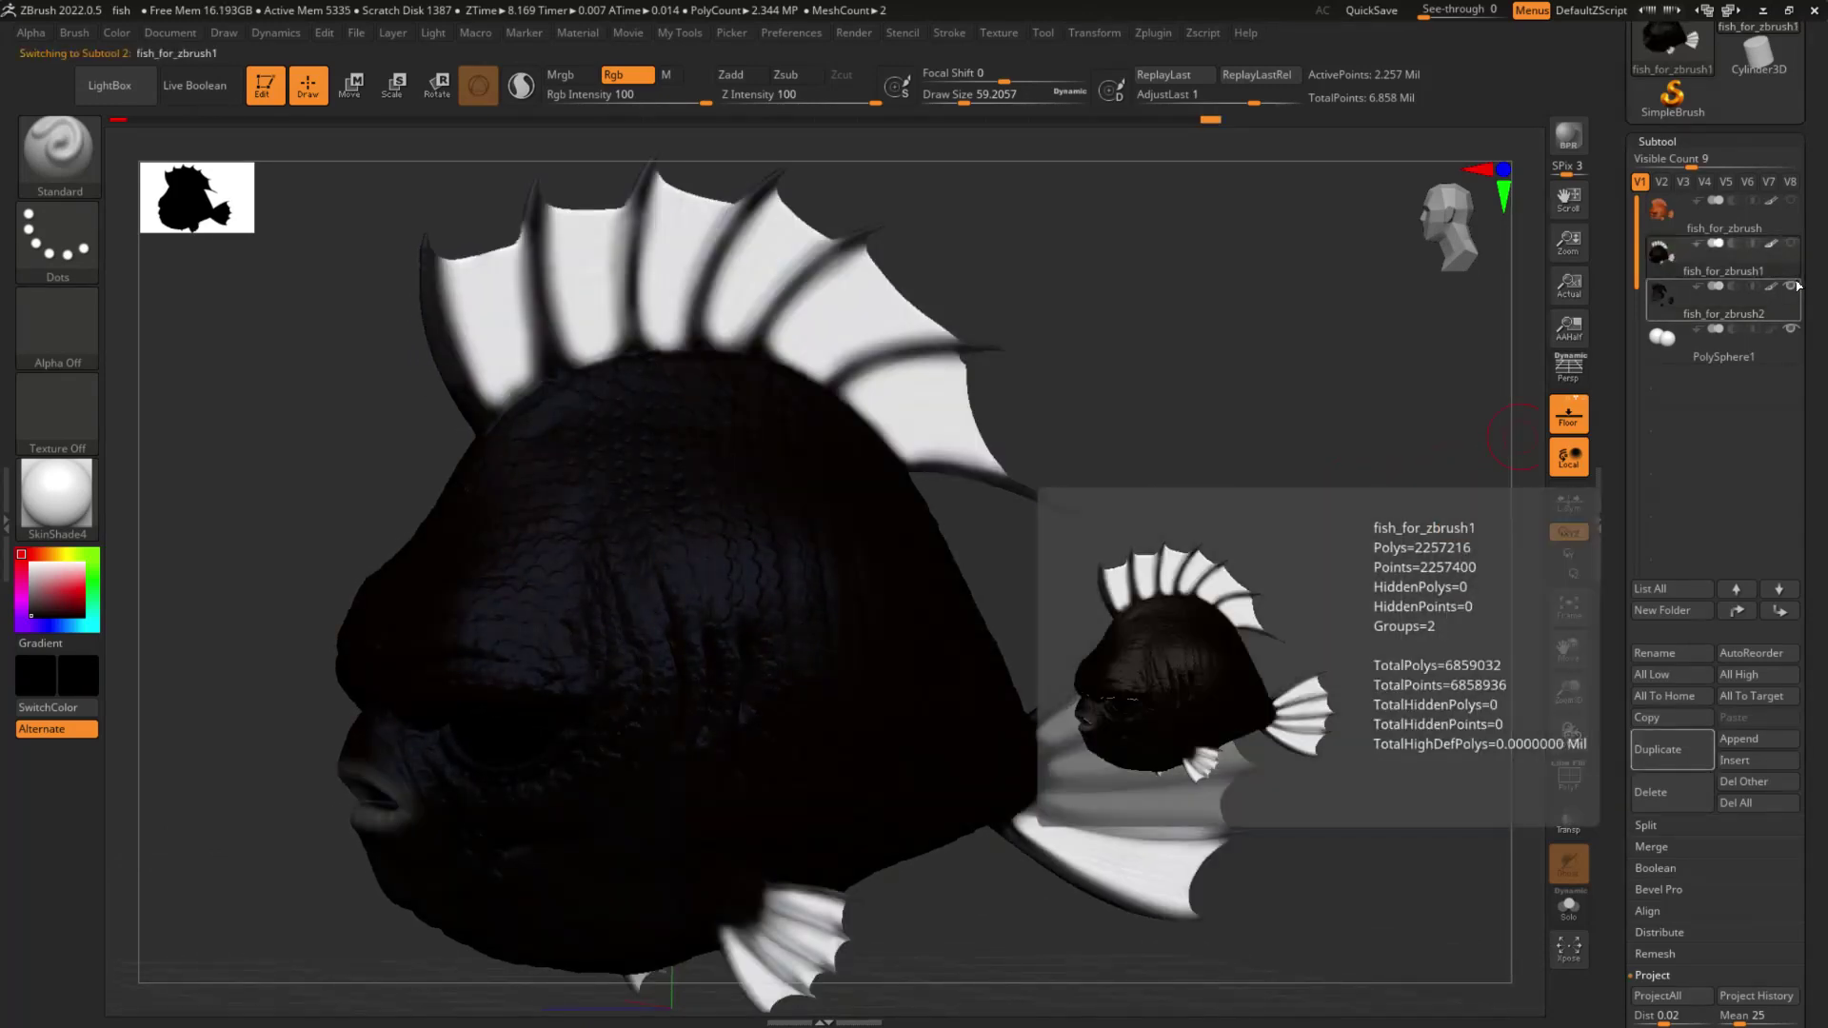
pyautogui.click(1668, 289)
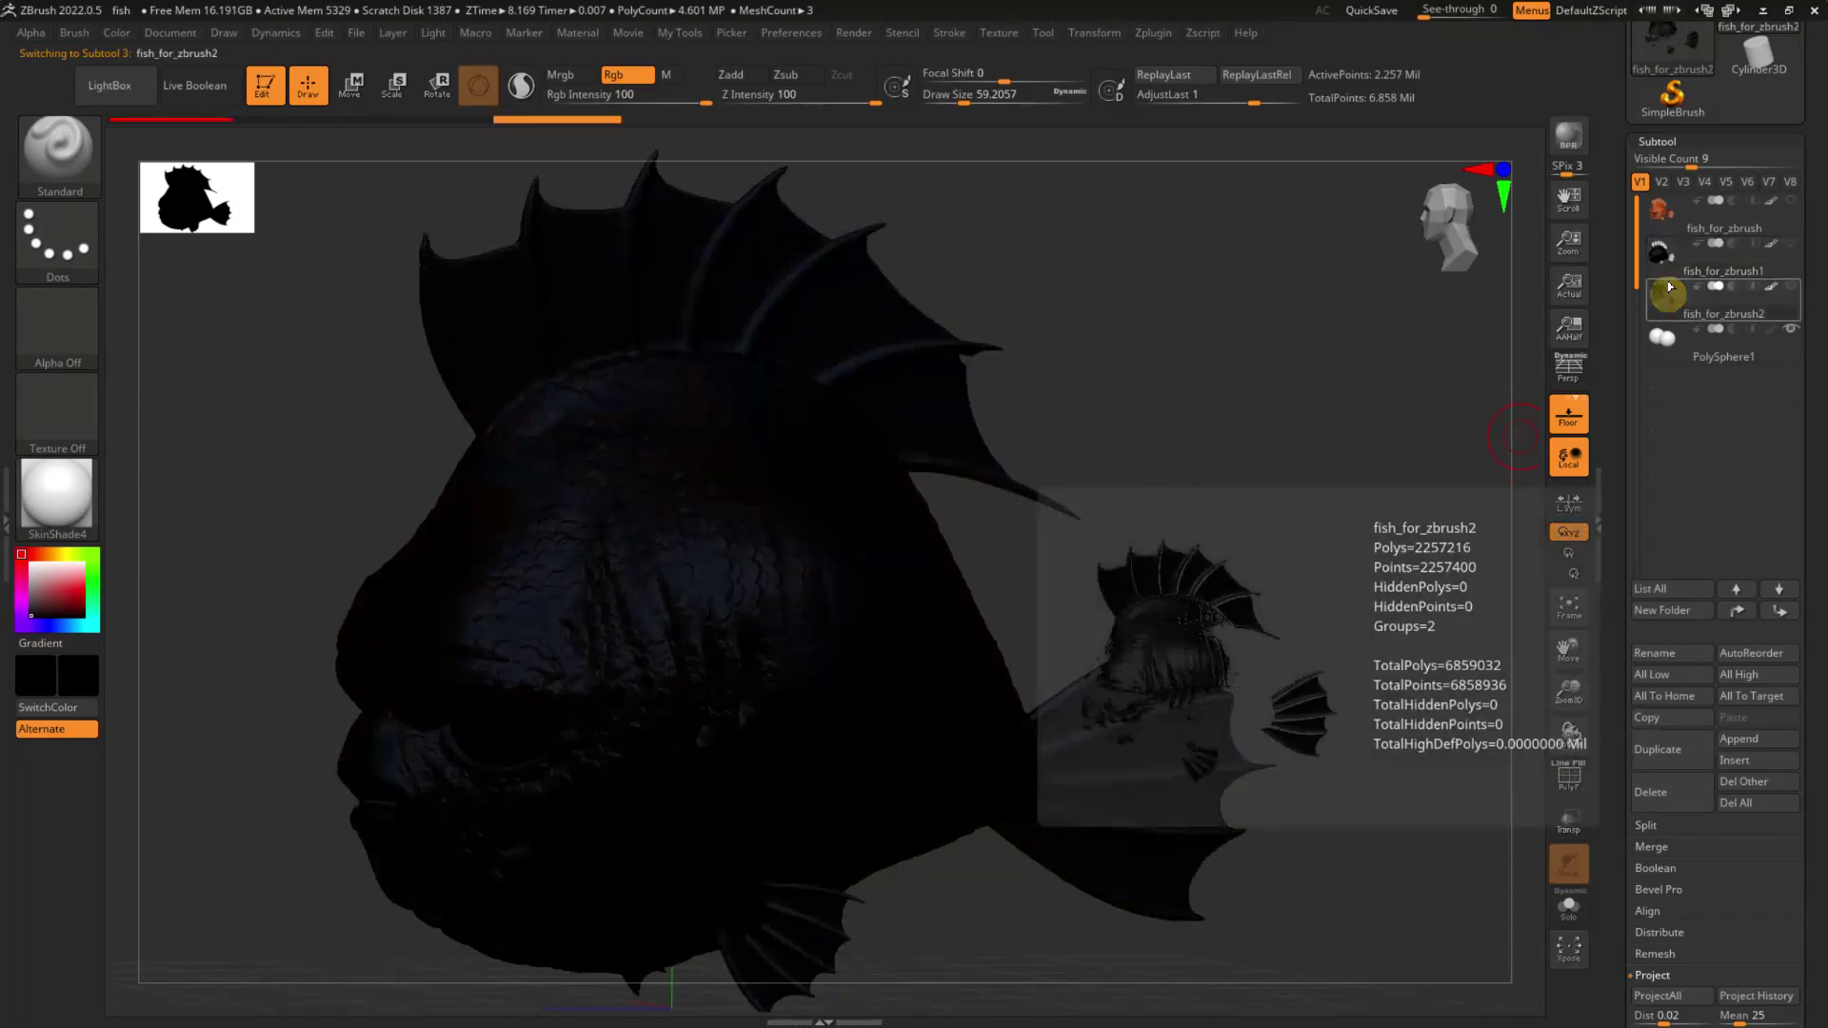
pyautogui.click(1669, 284)
pyautogui.moveTo(1673, 309)
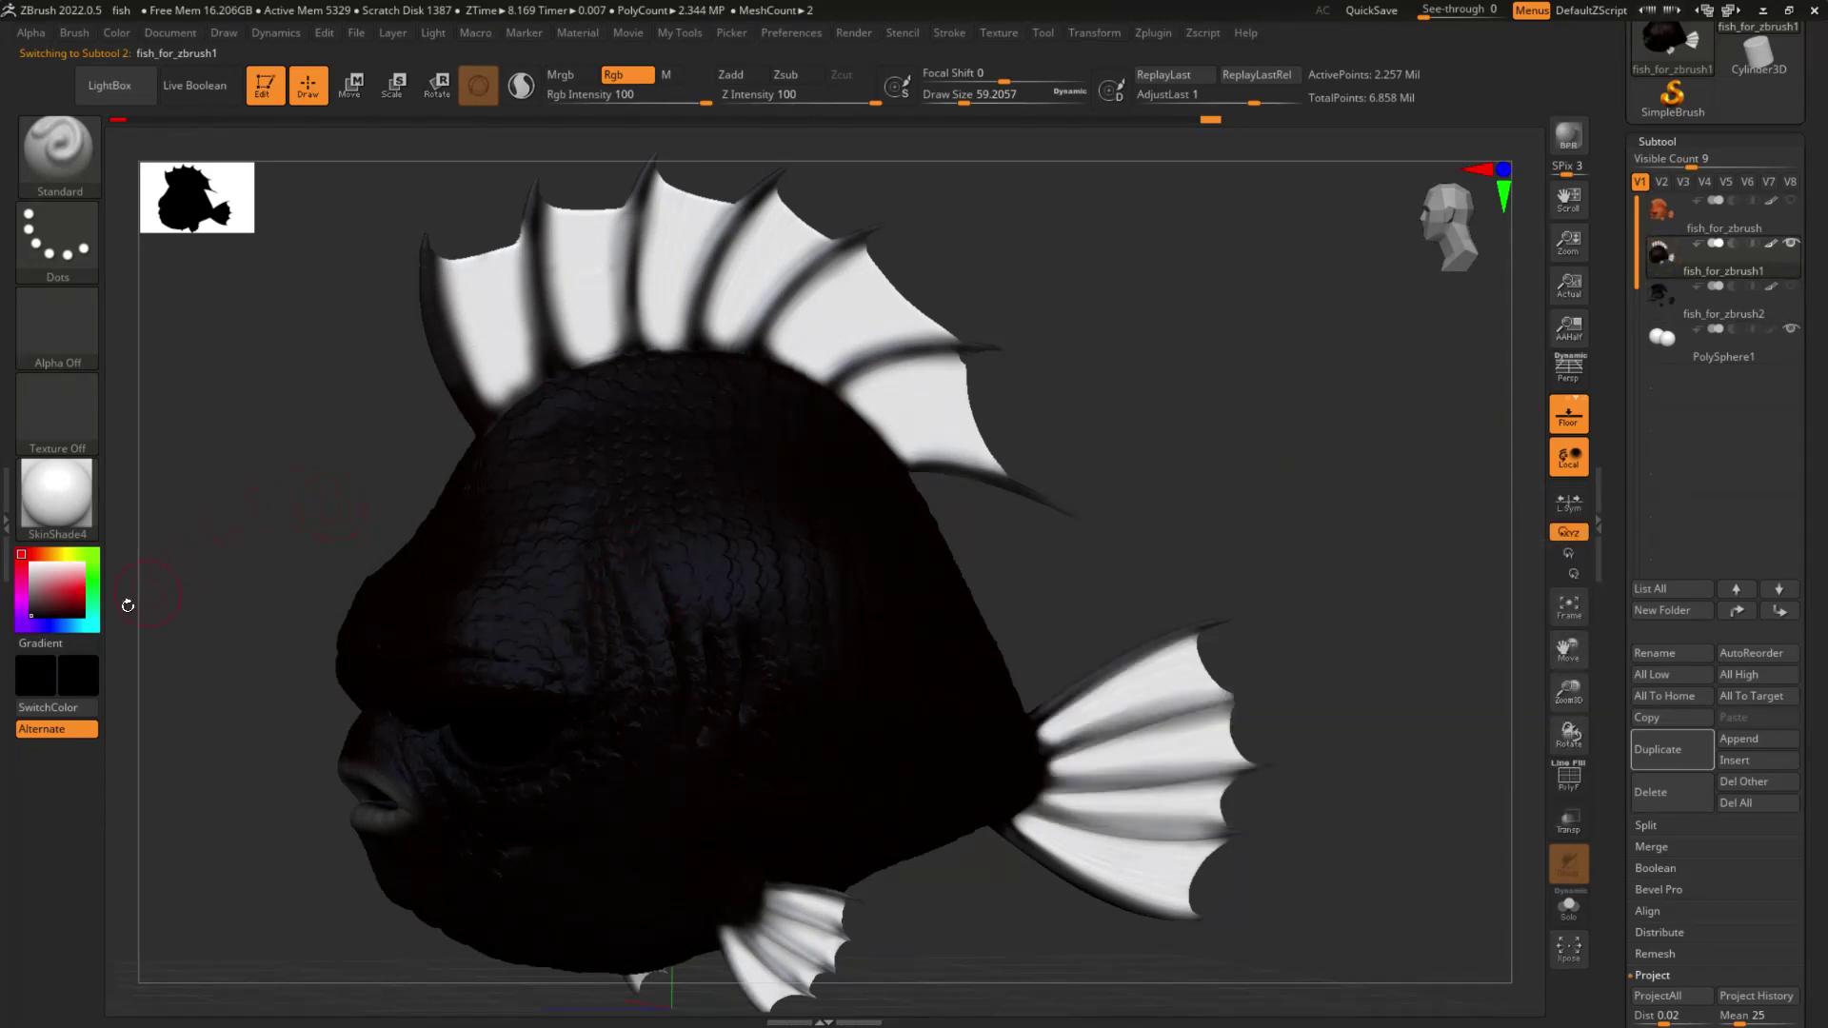
# Step: Paint the body of fish_for_zbrush1 pure black from all sides with a draw size of about 132
pyautogui.press('s')
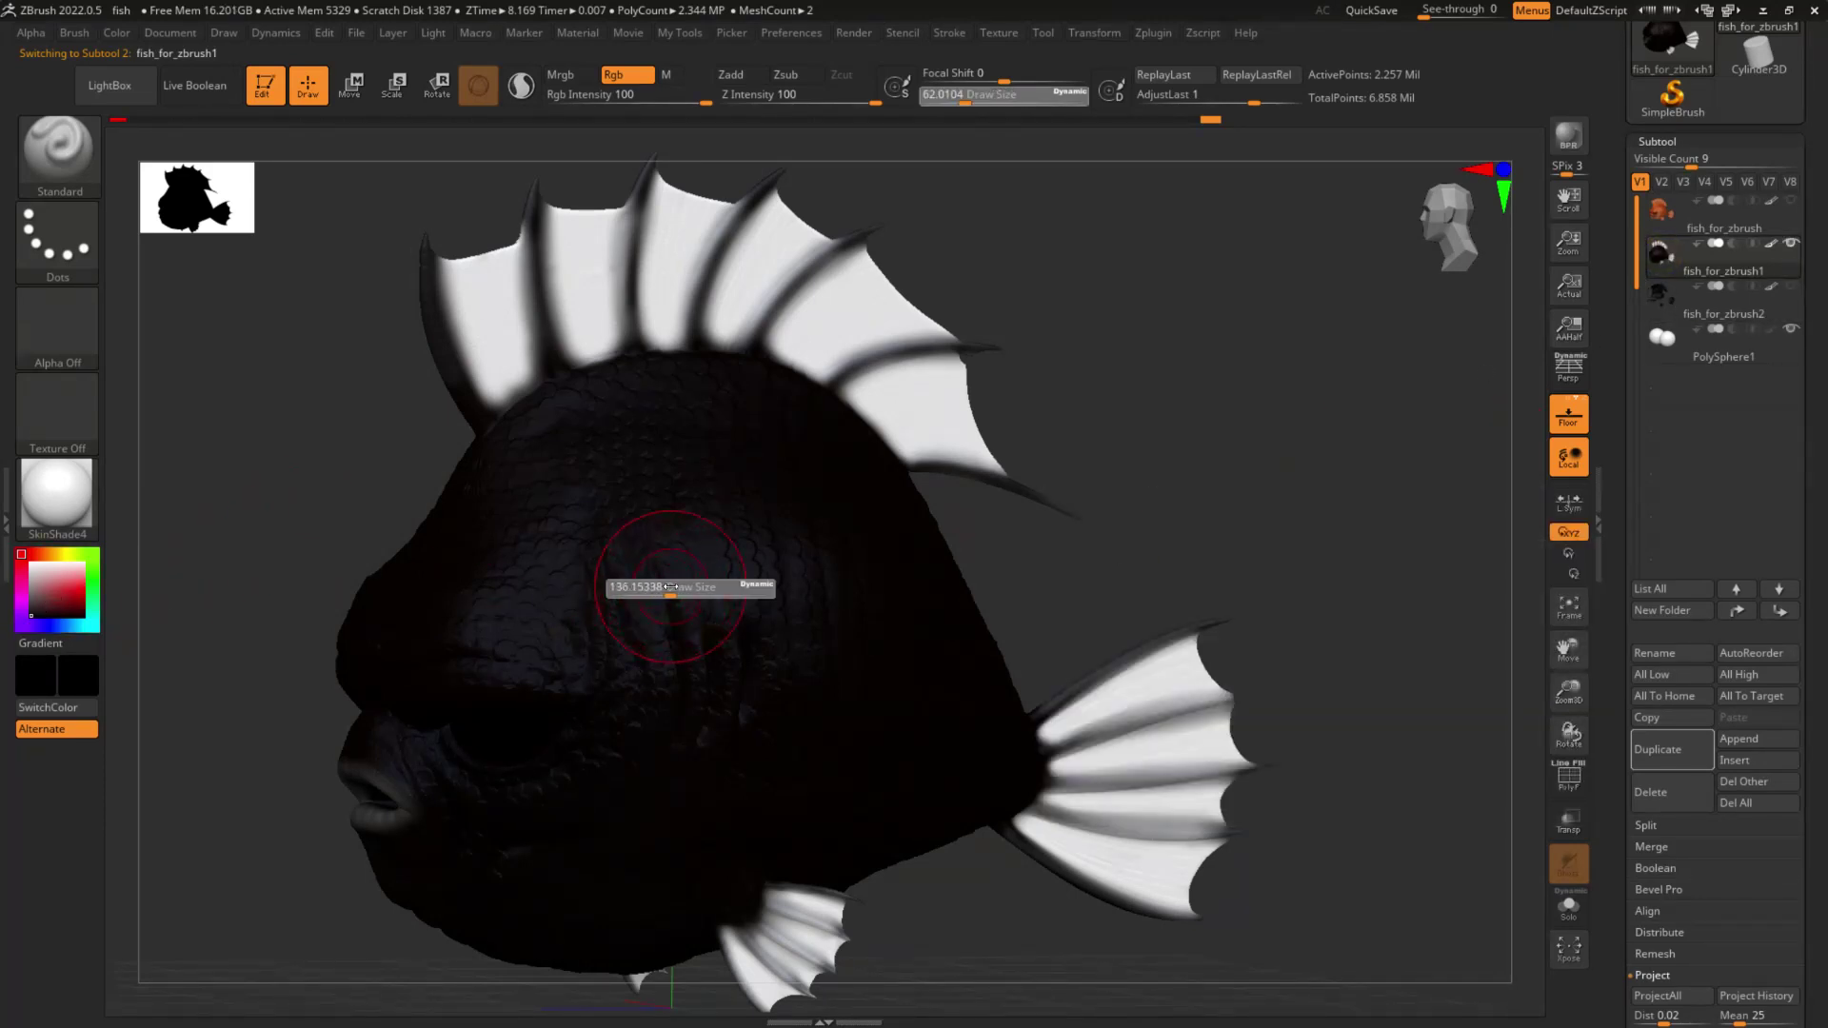
pyautogui.moveTo(671, 587); pyautogui.dragTo(668, 586)
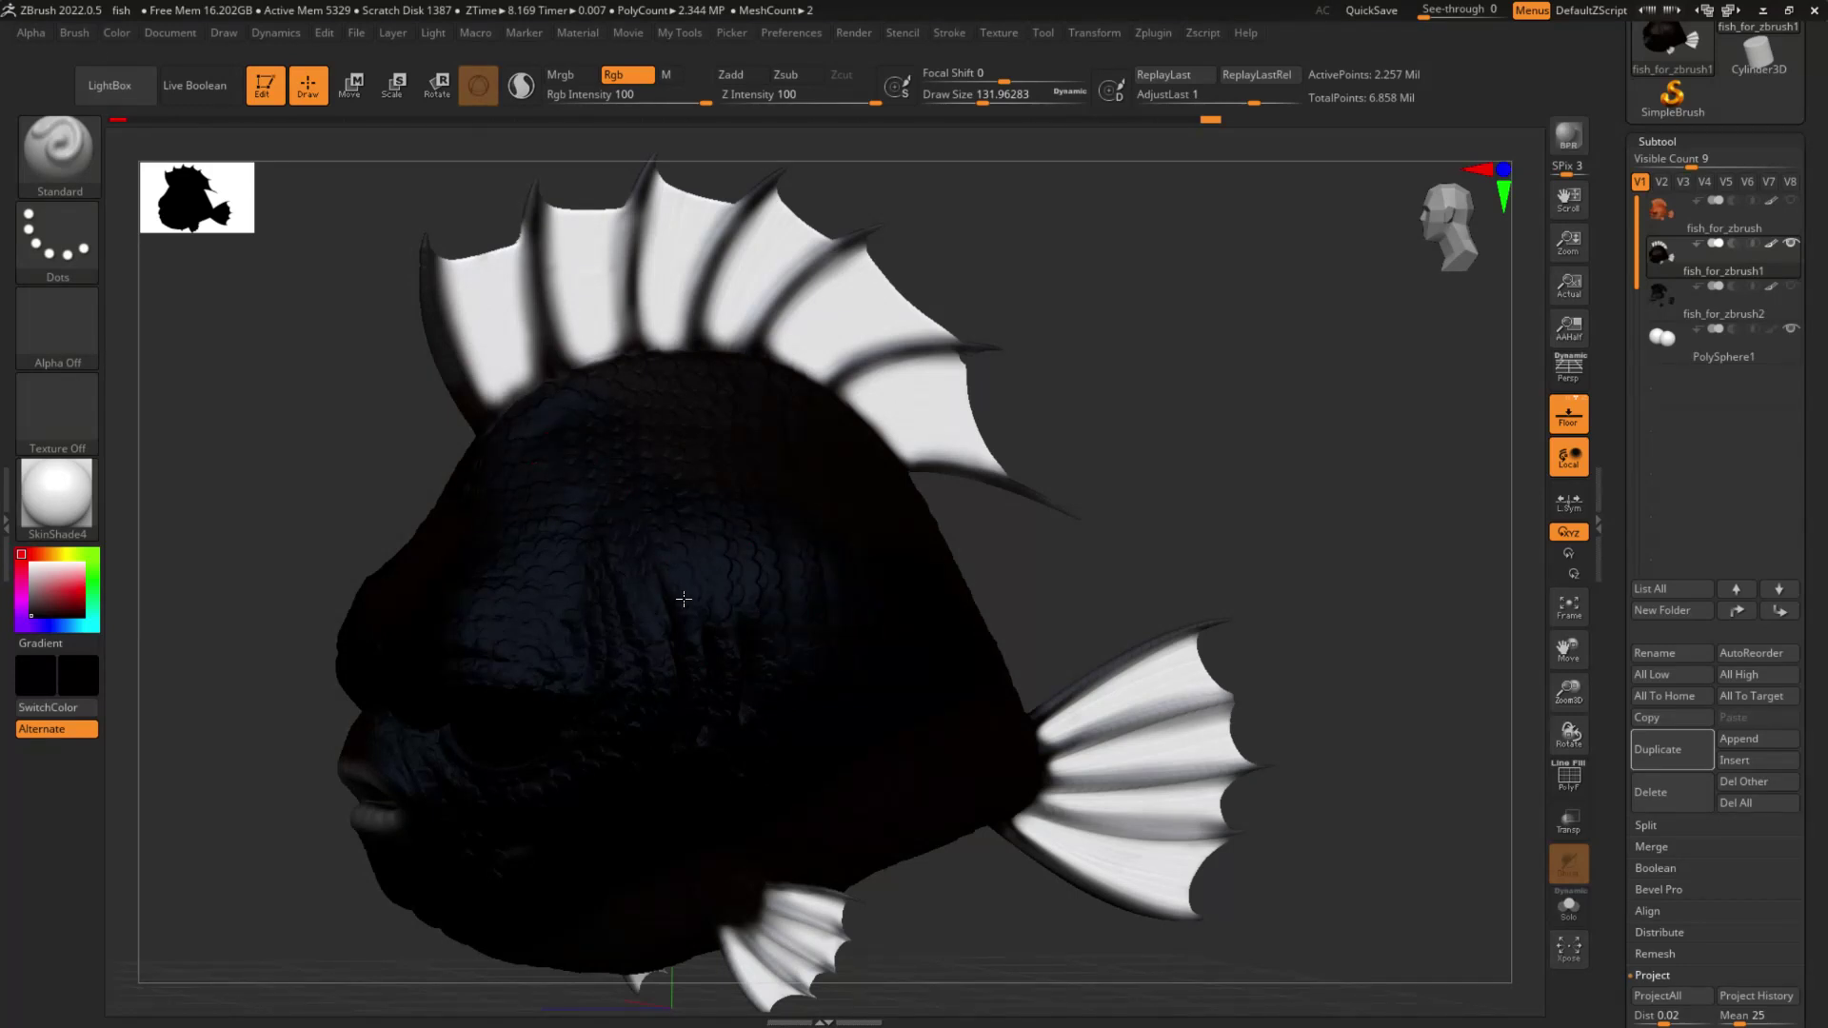
pyautogui.moveTo(1003, 539); pyautogui.dragTo(1055, 575)
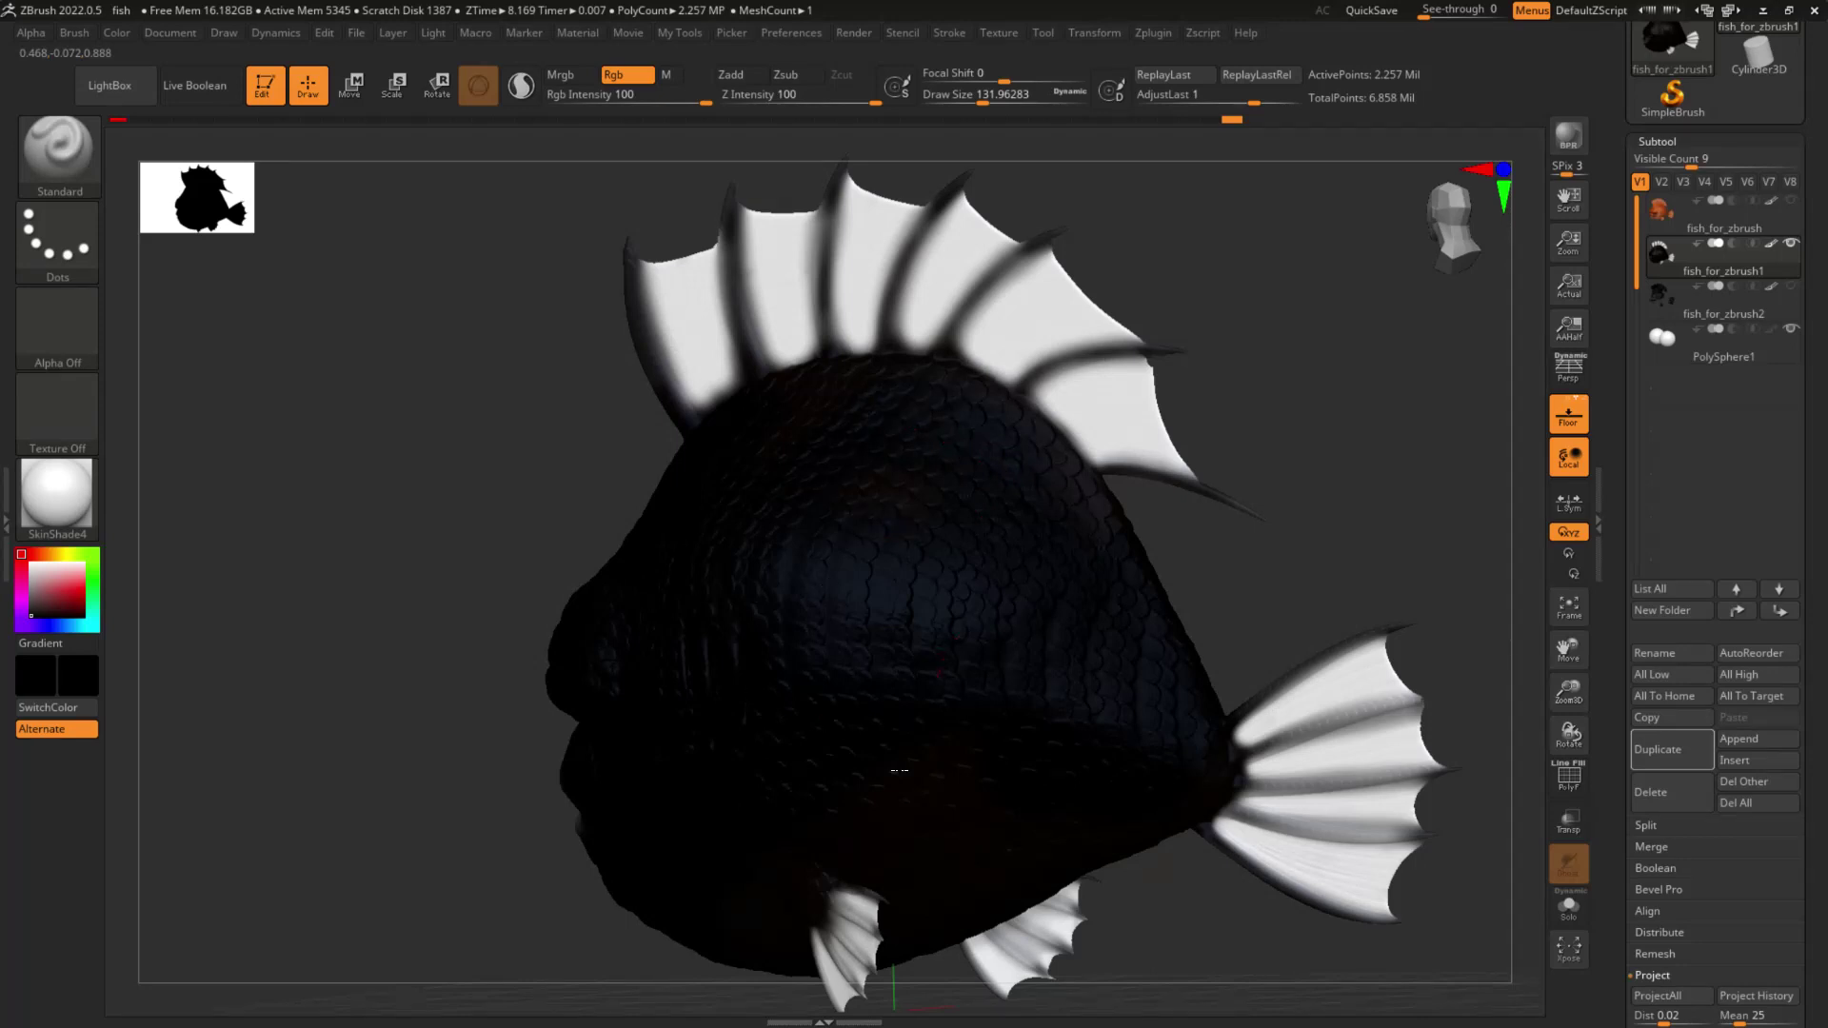
pyautogui.moveTo(1028, 768); pyautogui.dragTo(795, 841, button='right')
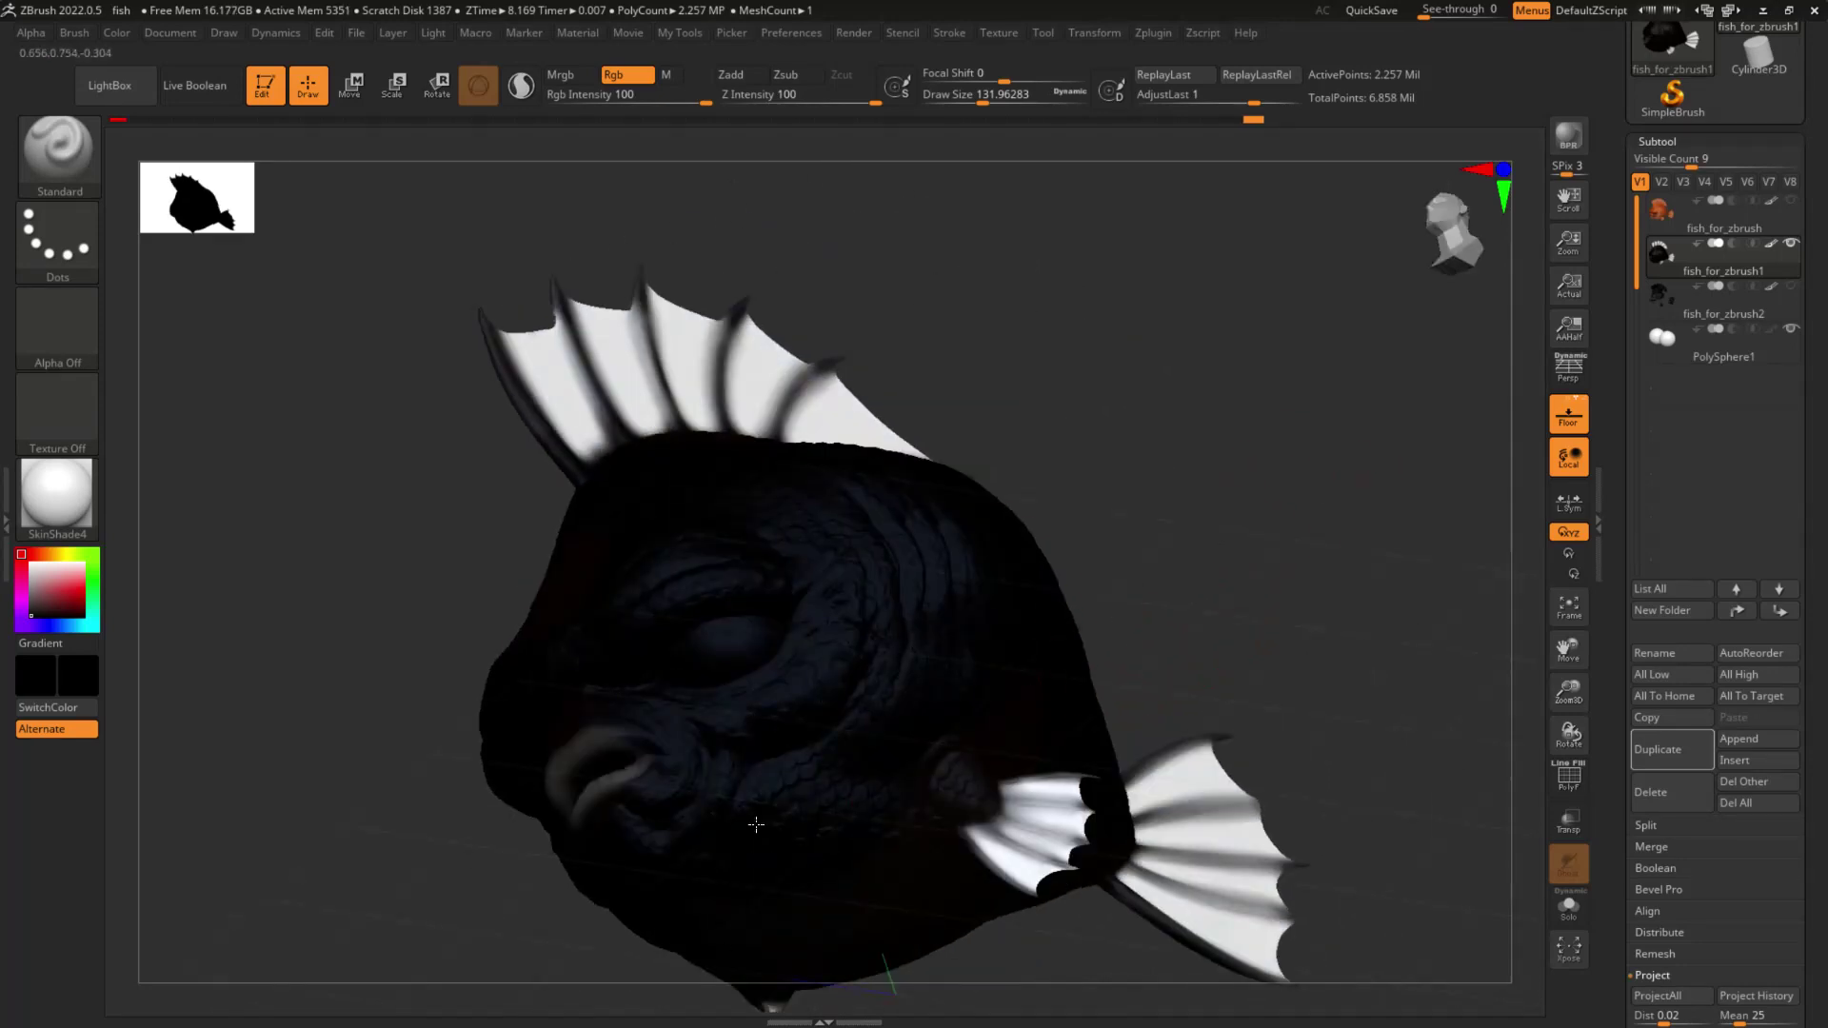
pyautogui.moveTo(887, 901); pyautogui.dragTo(956, 939, button='right')
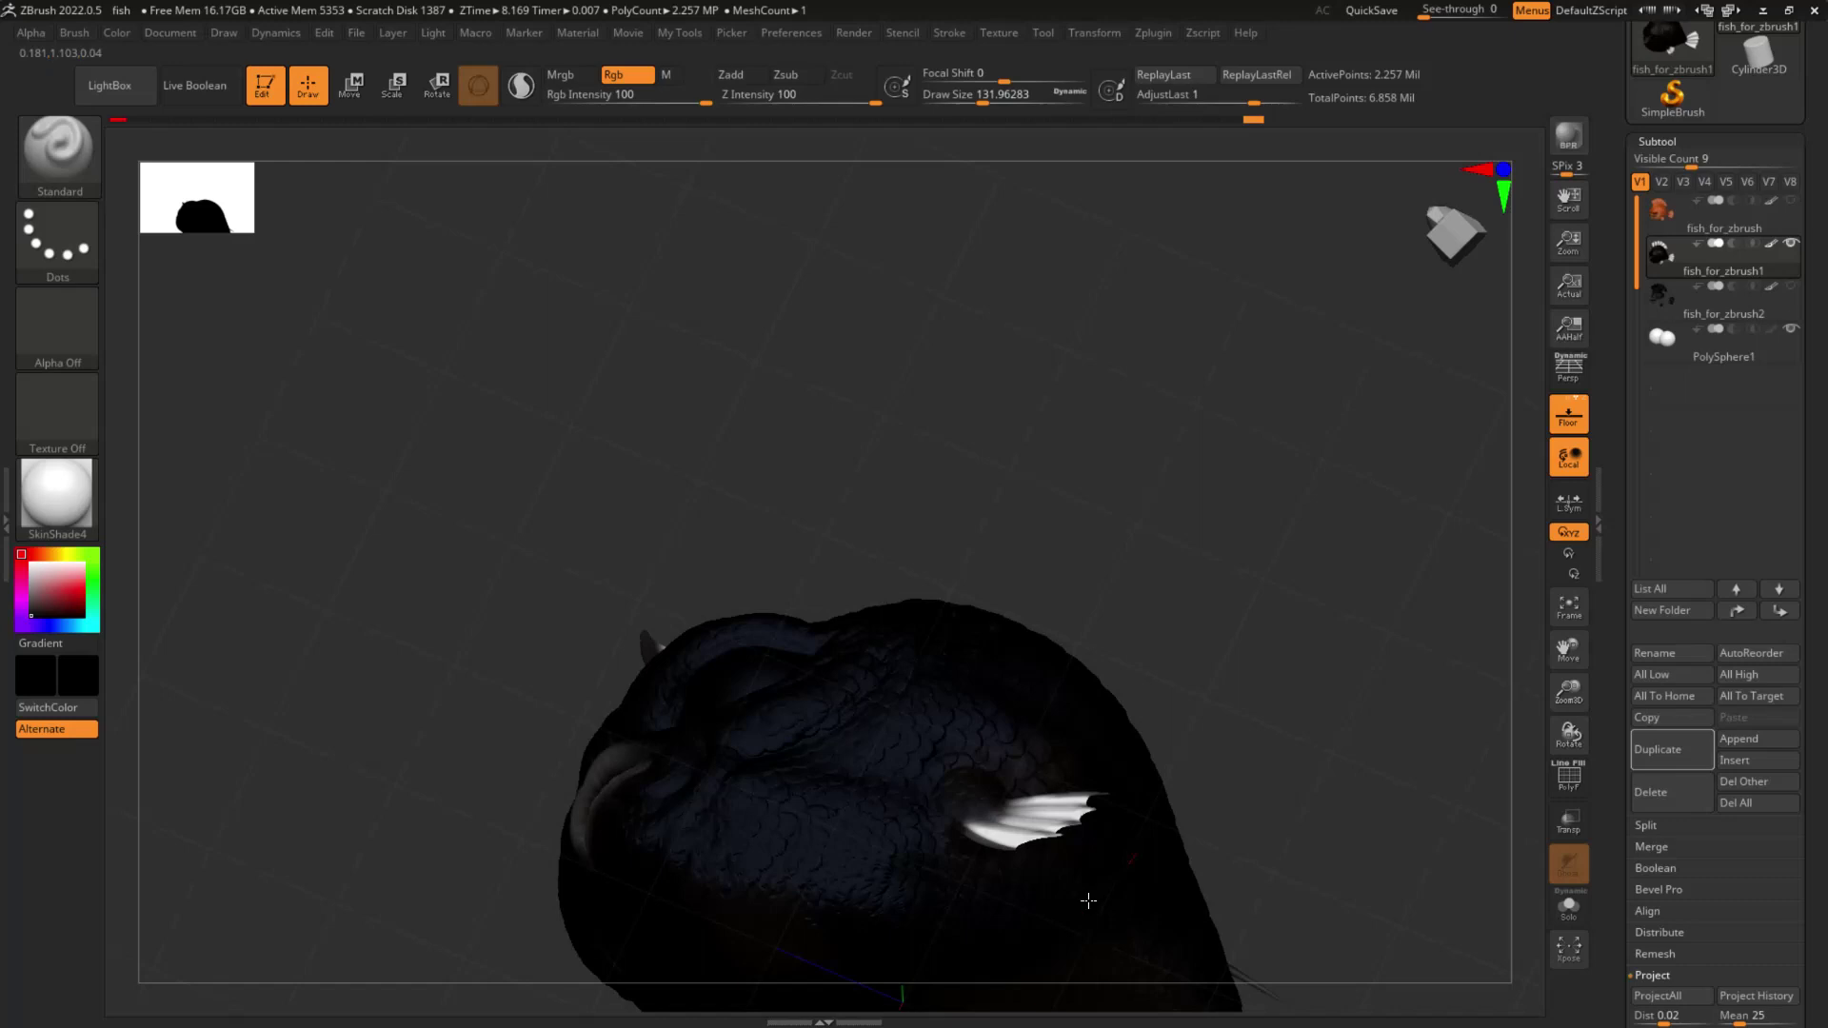
pyautogui.moveTo(1139, 866); pyautogui.dragTo(993, 625, button='right')
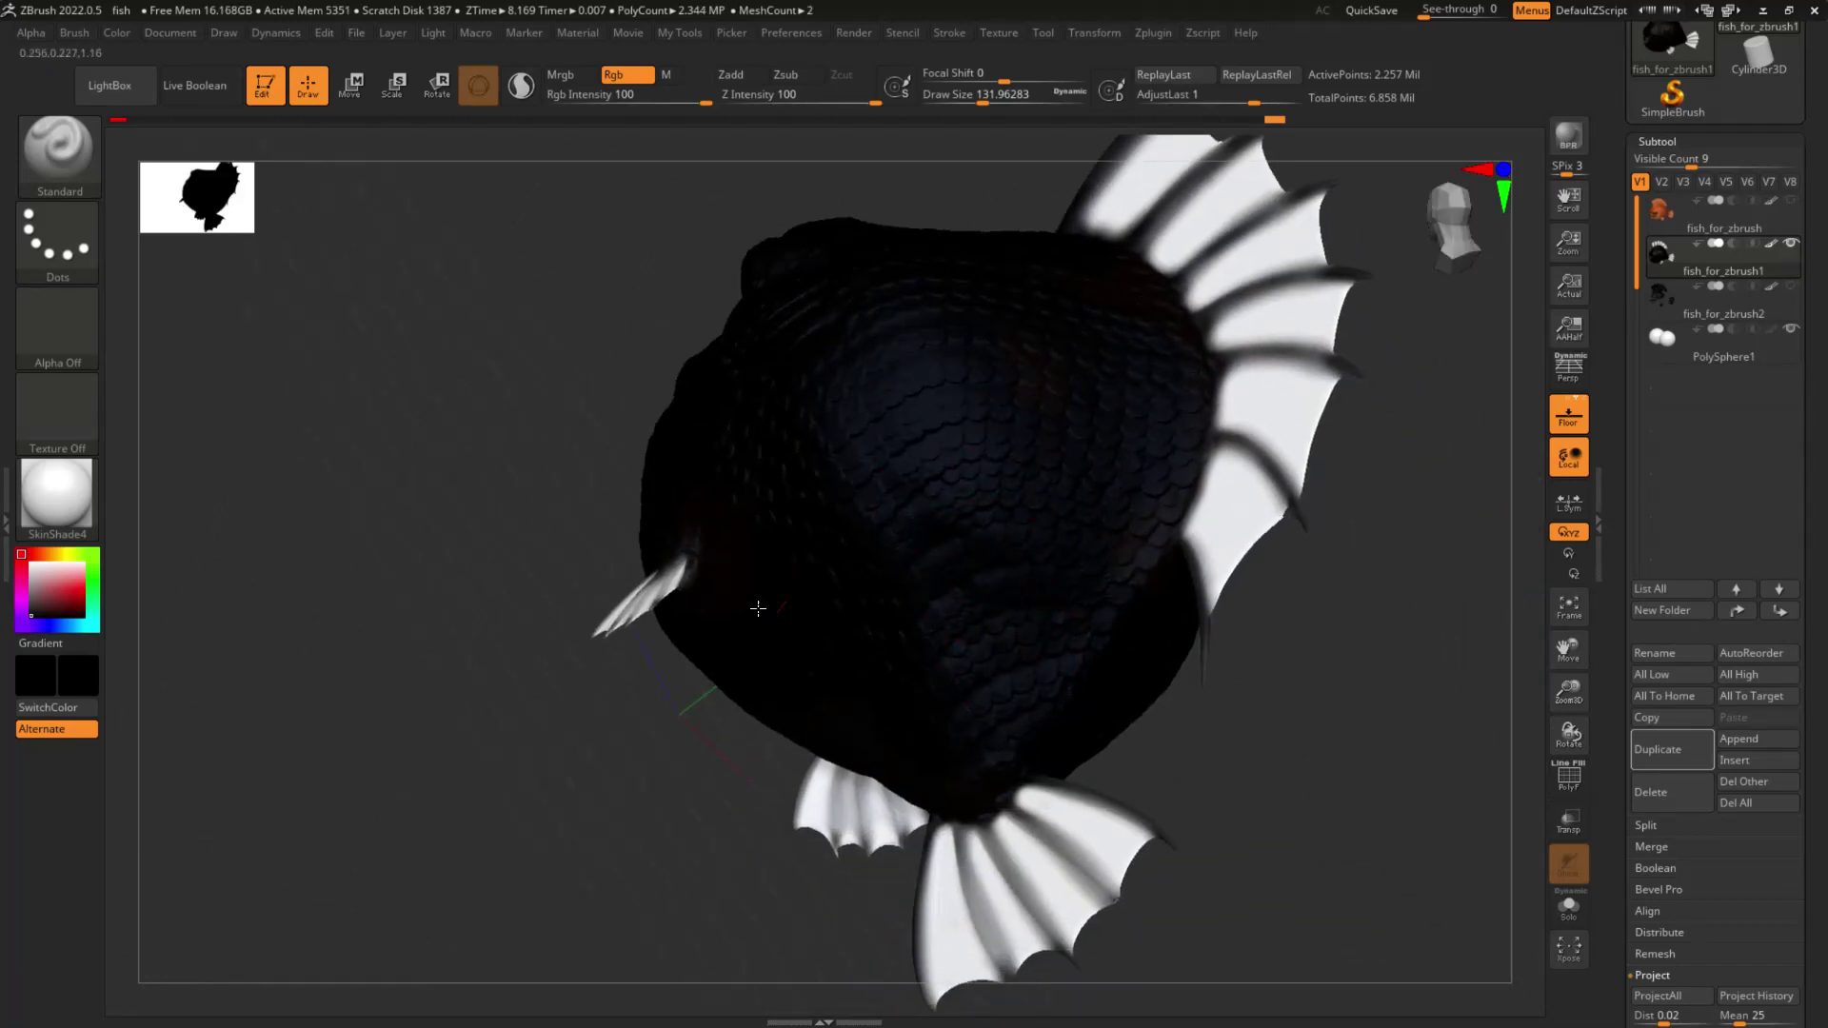
pyautogui.moveTo(1086, 562); pyautogui.dragTo(1127, 677, button='right')
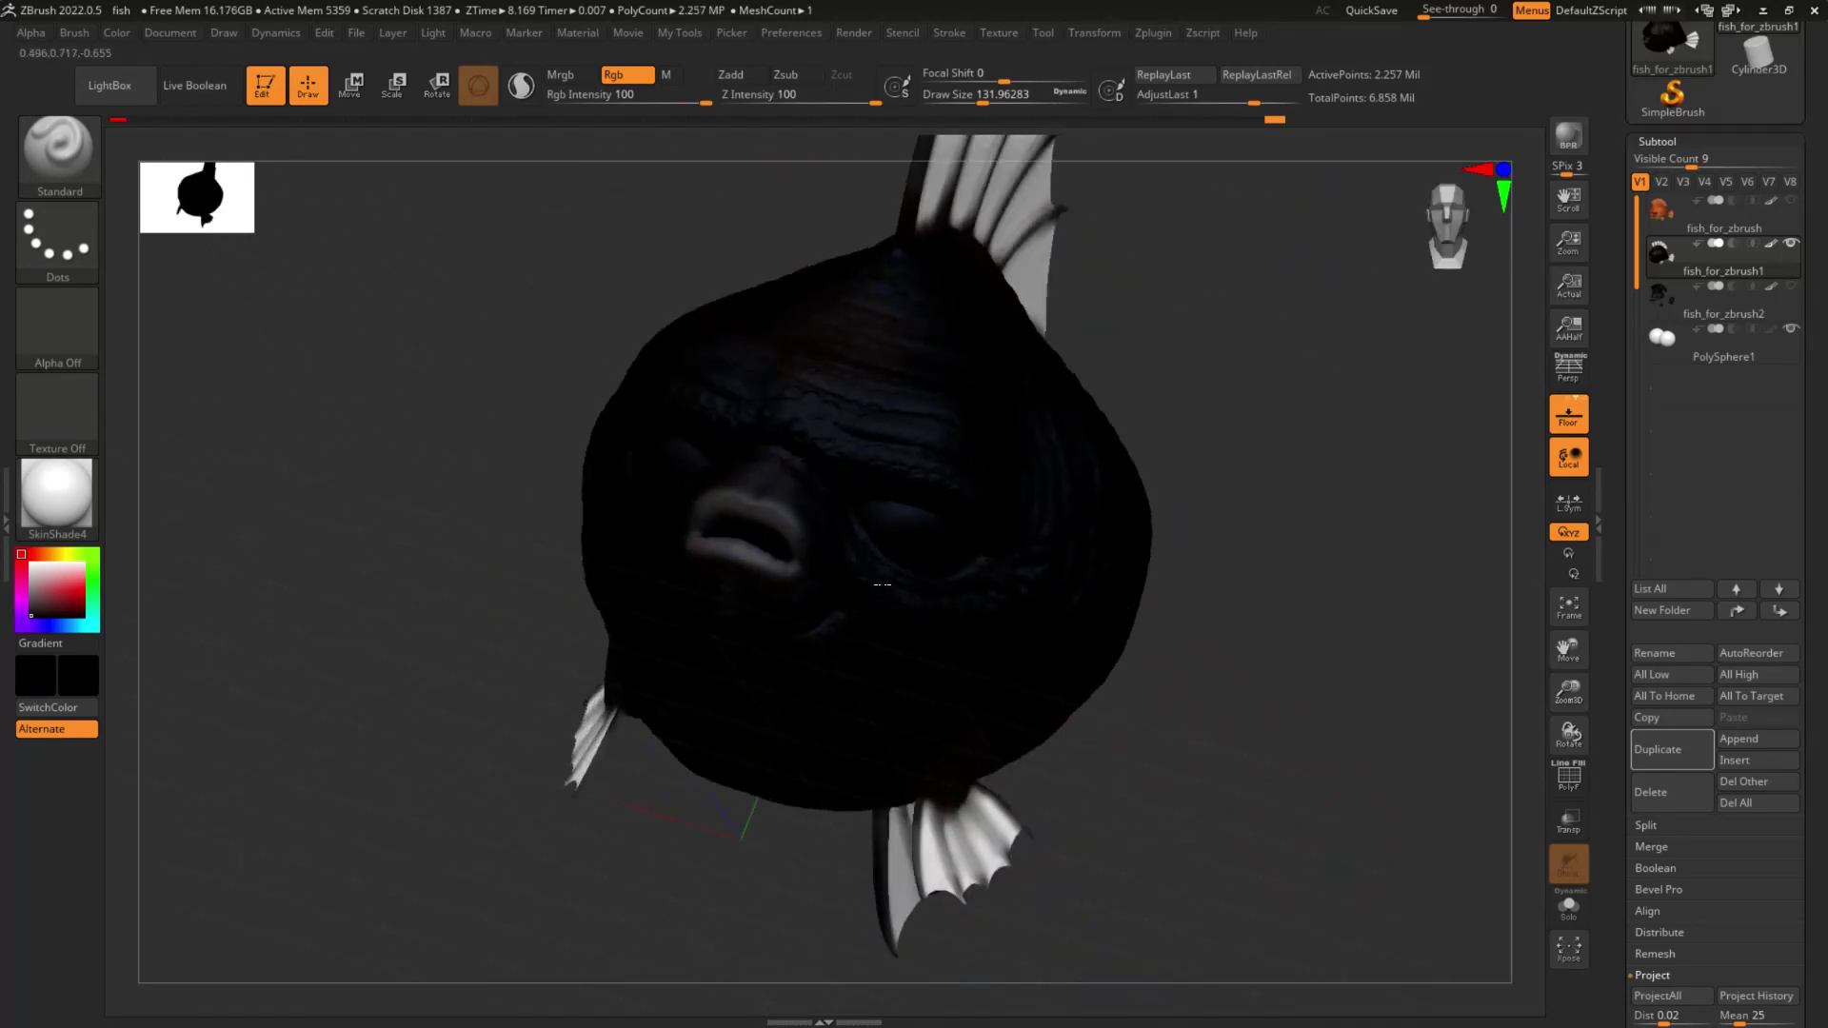
pyautogui.moveTo(971, 599)
pyautogui.mouseDown(button='right')
pyautogui.moveTo(1057, 685)
pyautogui.moveTo(1134, 718)
pyautogui.moveTo(1257, 882)
pyautogui.mouseUp(button='right')
pyautogui.moveTo(1328, 614)
pyautogui.mouseDown(button='right')
pyautogui.moveTo(1253, 567)
pyautogui.moveTo(1094, 568)
pyautogui.moveTo(1082, 603)
pyautogui.mouseUp(button='right')
# Step: Select the fish_for_zbrush2 subtool and fill it with a mid grey
pyautogui.click(1697, 314)
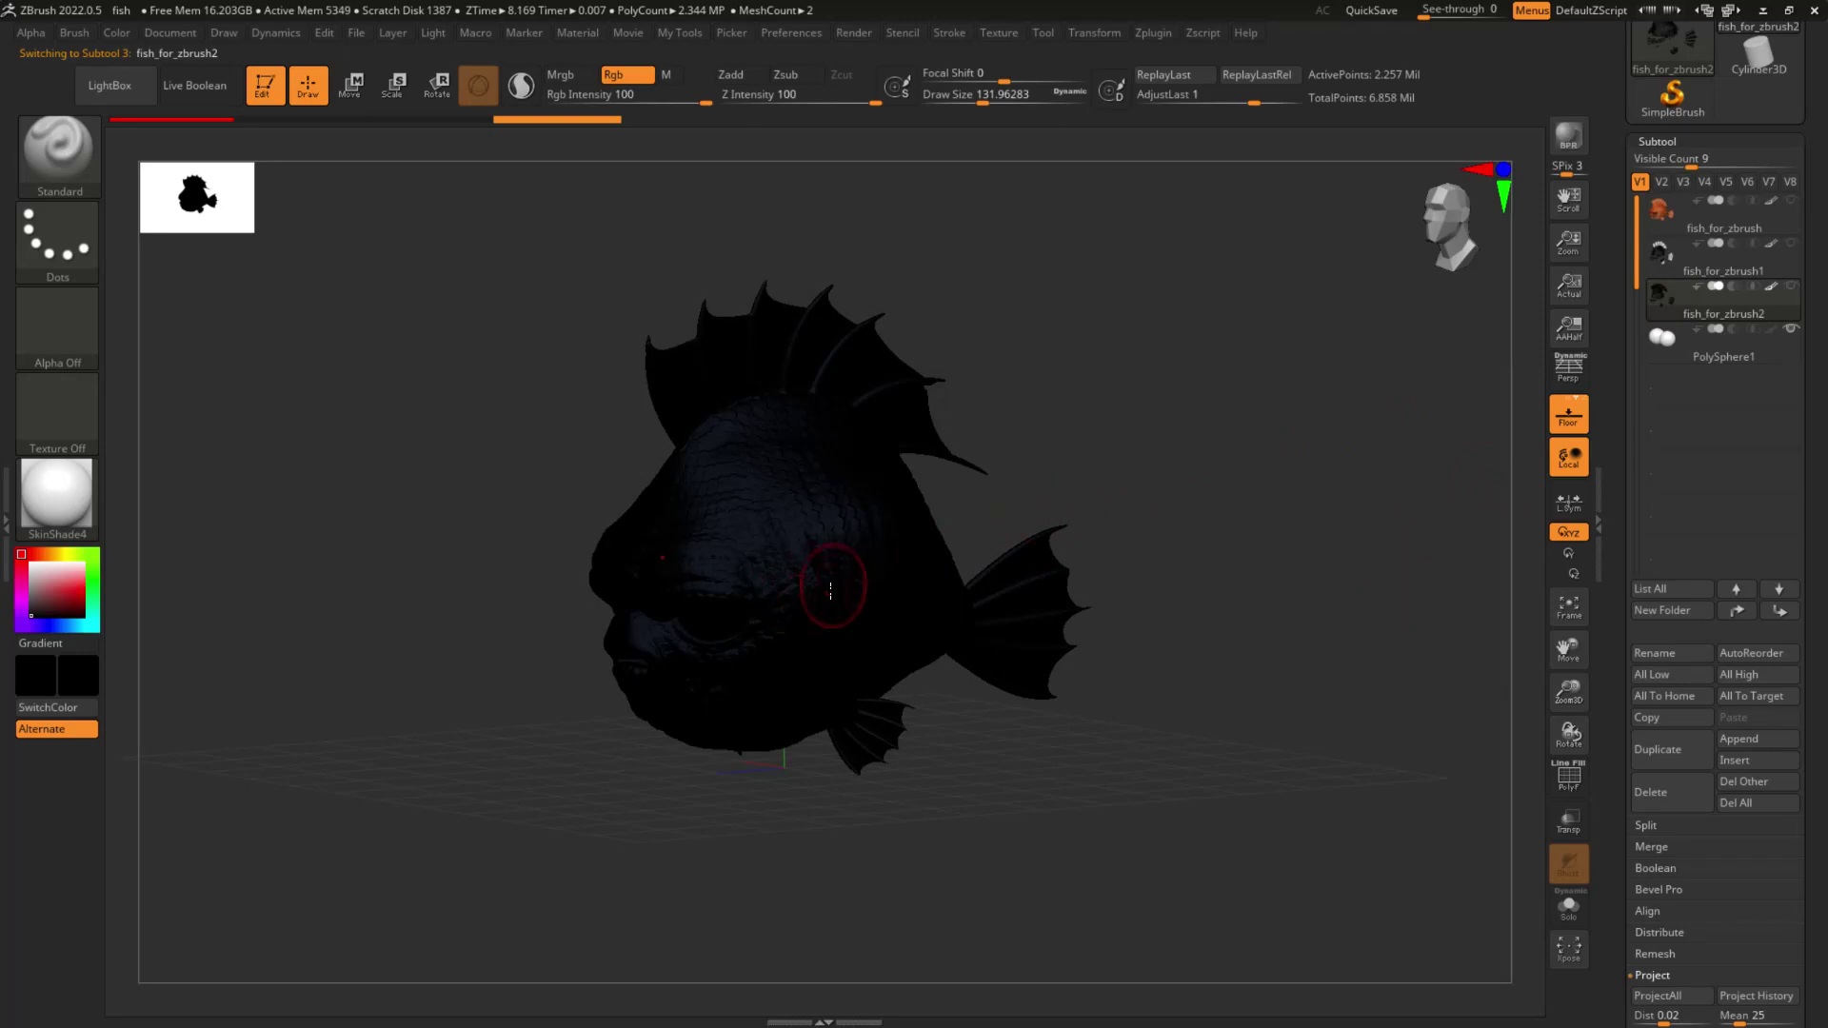
pyautogui.press('space')
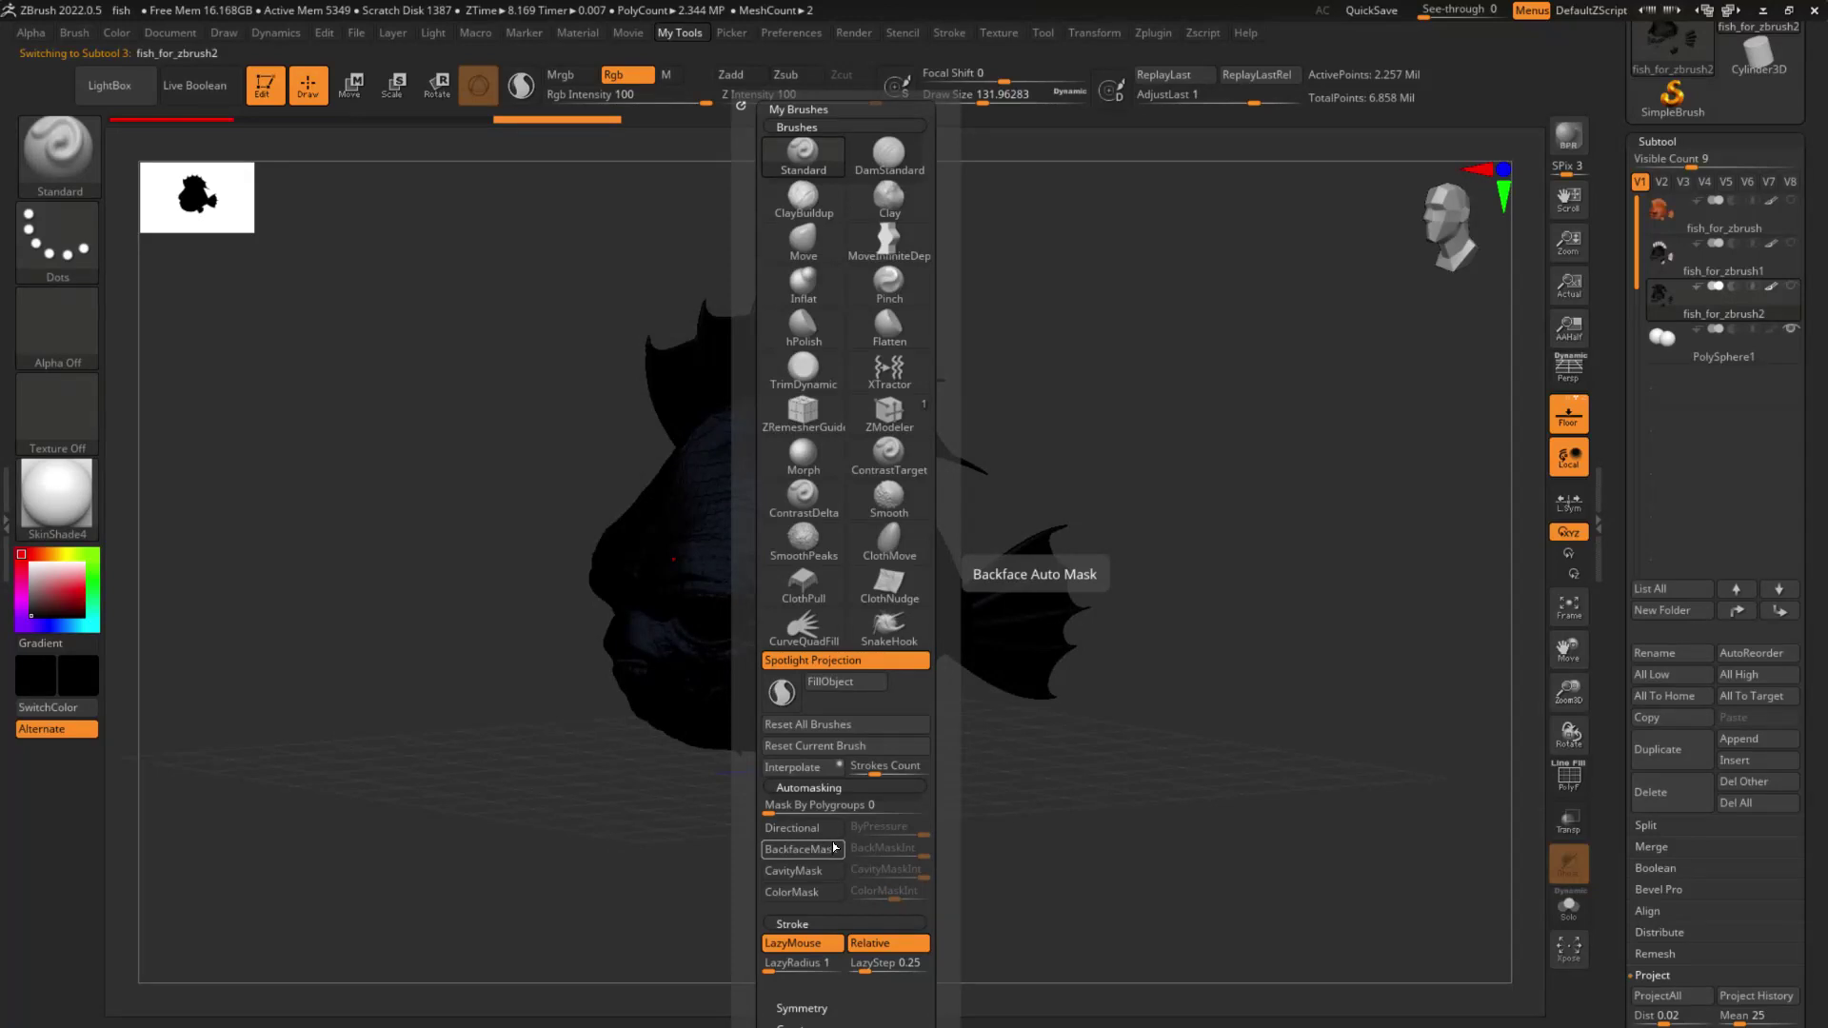
pyautogui.moveTo(42, 593); pyautogui.dragTo(31, 594)
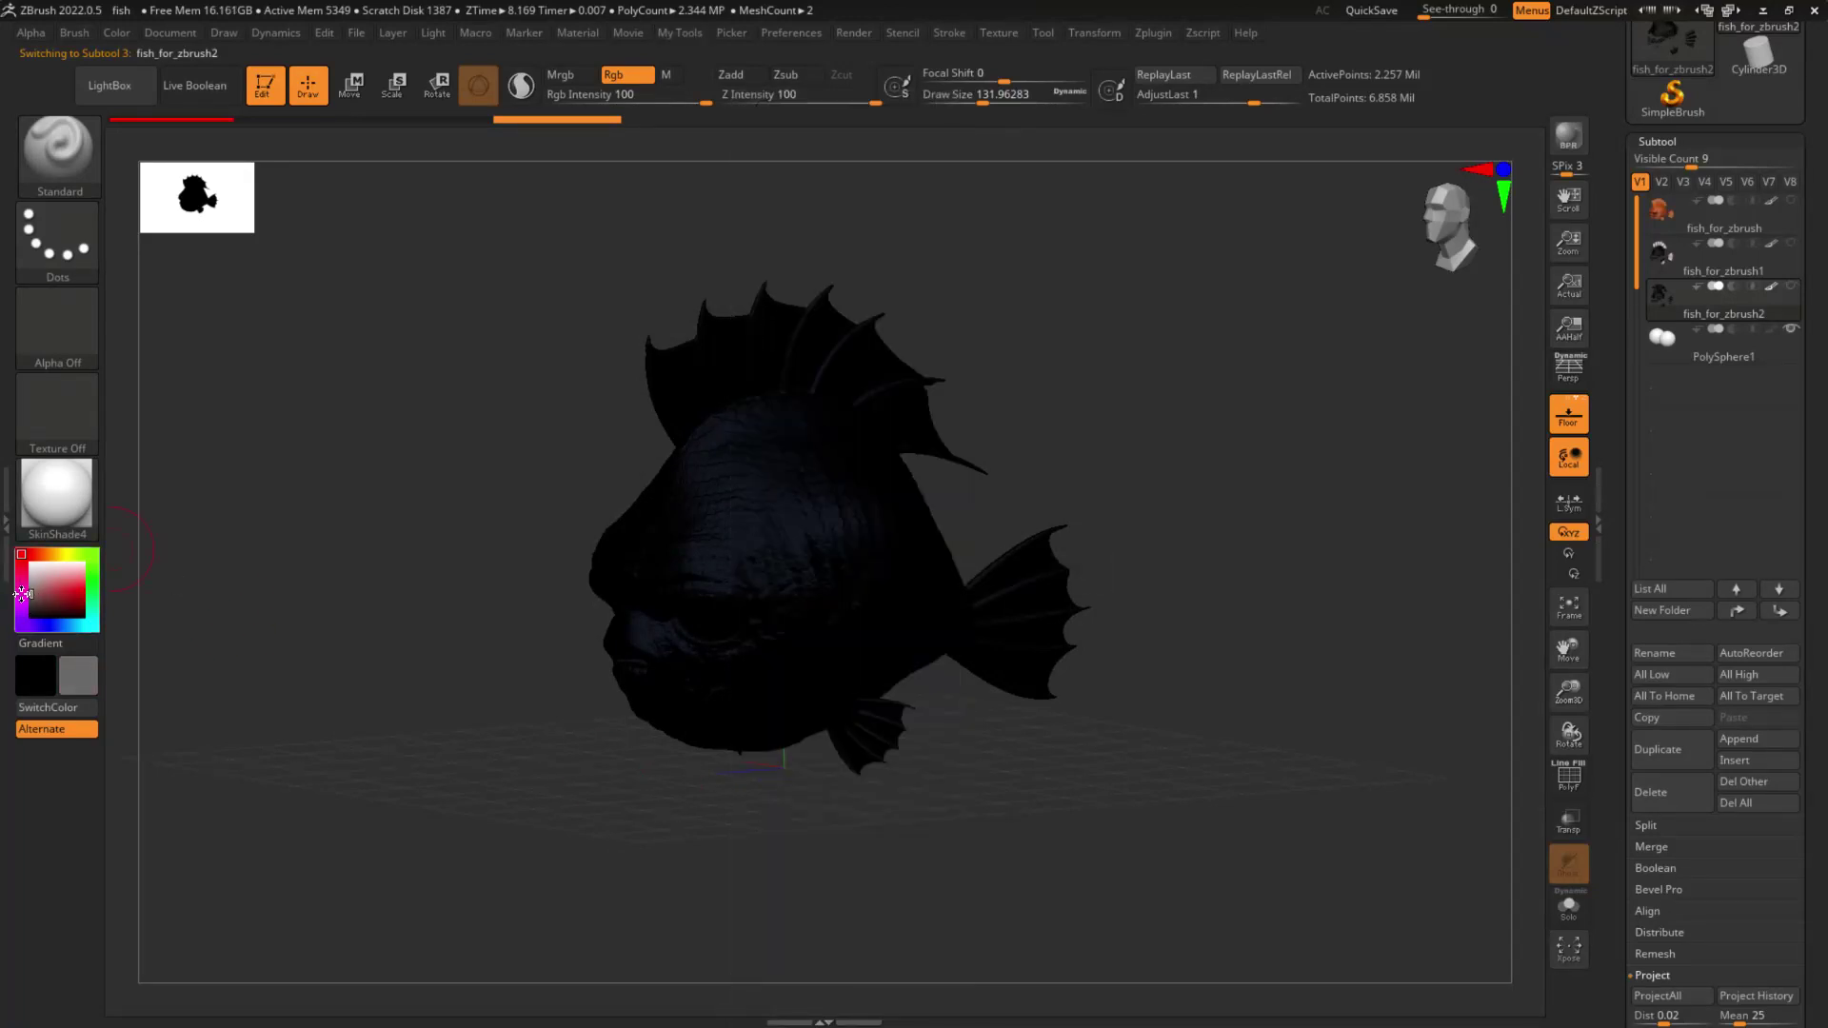
pyautogui.press('space')
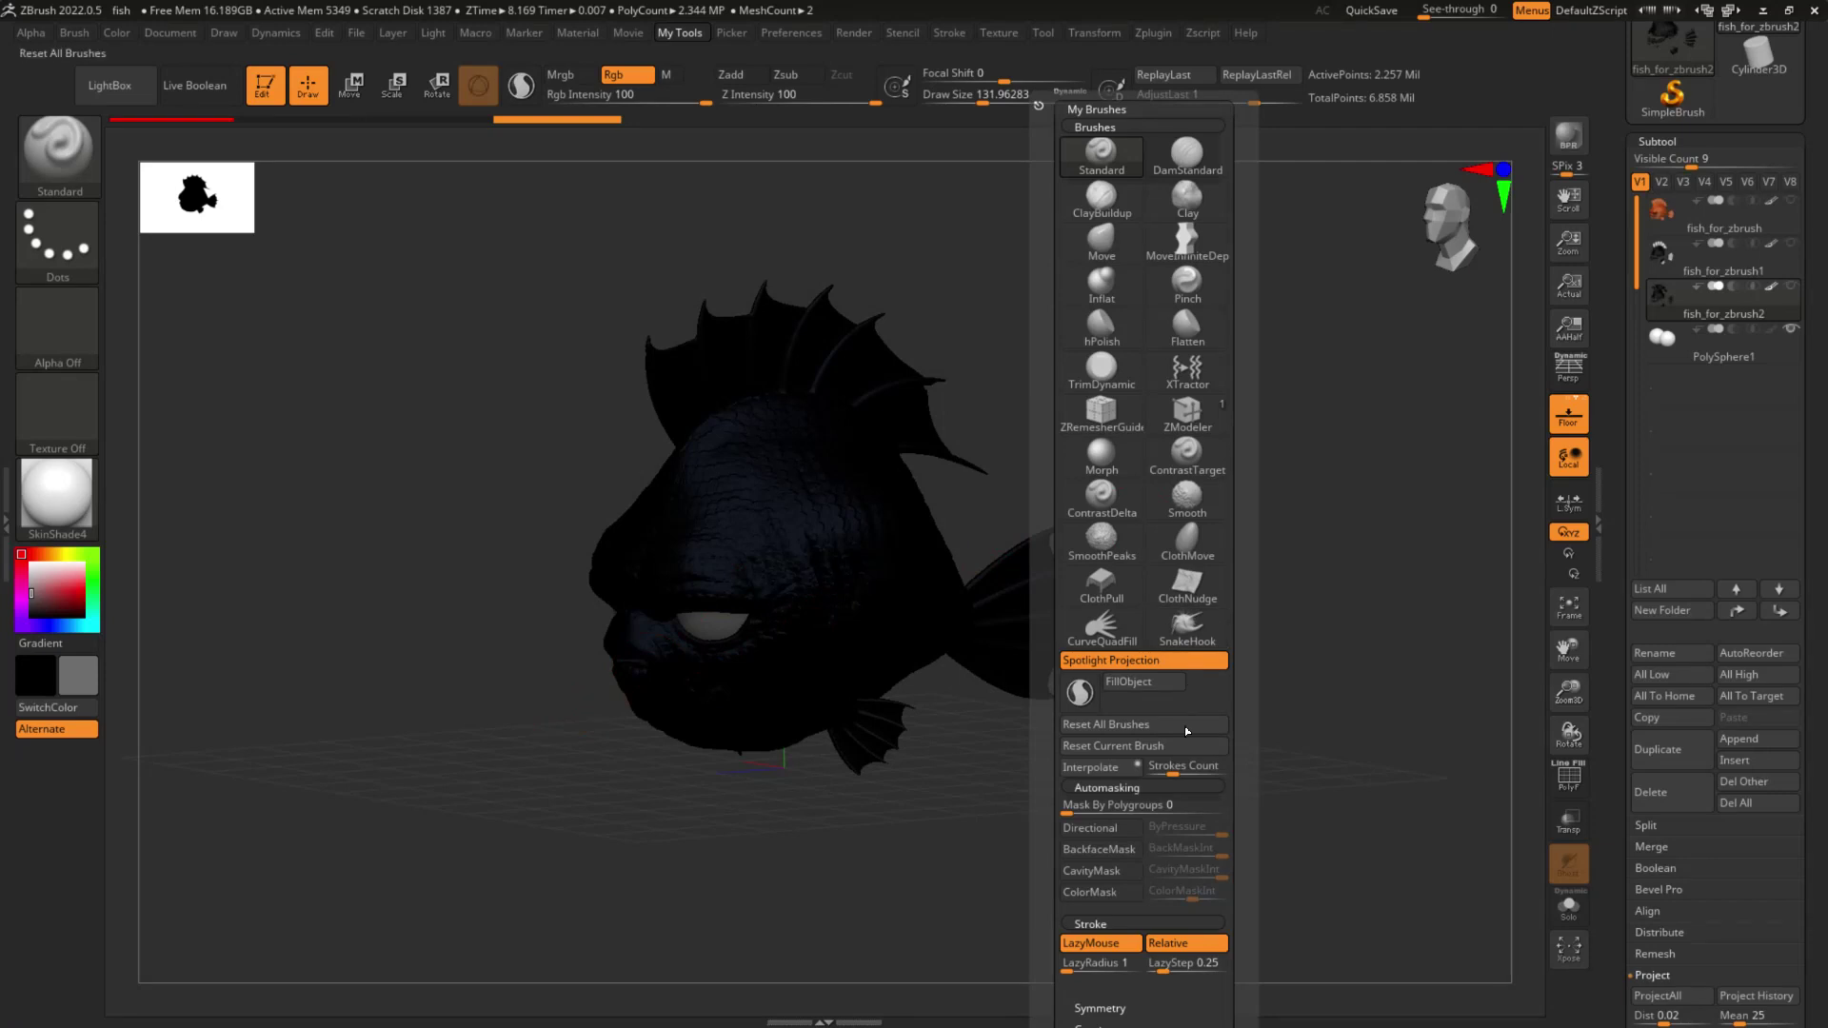
pyautogui.click(1129, 682)
# Step: Choose a darker grey, try a paint stroke across the side of fish_for_zbrush2, and undo it
pyautogui.click(21, 596)
pyautogui.moveTo(32, 606); pyautogui.dragTo(17, 622)
pyautogui.keyDown('ctrl'); pyautogui.moveTo(981, 636); pyautogui.dragTo(1171, 666, button='right'); pyautogui.keyUp('ctrl')
pyautogui.keyDown('alt'); pyautogui.moveTo(826, 729); pyautogui.dragTo(1003, 739, button='right'); pyautogui.keyUp('alt')
pyautogui.click(35, 606)
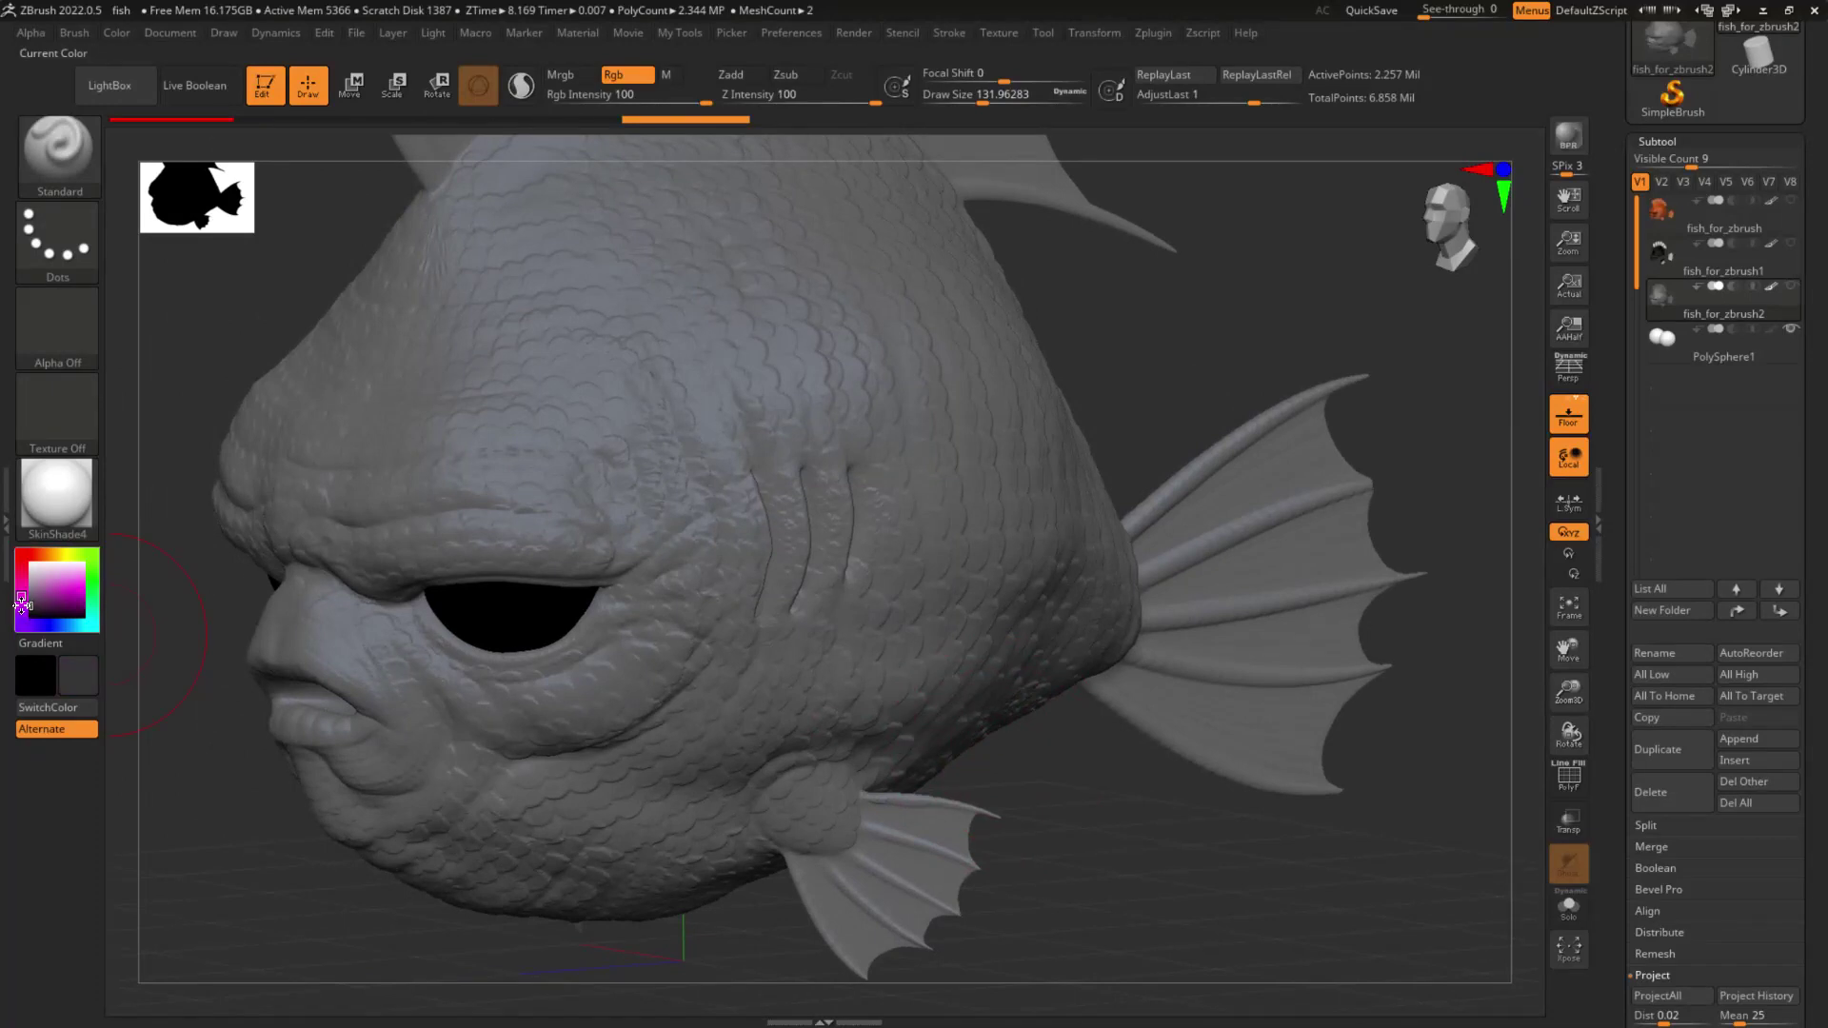
pyautogui.moveTo(755, 379)
pyautogui.mouseDown()
pyautogui.moveTo(788, 457)
pyautogui.moveTo(785, 665)
pyautogui.moveTo(864, 410)
pyautogui.moveTo(894, 600)
pyautogui.mouseUp()
pyautogui.hotkey('ctrl', 'z')
# Step: Turn on cavity auto-masking for the brush and paint dark grey over the scales on the fish's side
pyautogui.press('space')
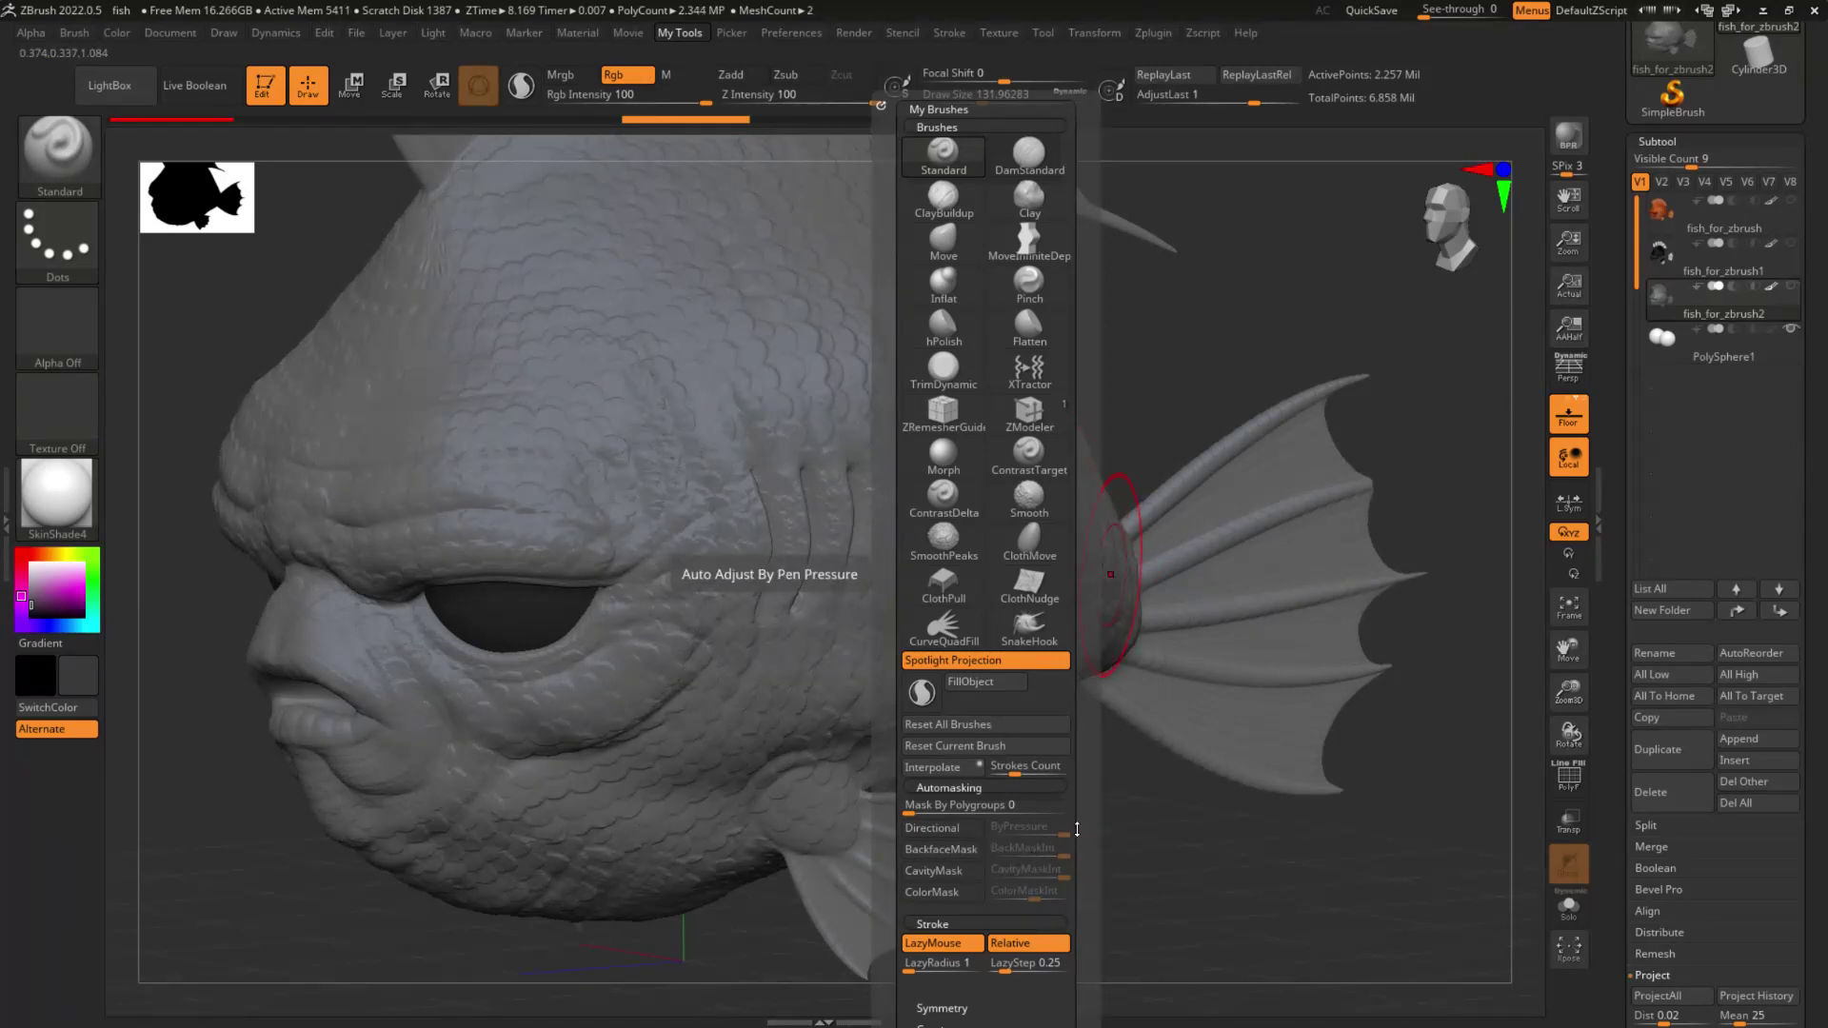
pyautogui.scroll(-1, 1033, 862)
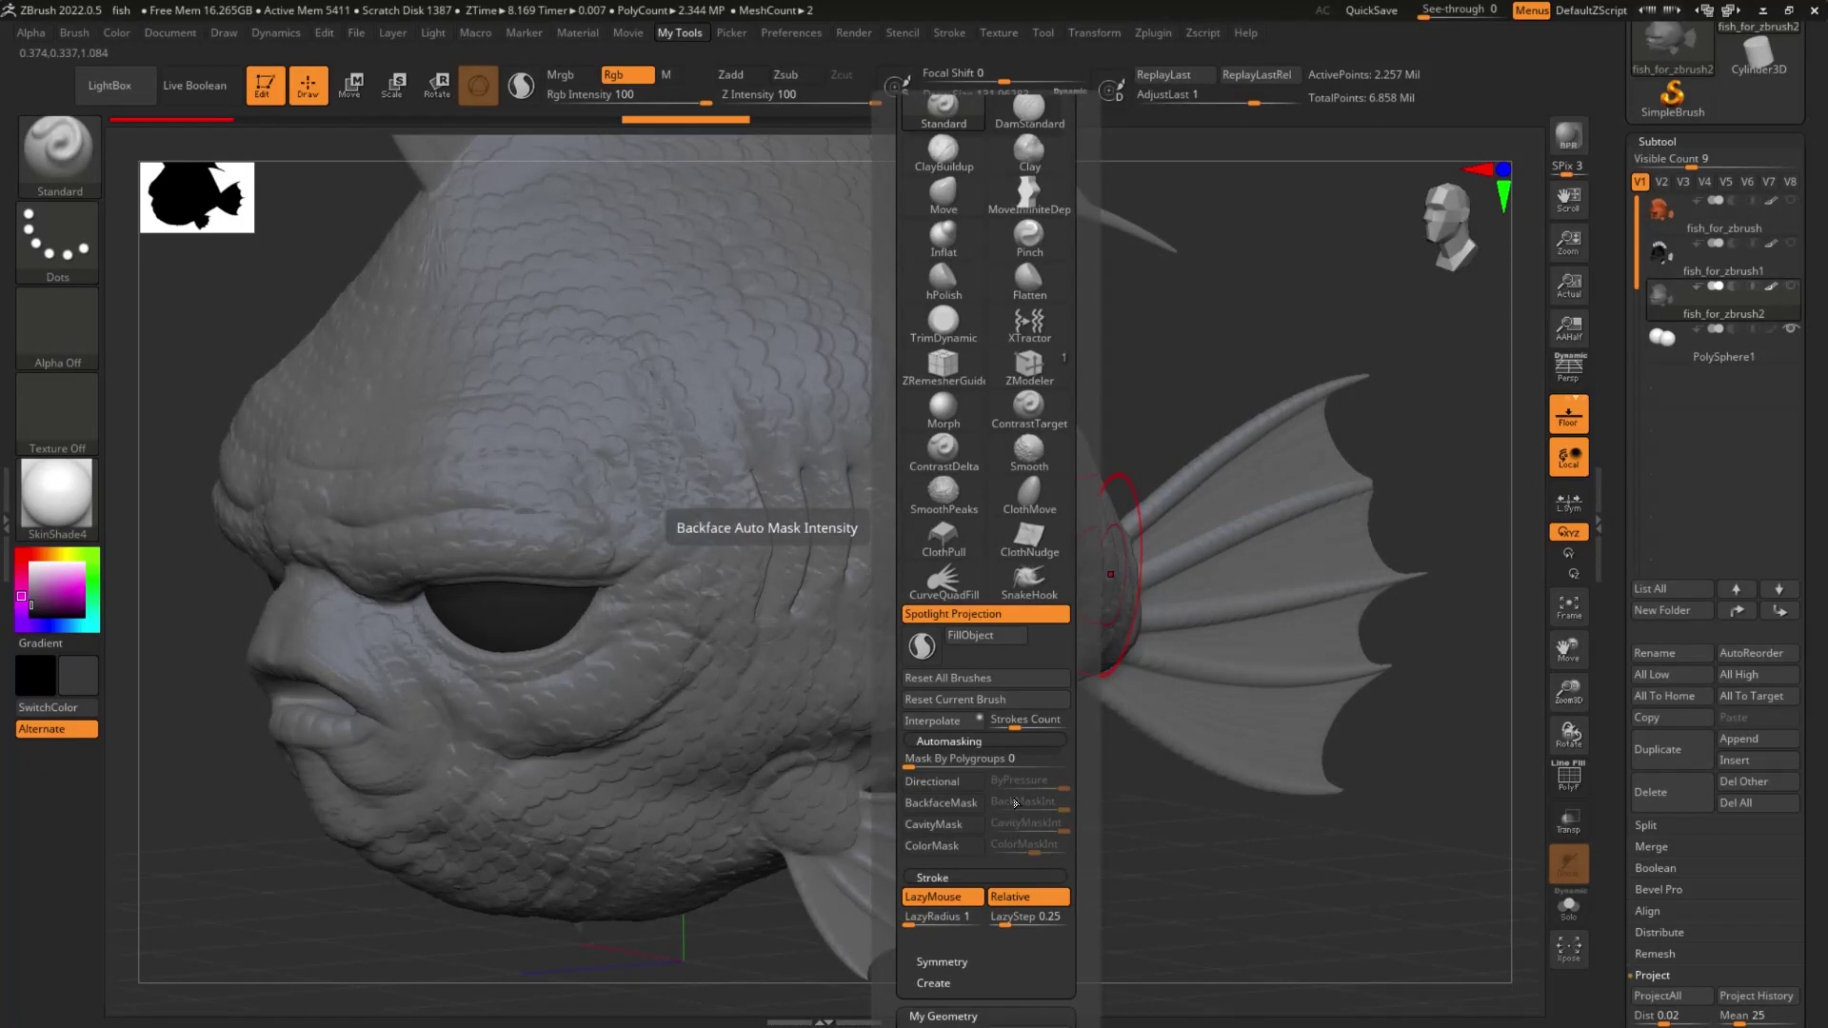
pyautogui.click(1007, 720)
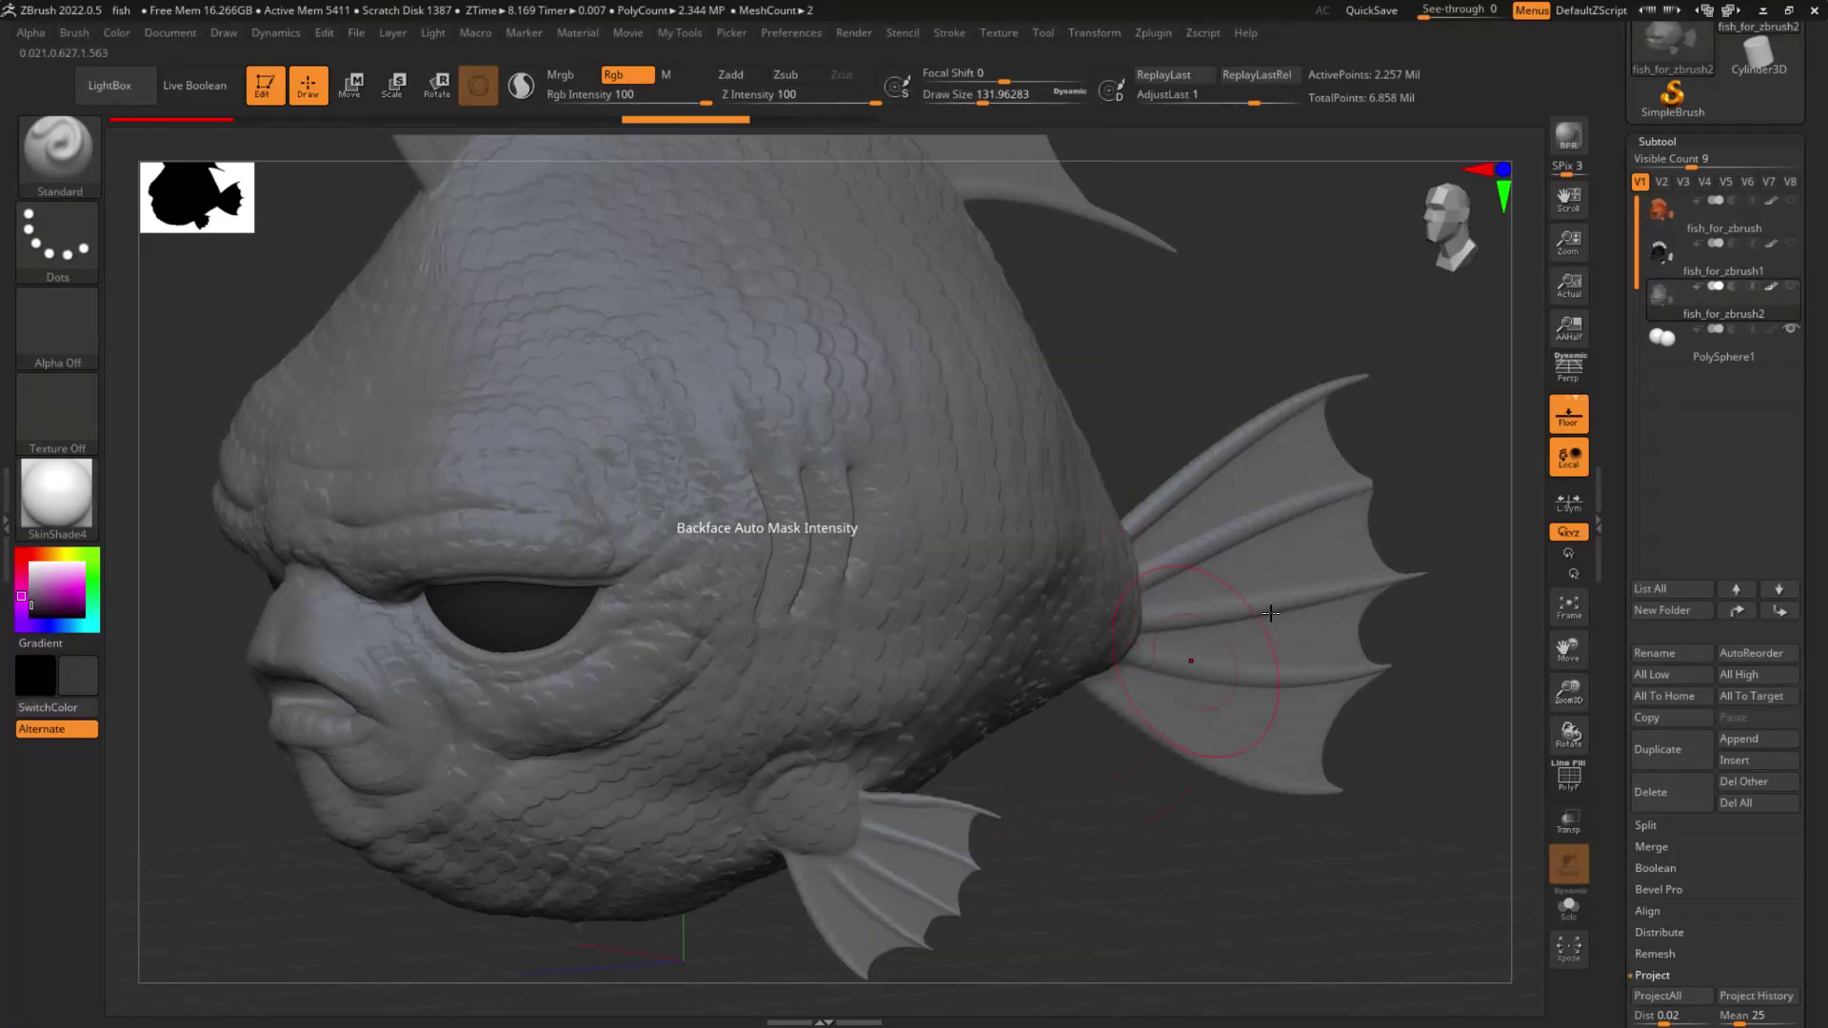
pyautogui.moveTo(730, 637)
pyautogui.mouseDown()
pyautogui.moveTo(740, 295)
pyautogui.moveTo(769, 672)
pyautogui.moveTo(826, 333)
pyautogui.moveTo(805, 176)
pyautogui.moveTo(905, 686)
pyautogui.moveTo(986, 343)
pyautogui.moveTo(1043, 362)
pyautogui.moveTo(1047, 681)
pyautogui.mouseUp()
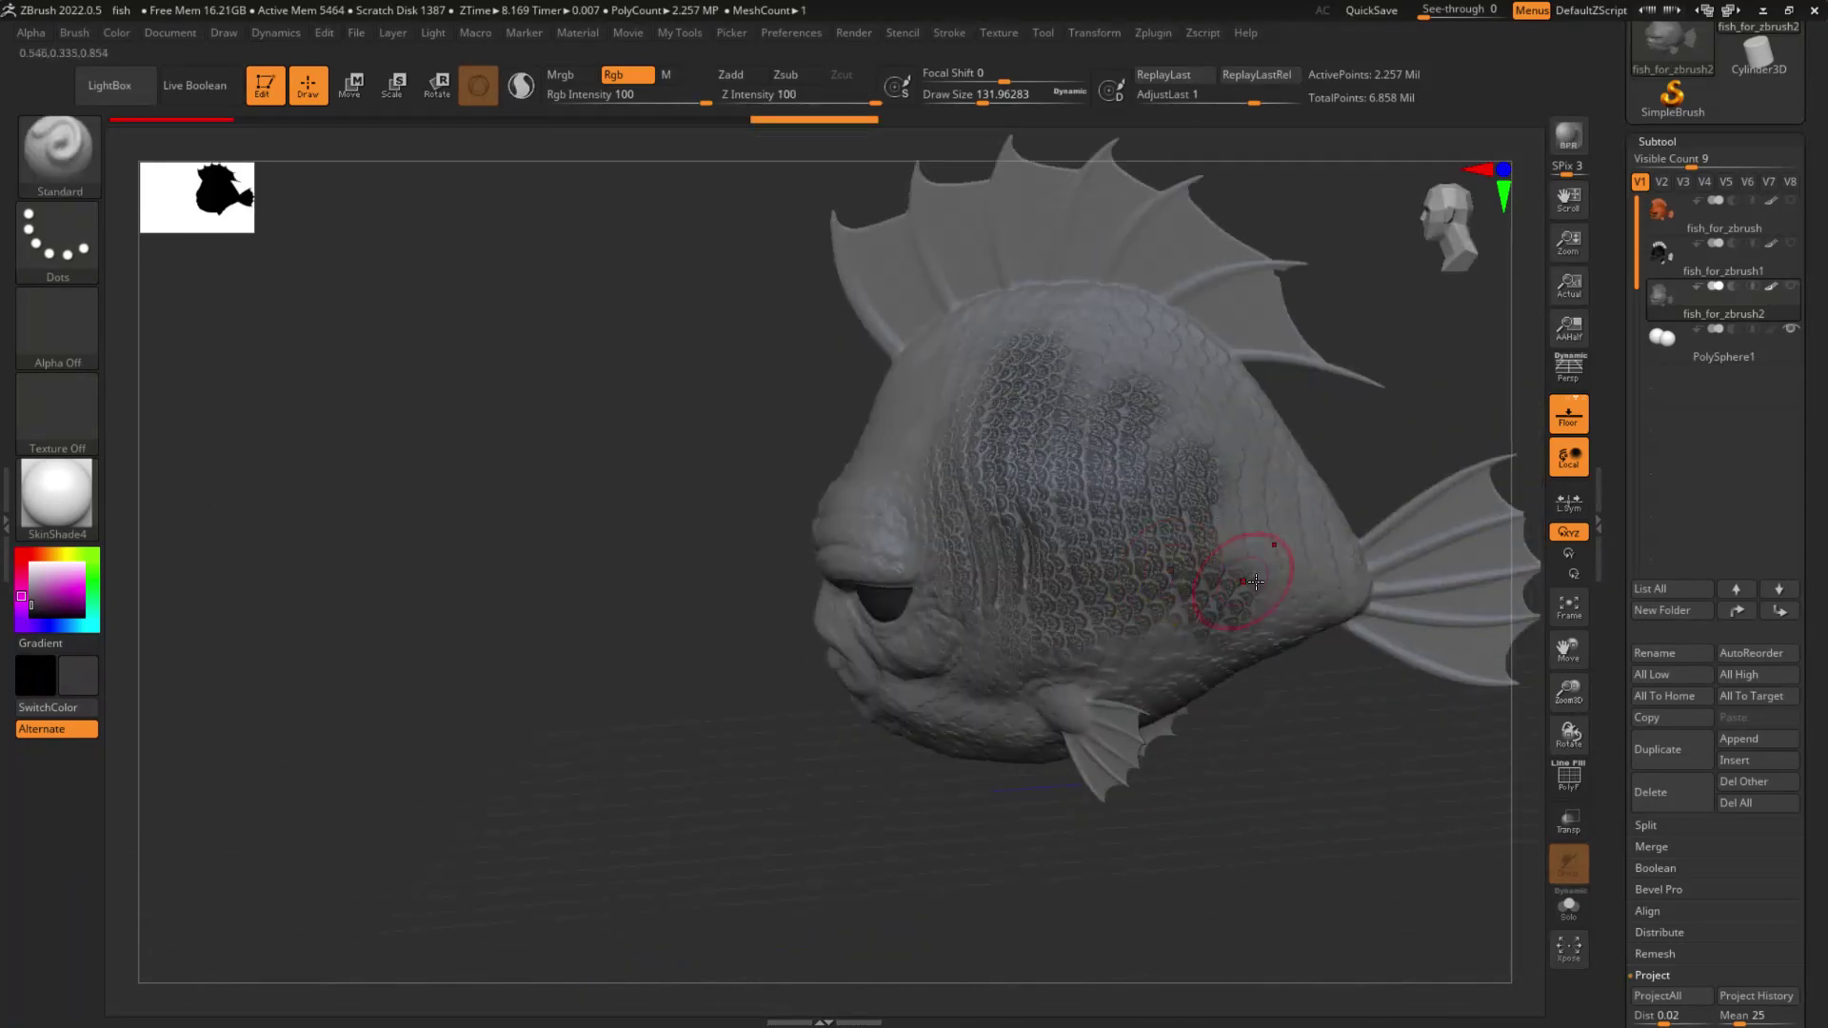
pyautogui.moveTo(1256, 582)
pyautogui.keyDown('alt'); pyautogui.mouseDown(button='right')
pyautogui.moveTo(1018, 629)
pyautogui.moveTo(984, 841)
pyautogui.mouseUp(button='right'); pyautogui.keyUp('alt')
# Step: Enlarge the draw size to about 318 and paint dark grey over the rest of the body and the tail fin
pyautogui.press('s')
pyautogui.moveTo(1074, 616)
pyautogui.mouseDown()
pyautogui.moveTo(1105, 615)
pyautogui.moveTo(1094, 539)
pyautogui.moveTo(847, 381)
pyautogui.moveTo(667, 410)
pyautogui.moveTo(658, 564)
pyautogui.moveTo(694, 702)
pyautogui.mouseUp()
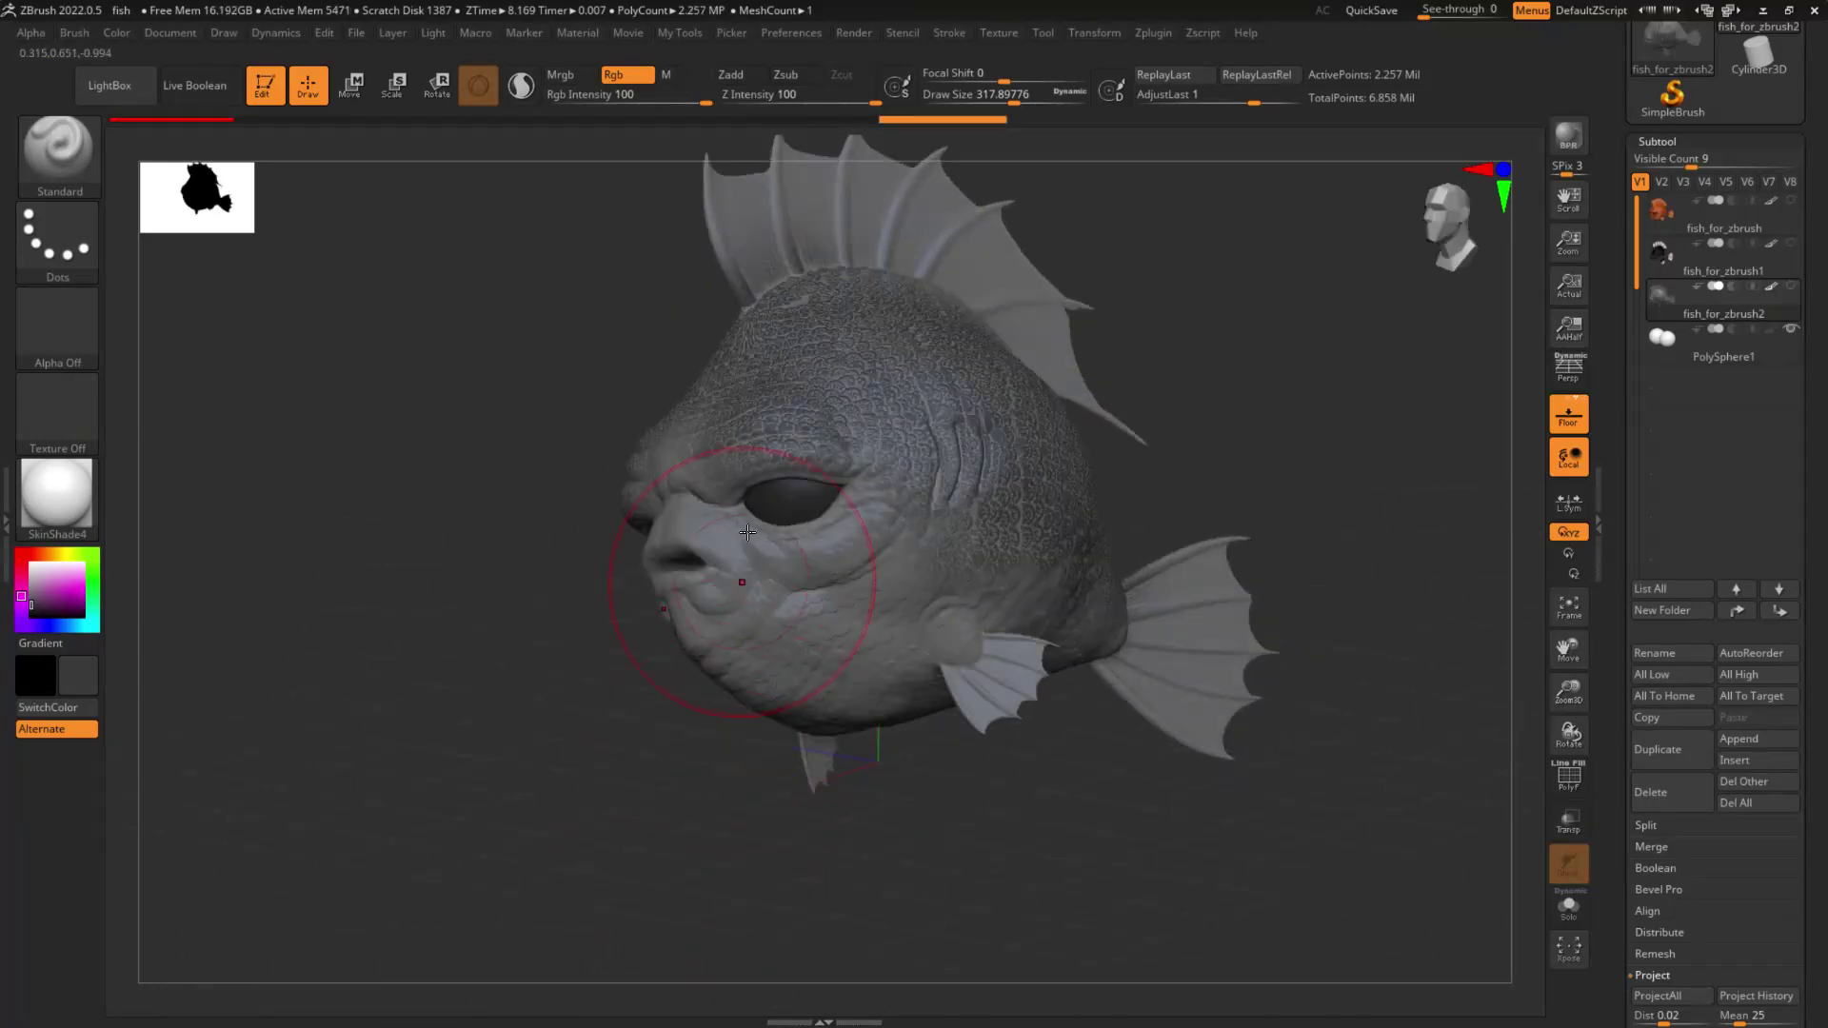
pyautogui.moveTo(733, 677)
pyautogui.mouseDown()
pyautogui.moveTo(704, 610)
pyautogui.moveTo(716, 592)
pyautogui.moveTo(819, 666)
pyautogui.moveTo(914, 562)
pyautogui.moveTo(952, 667)
pyautogui.mouseUp()
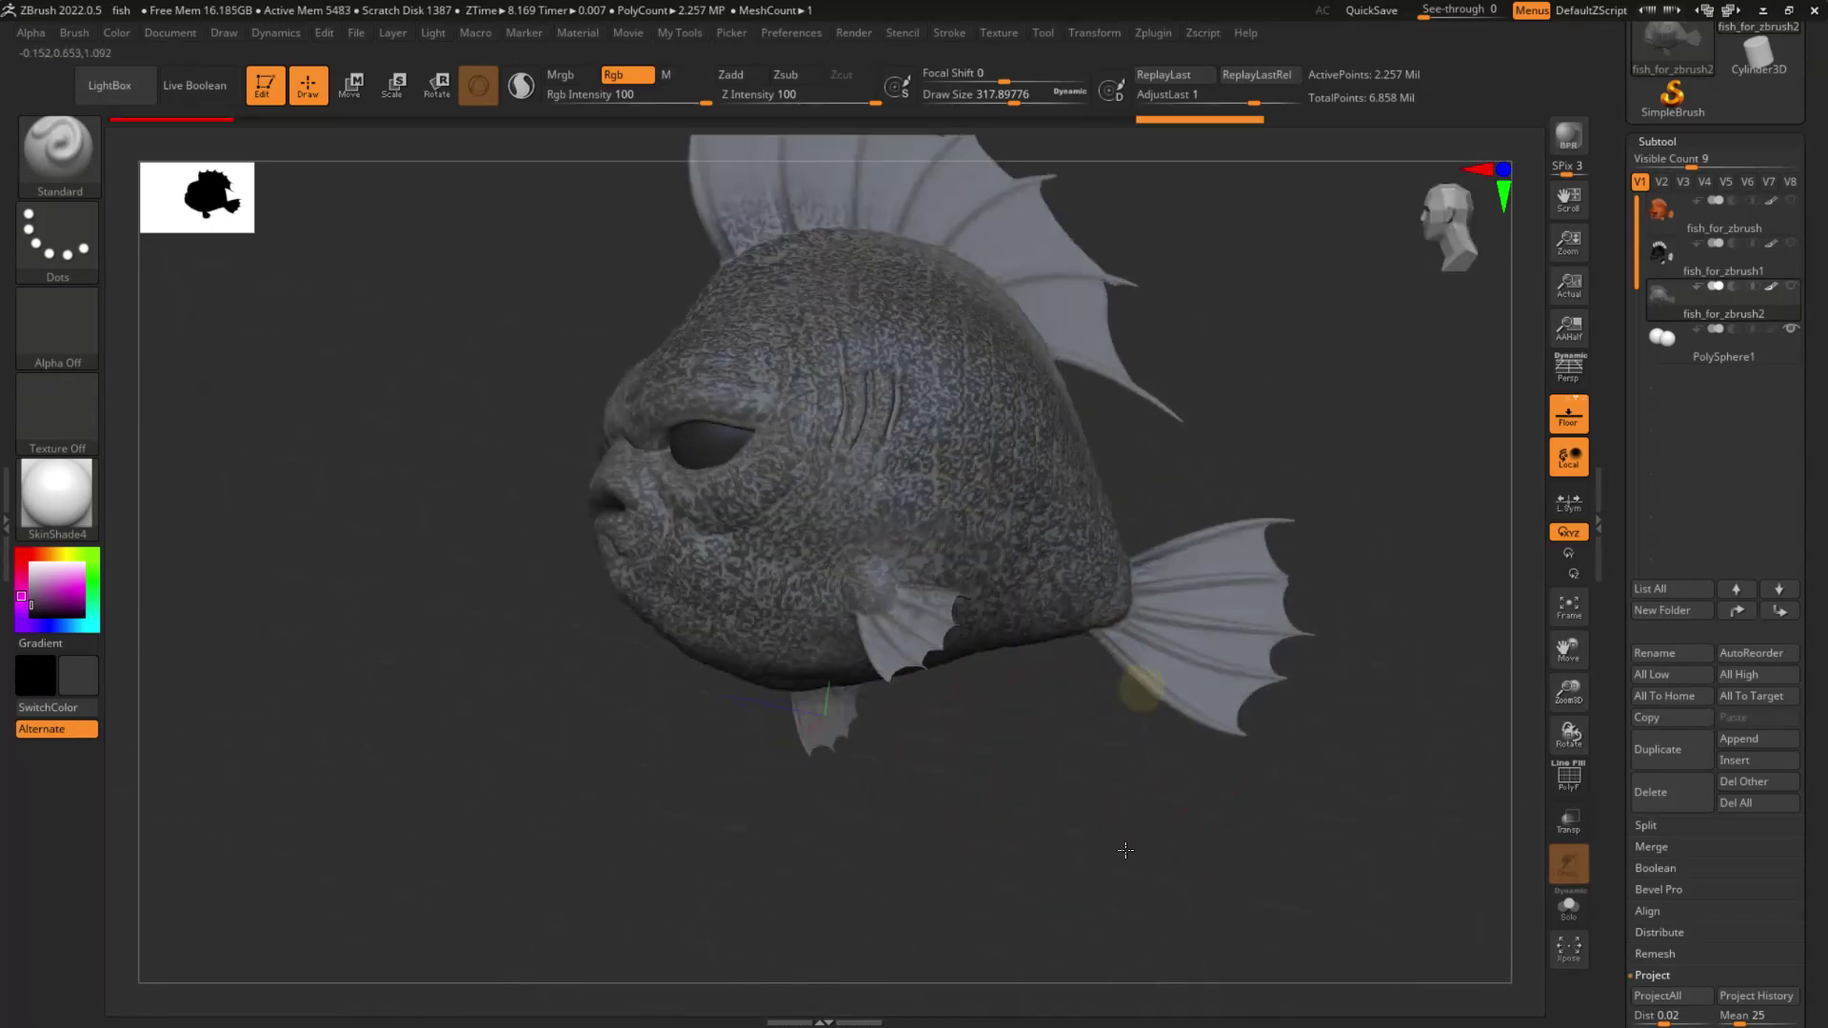
pyautogui.moveTo(1022, 640)
pyautogui.mouseDown()
pyautogui.moveTo(1128, 581)
pyautogui.moveTo(1152, 658)
pyautogui.moveTo(1204, 619)
pyautogui.mouseUp()
pyautogui.moveTo(1110, 804); pyautogui.dragTo(1024, 630)
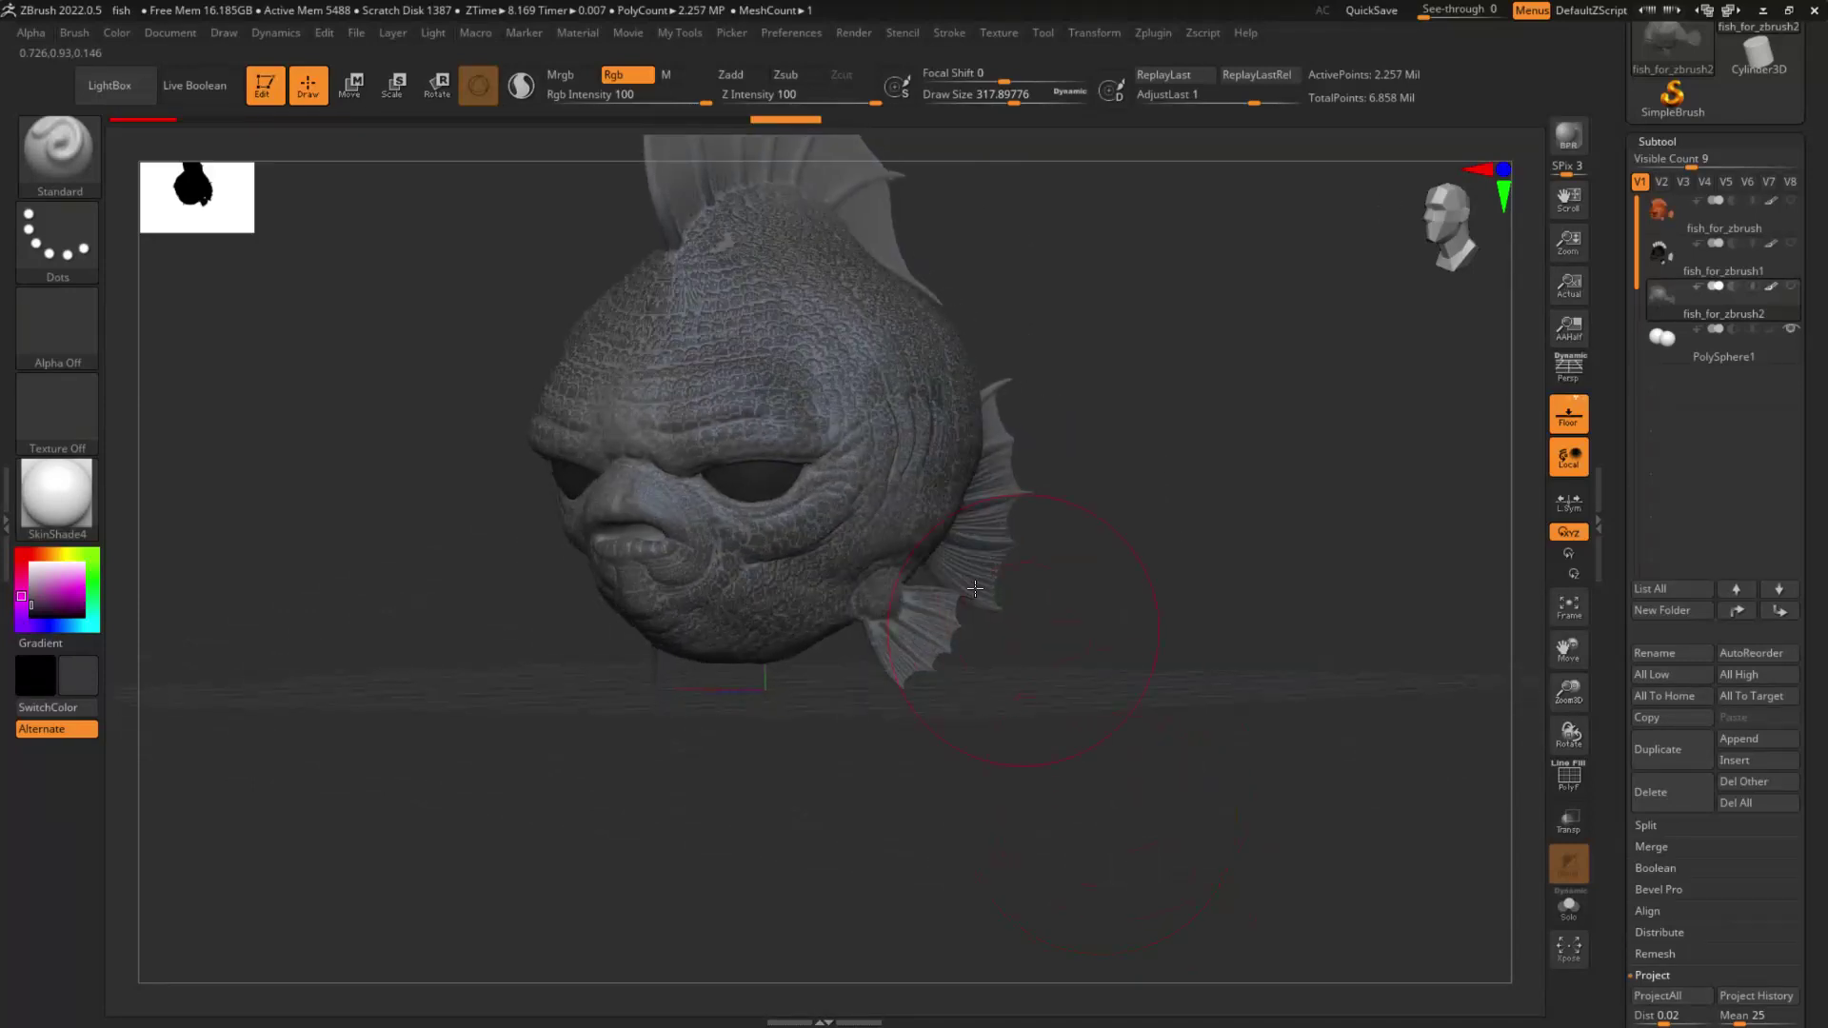
# Step: Paint dark grey over the face and along the dorsal fin
pyautogui.click(645, 486)
pyautogui.moveTo(938, 731); pyautogui.dragTo(809, 753)
pyautogui.moveTo(730, 582); pyautogui.dragTo(781, 515)
pyautogui.moveTo(878, 603)
pyautogui.keyDown('alt'); pyautogui.mouseDown(button='right')
pyautogui.moveTo(830, 790)
pyautogui.moveTo(950, 635)
pyautogui.mouseUp(button='right'); pyautogui.keyUp('alt')
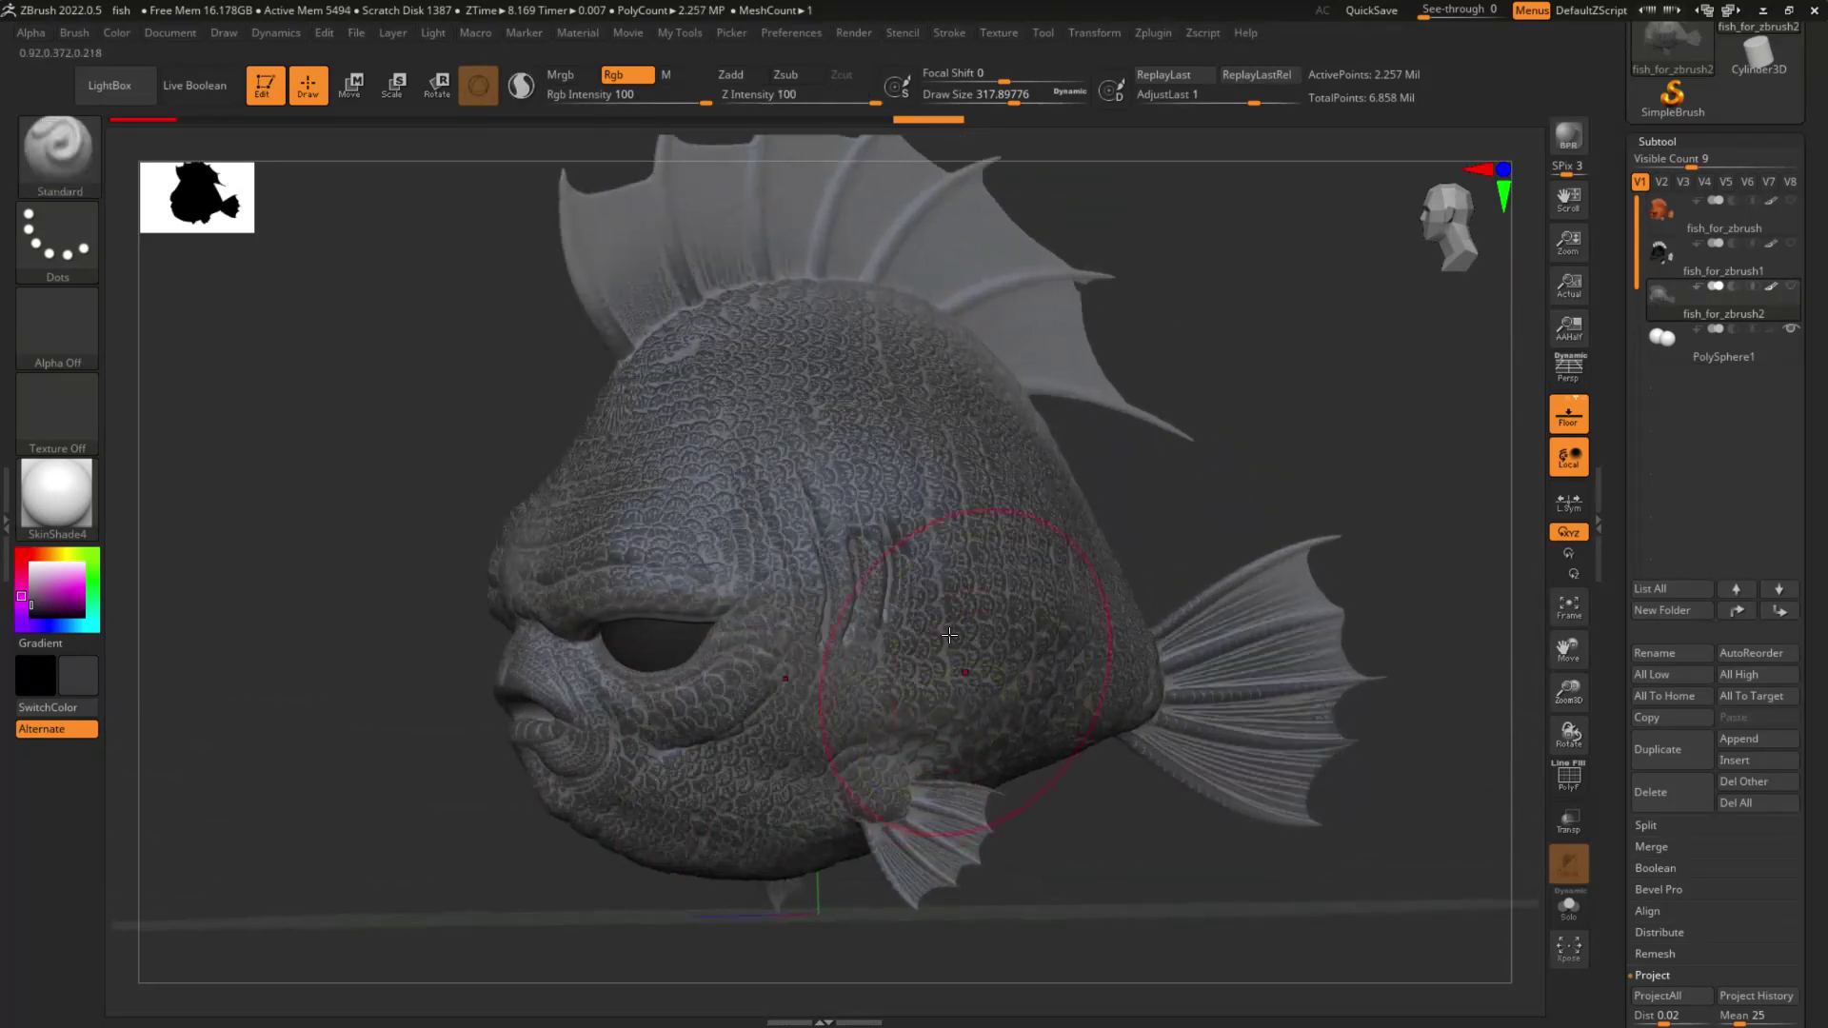
pyautogui.moveTo(653, 320)
pyautogui.mouseDown()
pyautogui.moveTo(666, 162)
pyautogui.moveTo(838, 191)
pyautogui.moveTo(995, 302)
pyautogui.mouseUp()
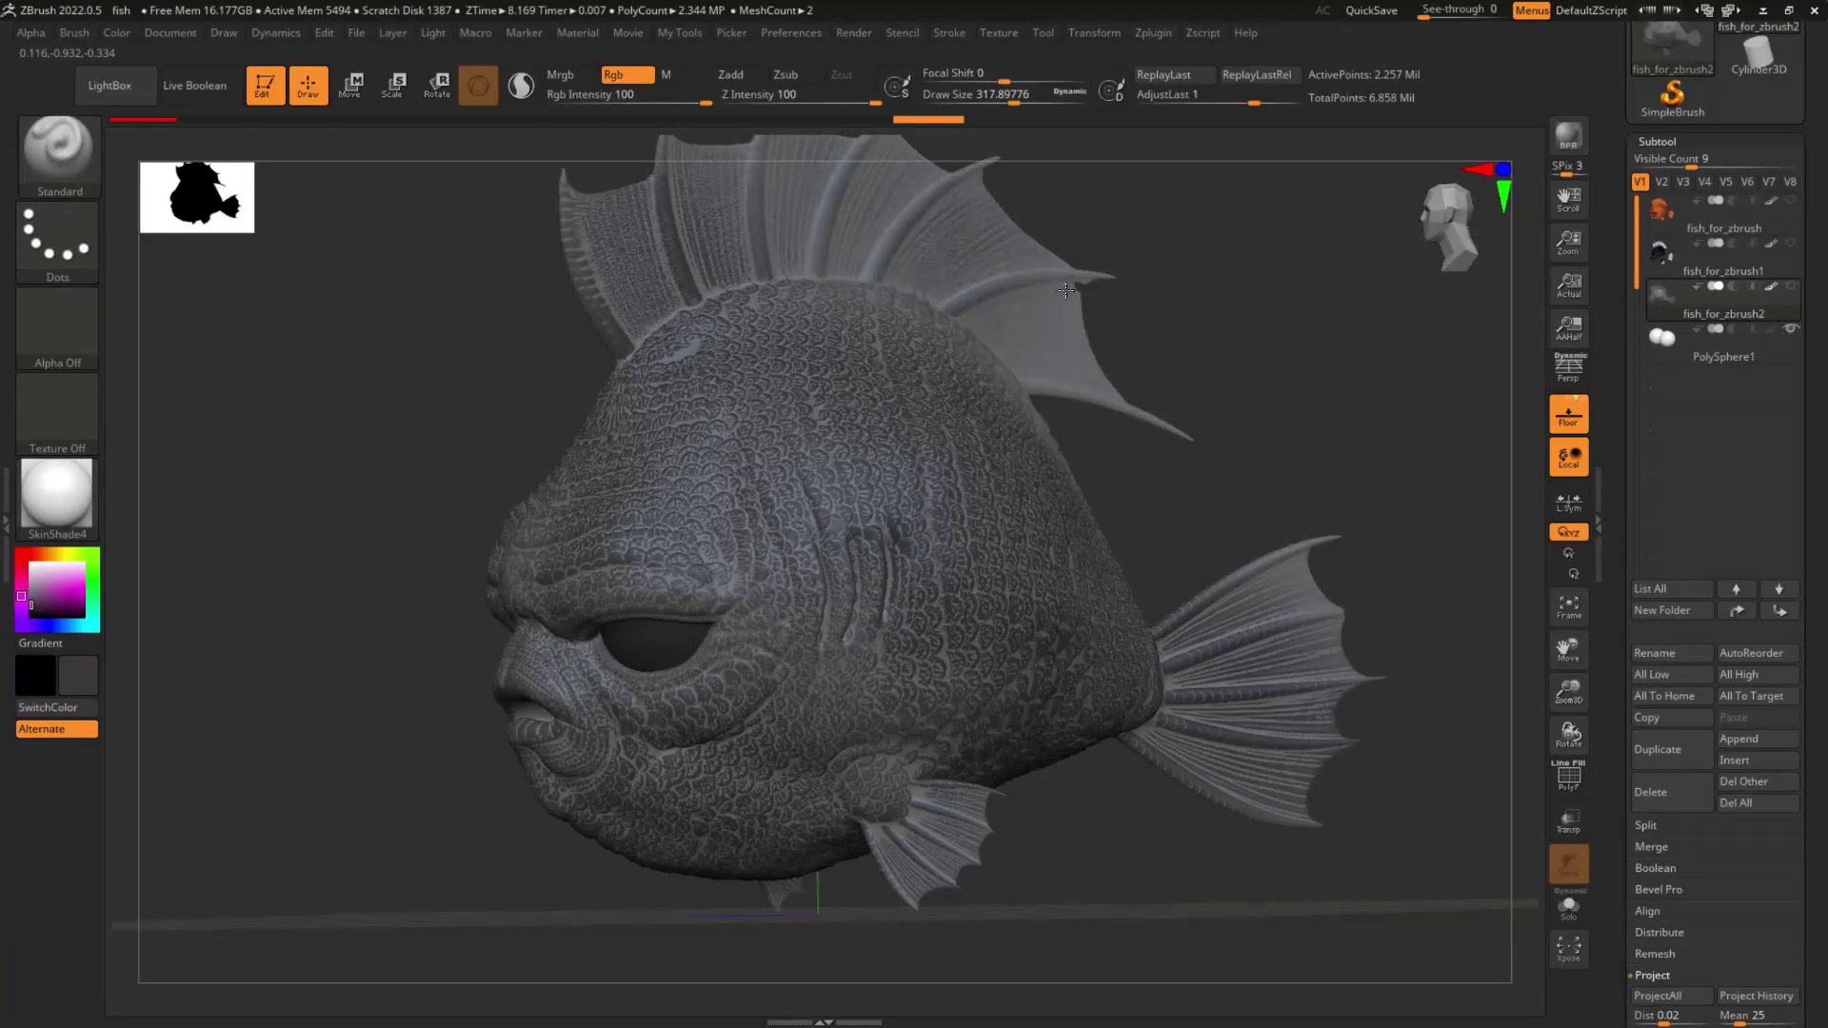
pyautogui.moveTo(1115, 405); pyautogui.dragTo(1120, 413)
# Step: Choose a near-black shade, reduce the draw size to about 80, and paint around the nose and lips
pyautogui.moveTo(1048, 466)
pyautogui.mouseDown(button='right')
pyautogui.moveTo(1282, 526)
pyautogui.moveTo(1319, 519)
pyautogui.mouseUp(button='right')
pyautogui.keyDown('ctrl'); pyautogui.moveTo(971, 657); pyautogui.dragTo(1143, 486, button='right'); pyautogui.keyUp('ctrl')
pyautogui.moveTo(42, 604); pyautogui.dragTo(22, 610)
pyautogui.moveTo(1147, 673); pyautogui.dragTo(1122, 654, button='right')
pyautogui.press('s')
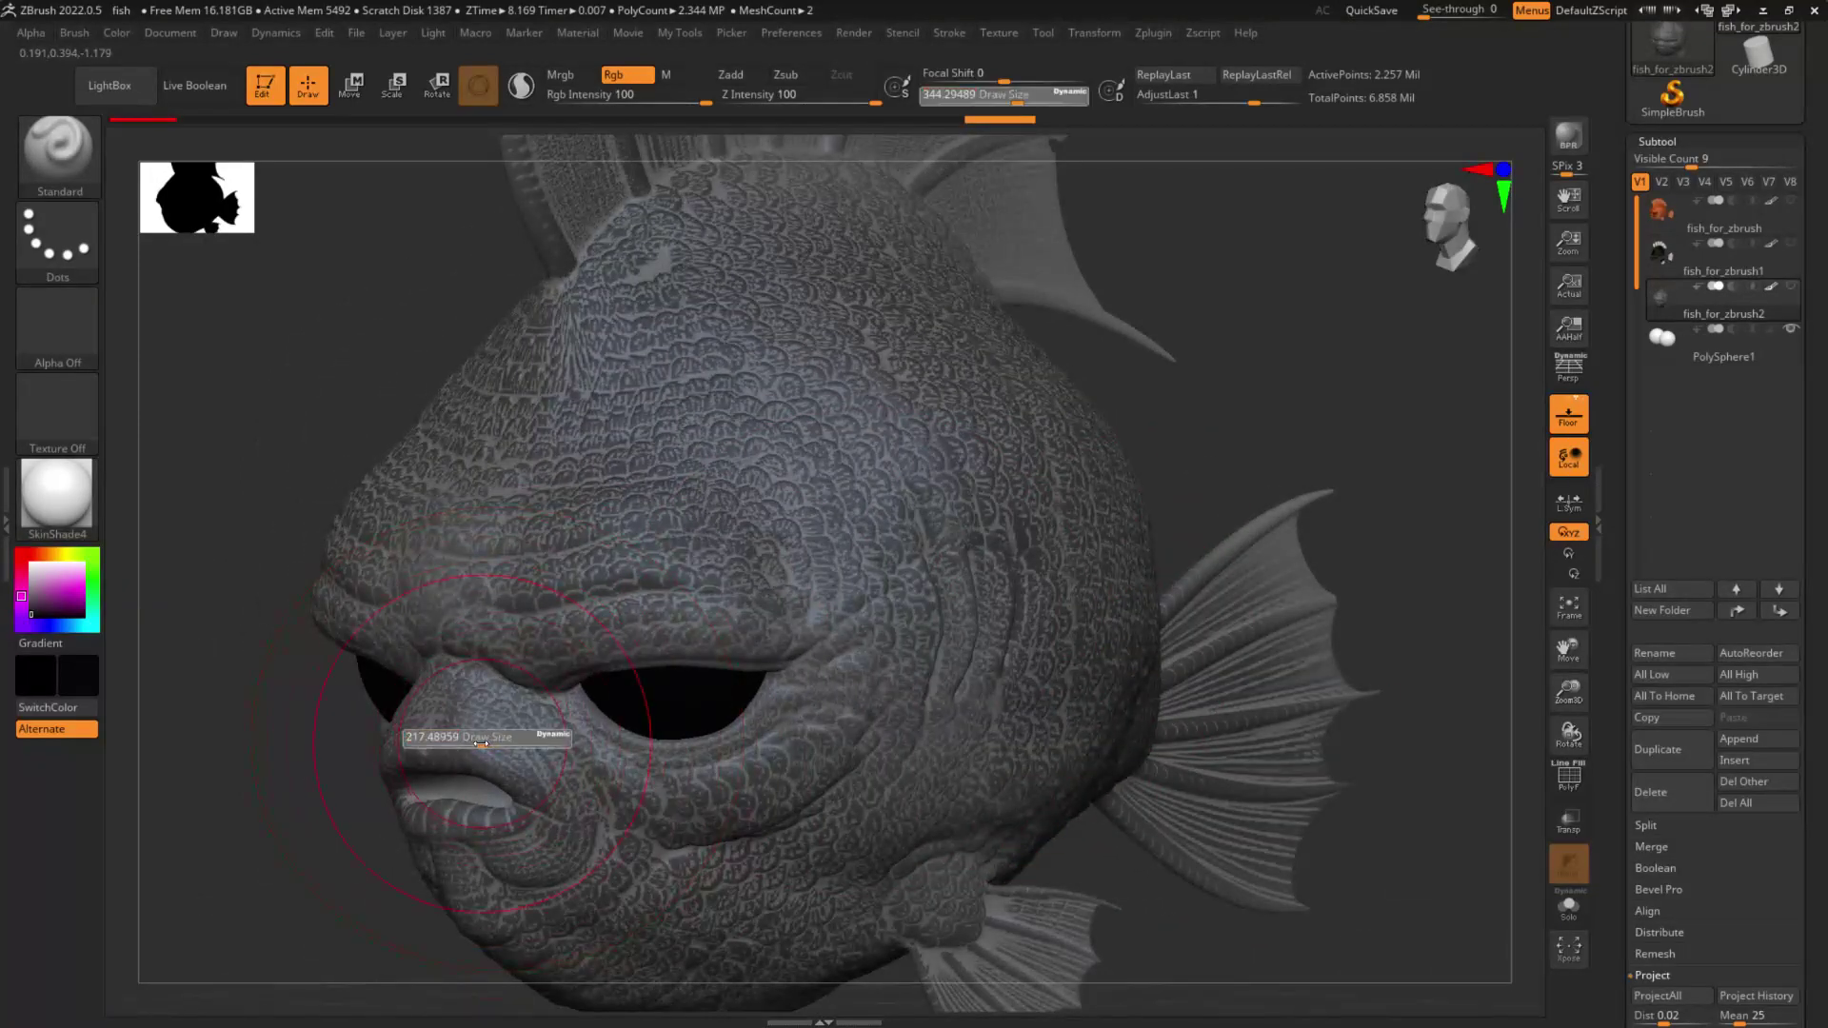
pyautogui.moveTo(461, 751)
pyautogui.mouseDown()
pyautogui.moveTo(446, 751)
pyautogui.moveTo(448, 685)
pyautogui.moveTo(476, 714)
pyautogui.moveTo(509, 819)
pyautogui.moveTo(495, 833)
pyautogui.mouseUp()
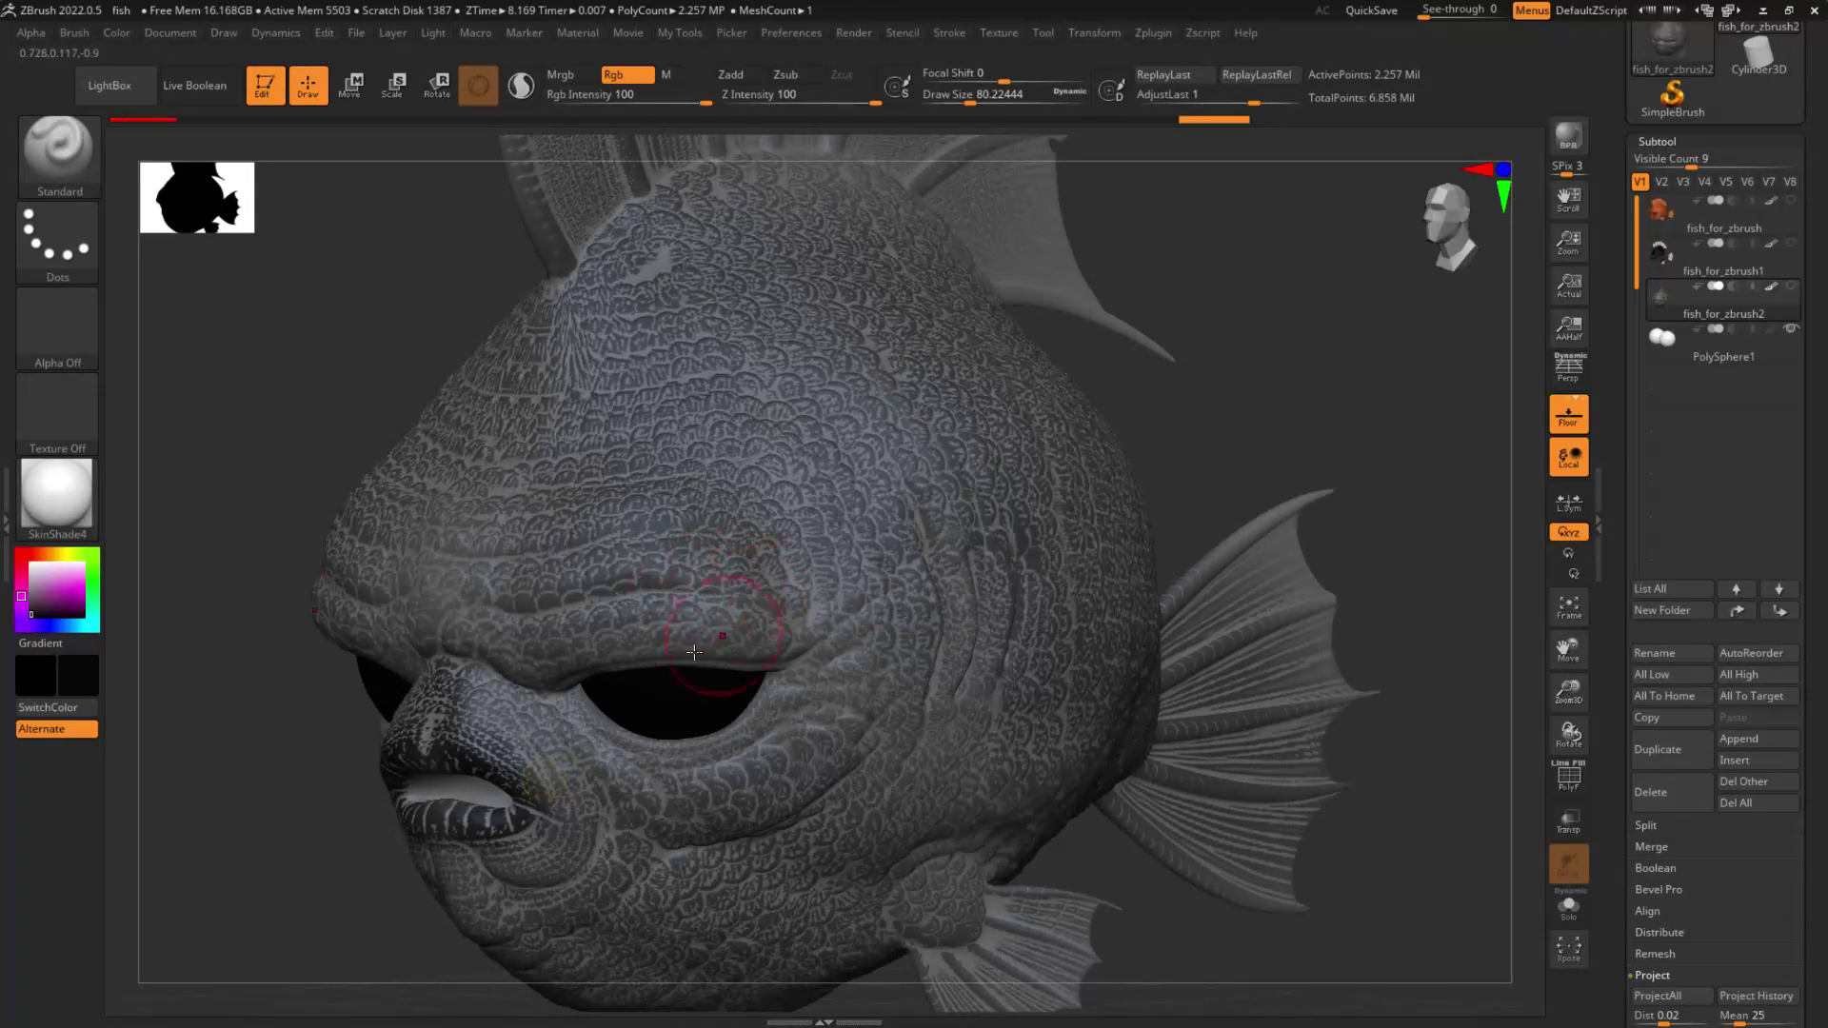
# Step: Paint near-black over the brows, the skin around the eyes, and the chin
pyautogui.moveTo(514, 681); pyautogui.dragTo(783, 661)
pyautogui.moveTo(784, 660); pyautogui.dragTo(575, 676, button='right')
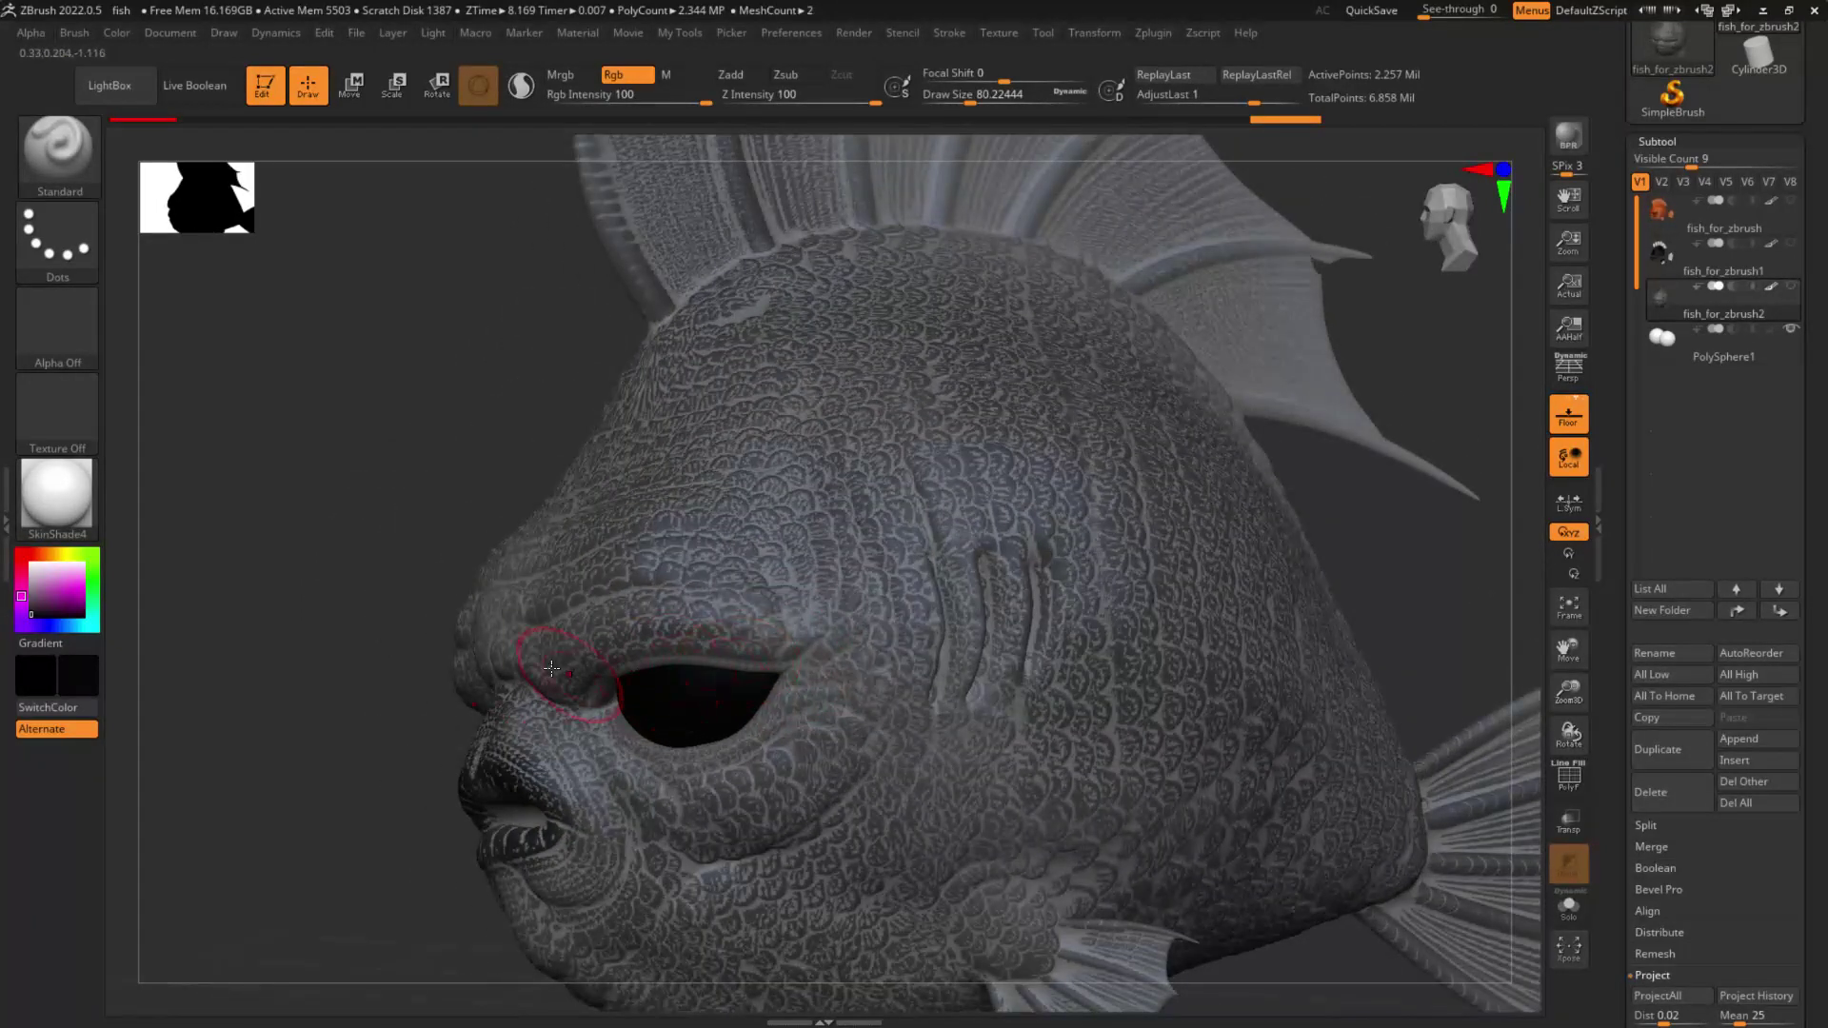
pyautogui.moveTo(569, 674)
pyautogui.mouseDown()
pyautogui.moveTo(704, 600)
pyautogui.moveTo(797, 643)
pyautogui.mouseUp()
pyautogui.moveTo(675, 832)
pyautogui.mouseDown()
pyautogui.moveTo(819, 743)
pyautogui.moveTo(776, 633)
pyautogui.mouseUp()
pyautogui.keyDown('shift'); pyautogui.moveTo(900, 688); pyautogui.dragTo(833, 754, button='right'); pyautogui.keyUp('shift')
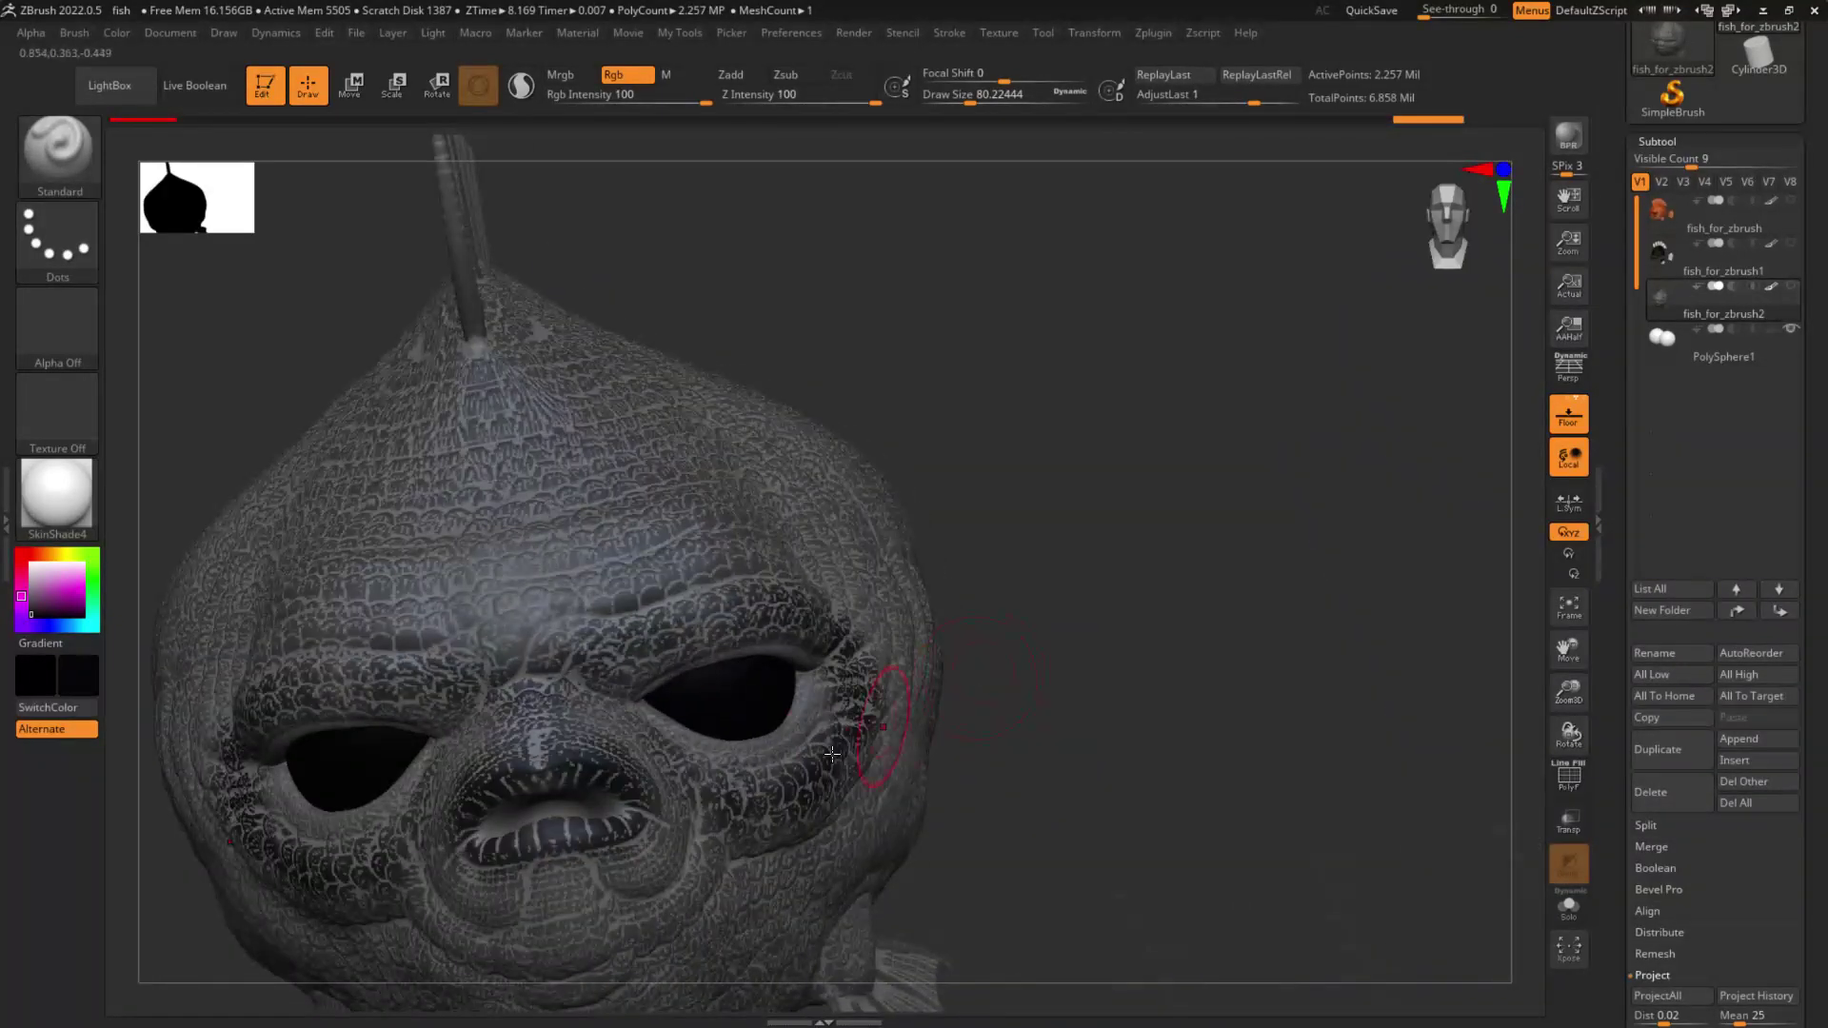
pyautogui.moveTo(571, 886); pyautogui.dragTo(610, 919)
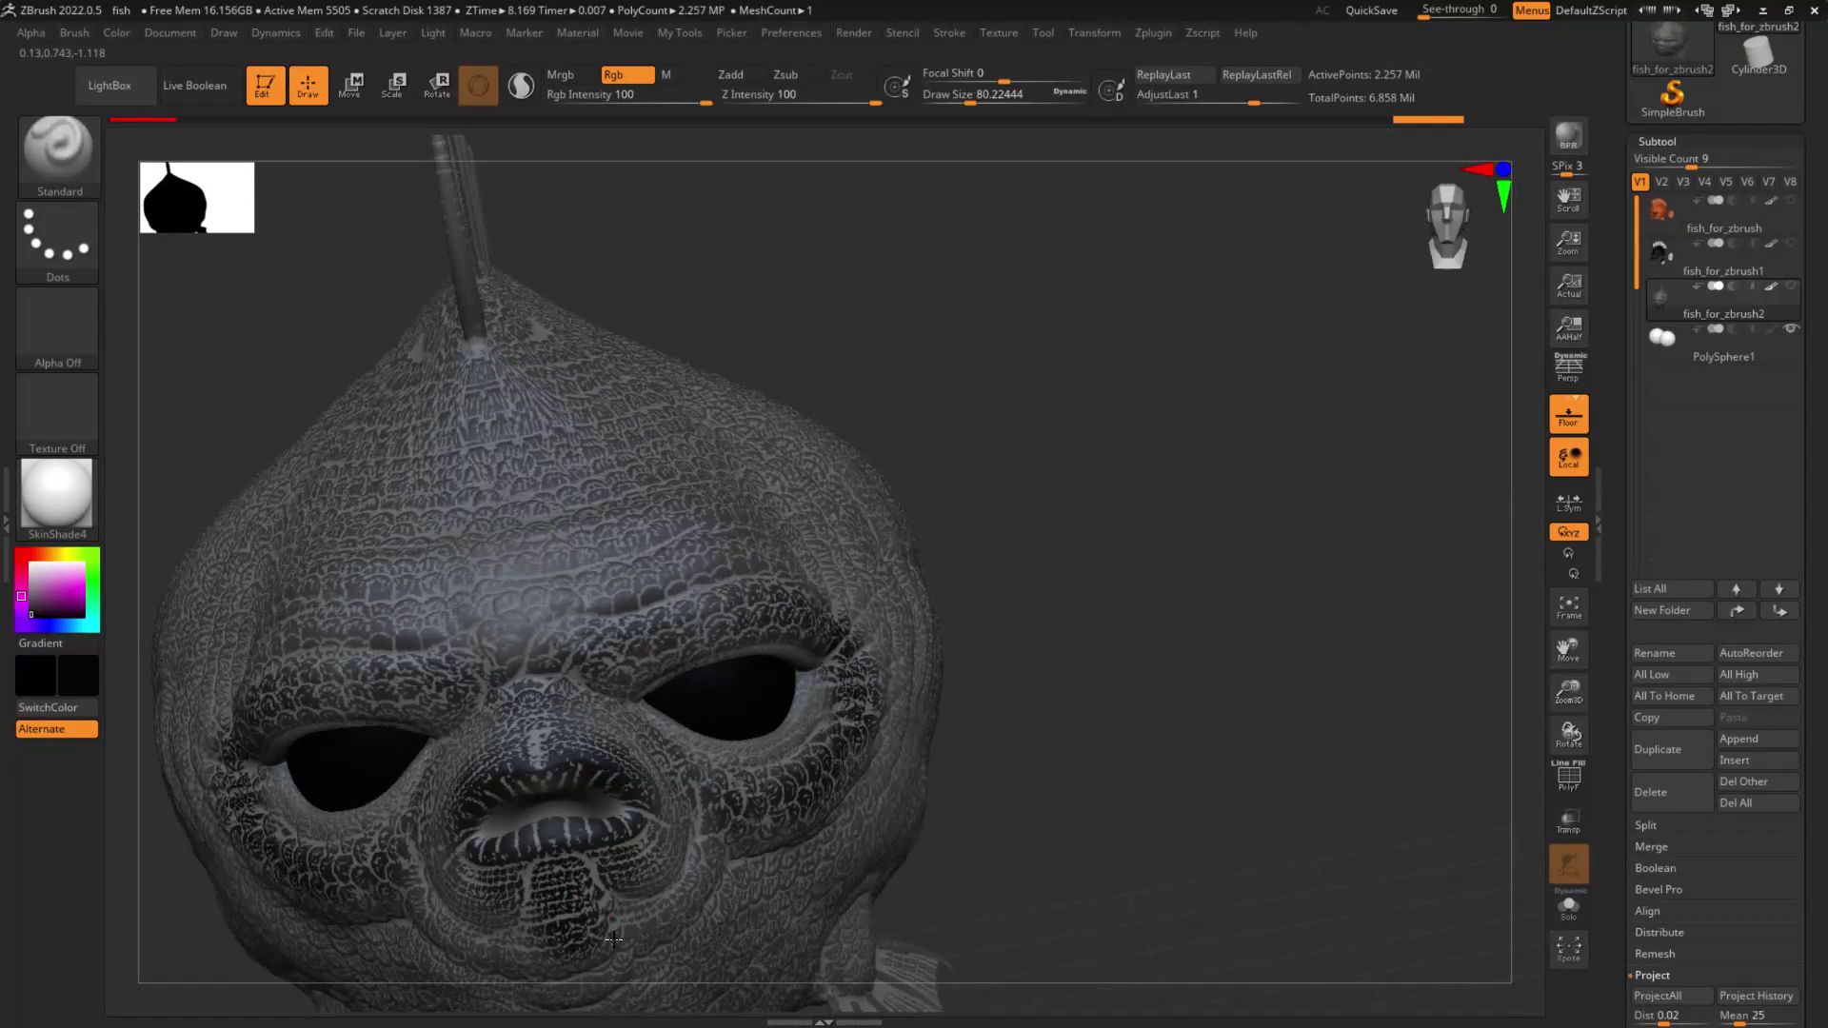
# Step: Enlarge the draw size to about 163 and darken the scales across the forehead
pyautogui.moveTo(1185, 776); pyautogui.dragTo(1111, 821, button='right')
pyautogui.keyDown('ctrl'); pyautogui.moveTo(1200, 734); pyautogui.dragTo(1029, 709, button='right'); pyautogui.keyUp('ctrl')
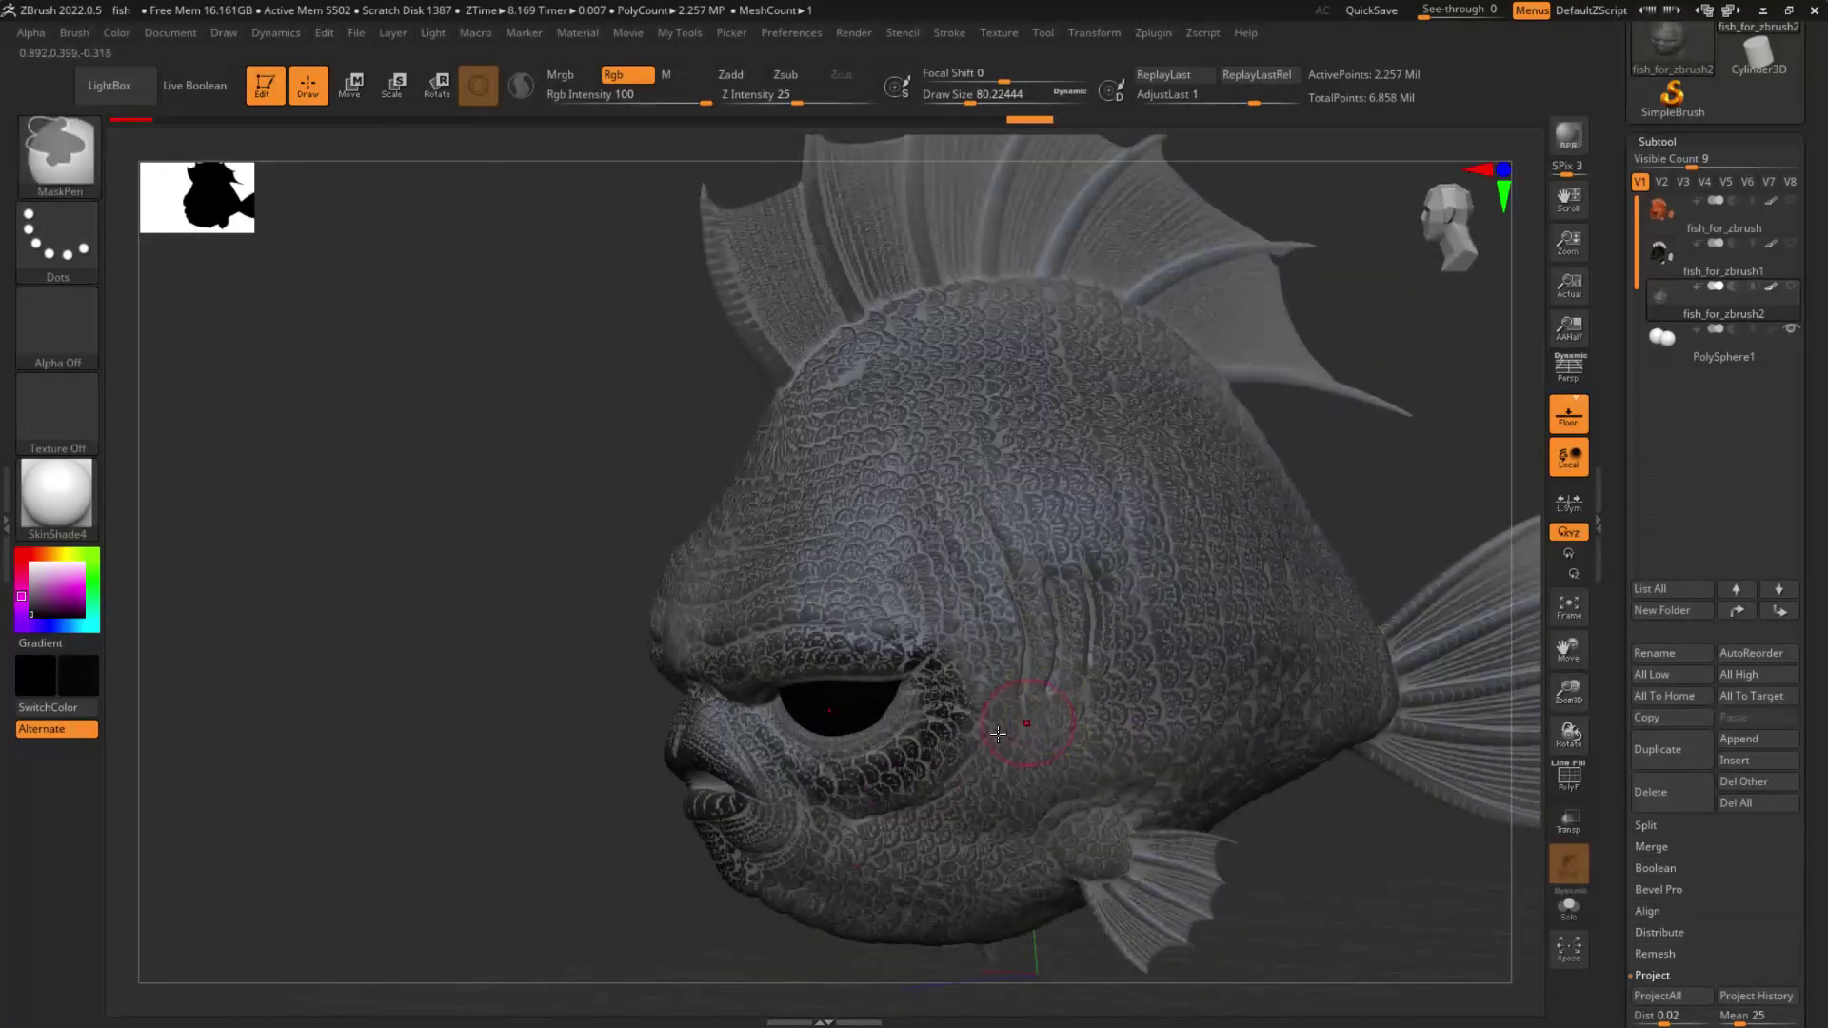
pyautogui.moveTo(729, 838); pyautogui.dragTo(816, 921, button='right')
pyautogui.press('s')
pyautogui.moveTo(769, 669); pyautogui.dragTo(787, 670)
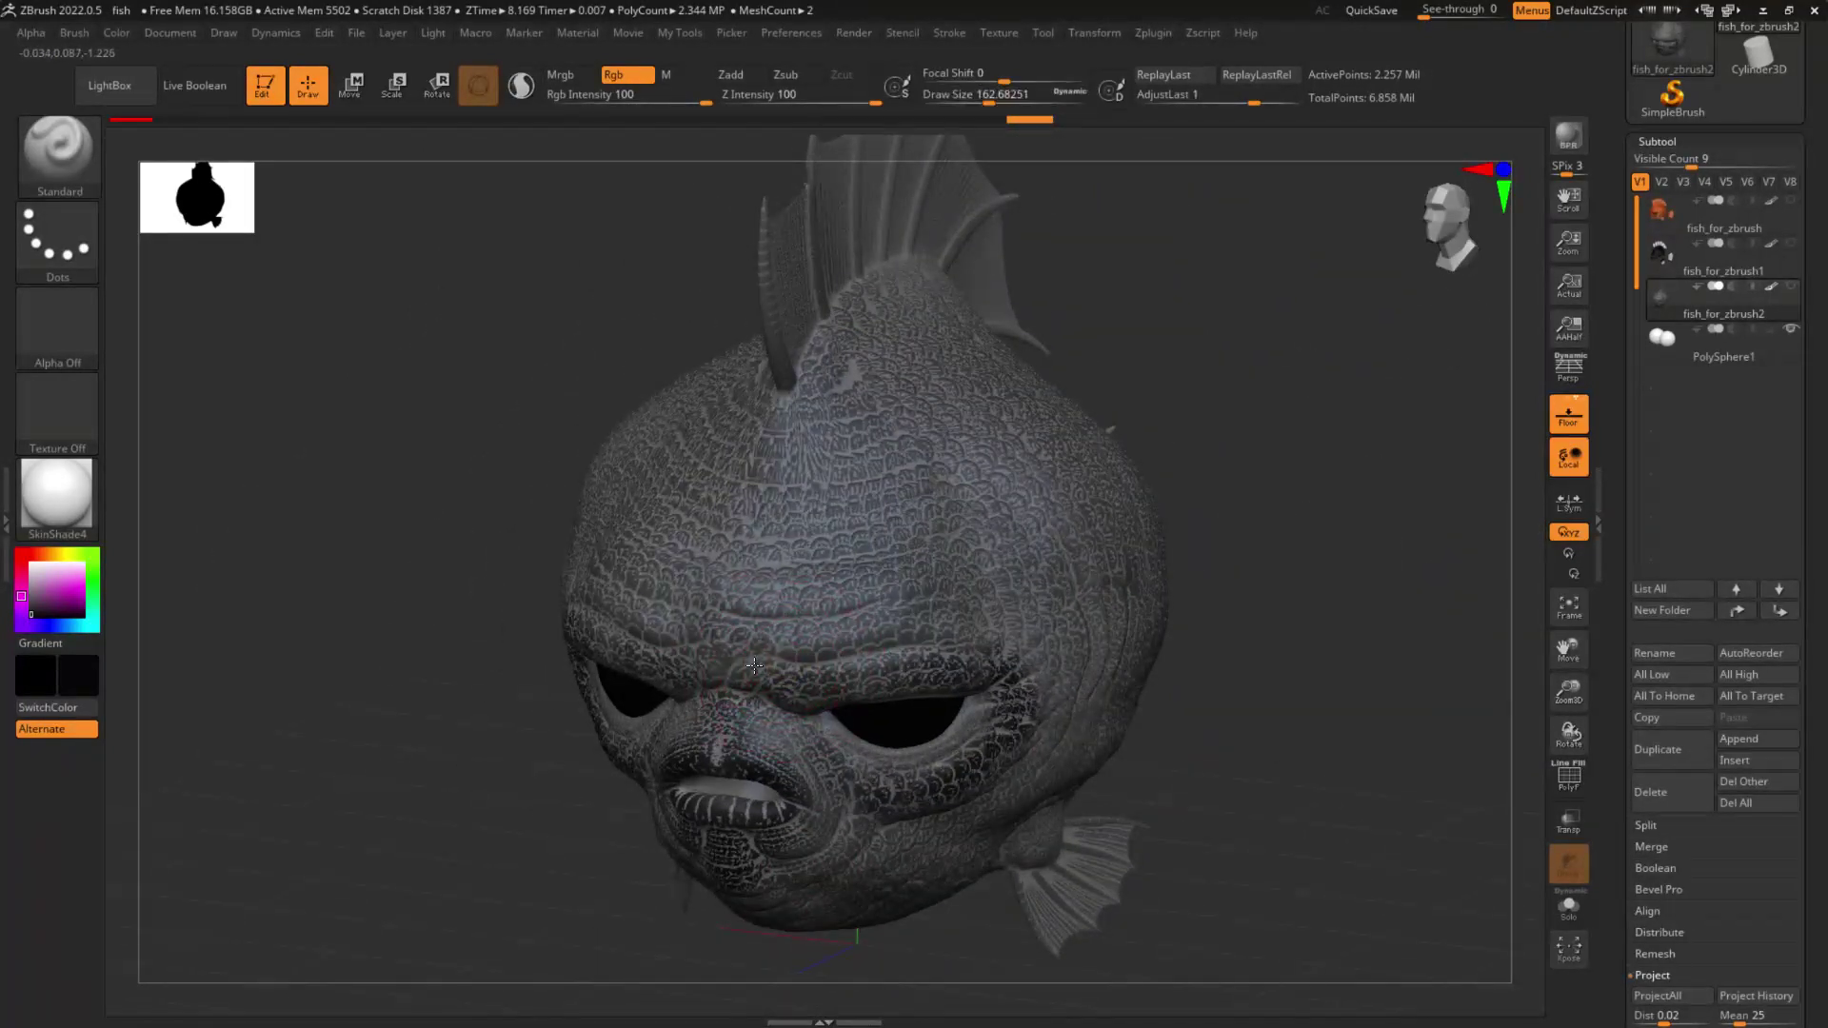
pyautogui.moveTo(990, 649)
pyautogui.mouseDown()
pyautogui.moveTo(819, 592)
pyautogui.moveTo(905, 572)
pyautogui.mouseUp()
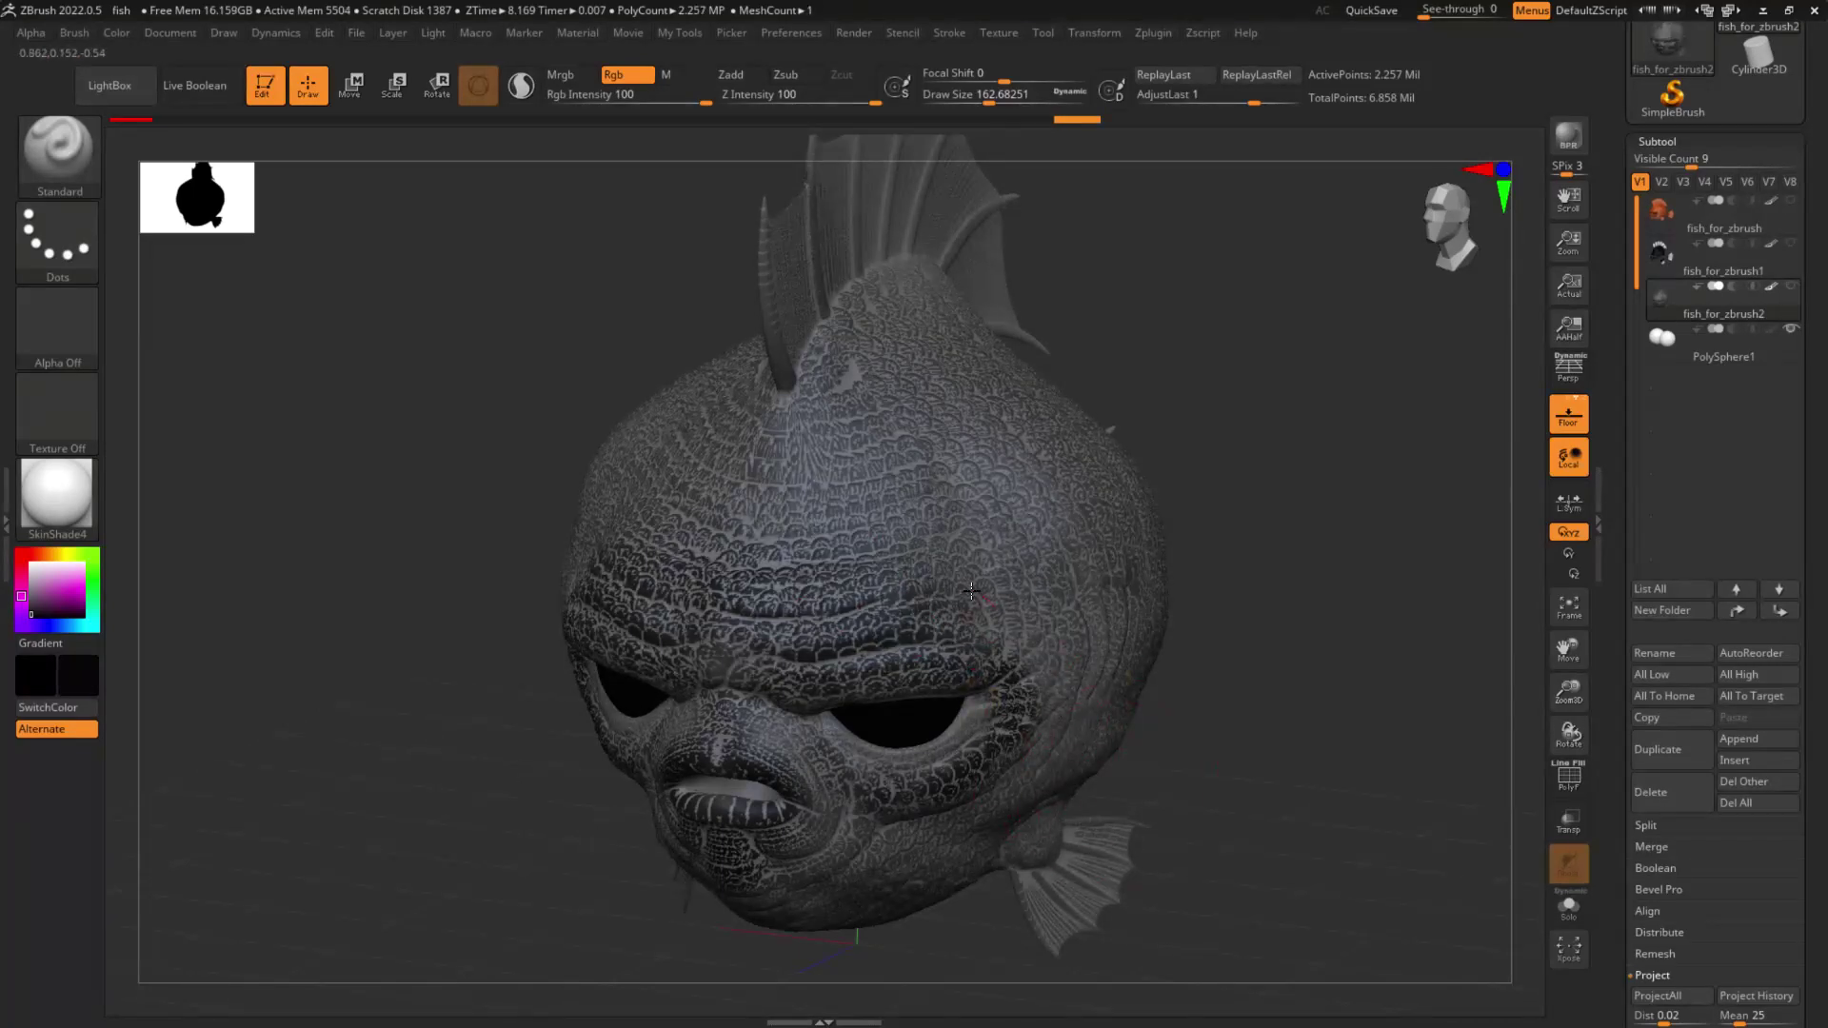
# Step: Darken the face, then enlarge the draw size to about 262 and darken the back and flank
pyautogui.moveTo(1409, 762); pyautogui.dragTo(1244, 660)
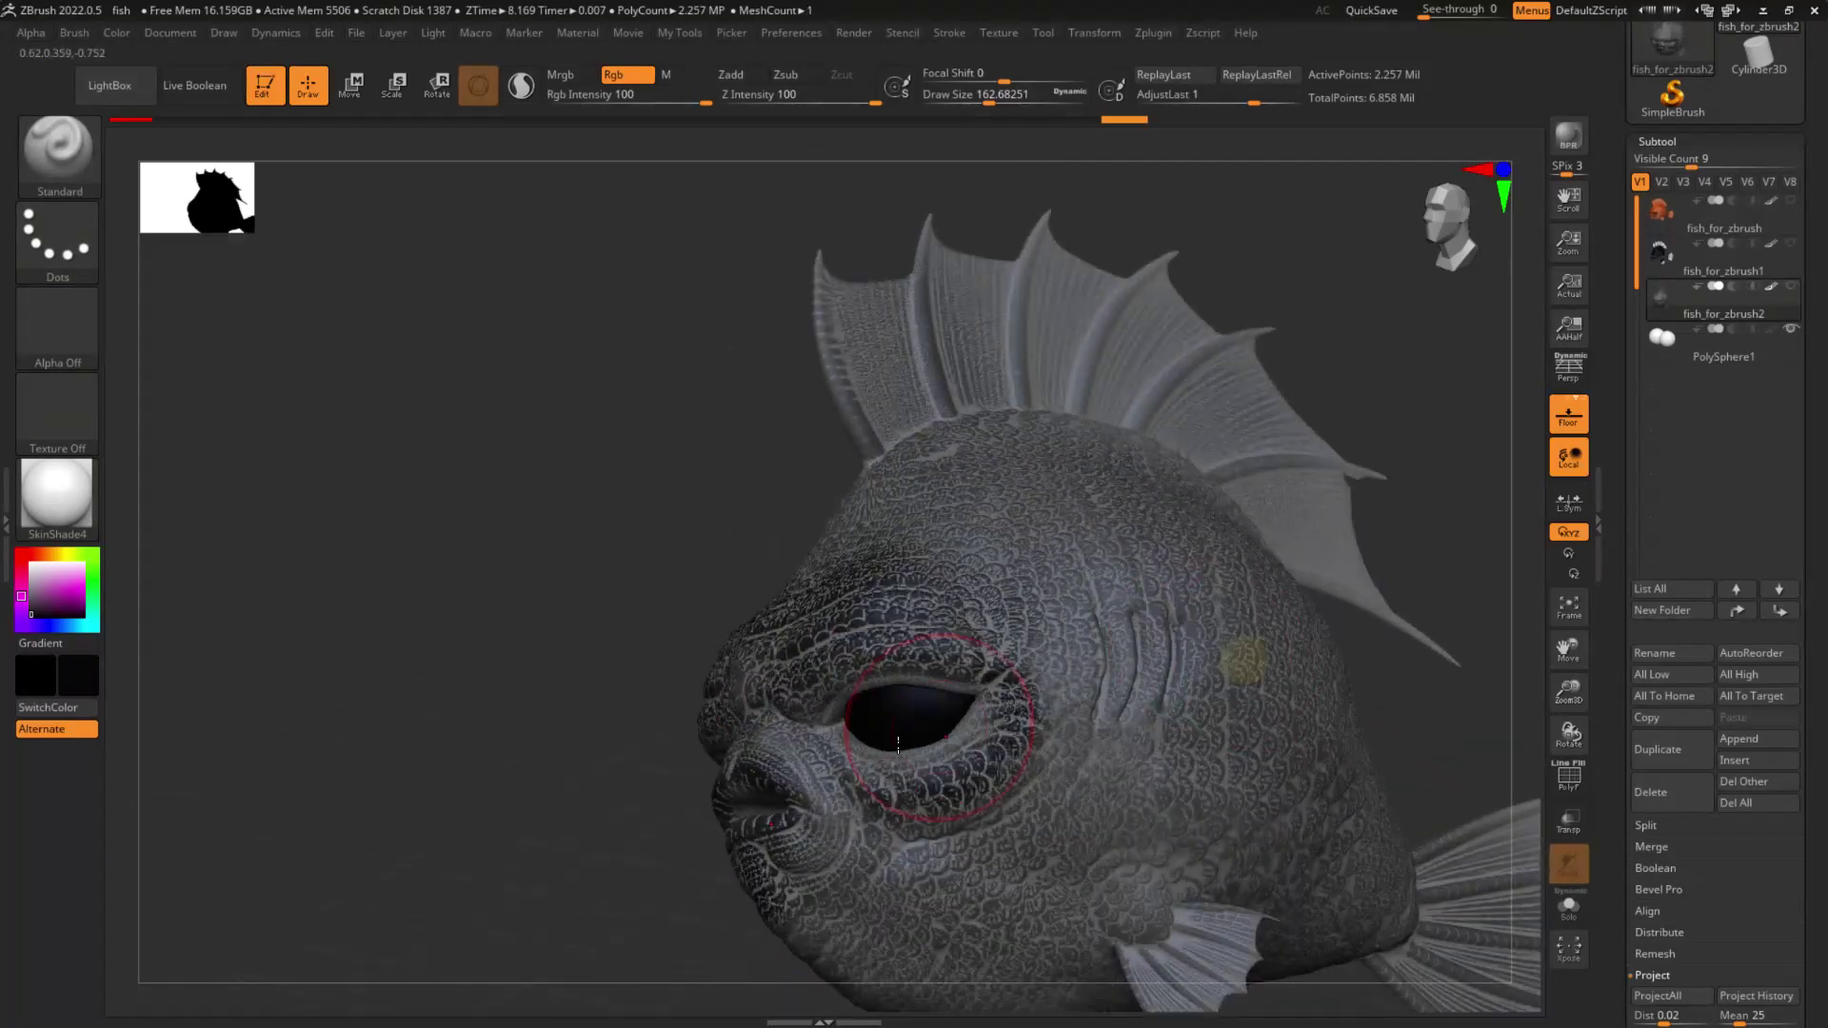
pyautogui.moveTo(709, 811)
pyautogui.mouseDown()
pyautogui.moveTo(1326, 796)
pyautogui.moveTo(1447, 632)
pyautogui.moveTo(761, 653)
pyautogui.moveTo(767, 630)
pyautogui.mouseUp()
pyautogui.press('s')
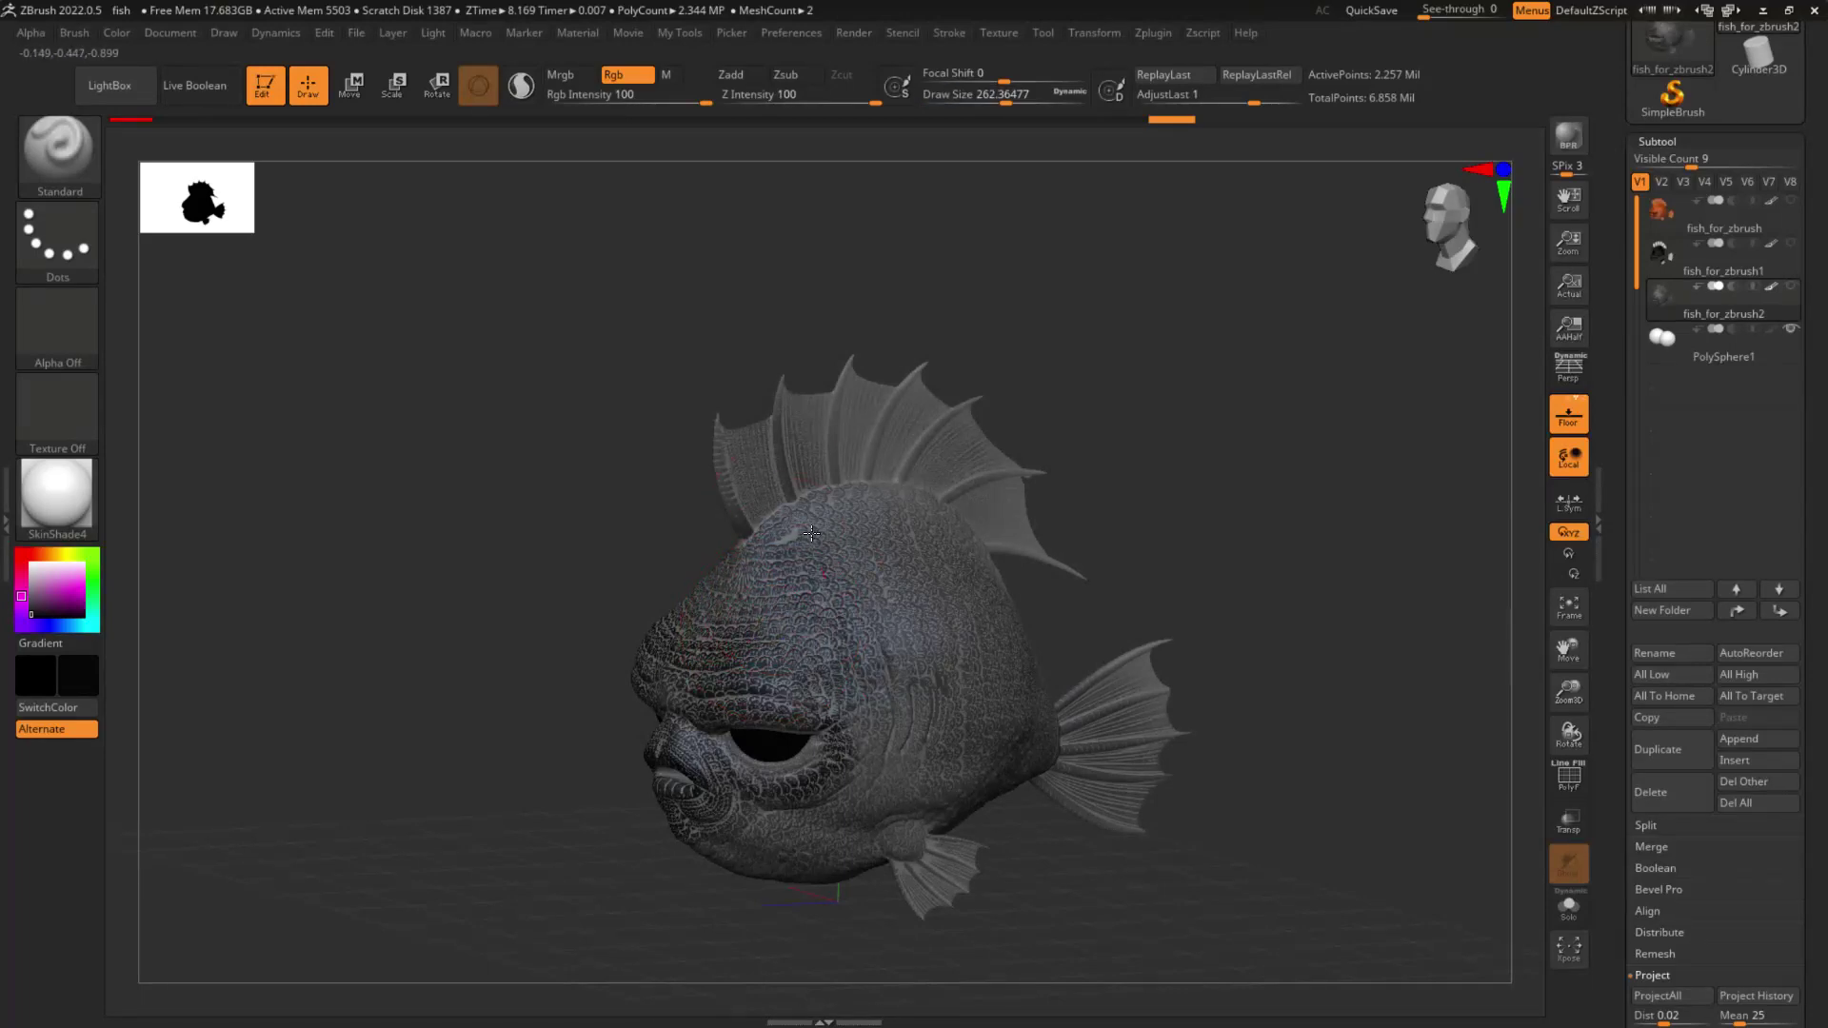
pyautogui.moveTo(1066, 637); pyautogui.dragTo(935, 594)
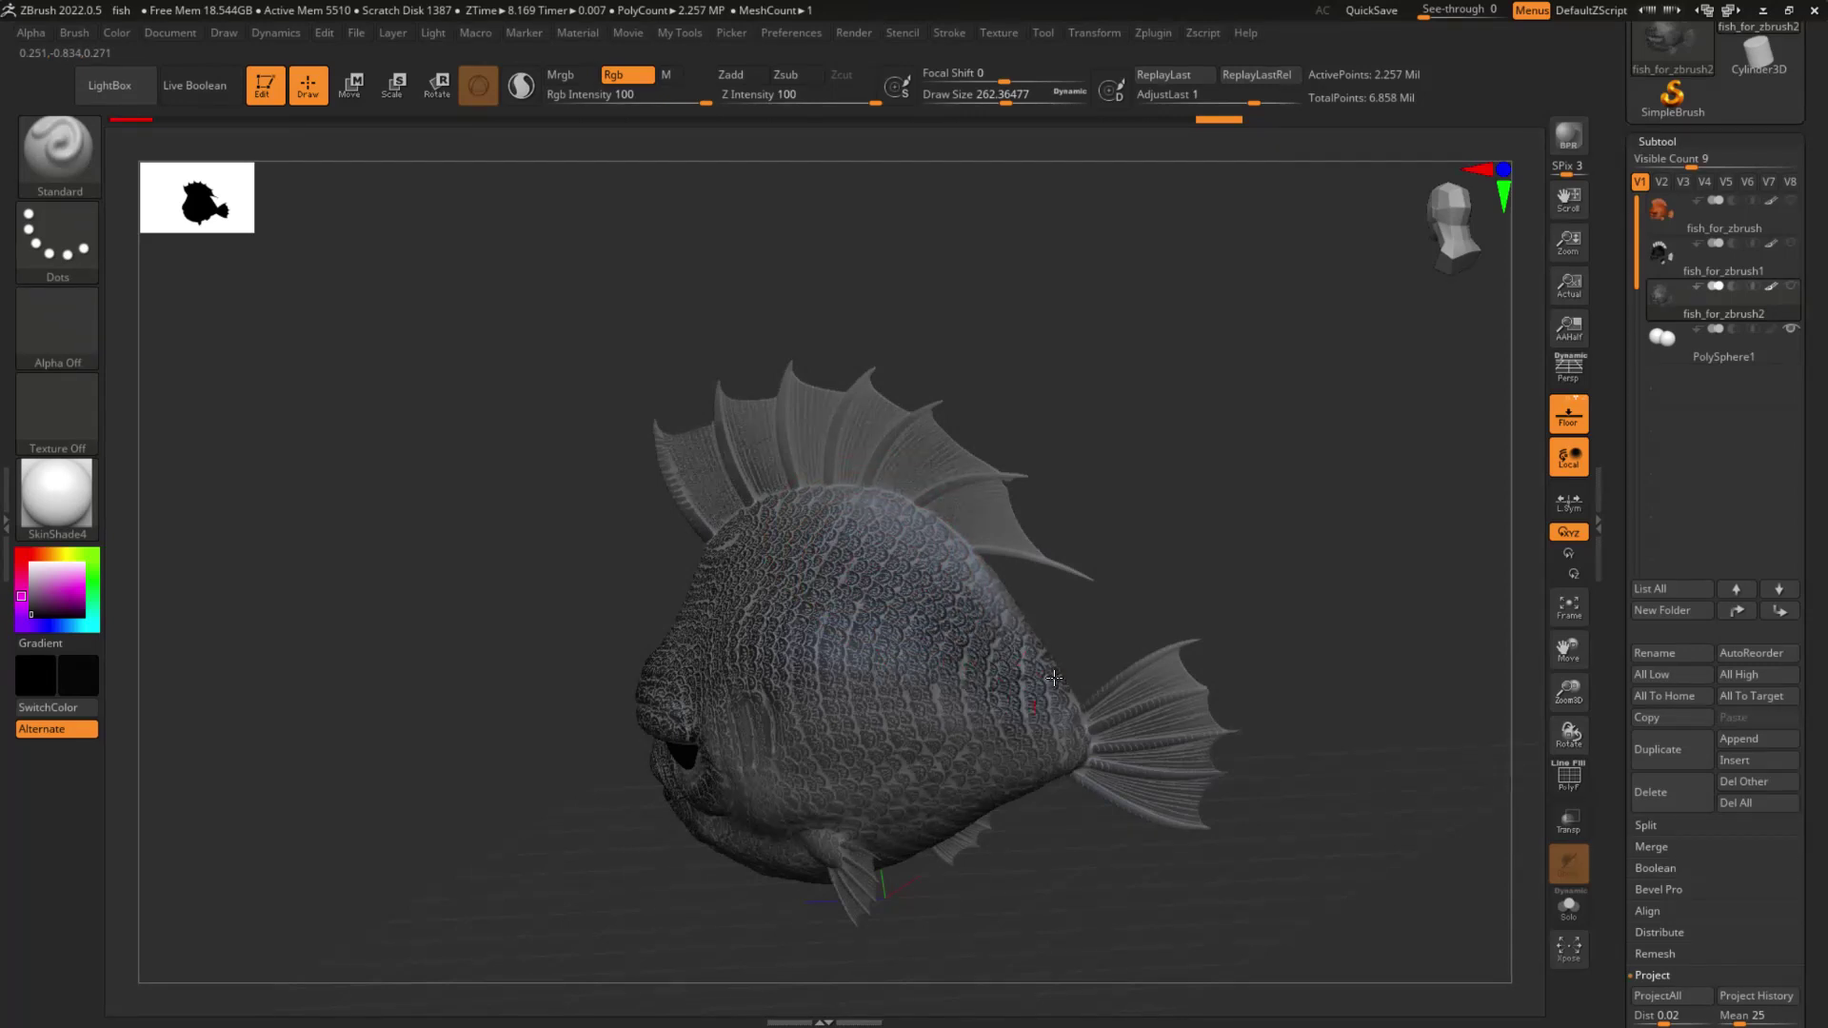
pyautogui.moveTo(1074, 736); pyautogui.dragTo(1272, 566)
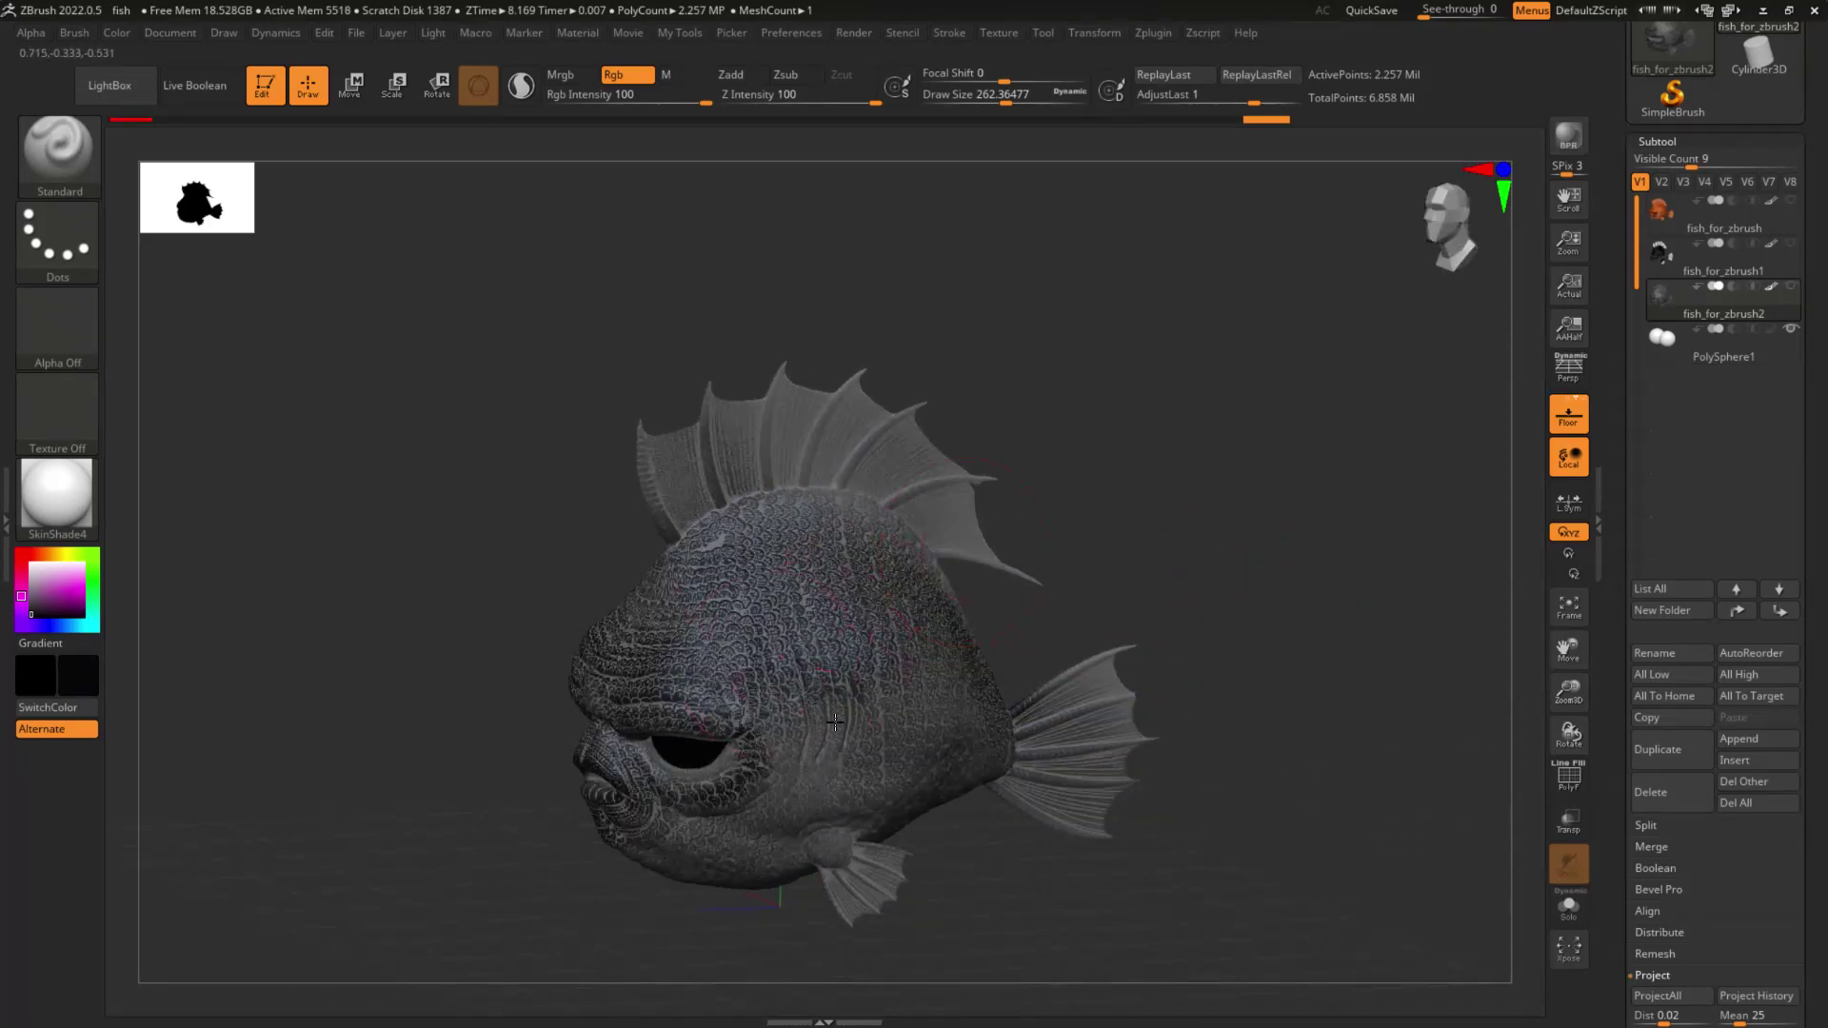
pyautogui.moveTo(1001, 731); pyautogui.dragTo(1277, 632)
pyautogui.moveTo(1245, 702)
pyautogui.mouseDown()
pyautogui.moveTo(1049, 781)
pyautogui.moveTo(703, 704)
pyautogui.mouseUp()
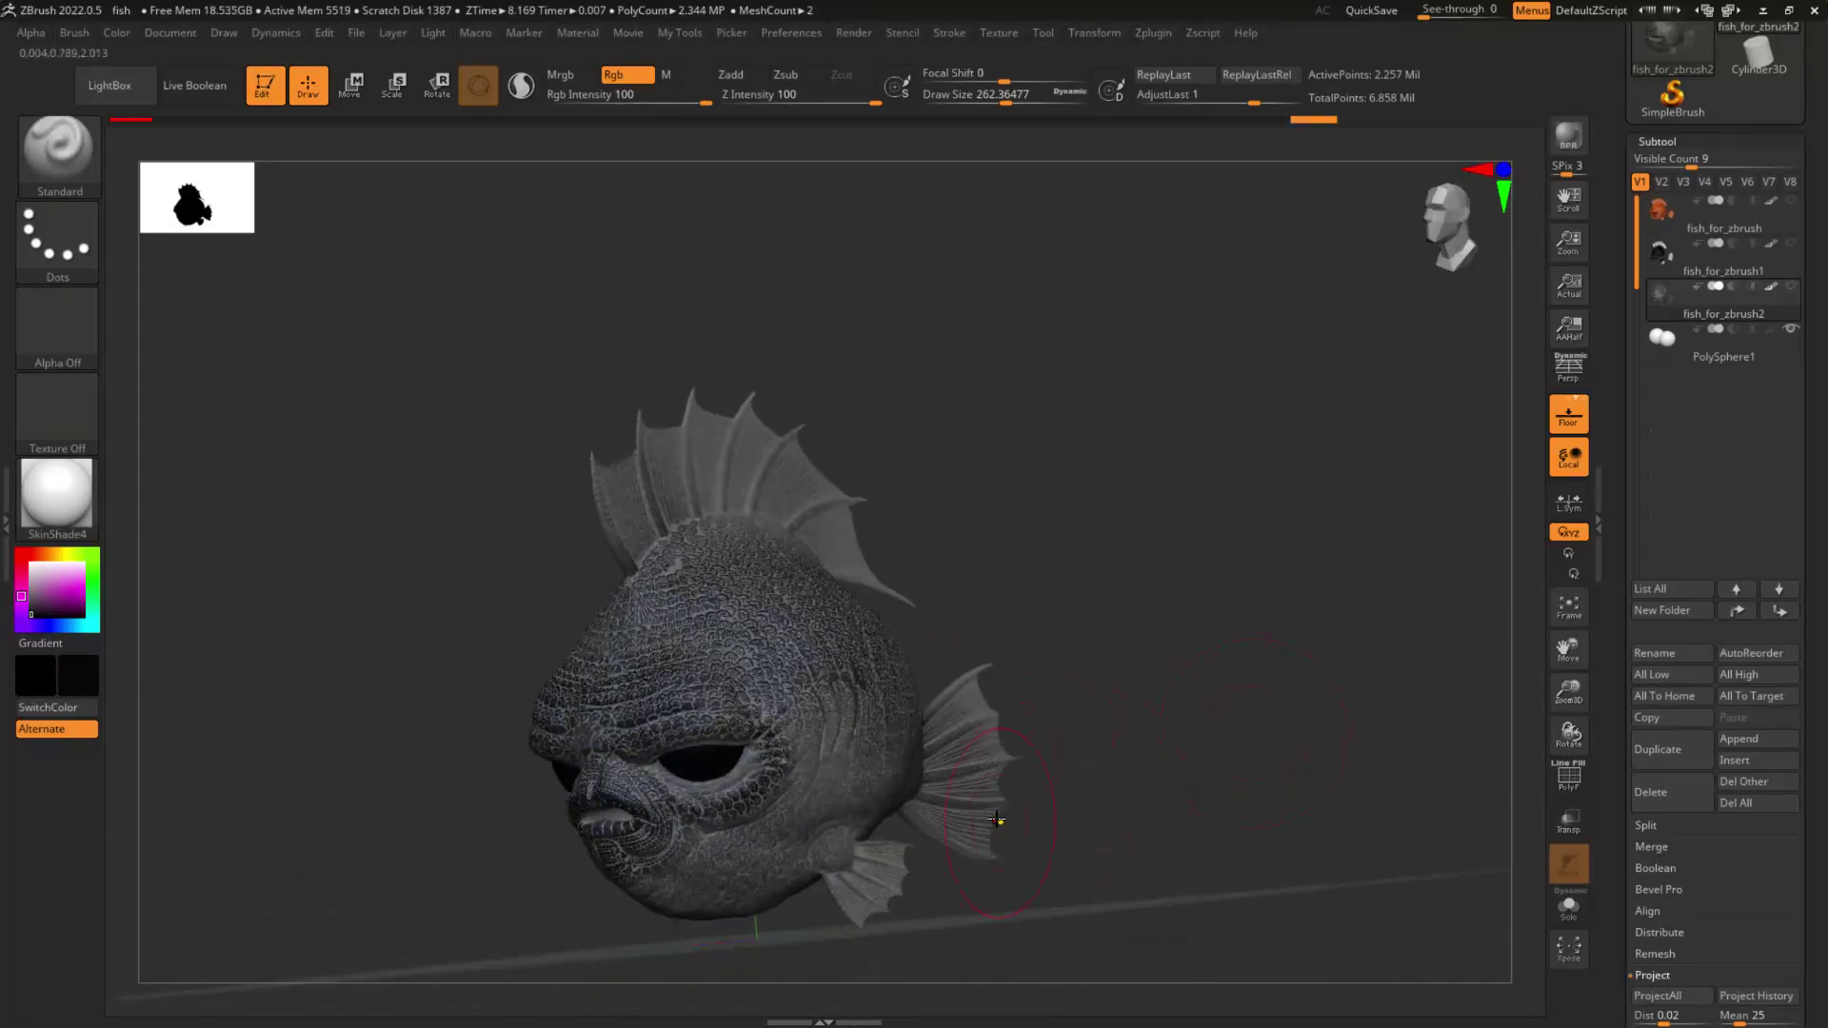
pyautogui.moveTo(1143, 680); pyautogui.dragTo(1110, 722)
pyautogui.moveTo(1017, 868); pyautogui.dragTo(1107, 977)
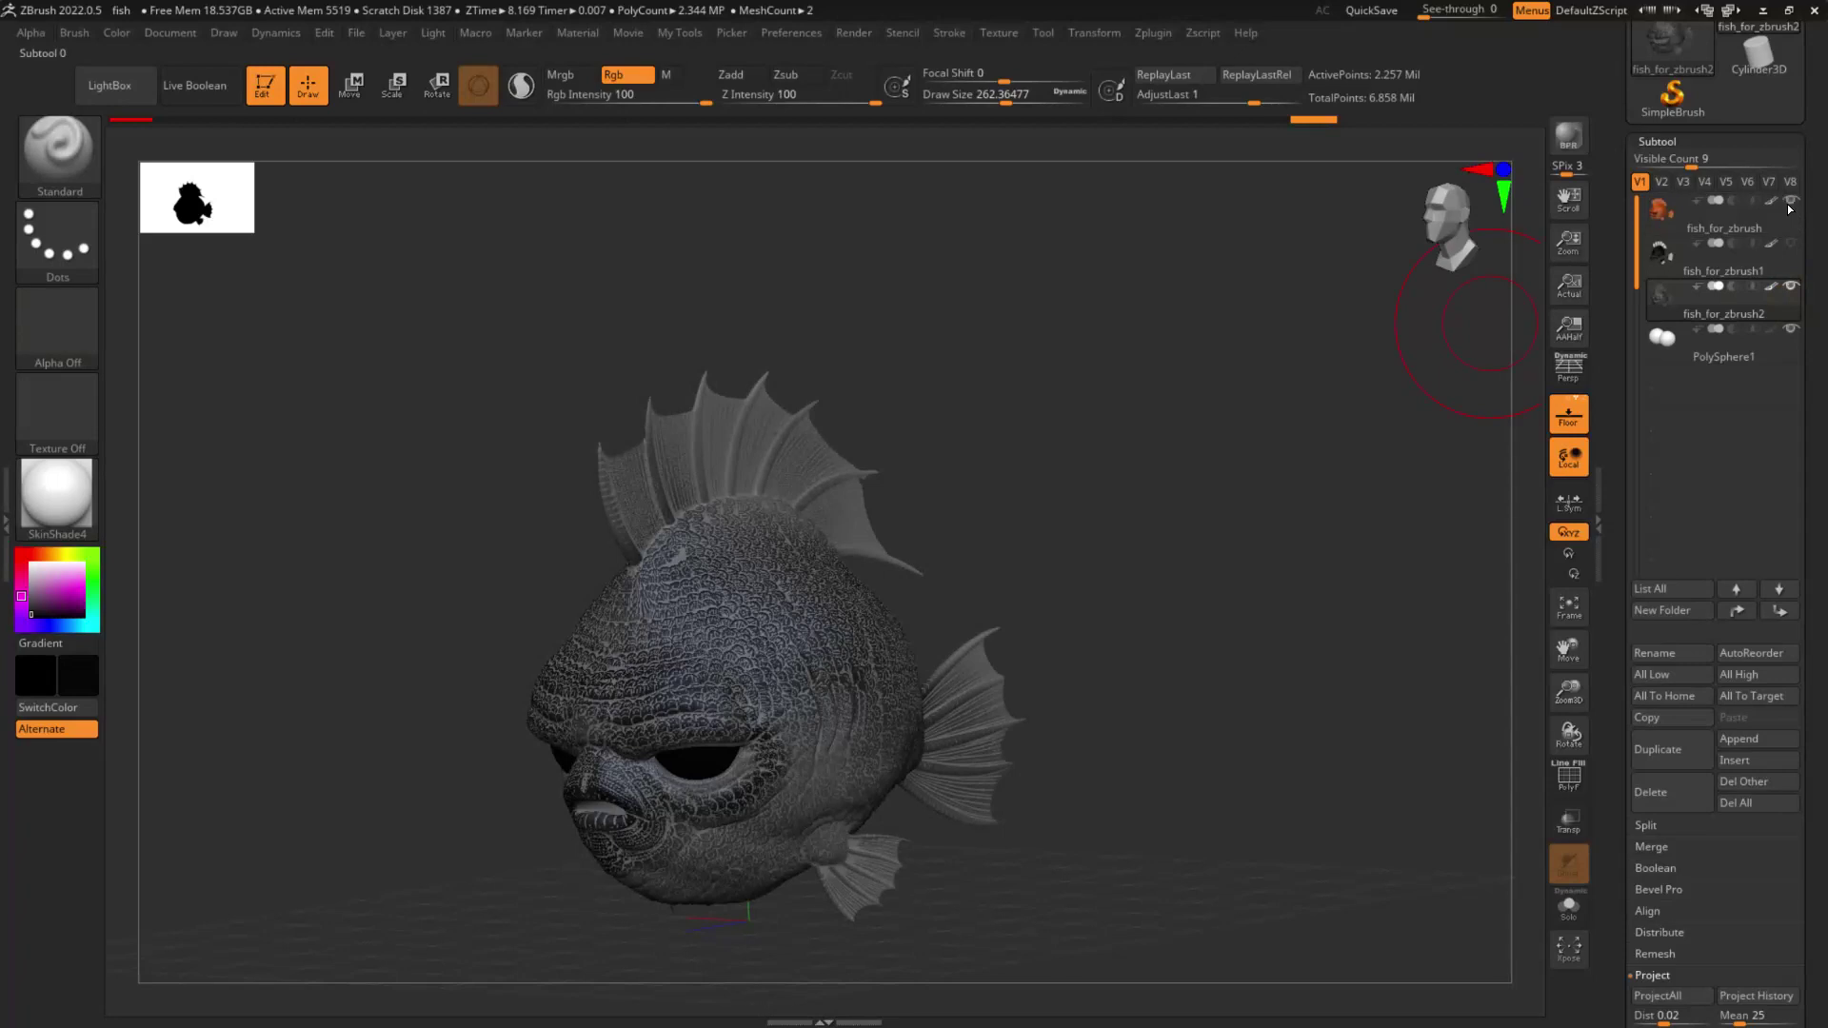
# Step: Show the fish_for_zbrush subtool alongside fish_for_zbrush2 and open the Multi Map Exporter settings
pyautogui.moveTo(1792, 285)
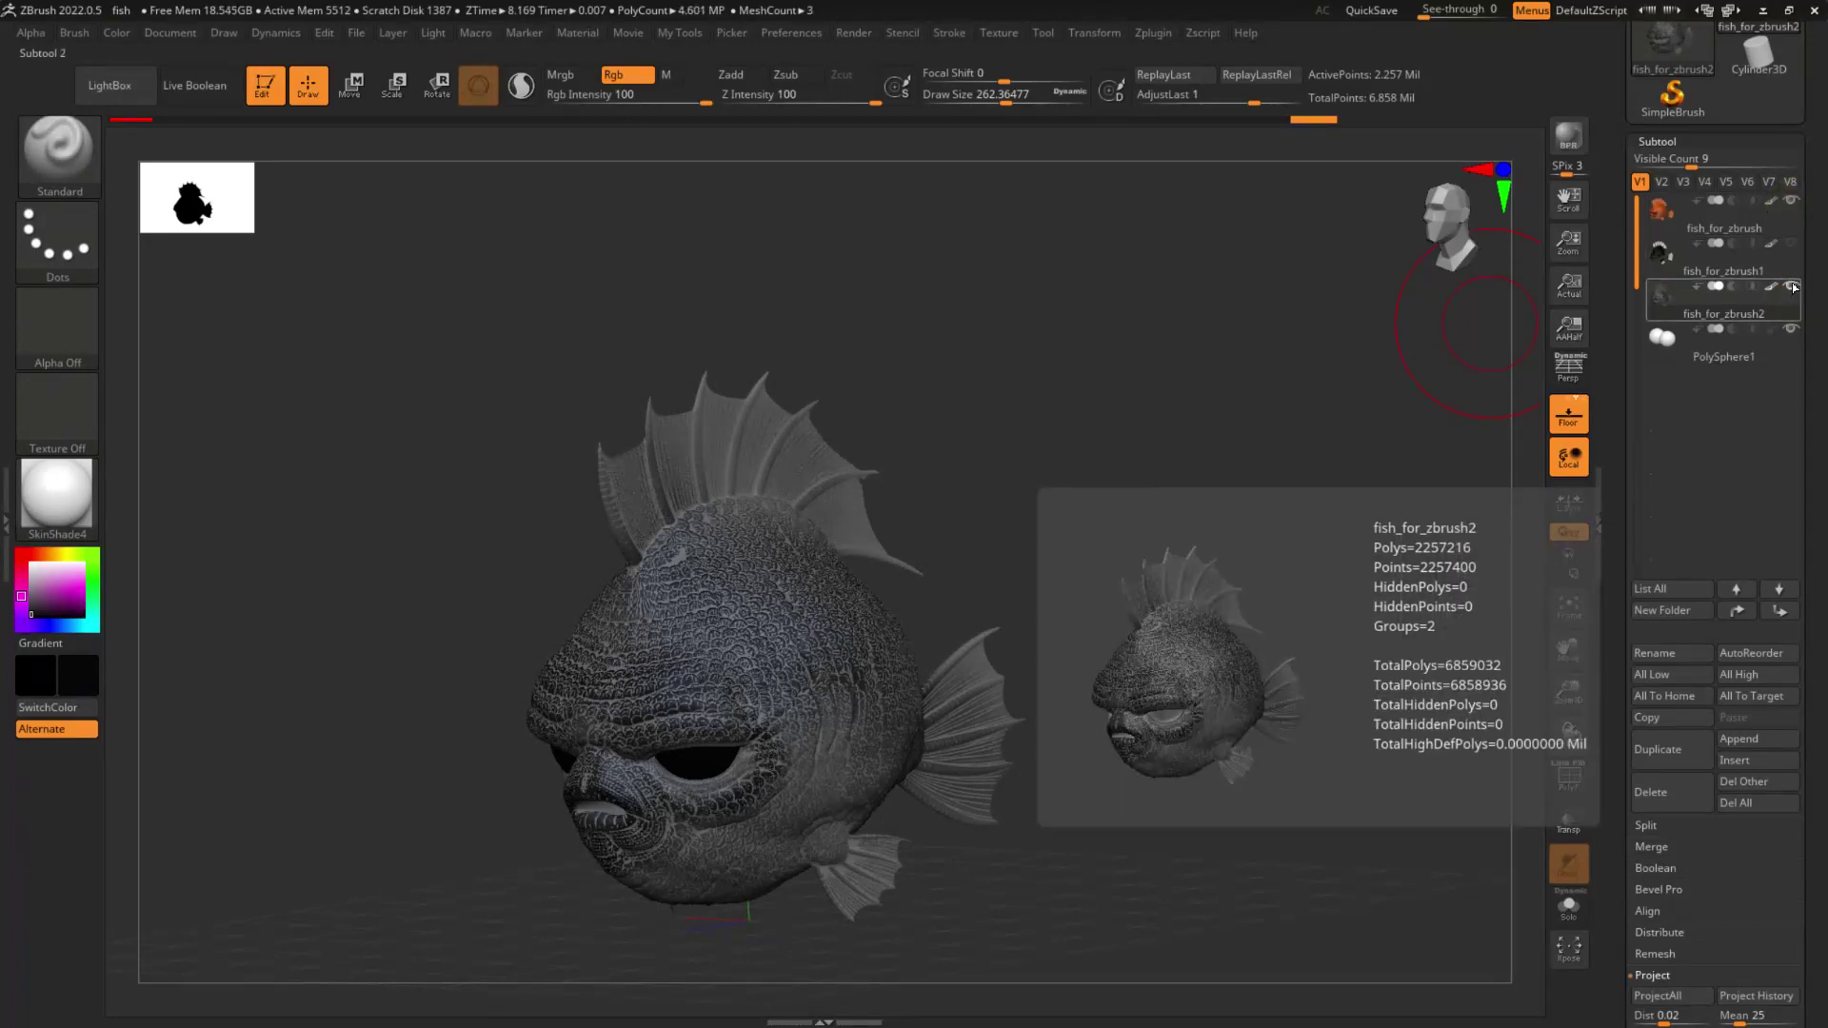
pyautogui.moveTo(1045, 420); pyautogui.dragTo(1036, 418)
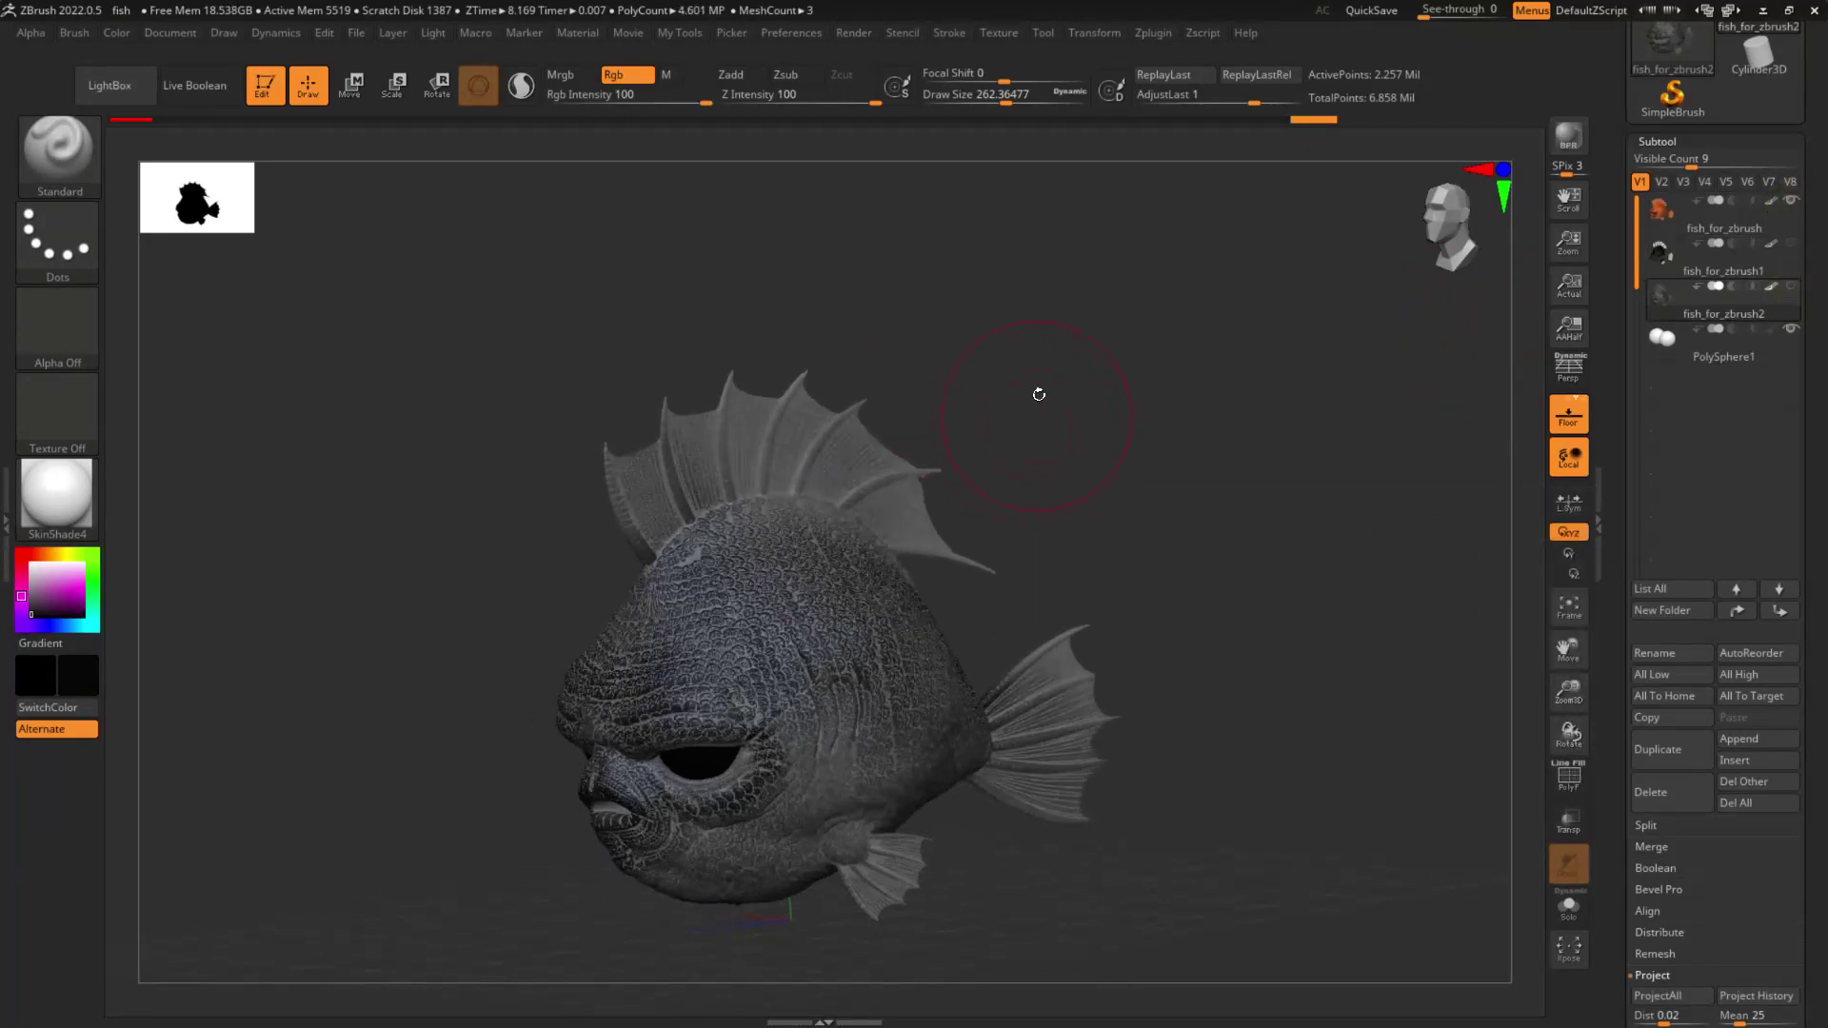
pyautogui.click(1091, 36)
pyautogui.click(1153, 34)
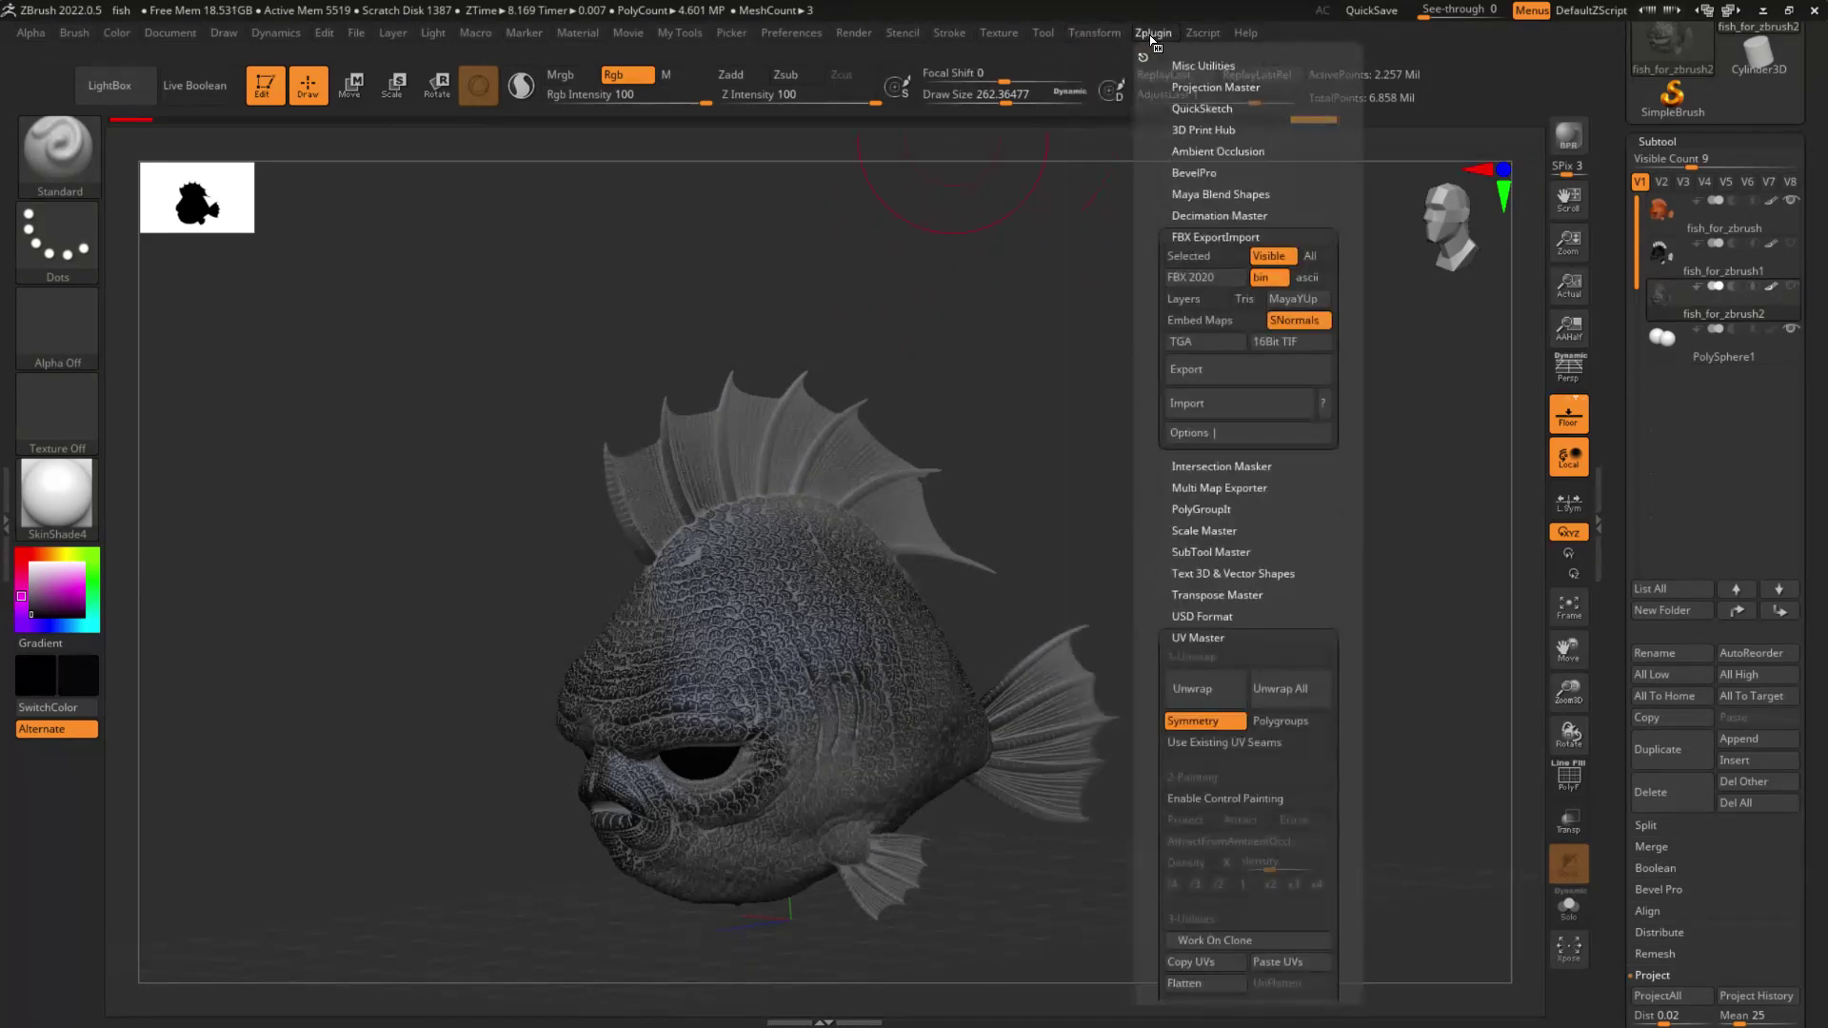
pyautogui.moveTo(1339, 610); pyautogui.dragTo(1347, 560)
pyautogui.click(1278, 443)
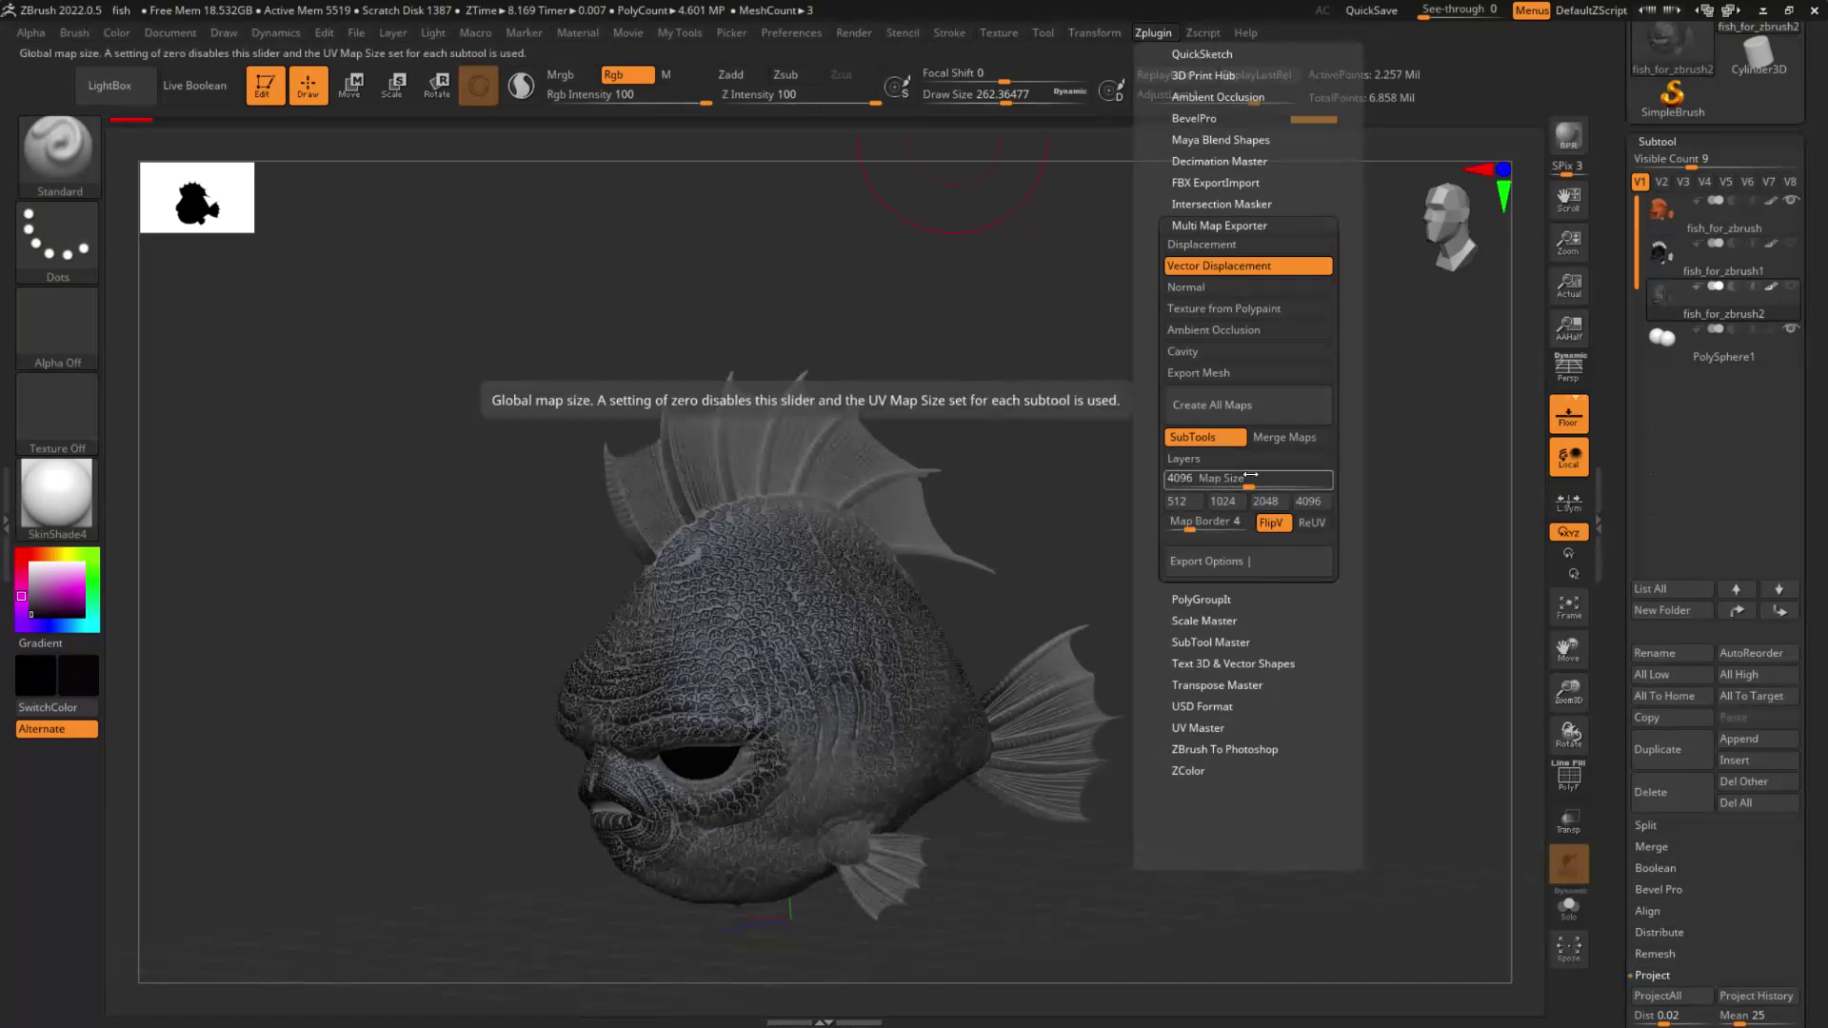
# Step: Configure the Multi Map Exporter to create Displacement, Normal and Texture from Polypaint maps, with Vector Displacement turned off
pyautogui.click(1227, 267)
pyautogui.click(1221, 286)
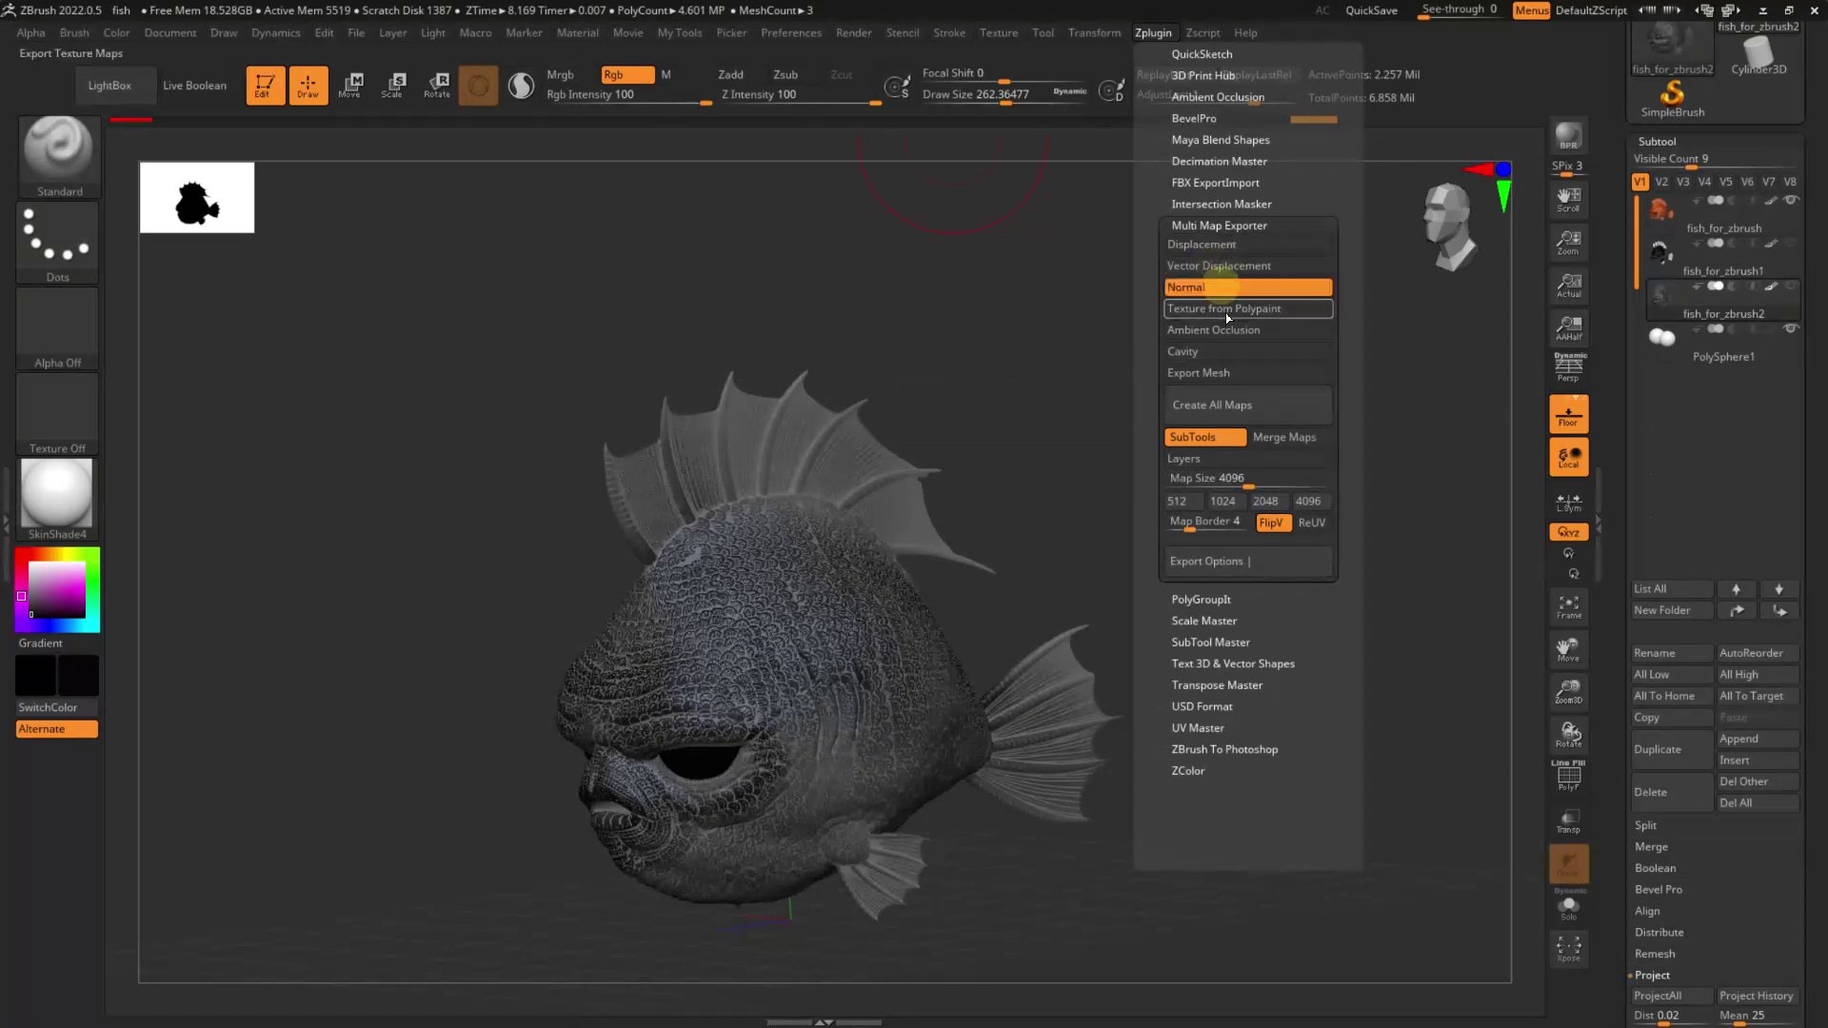
pyautogui.click(1228, 245)
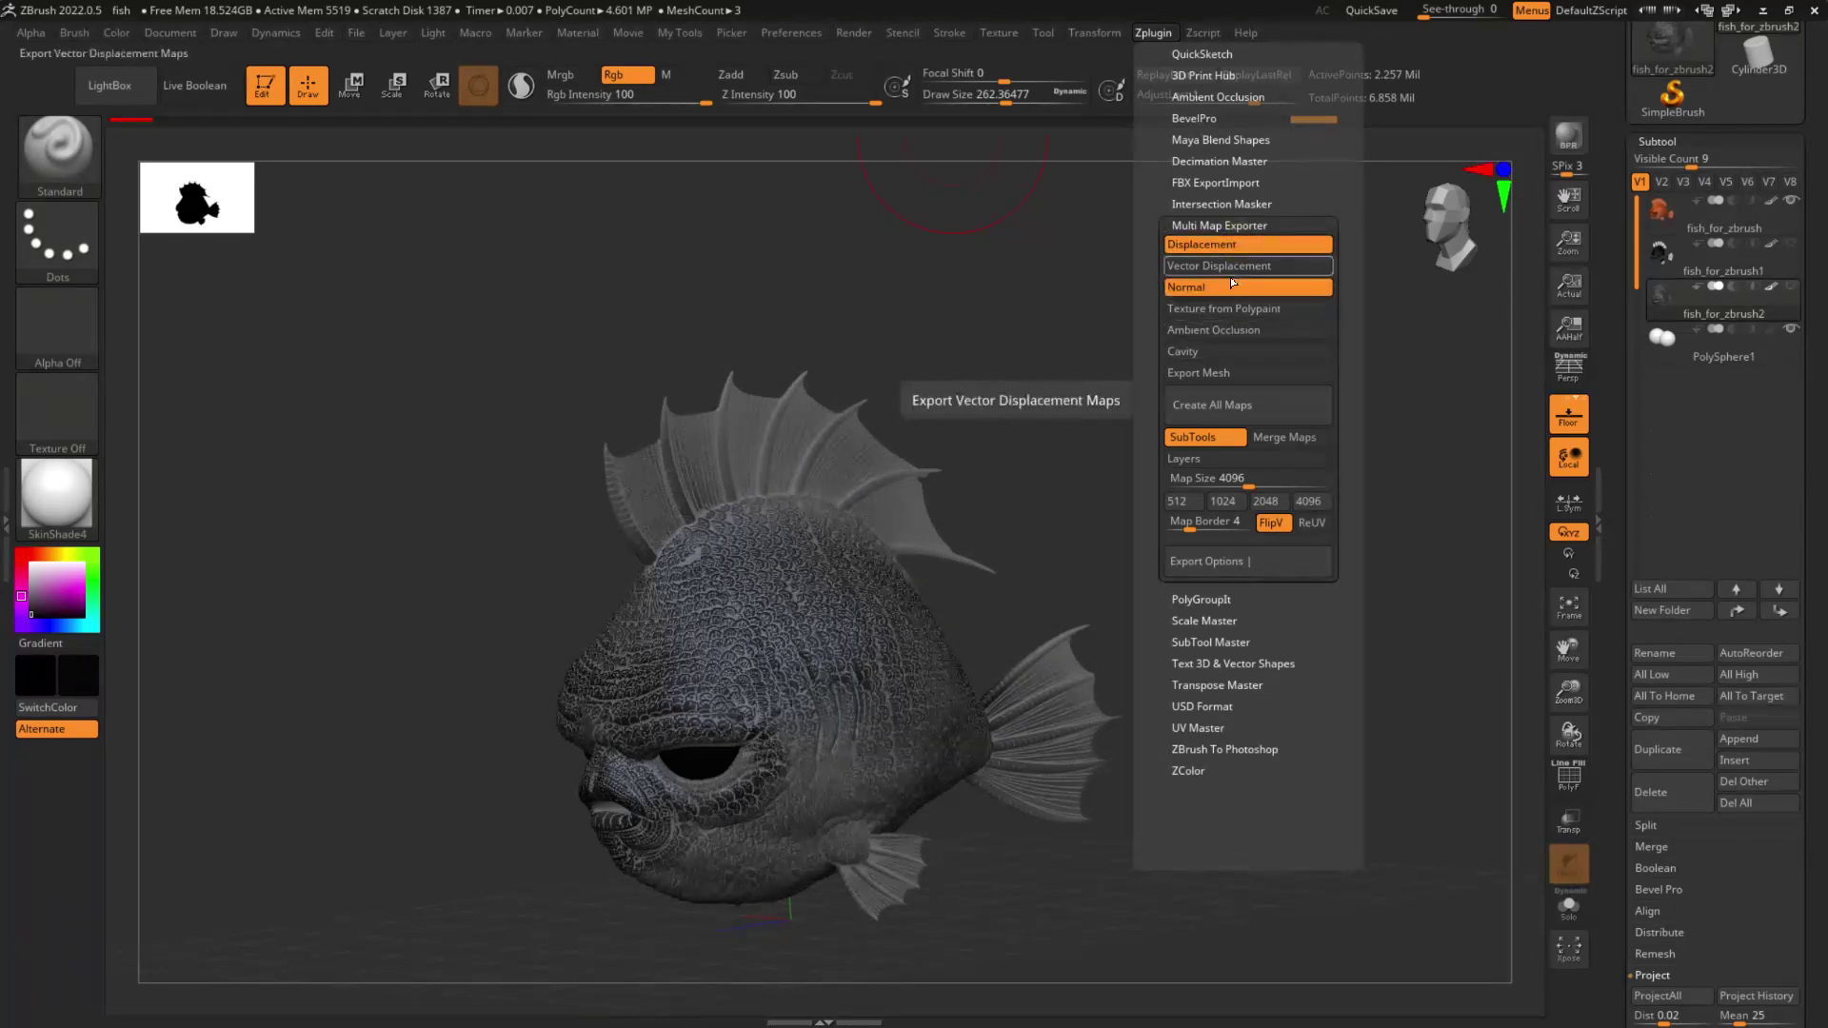
pyautogui.click(1246, 310)
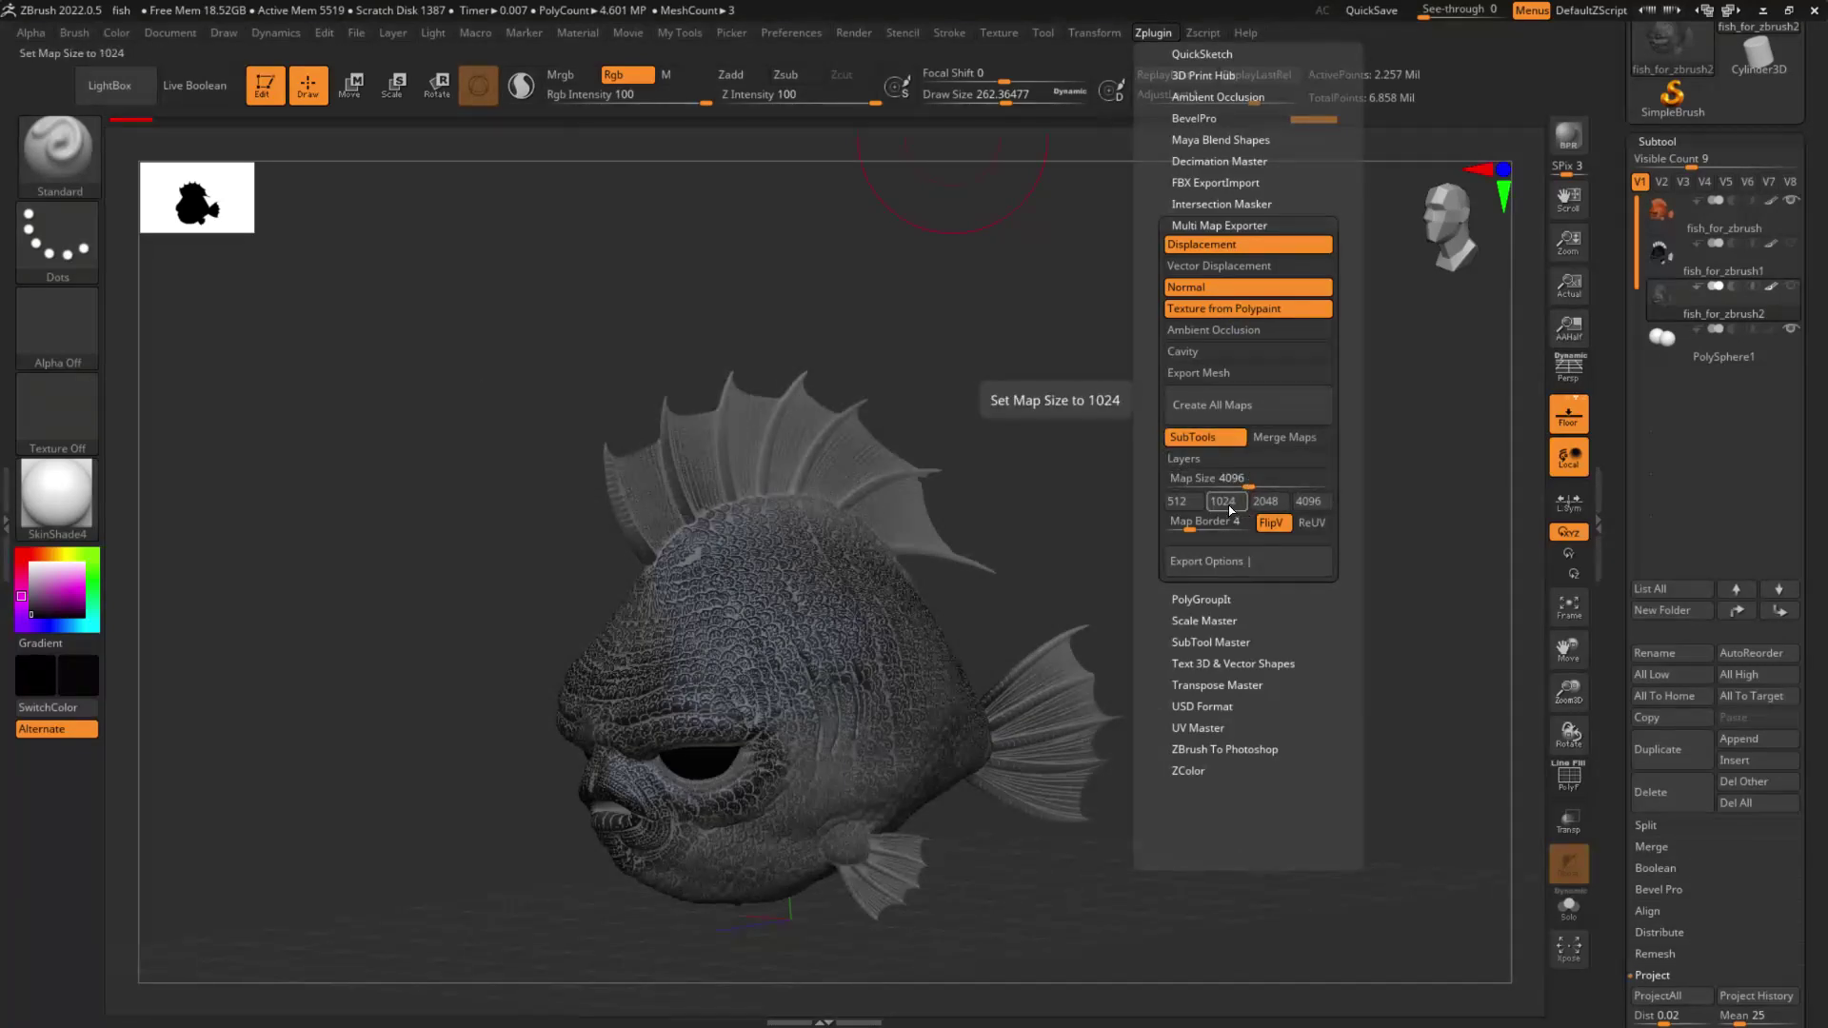
# Step: Examine the Displacement Map and Normal Map export options of the Multi Map Exporter
pyautogui.click(1207, 561)
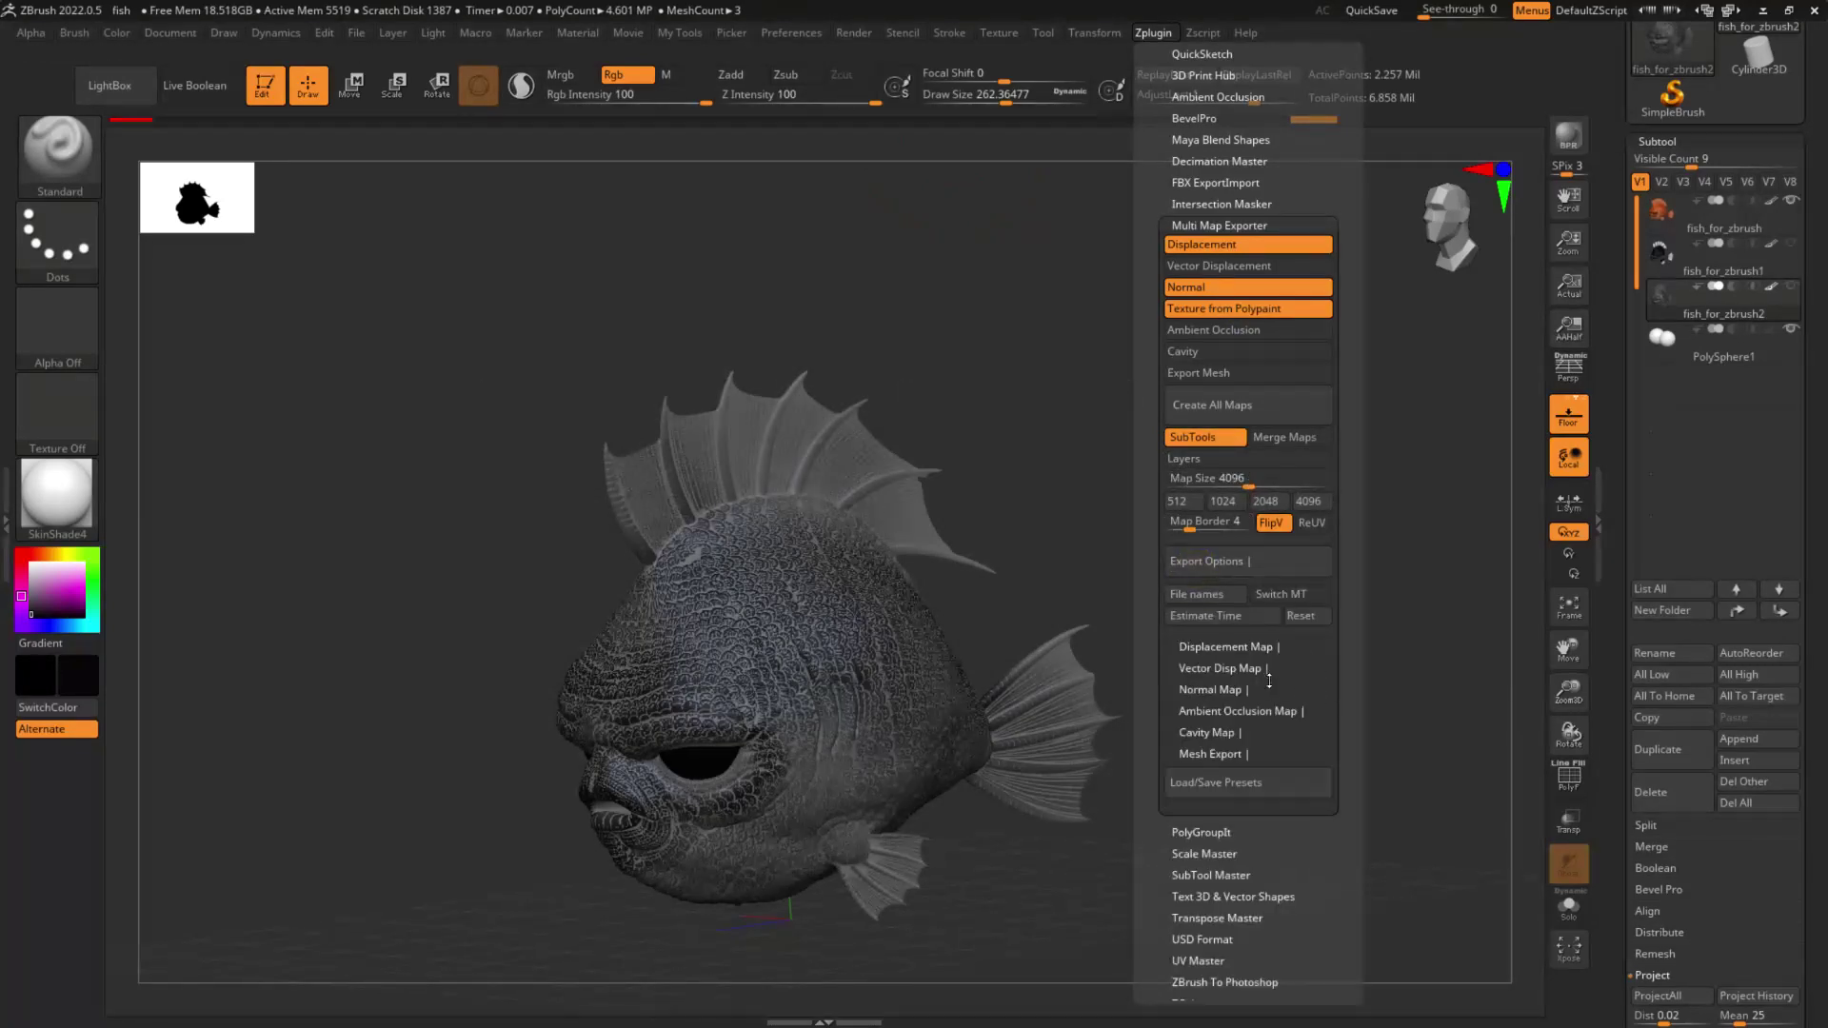
pyautogui.click(1228, 646)
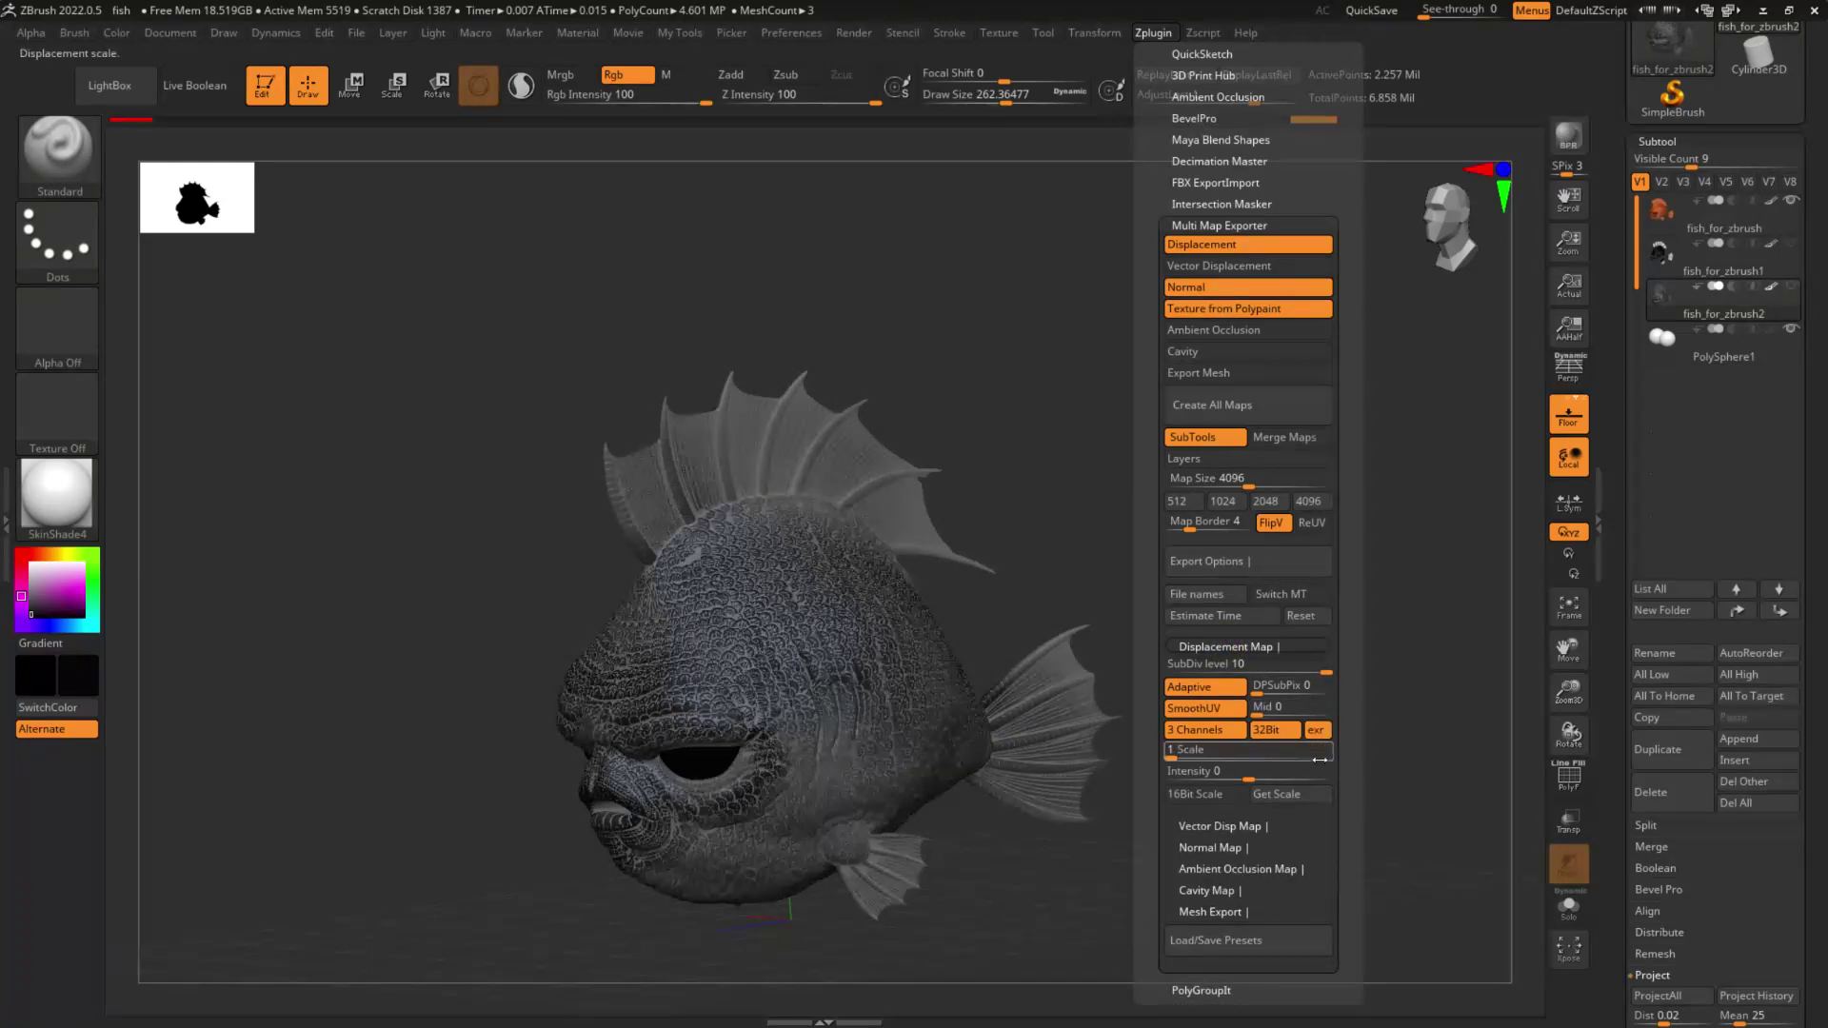
pyautogui.scroll(-3, 1235, 515)
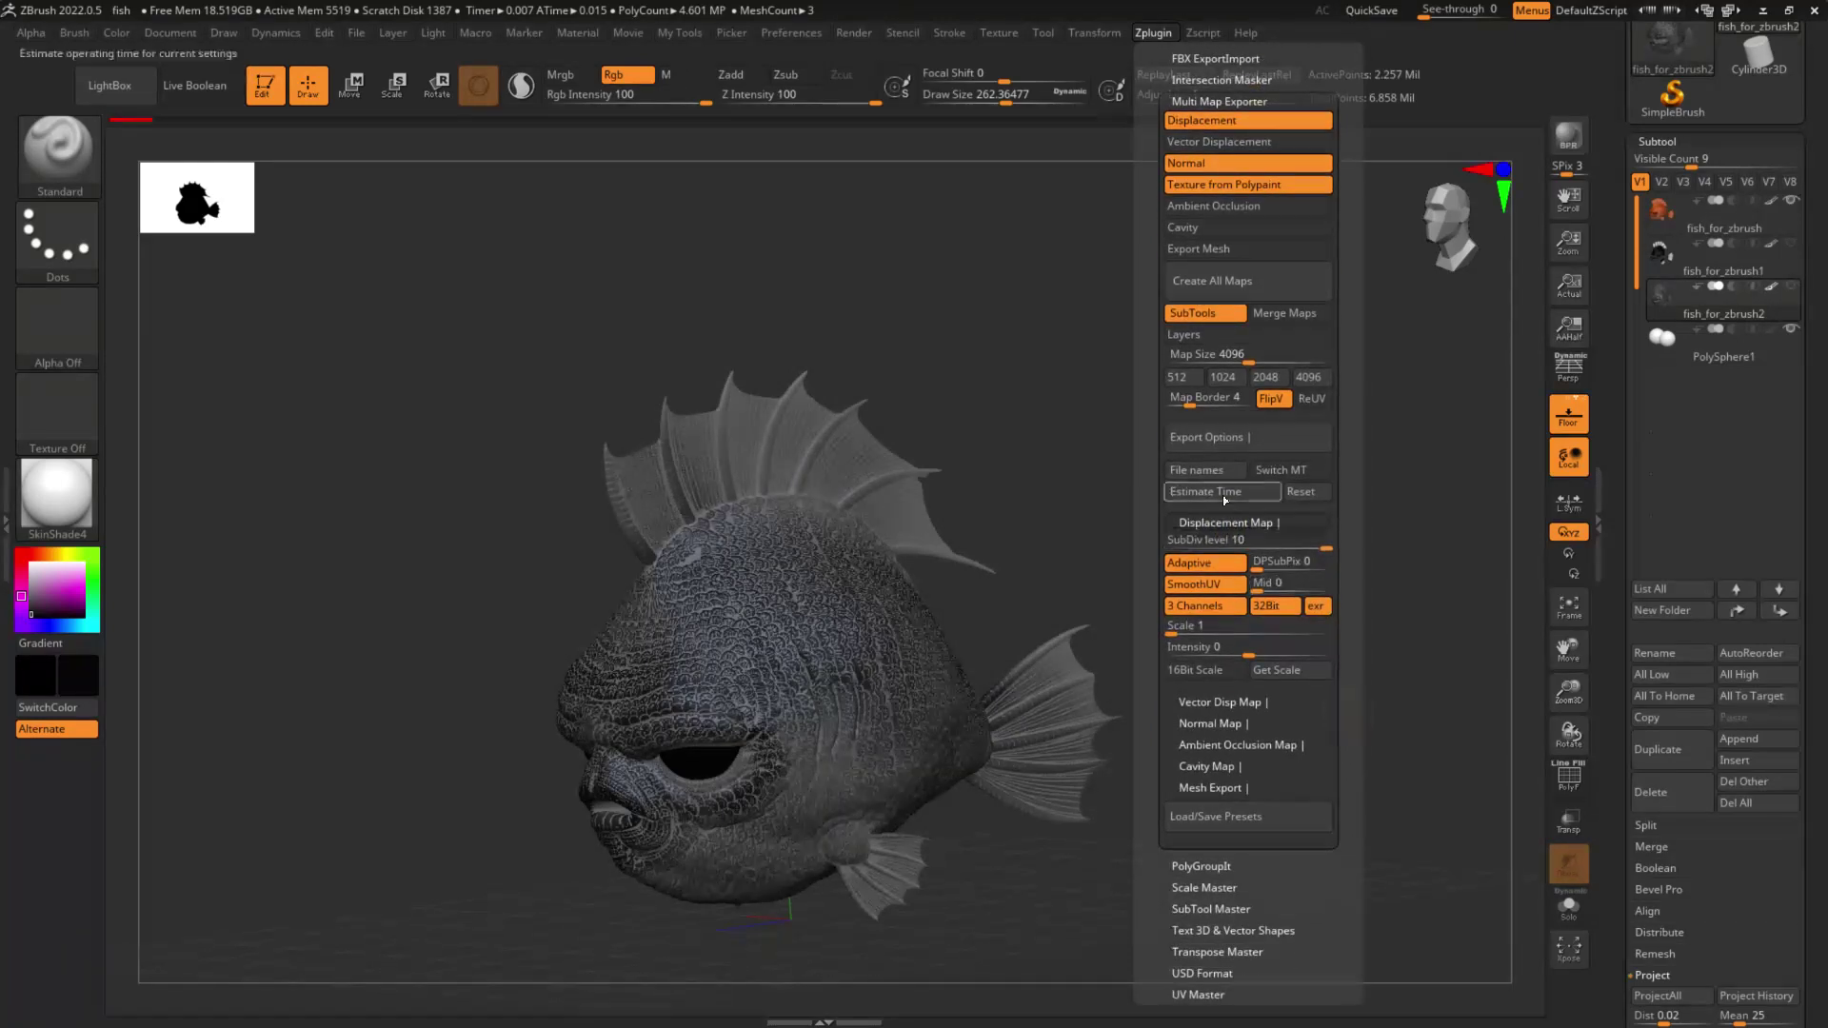
pyautogui.click(1224, 725)
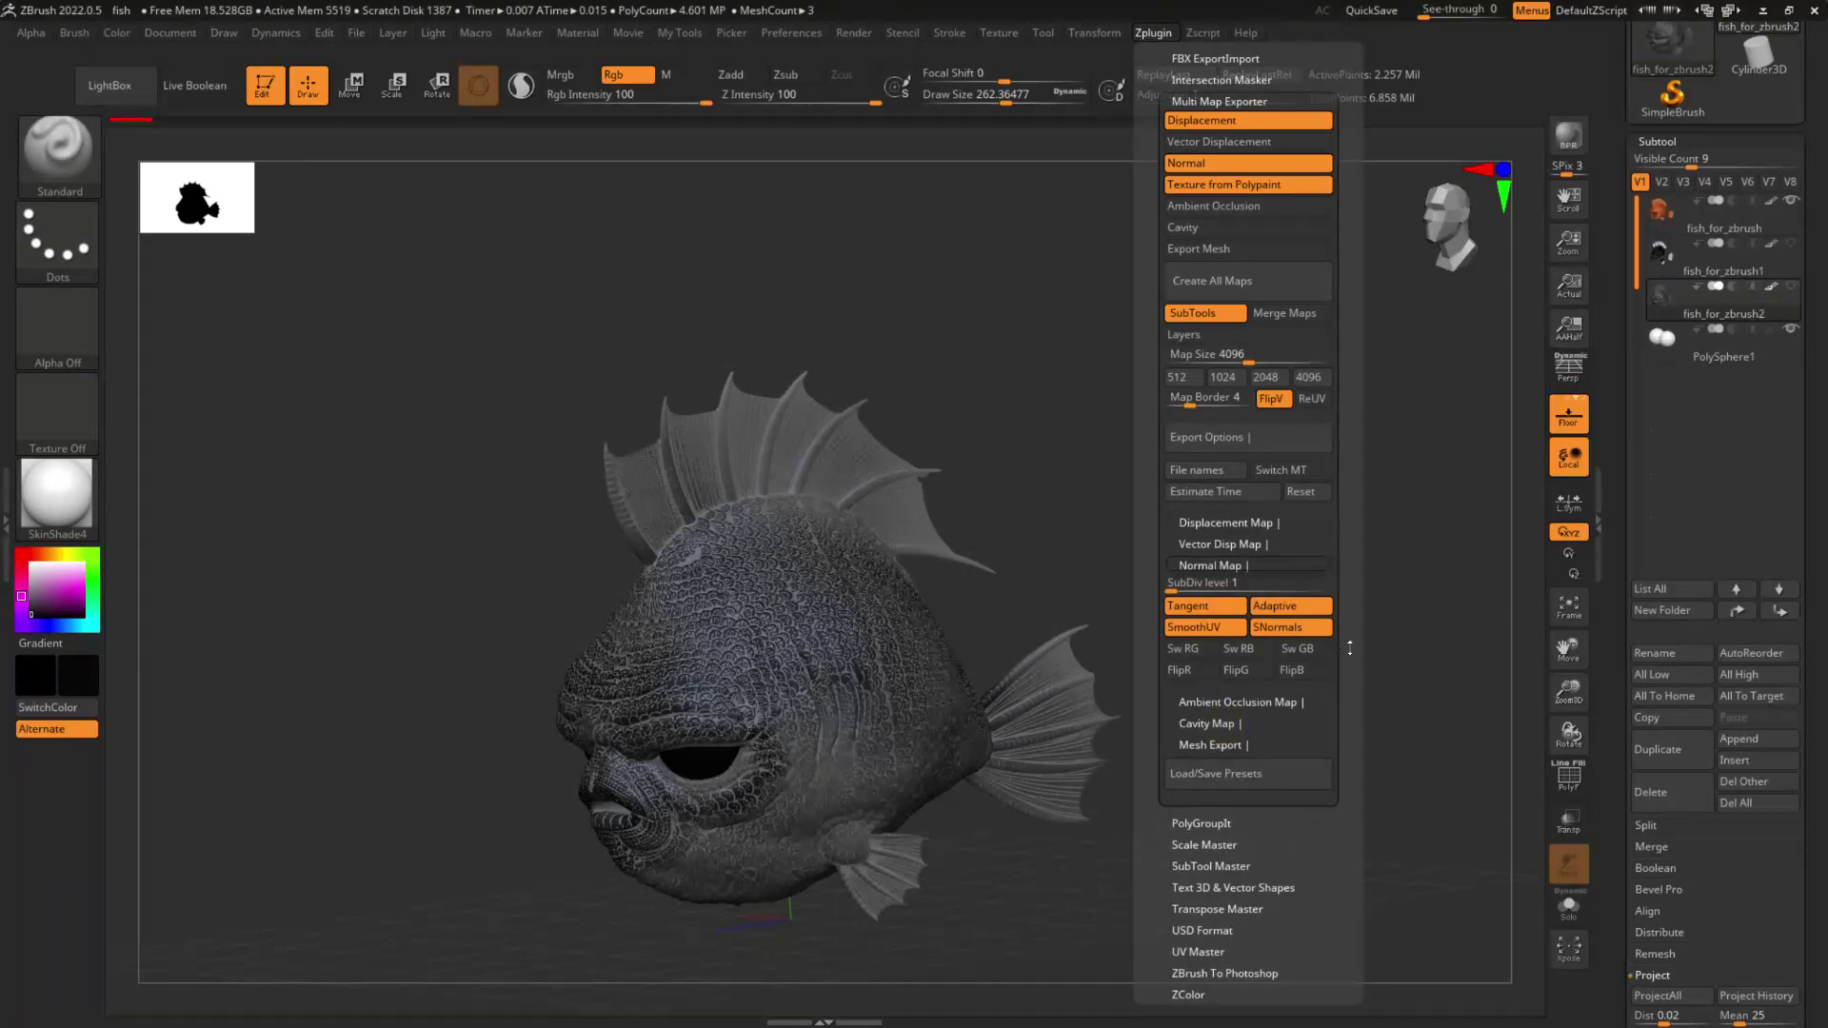
pyautogui.scroll(2, 1344, 644)
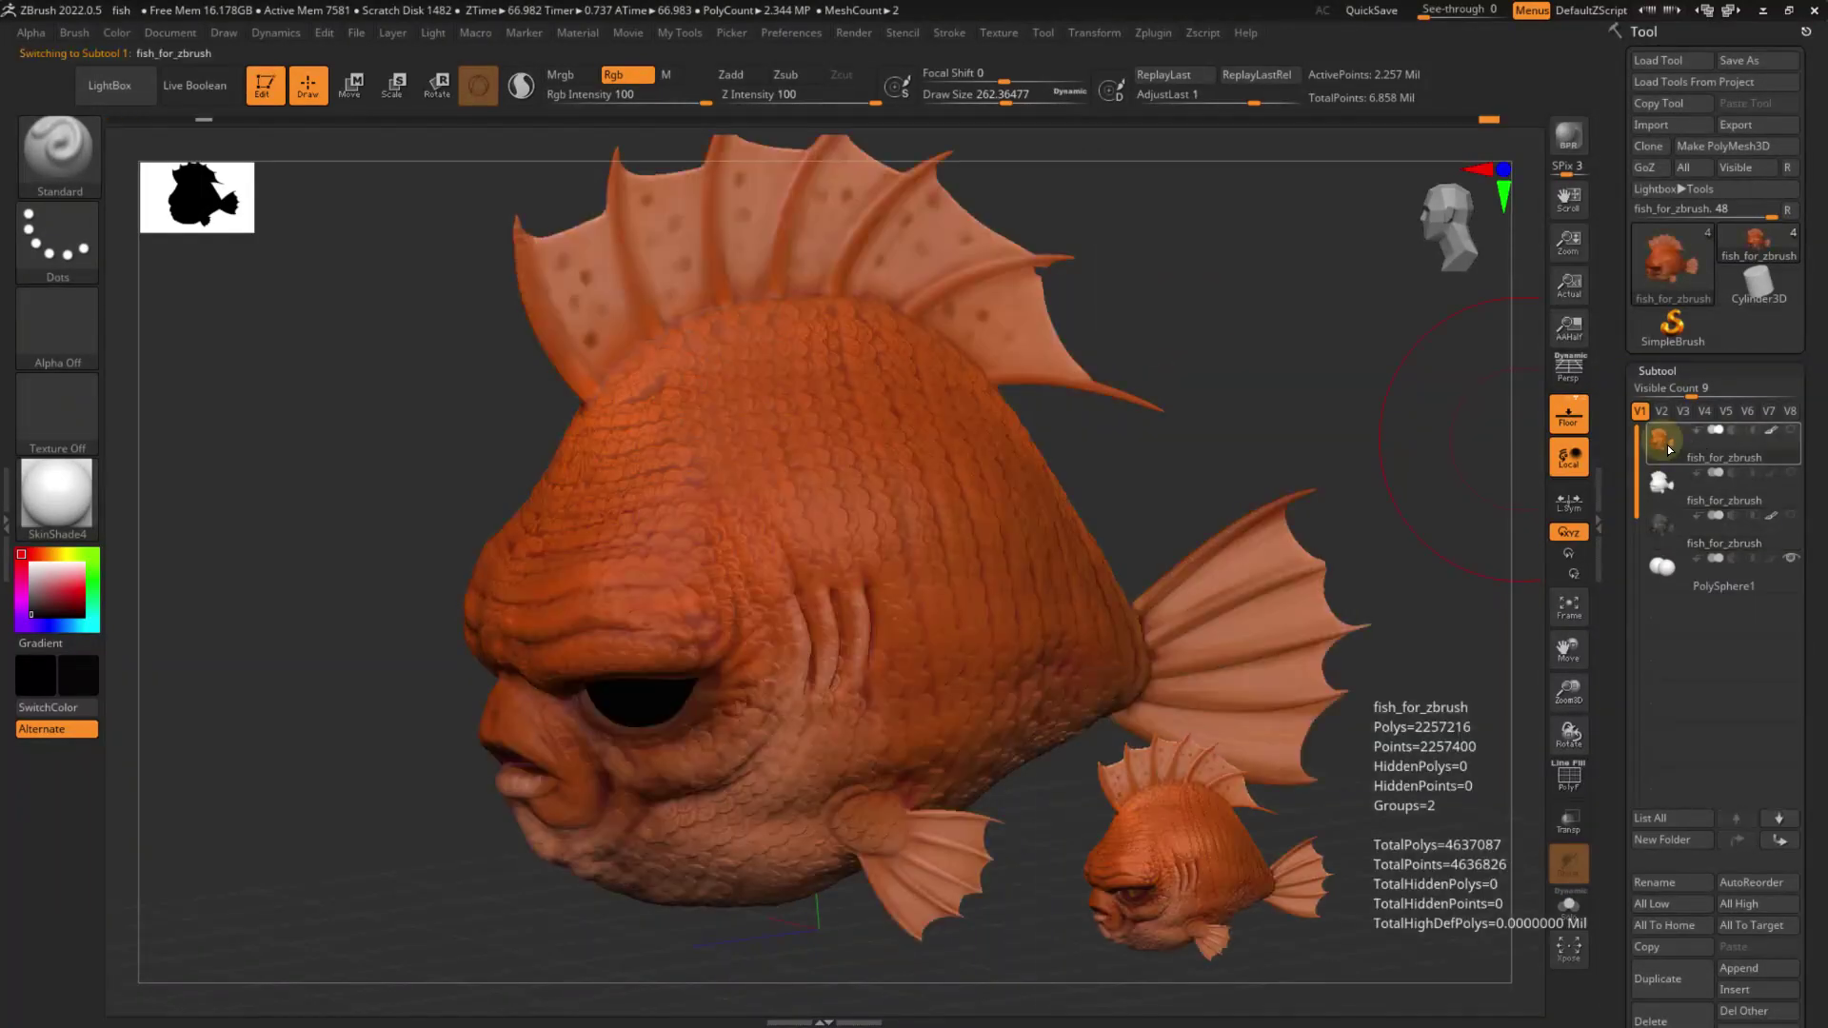
# Step: Show the second fish subtool's polypaint, limit the Multi Map Exporter to Texture from Polypaint, and select the third fish subtool for the same export
pyautogui.click(1664, 483)
pyautogui.click(1662, 483)
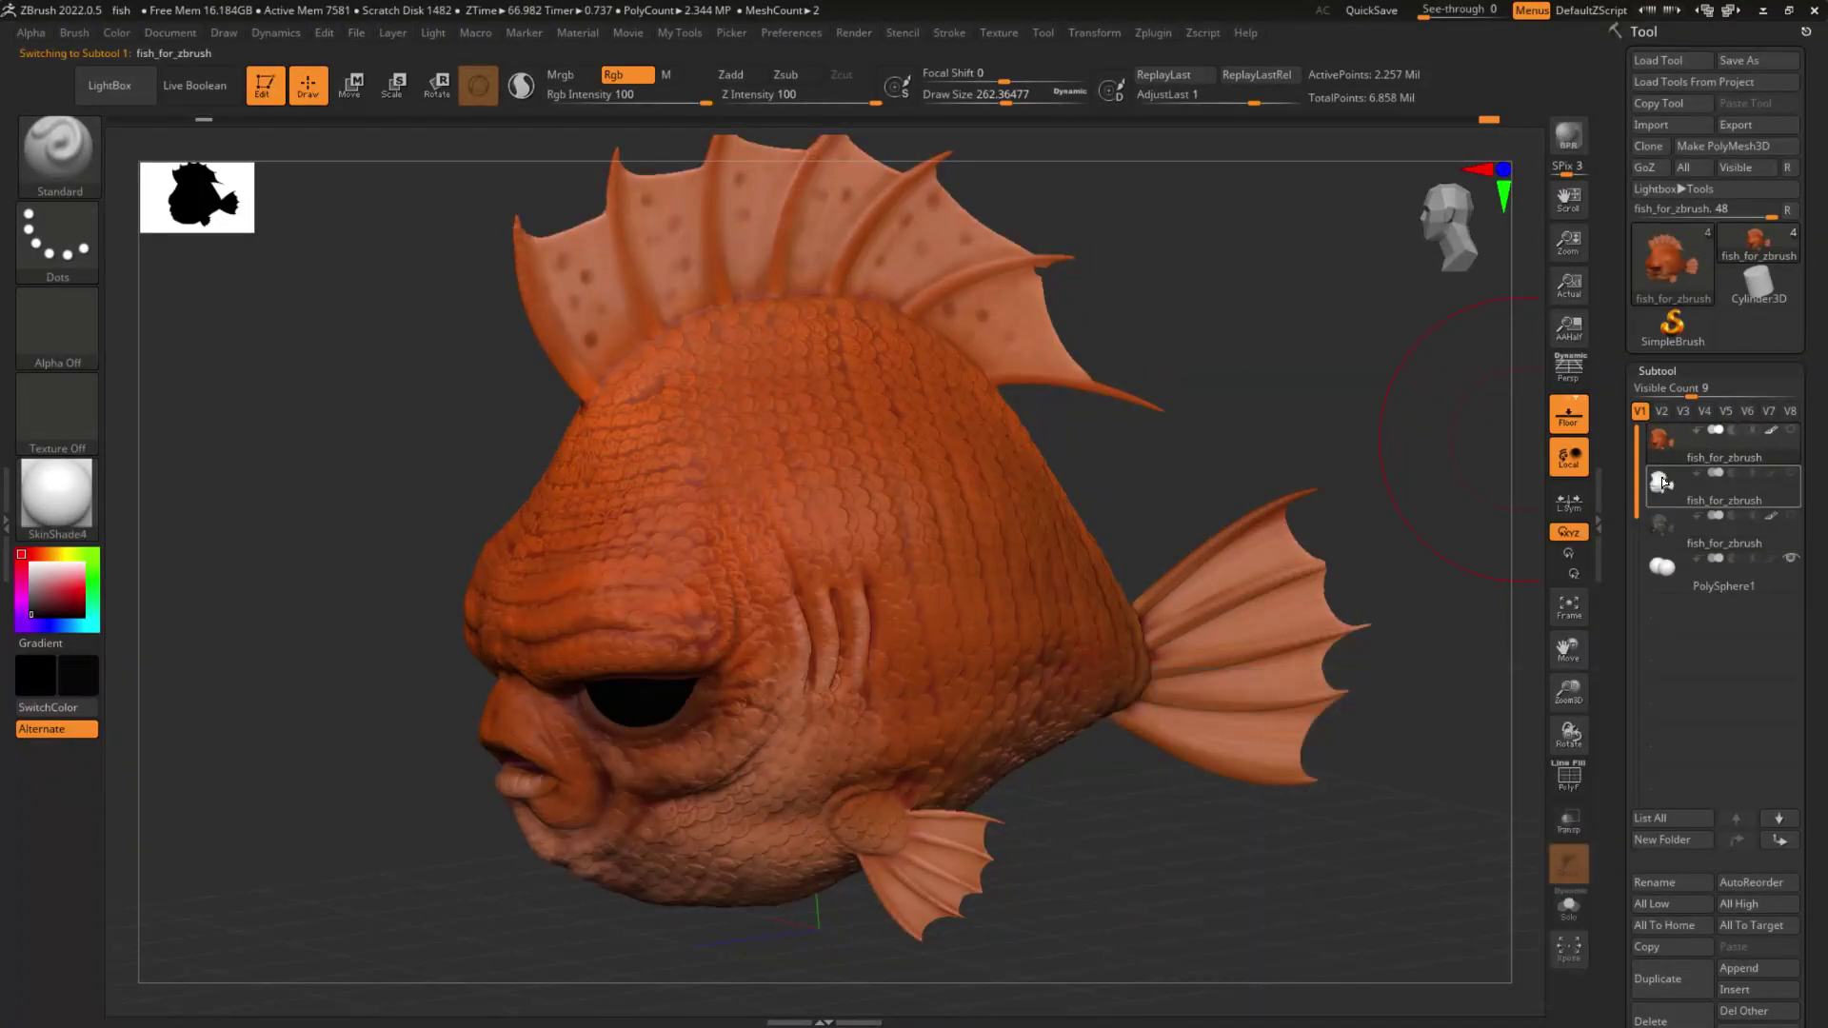
pyautogui.click(1771, 473)
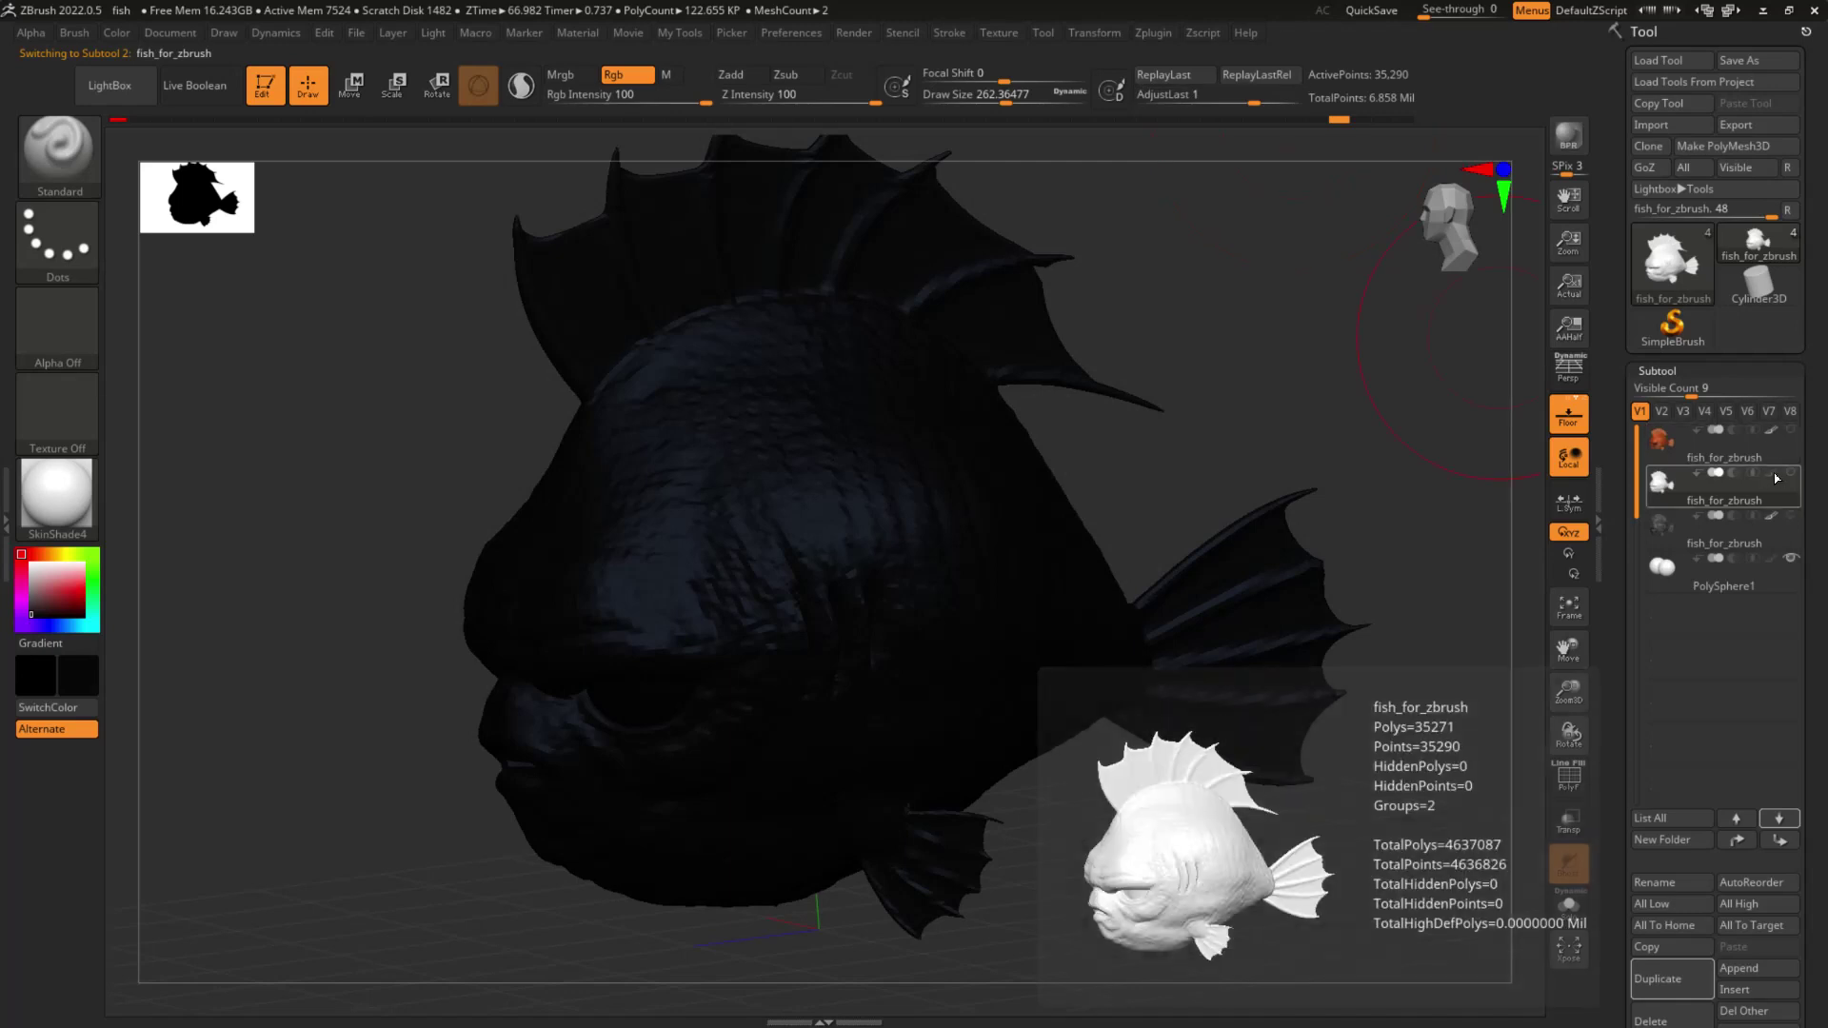
pyautogui.click(1155, 33)
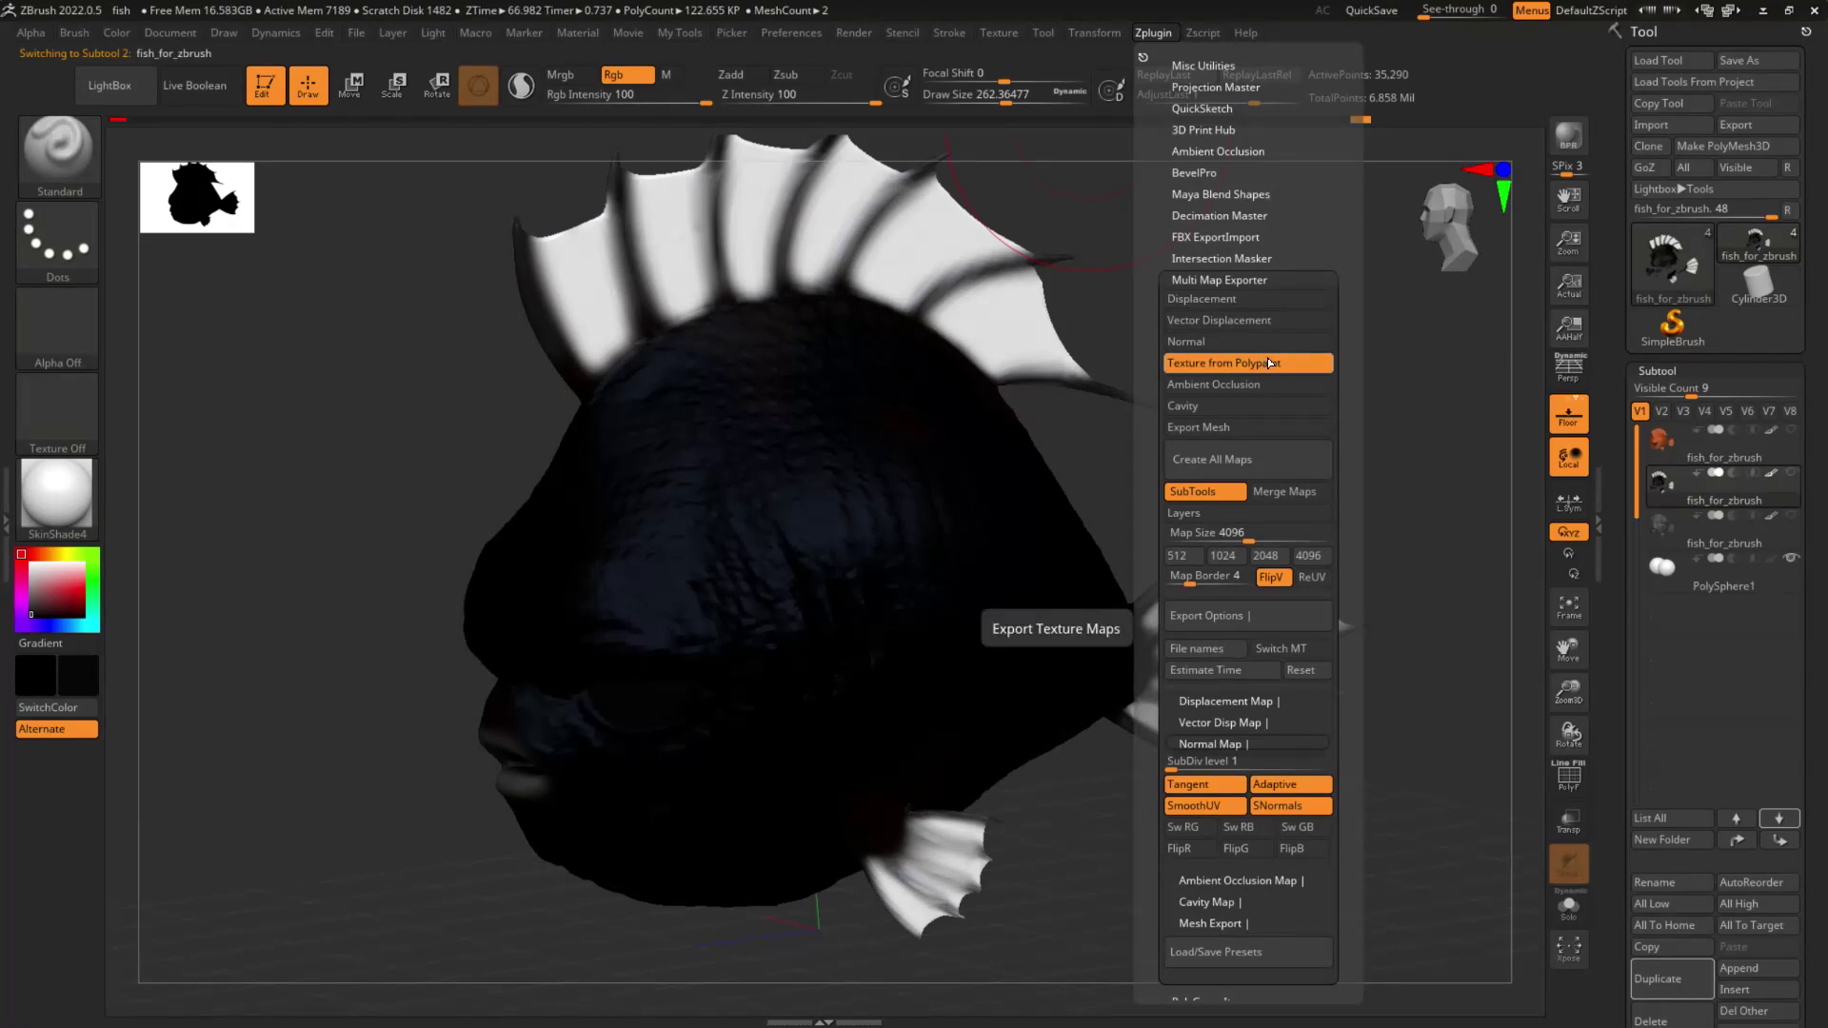
pyautogui.click(1659, 514)
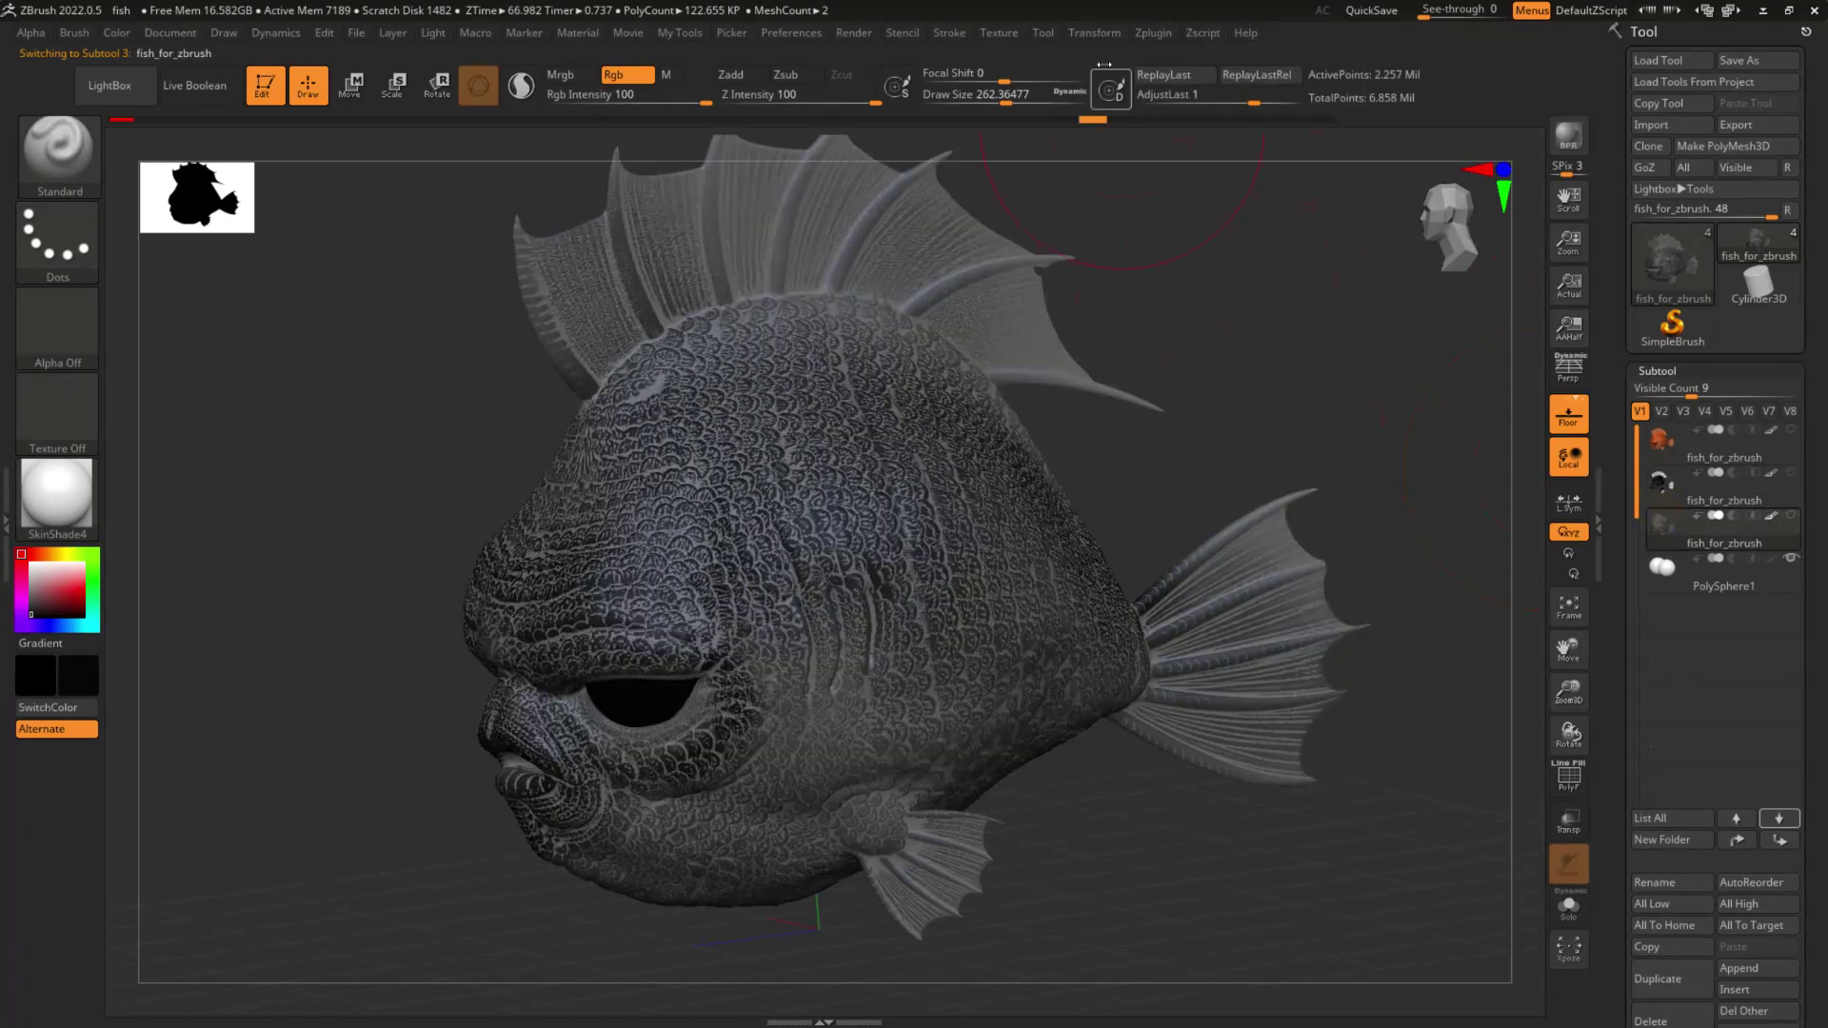
pyautogui.click(1154, 33)
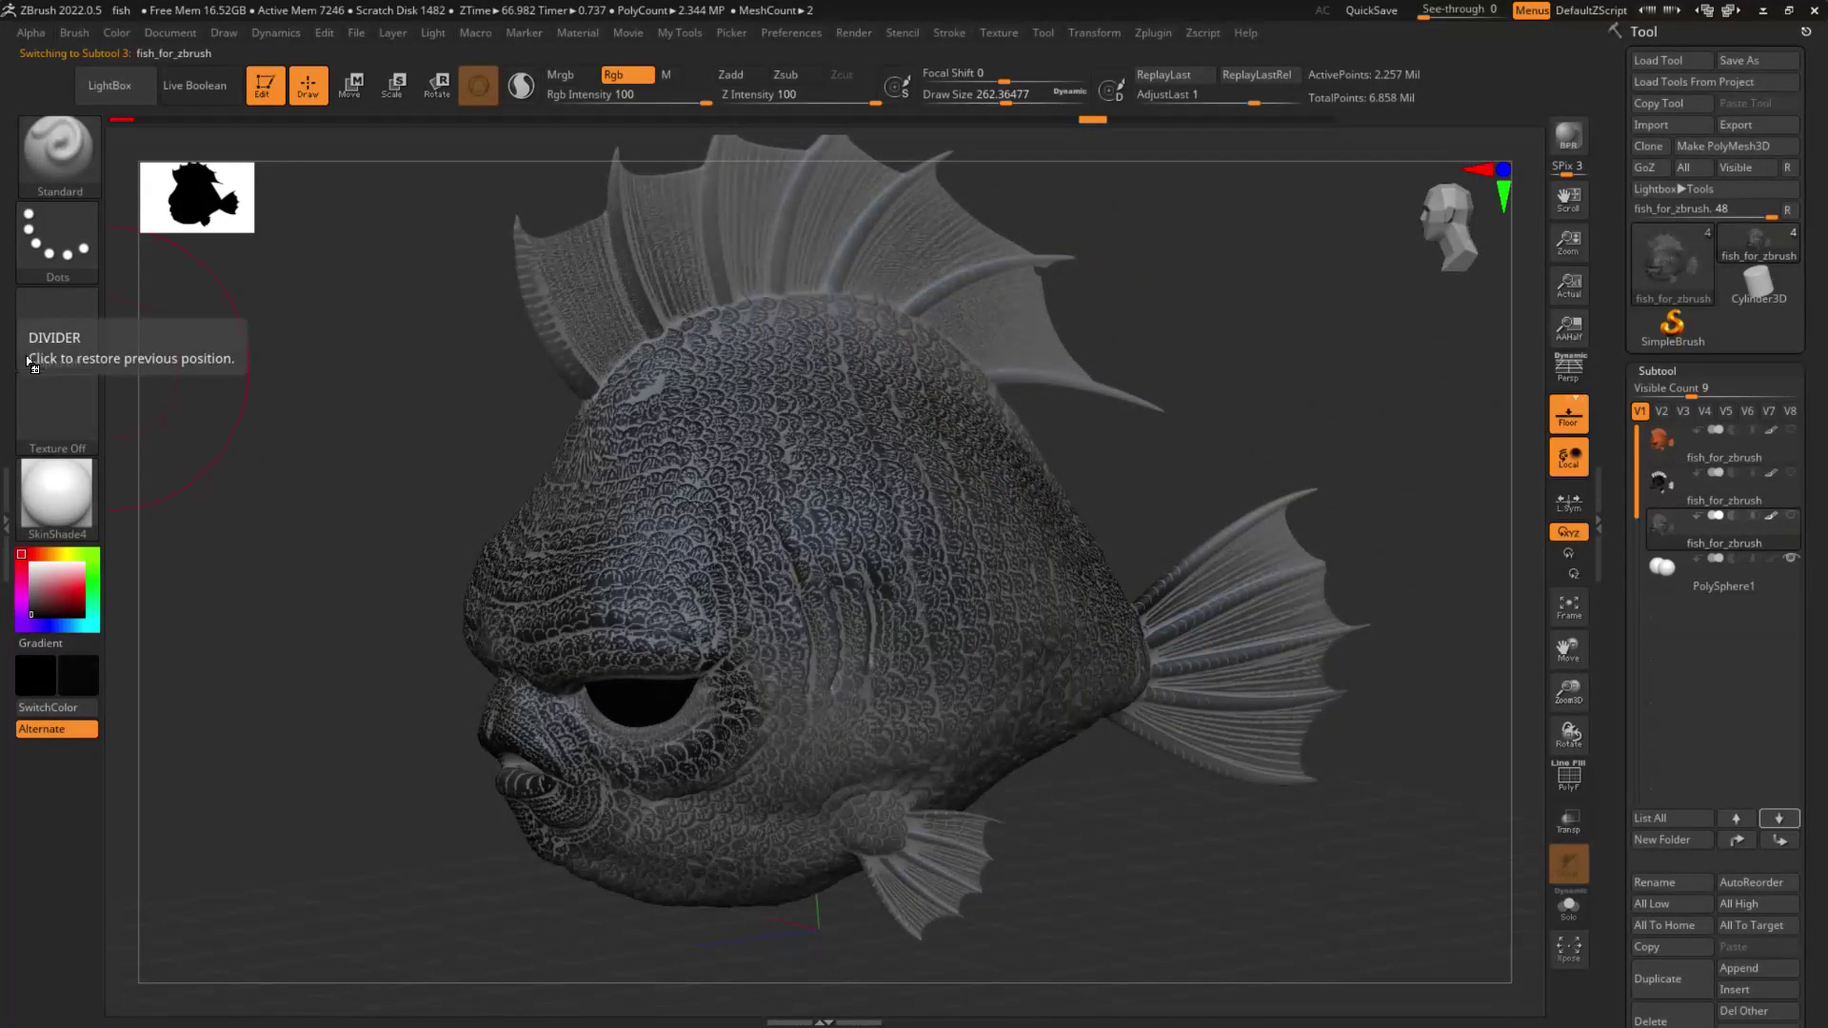
# Step: Switch to File Explorer and inspect the exported displacement, normal, diffuse, refraction and roughness maps in the zbrush folder
pyautogui.hotkey('alt', 'Tab')
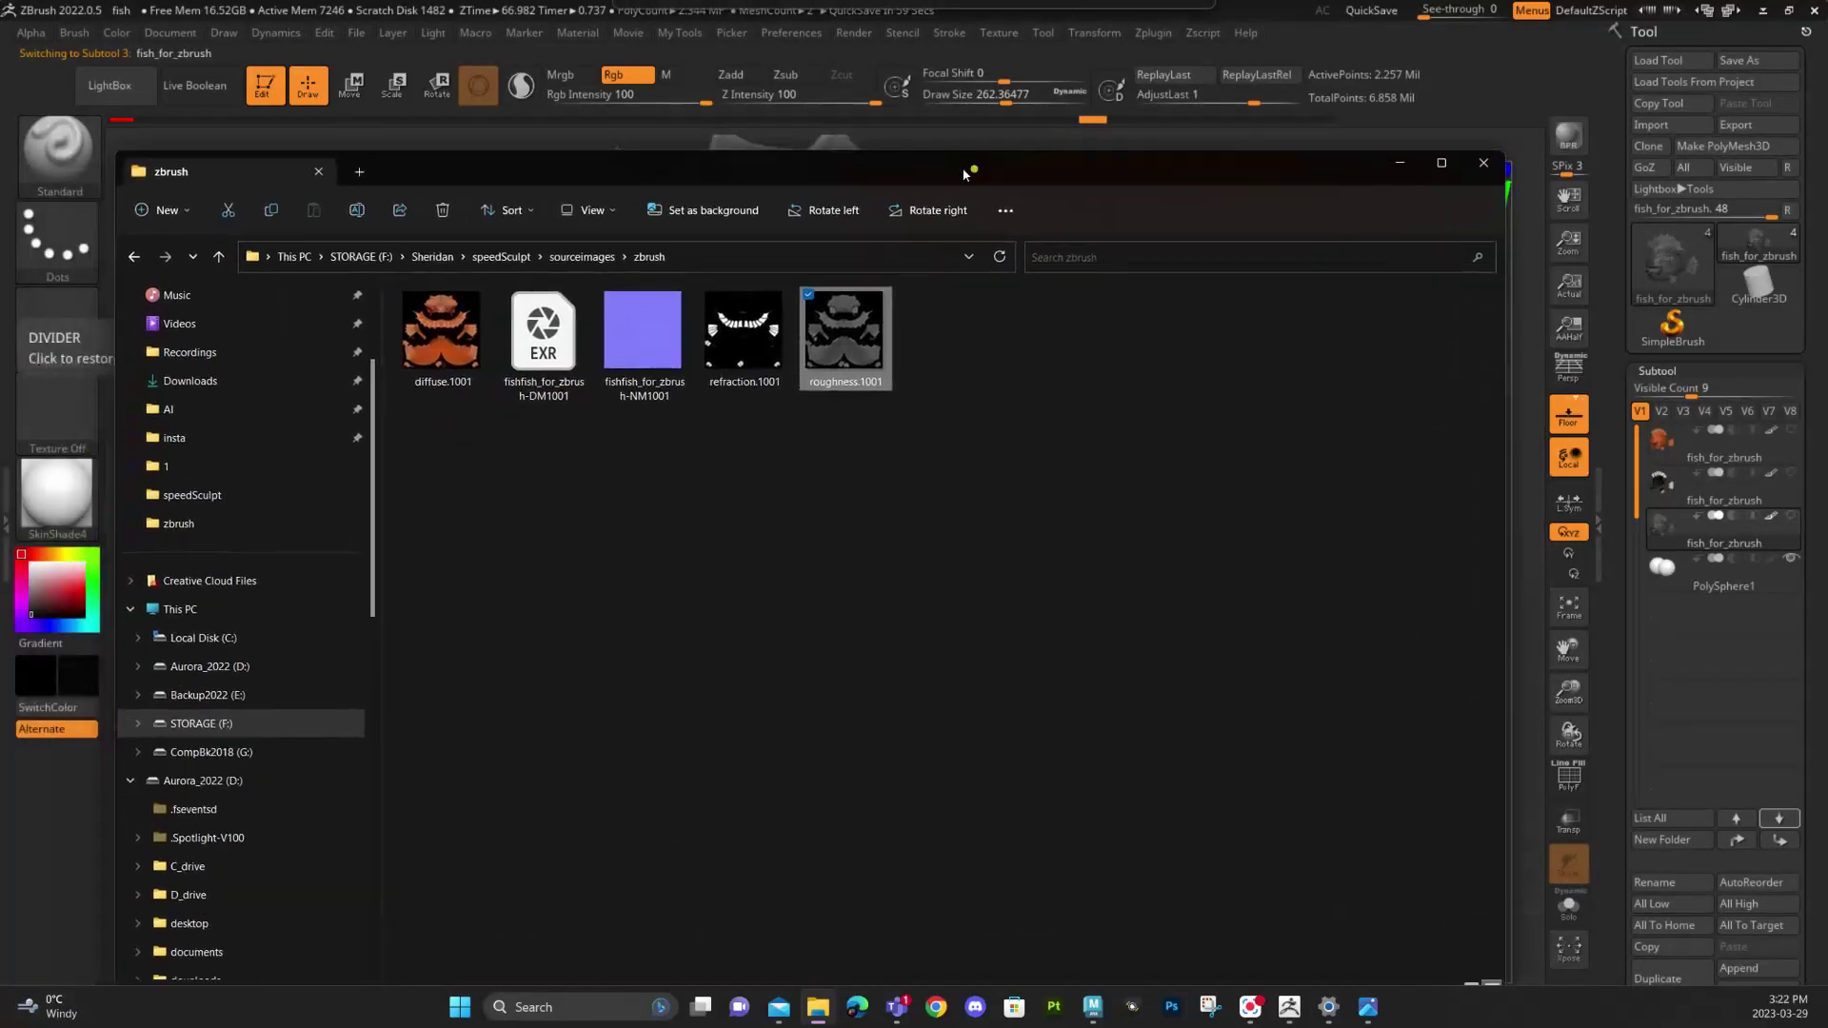
pyautogui.click(543, 367)
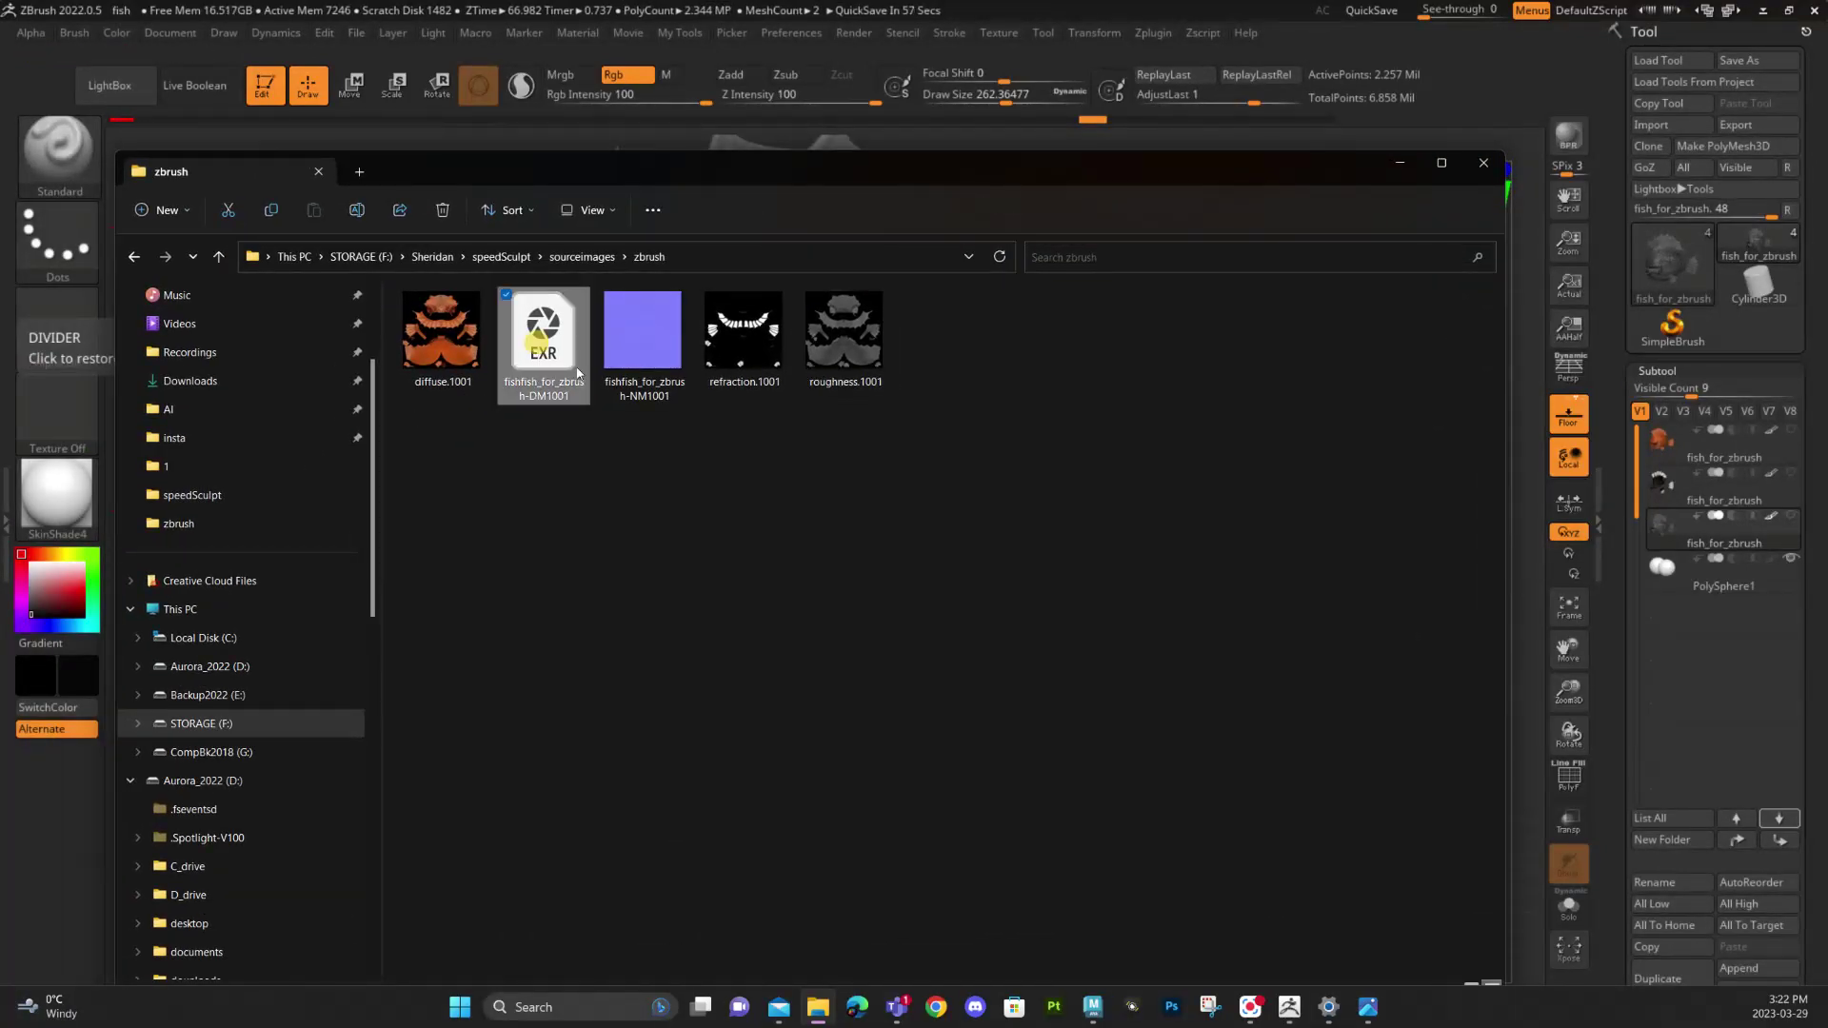
pyautogui.click(633, 345)
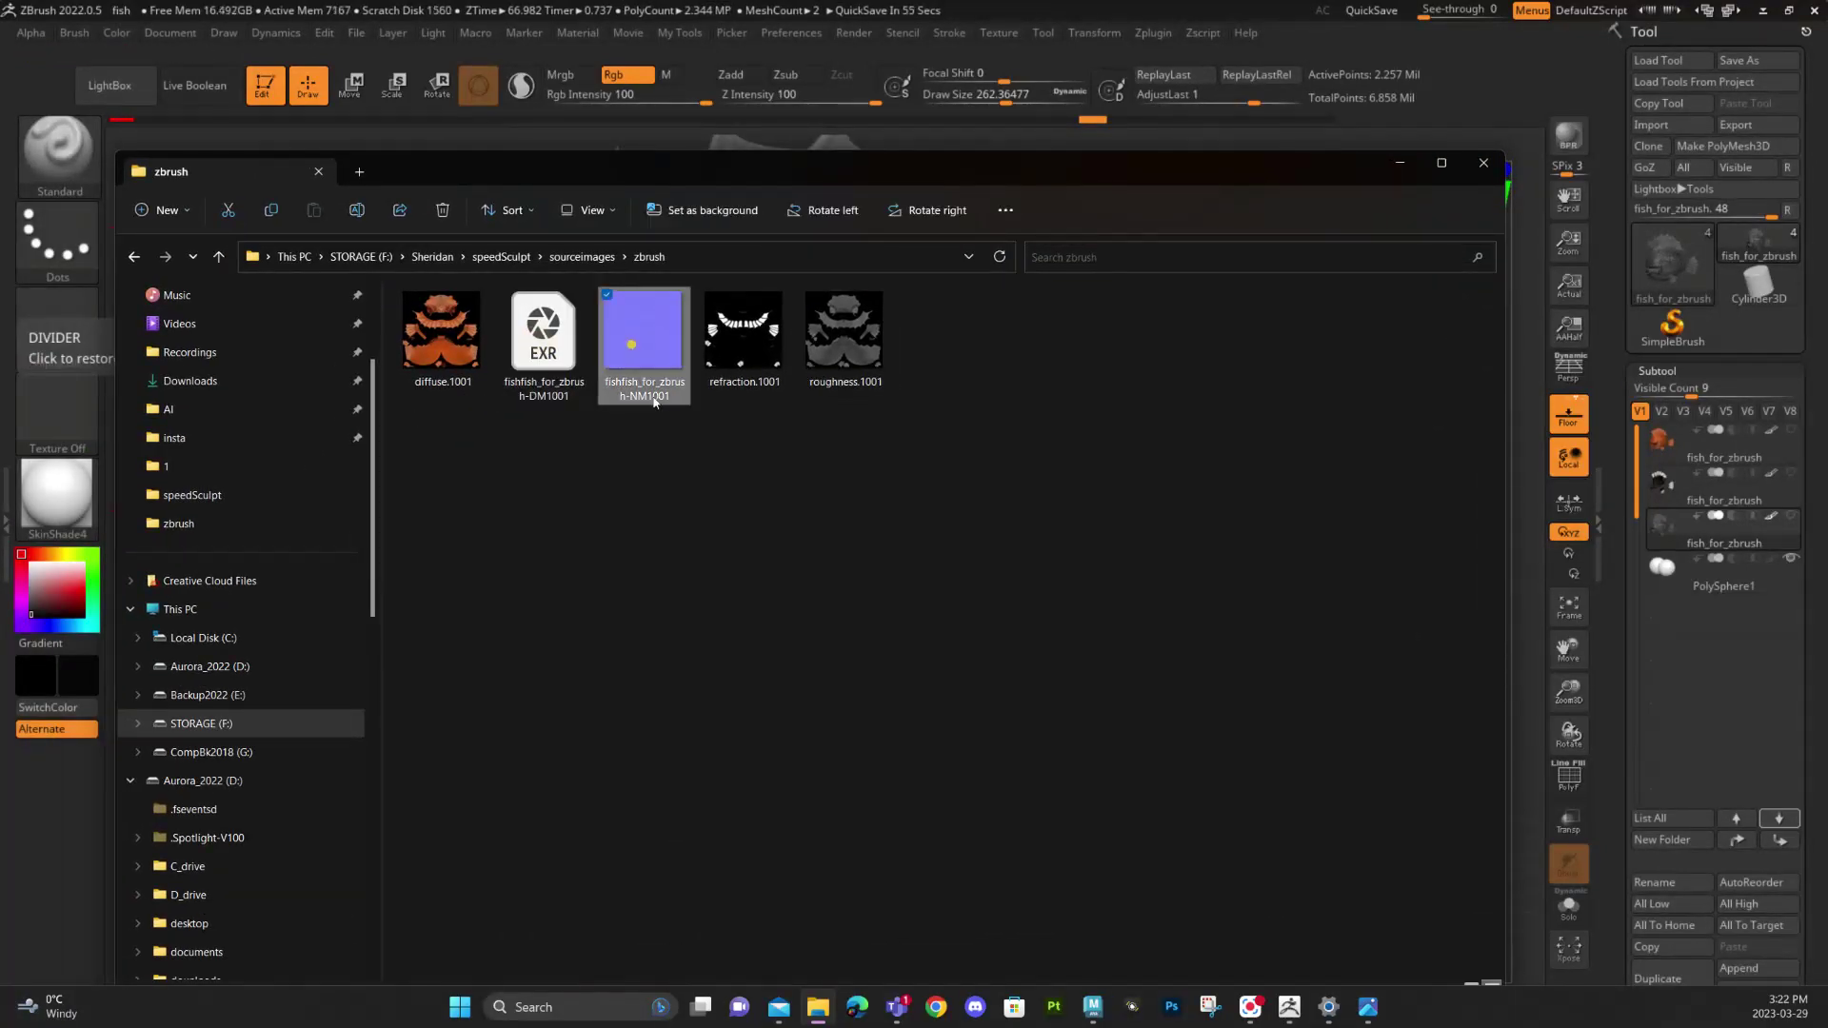
pyautogui.click(435, 341)
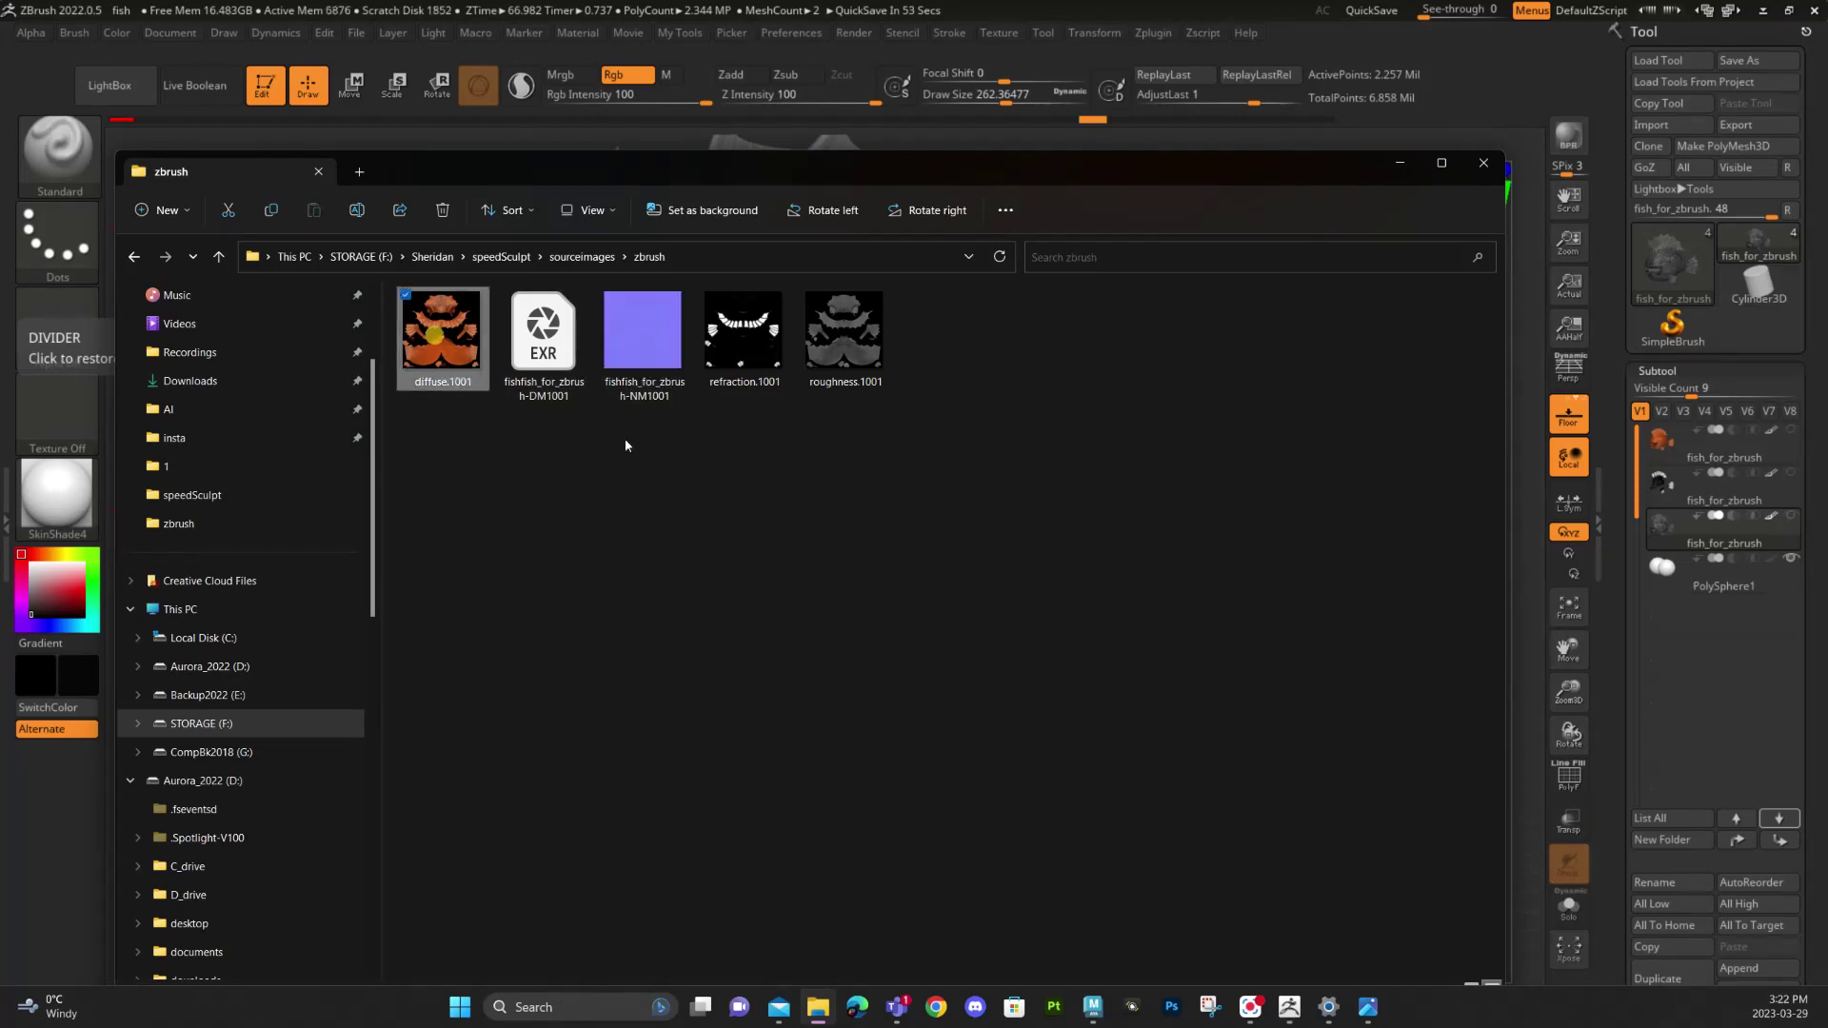
pyautogui.click(736, 341)
pyautogui.click(844, 335)
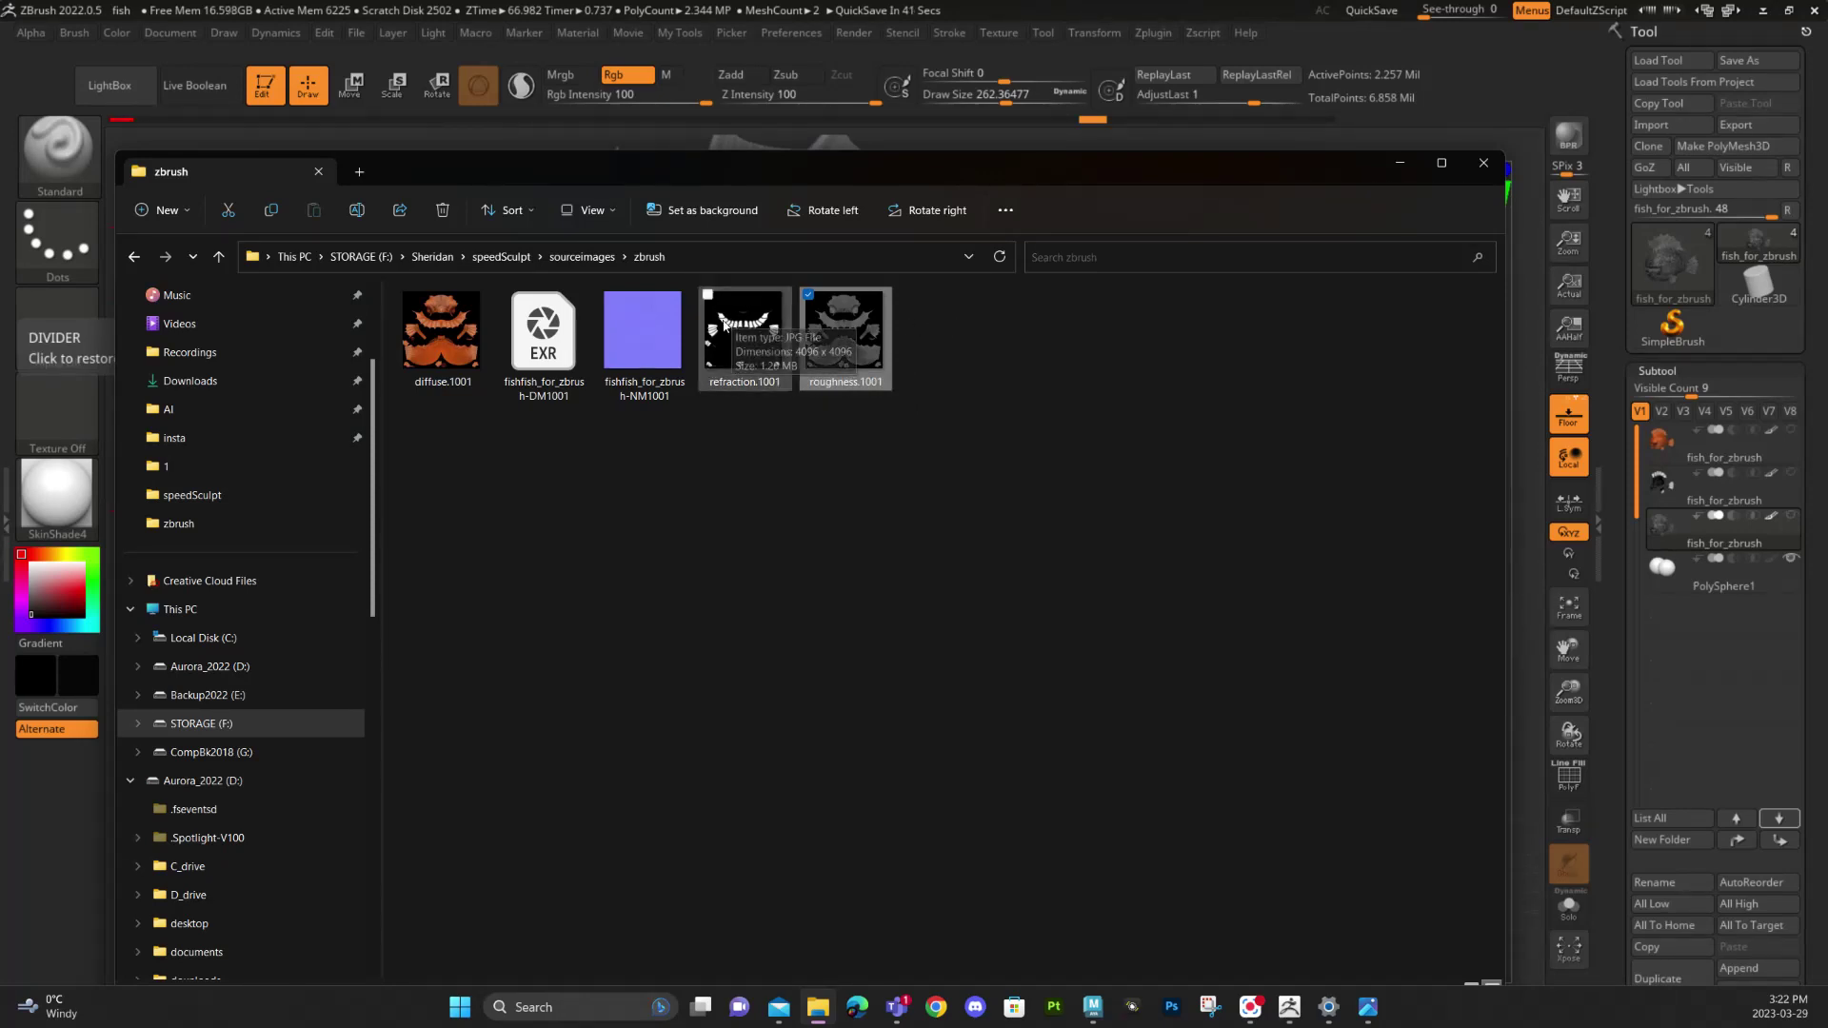
# Step: Rename the exported normal map file as normal.1001
pyautogui.click(654, 361)
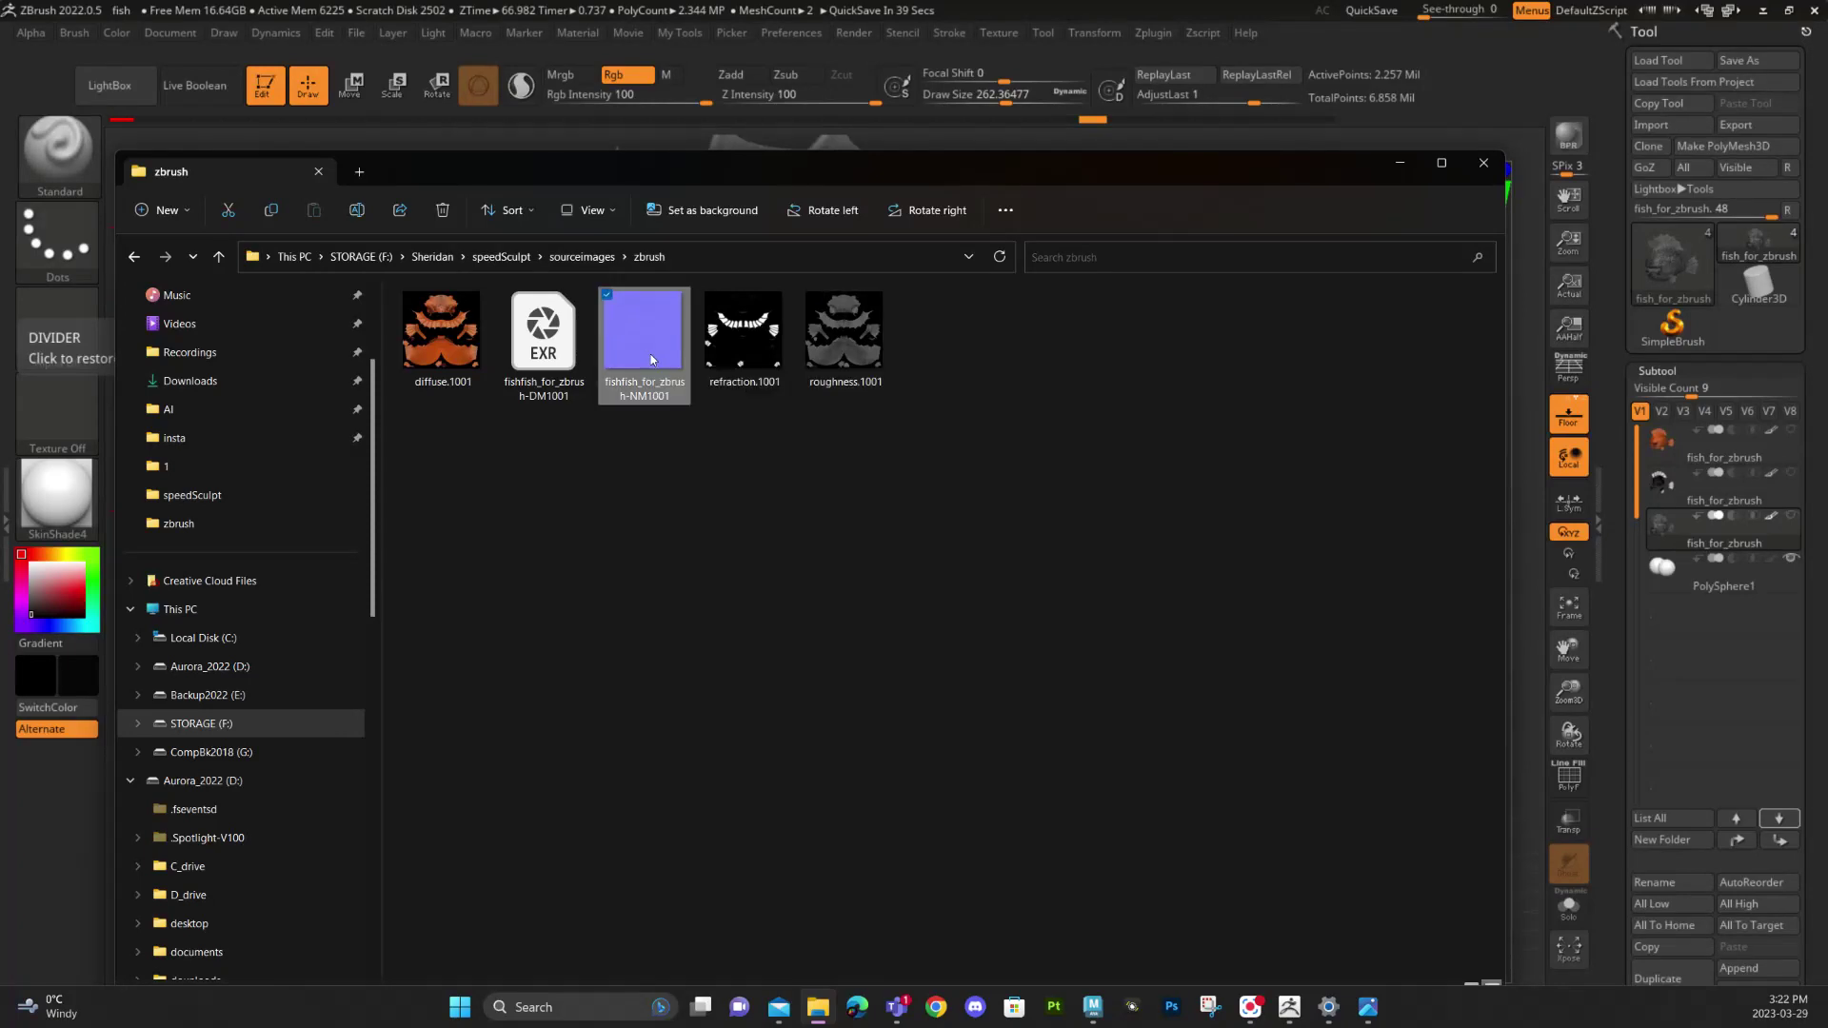
pyautogui.click(631, 388)
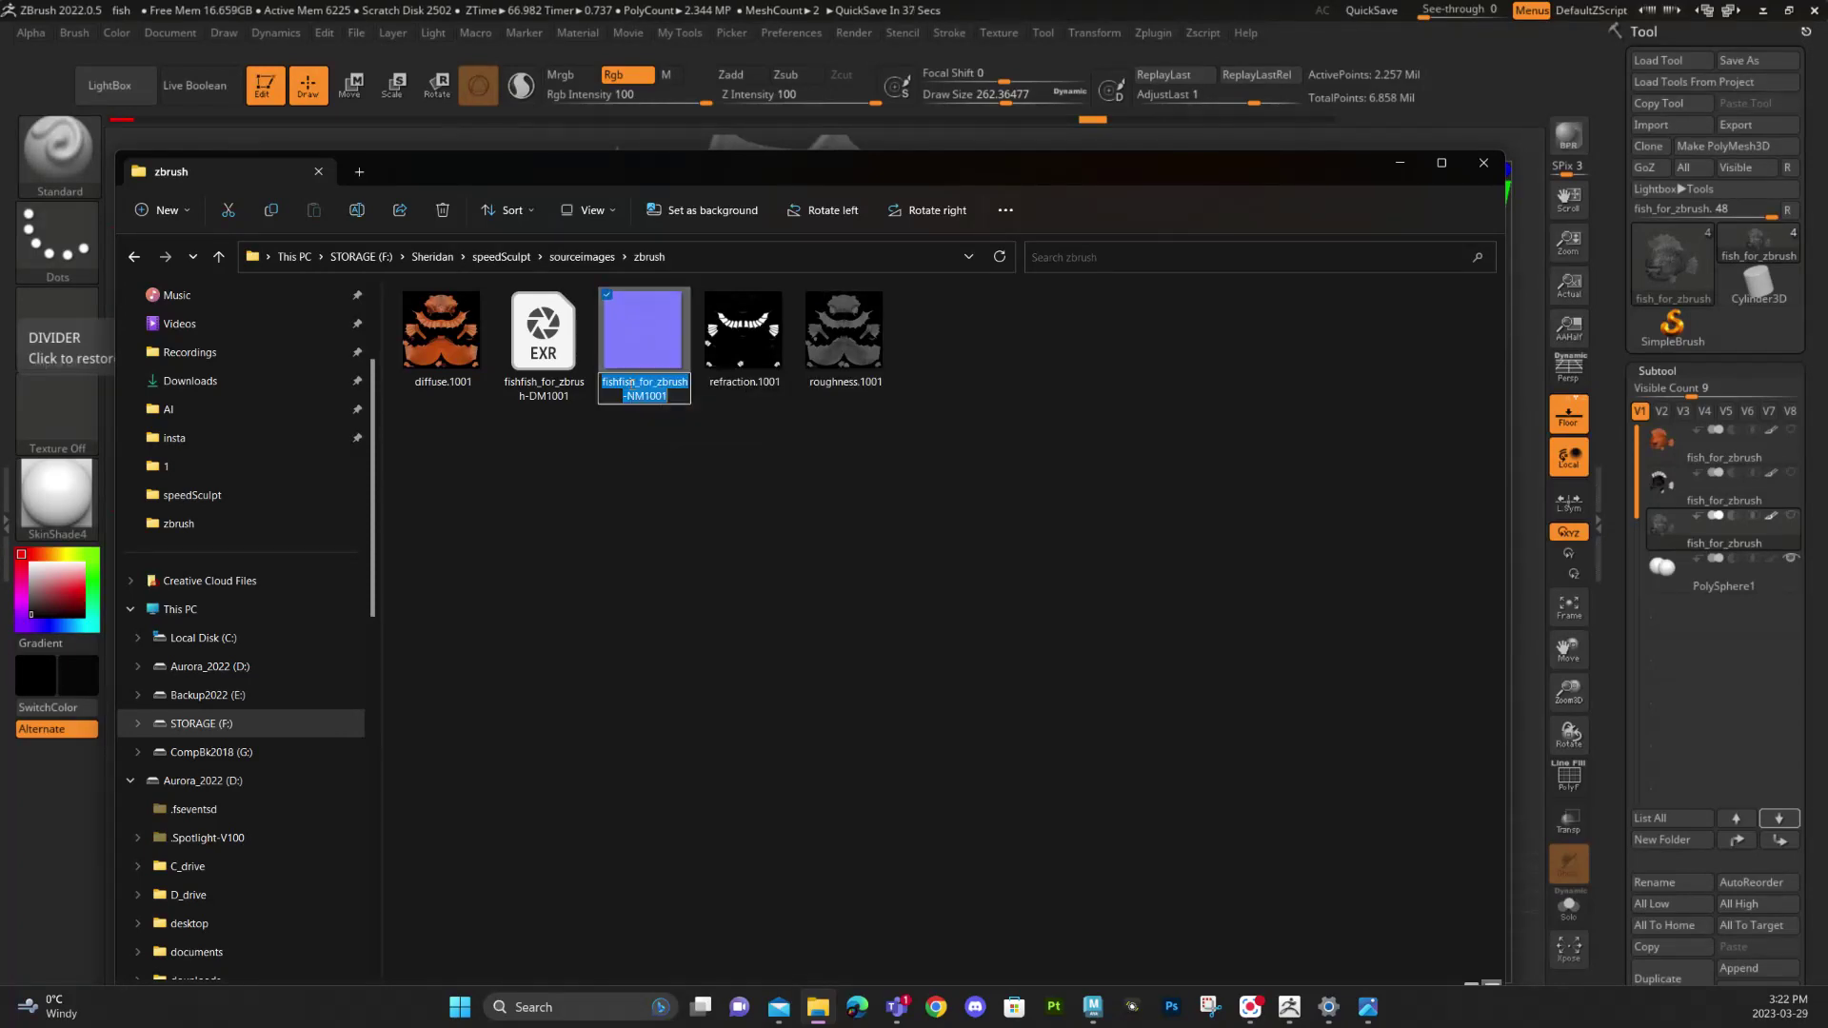
pyautogui.write('normal')
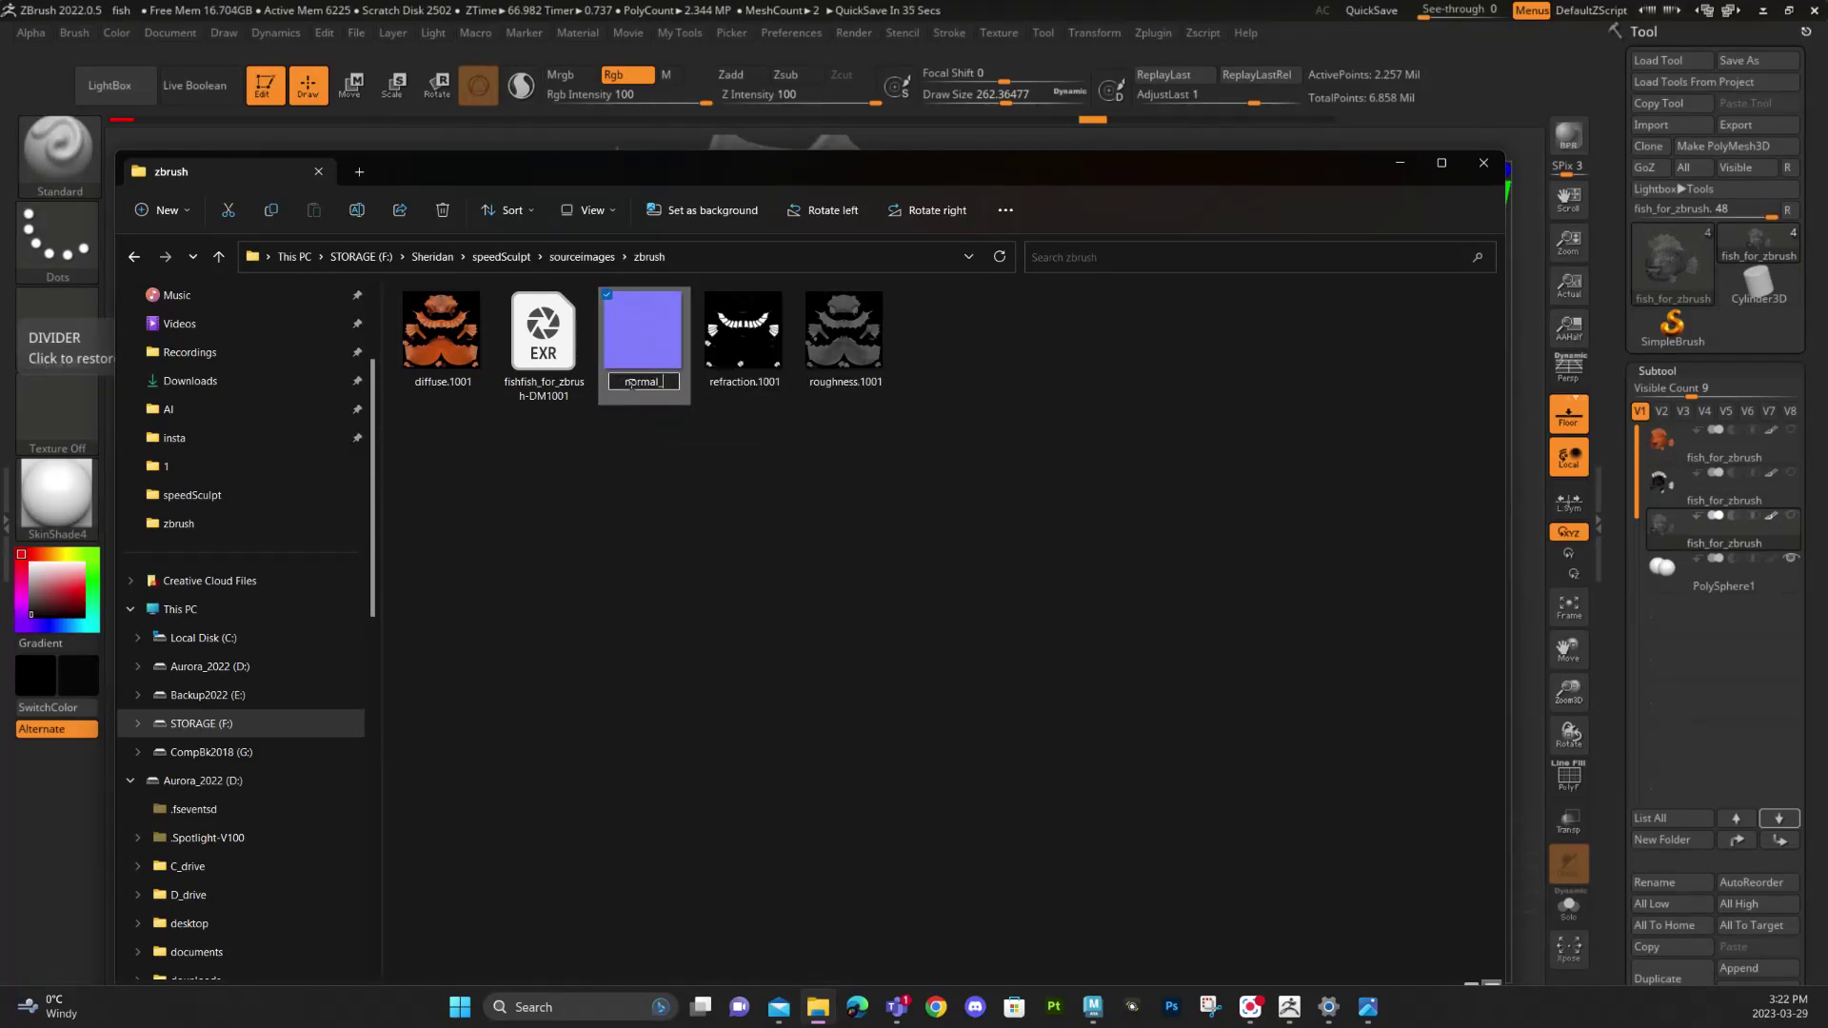
pyautogui.write('.1001')
pyautogui.press('Return')
# Step: Rename the exported EXR displacement map file as displacement.1001
pyautogui.click(542, 348)
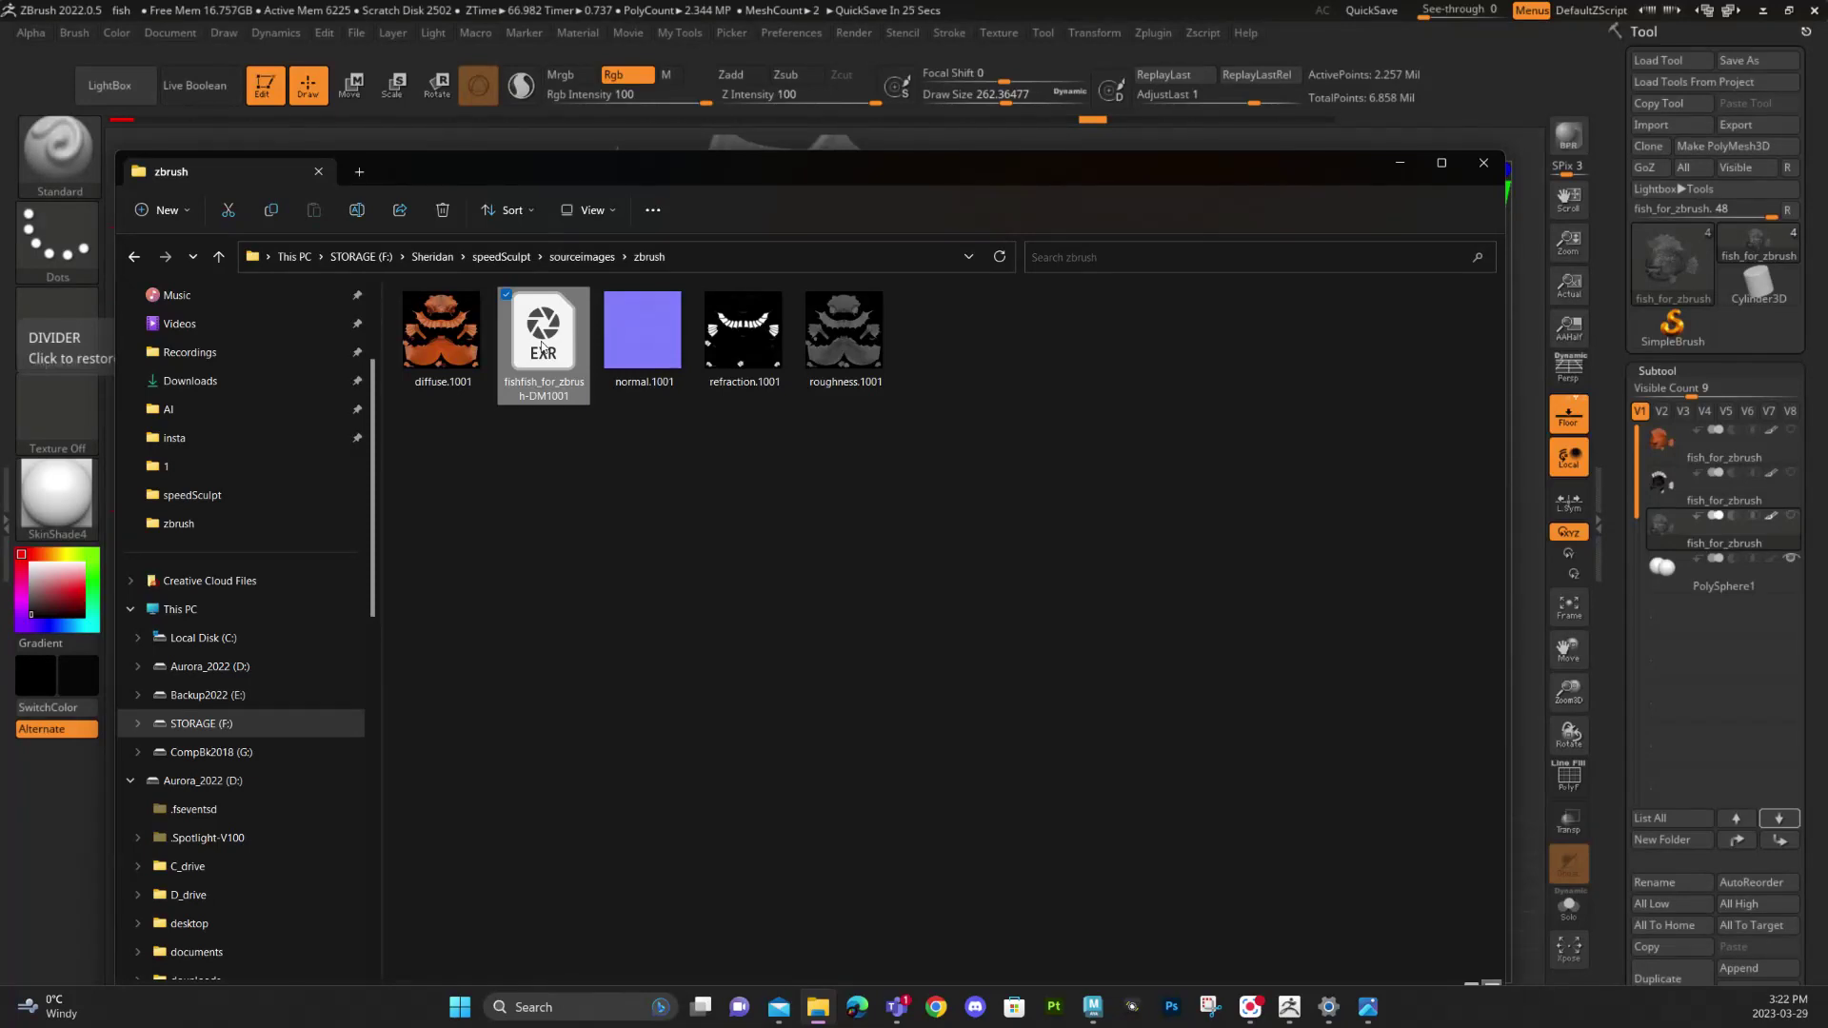
pyautogui.press('F2')
pyautogui.write('displacement.1001')
pyautogui.press('Return')
# Step: Switch to Maya, close the Script Editor and frame the whole fish in the perspective view
pyautogui.moveTo(1289, 167); pyautogui.dragTo(1, 57)
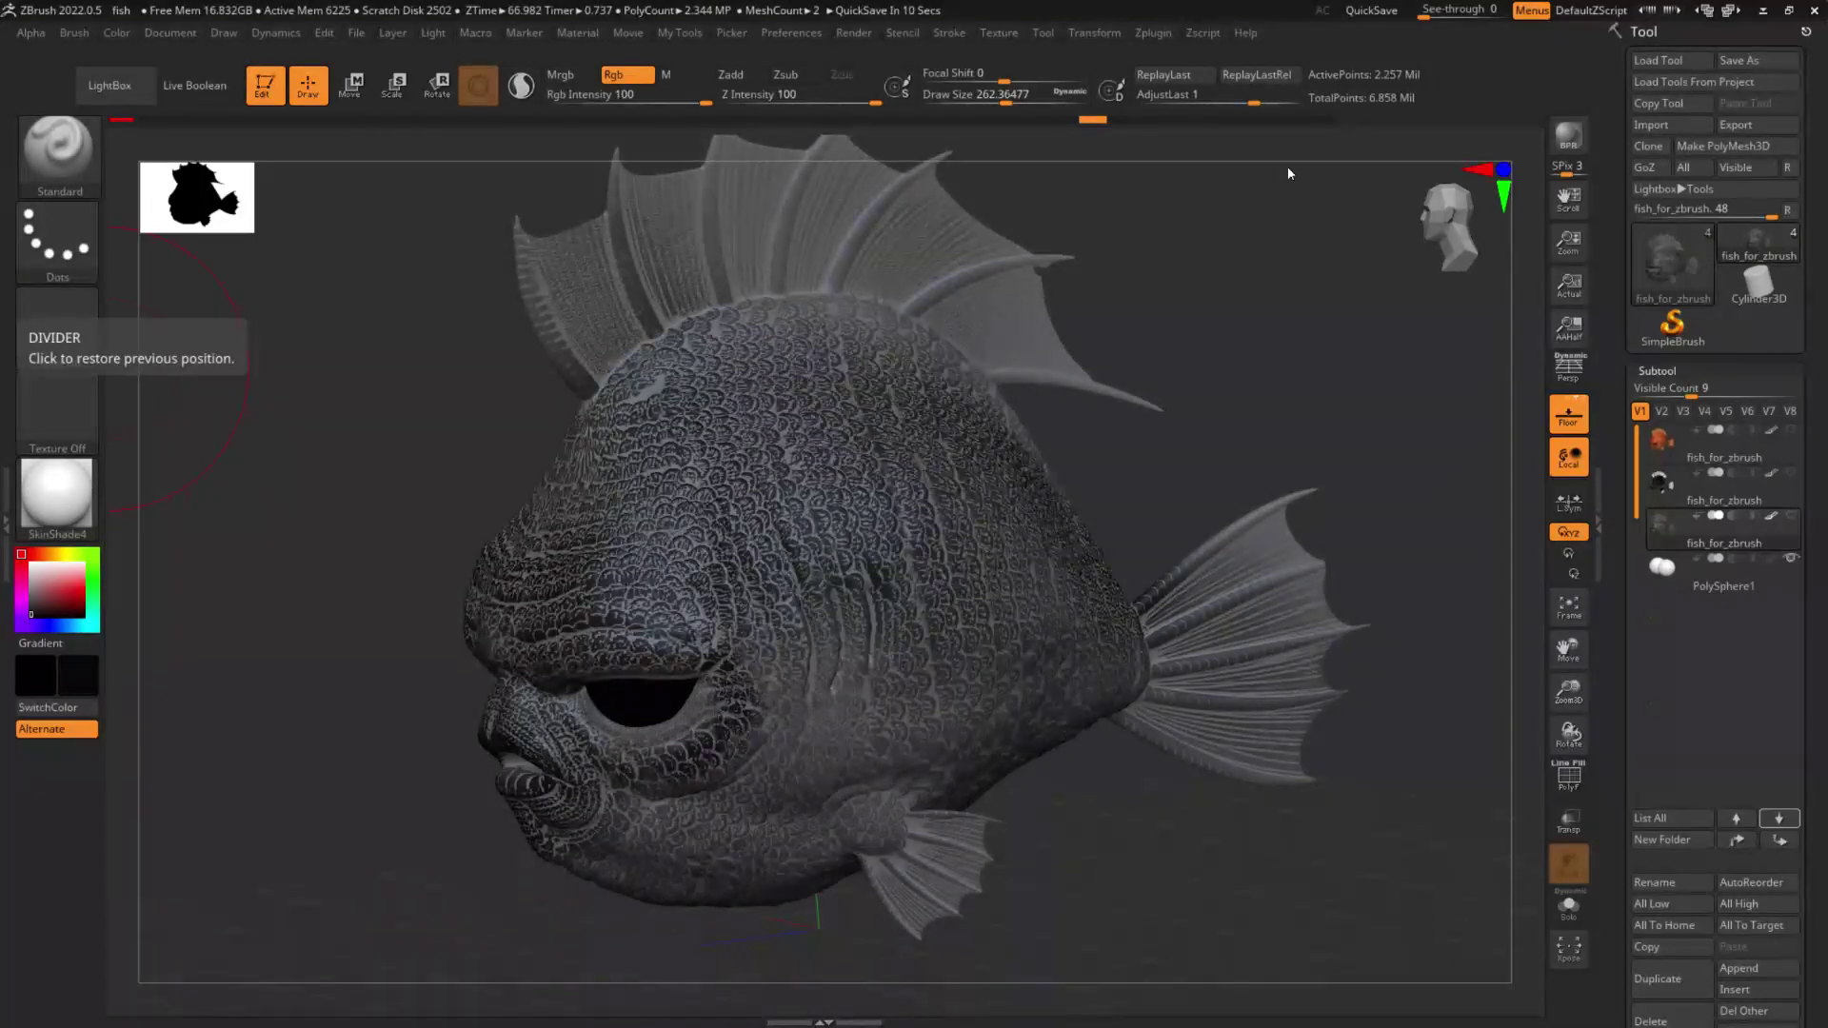
pyautogui.hotkey('alt', 'Tab')
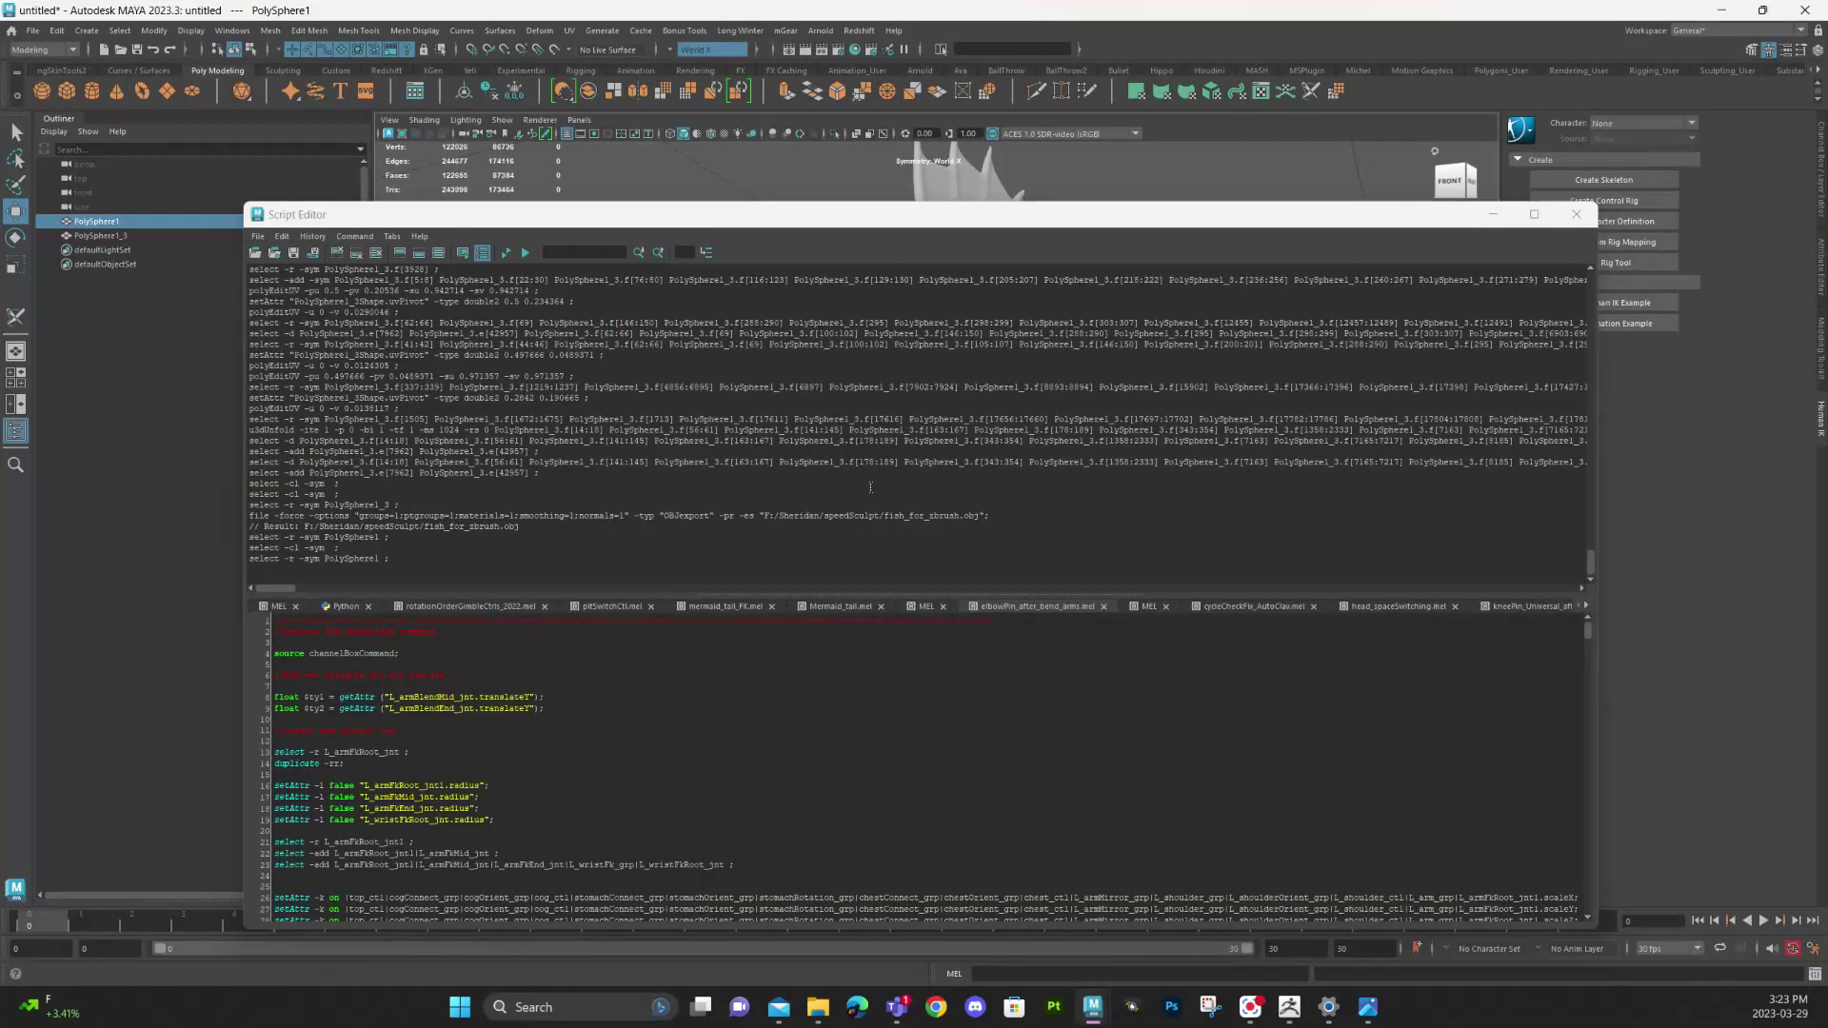
pyautogui.click(1576, 213)
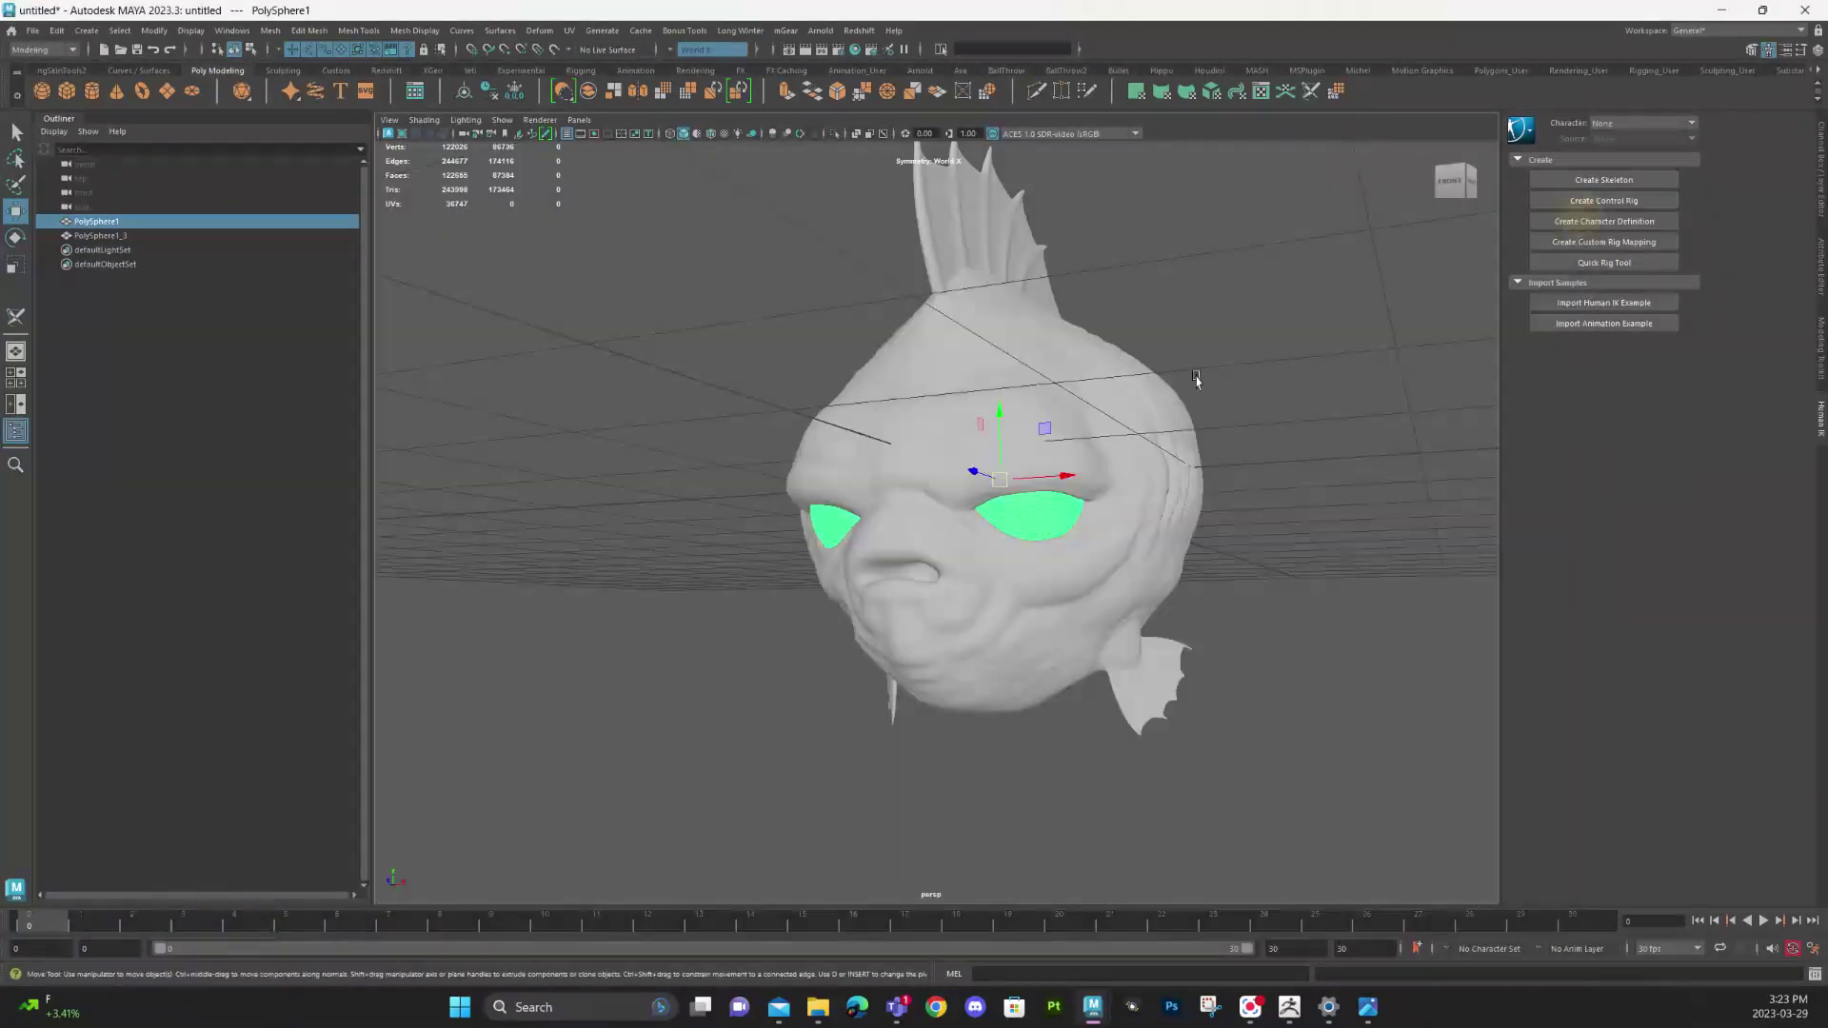
pyautogui.scroll(-4, 1209, 391)
pyautogui.keyDown('alt'); pyautogui.moveTo(1220, 437); pyautogui.dragTo(1114, 397, button='middle'); pyautogui.keyUp('alt')
pyautogui.scroll(3, 1114, 396)
pyautogui.keyDown('alt'); pyautogui.moveTo(1114, 396); pyautogui.dragTo(1027, 473); pyautogui.keyUp('alt')
pyautogui.keyDown('alt'); pyautogui.moveTo(1028, 473); pyautogui.dragTo(1094, 470, button='middle'); pyautogui.keyUp('alt')
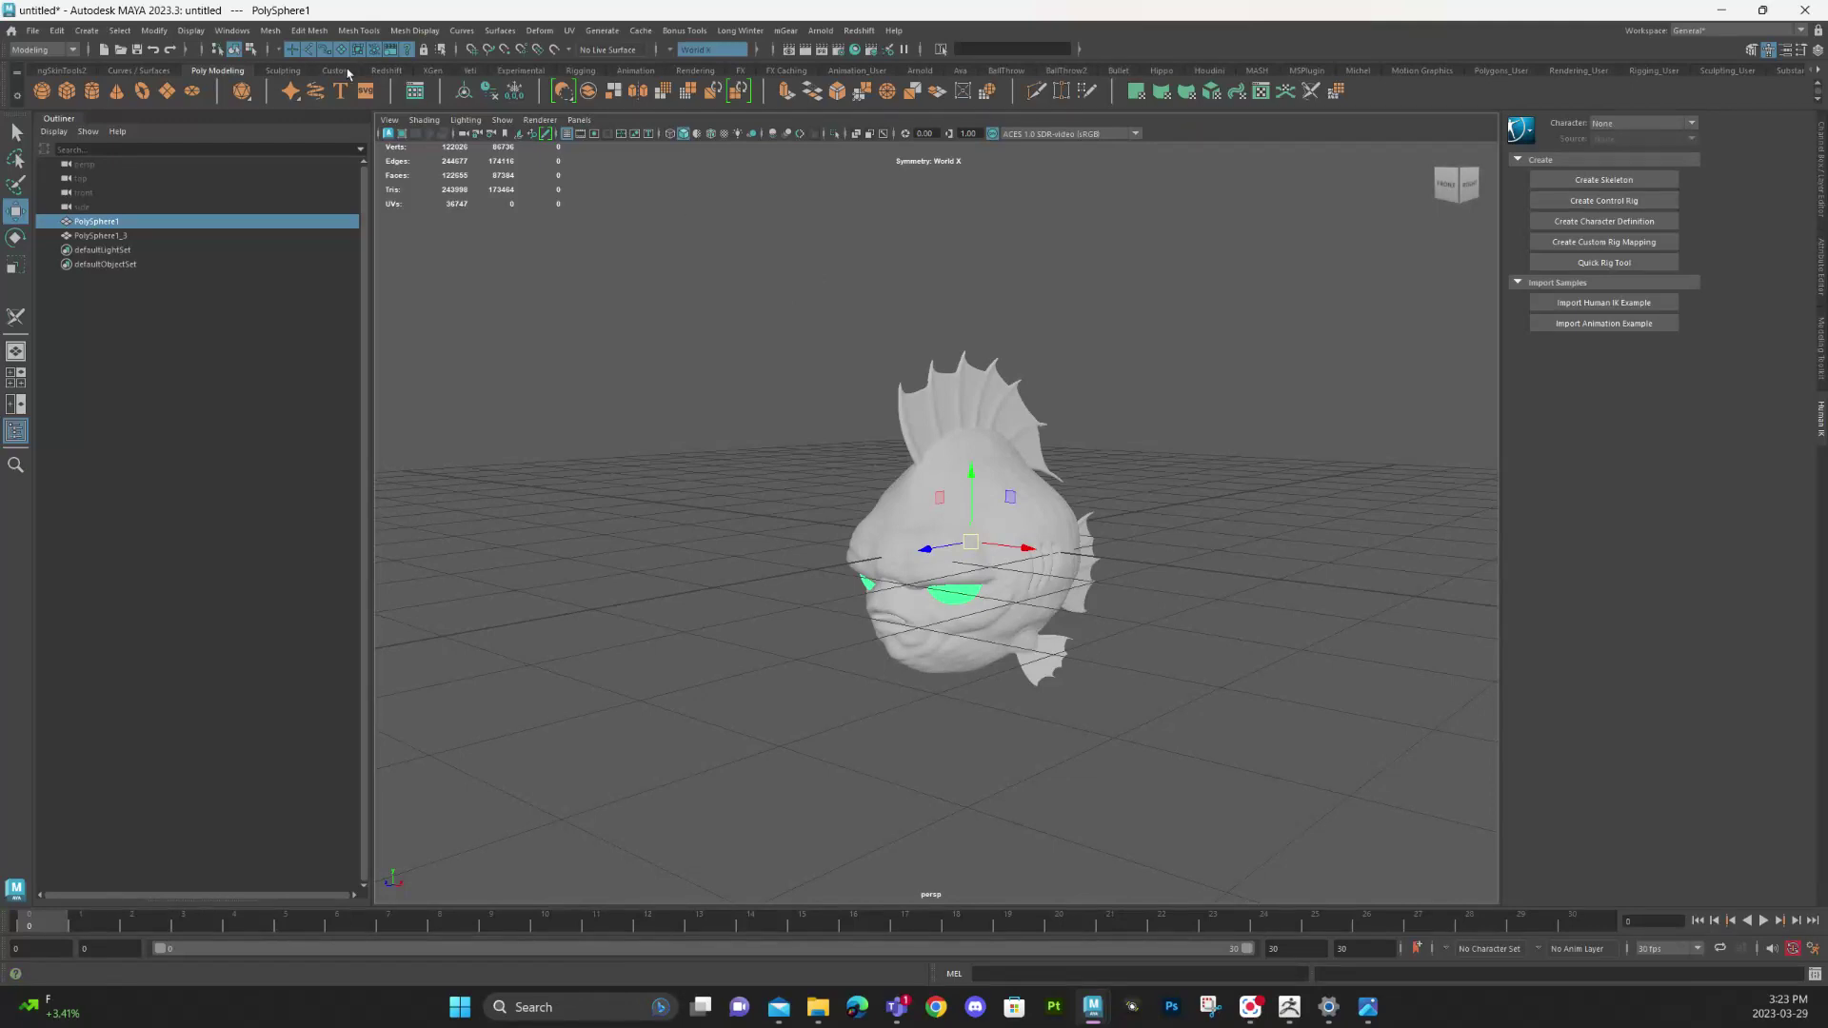
# Step: Add a Redshift dome light to the scene and start a live render of the fish in the Redshift Render View
pyautogui.click(385, 71)
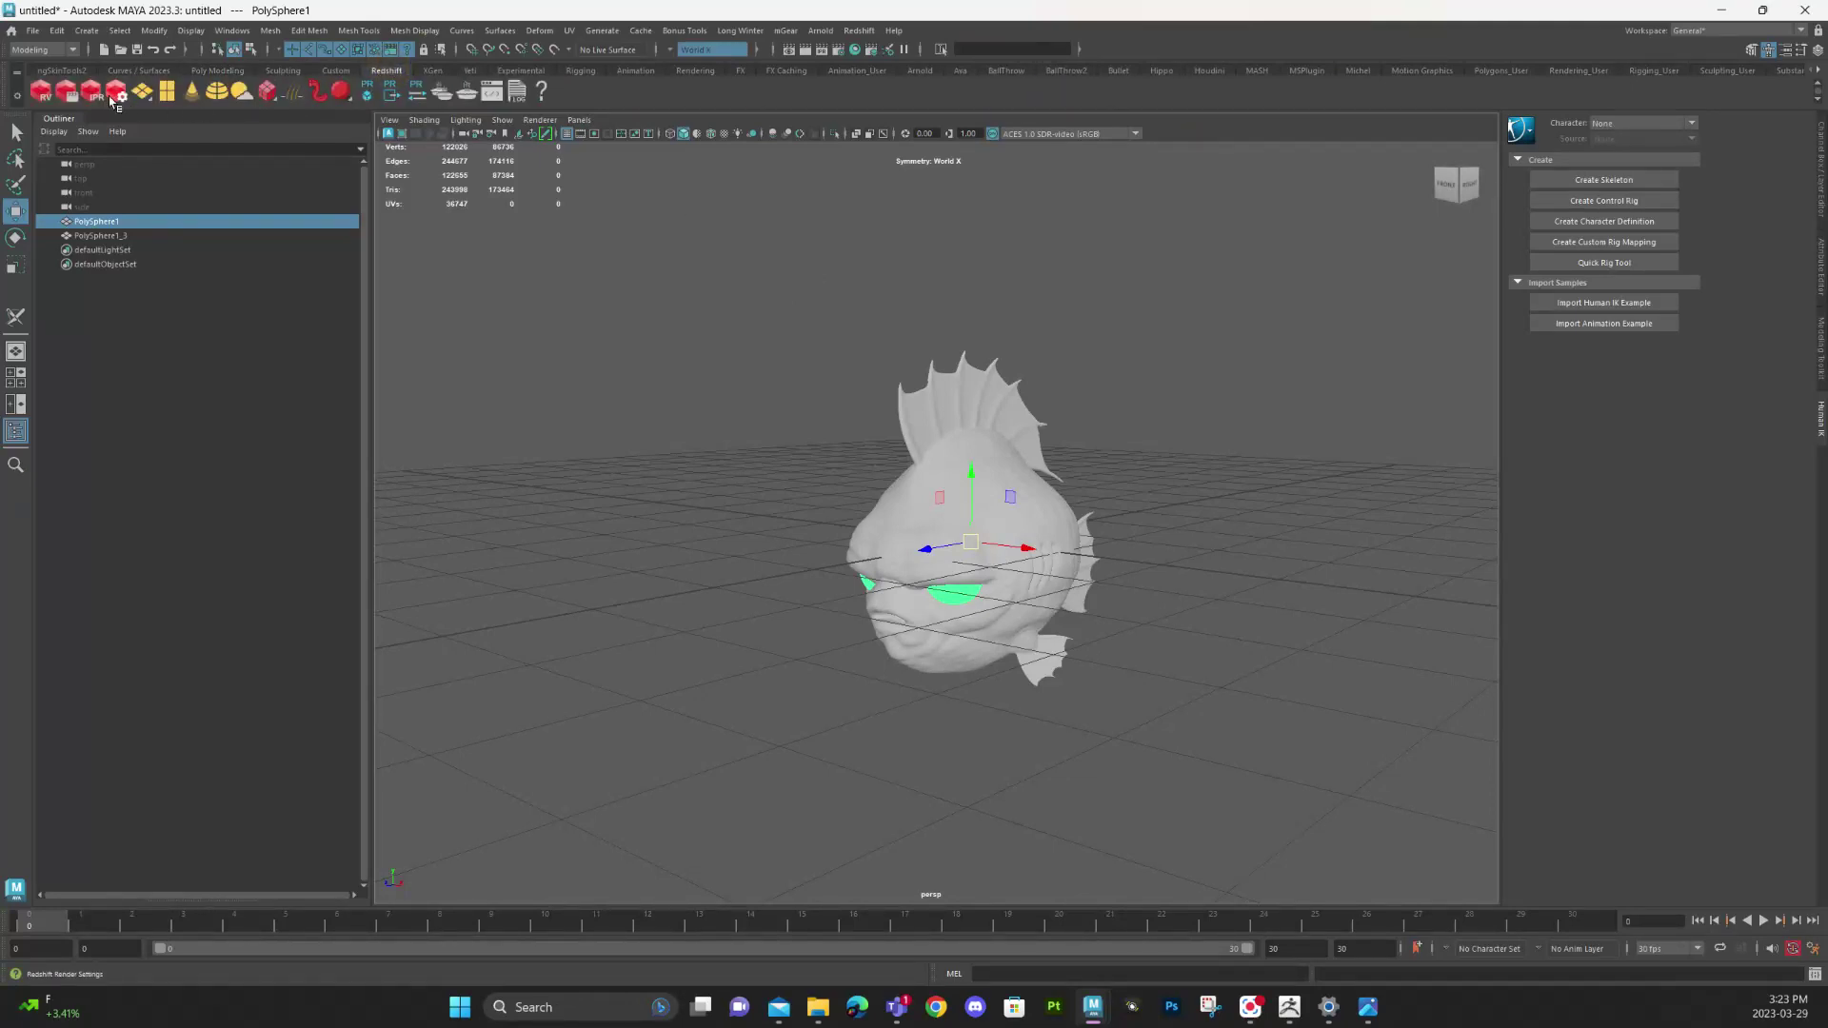
pyautogui.click(228, 99)
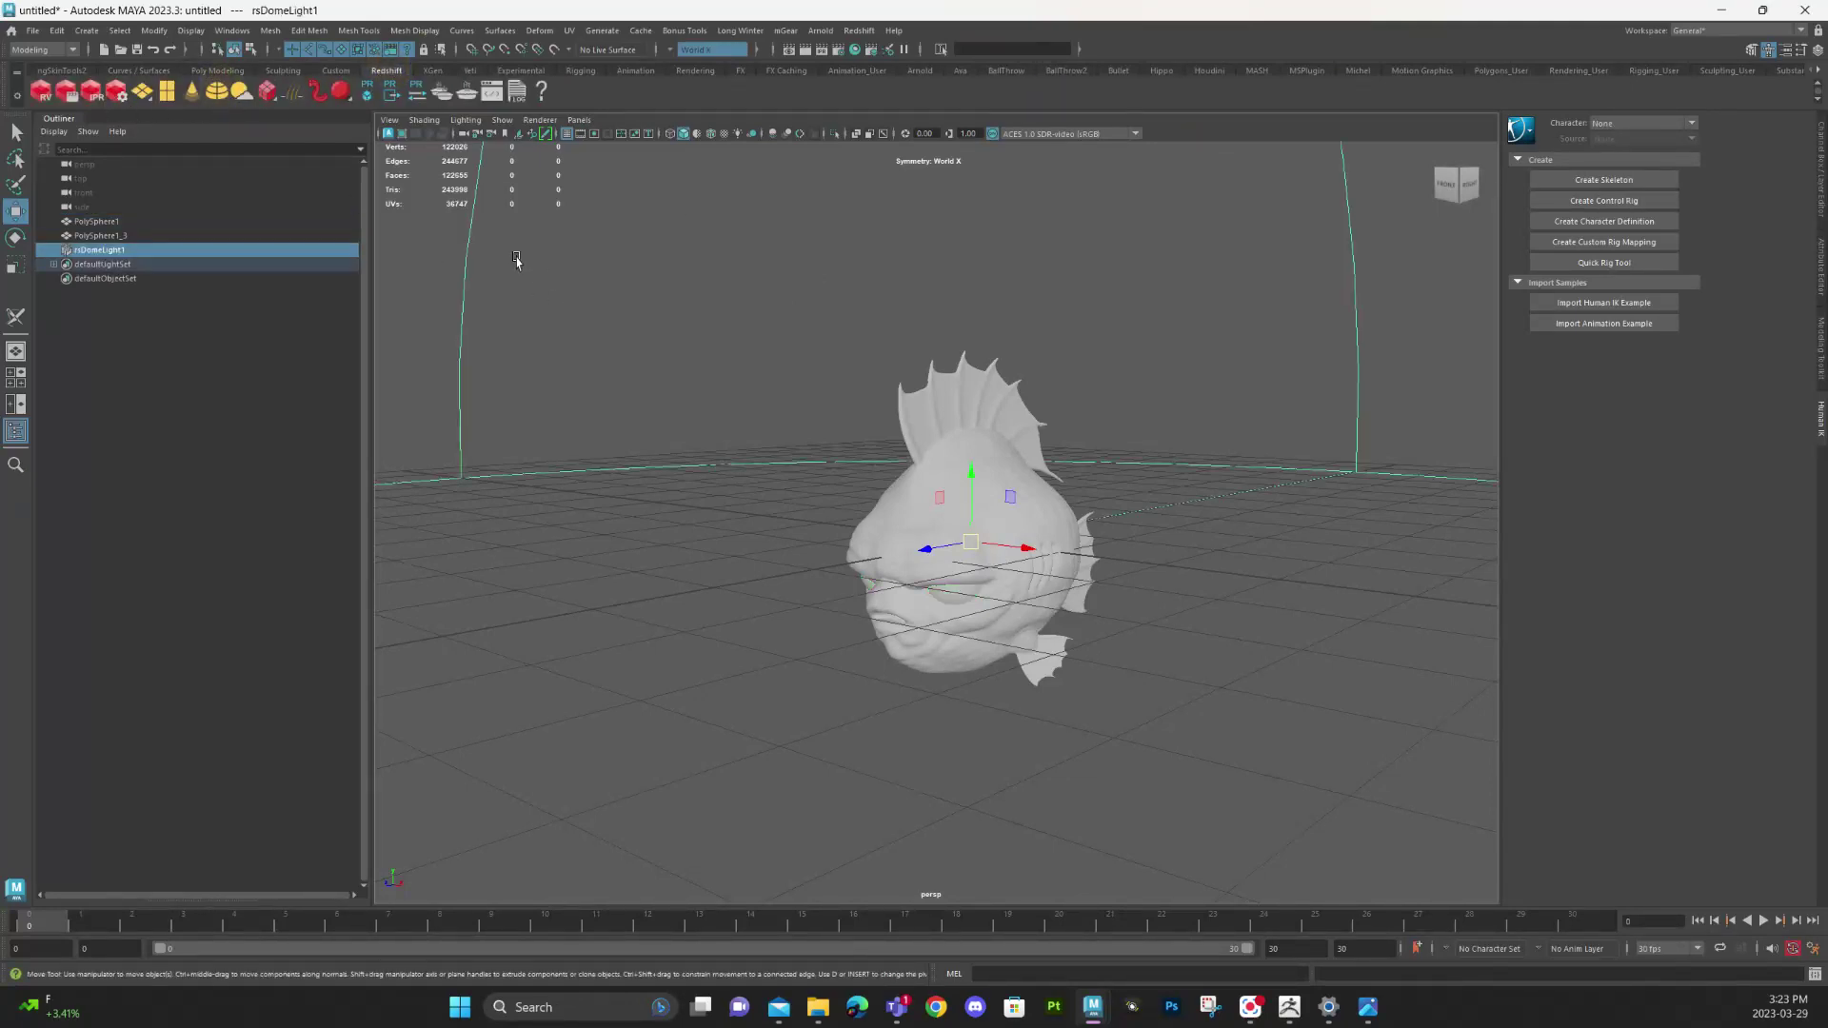
pyautogui.click(100, 96)
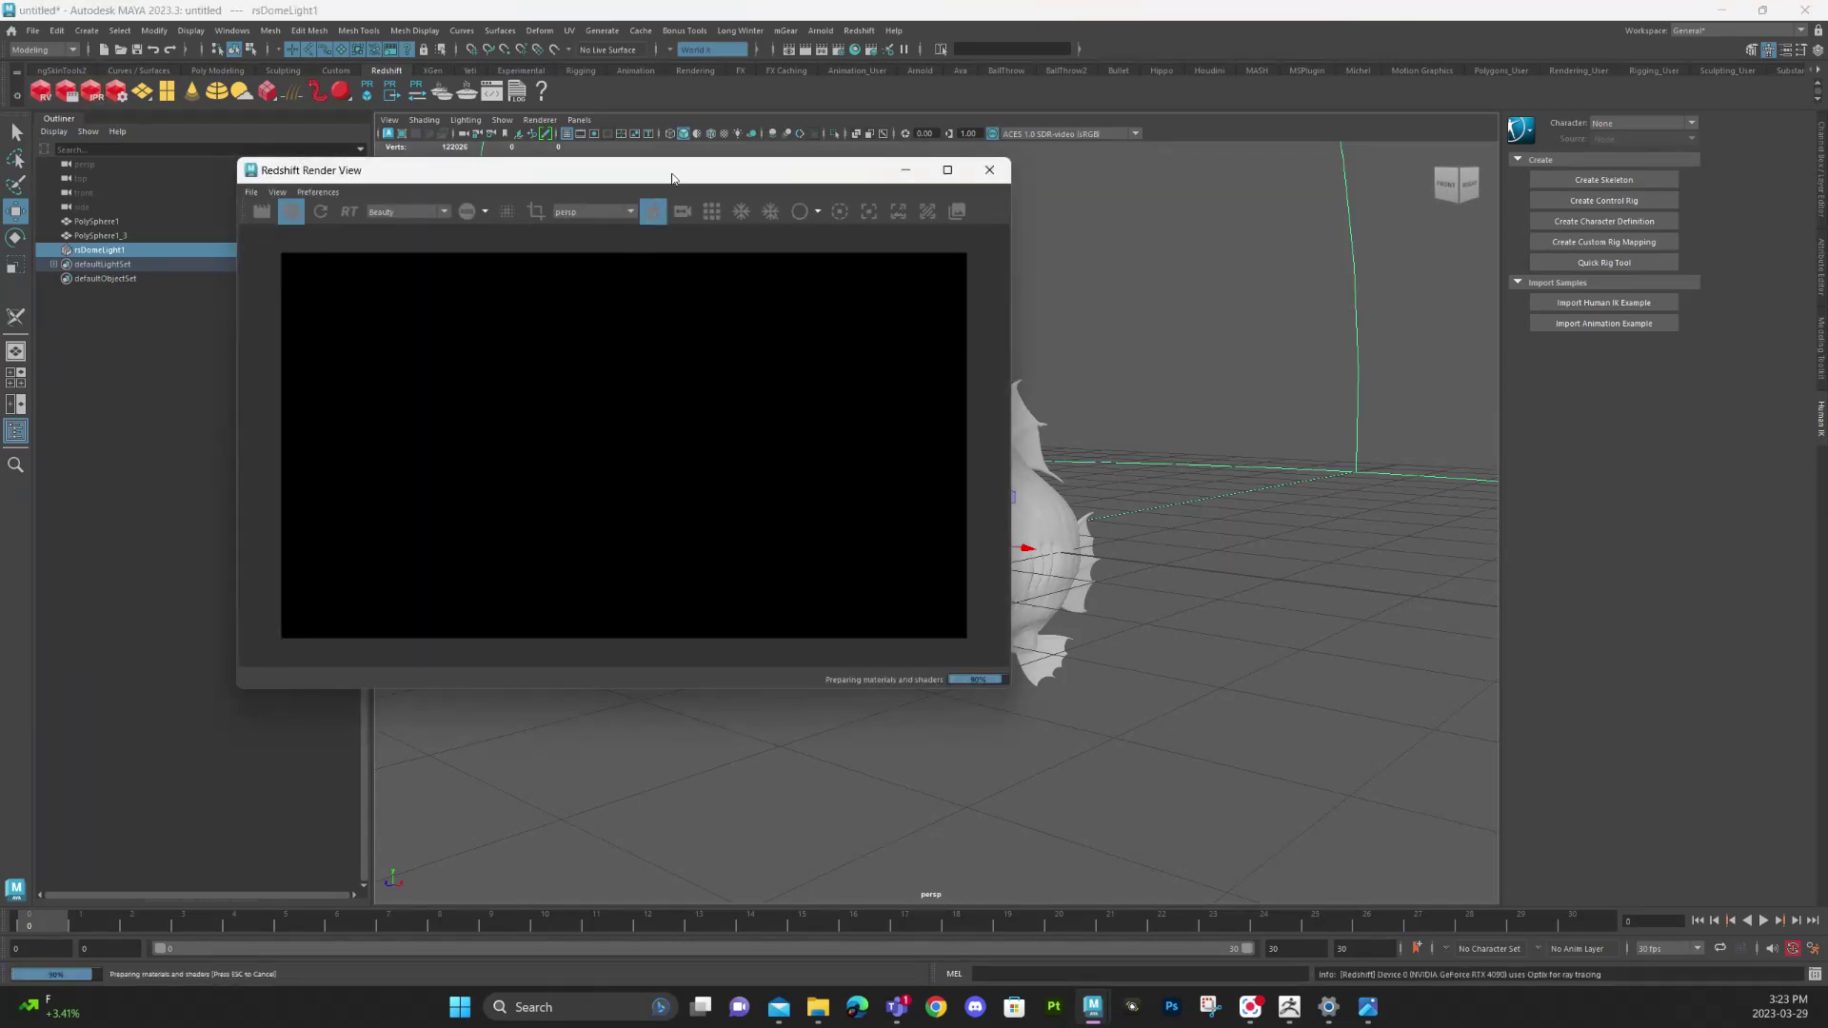
pyautogui.moveTo(675, 174); pyautogui.dragTo(426, 136)
pyautogui.keyDown('alt'); pyautogui.moveTo(1100, 452); pyautogui.dragTo(1033, 424); pyautogui.keyUp('alt')
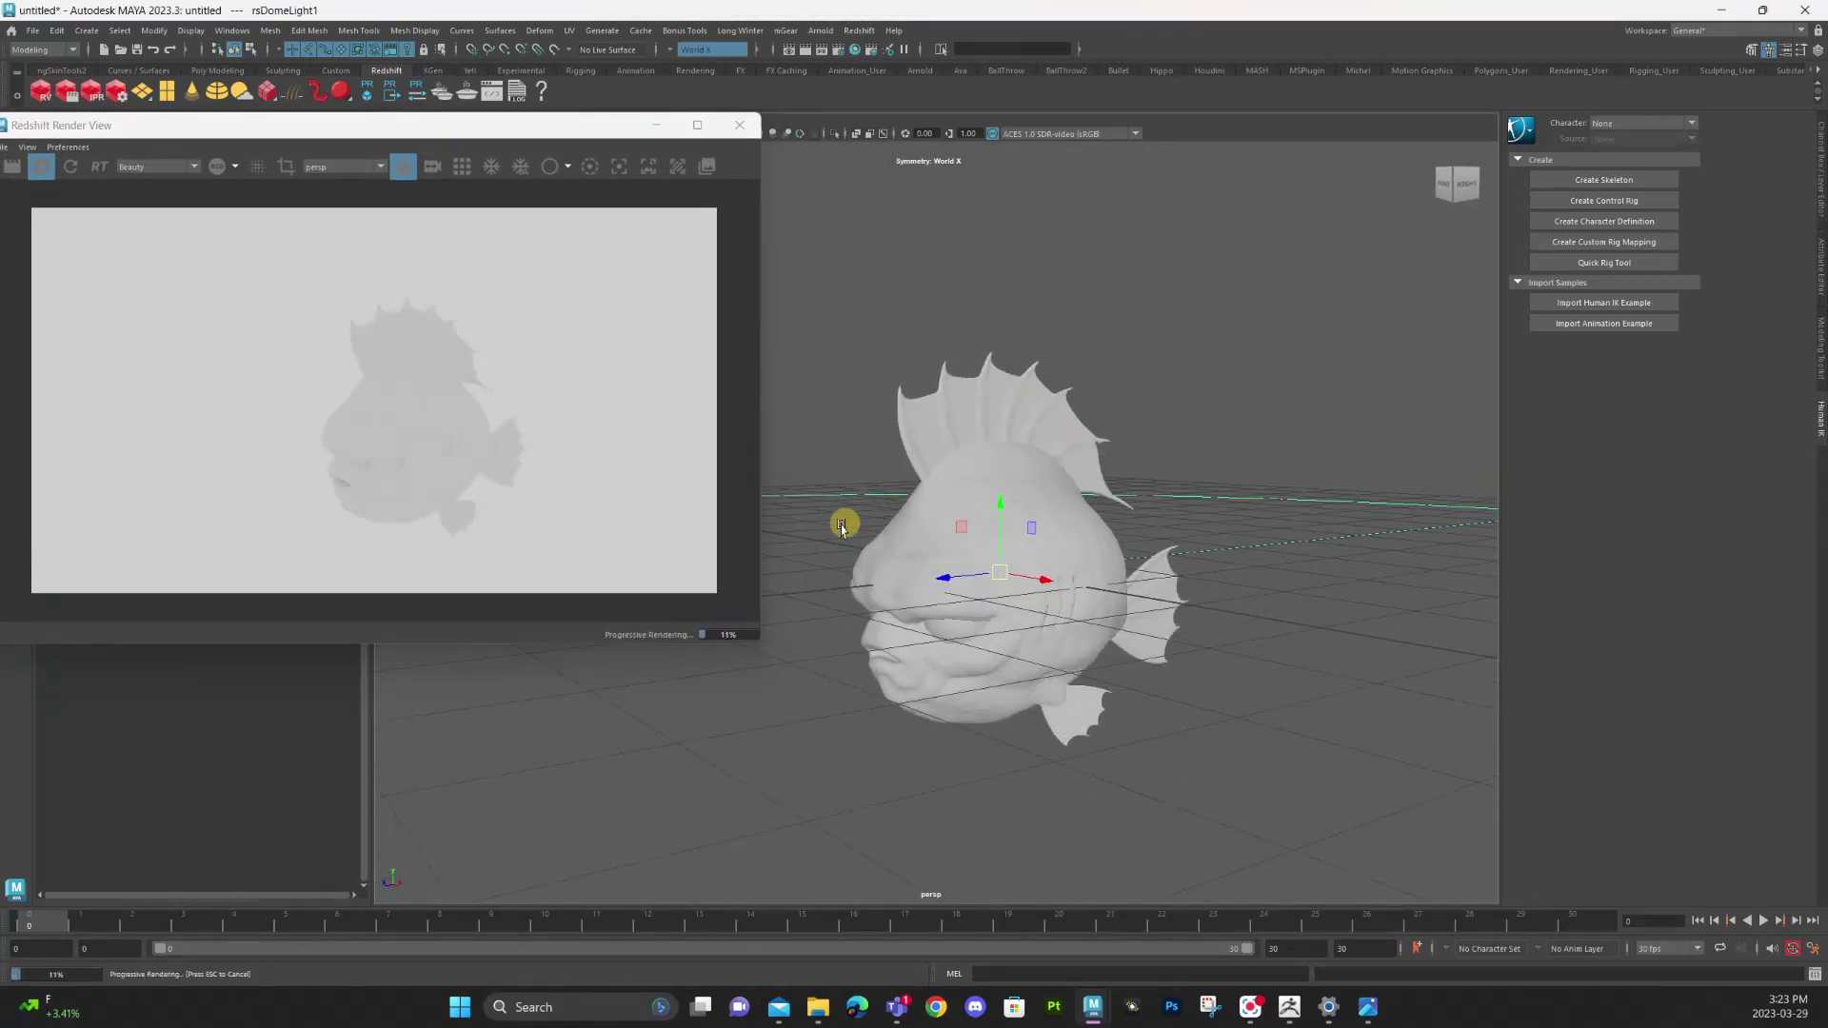
# Step: Load an interior HDRI image as the dome light's texture and turn off its environment background
pyautogui.hotkey('ctrl', 'a')
pyautogui.click(1764, 321)
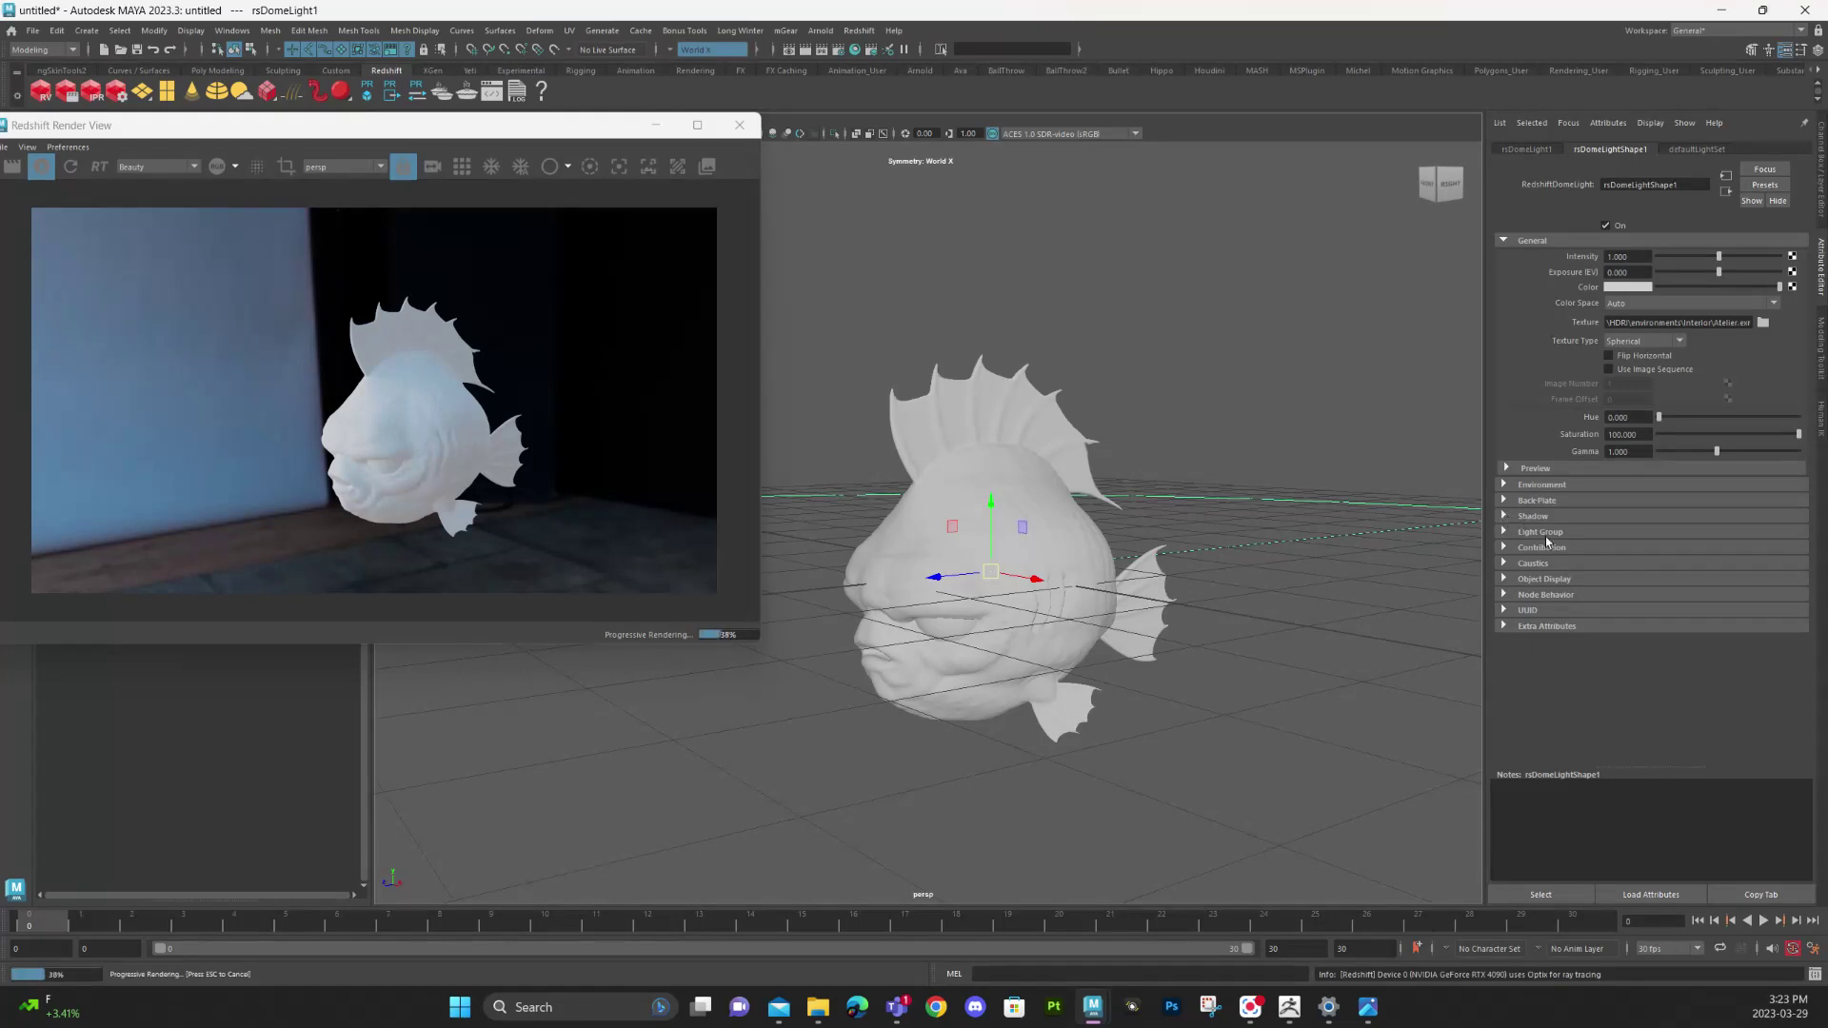
pyautogui.click(1537, 485)
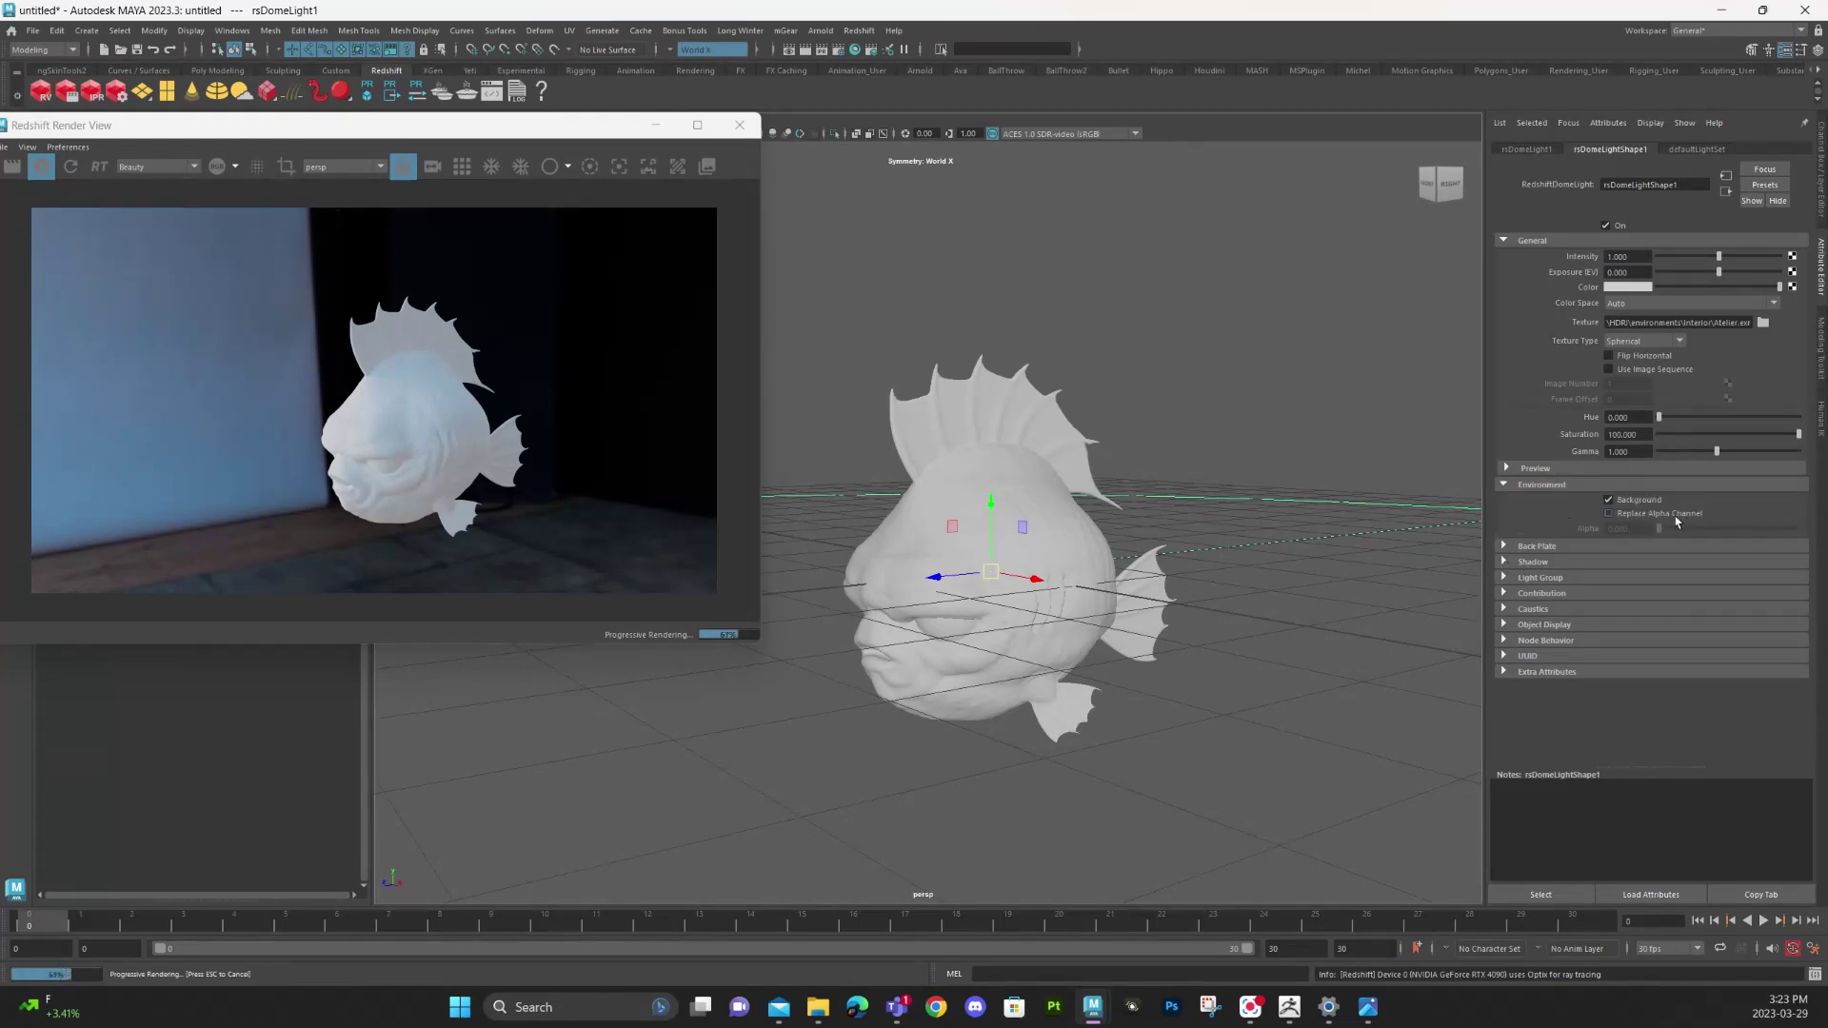
pyautogui.click(1633, 496)
# Step: Rotate the dome light to change the direction of the lighting on the fish
pyautogui.press('e')
pyautogui.moveTo(967, 598); pyautogui.dragTo(1080, 716)
pyautogui.keyDown('alt'); pyautogui.moveTo(944, 689); pyautogui.dragTo(1057, 662); pyautogui.keyUp('alt')
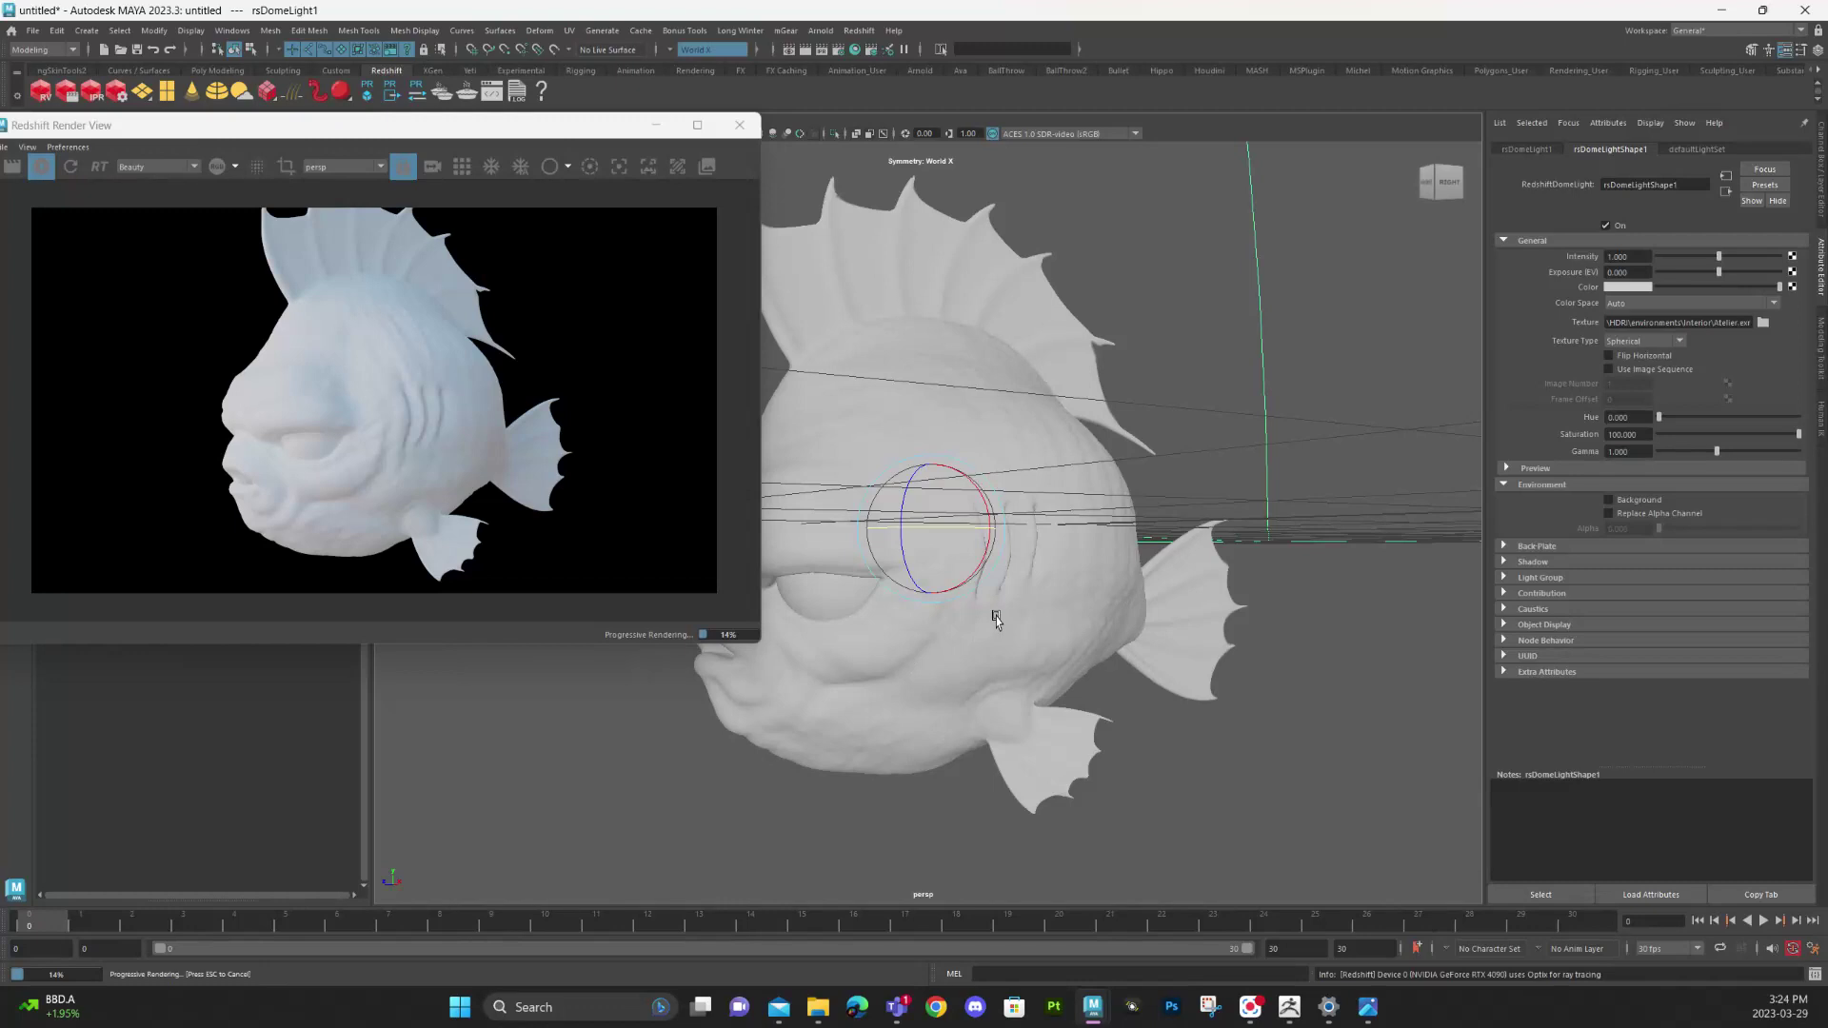
# Step: Select the fish body mesh and inspect the Render Stats of its shape
pyautogui.click(996, 618)
pyautogui.hotkey('ctrl', 'a')
pyautogui.hotkey('ctrl', 'a')
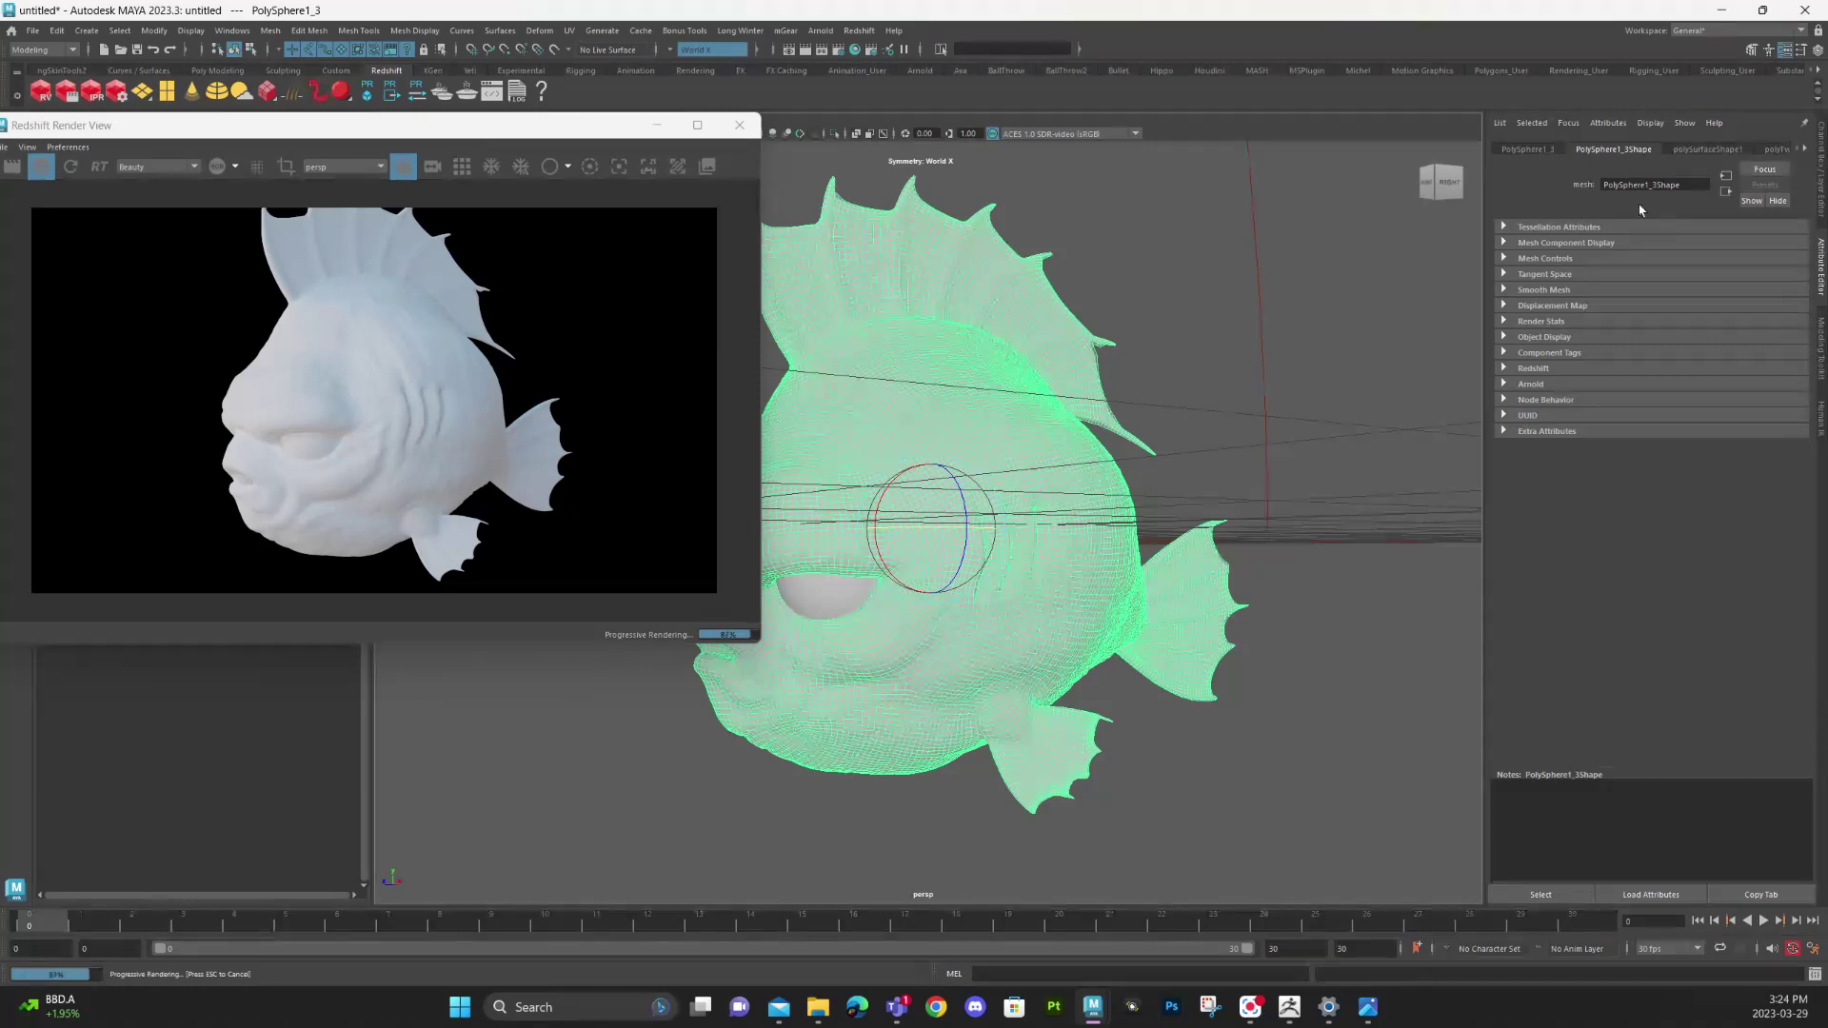
pyautogui.click(1506, 321)
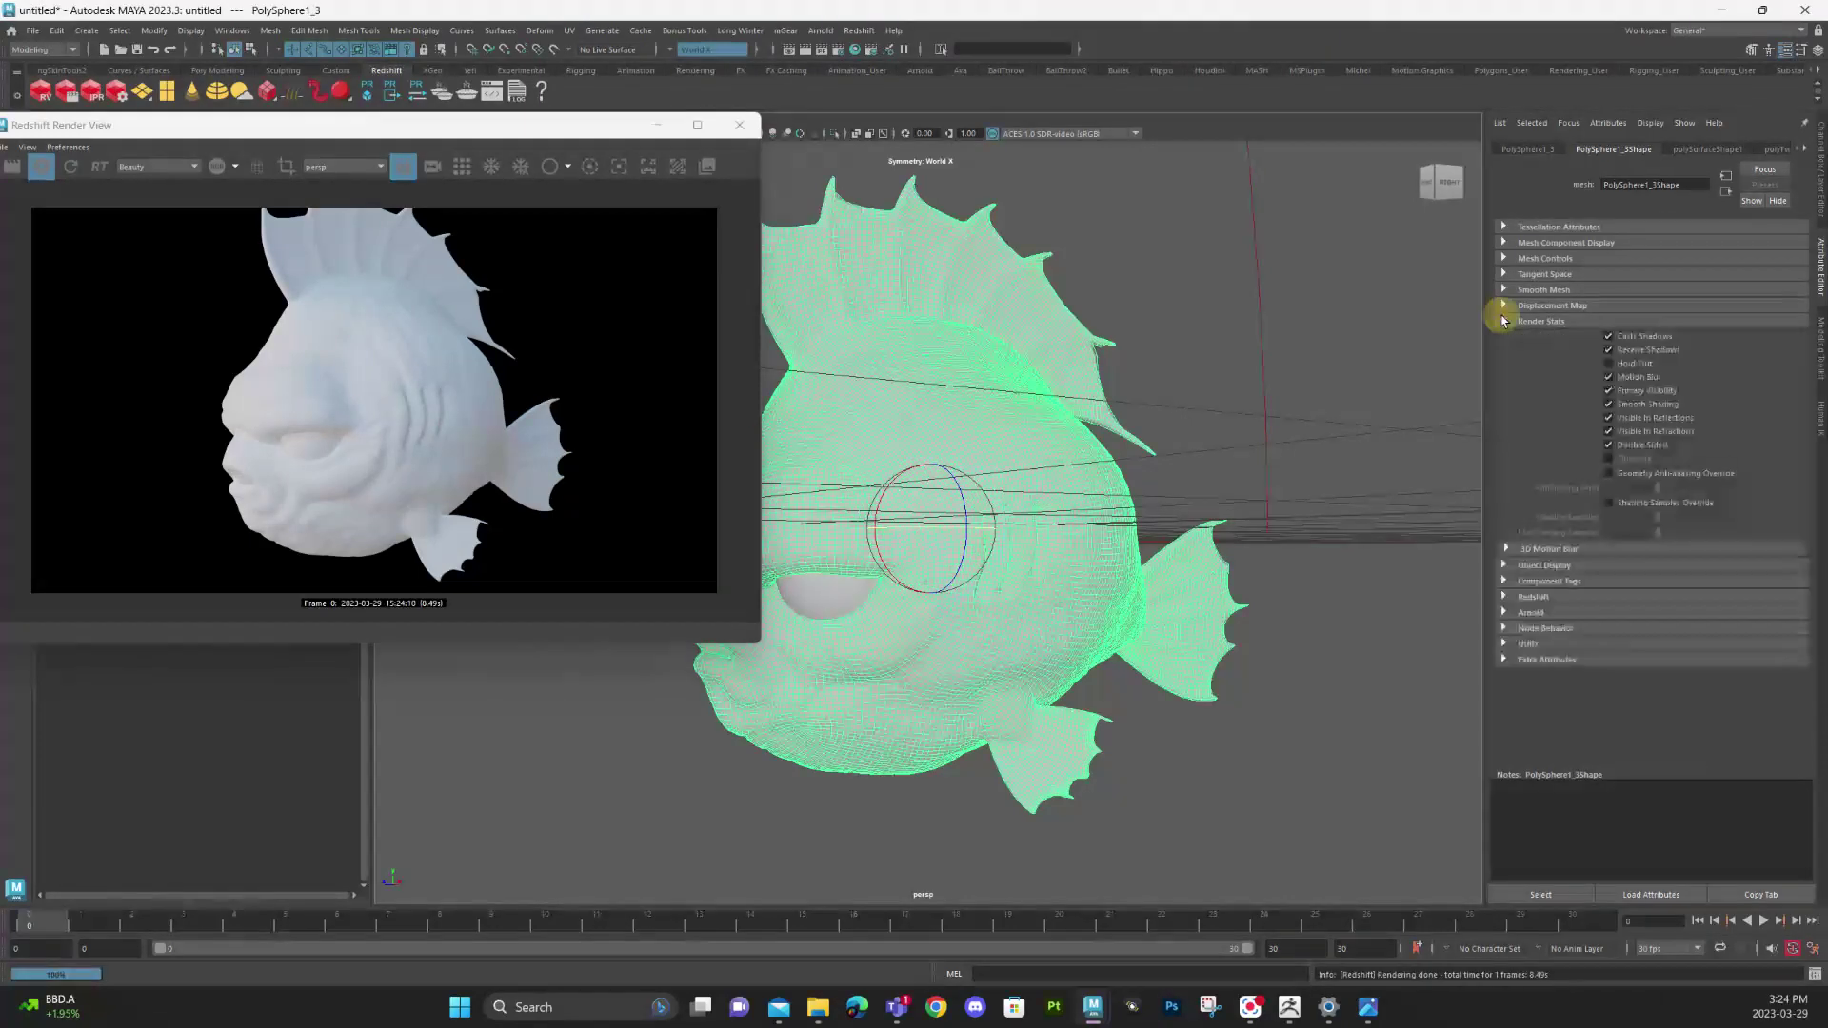
pyautogui.click(1509, 321)
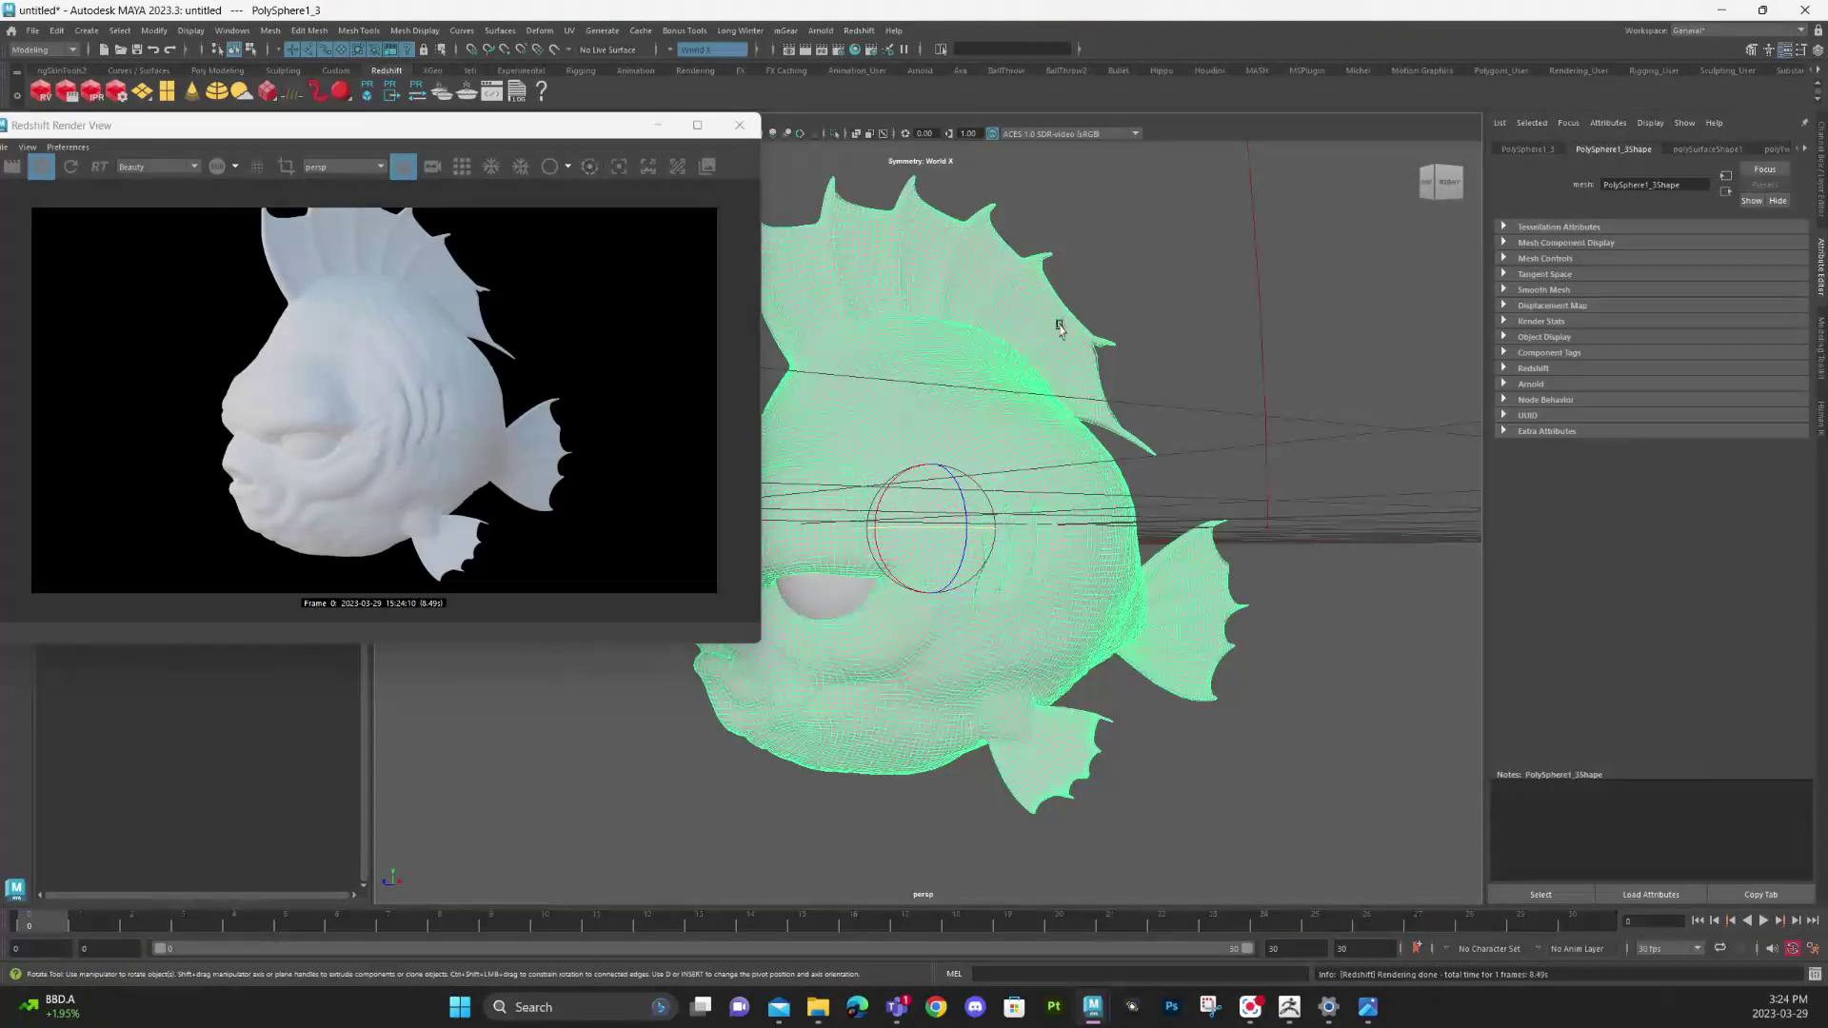
# Step: Delete the construction history of the selected fish body mesh
pyautogui.press('space')
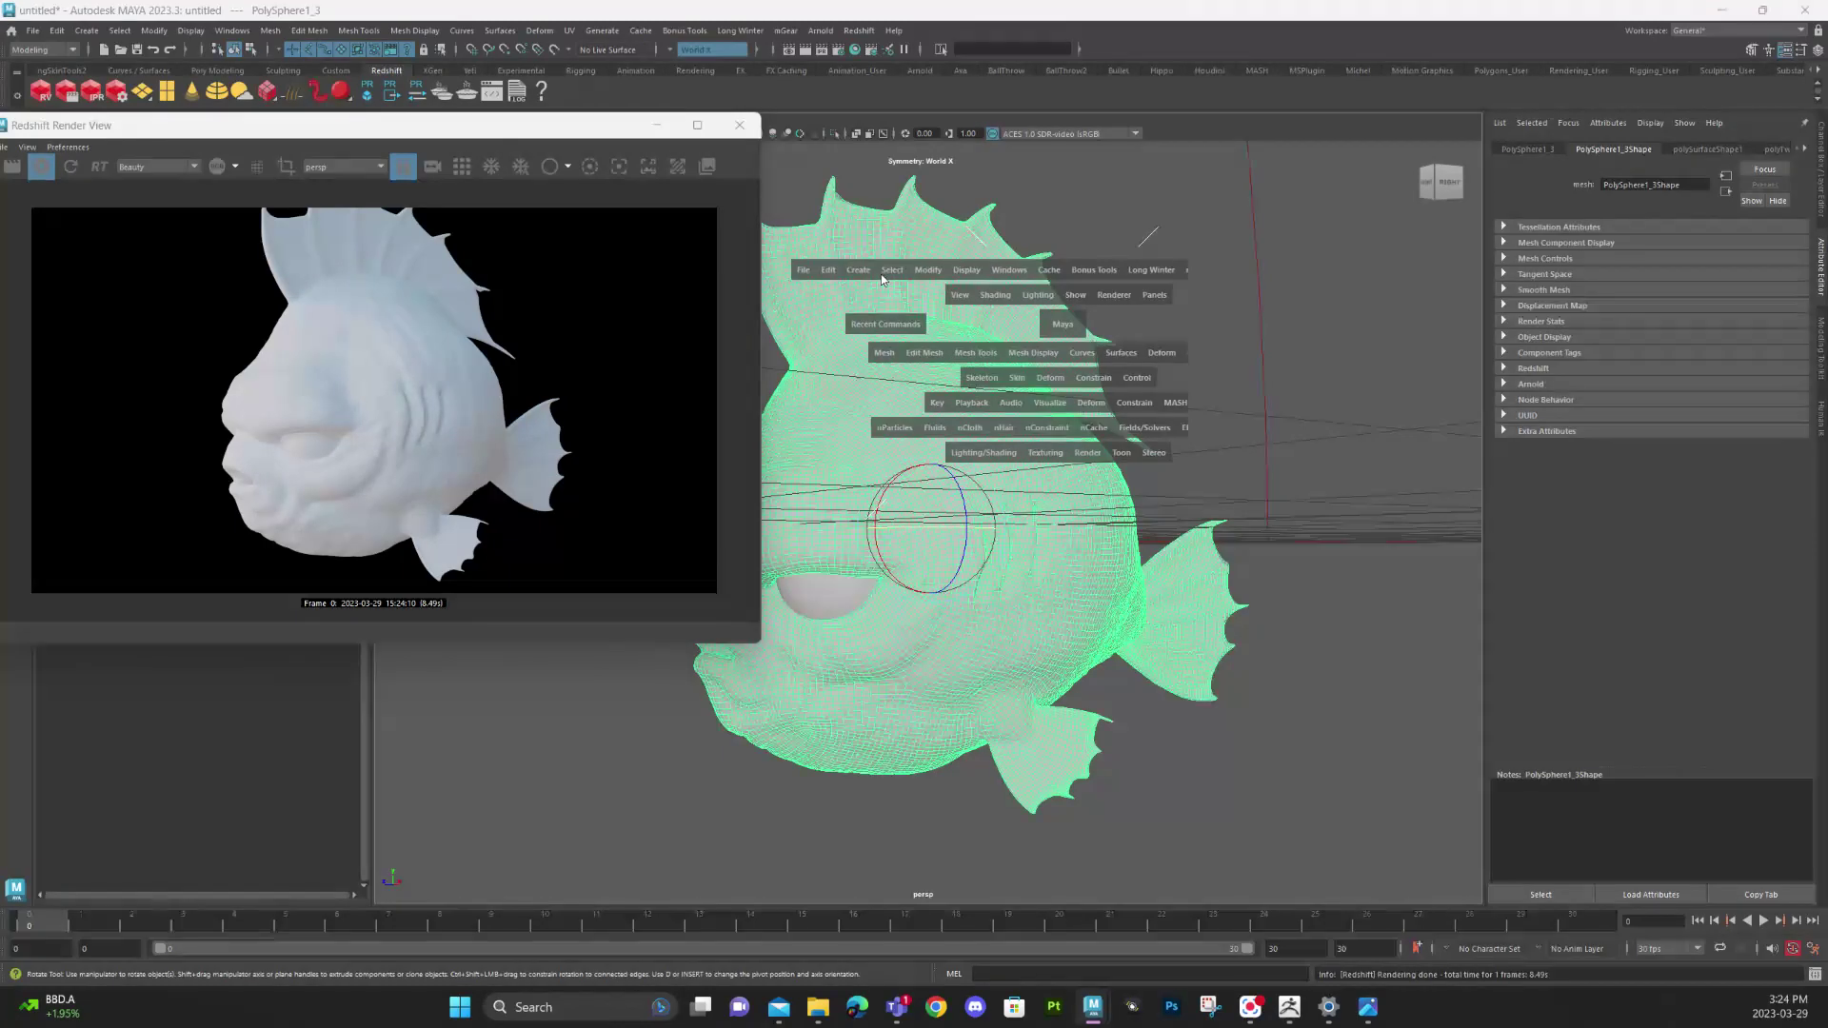
pyautogui.press('space')
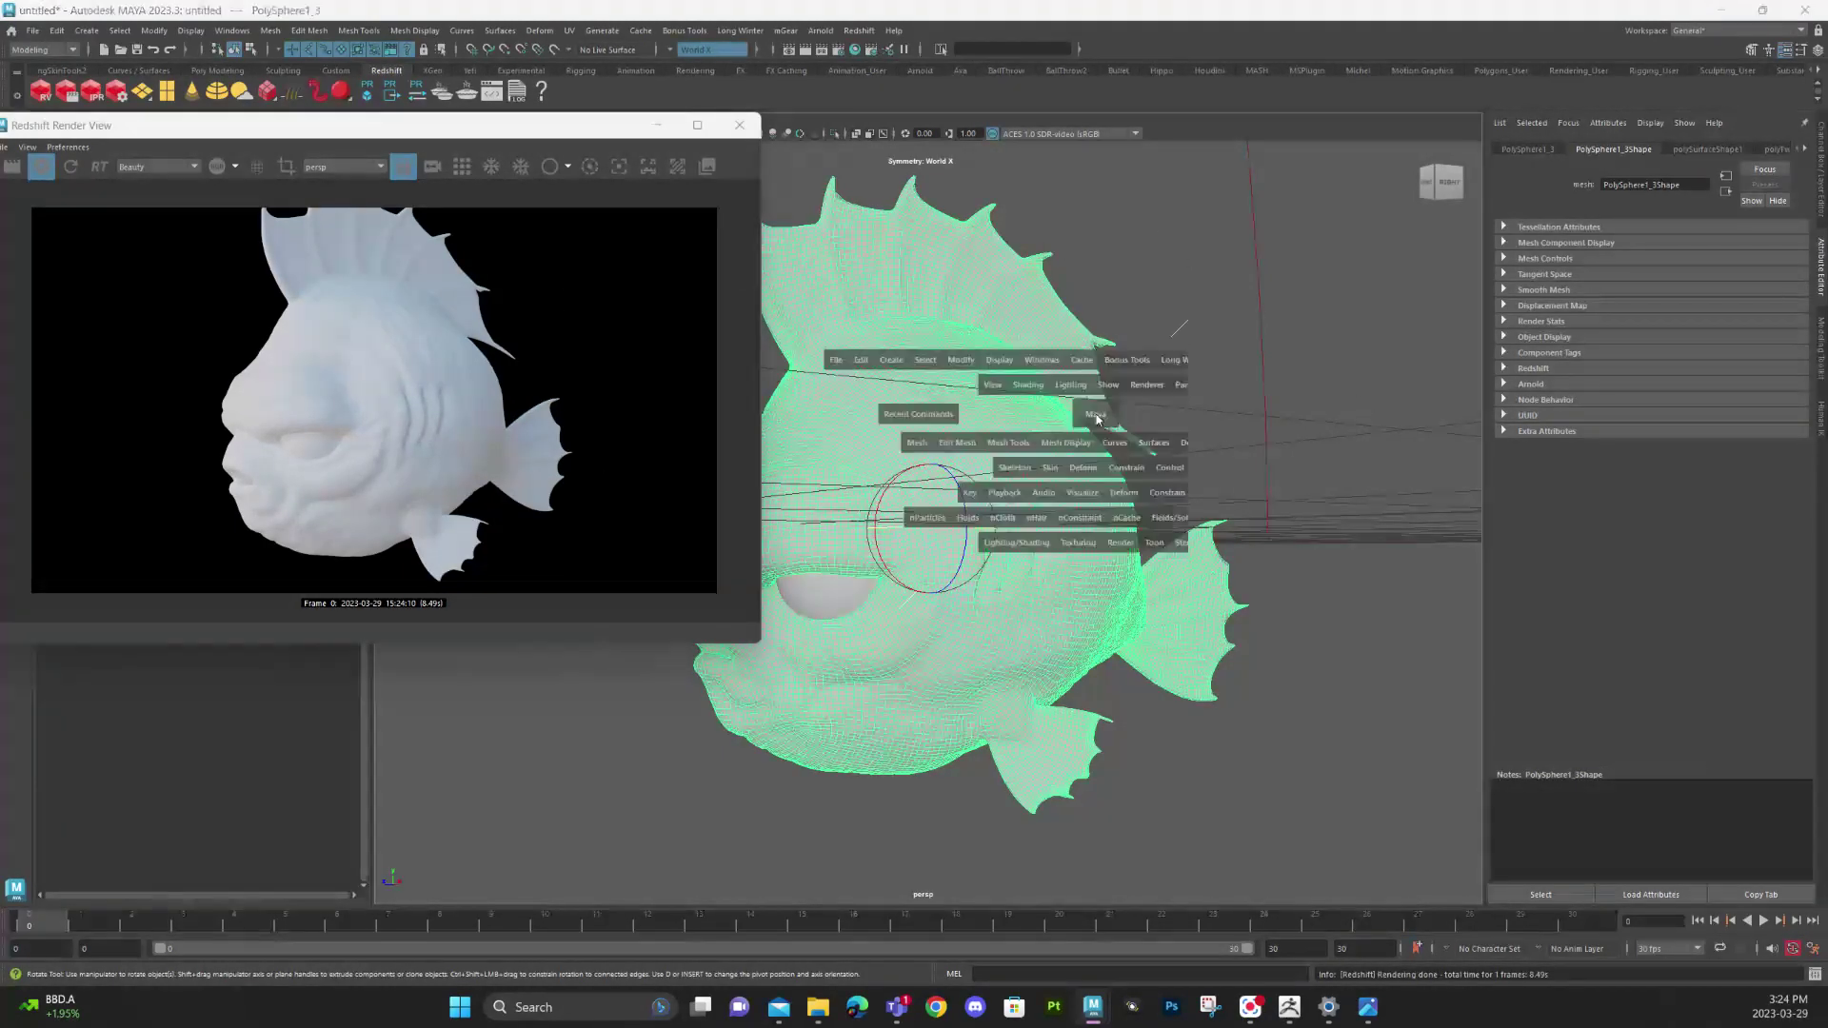
pyautogui.press('space')
pyautogui.press('space')
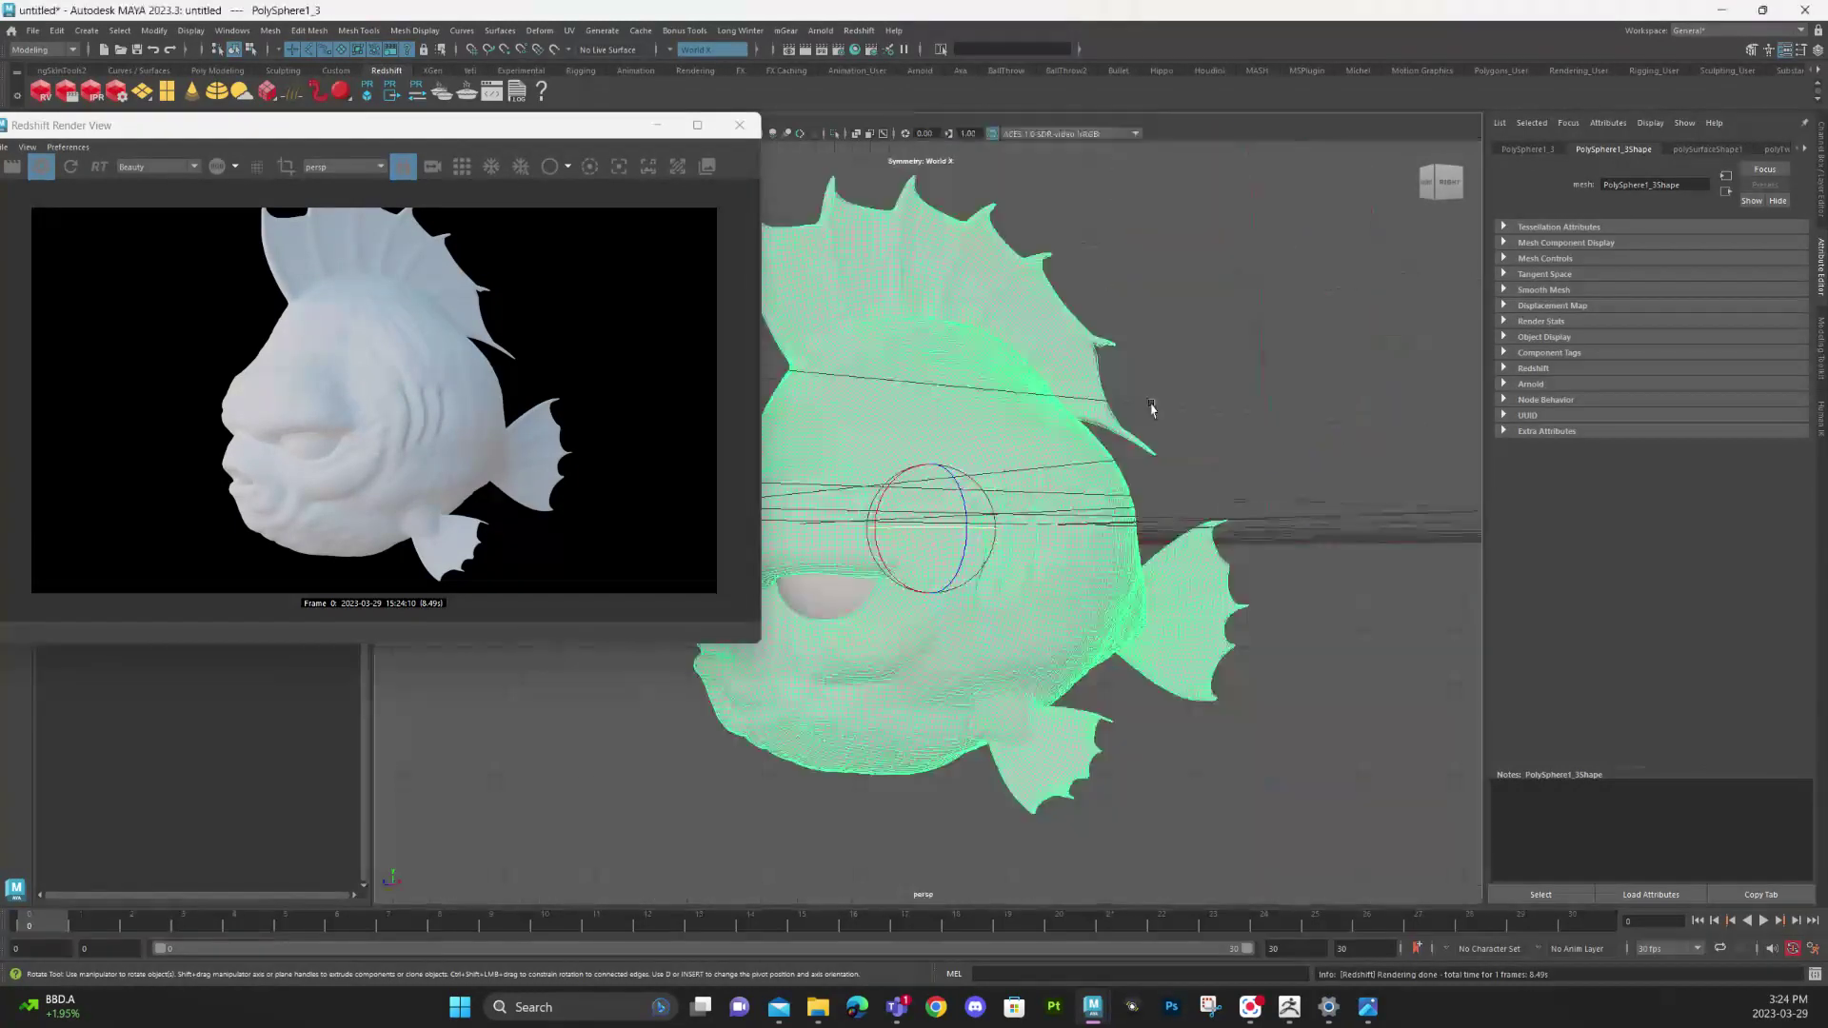
pyautogui.press('space')
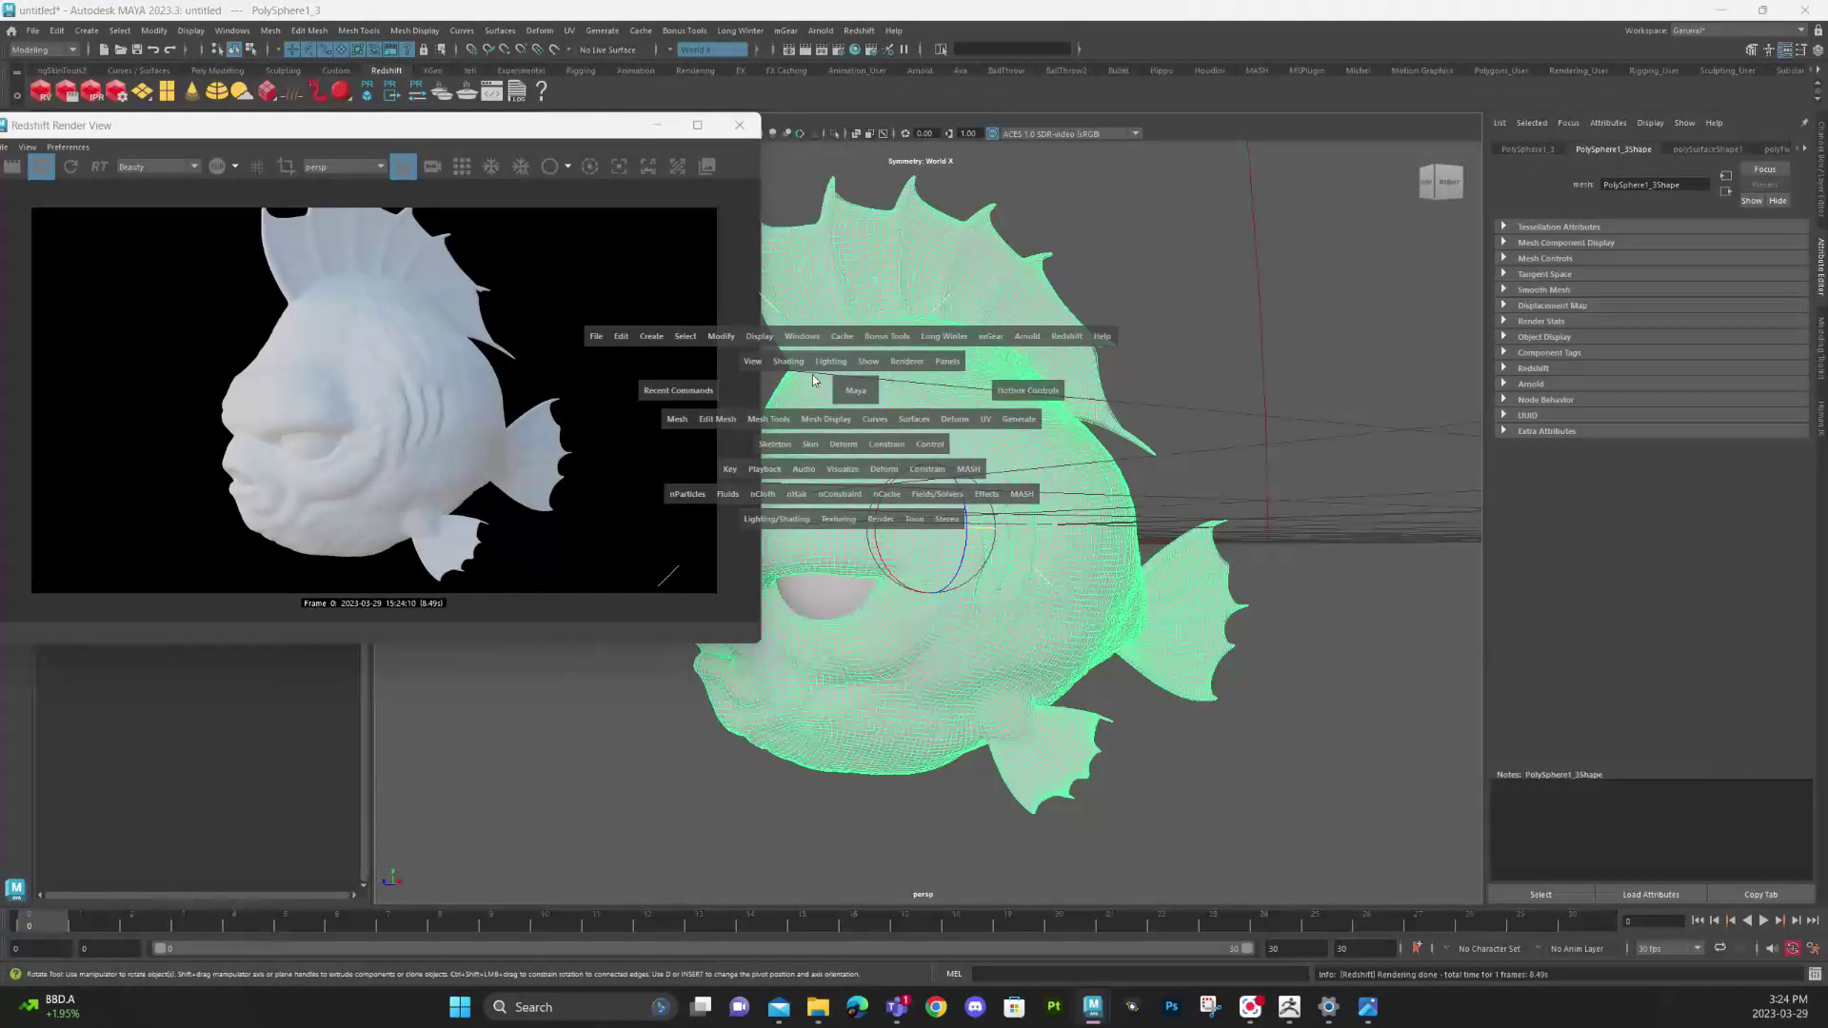
pyautogui.click(723, 341)
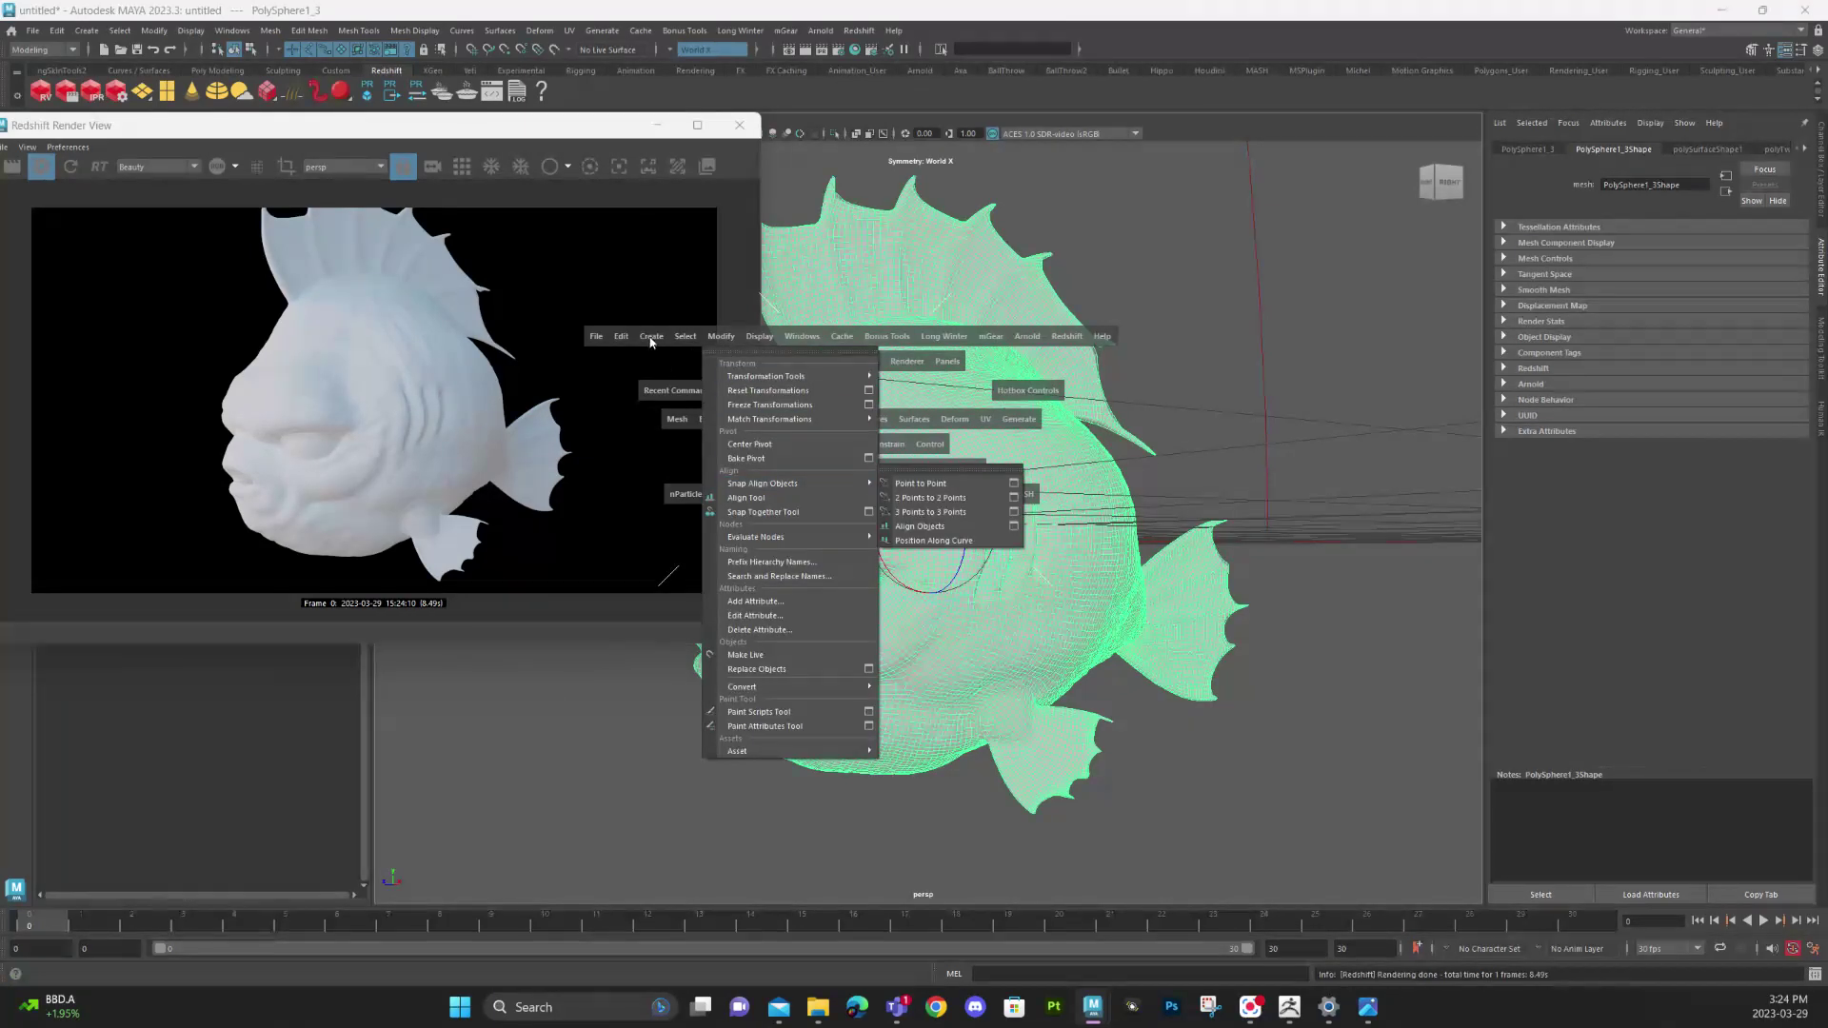
pyautogui.click(635, 317)
pyautogui.click(621, 336)
pyautogui.moveTo(724, 508)
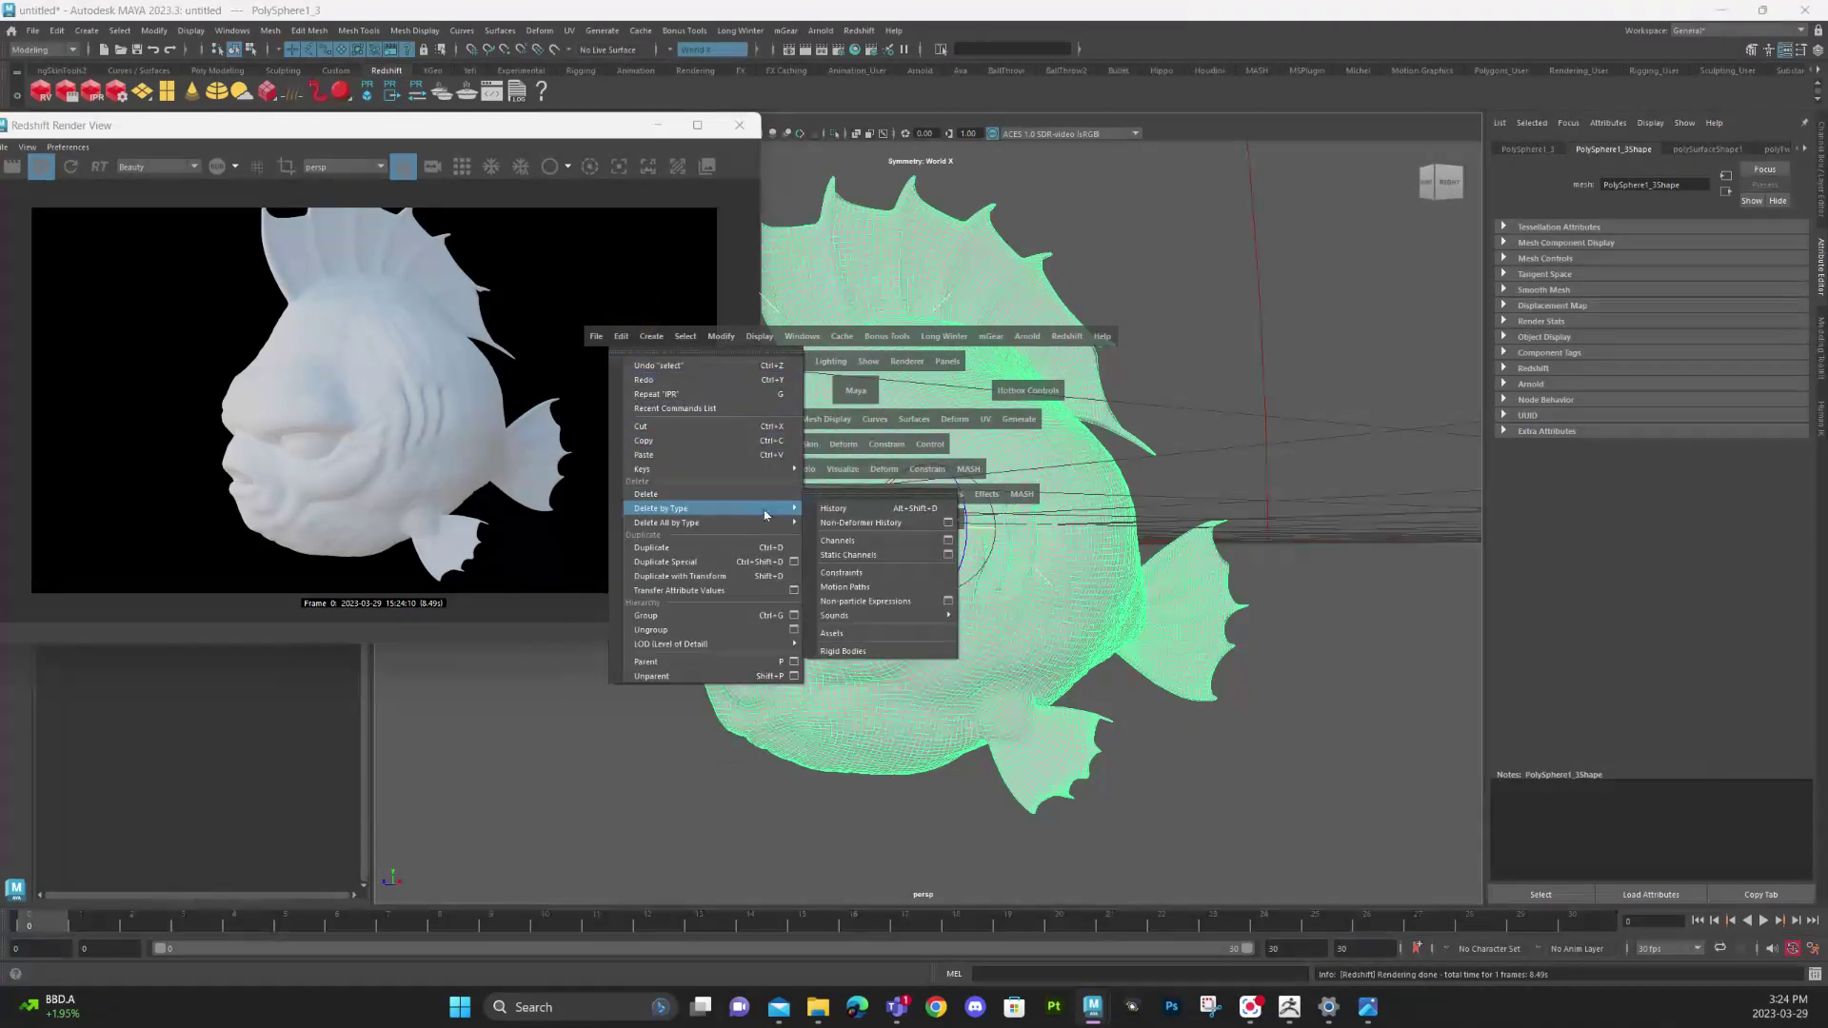
pyautogui.click(883, 513)
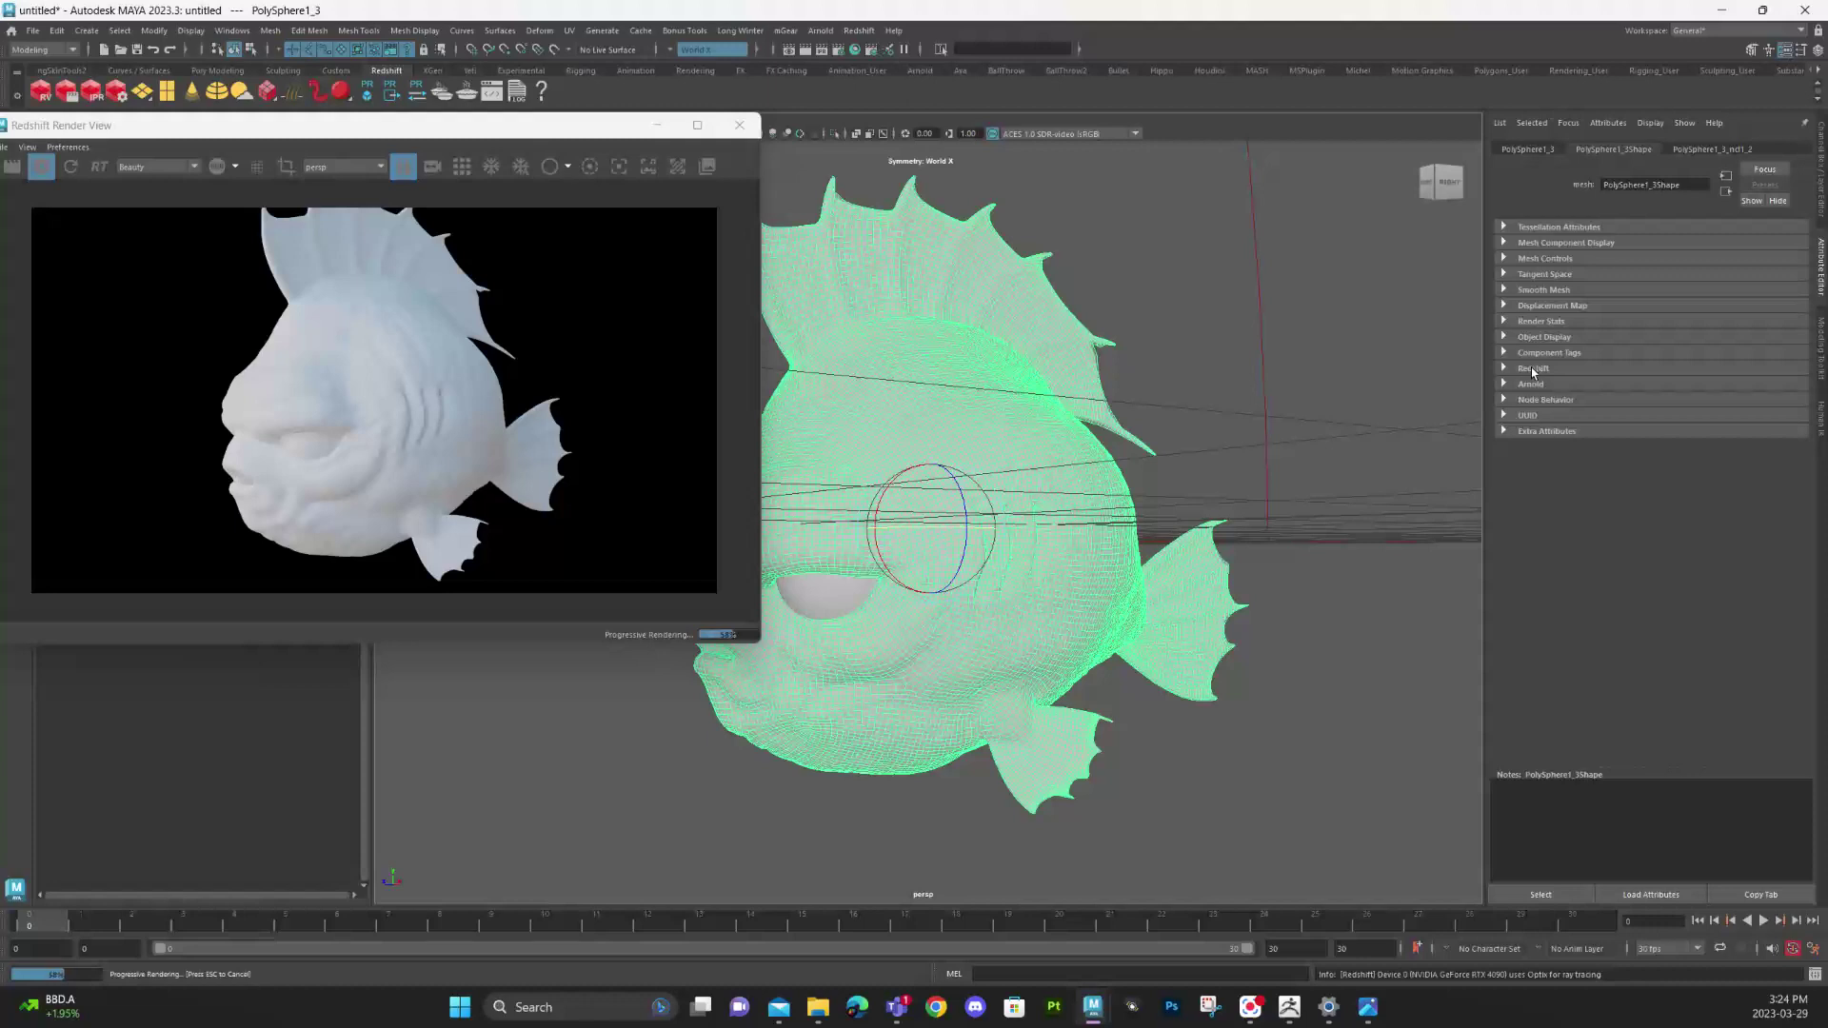
# Step: Enable Redshift tessellation and displacement on the fish body's shape
pyautogui.click(1533, 369)
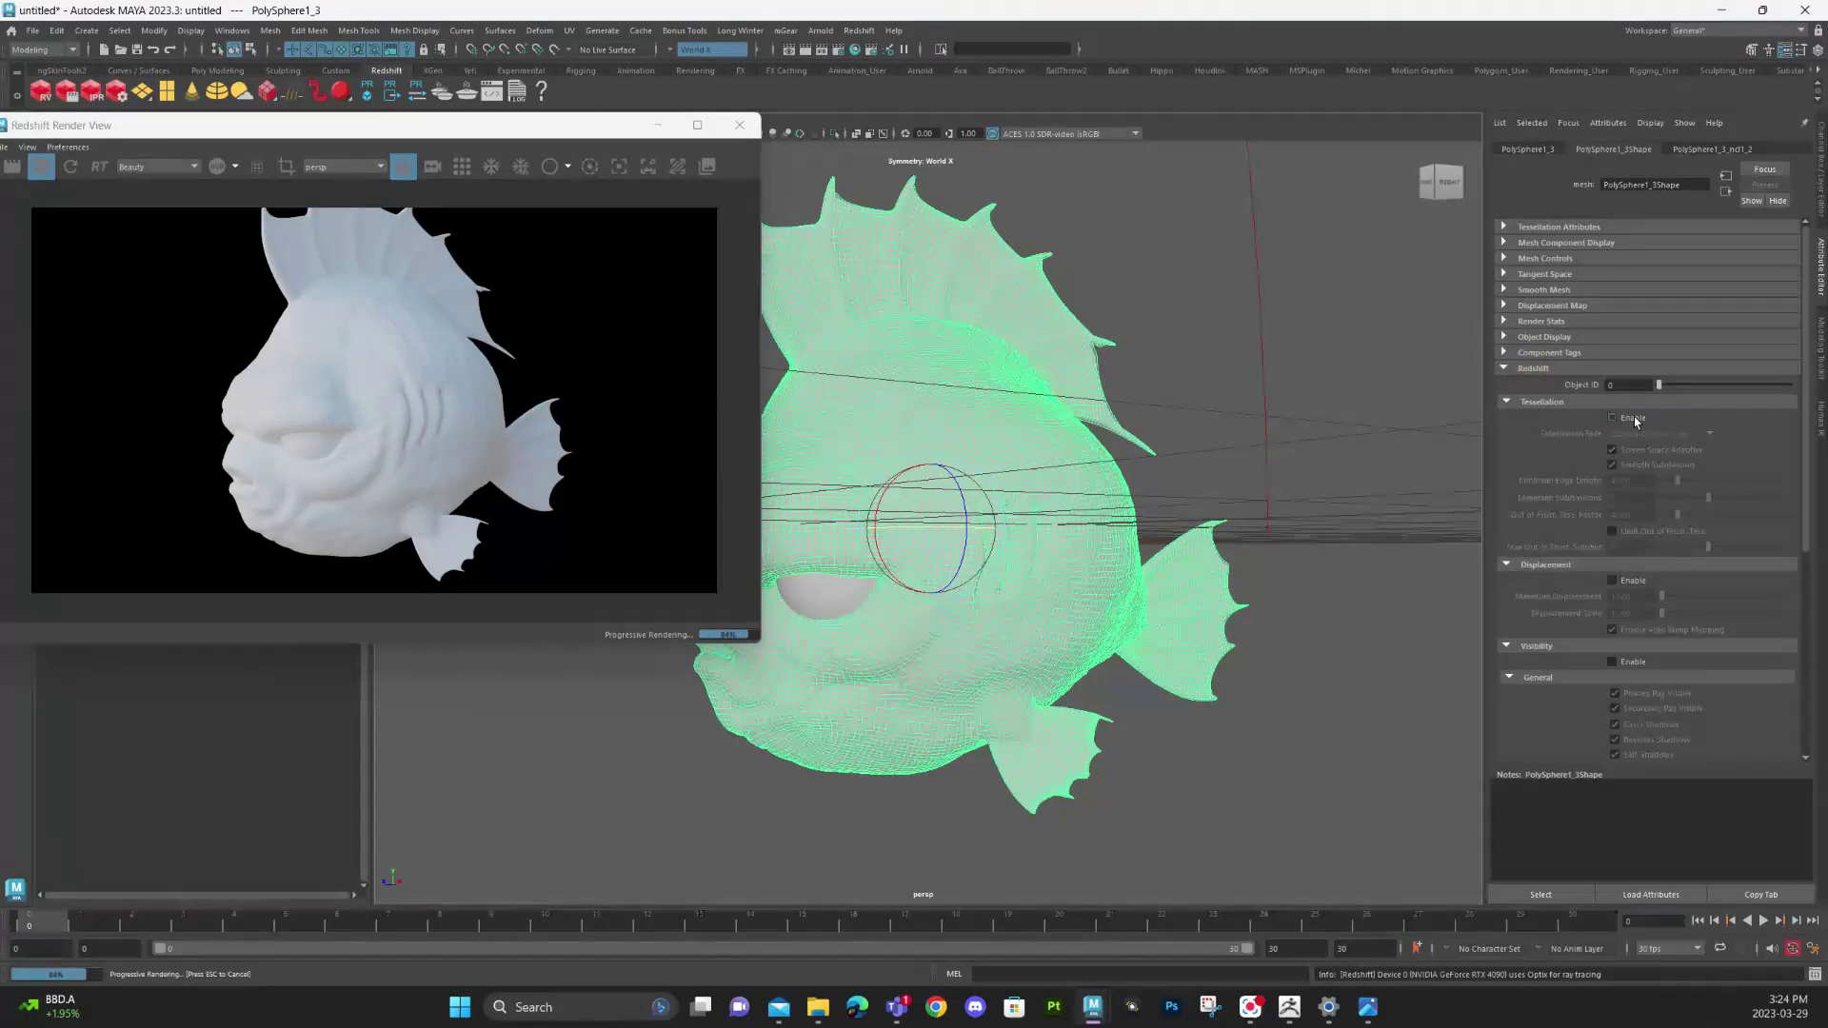
pyautogui.click(1635, 420)
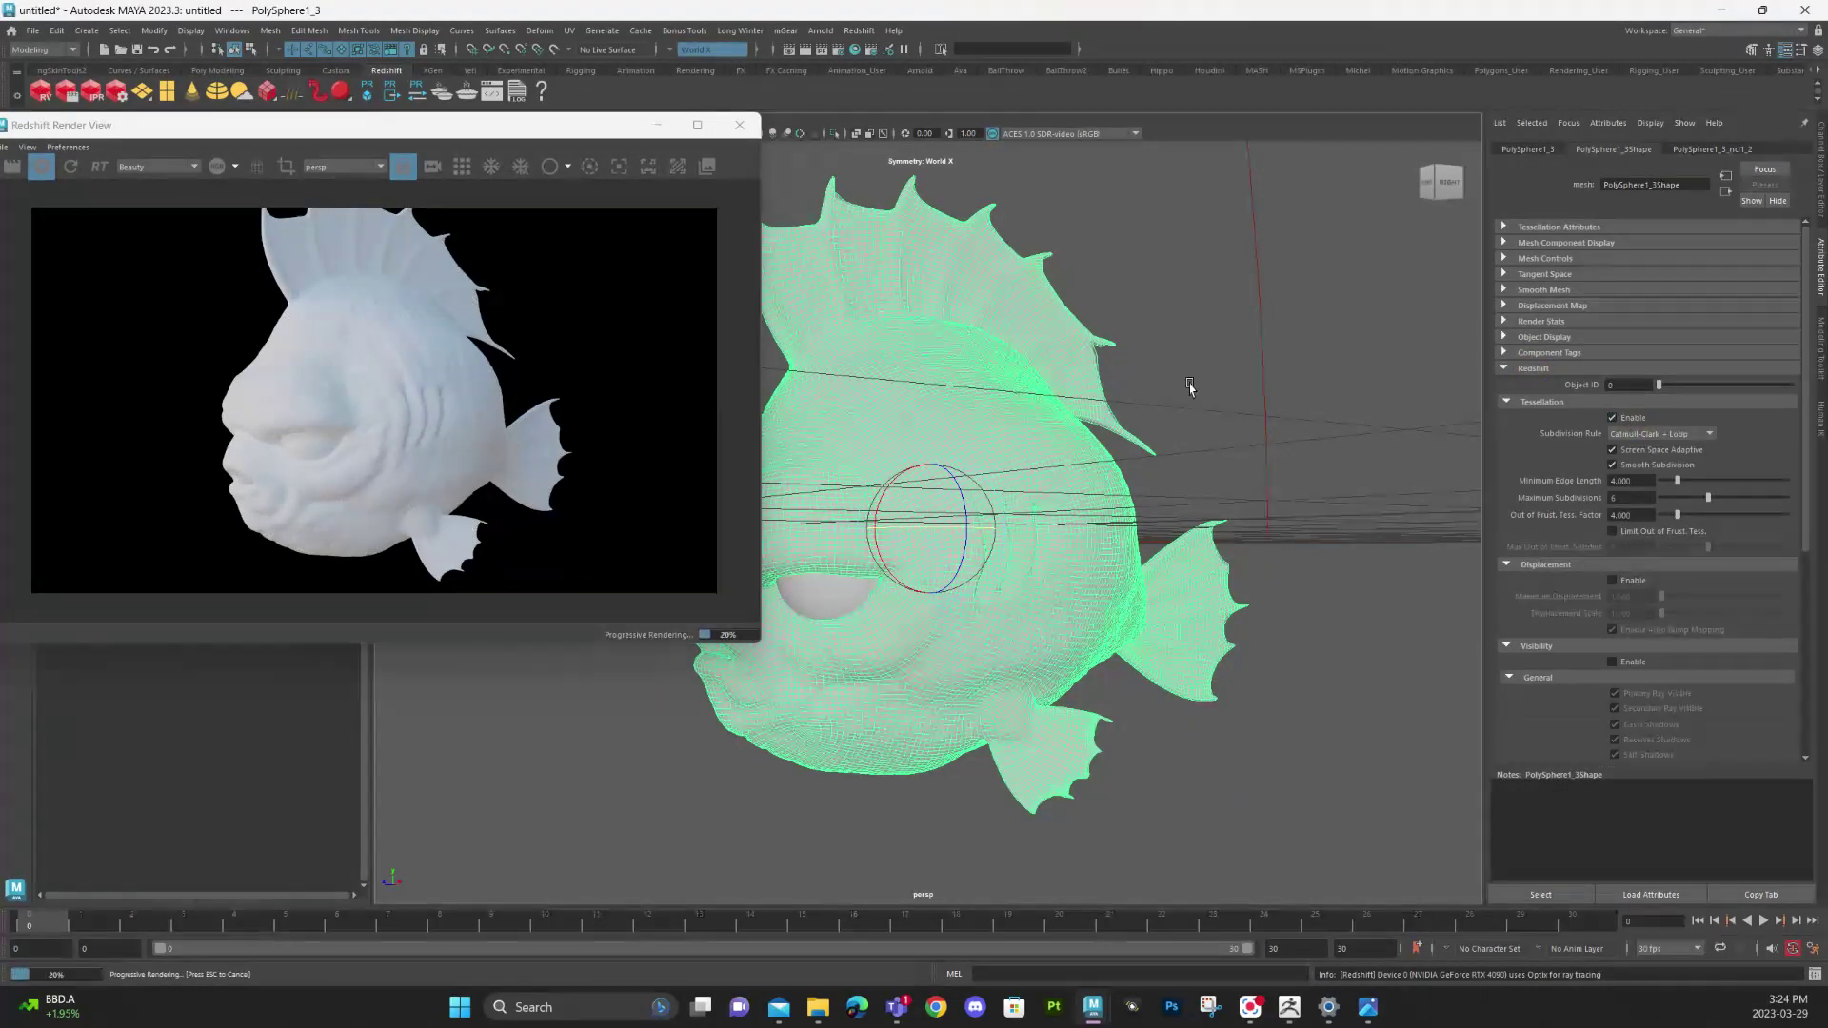
pyautogui.click(1614, 580)
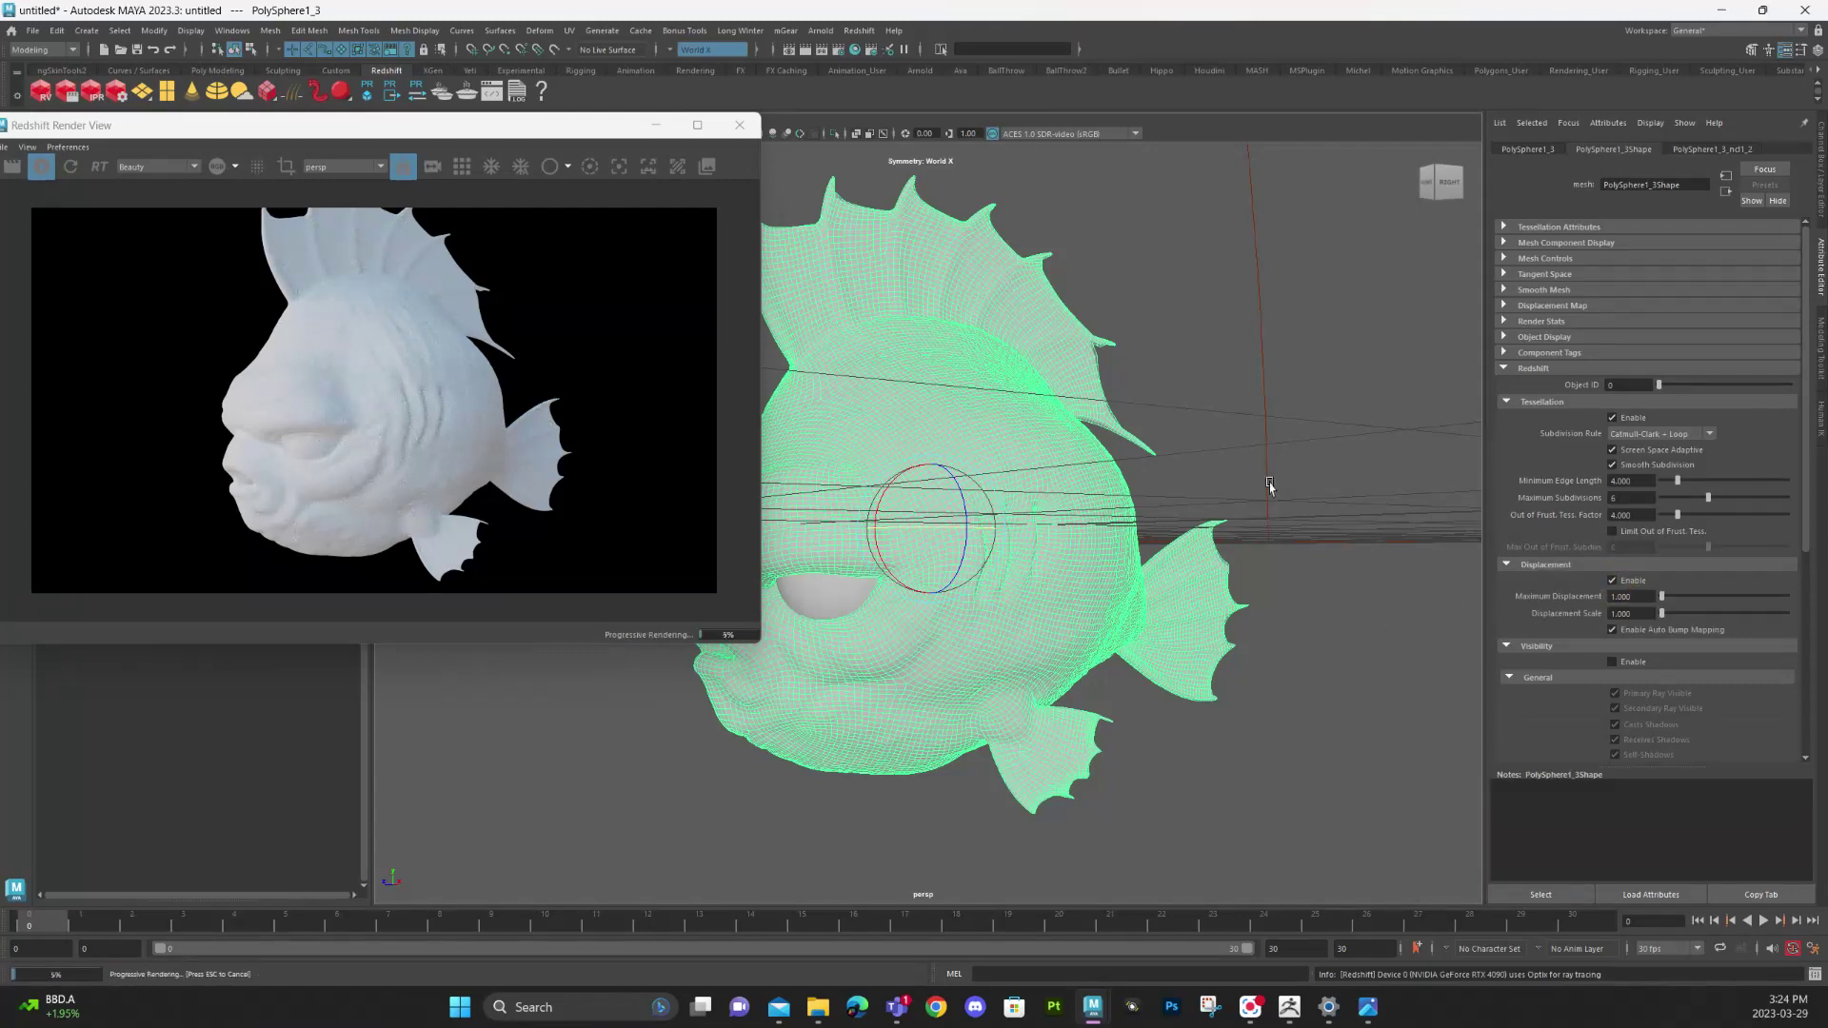
# Step: Assign a new Redshift Material to the fish body mesh
pyautogui.moveTo(986, 324); pyautogui.dragTo(1001, 689, button='right')
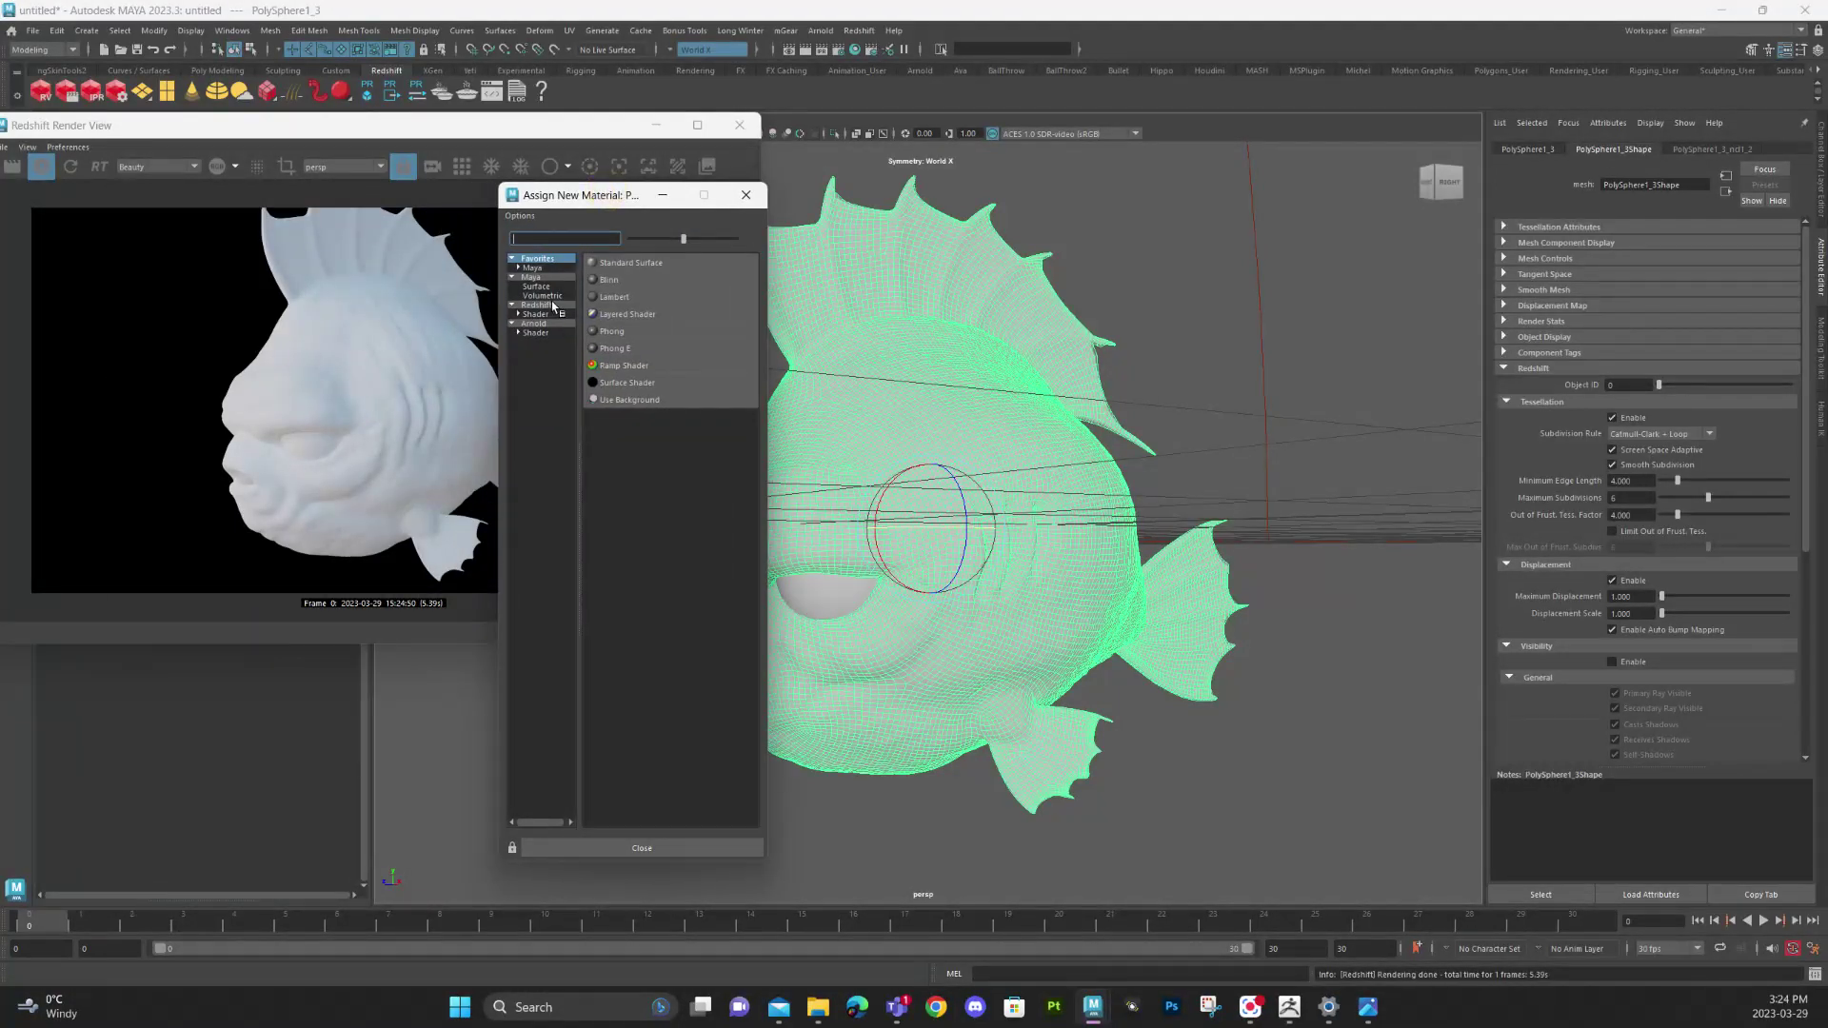
pyautogui.click(552, 303)
pyautogui.click(668, 335)
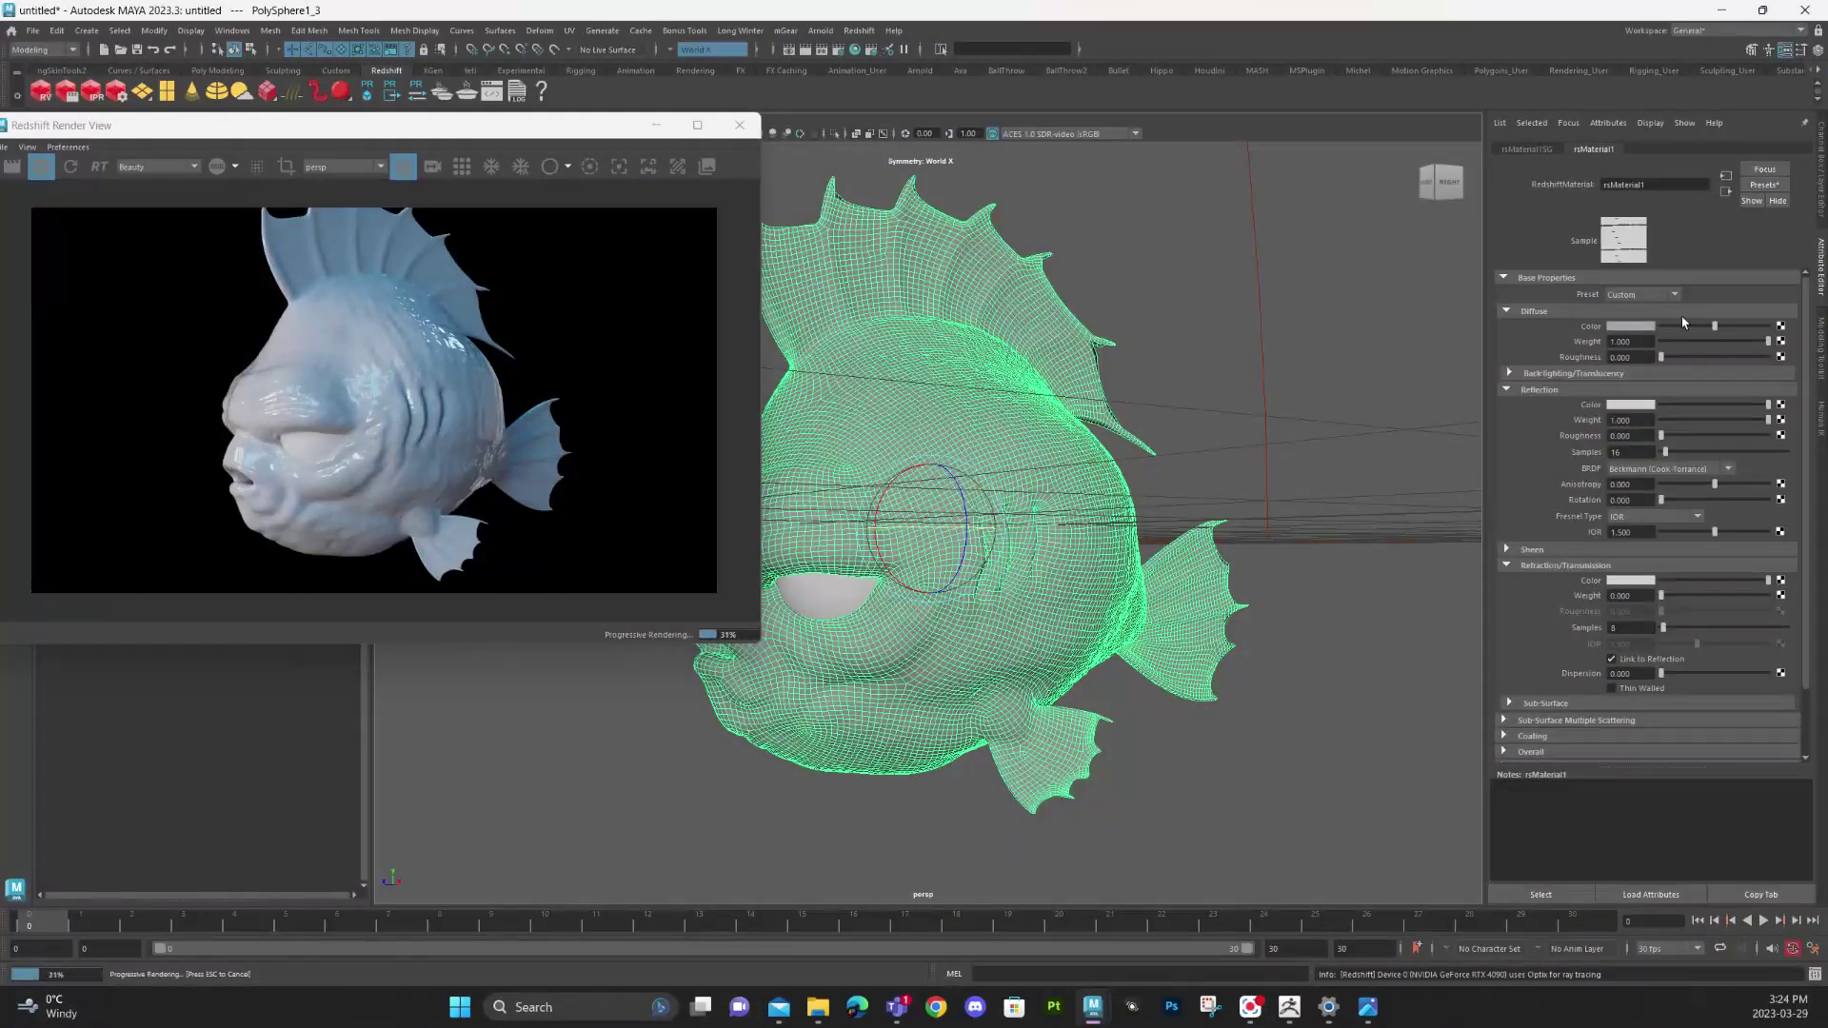
# Step: Connect a Redshift displacement node with a file texture as its map to the Displacement Shader of the material's shading group
pyautogui.click(1726, 192)
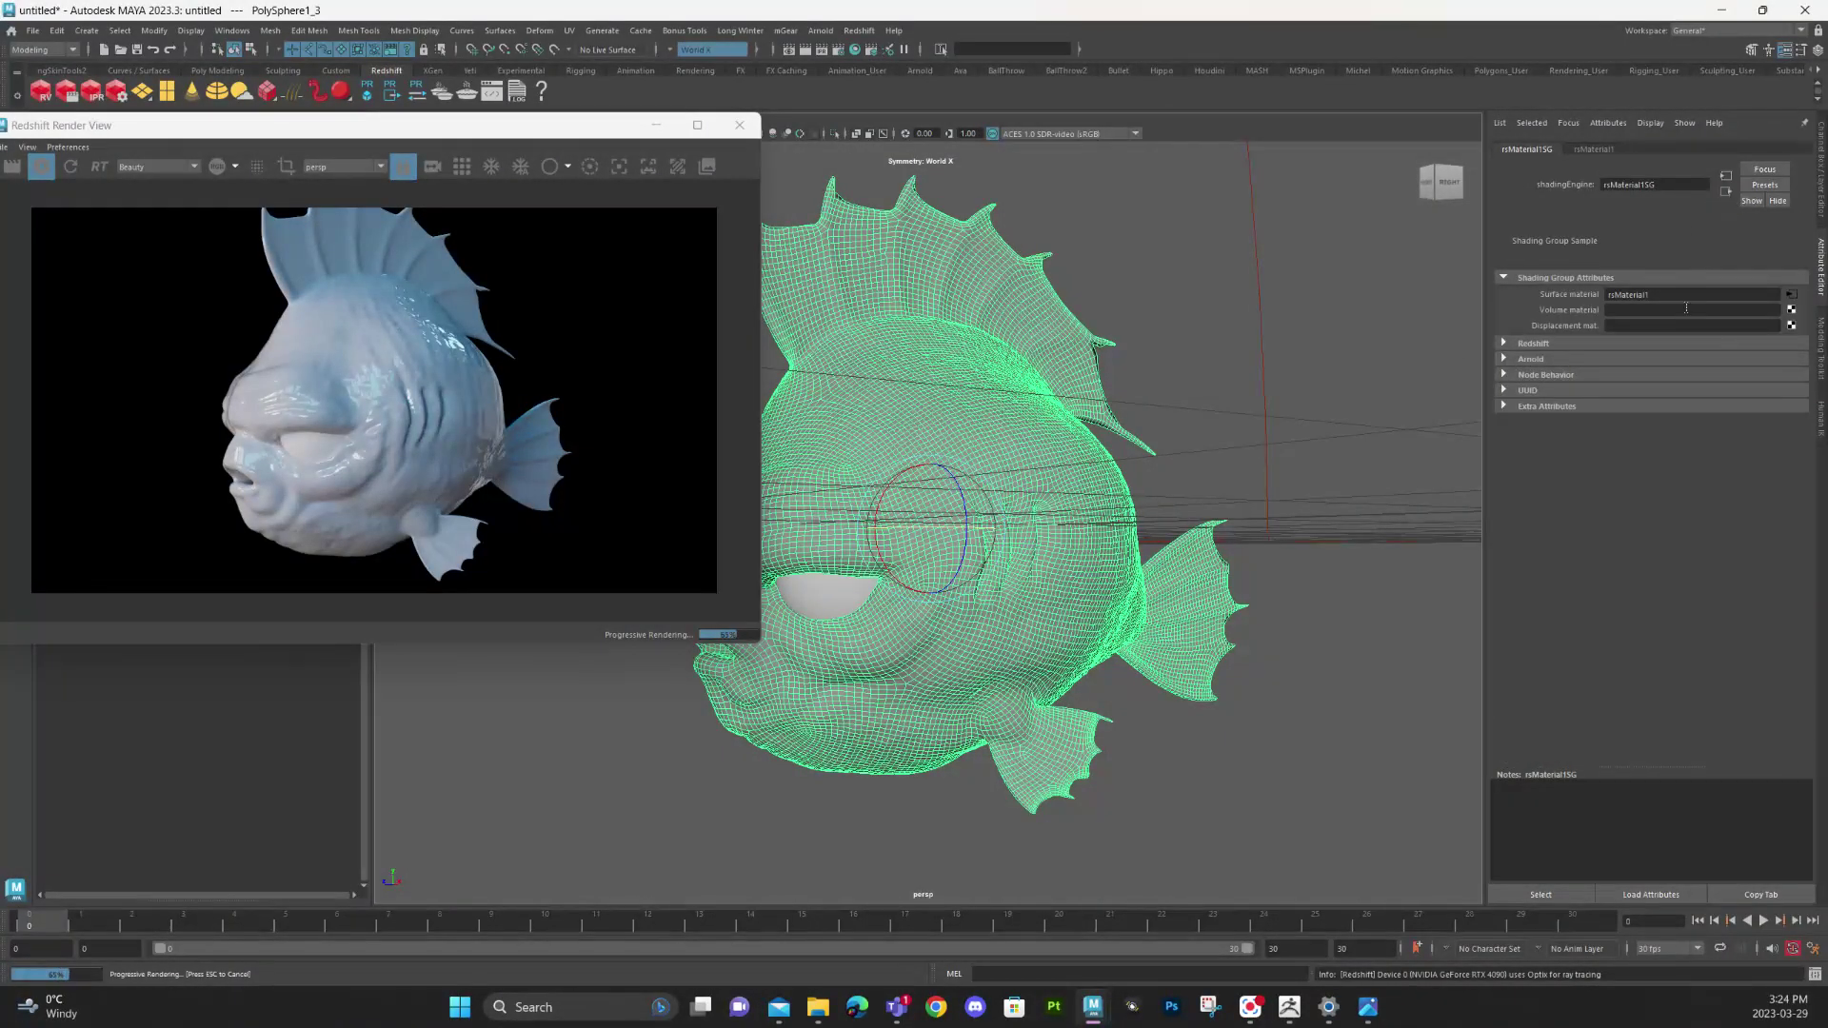
pyautogui.click(1521, 345)
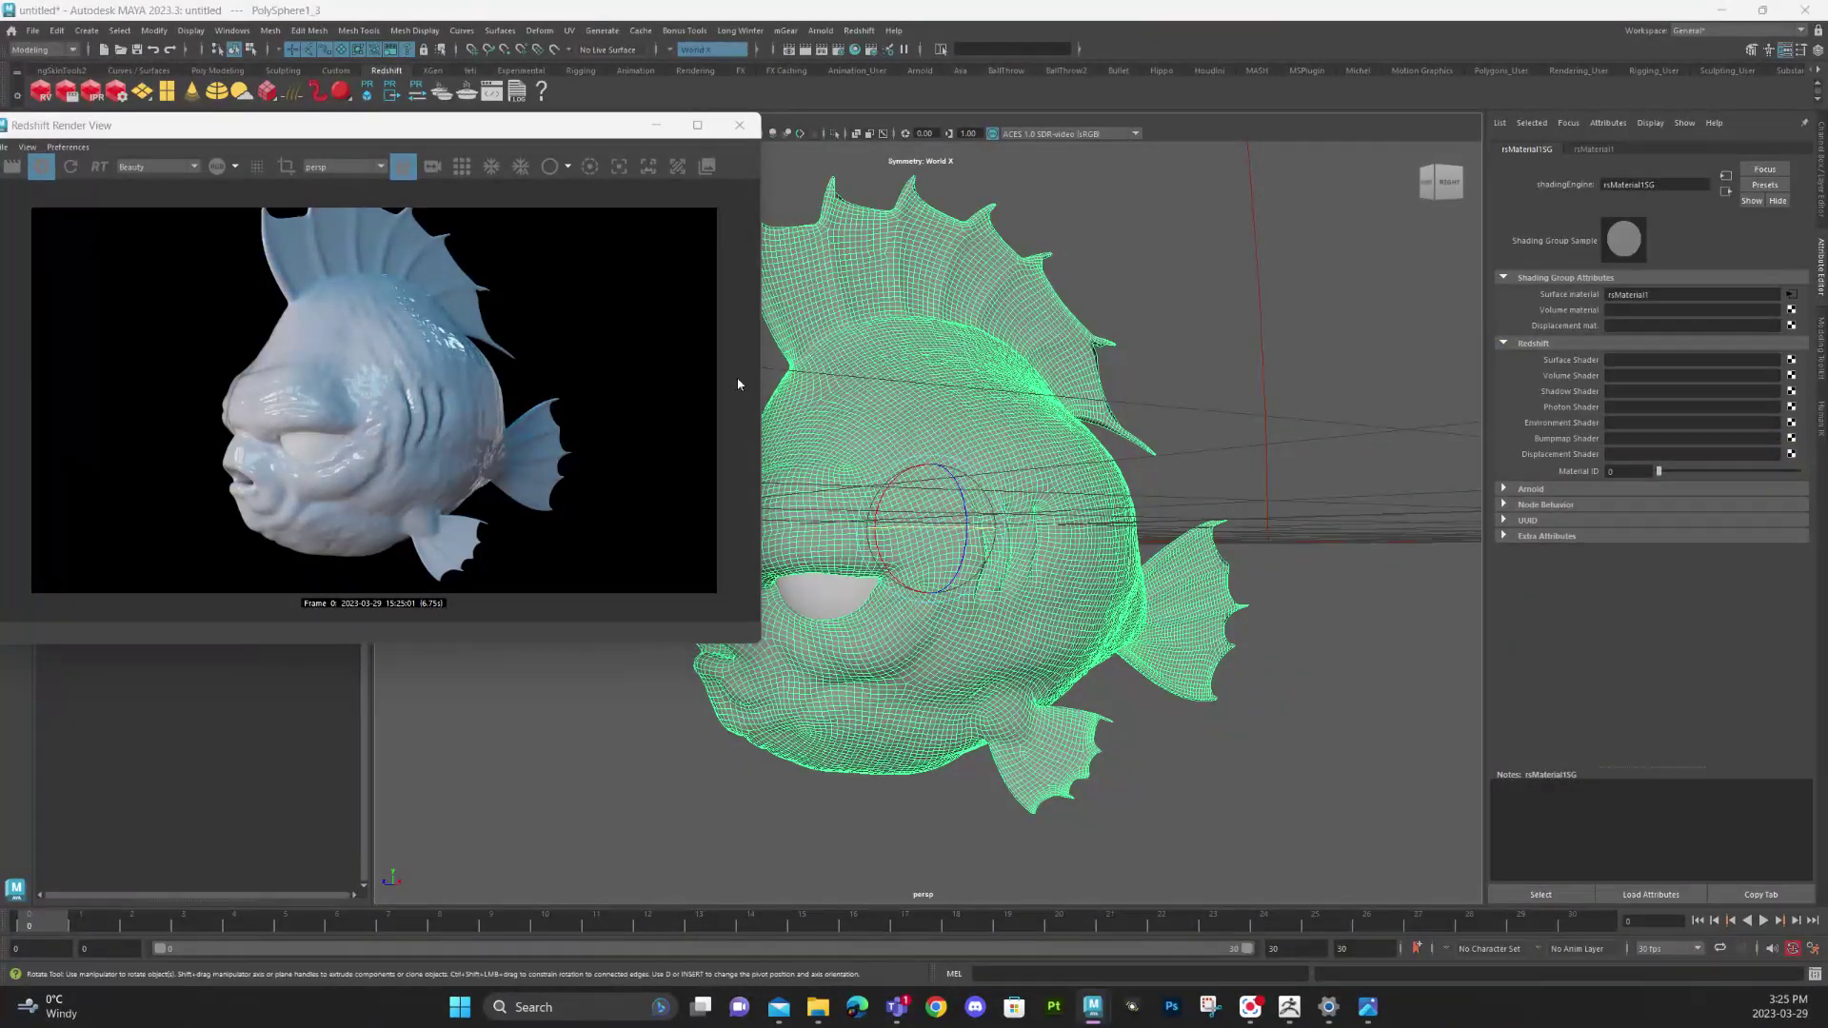
pyautogui.moveTo(11, 380); pyautogui.dragTo(493, 223)
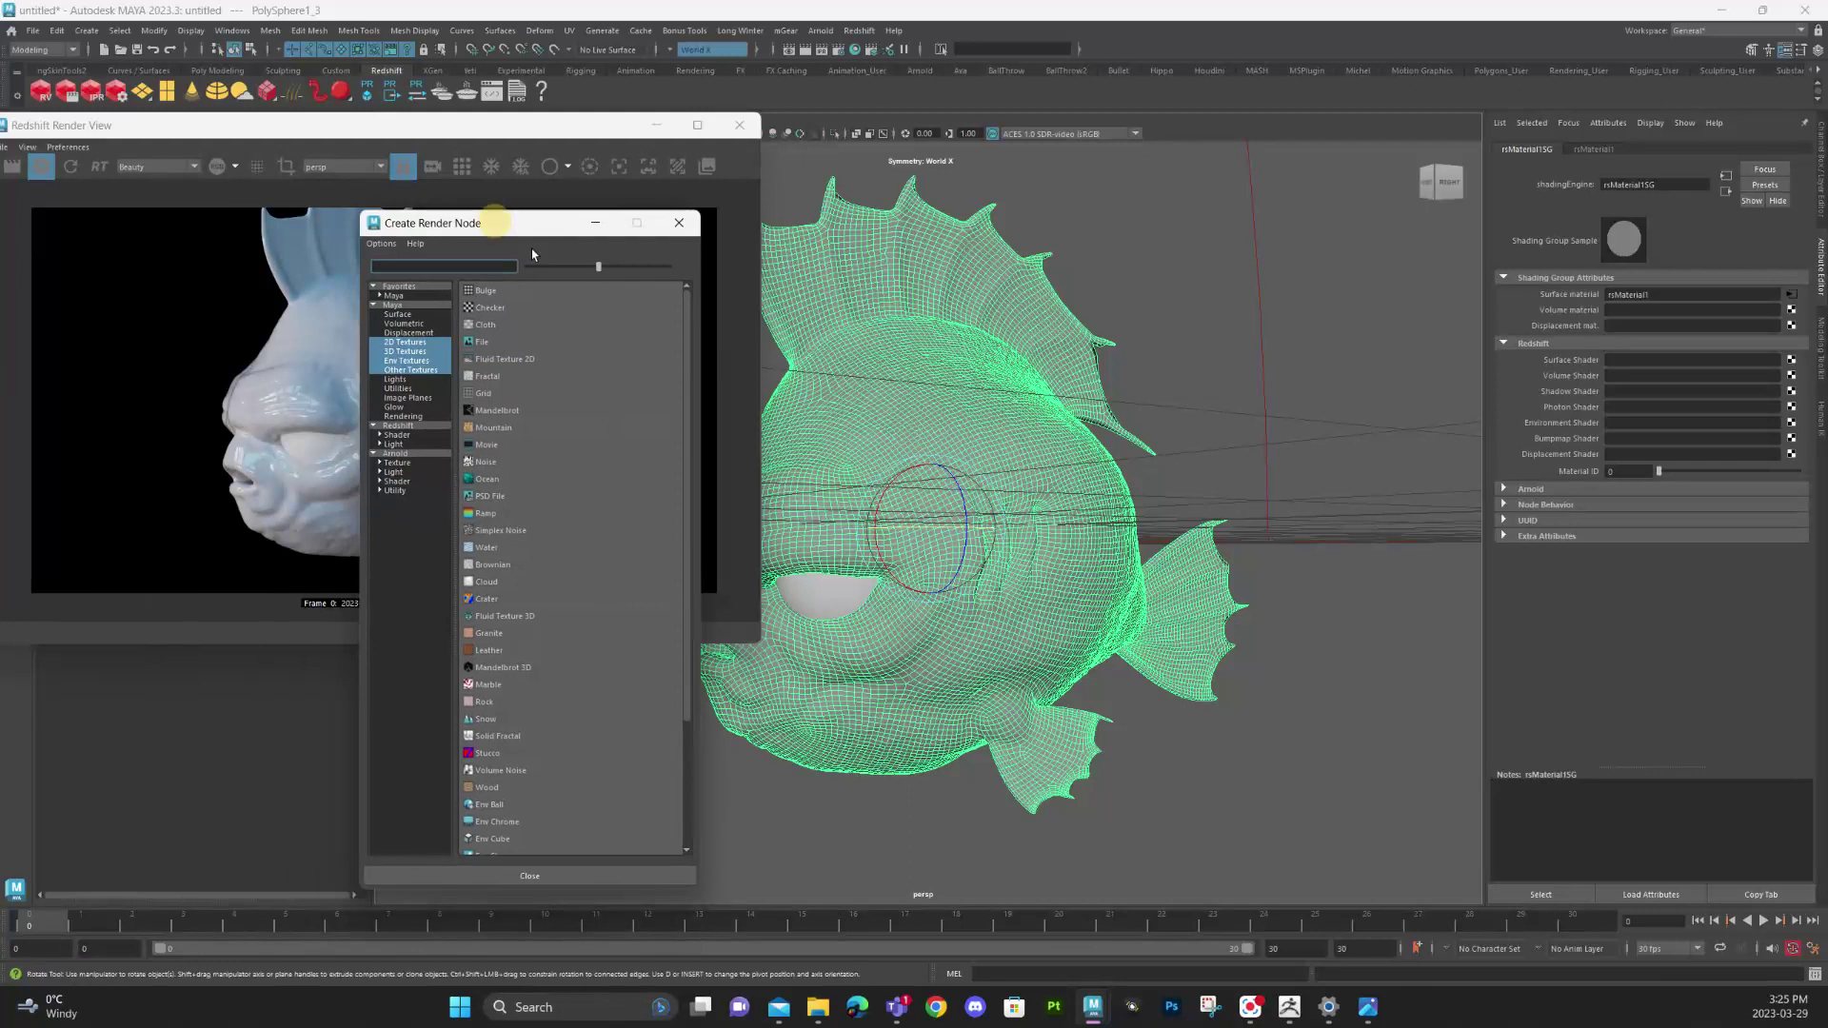
pyautogui.click(503, 345)
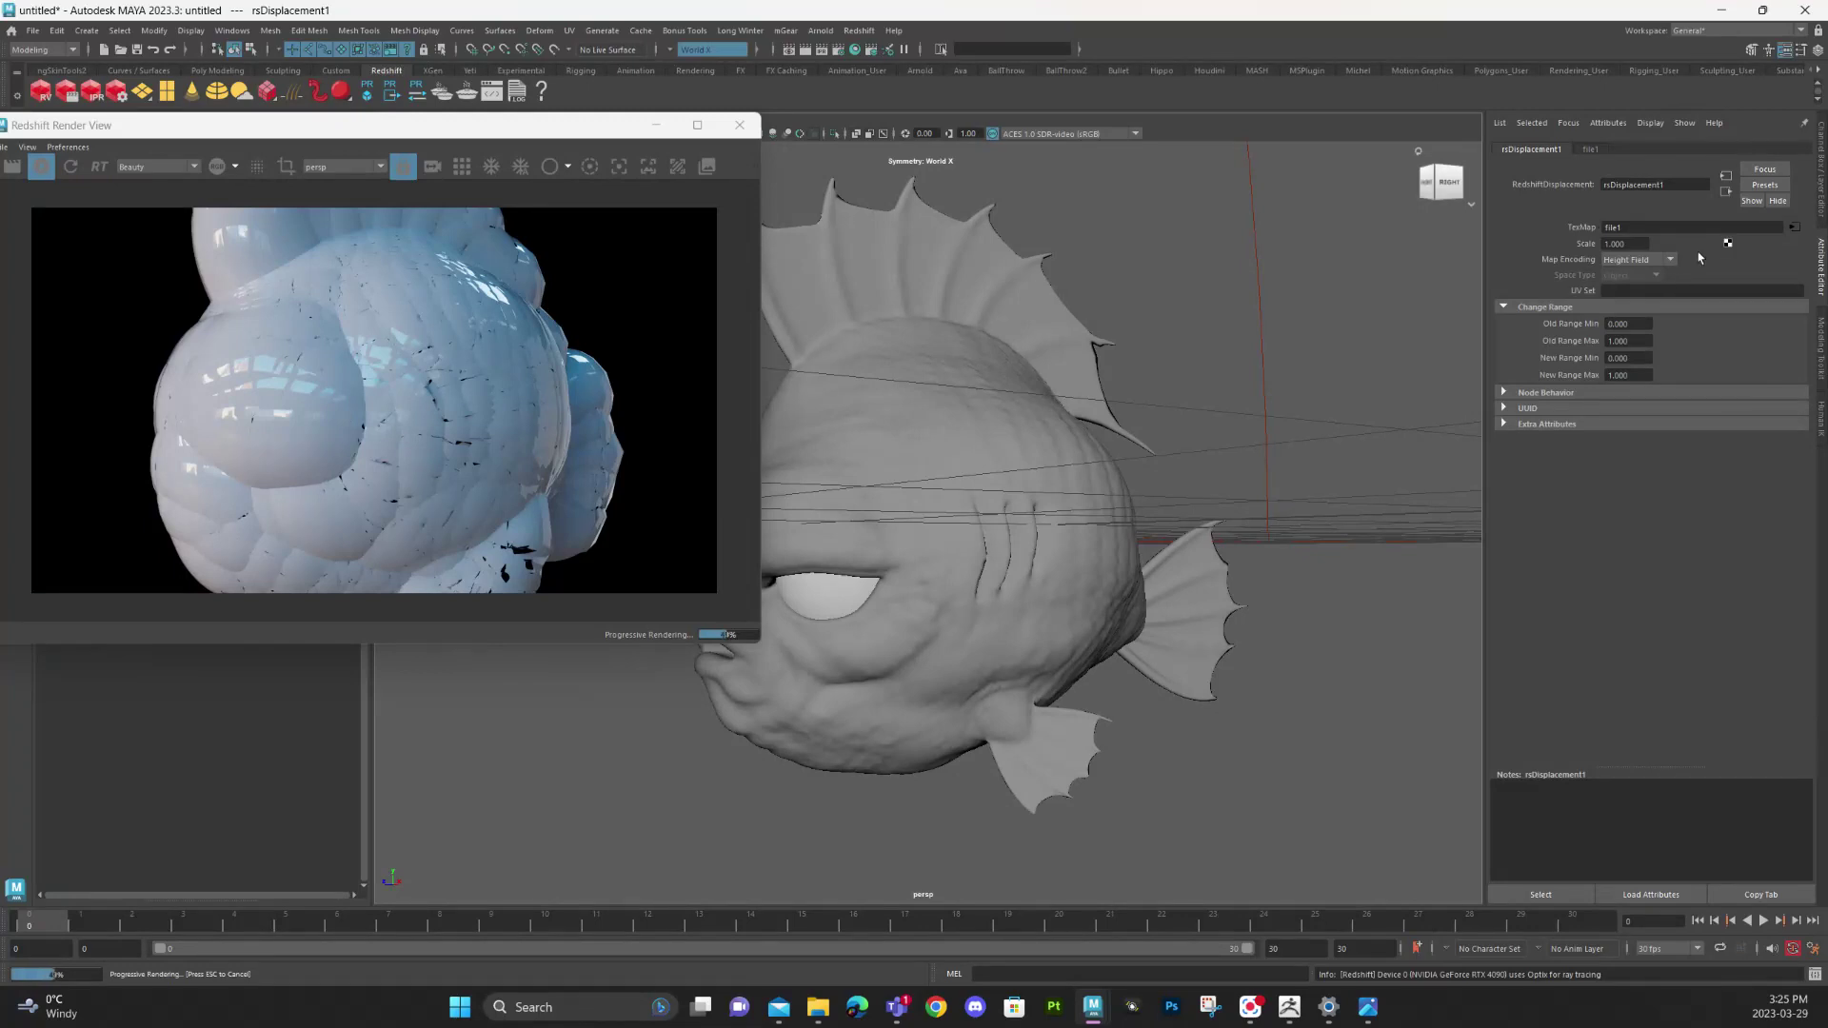
pyautogui.click(1795, 227)
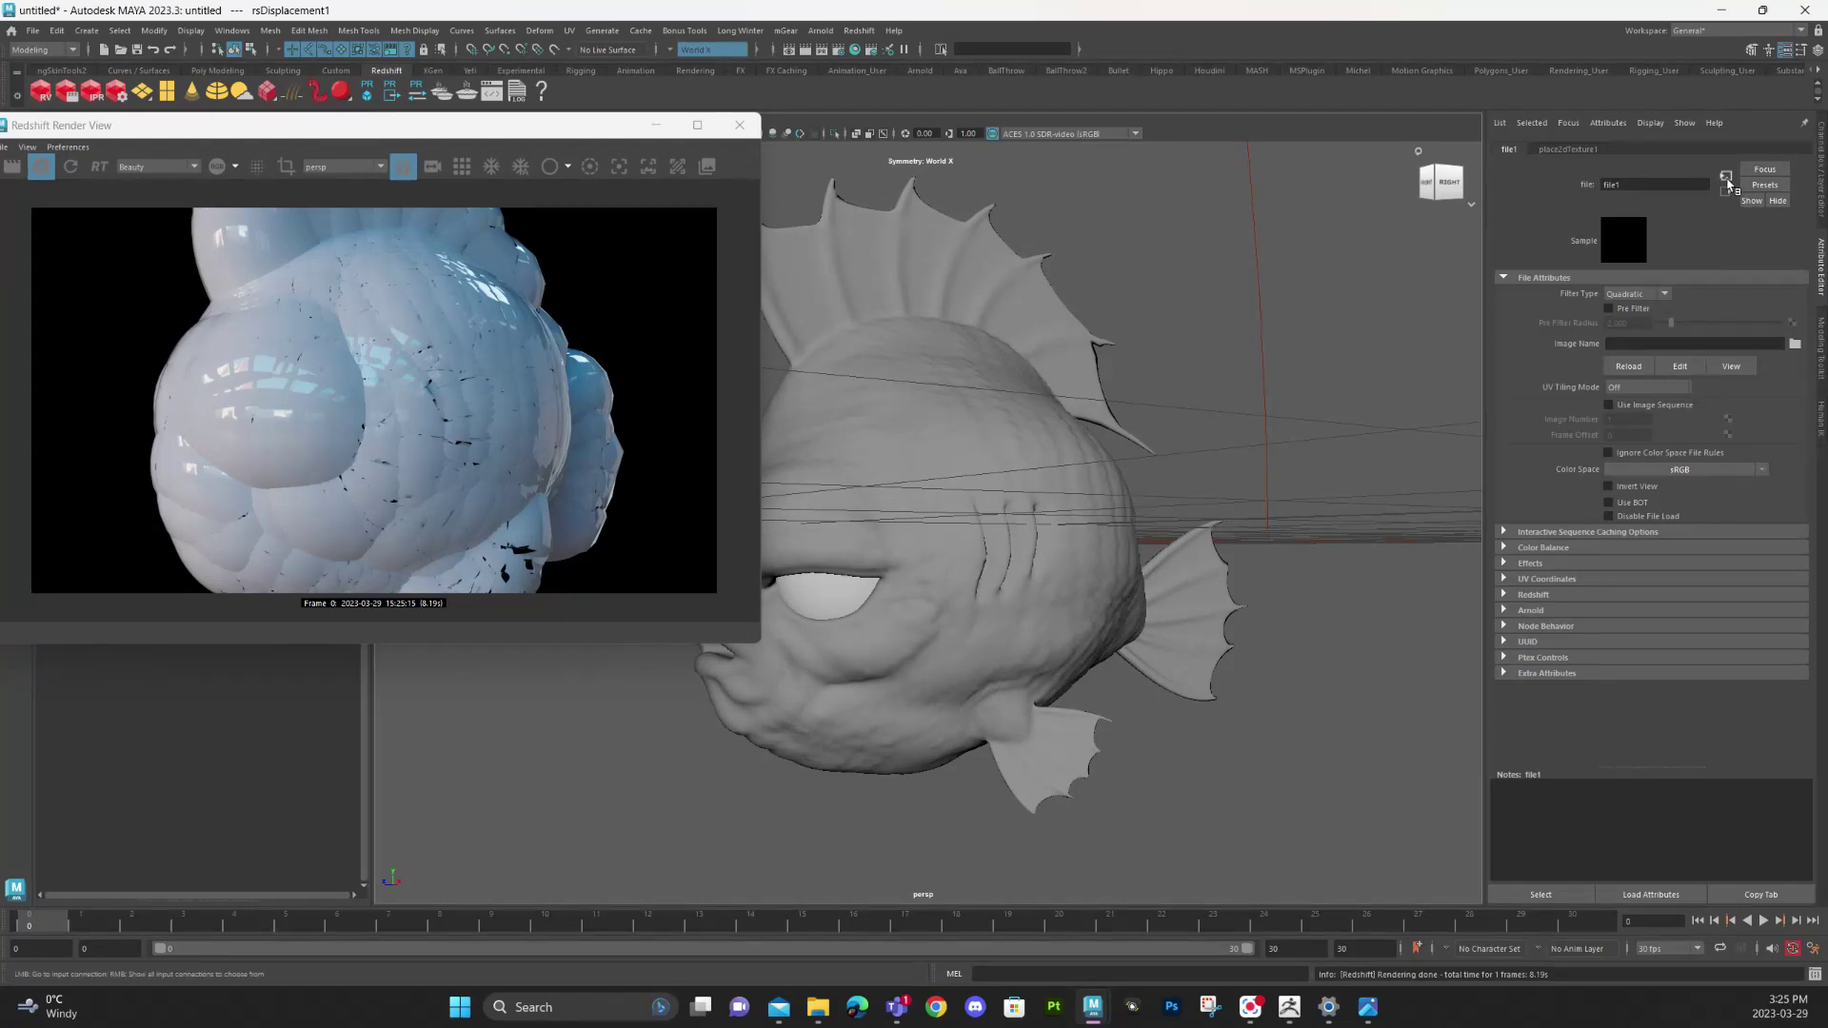
pyautogui.click(1726, 190)
pyautogui.click(1728, 193)
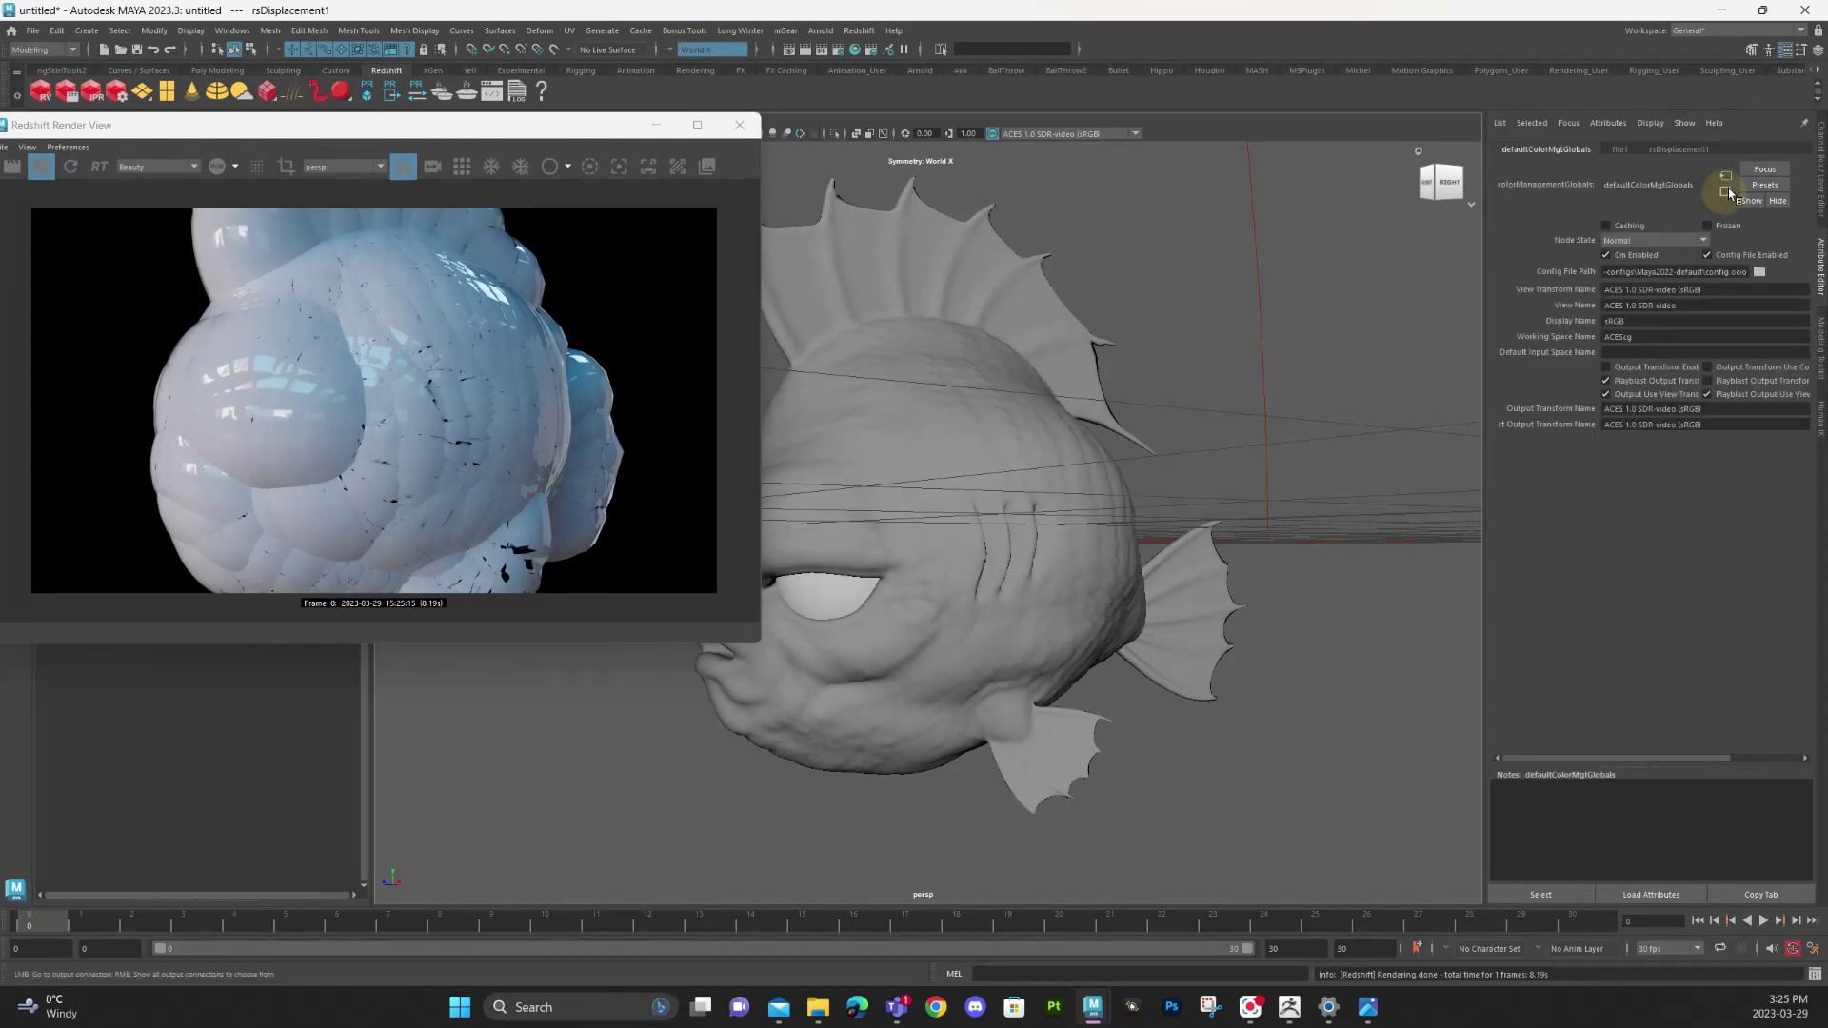
# Step: Set both Old Range Min and New Range Min to -1 on the fish material's Redshift displacement node
pyautogui.click(1137, 359)
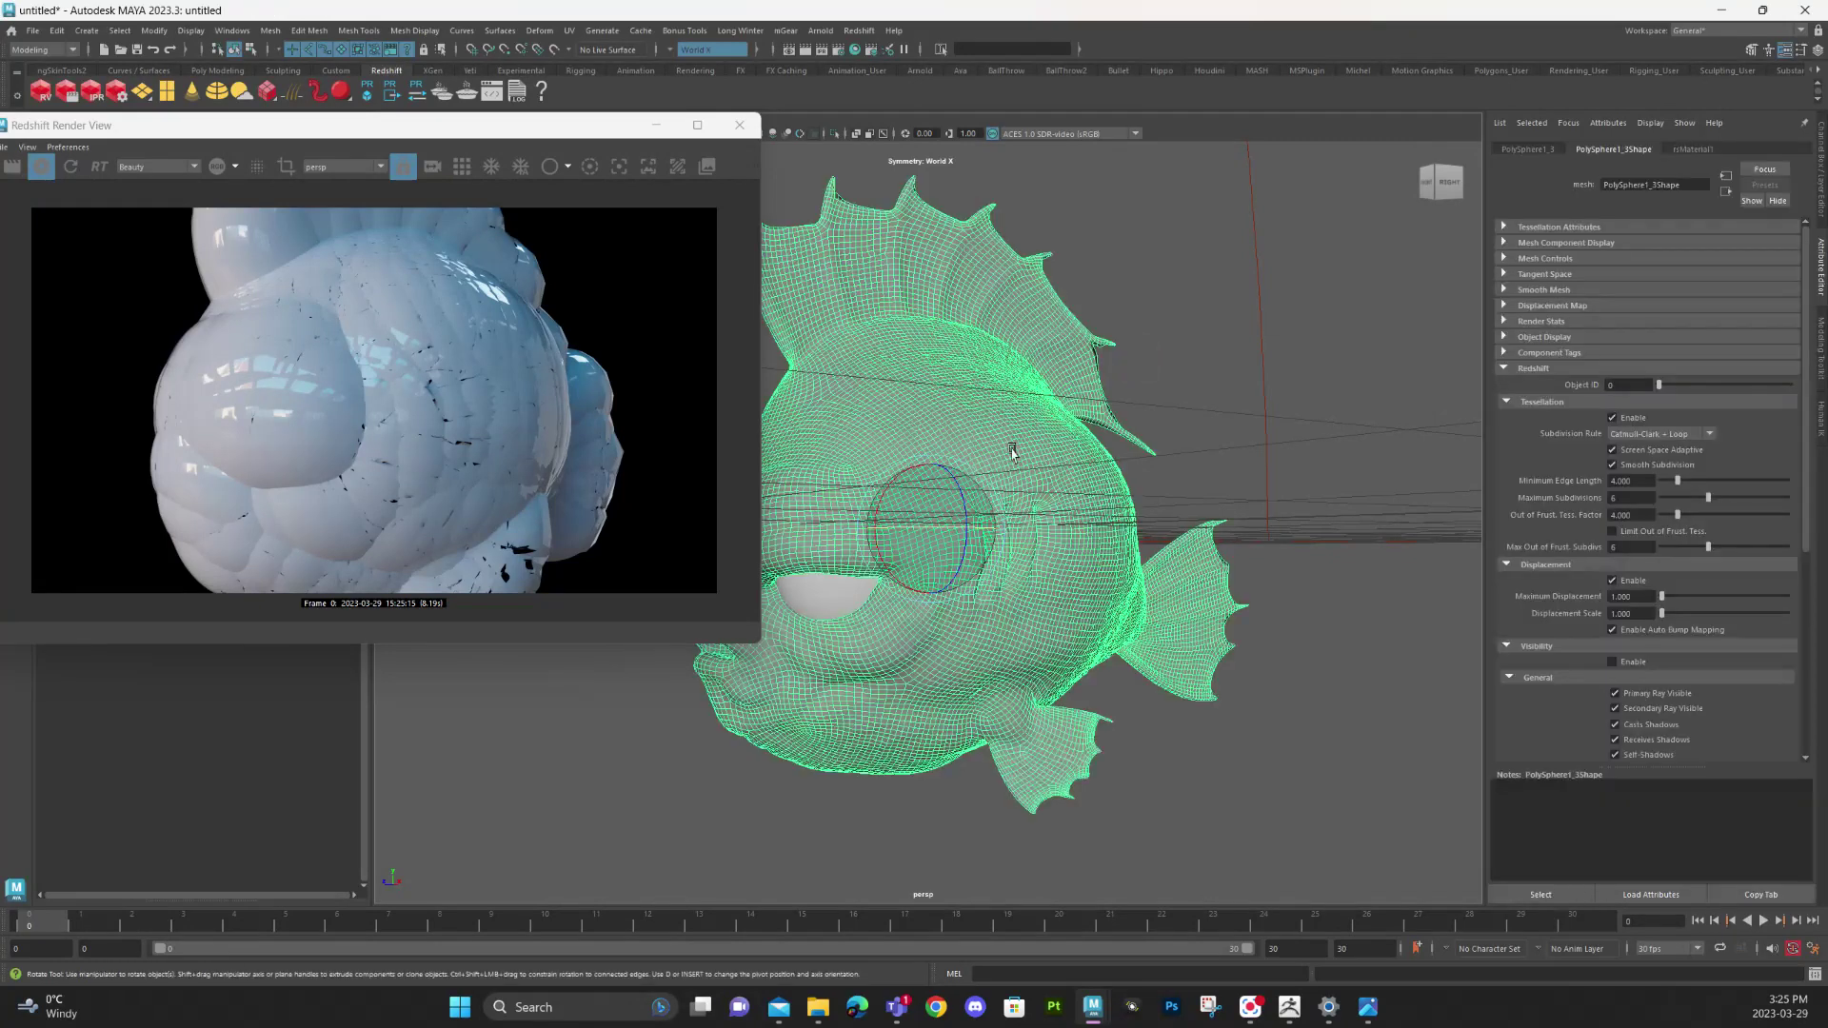
pyautogui.click(1703, 150)
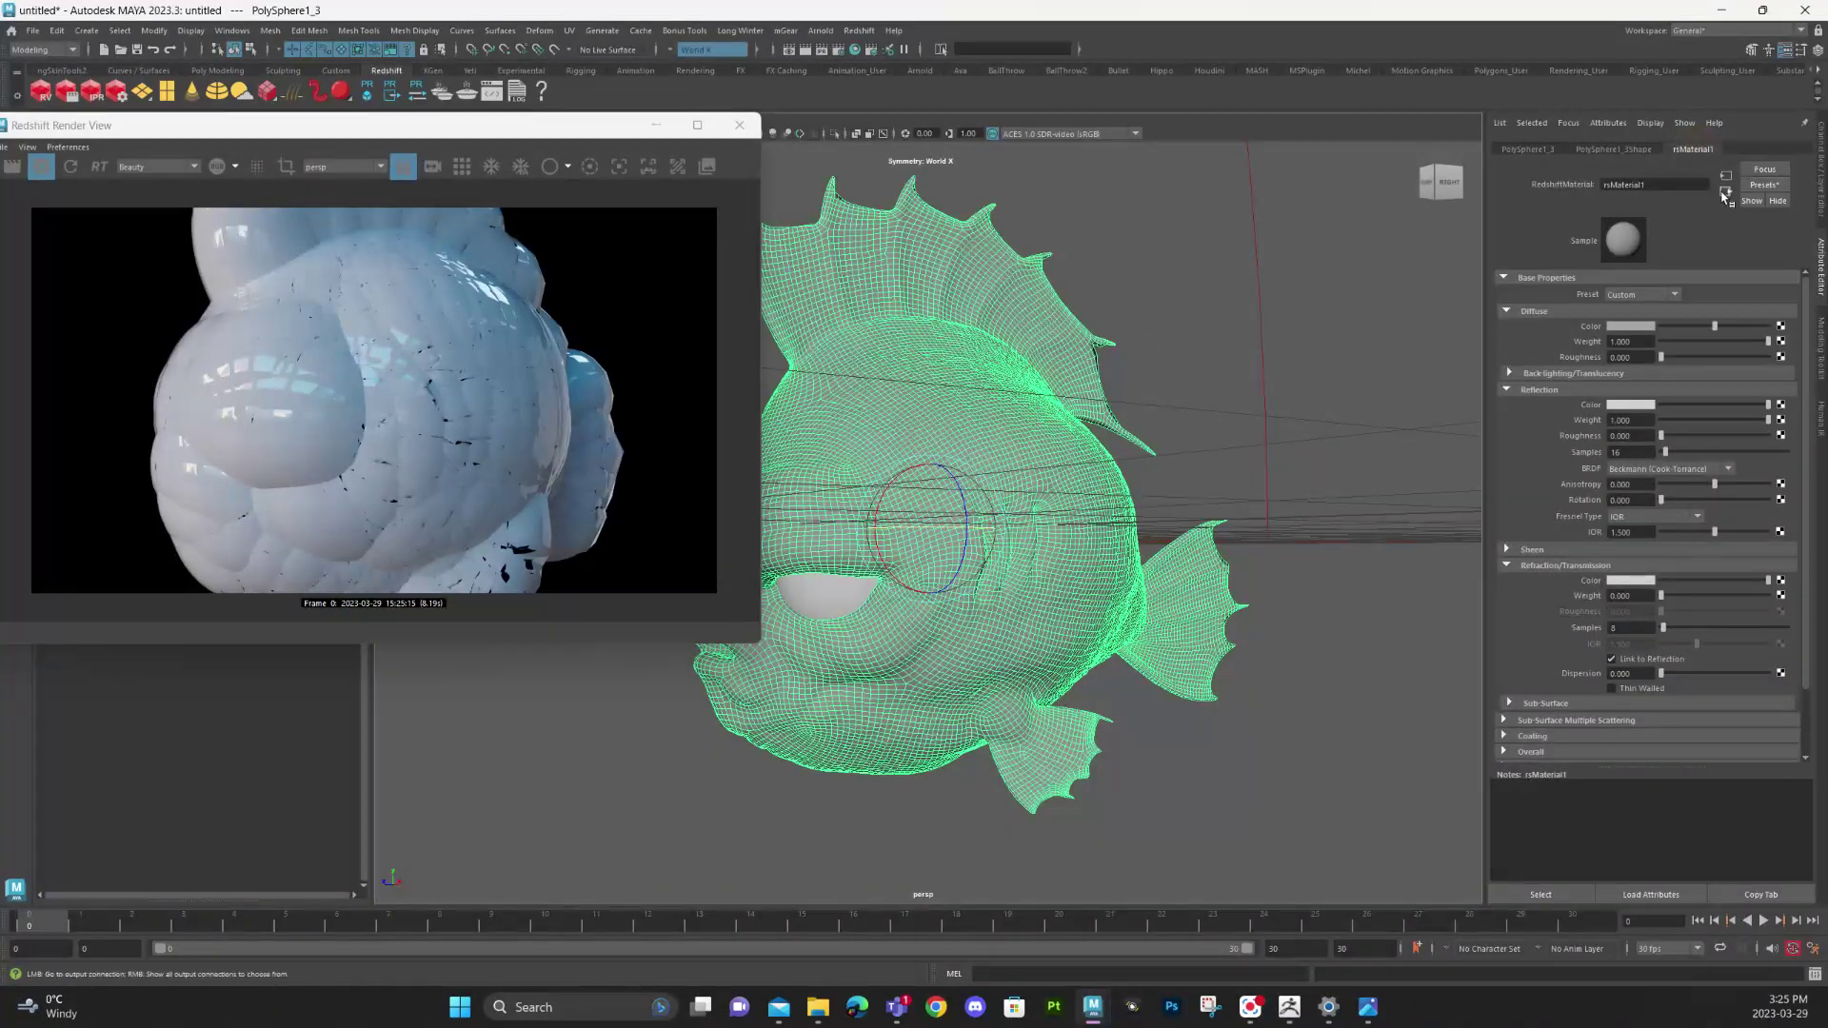
pyautogui.click(1725, 176)
pyautogui.click(1793, 454)
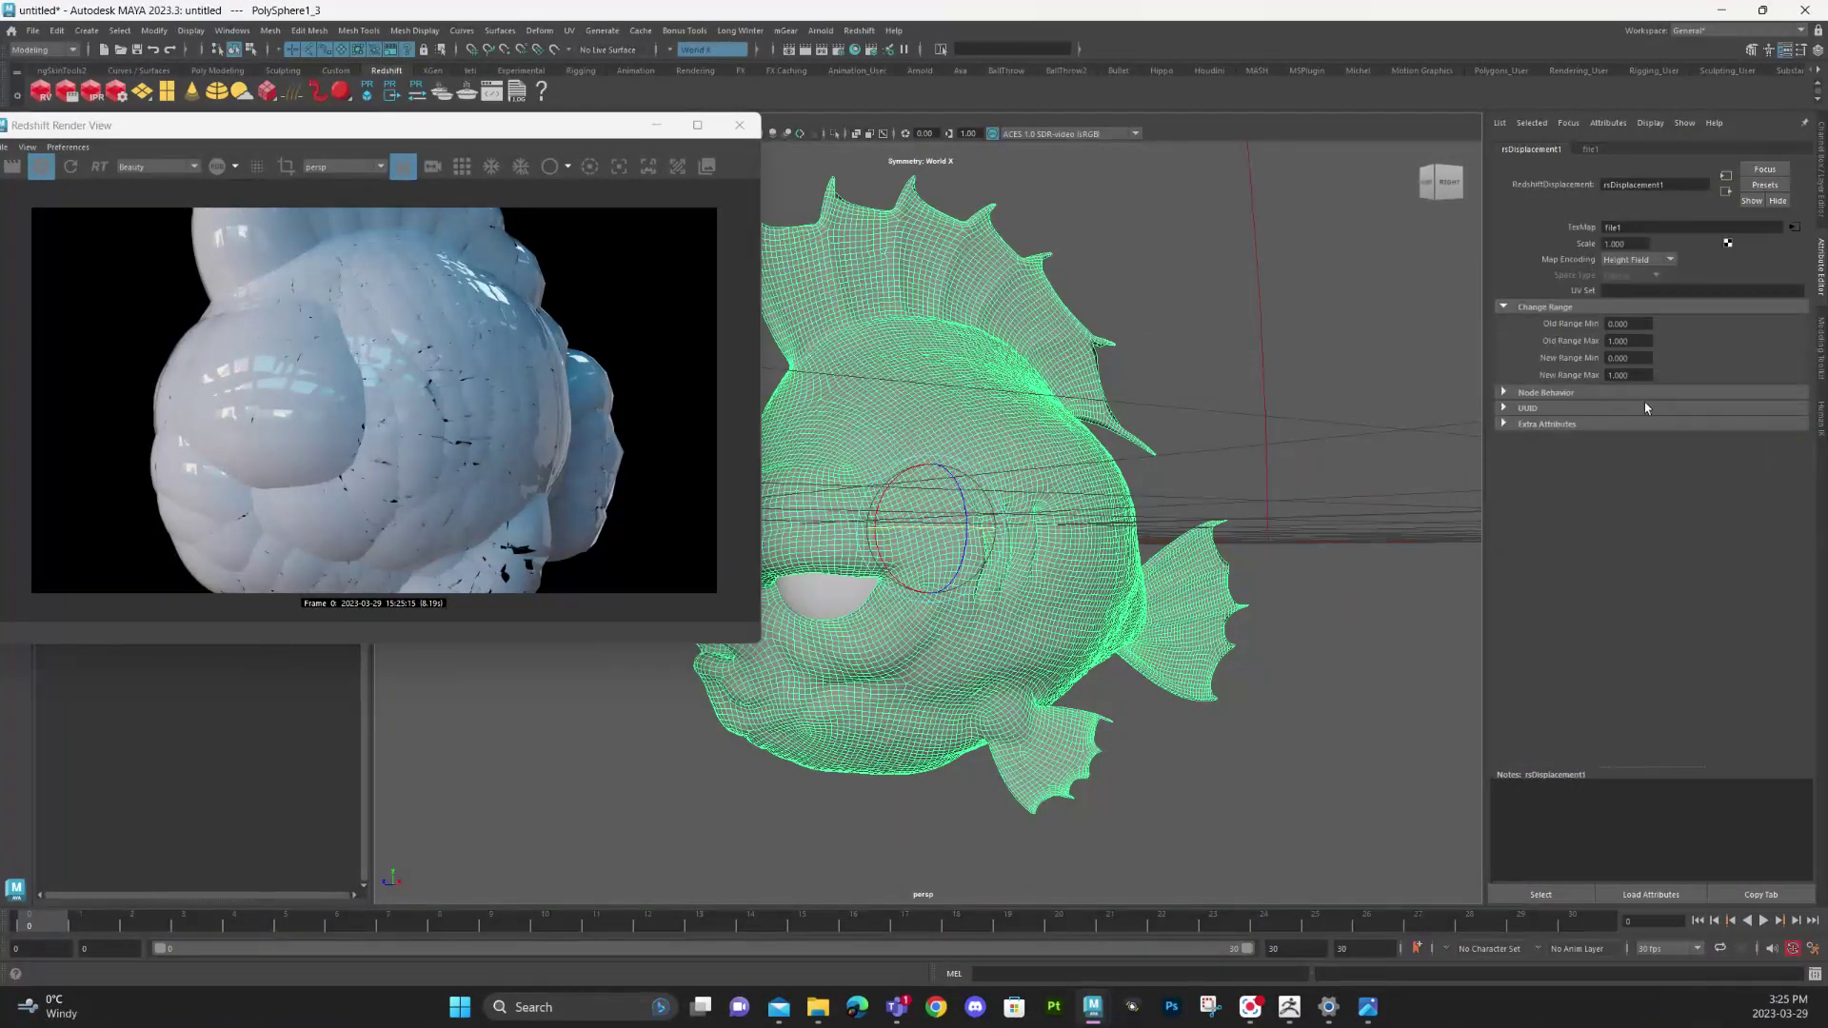
pyautogui.click(1622, 325)
pyautogui.write('-1')
pyautogui.press('Tab')
pyautogui.press('Tab')
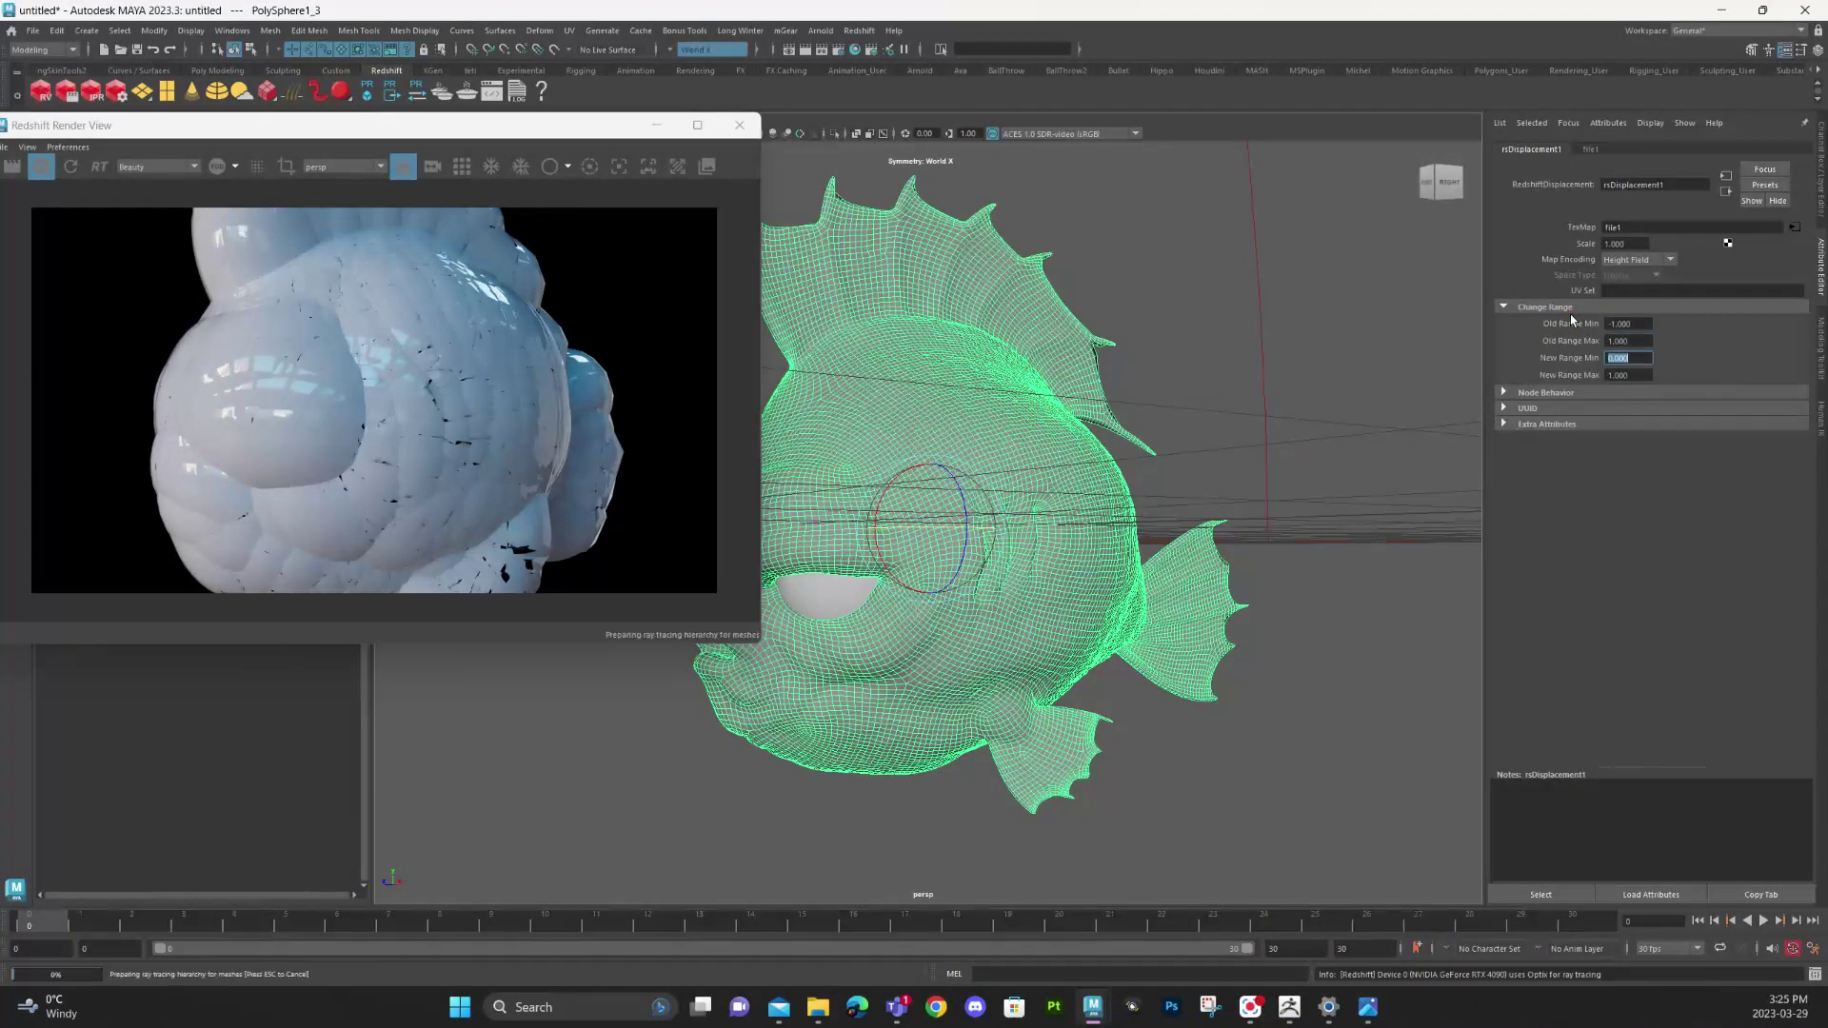
pyautogui.write('-1')
pyautogui.press('Tab')
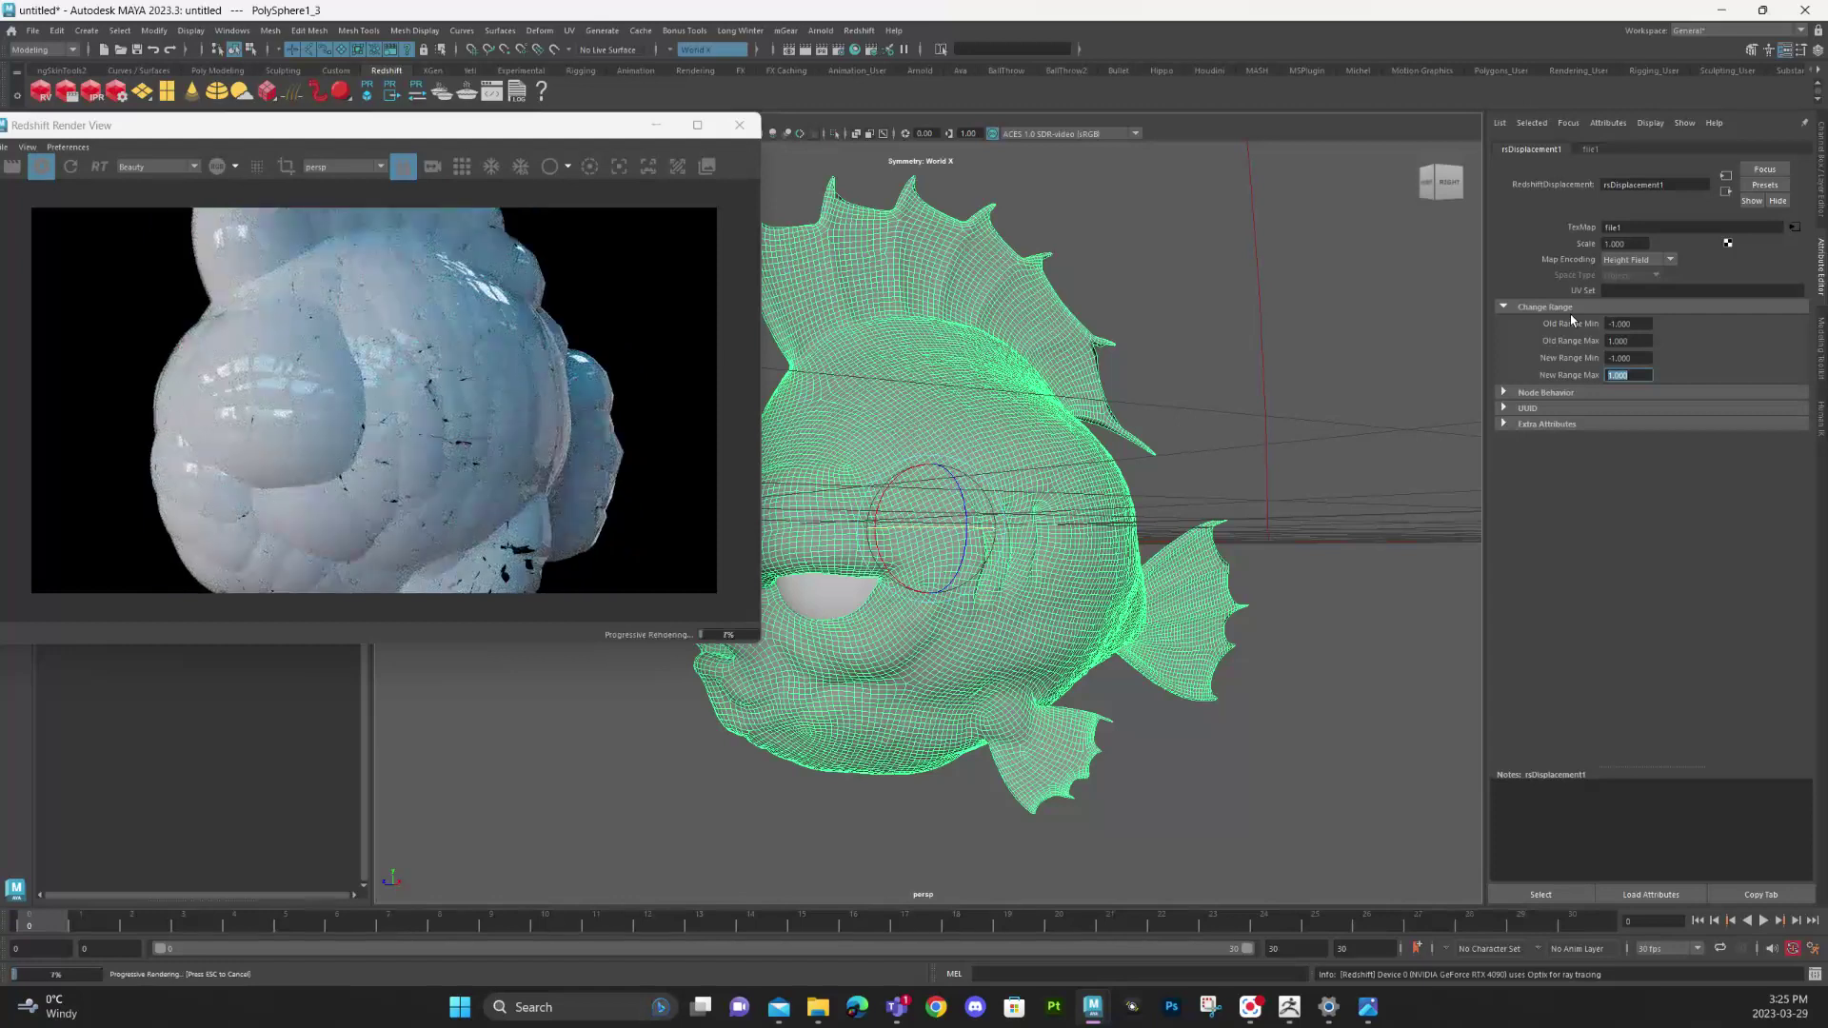
# Step: Load displacement.1001.exr from the zbrush folder as the displacement map with Raw color space and check the displaced fish in the render
pyautogui.click(1795, 228)
pyautogui.click(1794, 343)
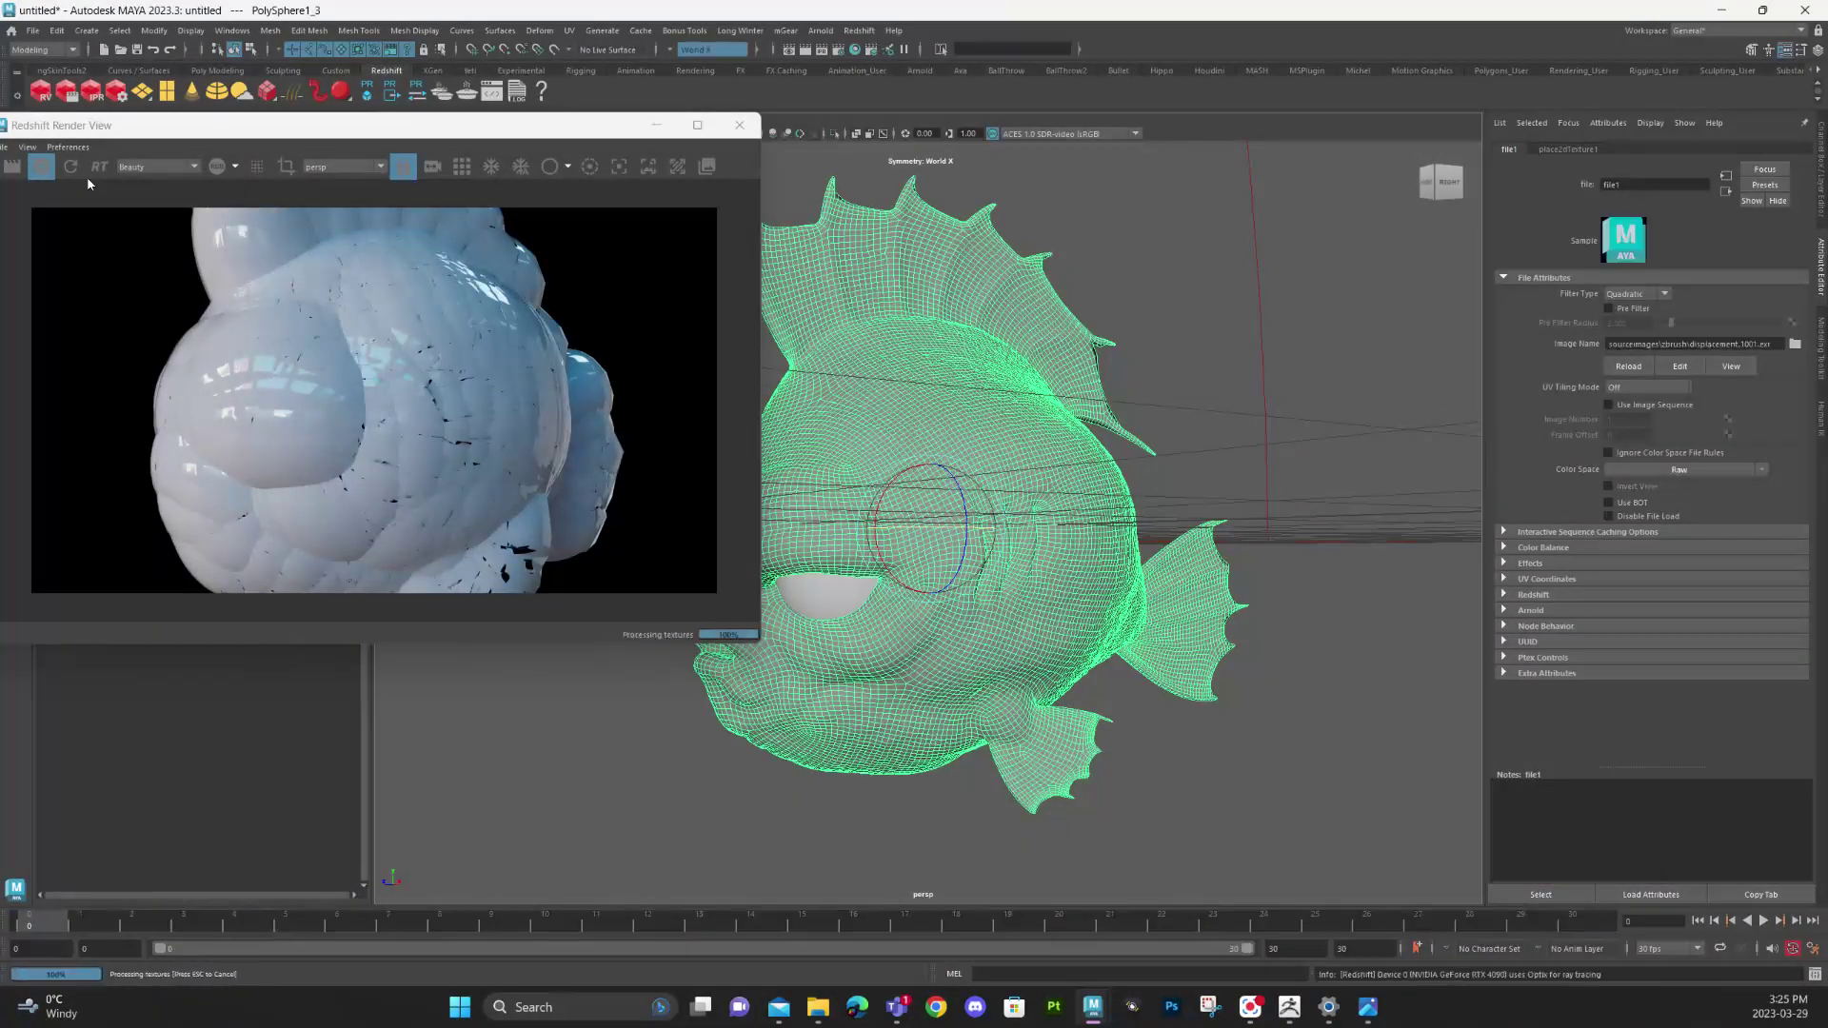
pyautogui.scroll(5, 303, 454)
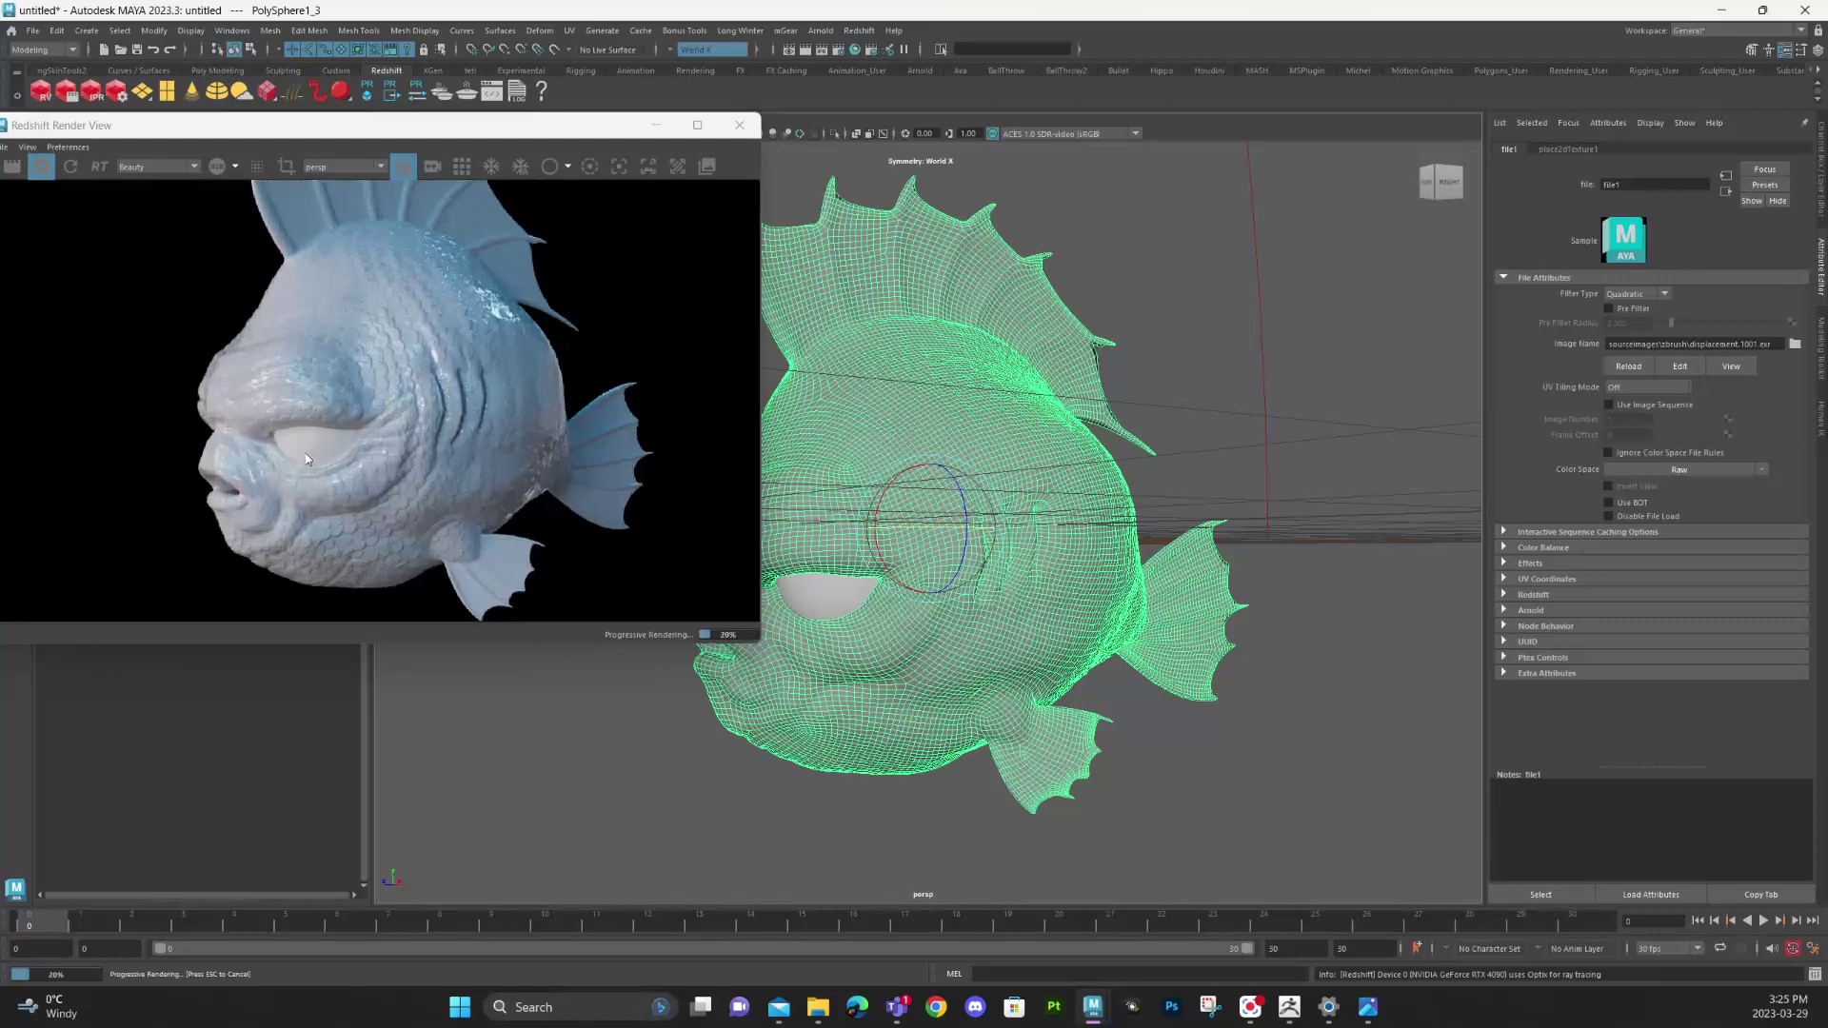
pyautogui.scroll(-4, 419, 423)
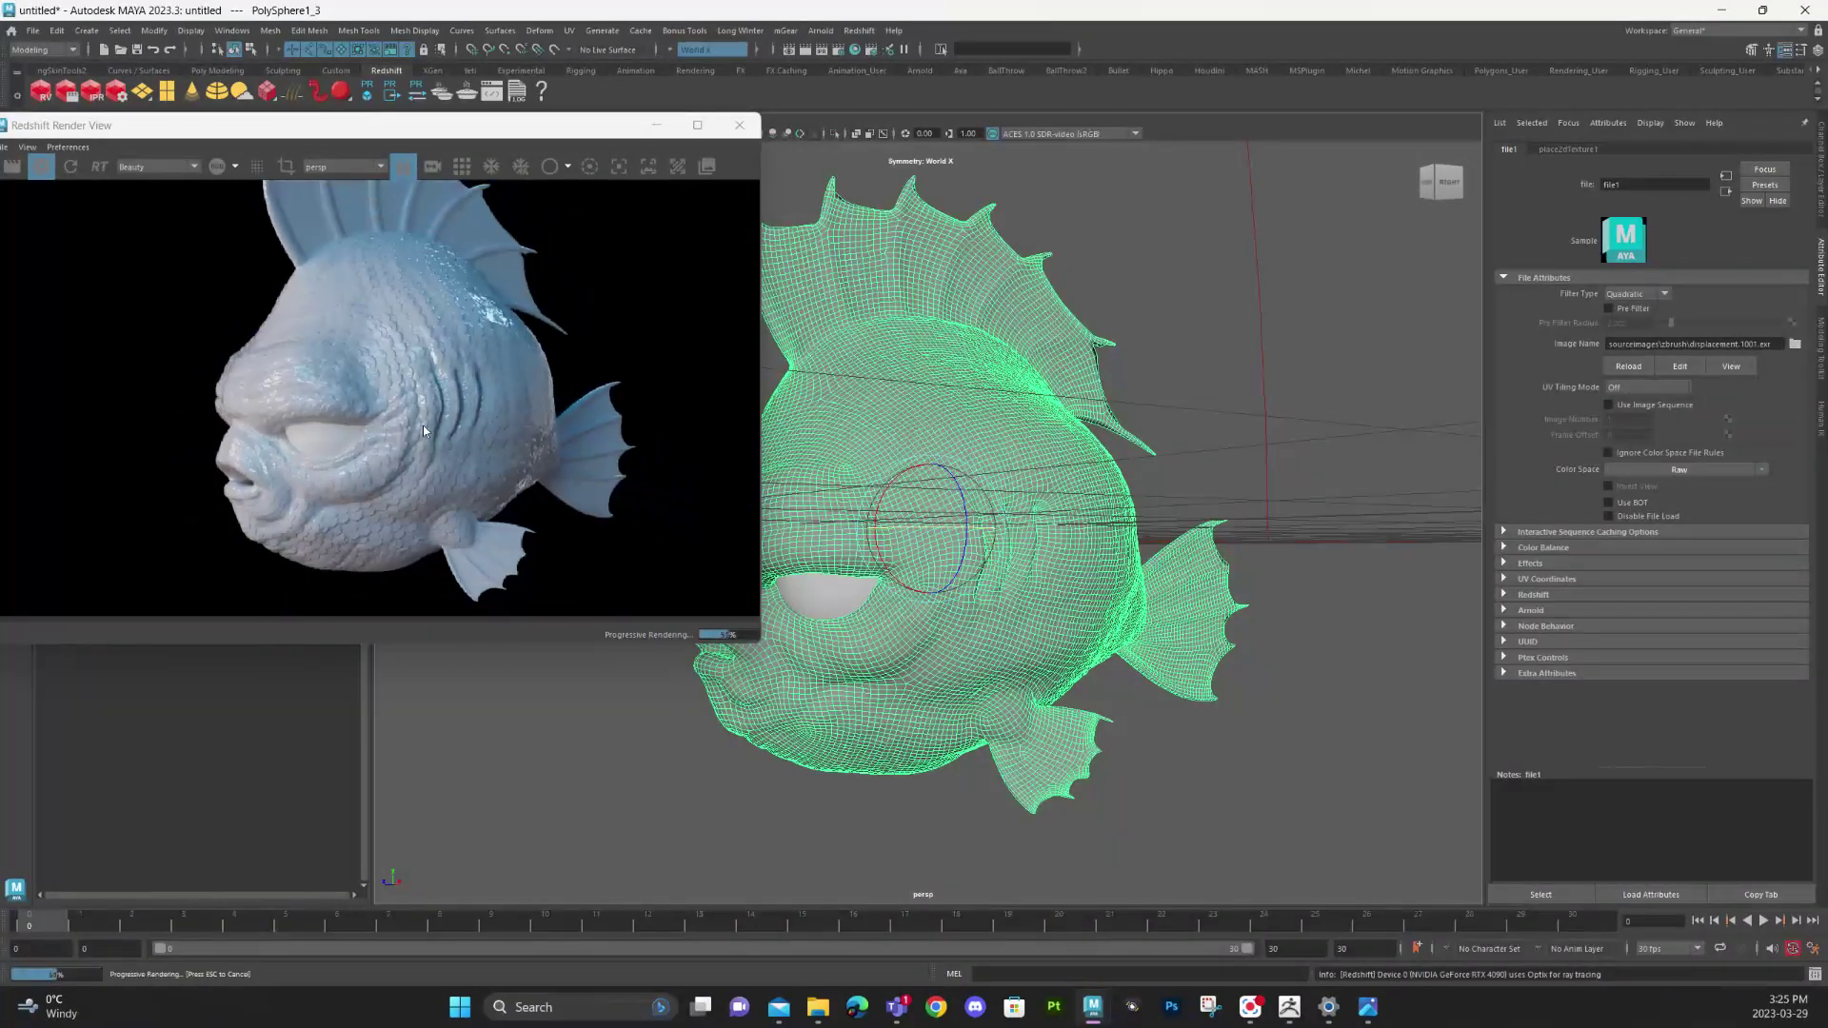
pyautogui.scroll(-1, 523, 325)
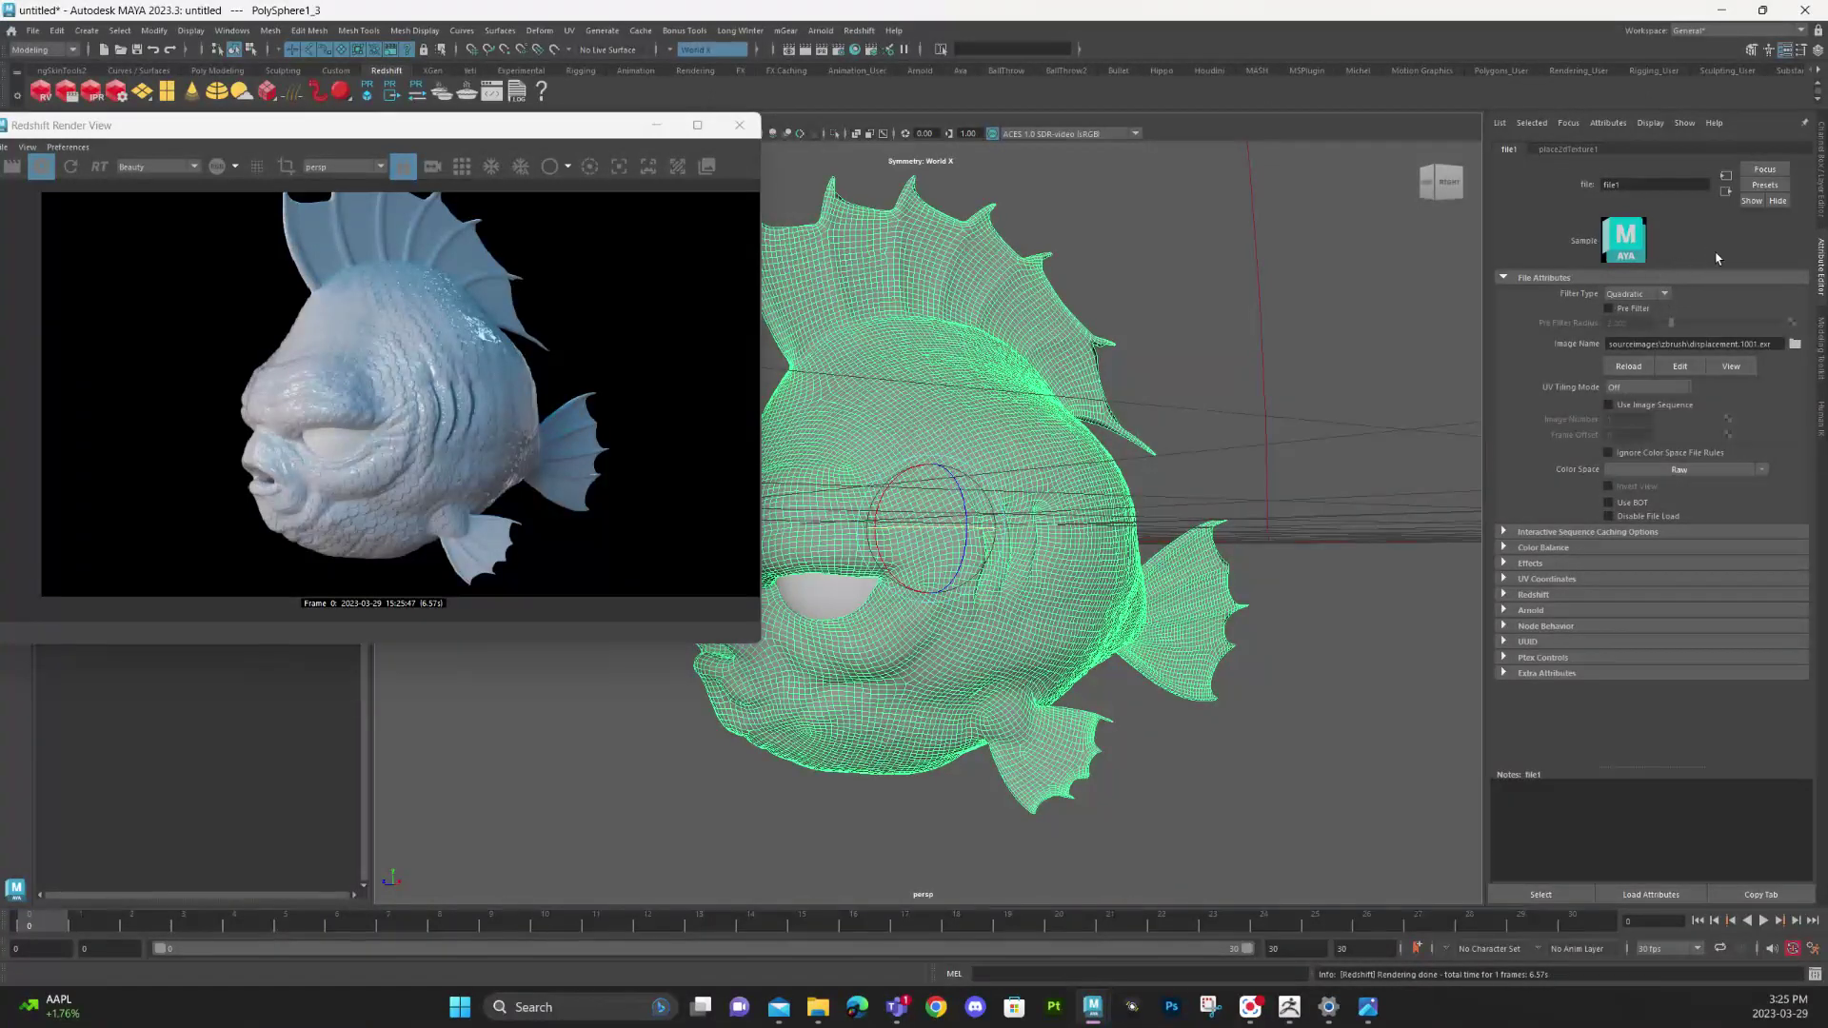
# Step: Connect a new file texture to the diffuse color of the fish's Redshift material
pyautogui.click(1727, 190)
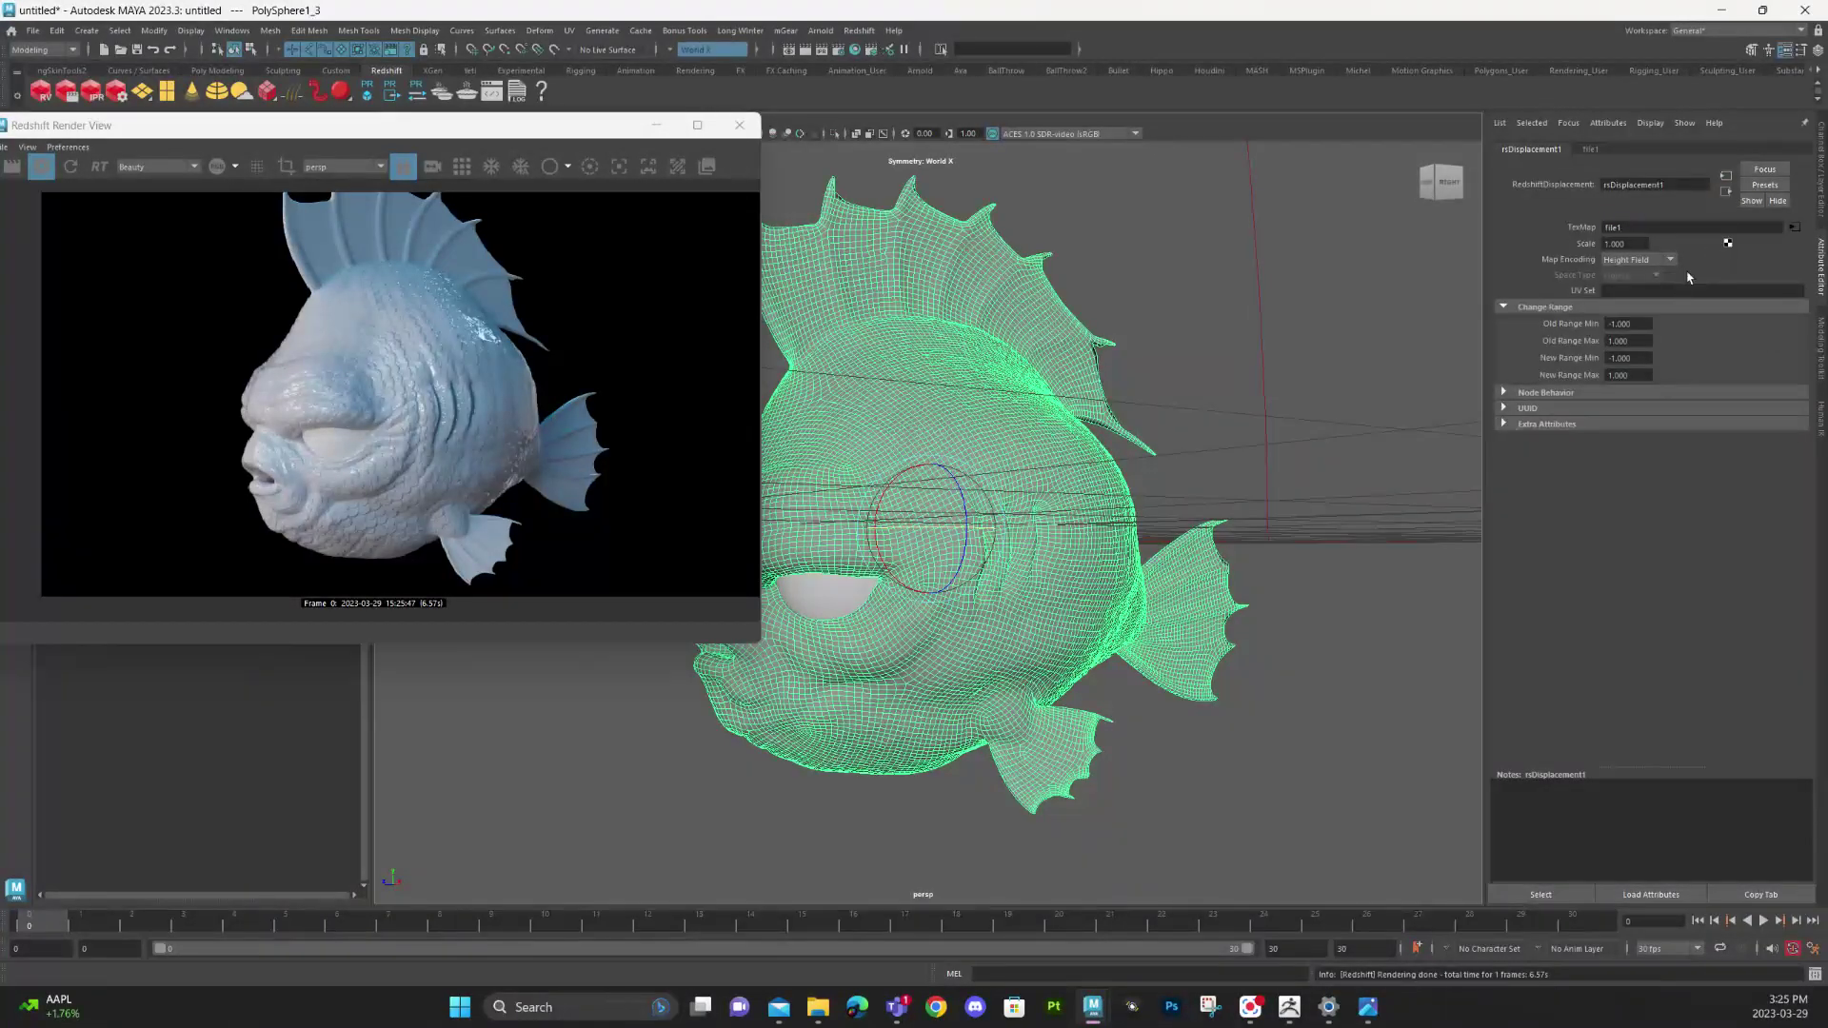
pyautogui.click(1726, 191)
pyautogui.click(1790, 294)
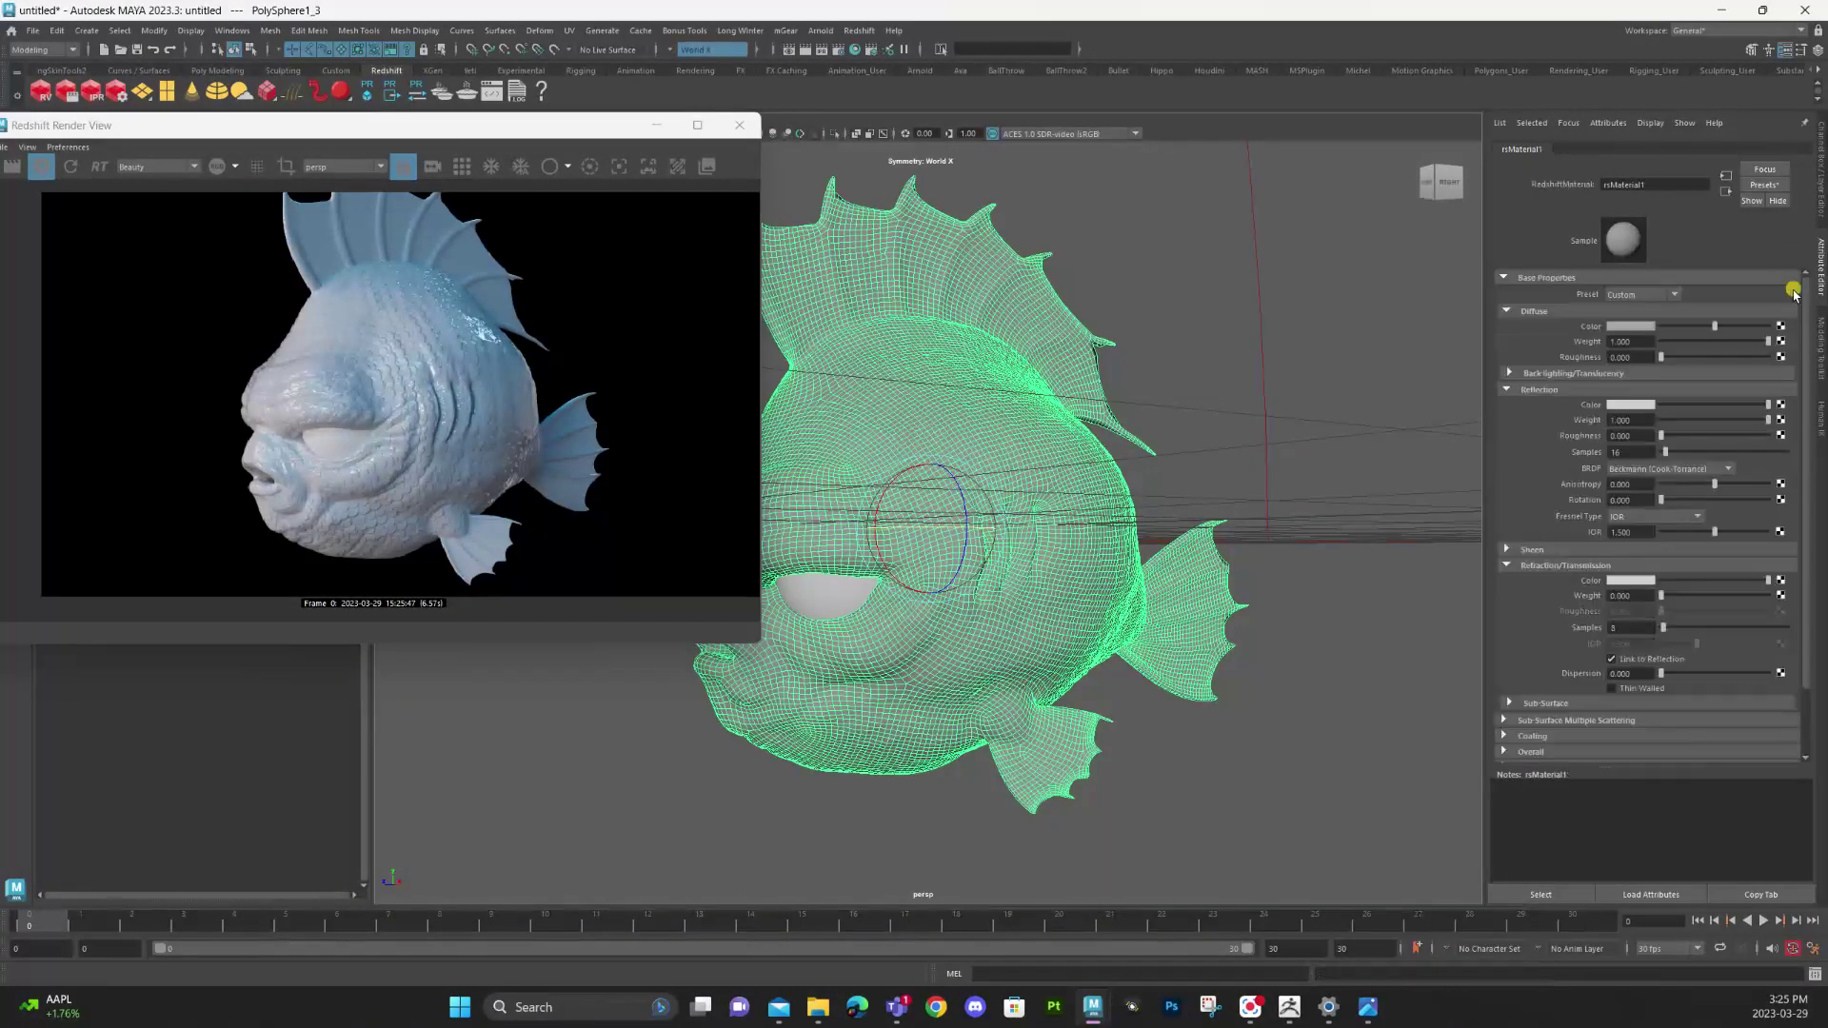
pyautogui.click(1781, 326)
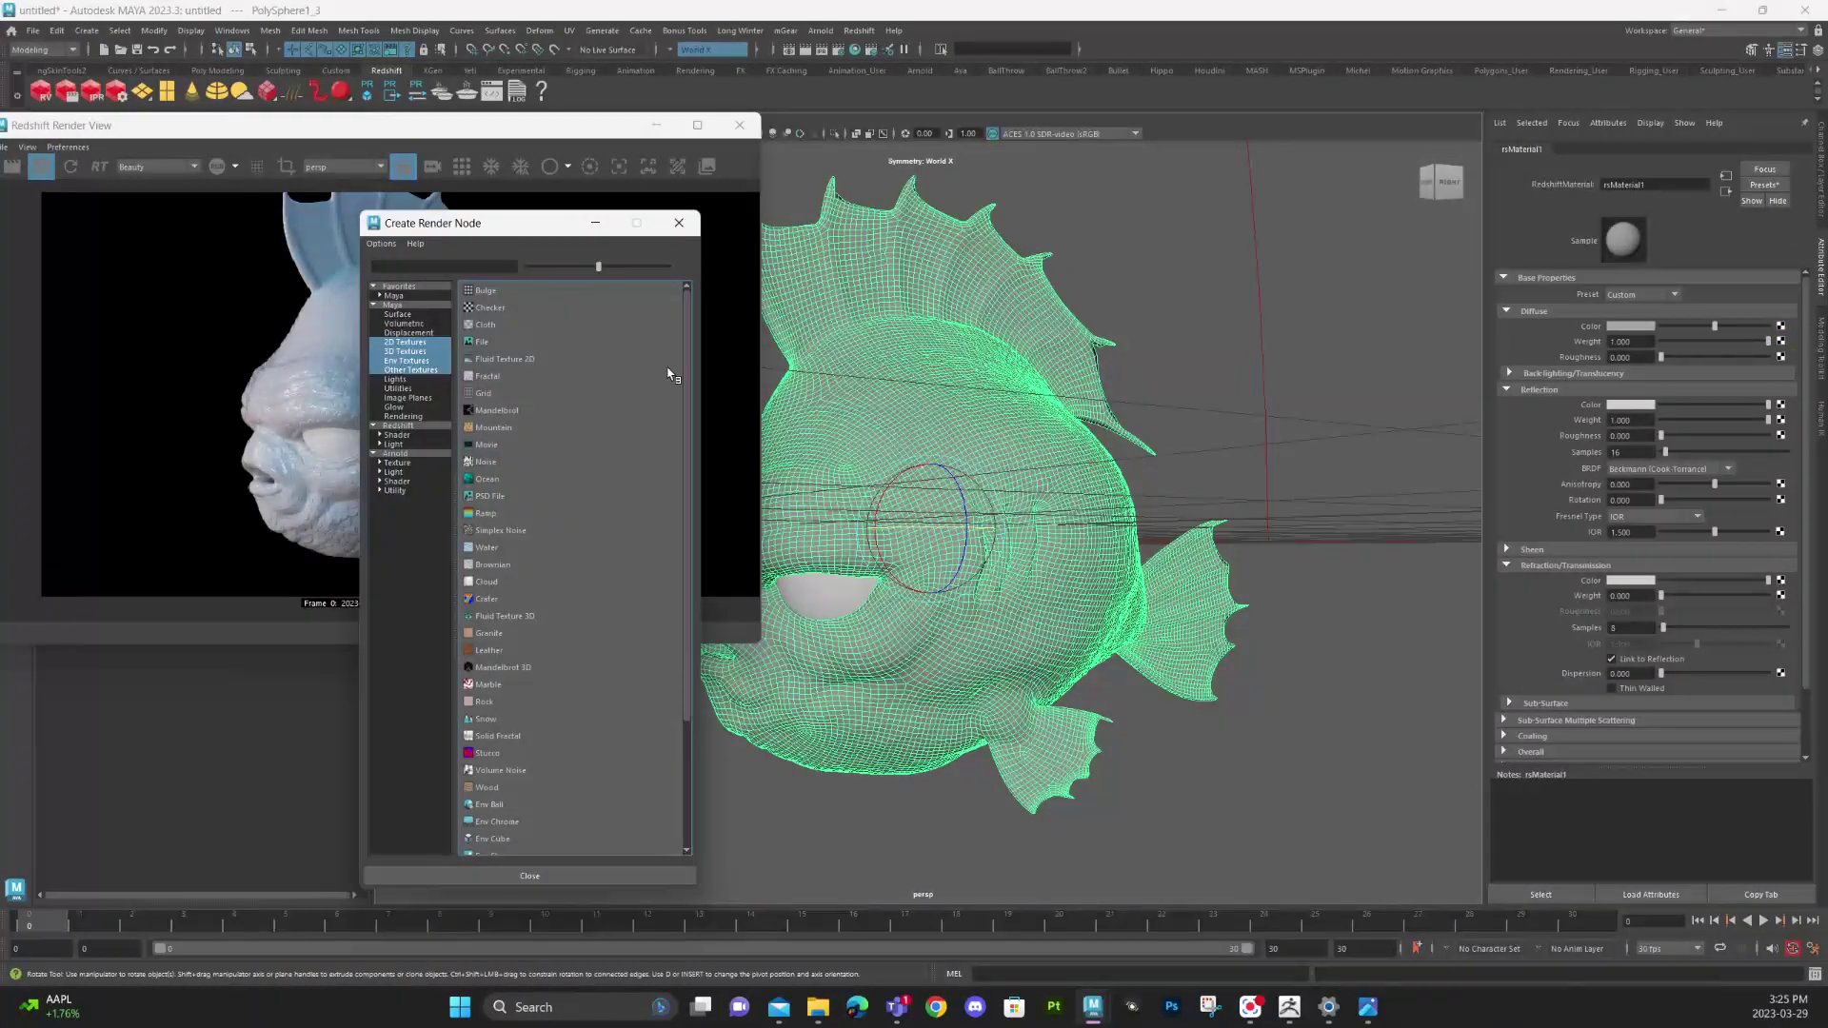
pyautogui.click(580, 341)
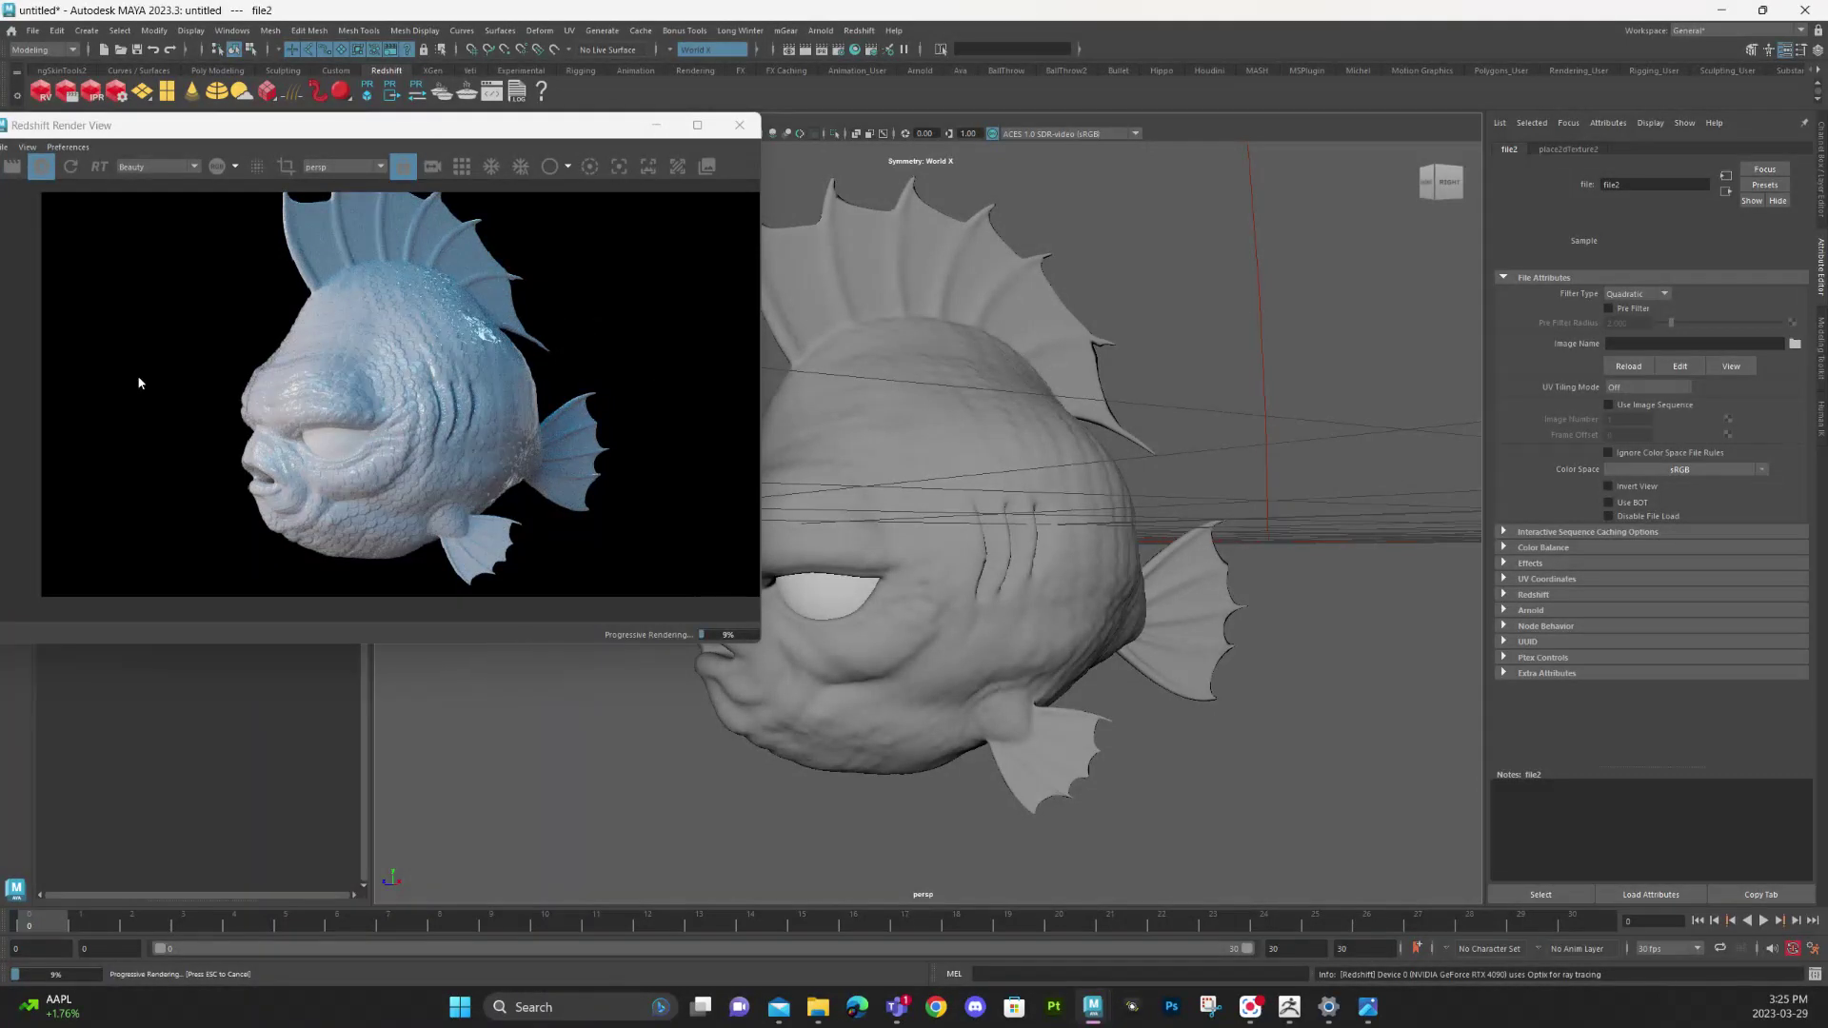
# Step: Load diffuse.1001.jpg from the sourceimages zbrush folder as the image of the diffuse file texture
pyautogui.moveTo(0, 324); pyautogui.dragTo(535, 365)
pyautogui.doubleClick(322, 535)
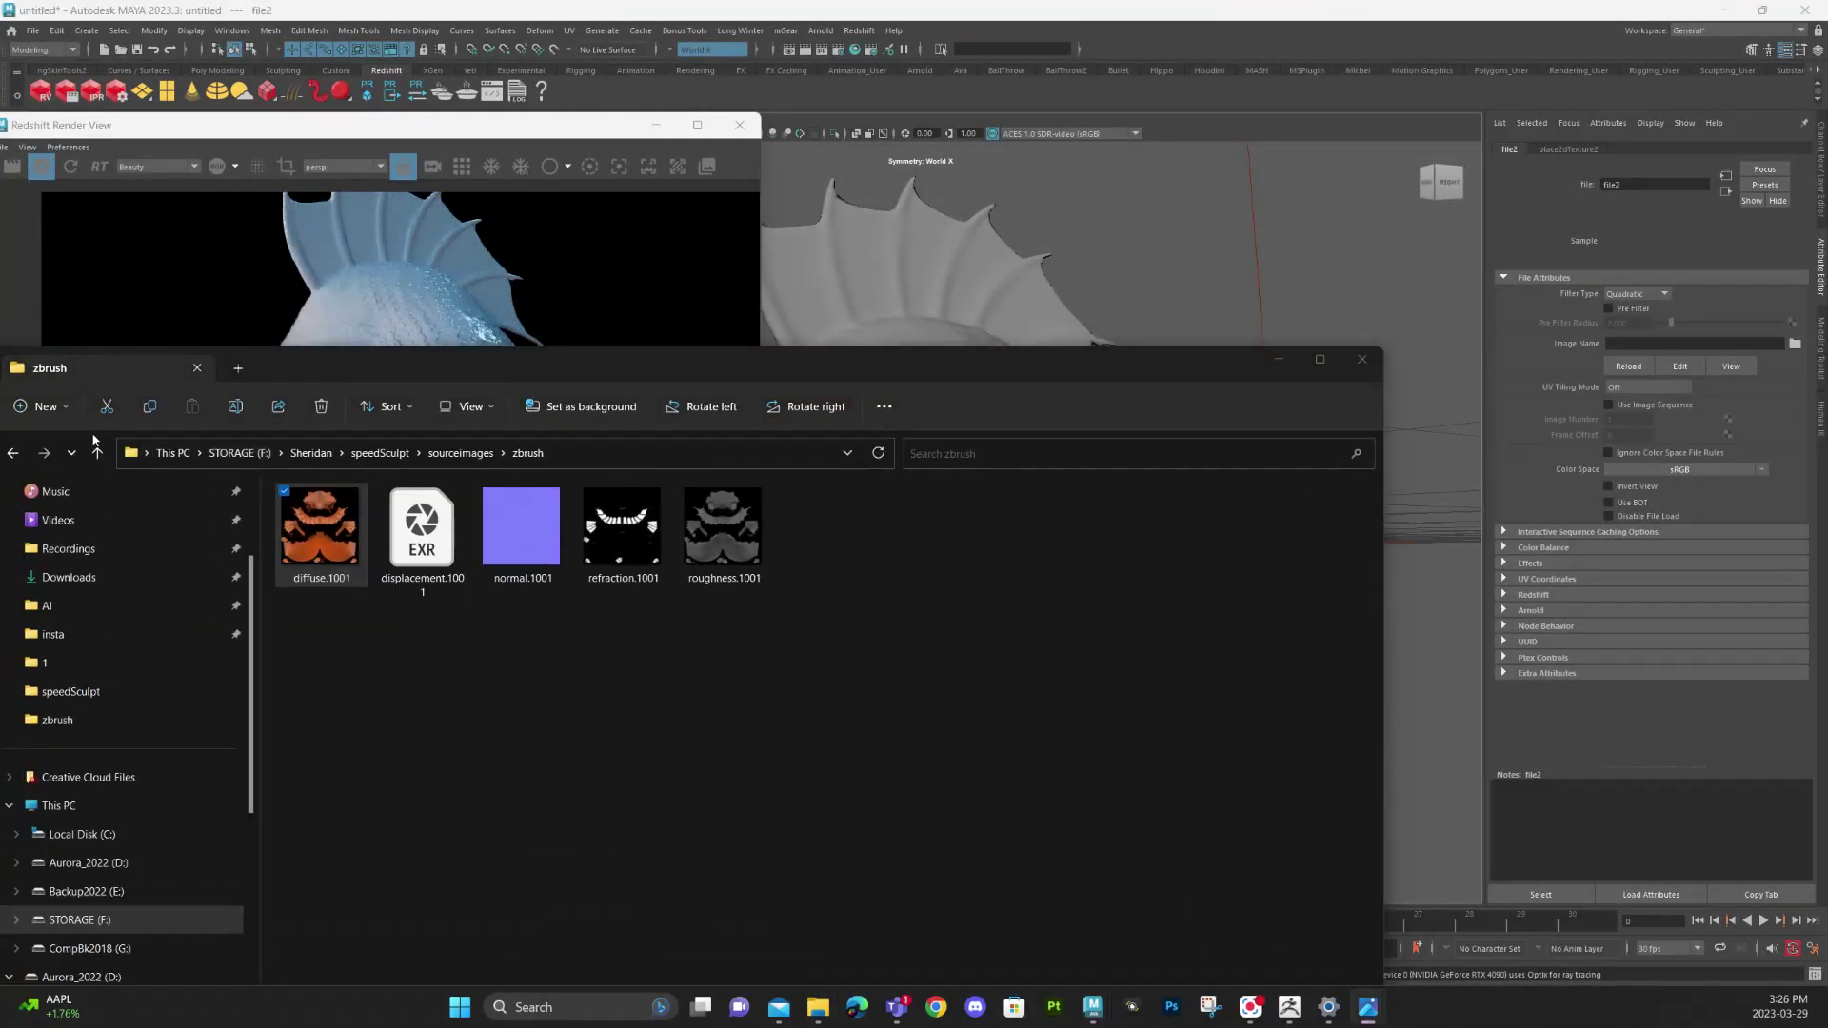
pyautogui.click(1279, 359)
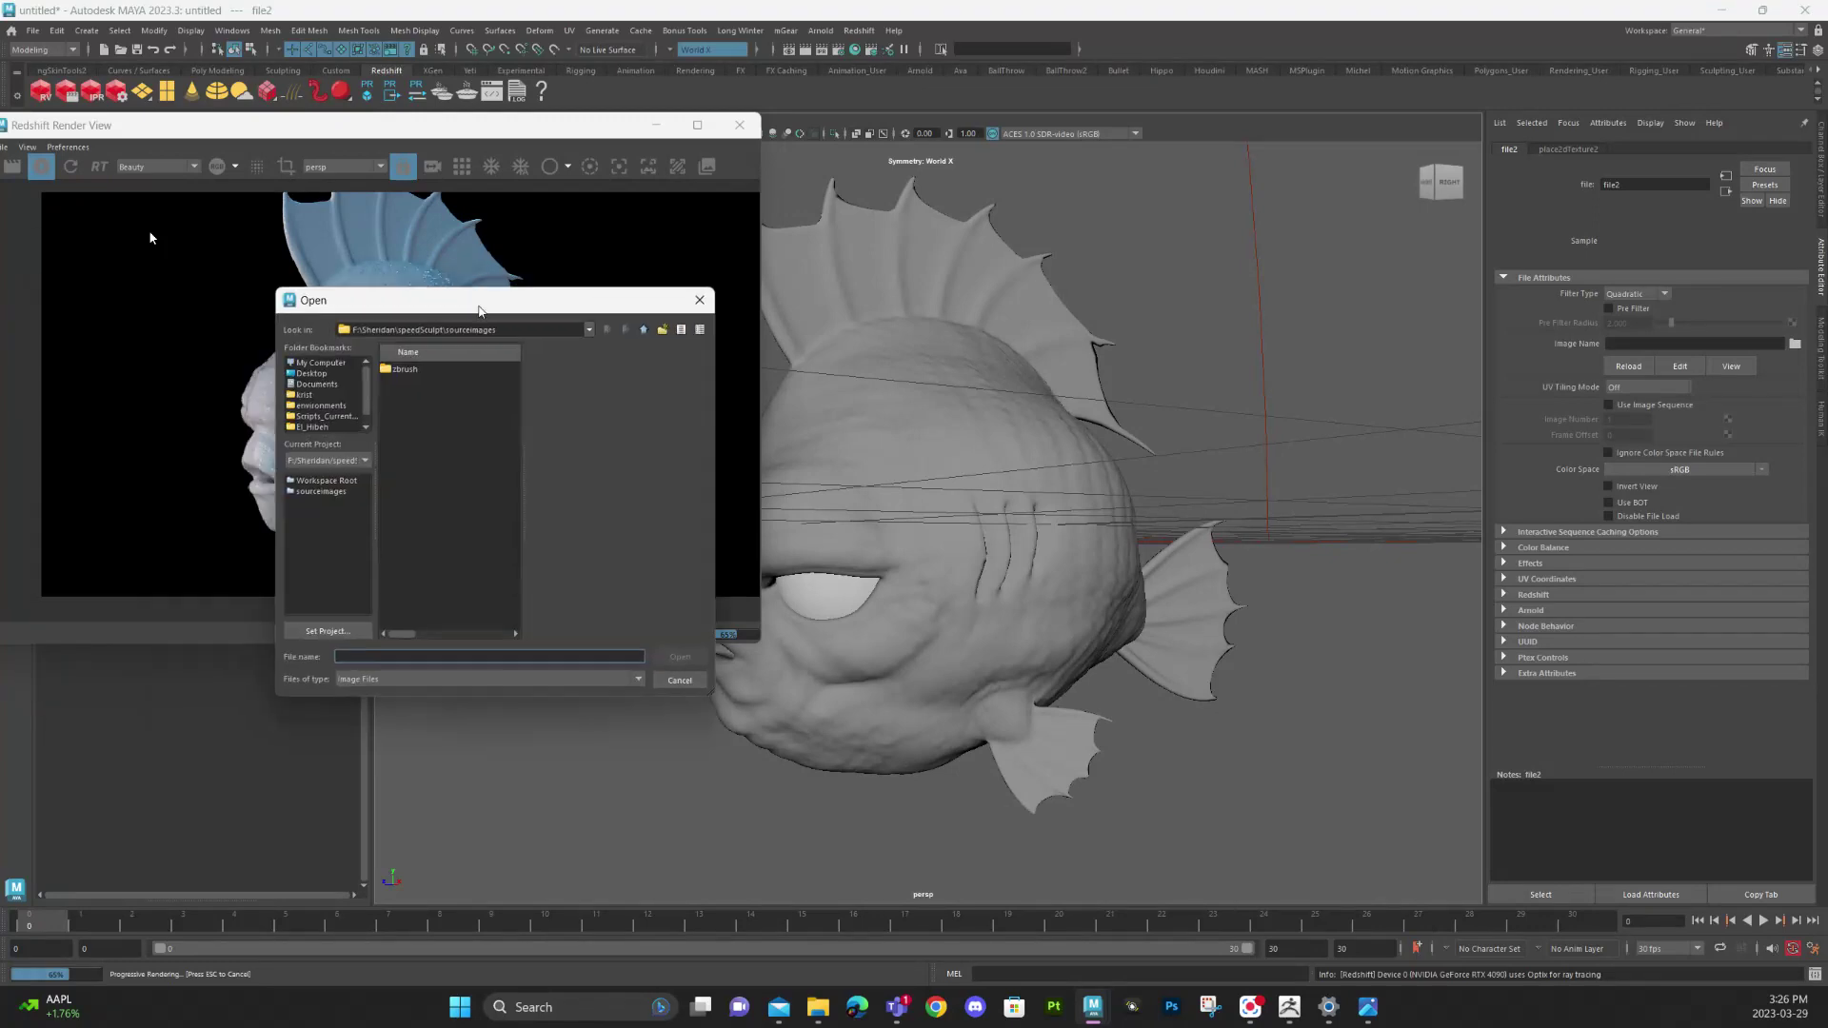
pyautogui.moveTo(478, 302); pyautogui.dragTo(545, 299)
pyautogui.doubleClick(498, 368)
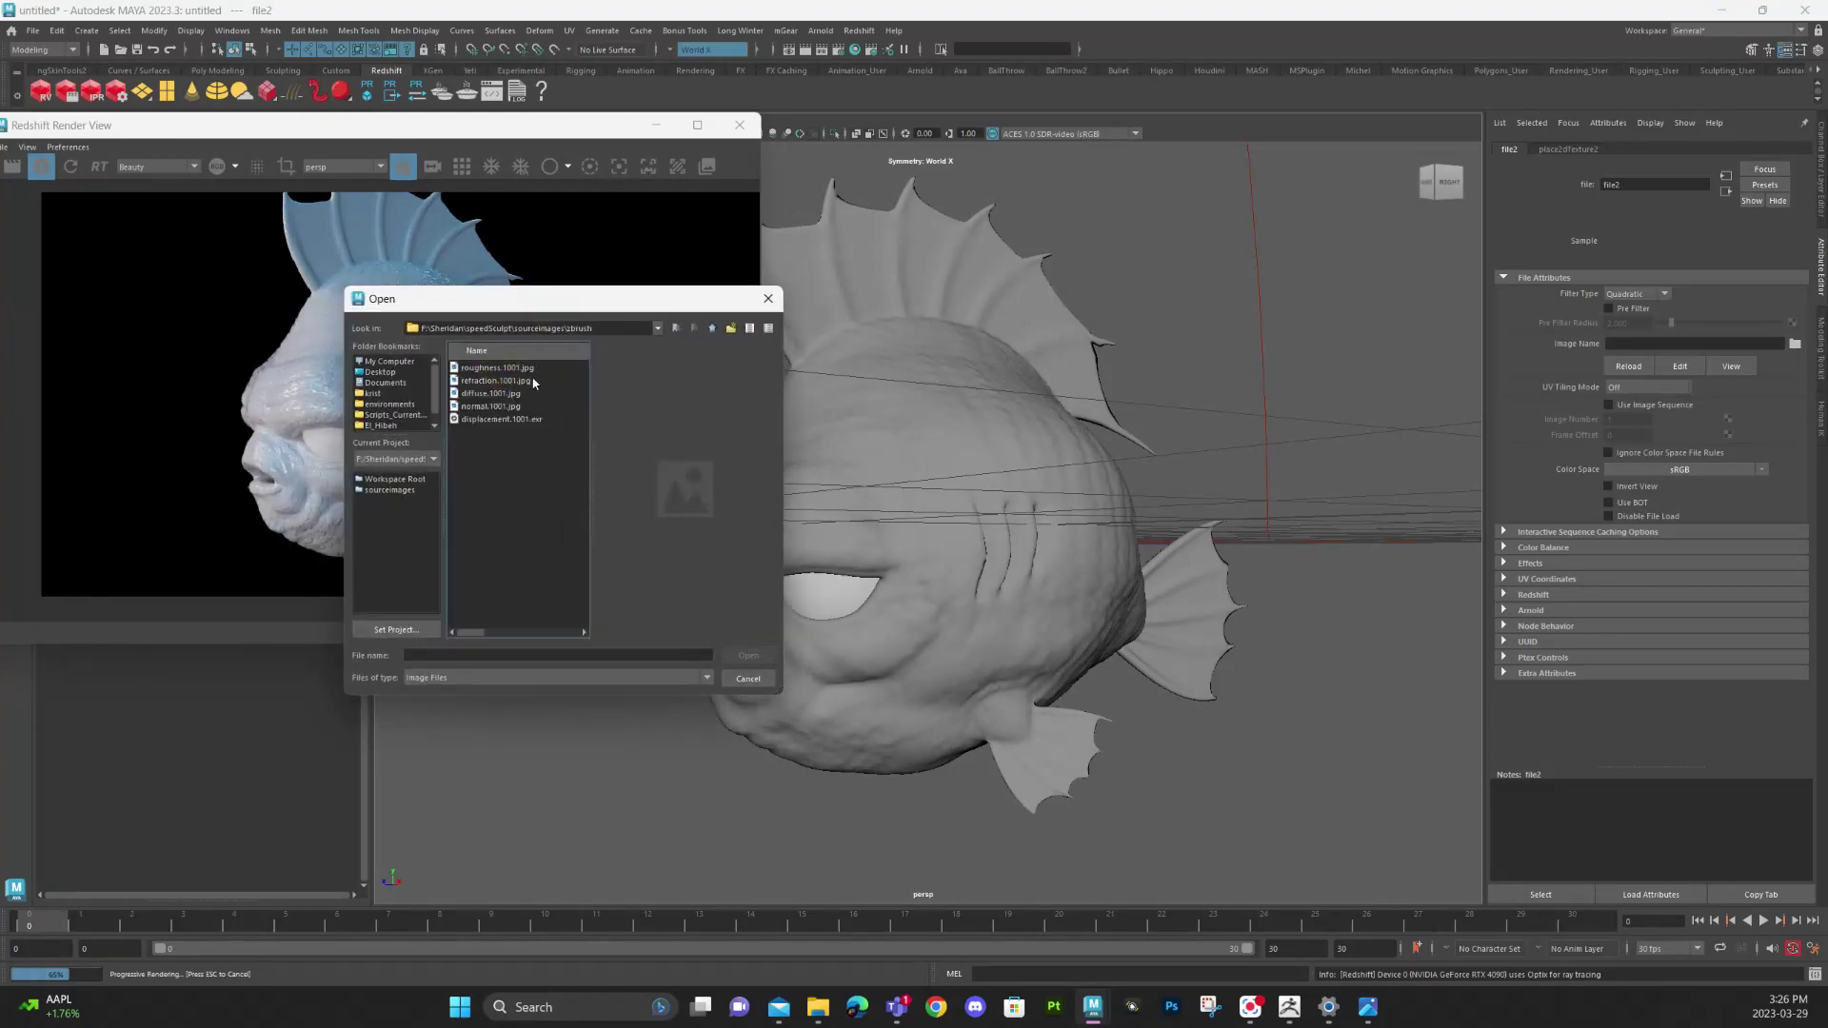
pyautogui.doubleClick(491, 393)
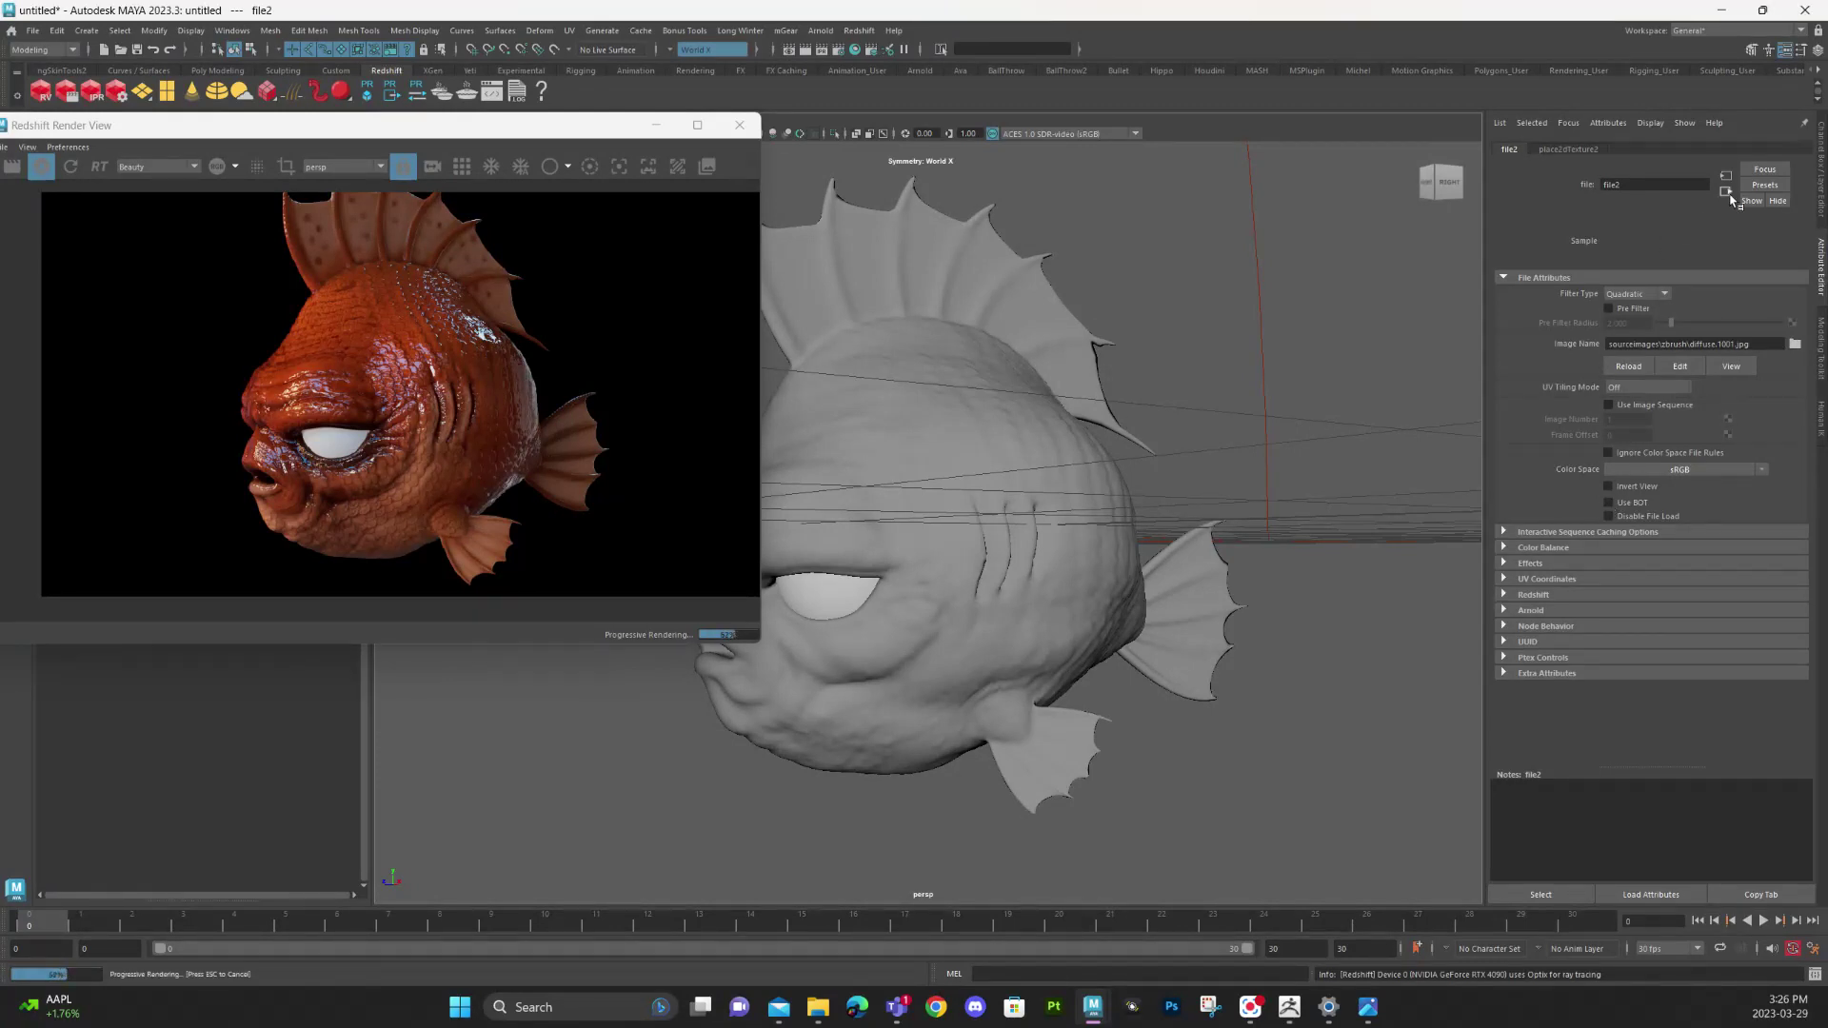
# Step: Set the reflection BRDF of the fish's Redshift material to GGX and its Fresnel Type to Metalness
pyautogui.click(1727, 191)
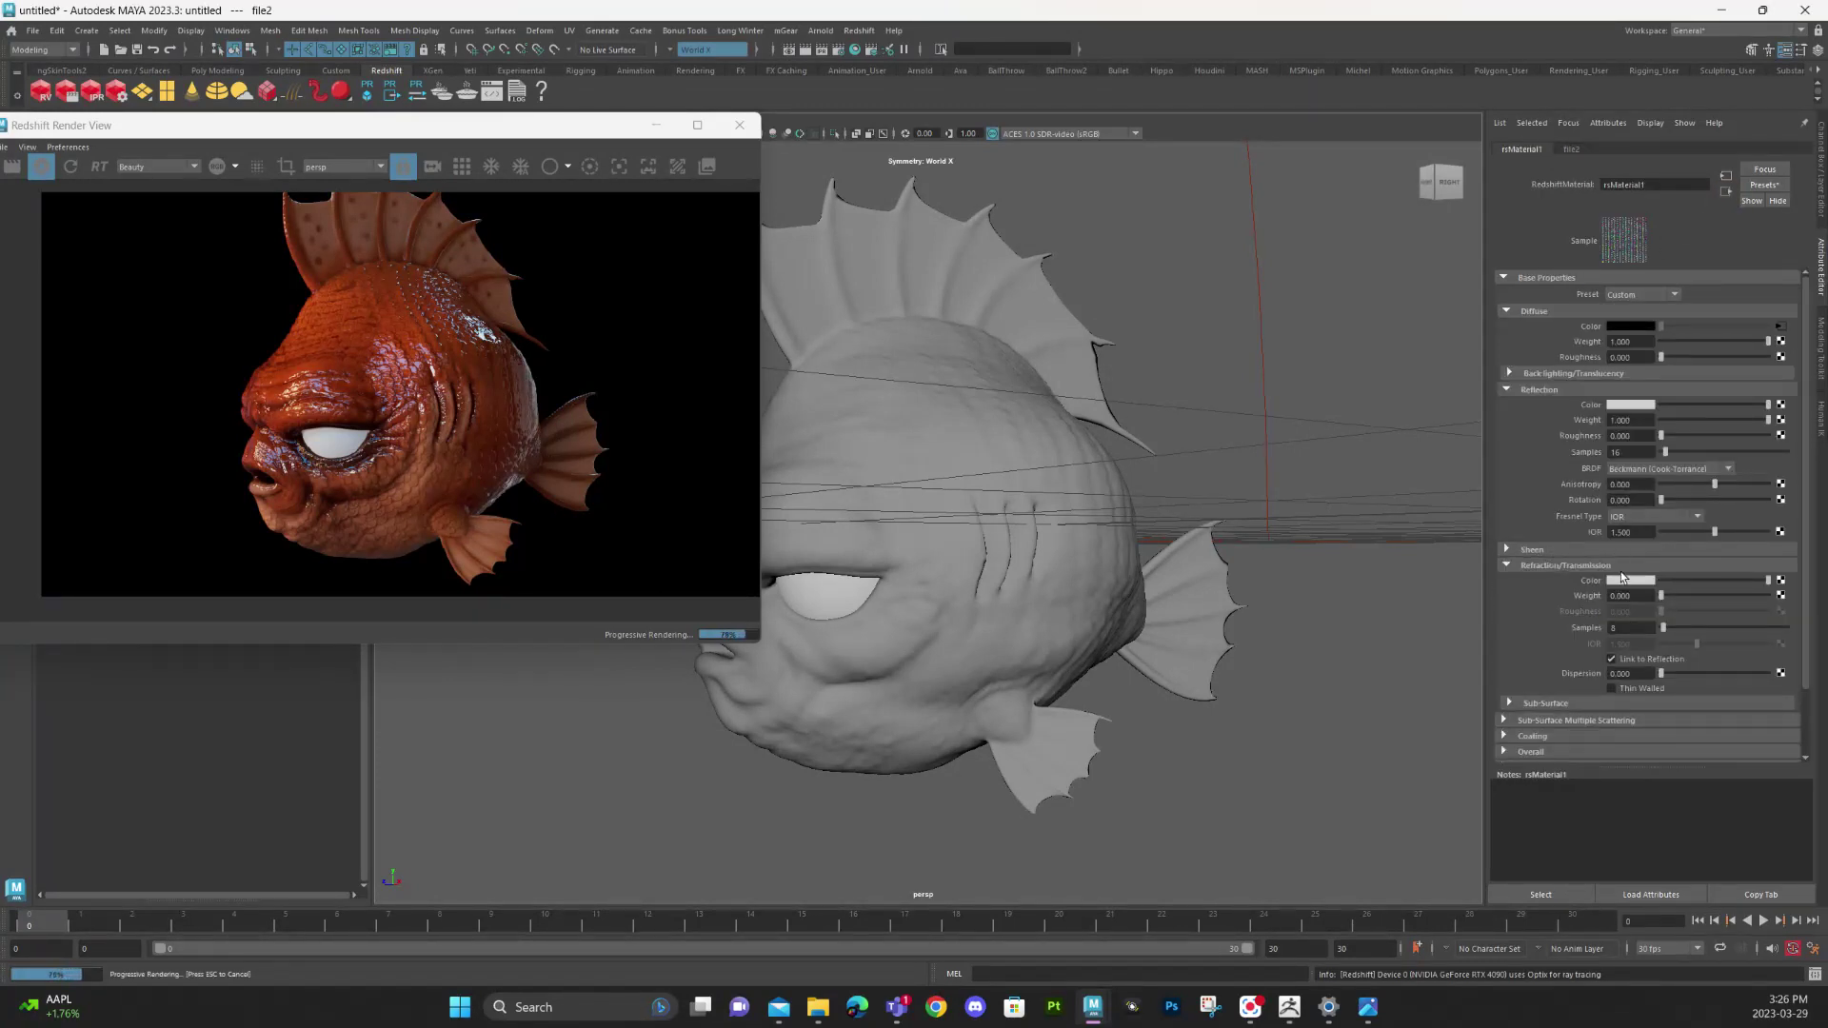
pyautogui.click(1652, 469)
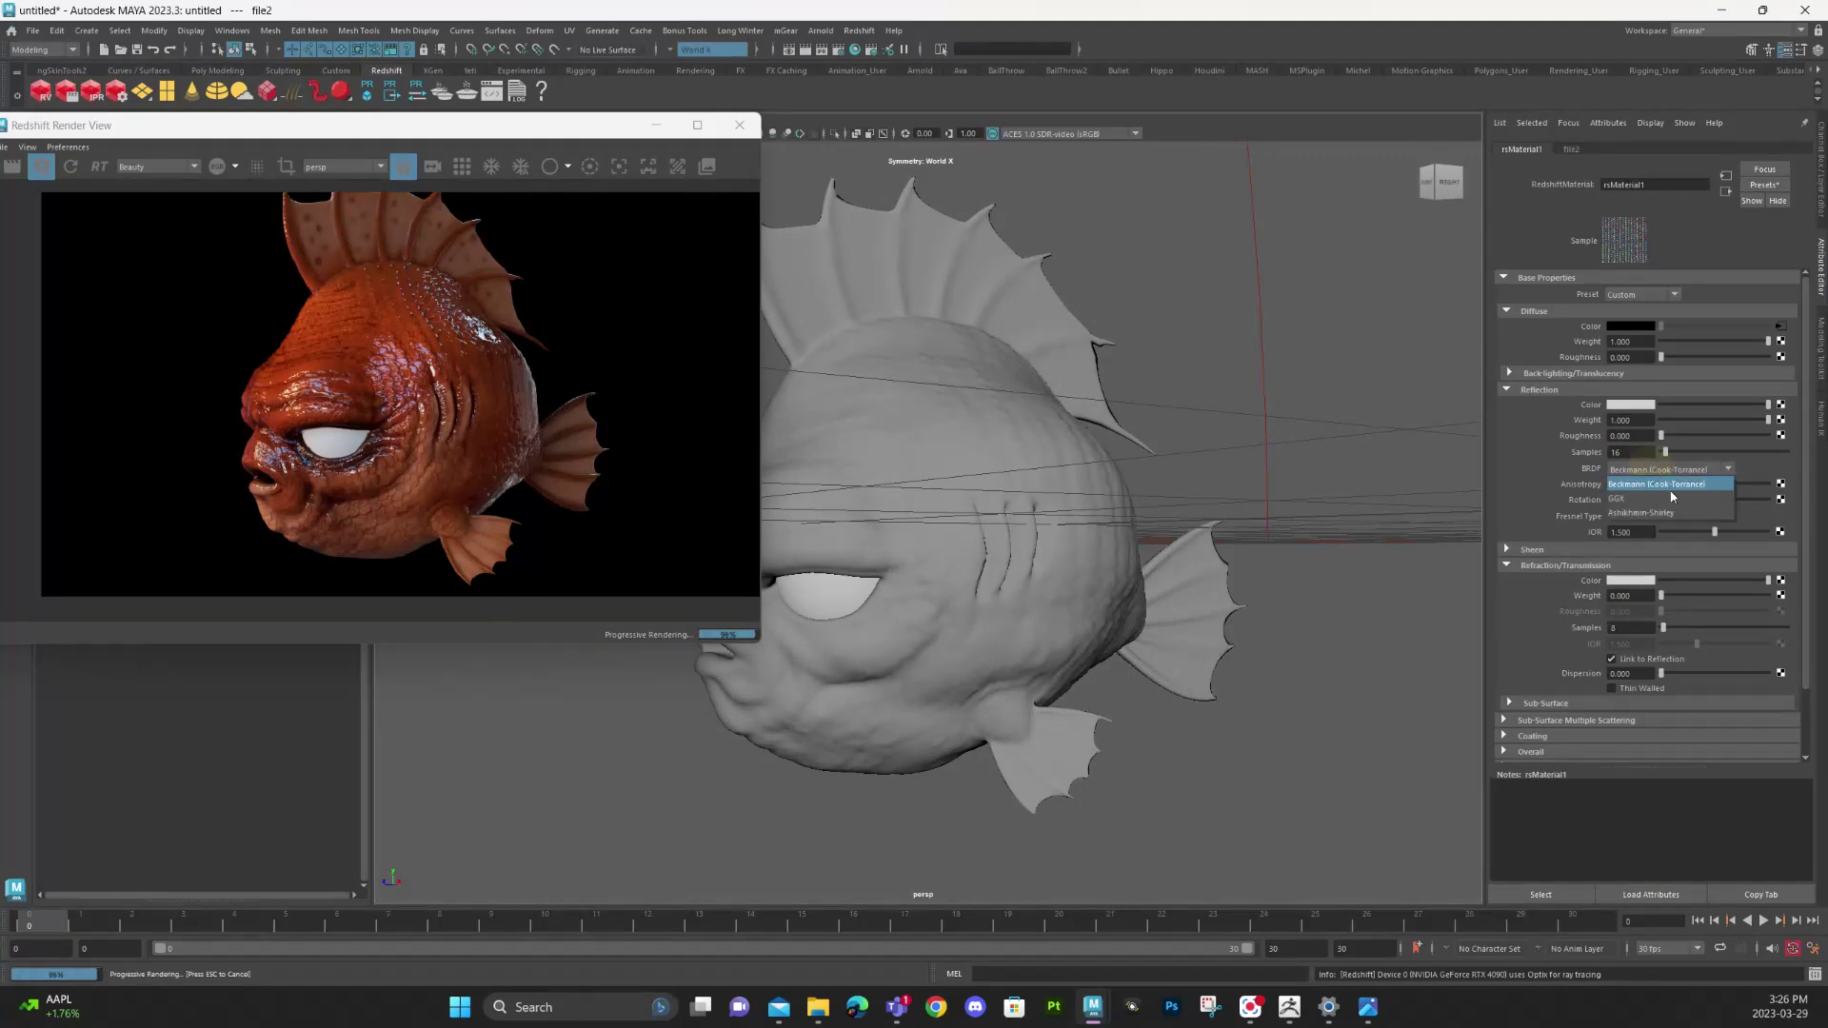
pyautogui.click(1642, 484)
pyautogui.click(1655, 516)
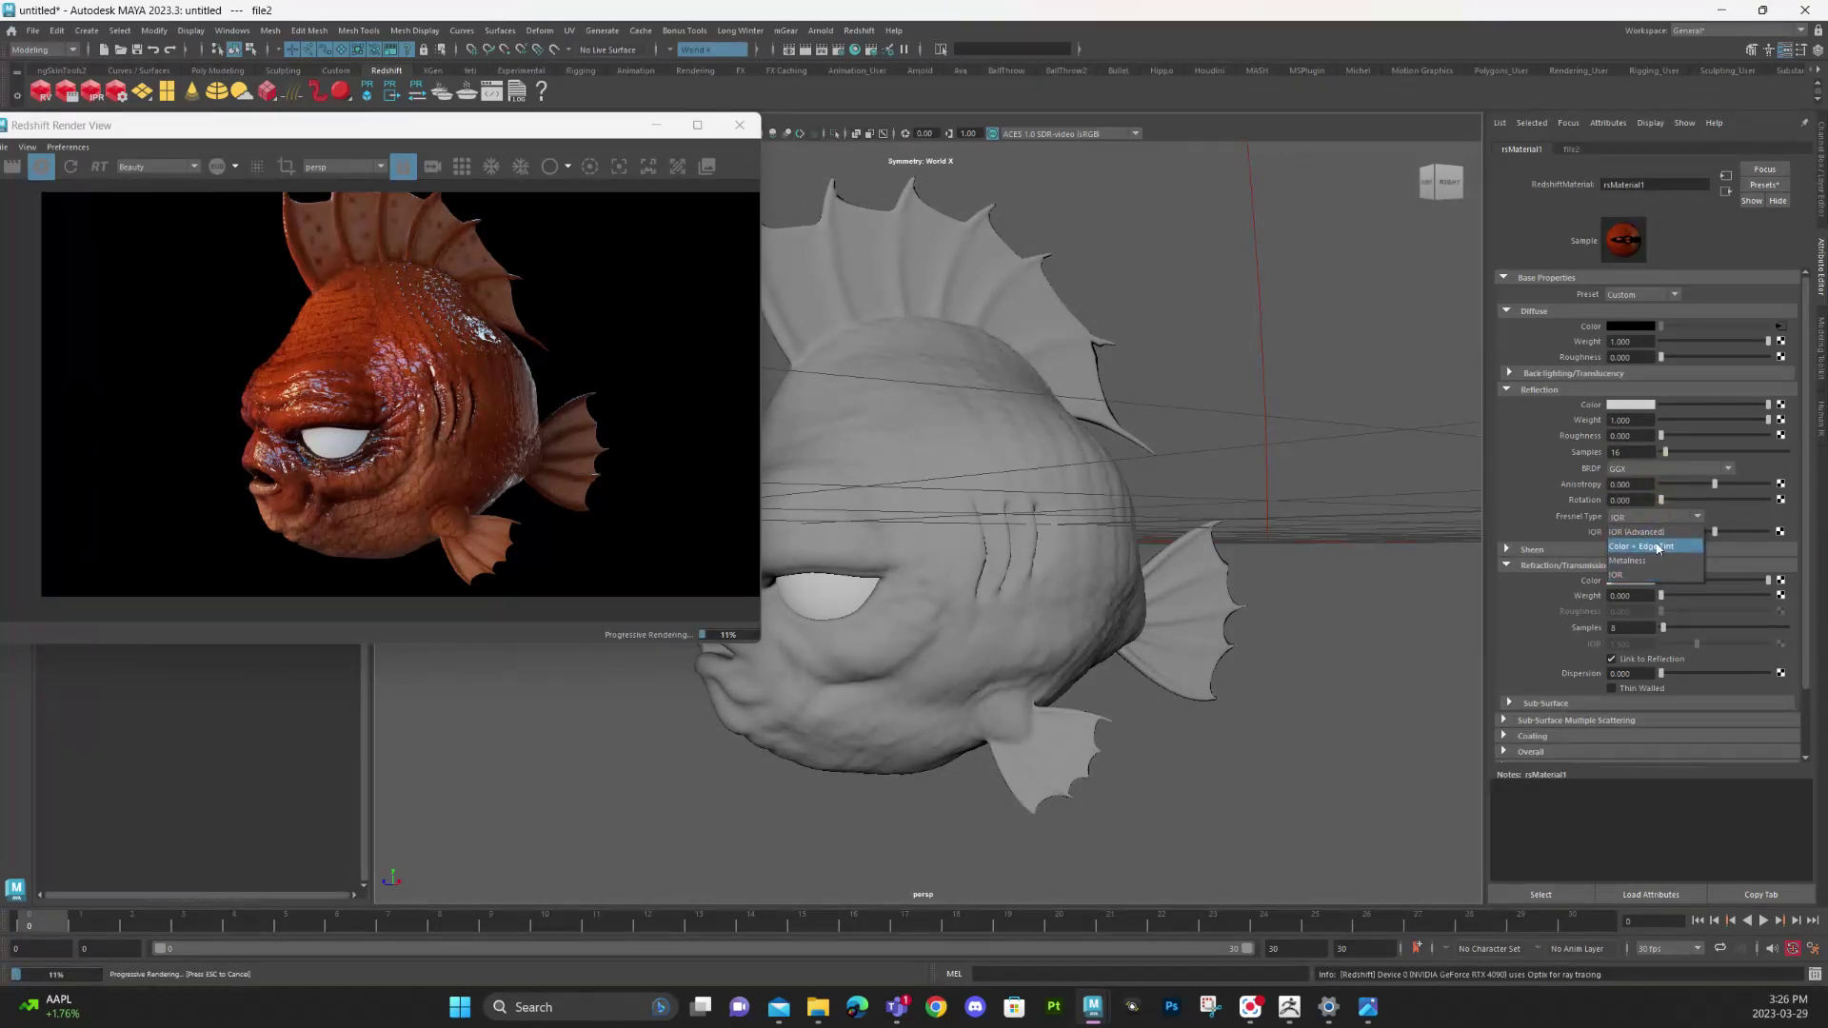
pyautogui.click(1666, 562)
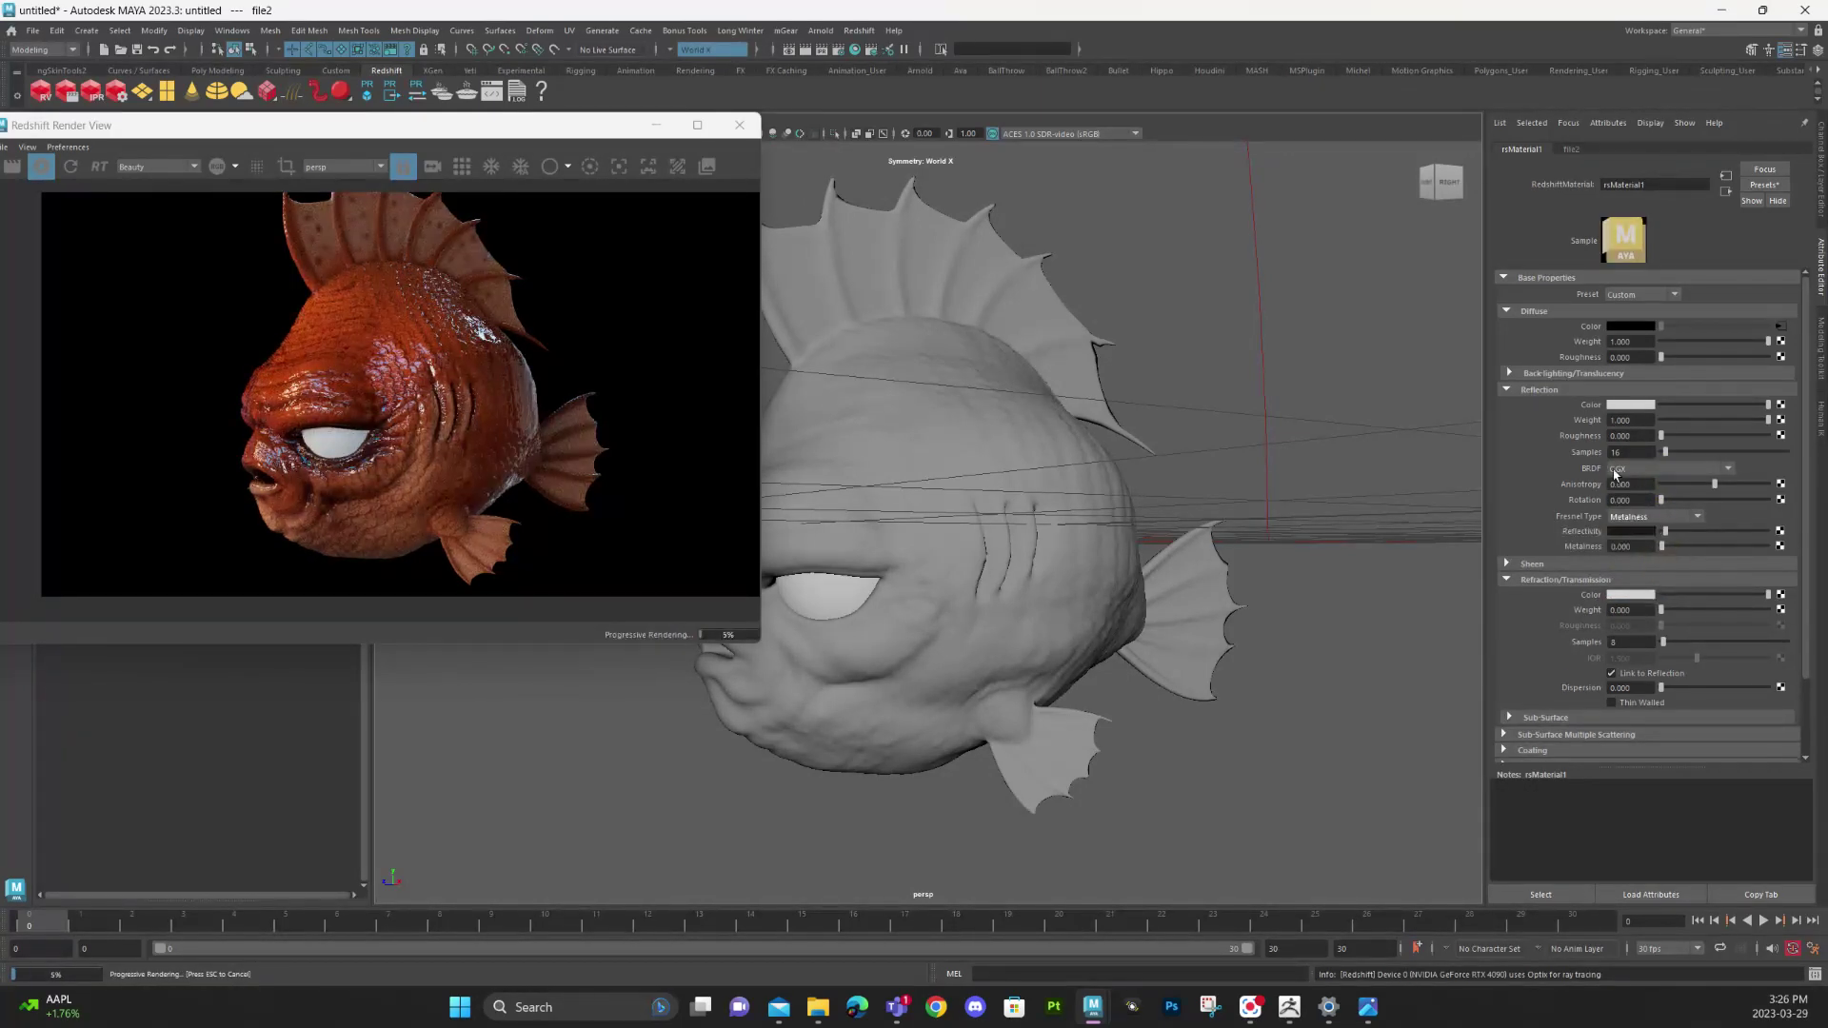
# Step: Connect a new file texture to the material's reflection roughness and load roughness.1001.jpg from the zbrush folder
pyautogui.click(1781, 436)
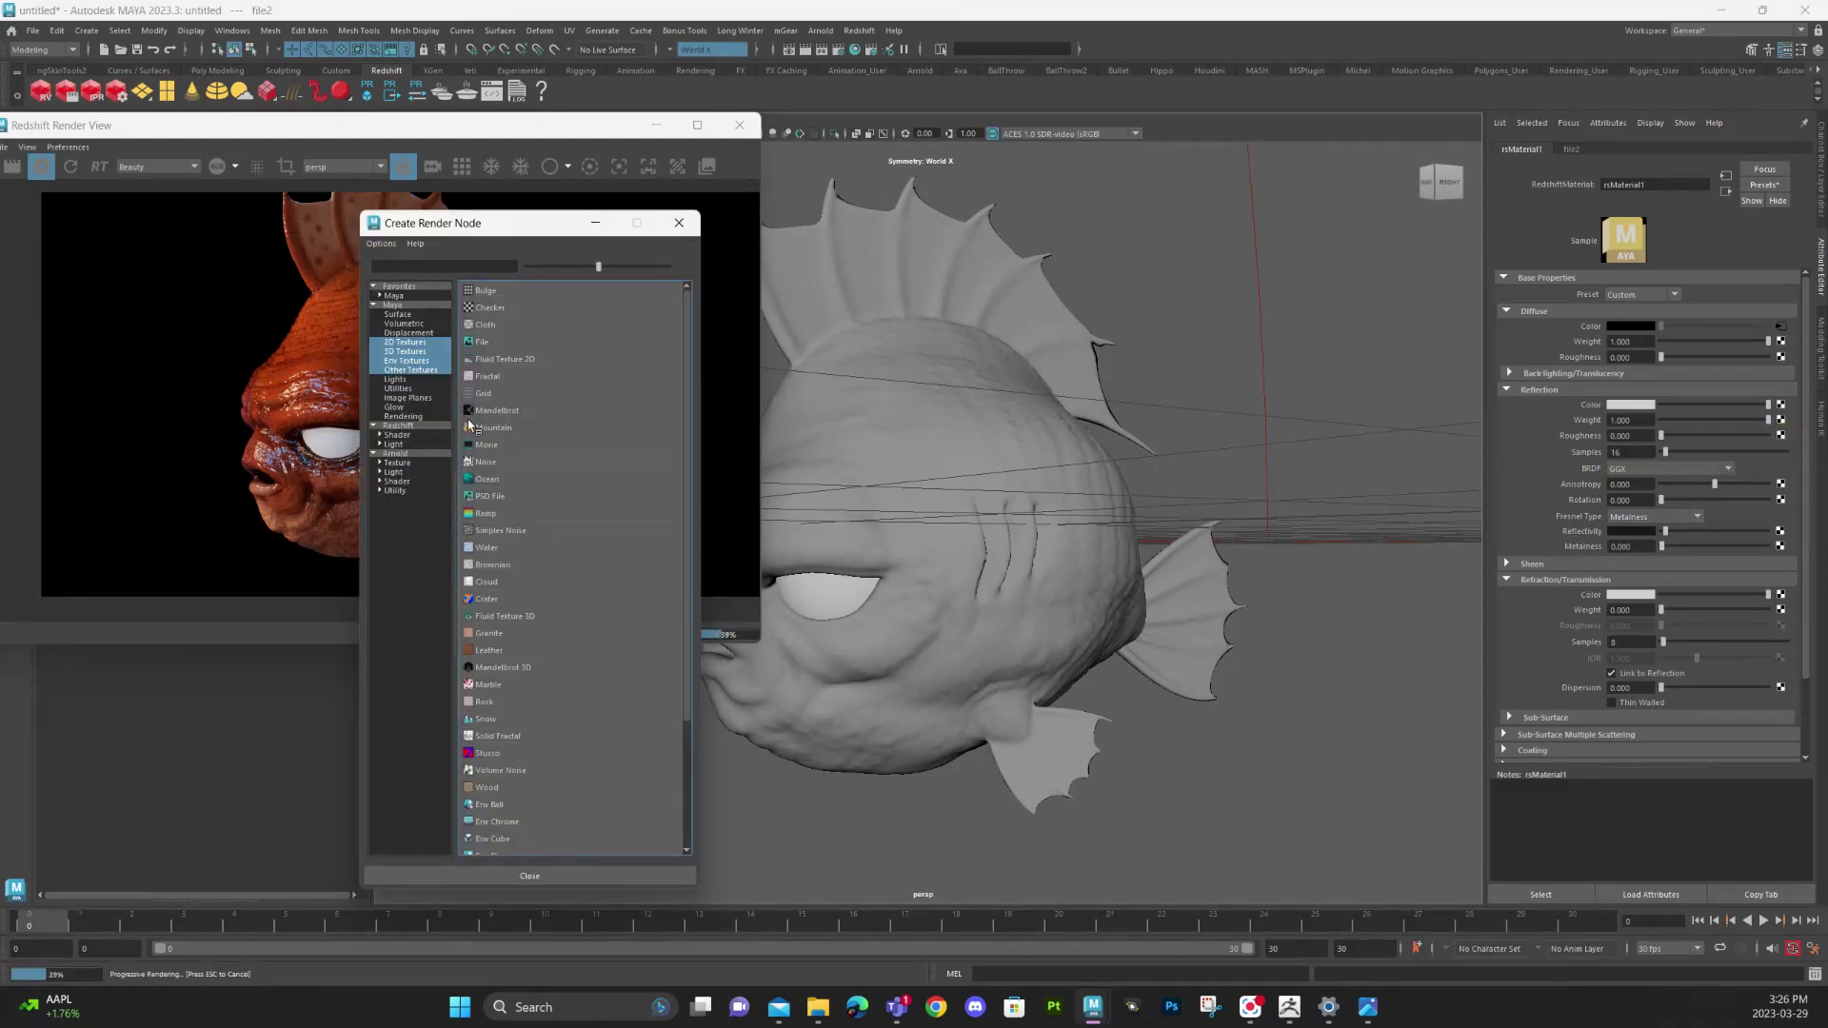
pyautogui.click(512, 345)
pyautogui.click(1795, 343)
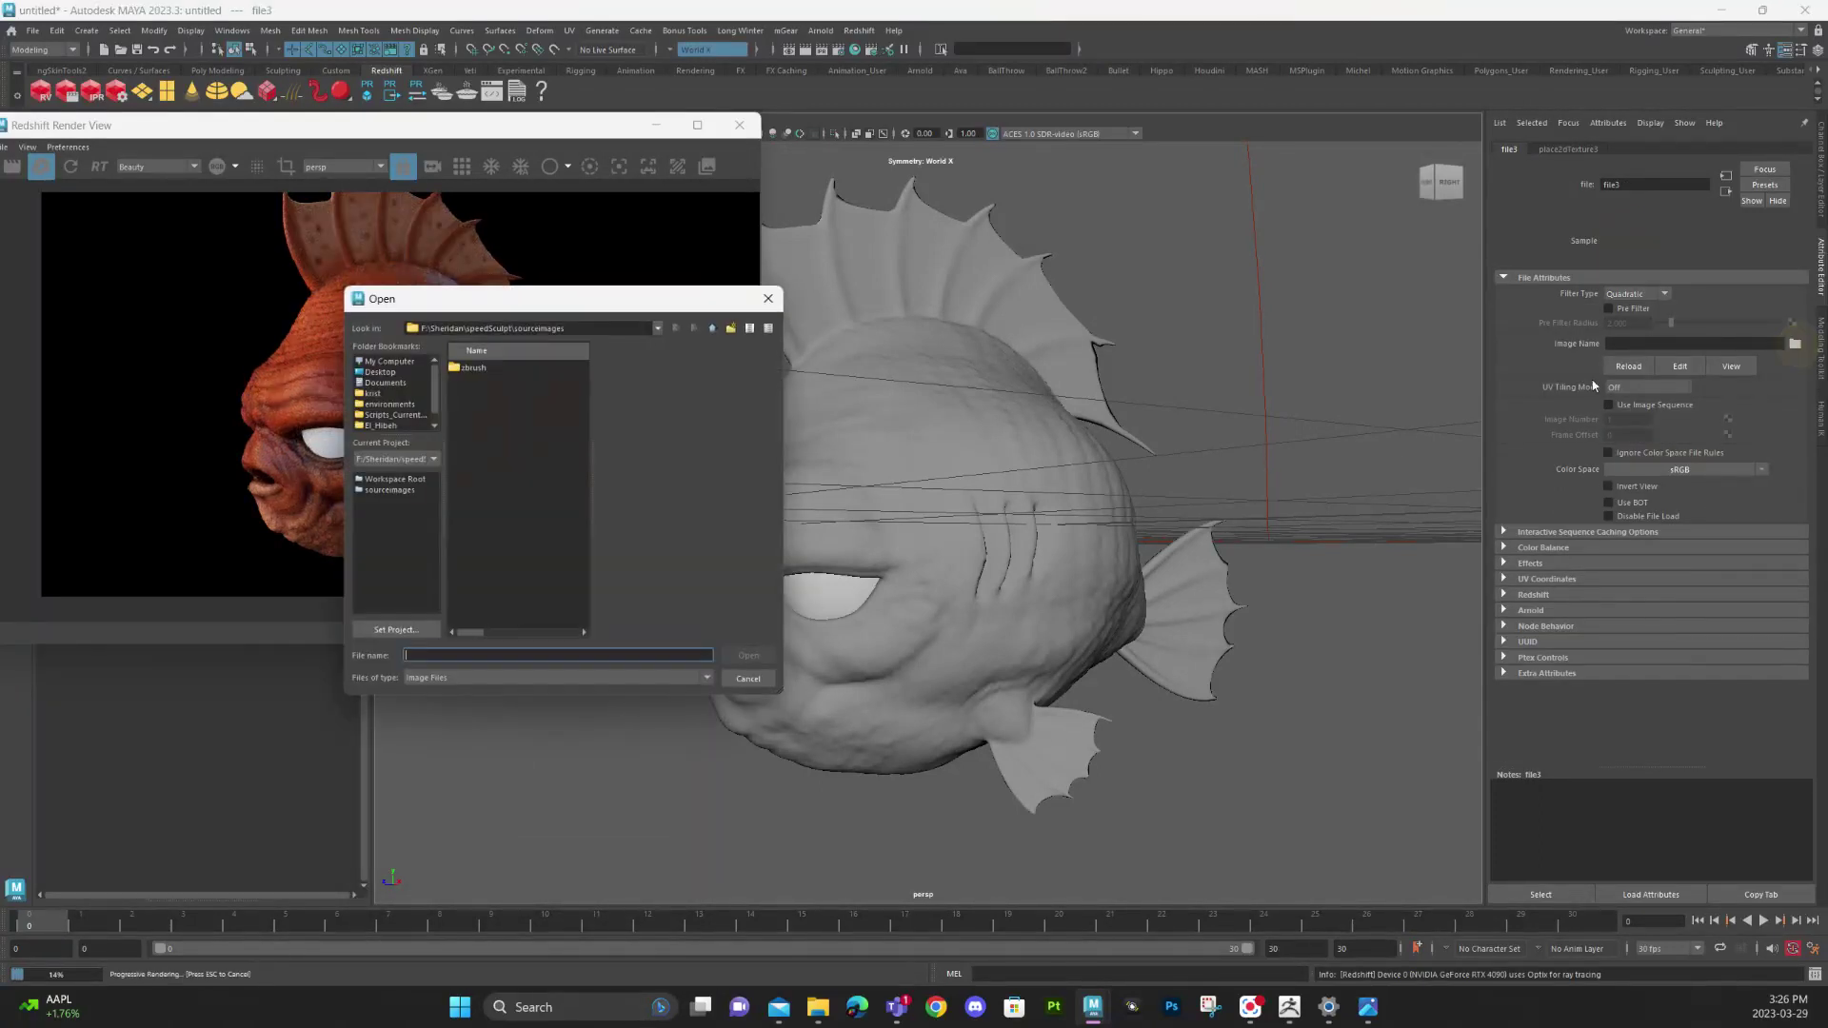
pyautogui.doubleClick(497, 369)
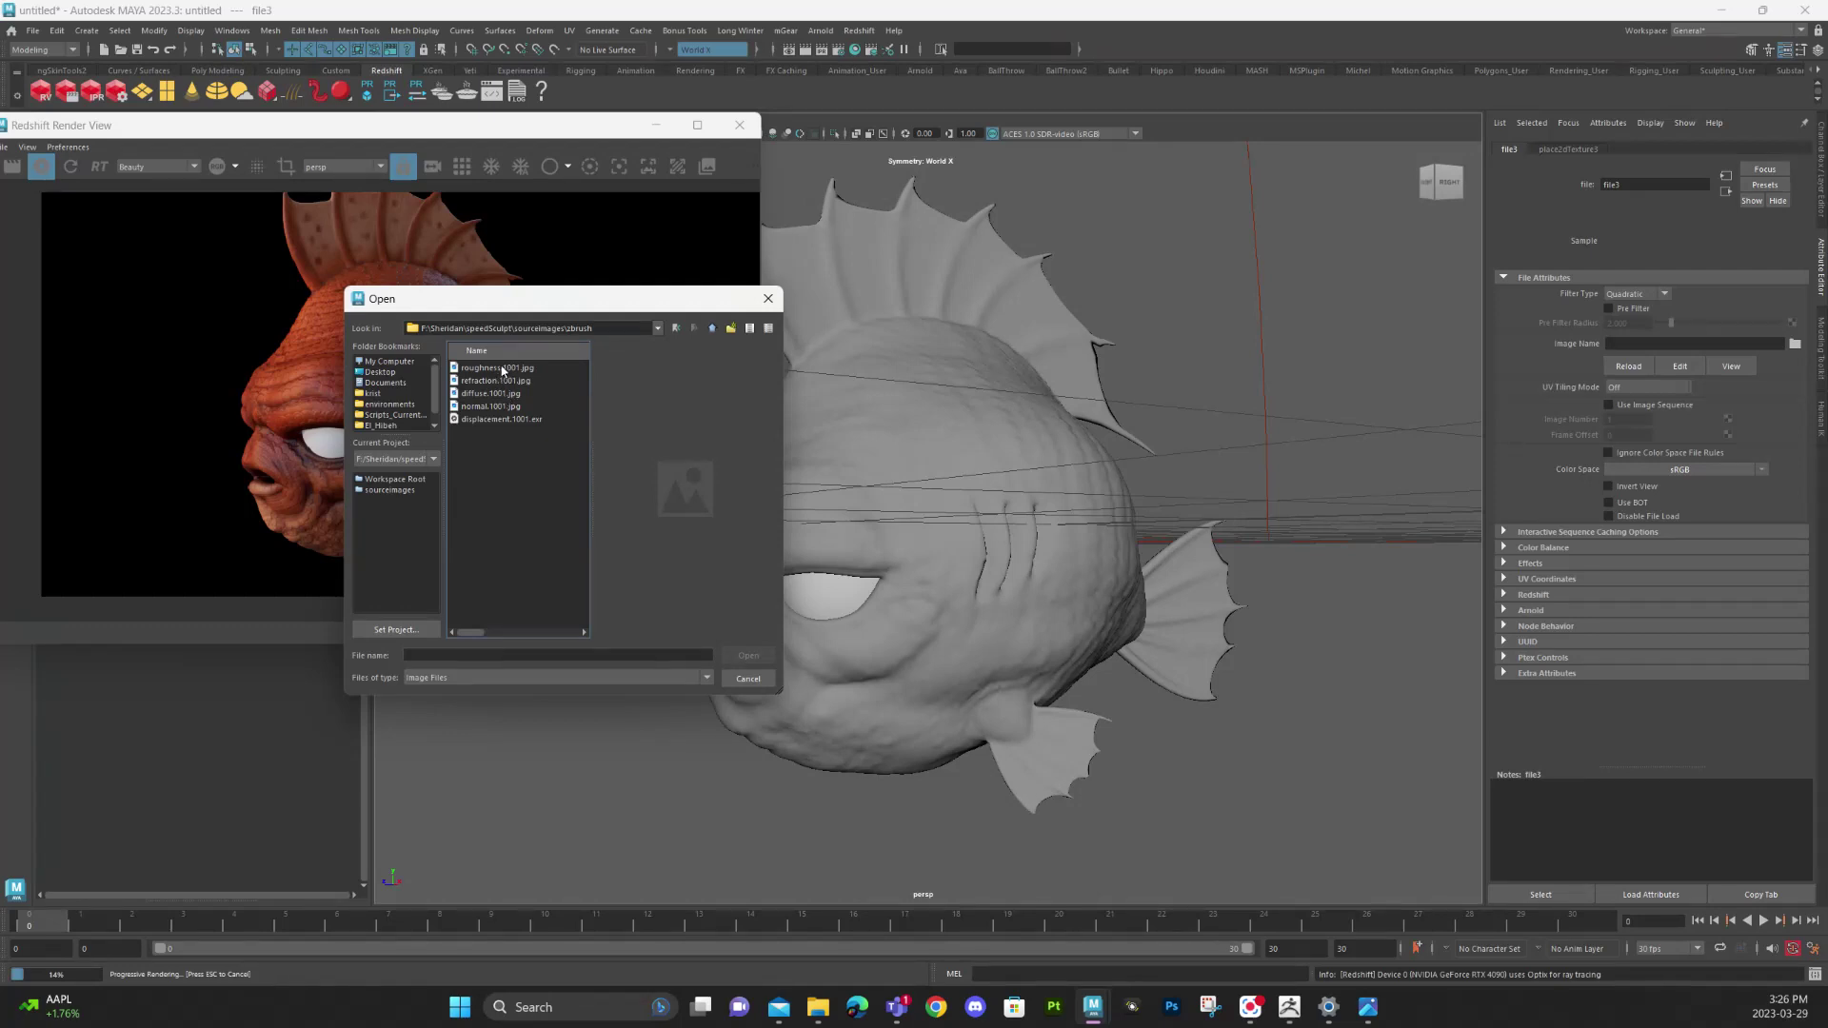
pyautogui.doubleClick(497, 367)
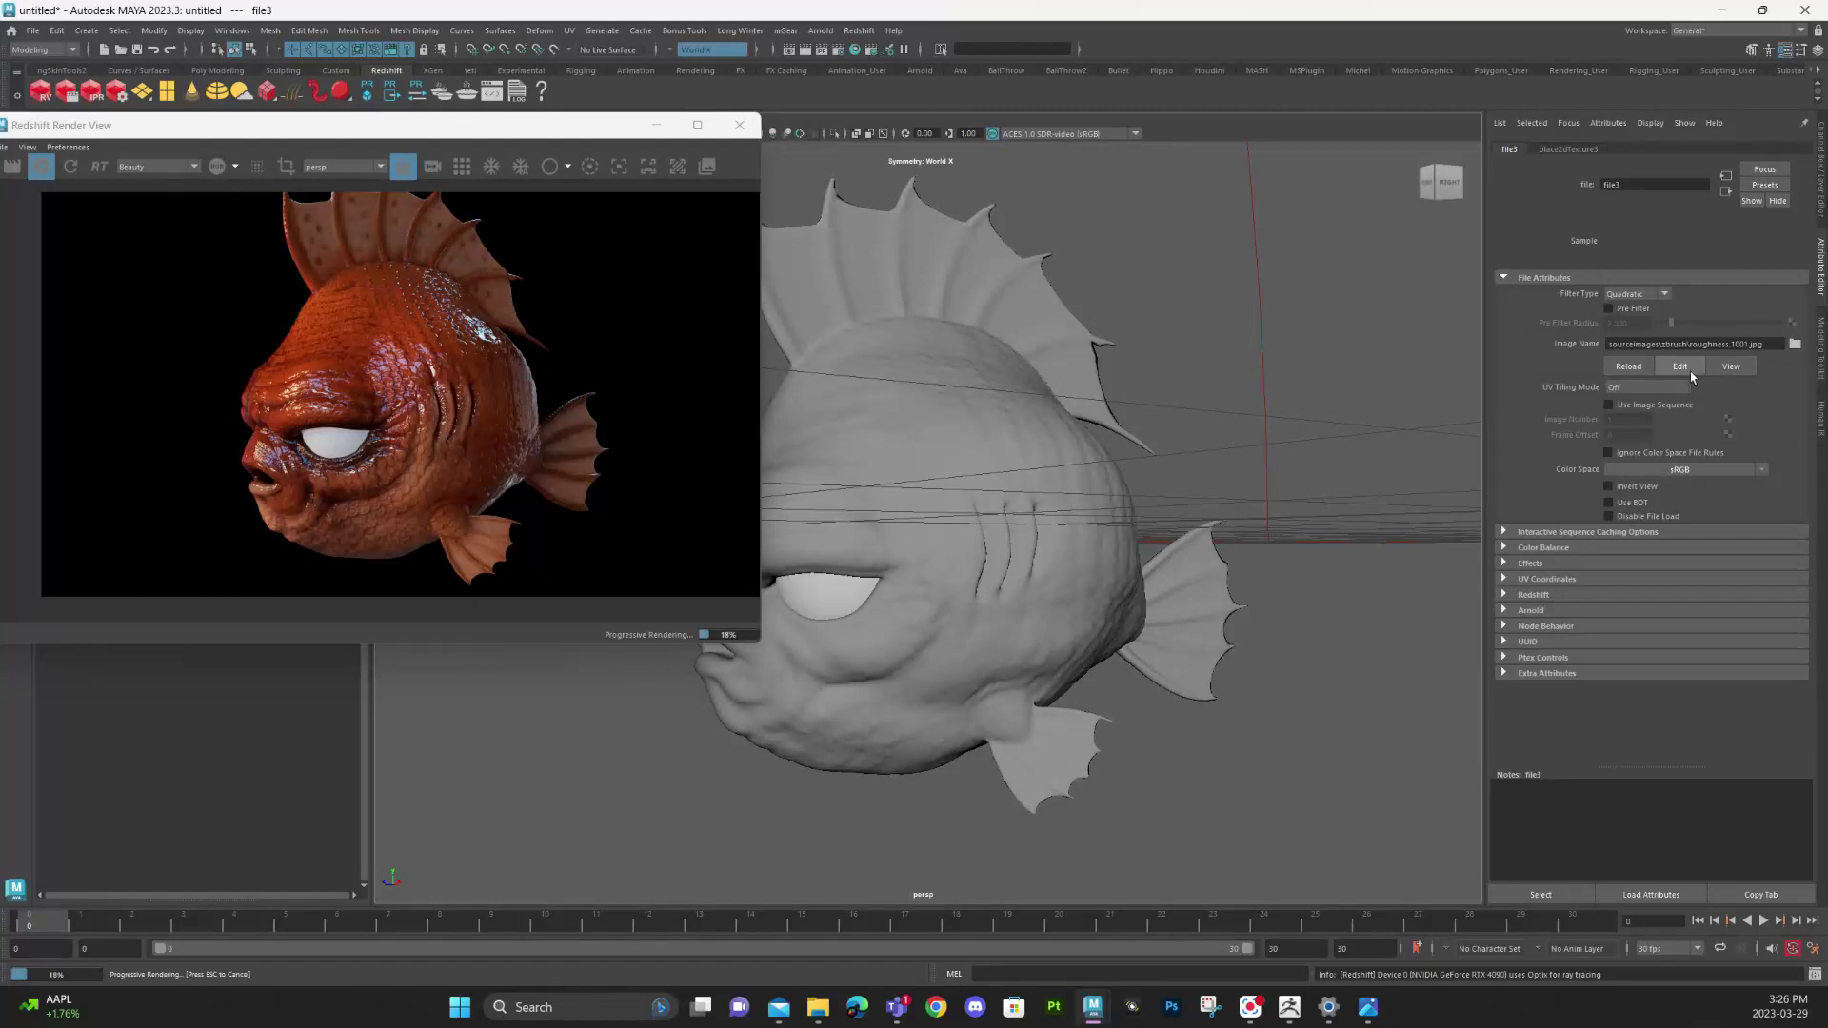
# Step: Raise the roughness texture's Alpha Offset to about 0.33 and check the fish's highlights from several angles
pyautogui.click(1550, 549)
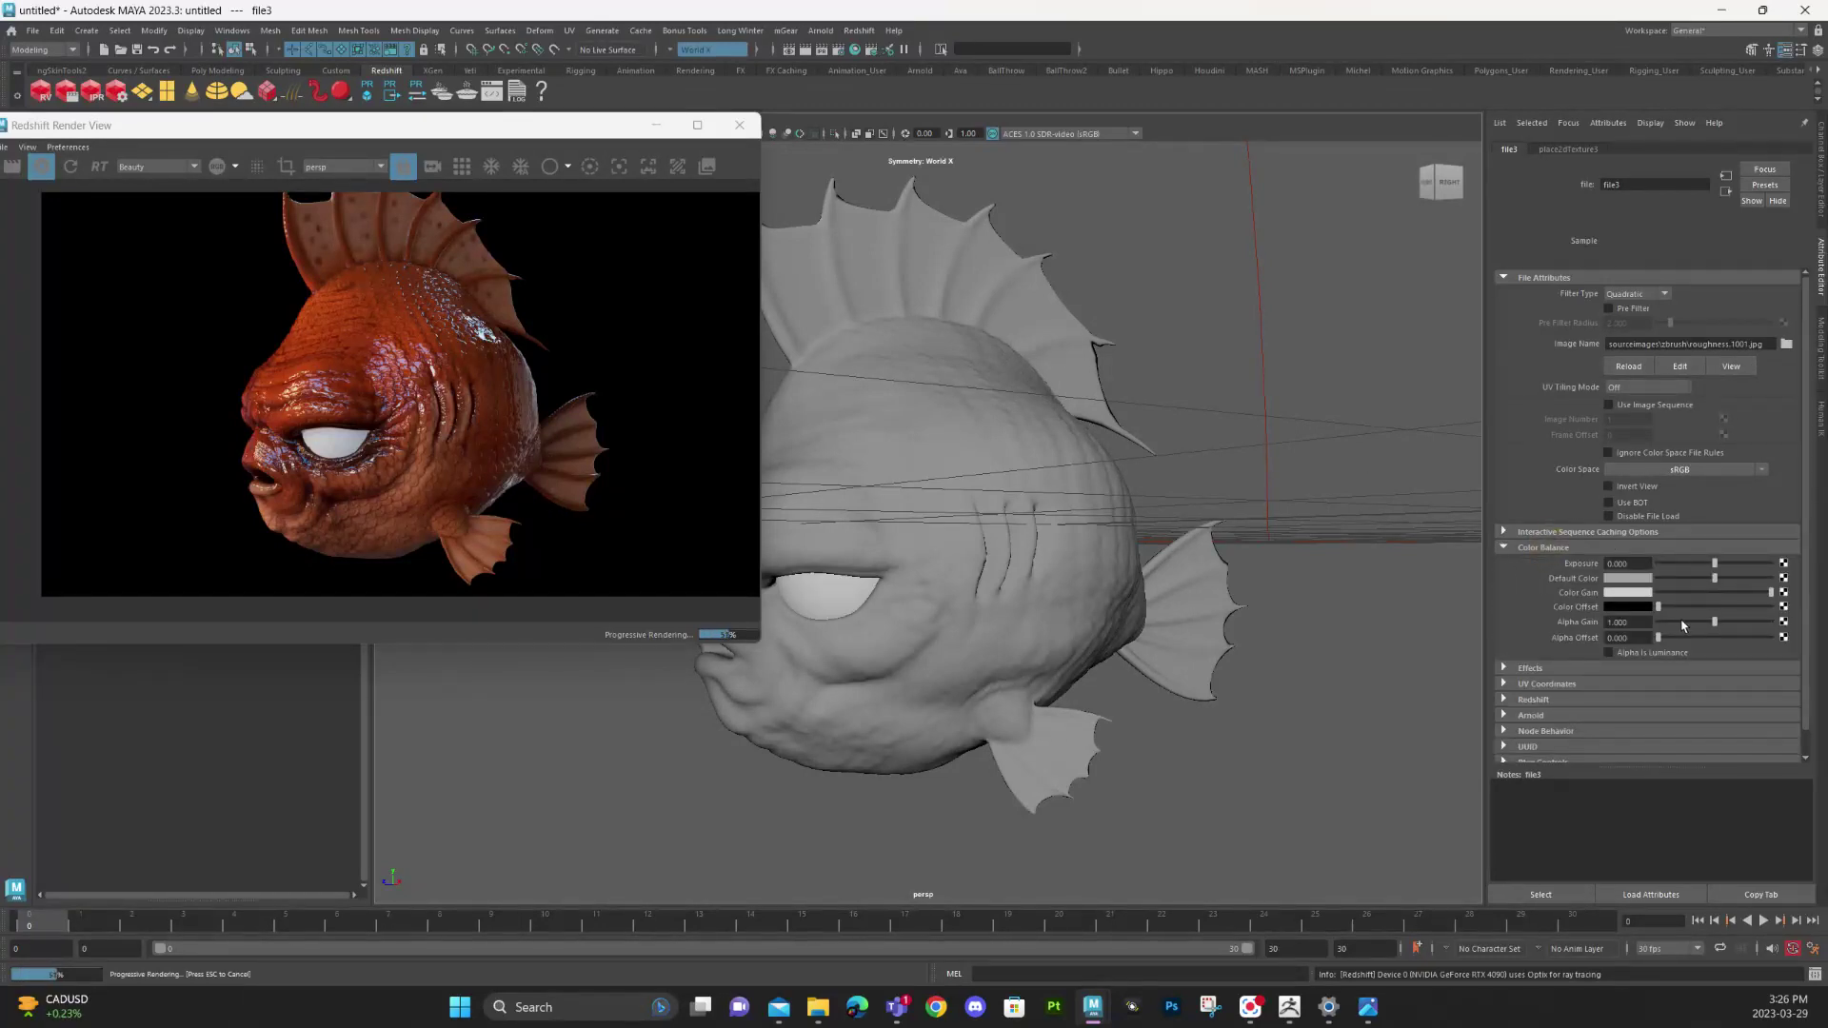
pyautogui.moveTo(1666, 635)
pyautogui.mouseDown()
pyautogui.moveTo(1700, 632)
pyautogui.moveTo(1677, 638)
pyautogui.mouseUp()
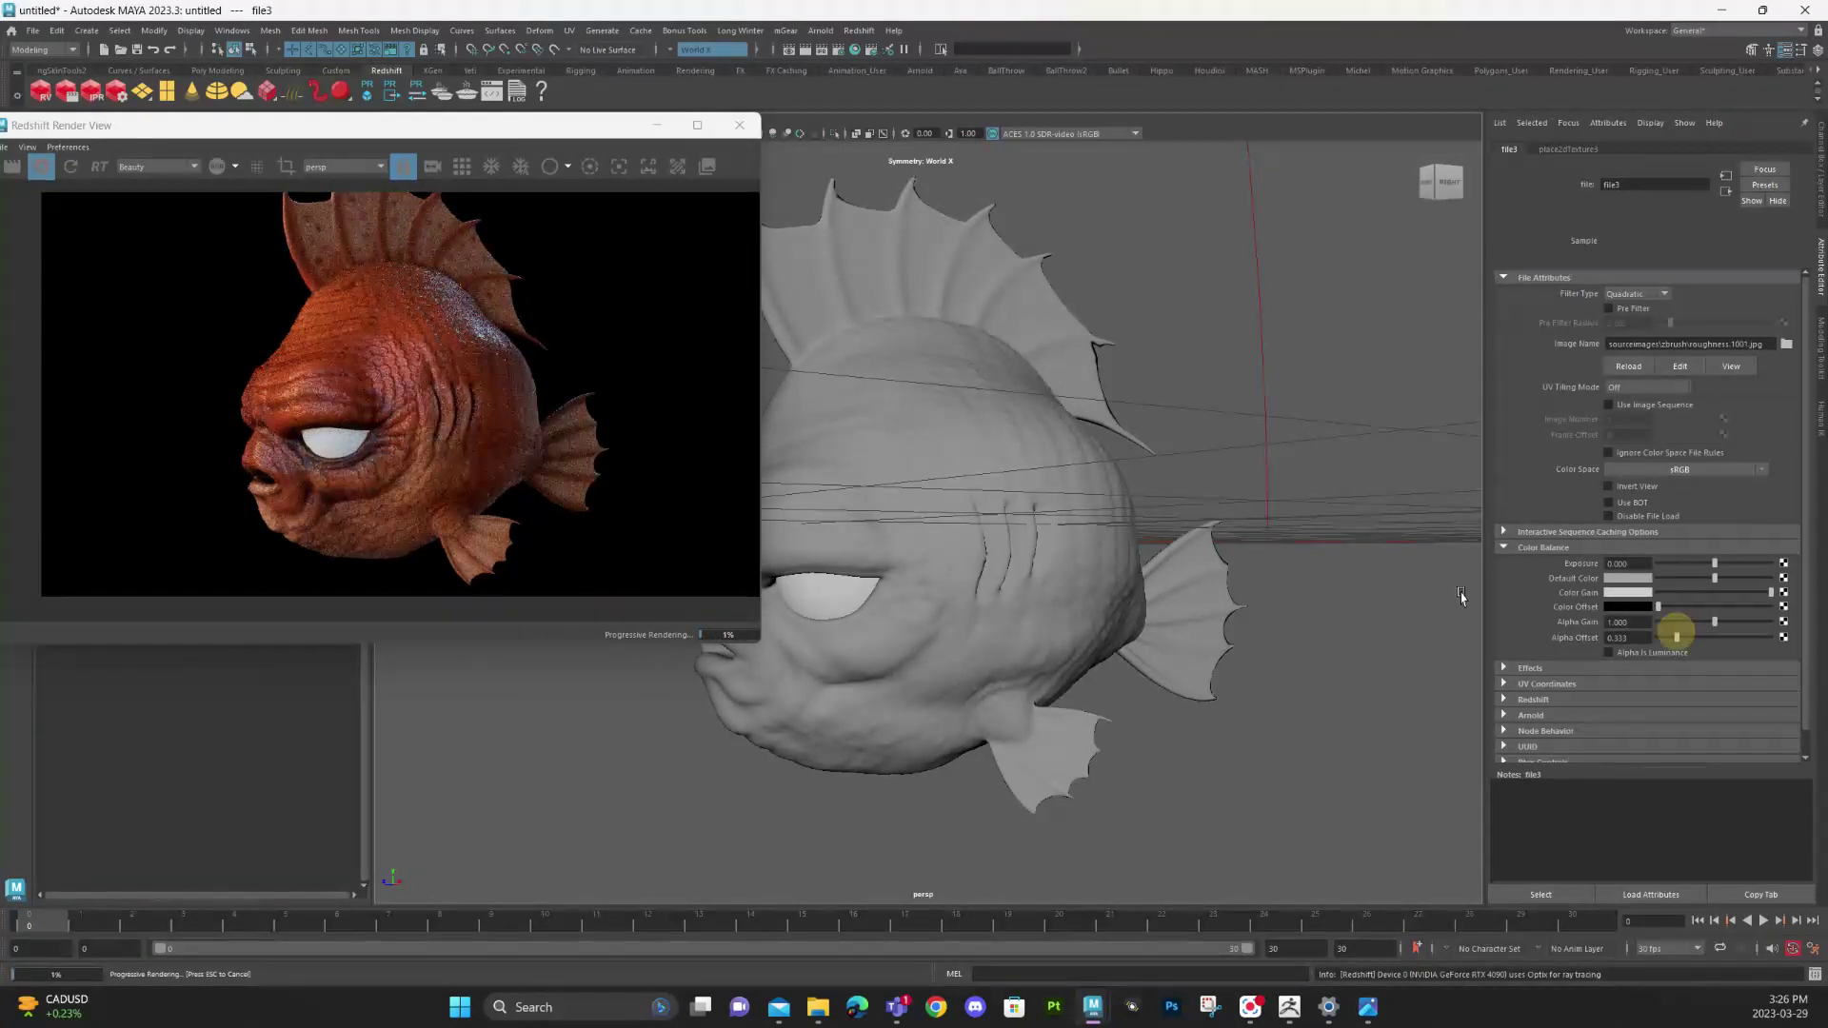
pyautogui.keyDown('alt'); pyautogui.moveTo(1238, 445); pyautogui.dragTo(1183, 441); pyautogui.keyUp('alt')
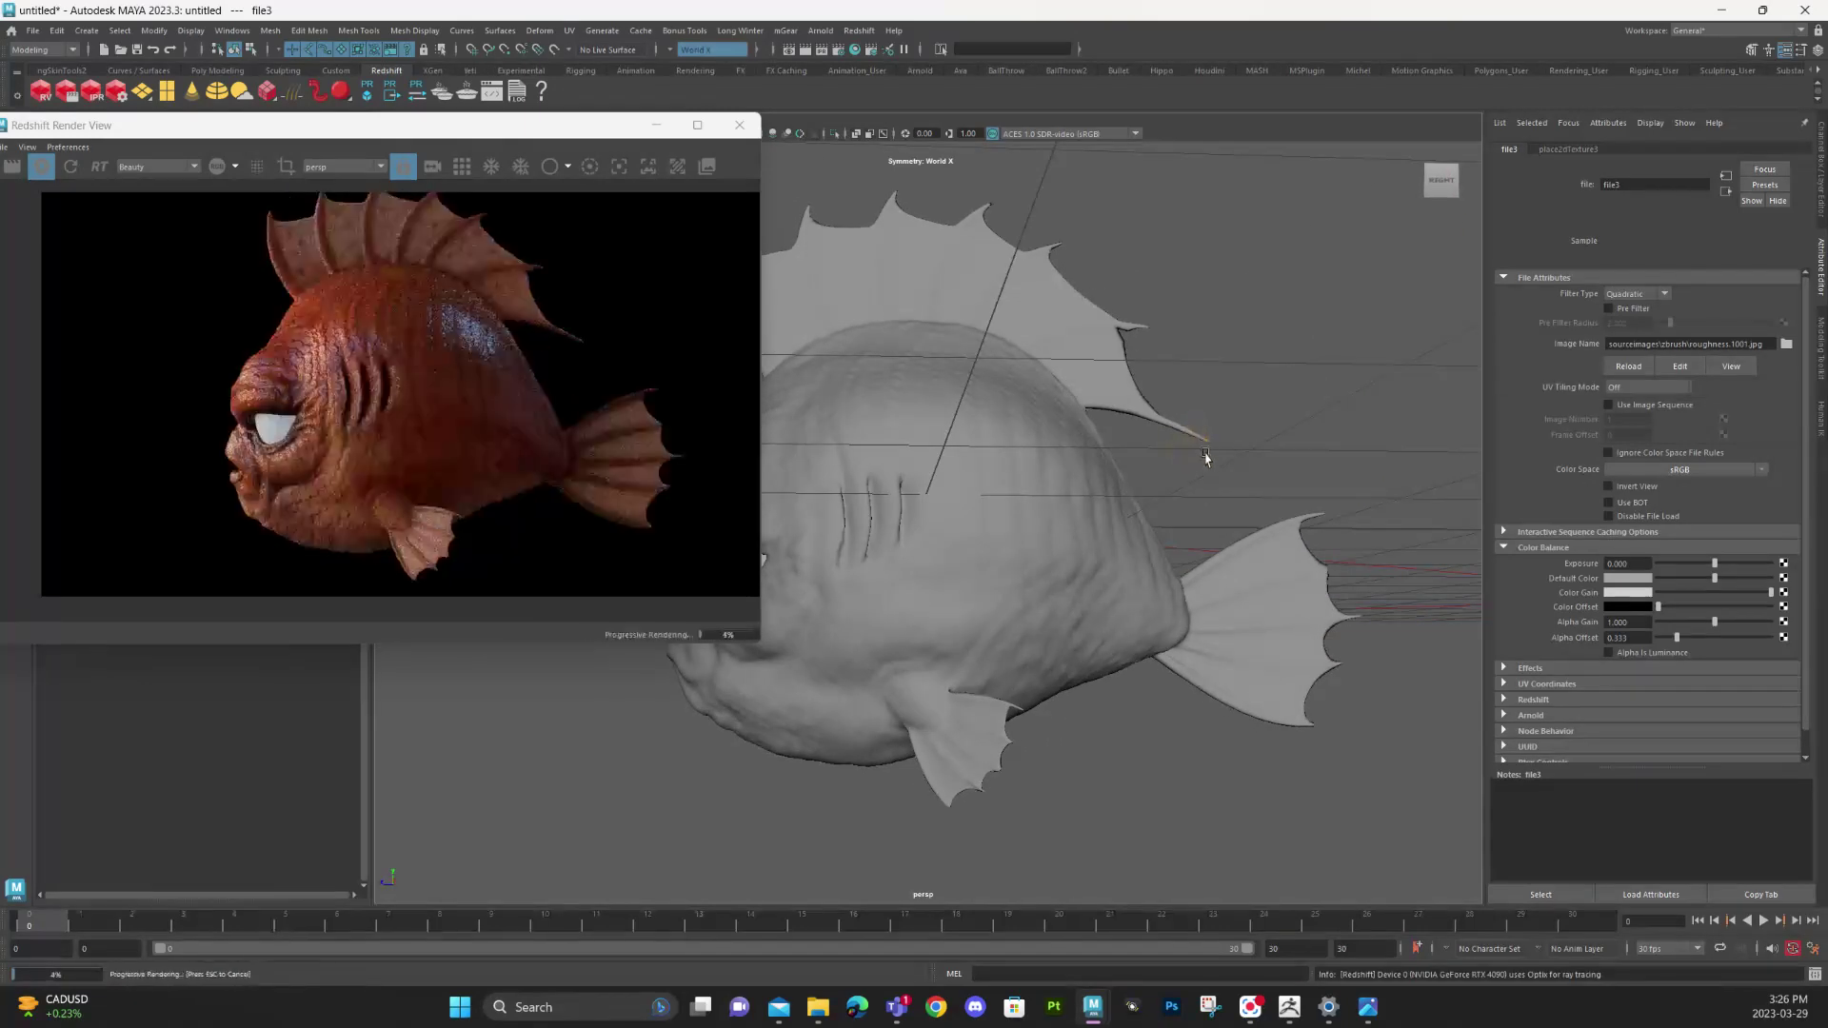
pyautogui.keyDown('alt'); pyautogui.moveTo(1117, 572); pyautogui.dragTo(1196, 505); pyautogui.keyUp('alt')
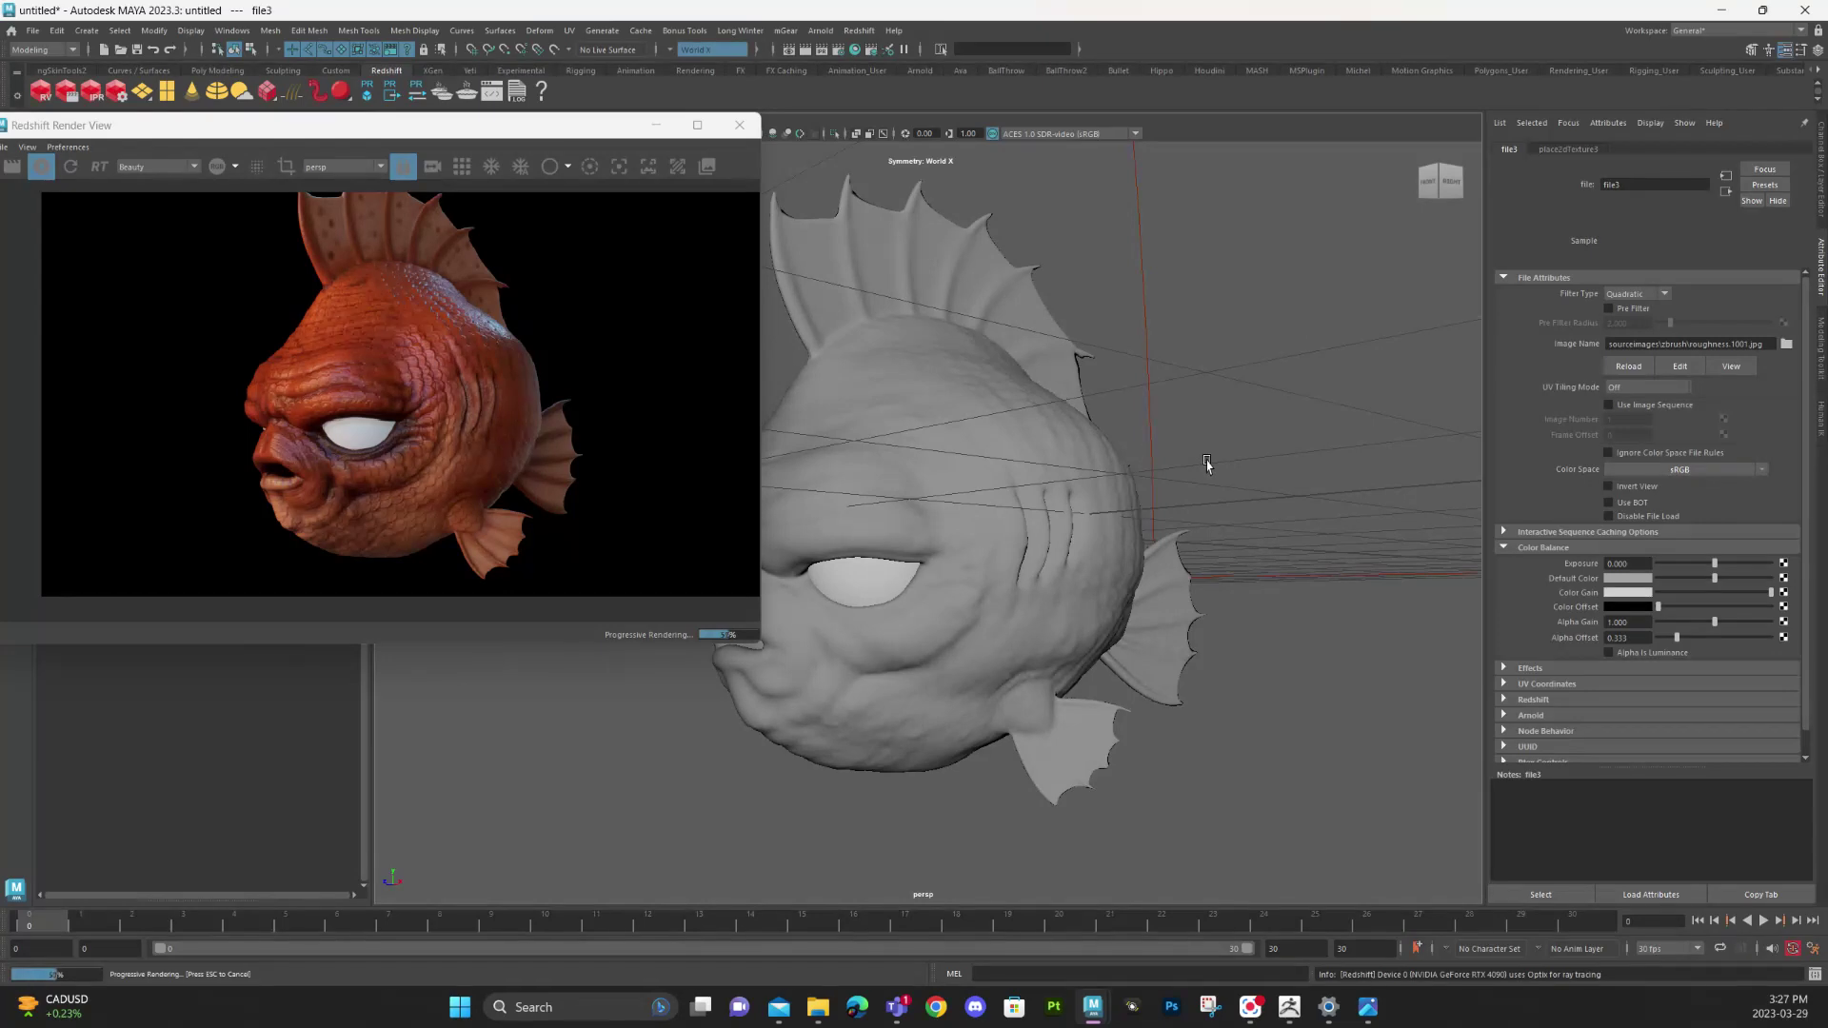
pyautogui.keyDown('alt'); pyautogui.moveTo(1205, 326); pyautogui.dragTo(1187, 330); pyautogui.keyUp('alt')
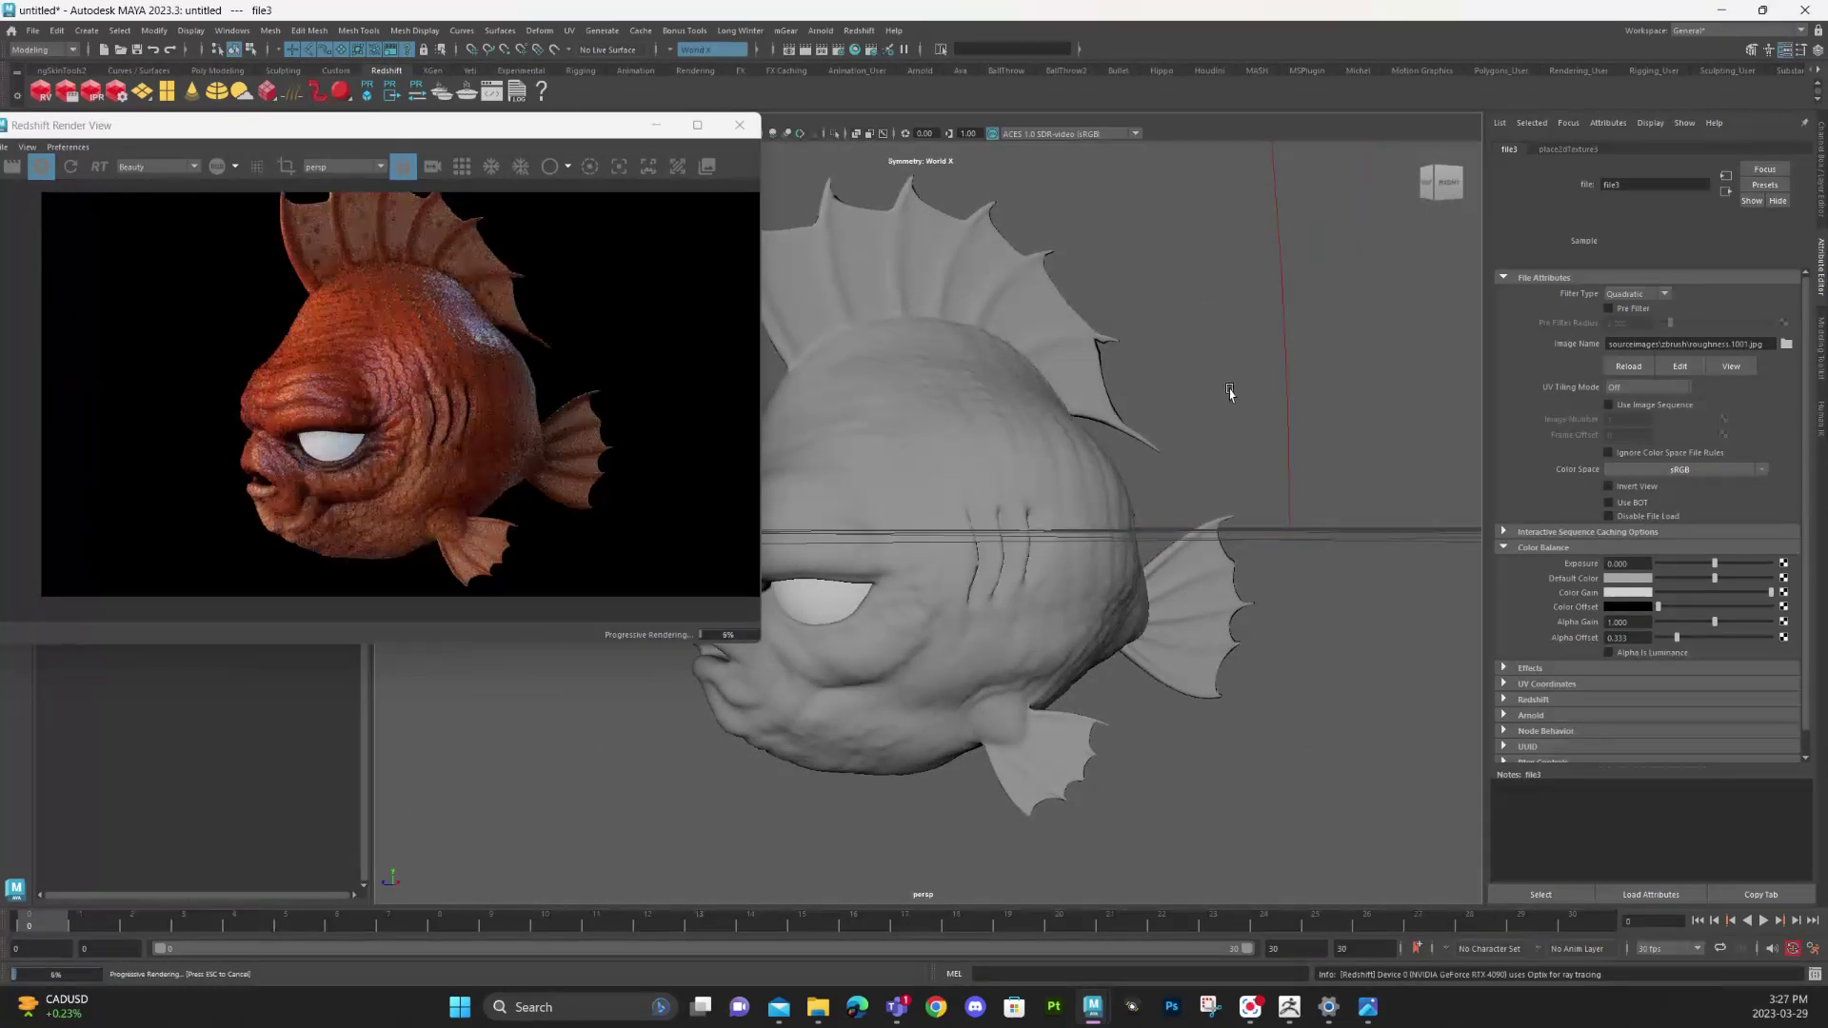
pyautogui.keyDown('alt'); pyautogui.moveTo(1230, 391); pyautogui.dragTo(1205, 383); pyautogui.keyUp('alt')
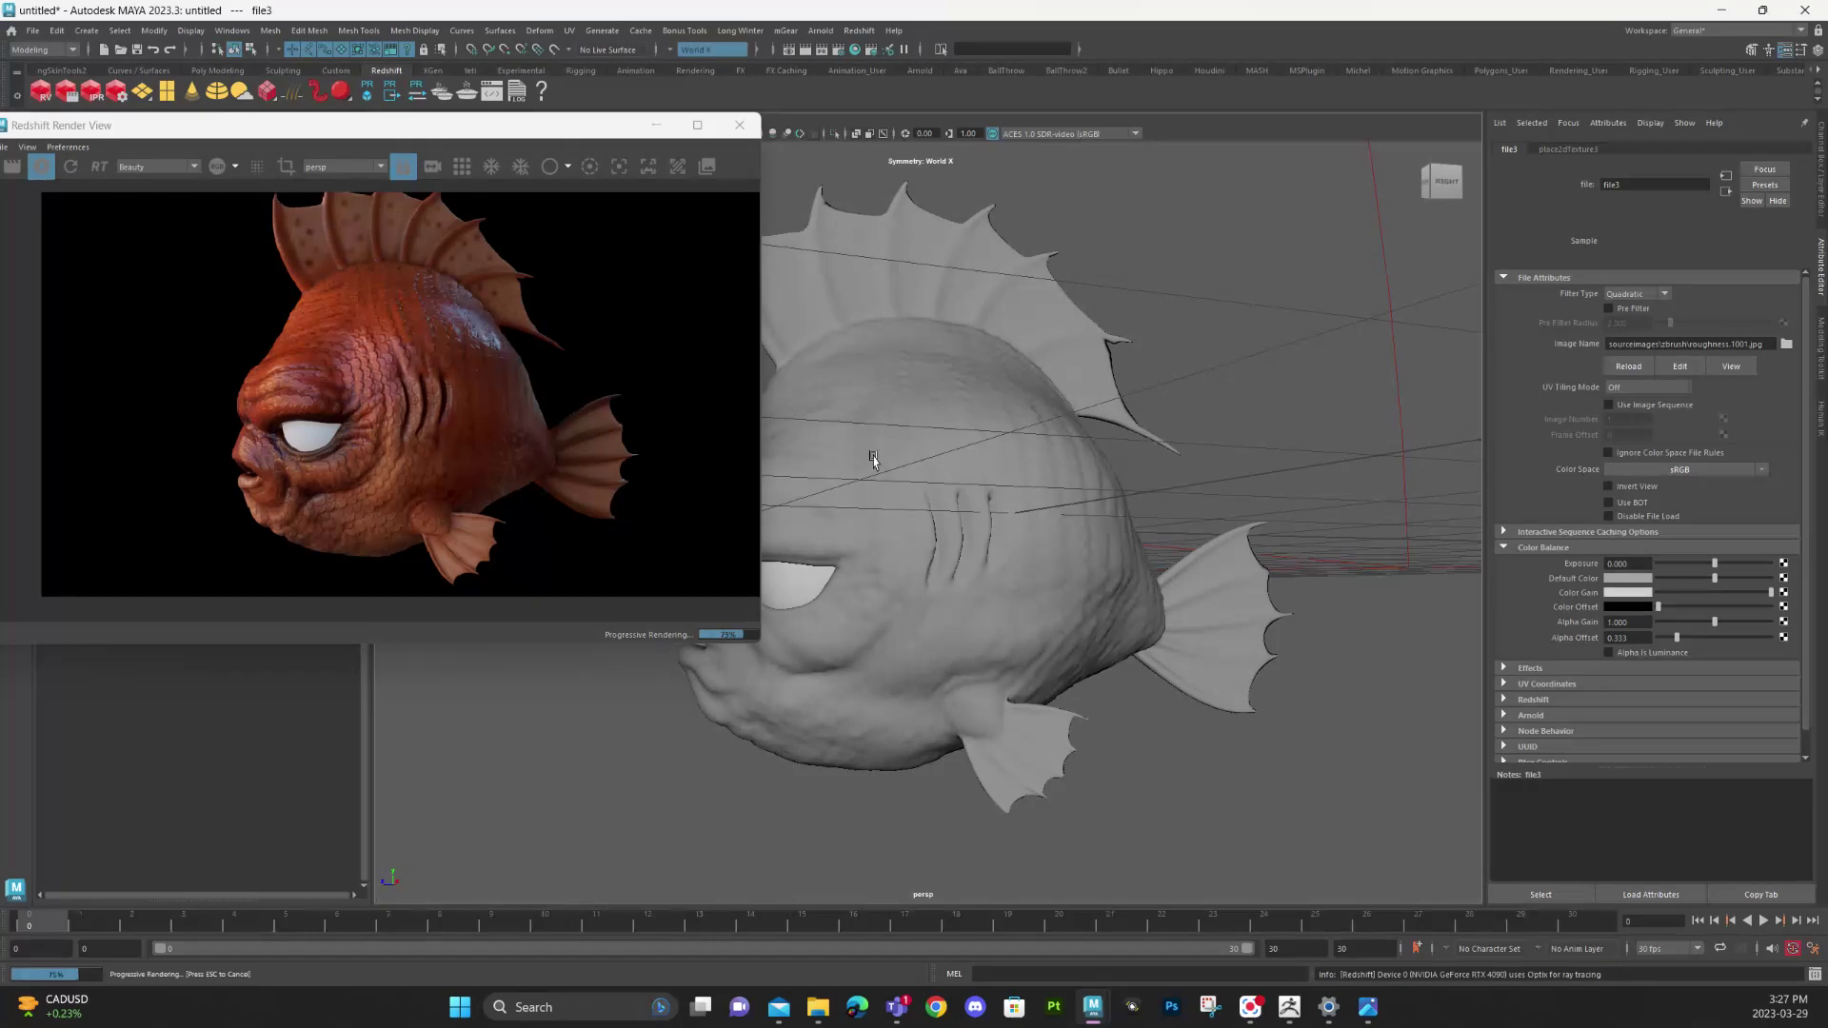
# Step: Connect a new file texture to the material's refraction color and load refraction.1001.jpg from the zbrush folder
pyautogui.click(1725, 191)
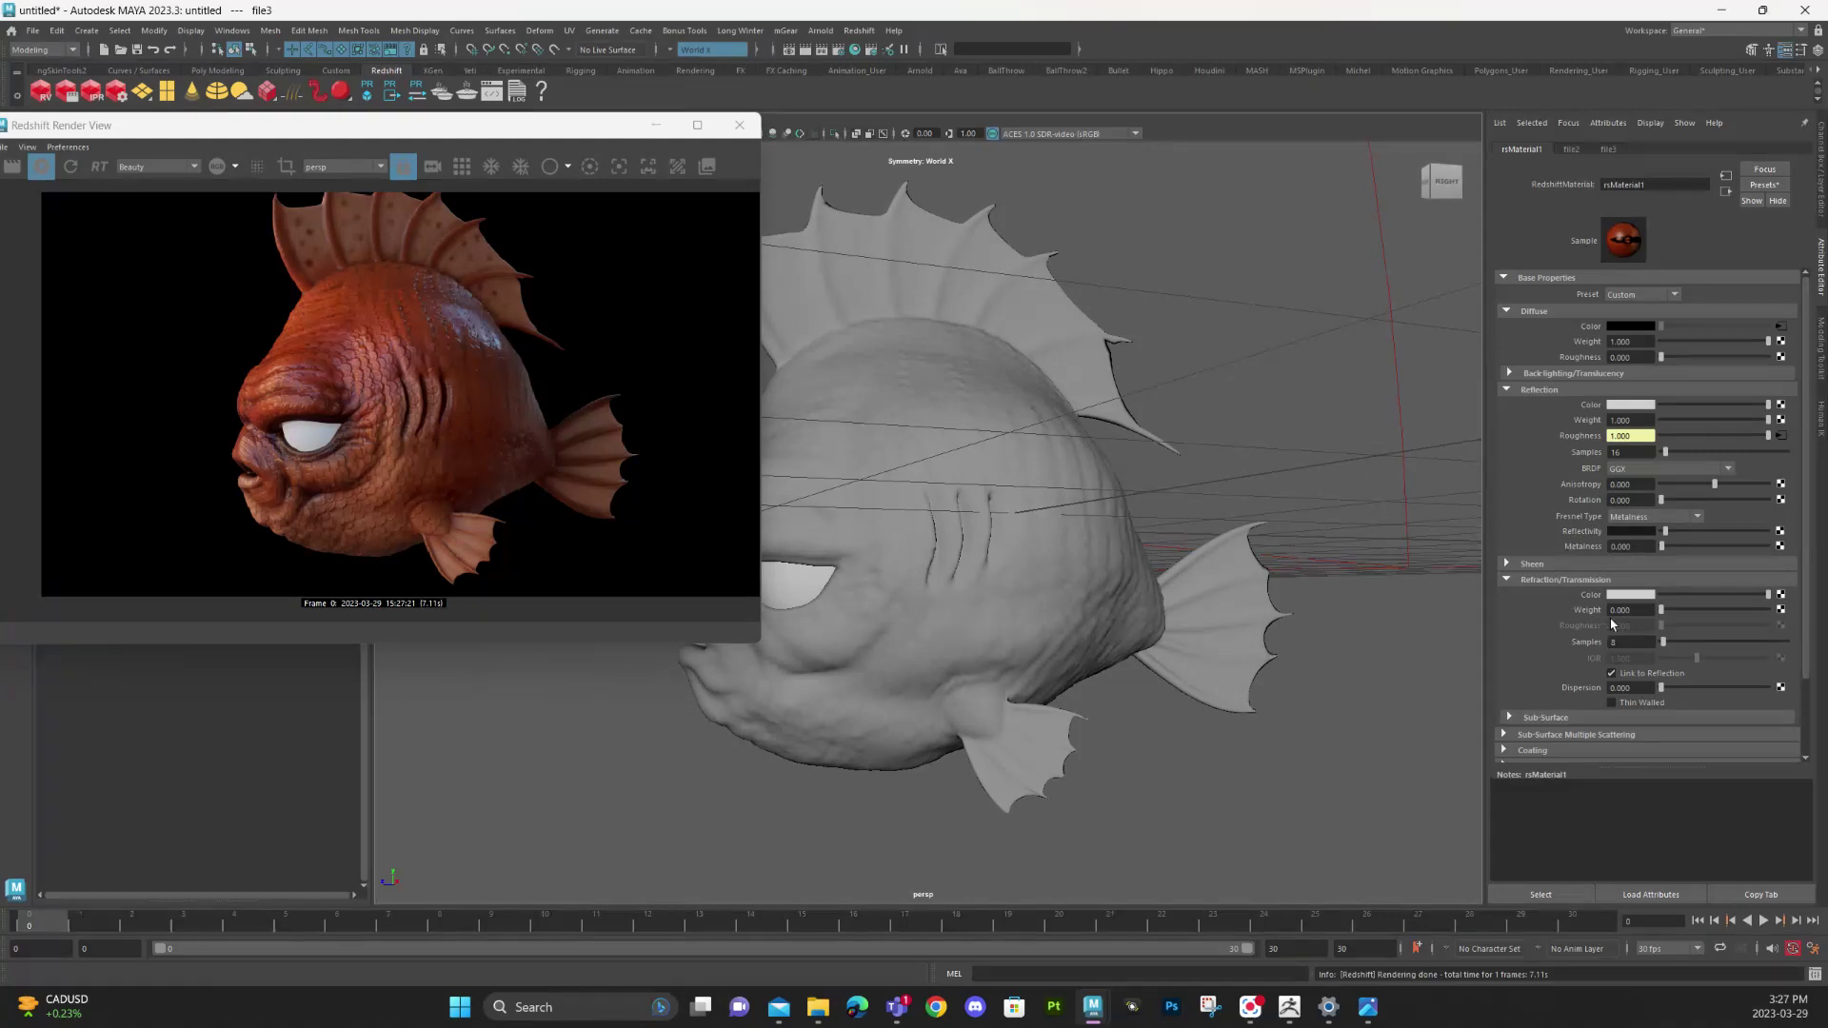
pyautogui.click(1780, 595)
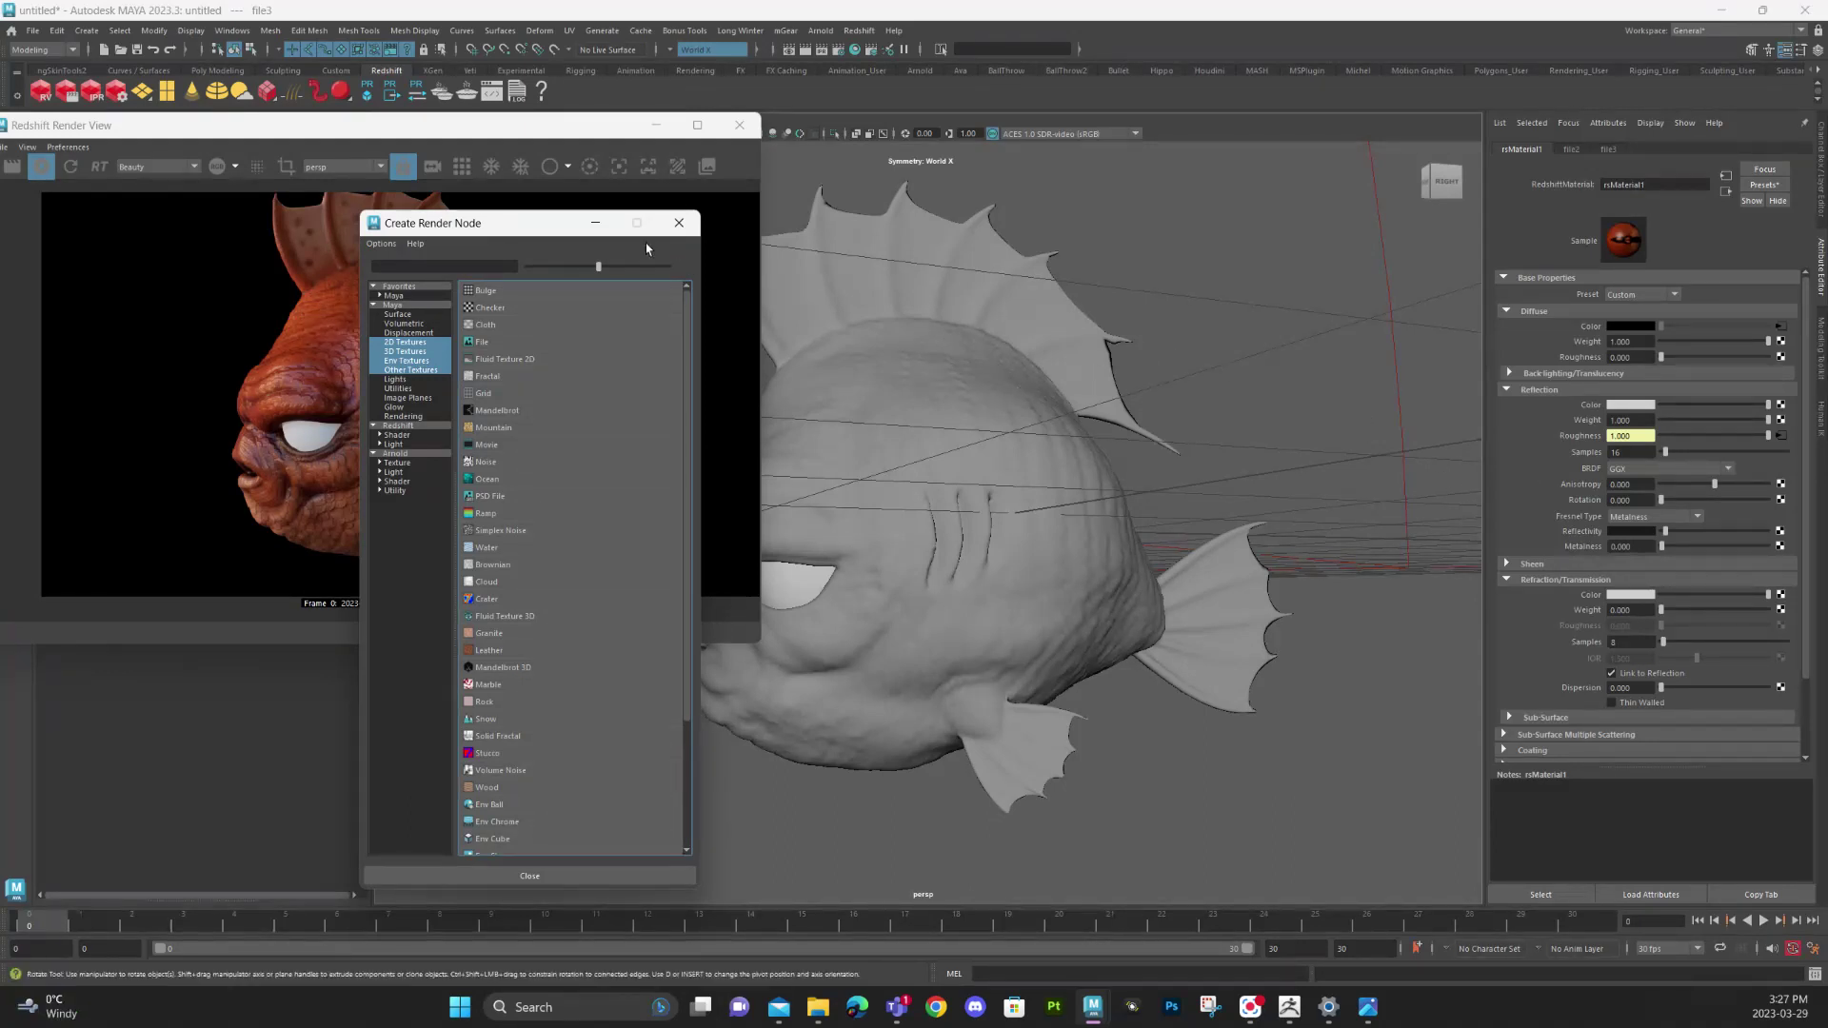
pyautogui.click(496, 345)
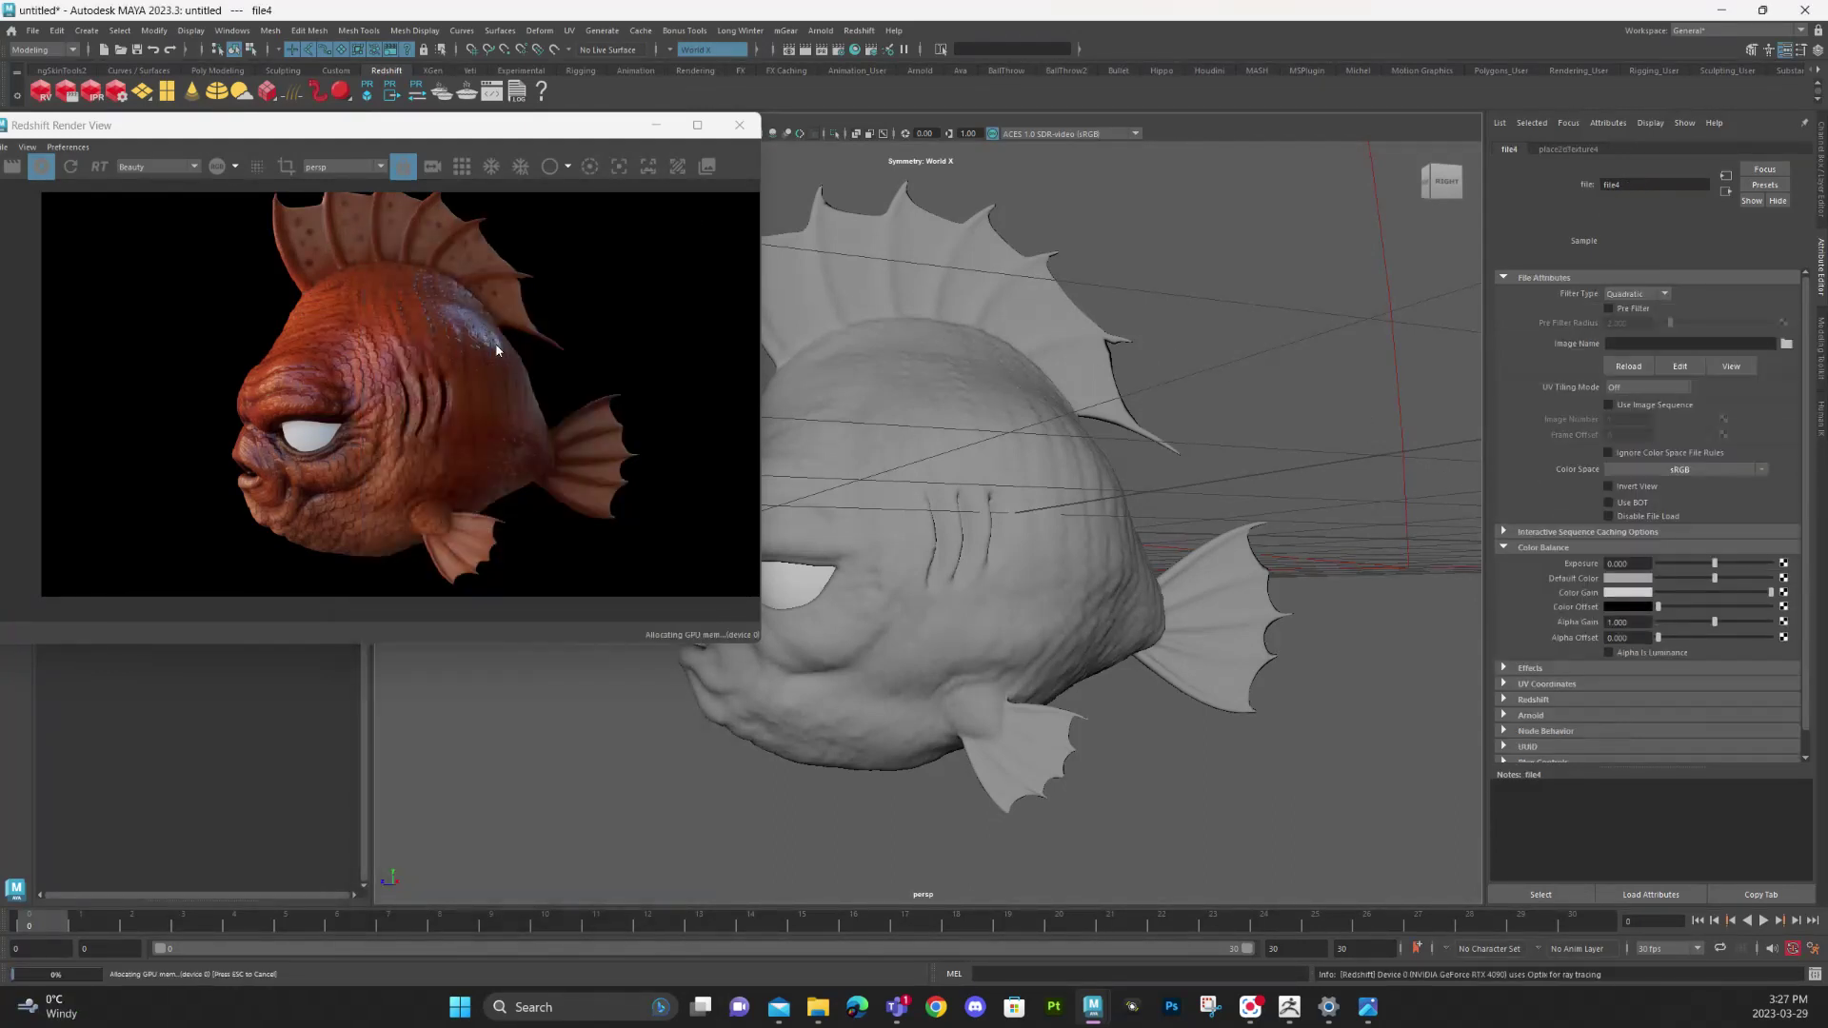
pyautogui.click(1787, 344)
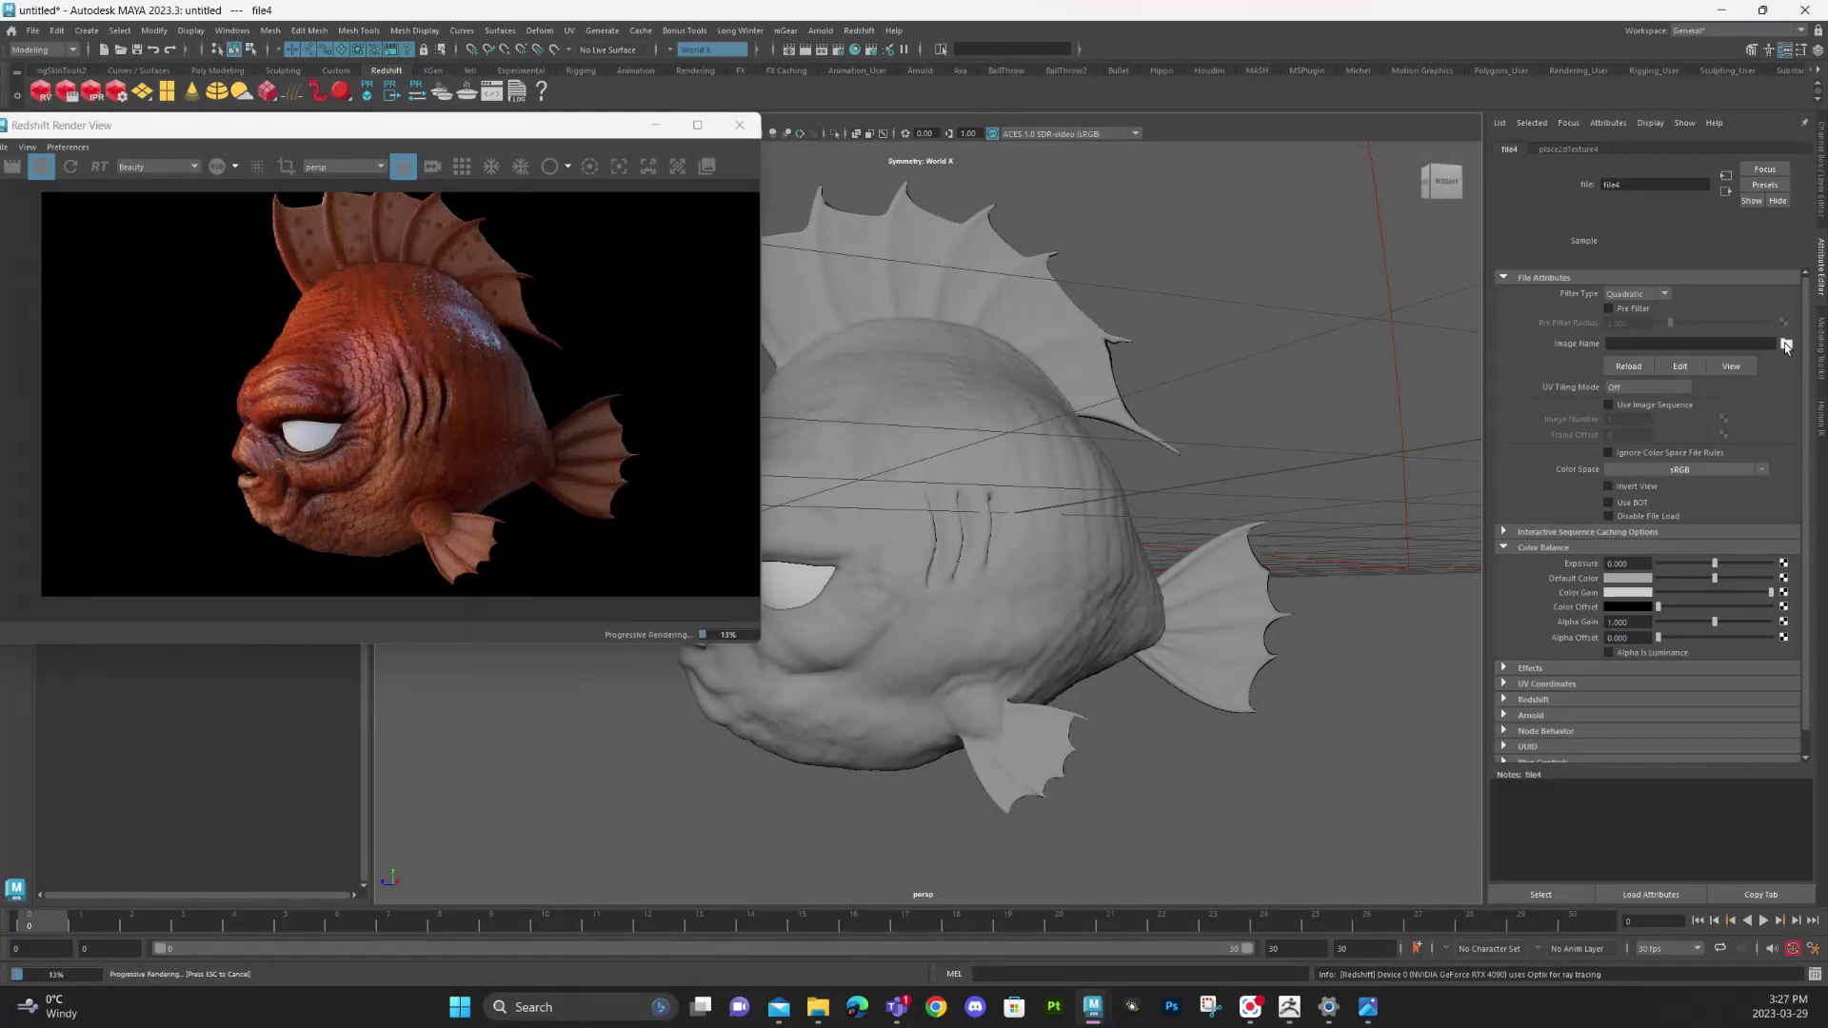
pyautogui.doubleClick(543, 368)
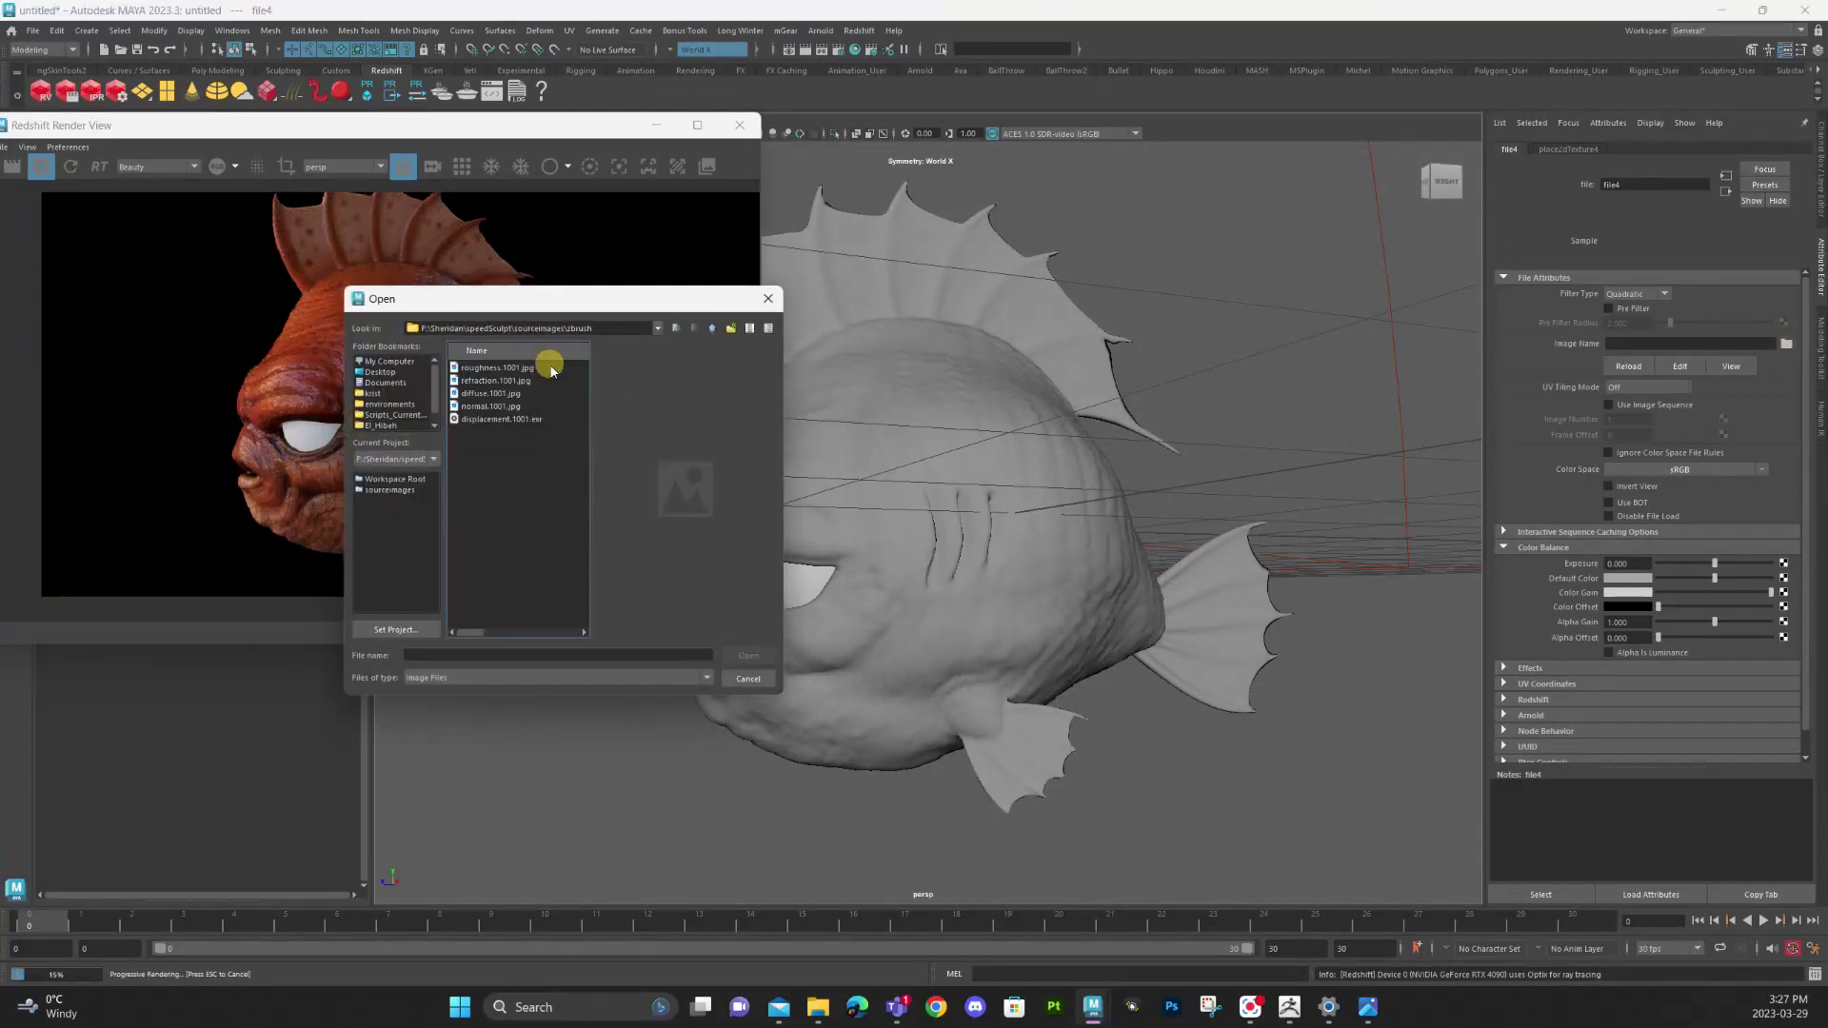
pyautogui.doubleClick(513, 382)
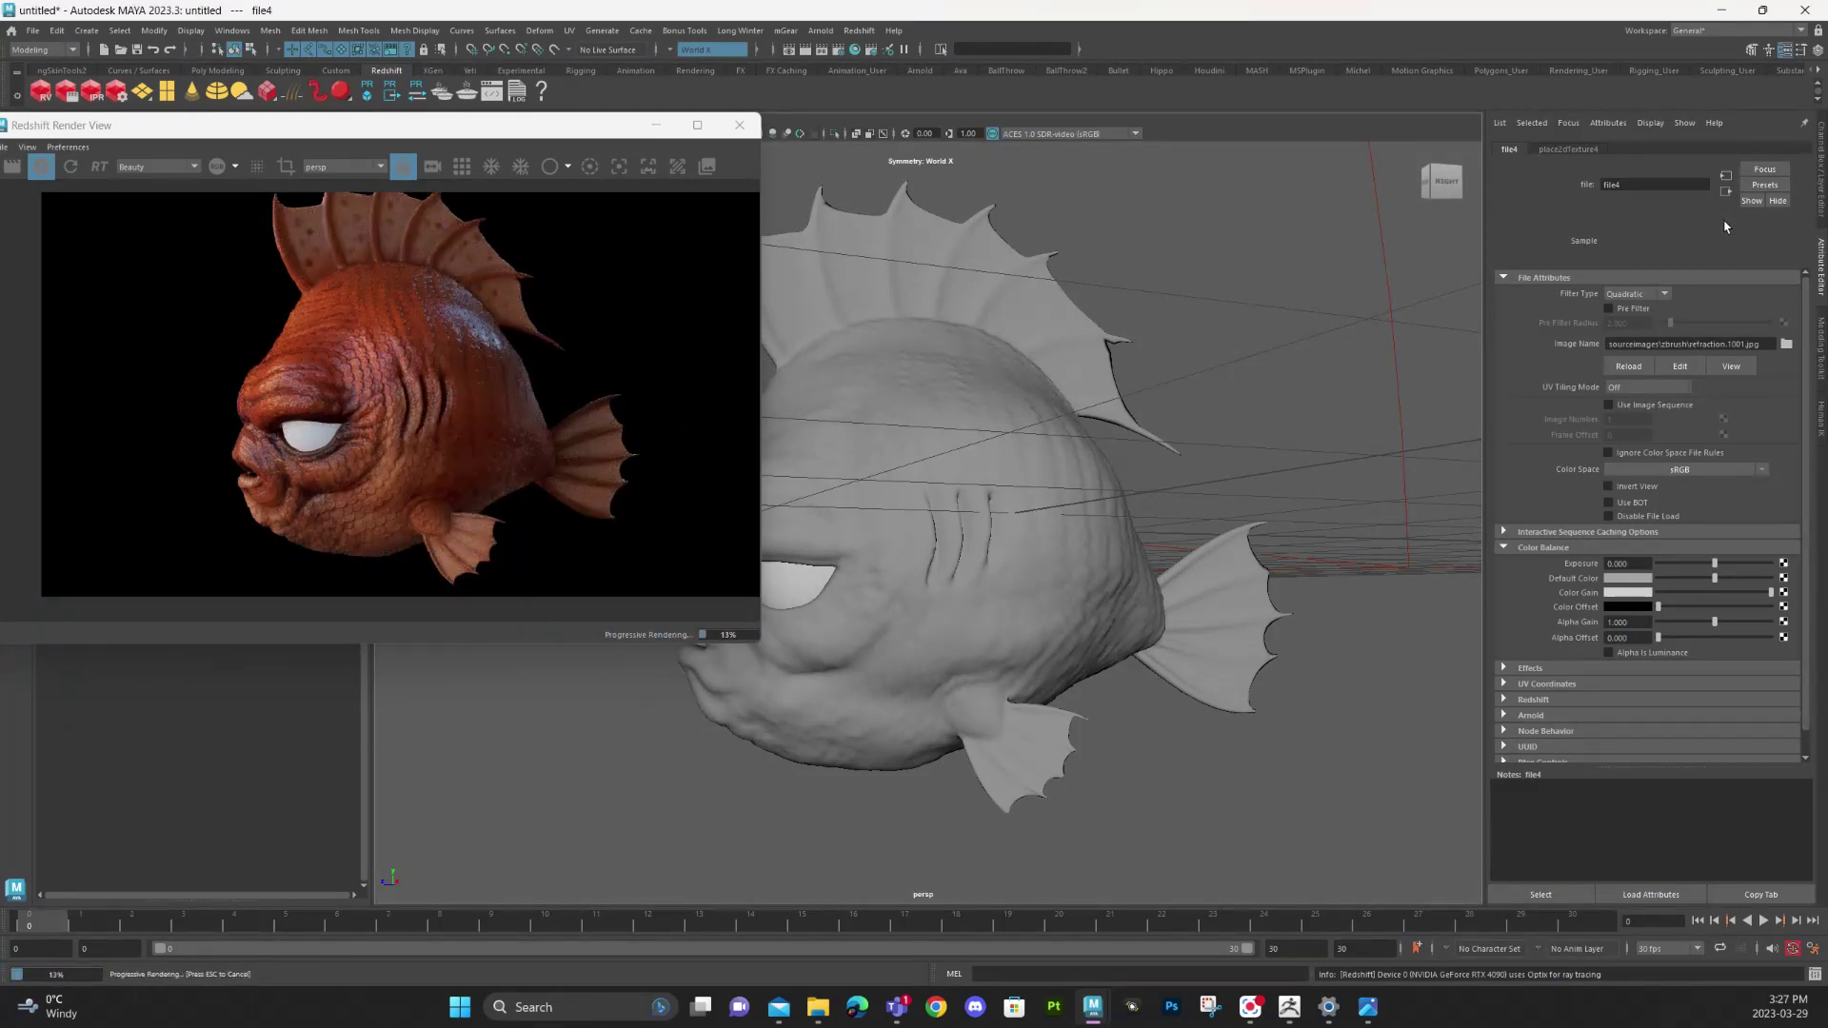
# Step: Set the material's refraction weight to 1 and check the dorsal fin's transparency up close in the render
pyautogui.click(1725, 190)
pyautogui.moveTo(1663, 610); pyautogui.dragTo(1737, 610)
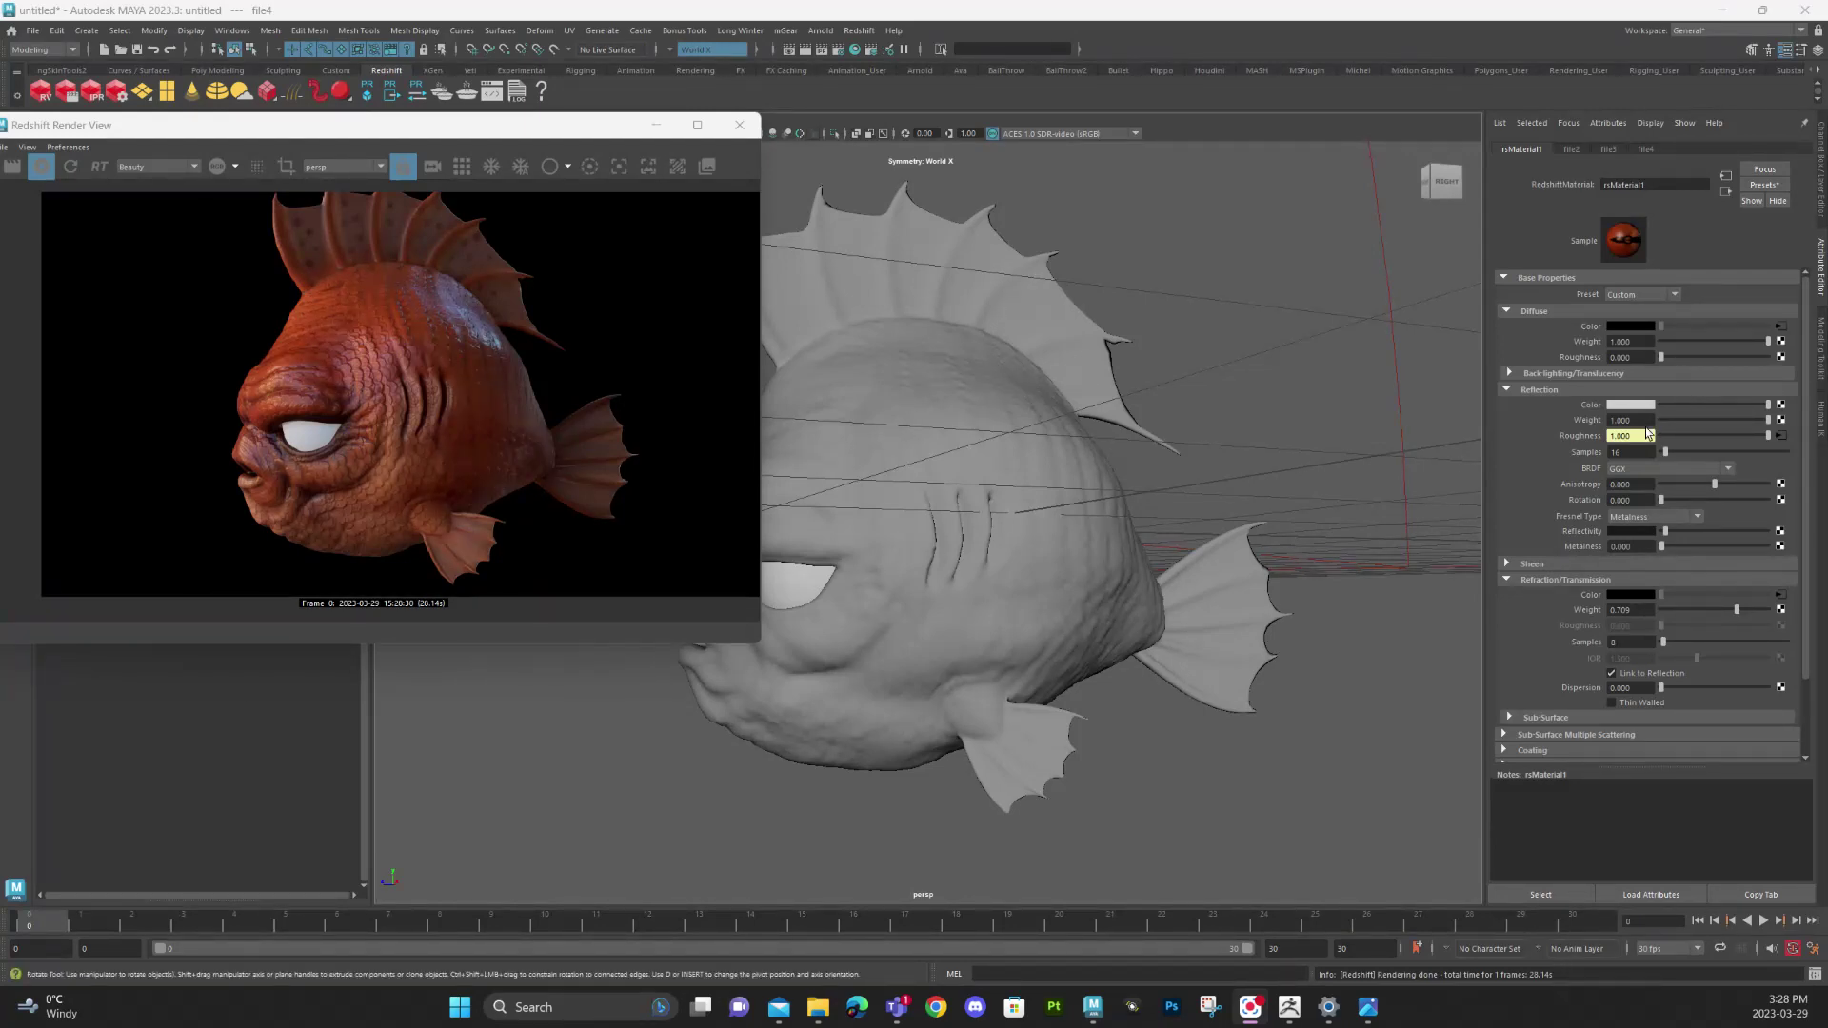
pyautogui.moveTo(1723, 609); pyautogui.dragTo(1774, 611)
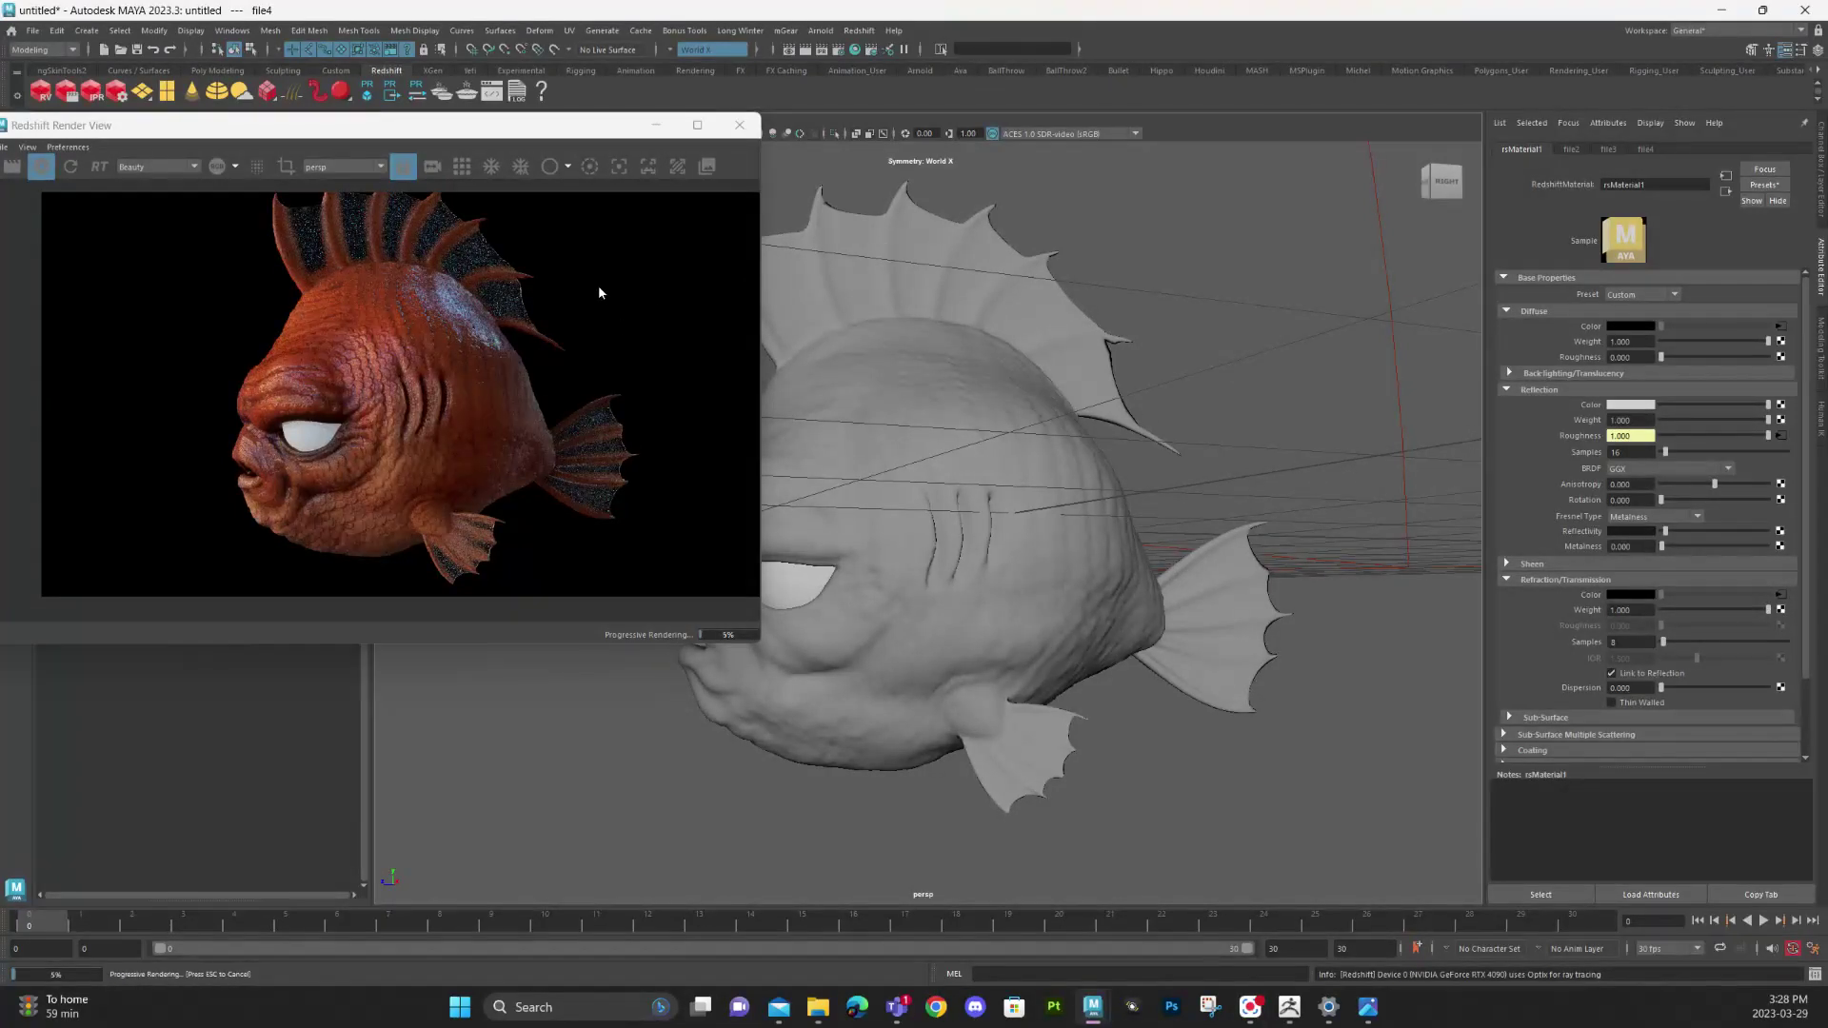
pyautogui.keyDown('alt'); pyautogui.moveTo(796, 305); pyautogui.dragTo(1008, 379); pyautogui.keyUp('alt')
pyautogui.scroll(3, 952, 363)
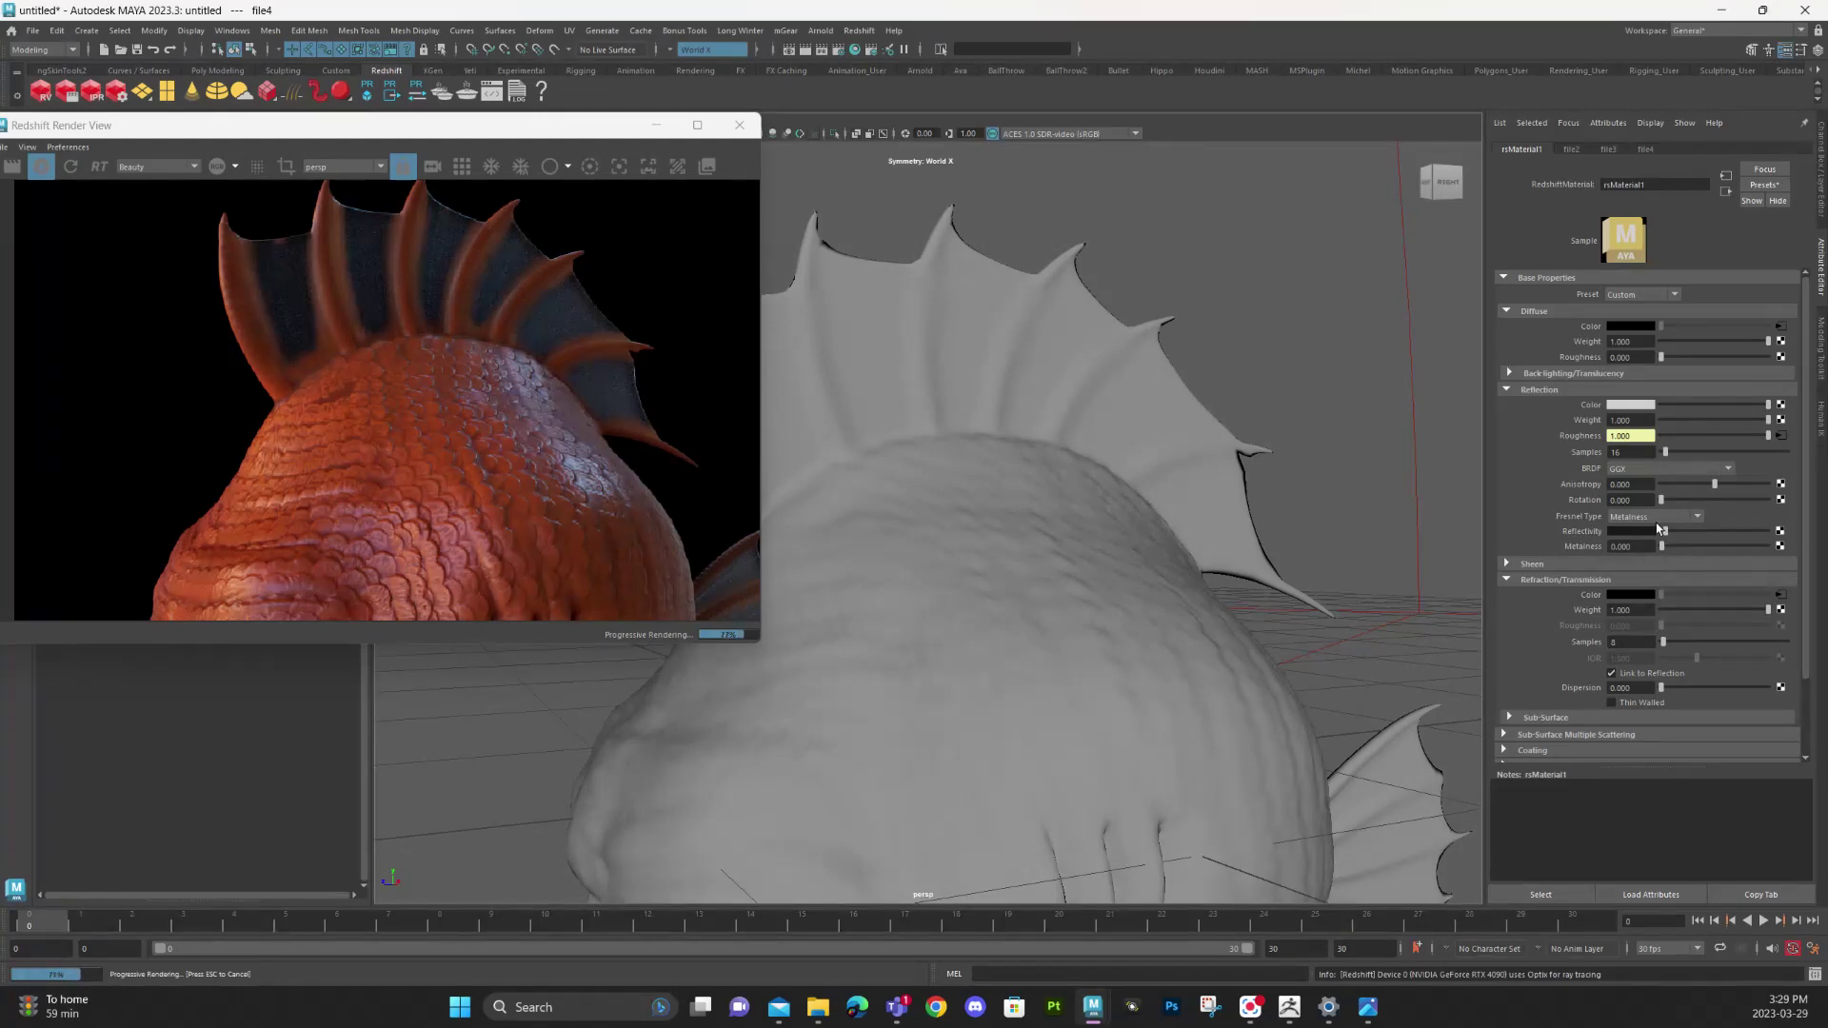
# Step: Unlink the refraction from the reflection and set its roughness to about 0.824 and its weight to about 0.845
pyautogui.click(1675, 675)
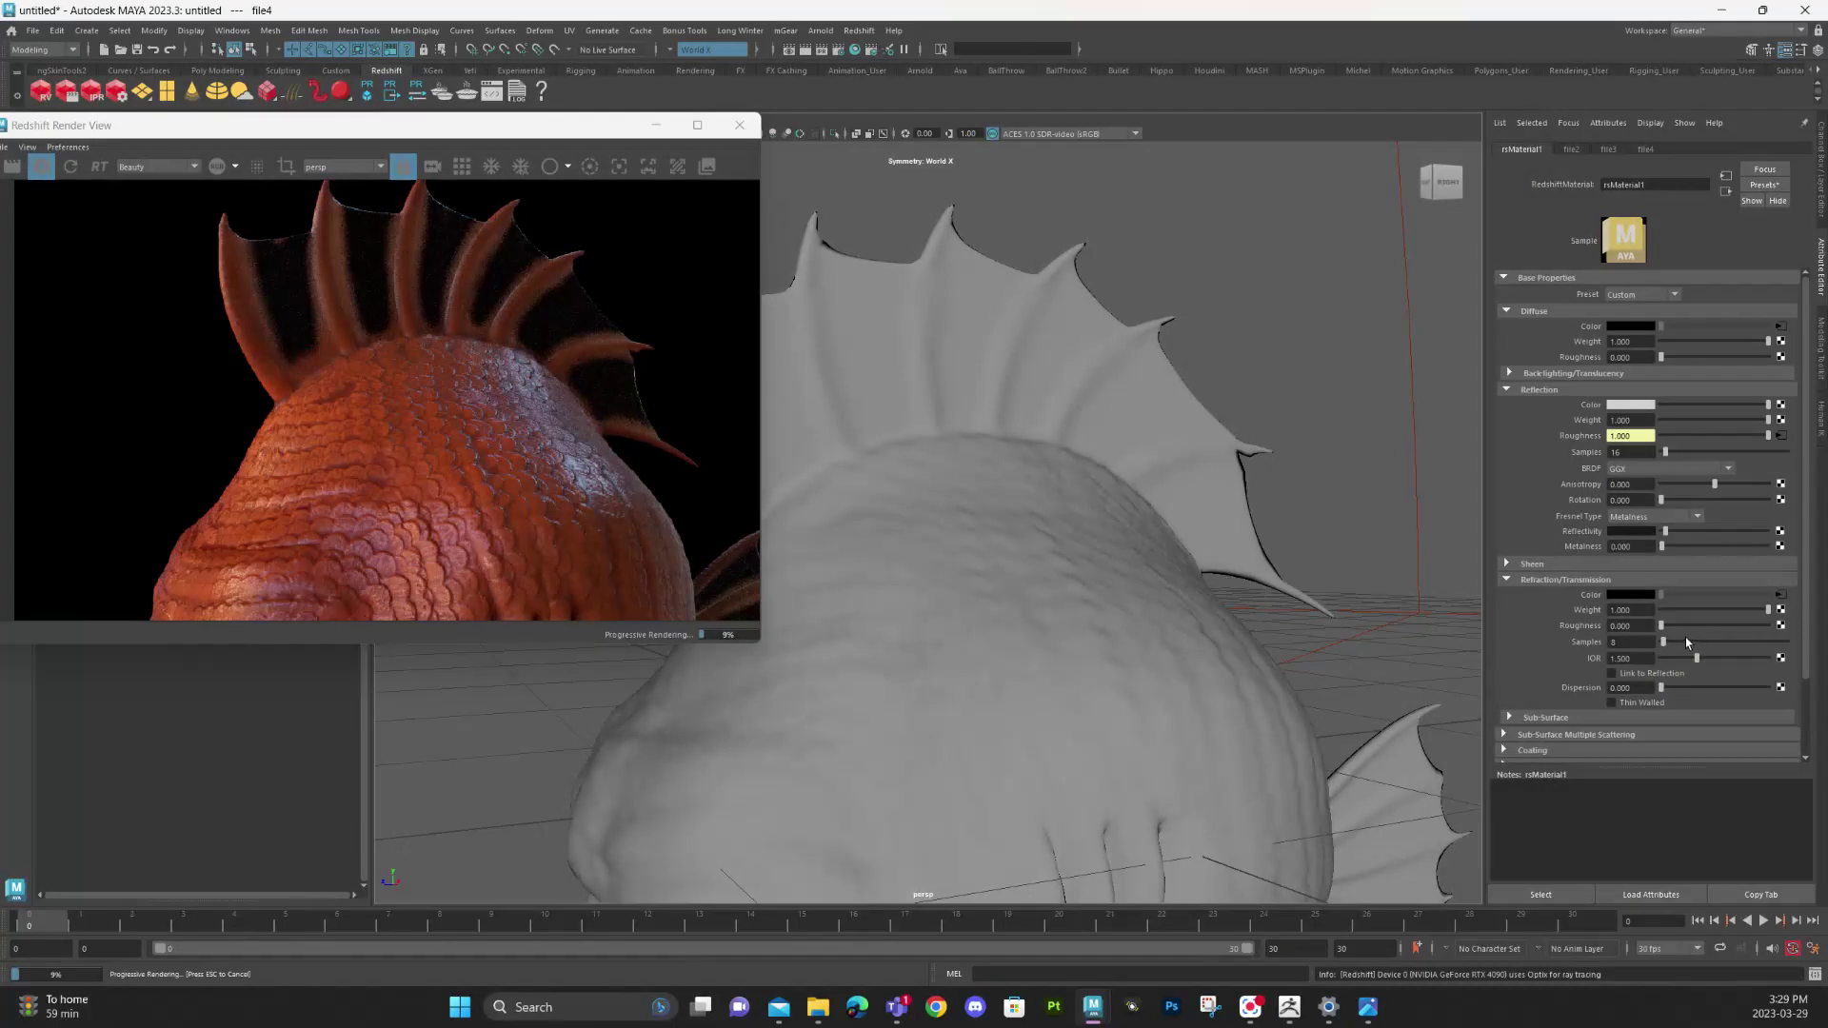
pyautogui.moveTo(1668, 626); pyautogui.dragTo(1749, 638)
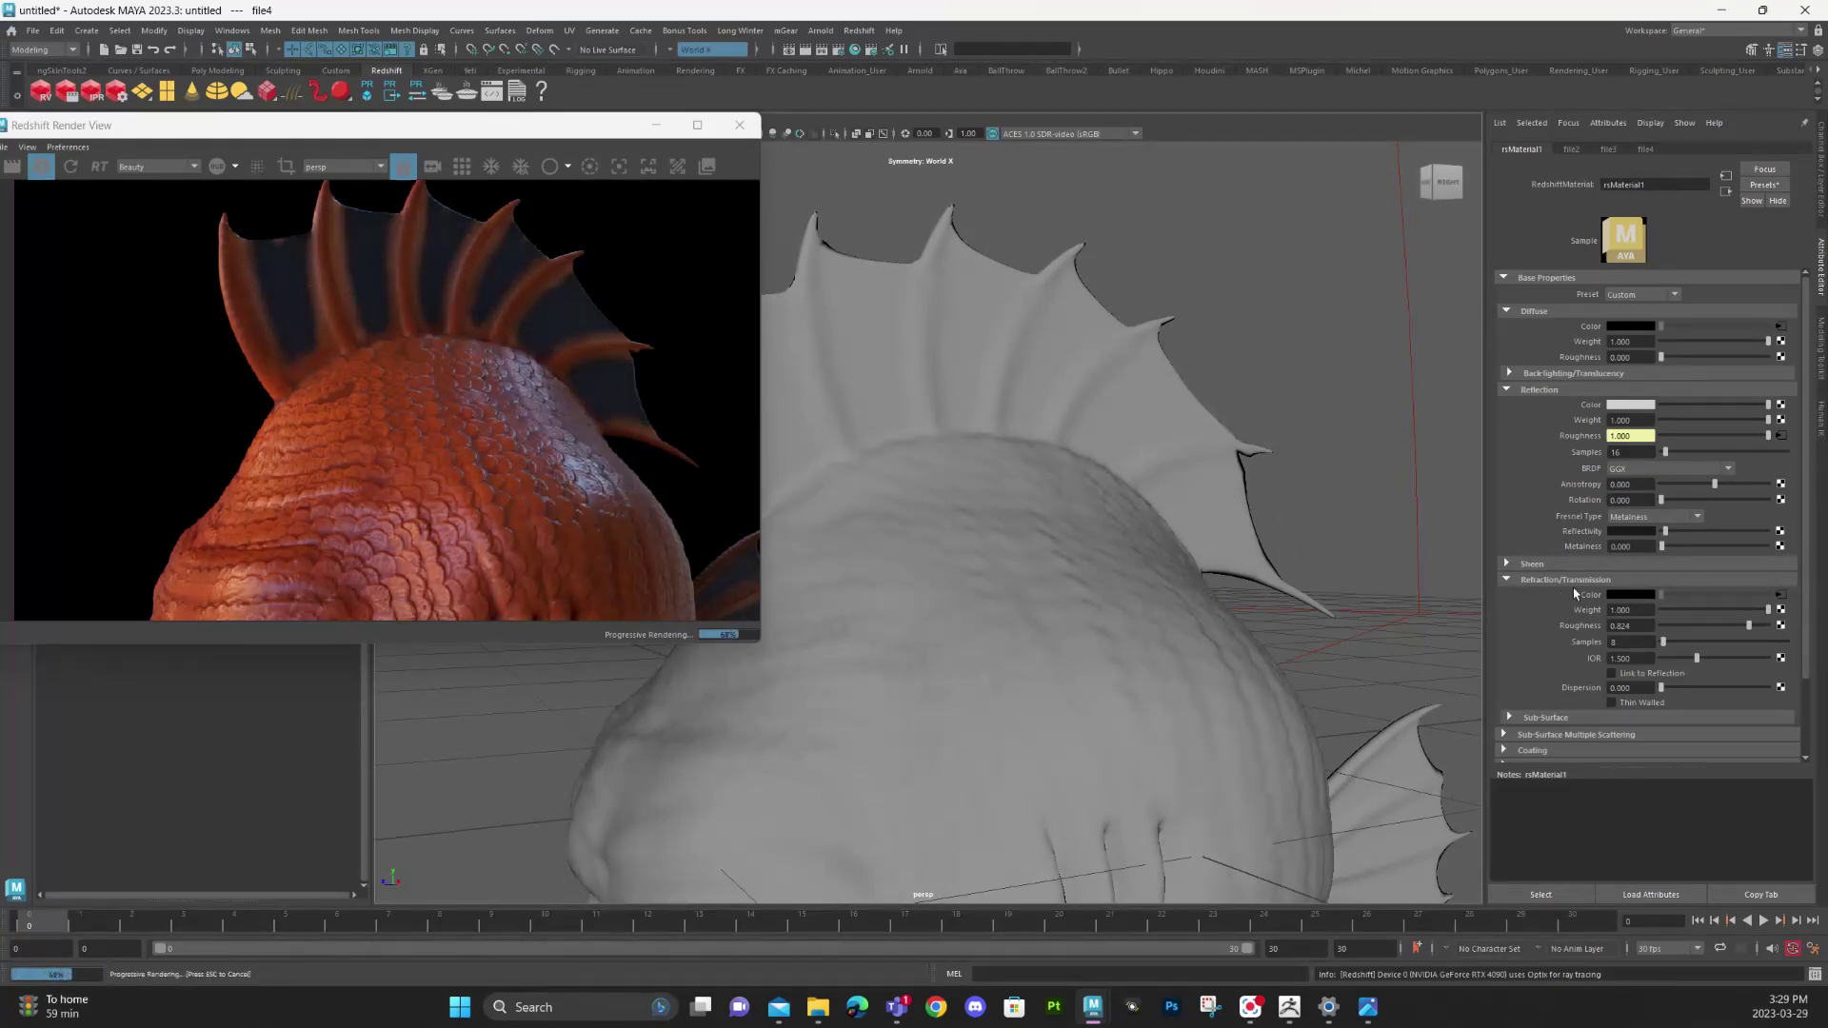
pyautogui.click(1755, 611)
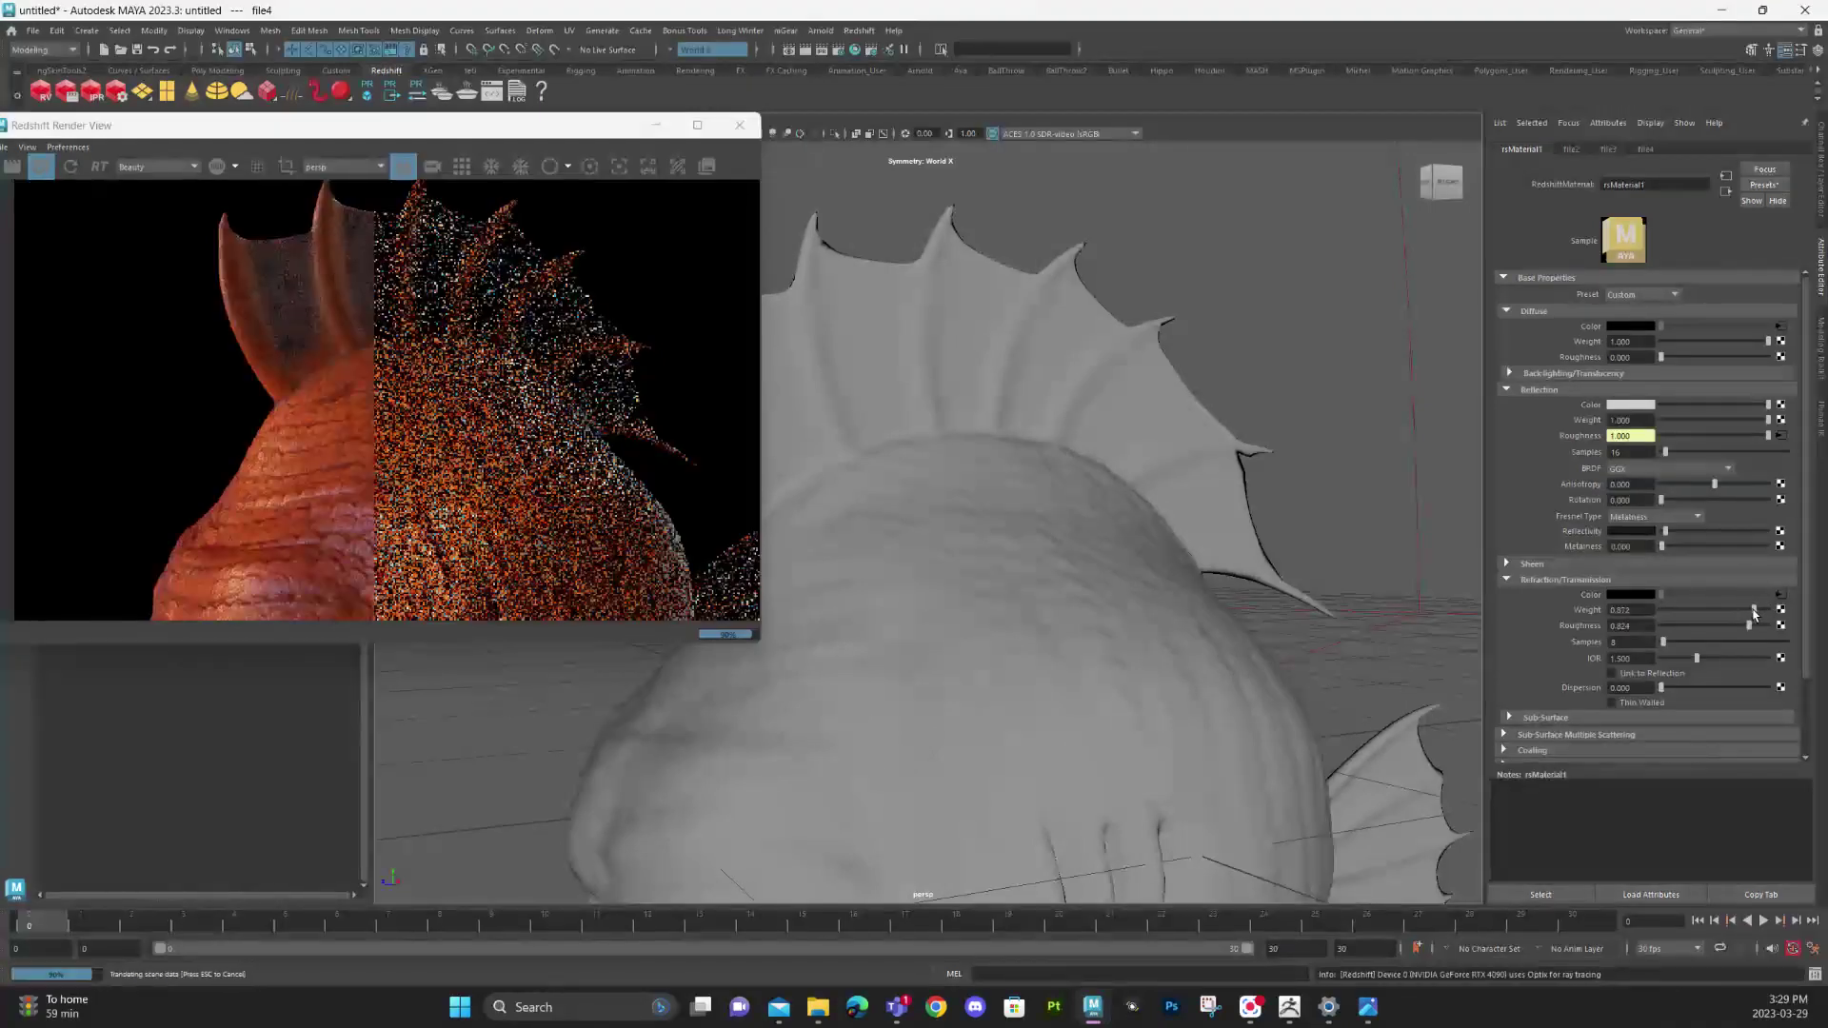
pyautogui.moveTo(1756, 611); pyautogui.dragTo(1751, 610)
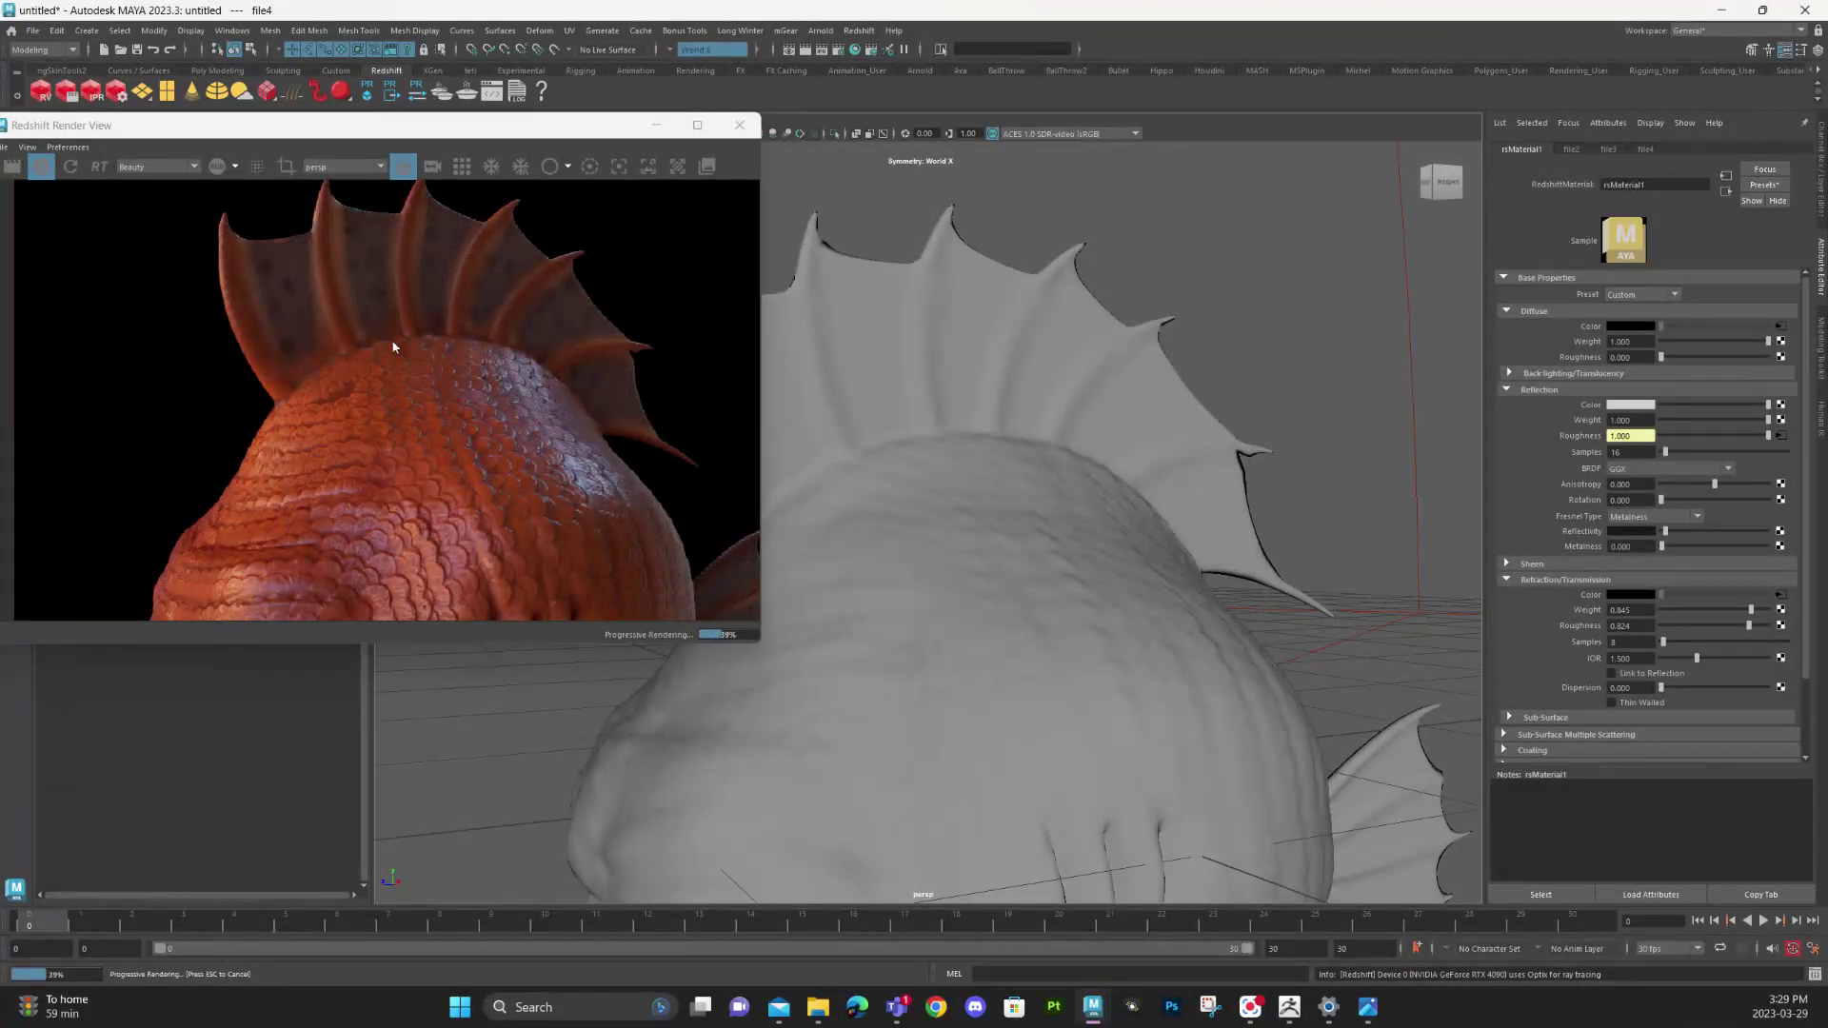
# Step: Duplicate the fish body and eyes and place the copy behind the original's dorsal fin
pyautogui.scroll(-6, 963, 436)
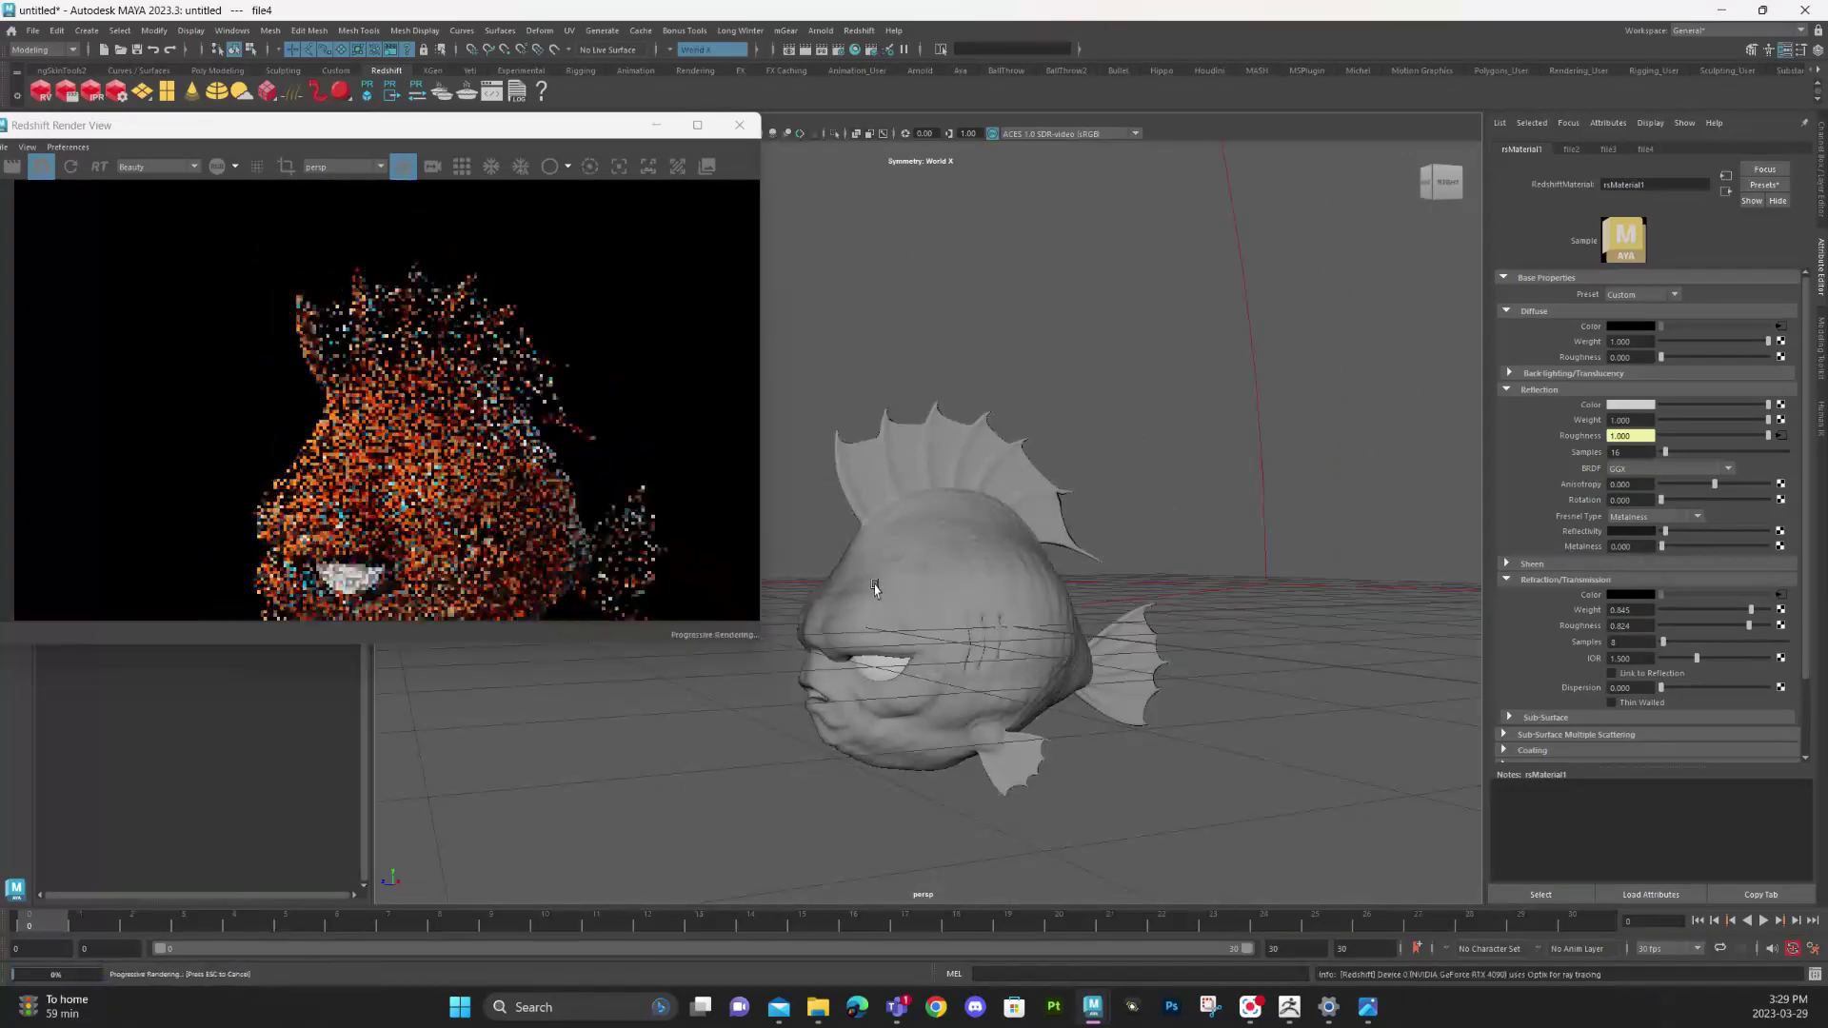
pyautogui.click(935, 543)
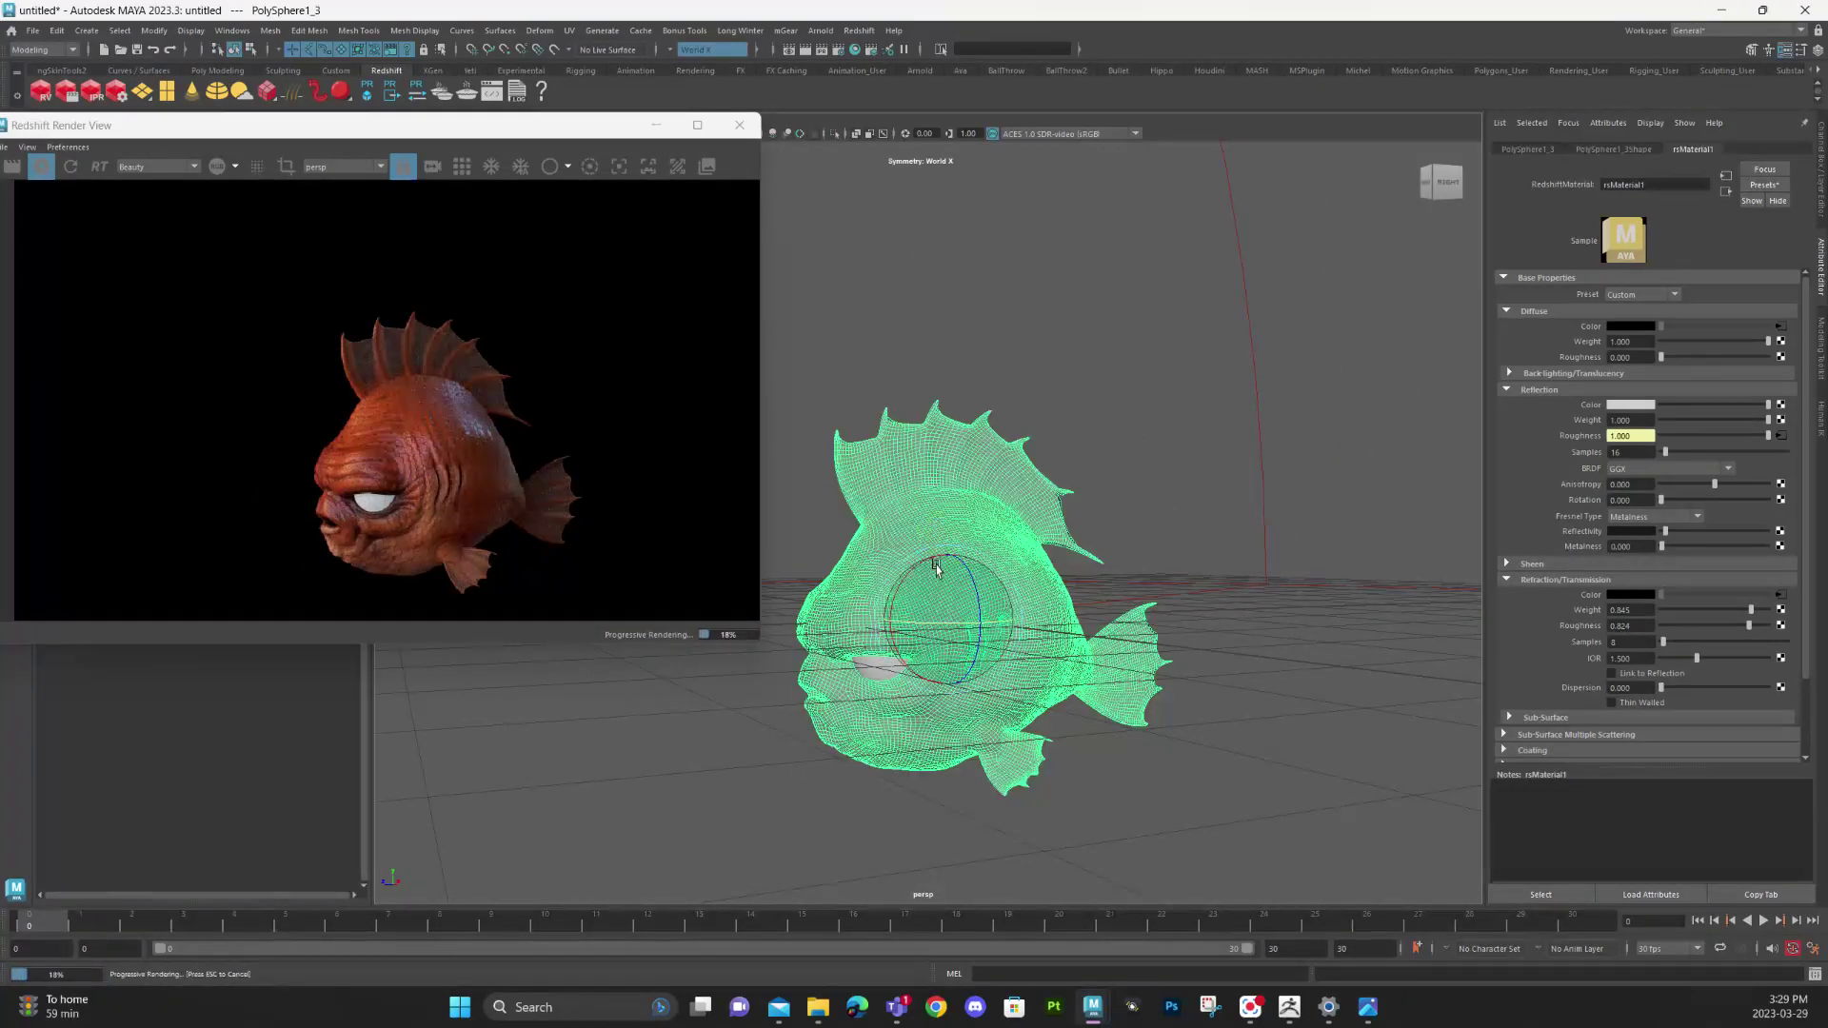
pyautogui.moveTo(1112, 810); pyautogui.dragTo(821, 579)
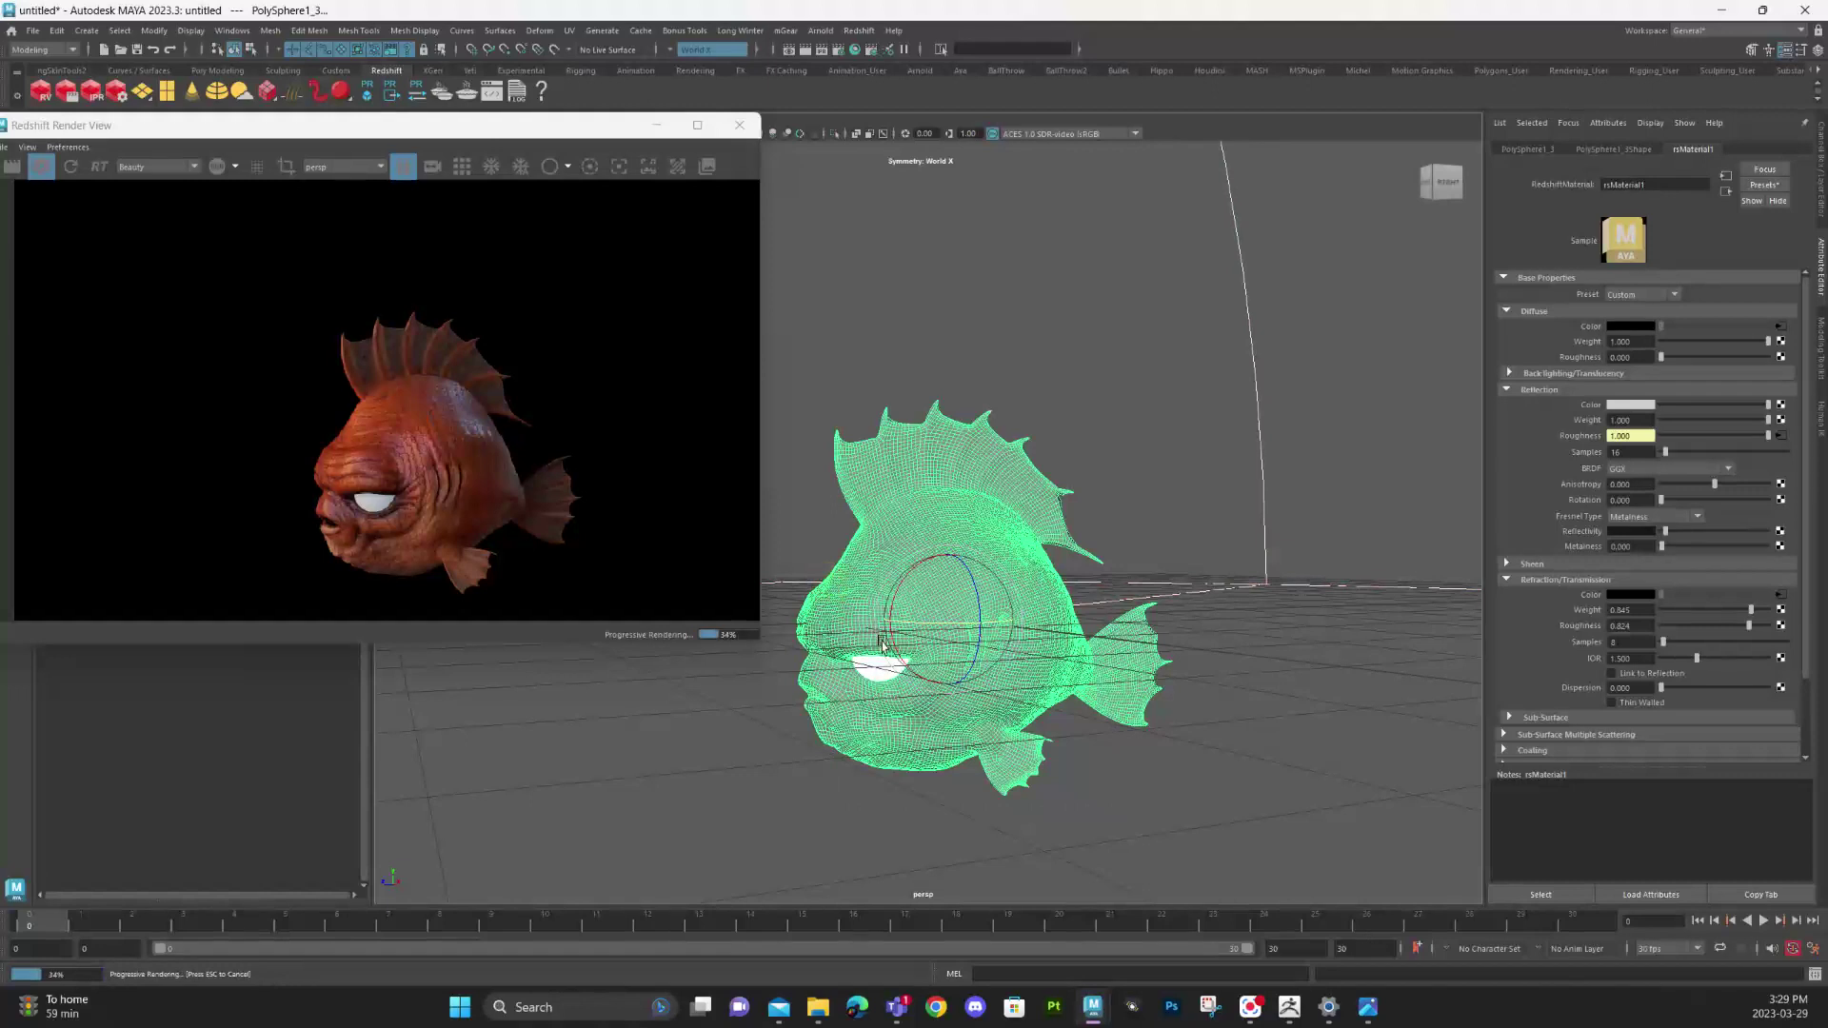
pyautogui.hotkey('ctrl', 'd')
pyautogui.press('w')
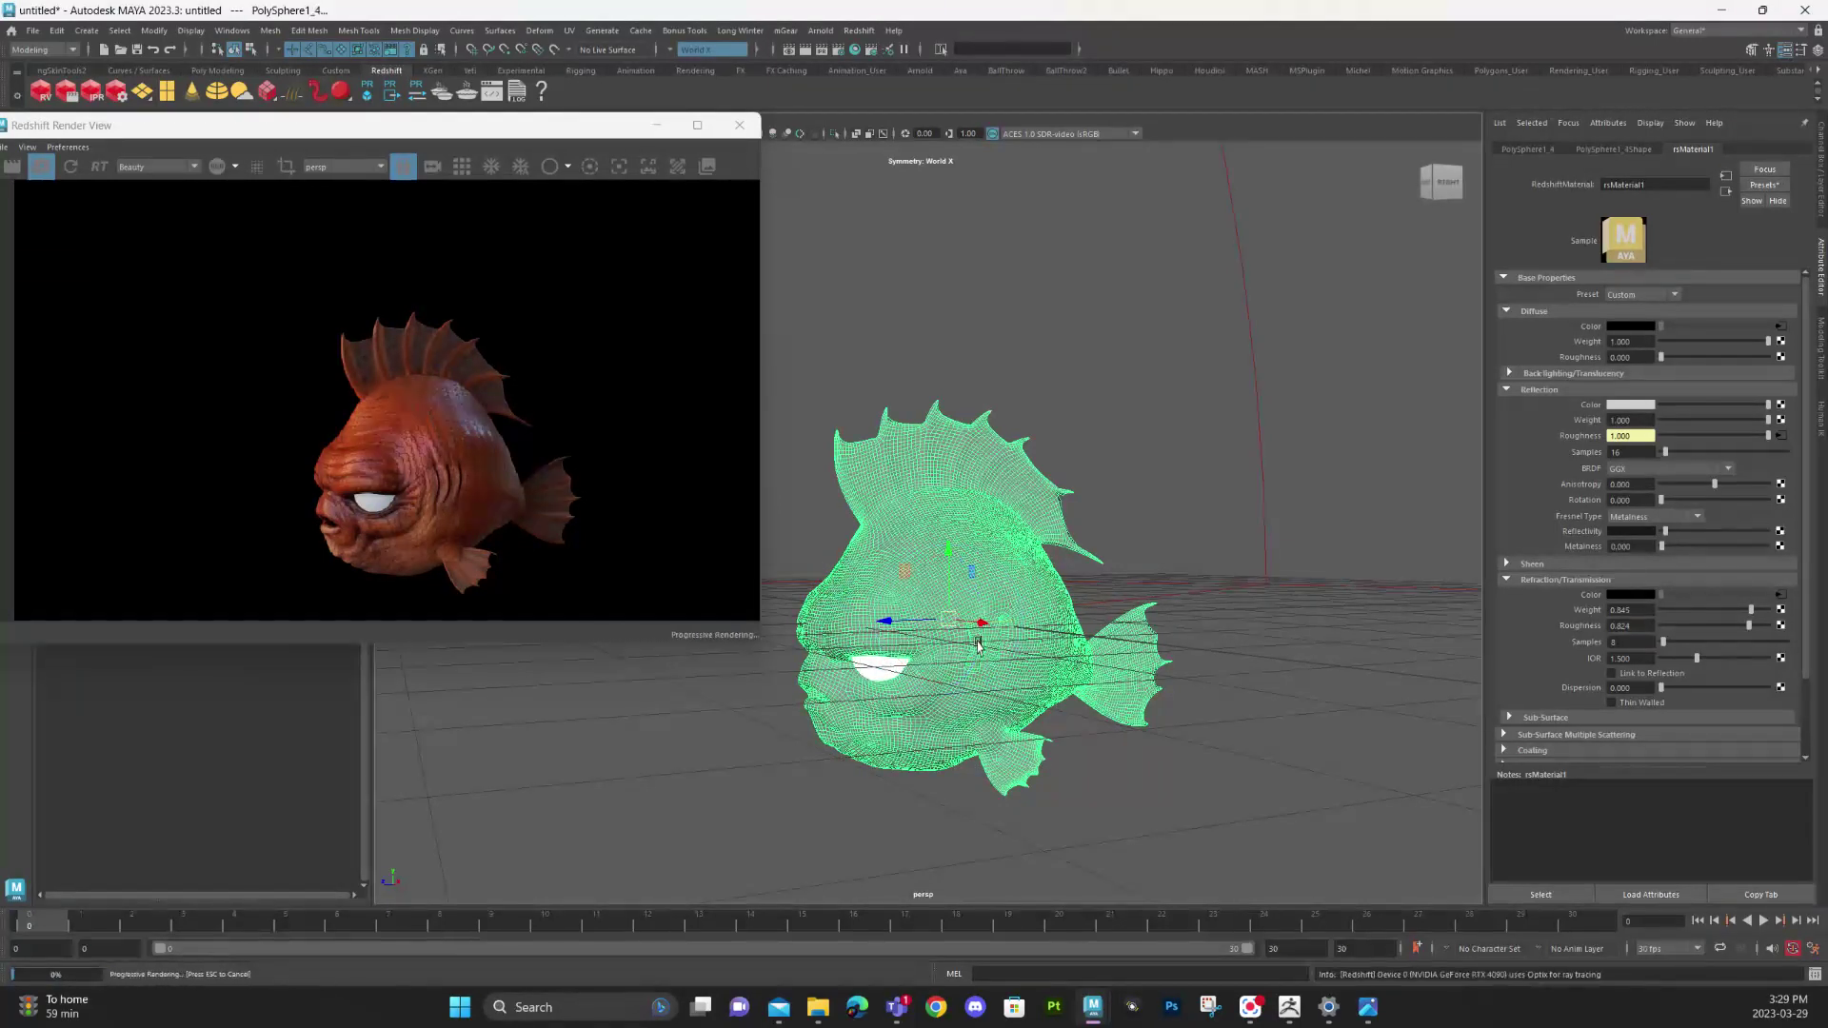
pyautogui.moveTo(970, 651); pyautogui.dragTo(854, 419)
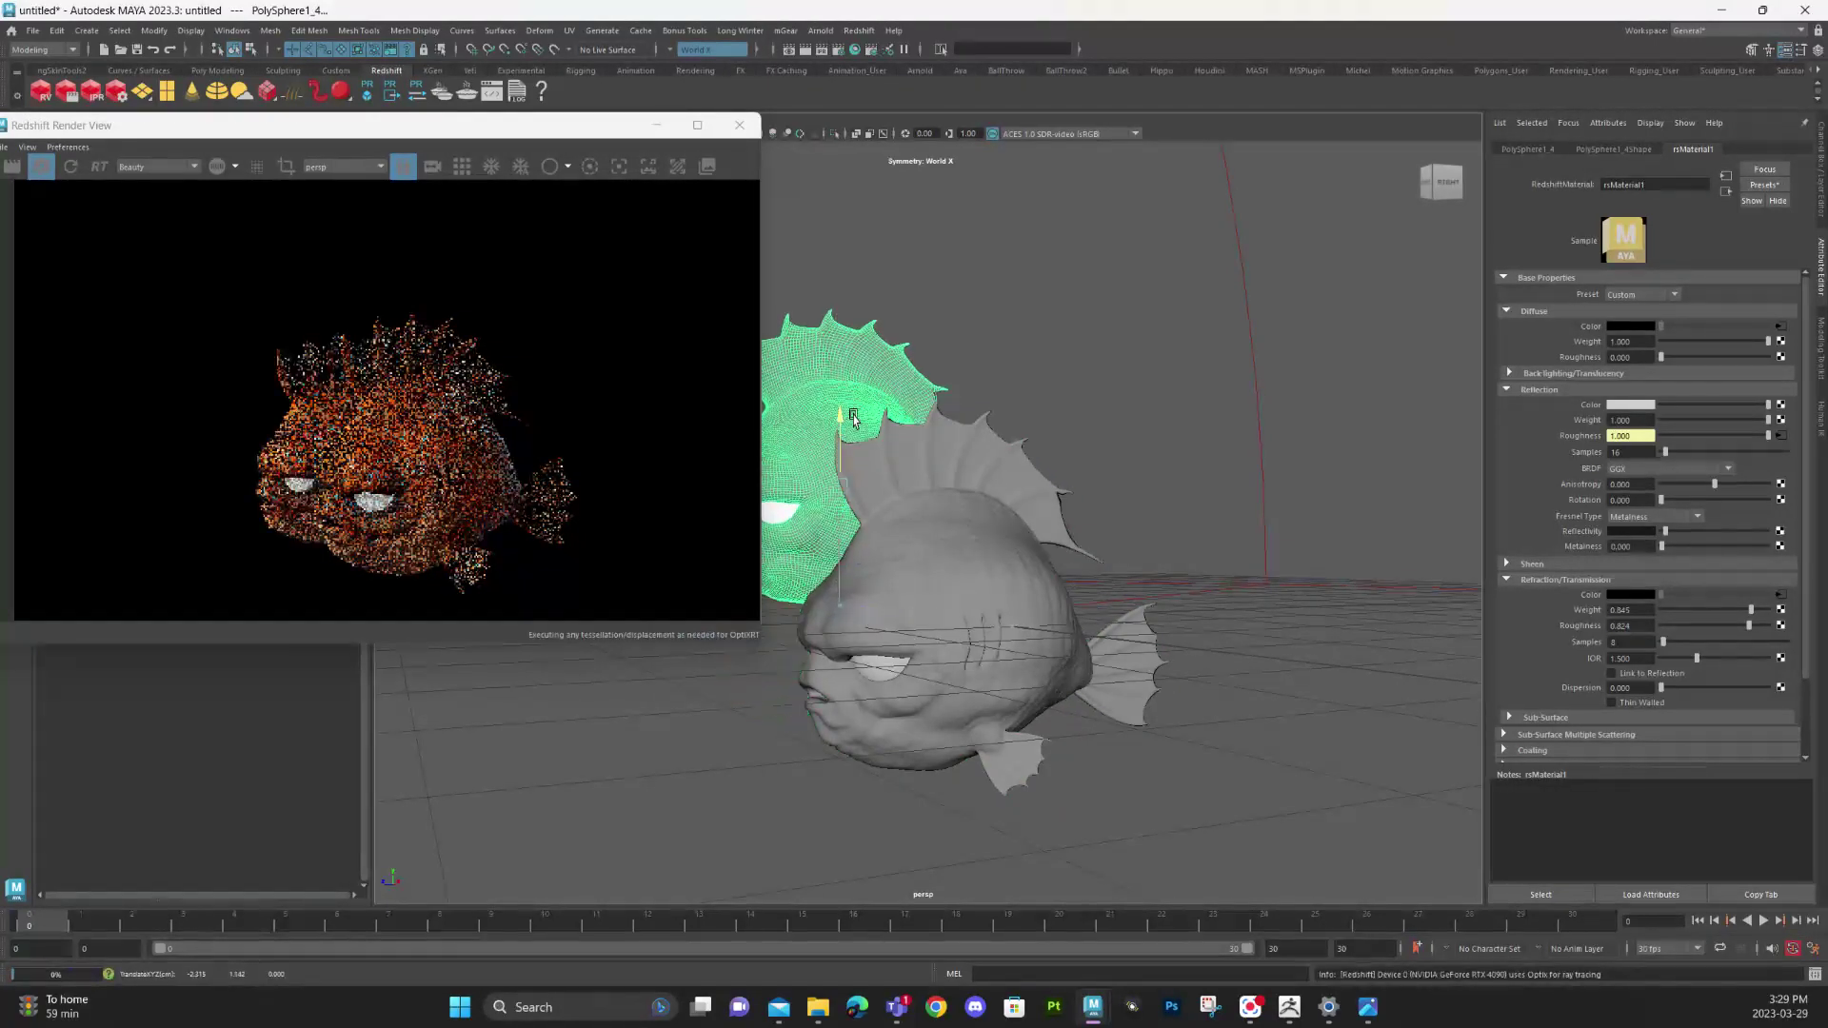
pyautogui.scroll(10, 905, 457)
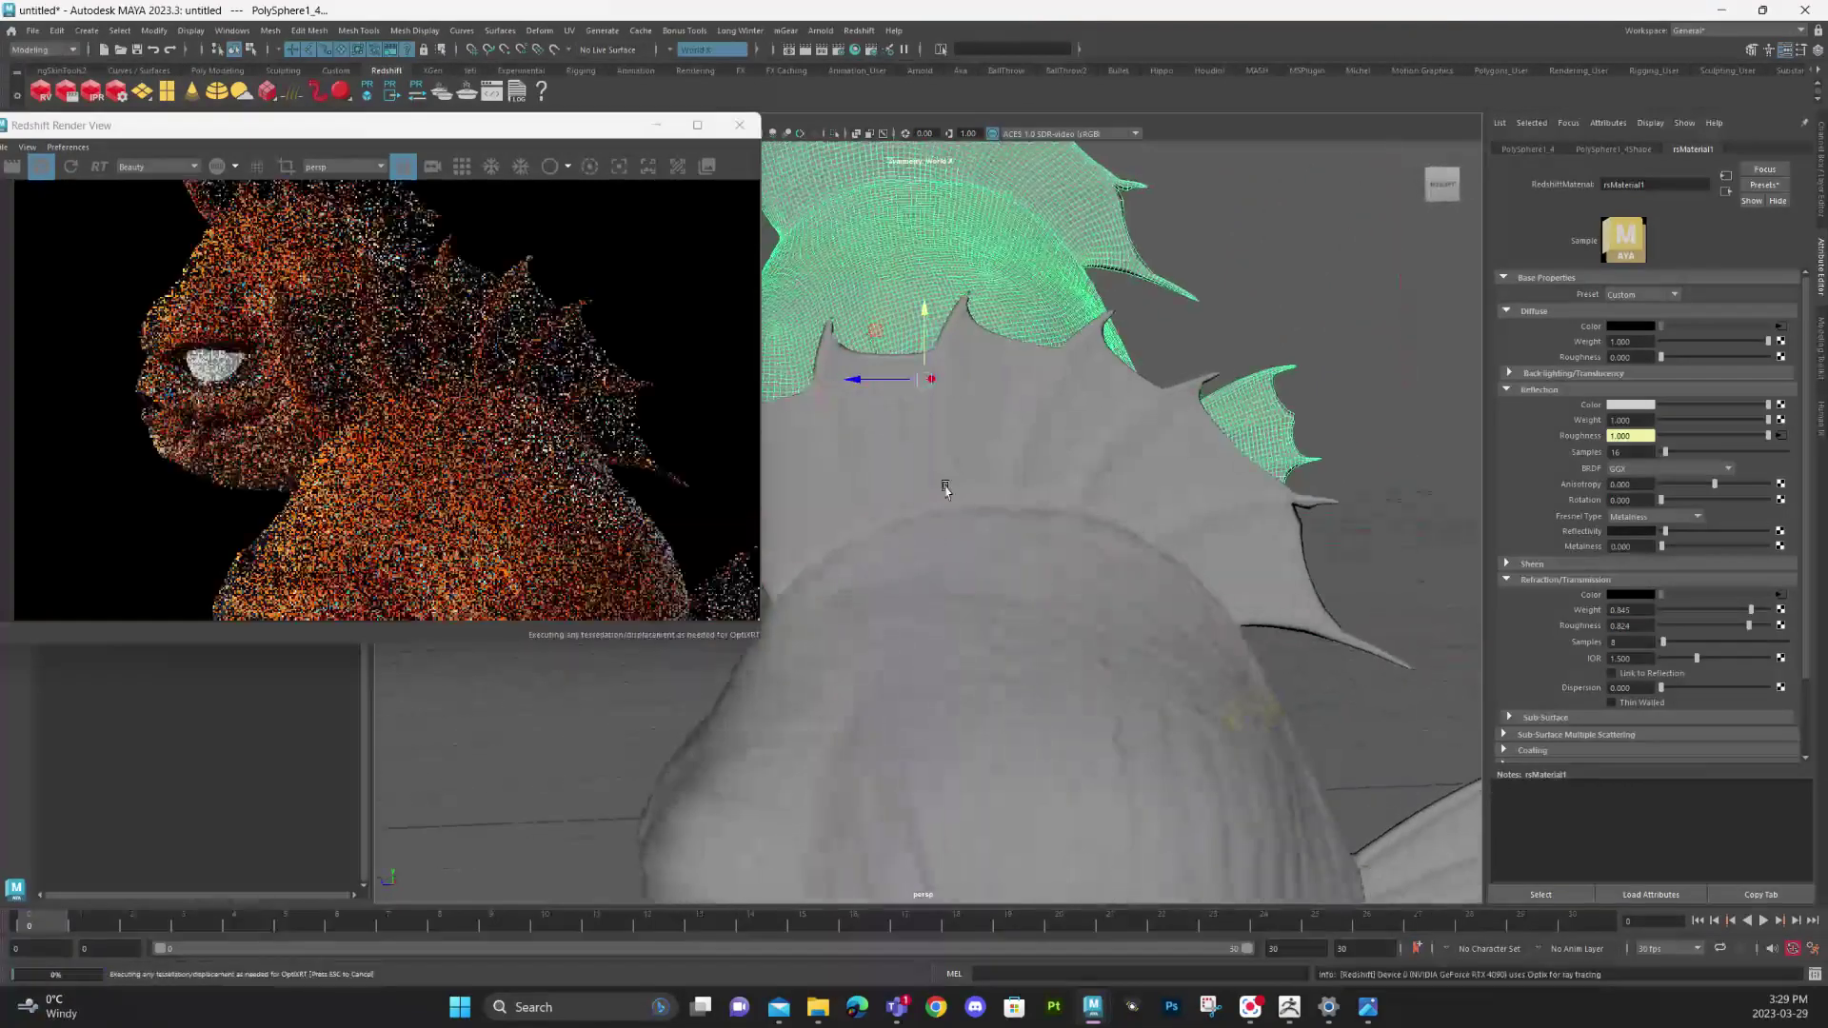
pyautogui.moveTo(923, 379); pyautogui.dragTo(985, 343)
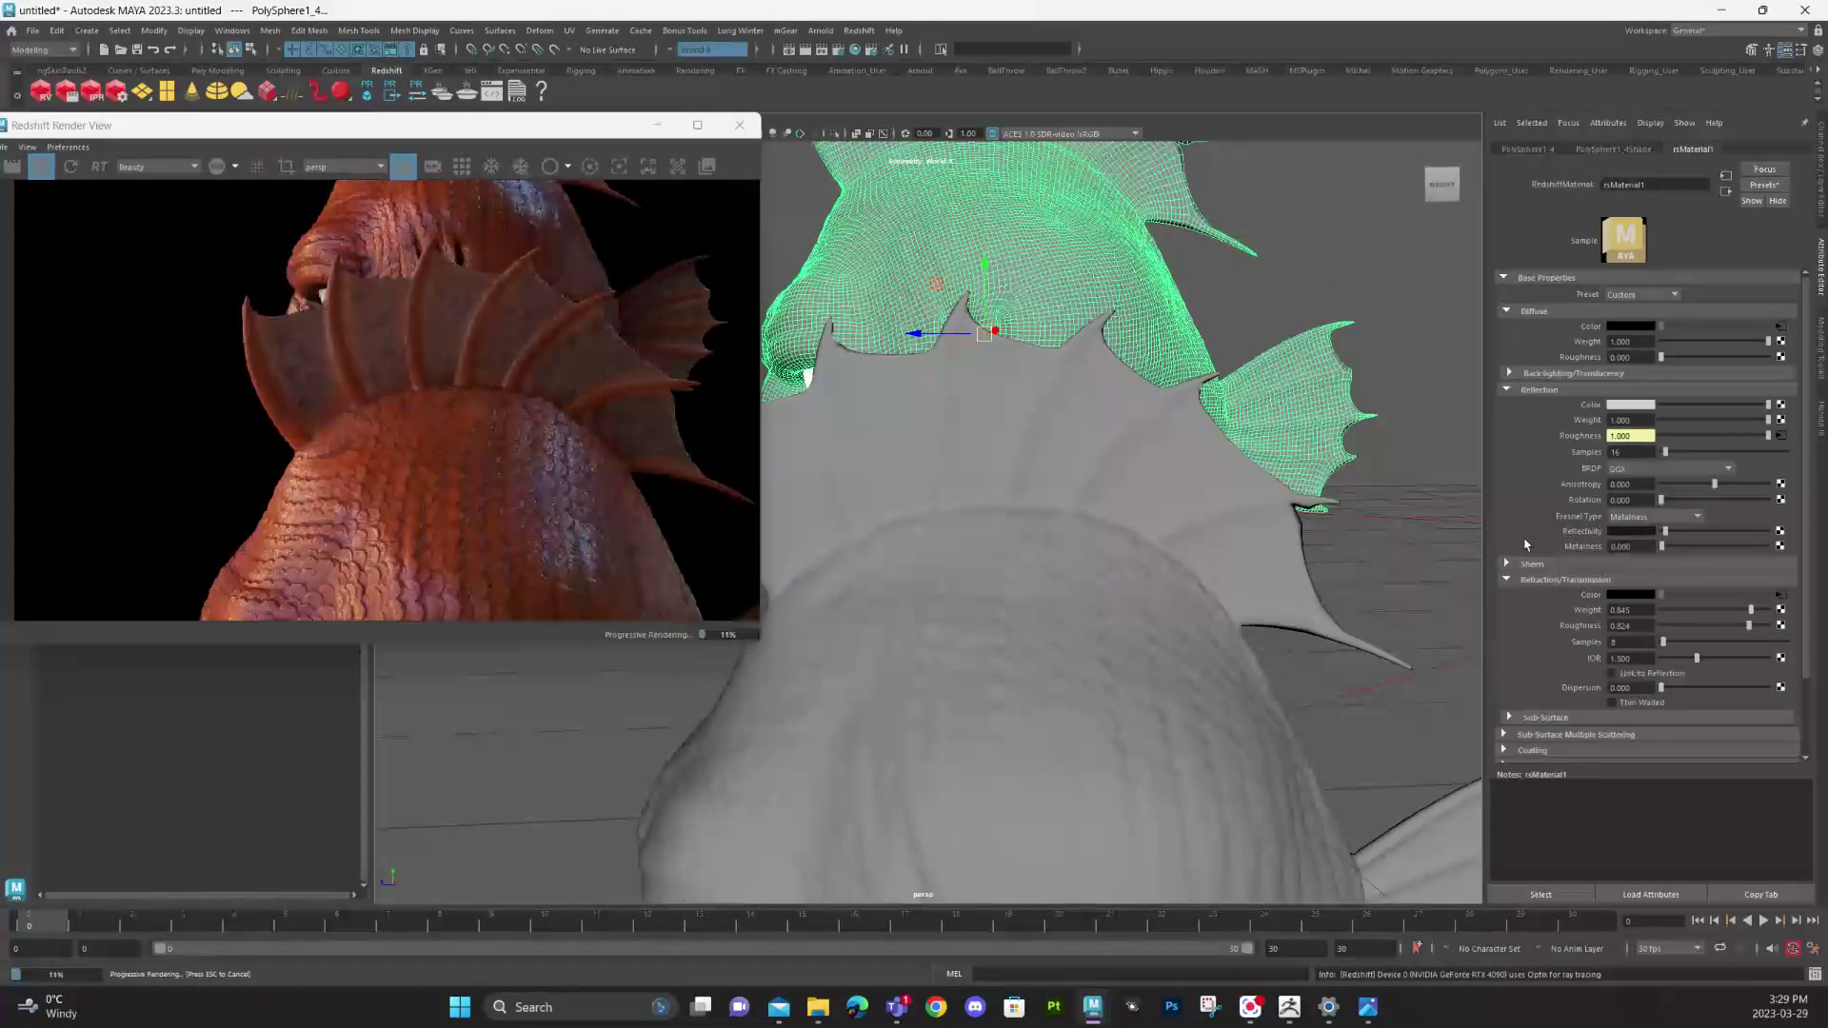
# Step: Set the refraction roughness to about 0.257 and slide the duplicate fish back behind the dorsal fin to check the see-through blur
pyautogui.moveTo(1692, 627); pyautogui.dragTo(1628, 631)
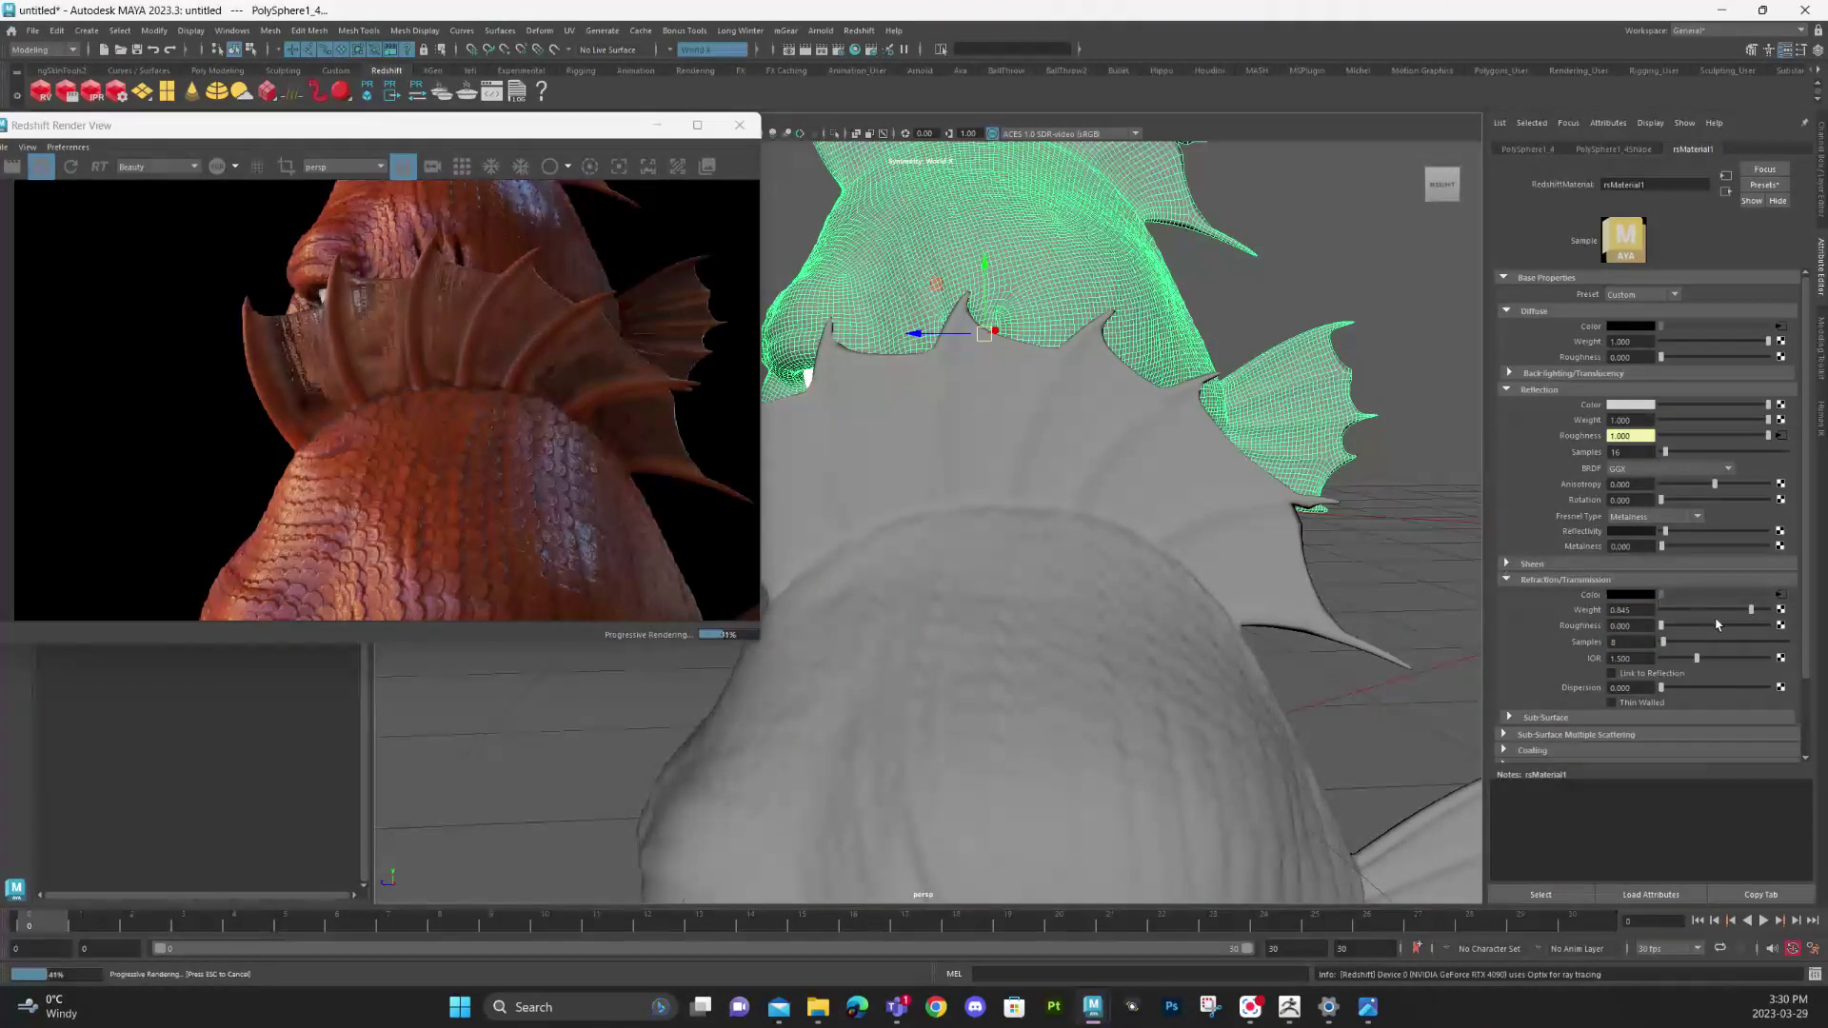
pyautogui.moveTo(1663, 628); pyautogui.dragTo(1683, 631)
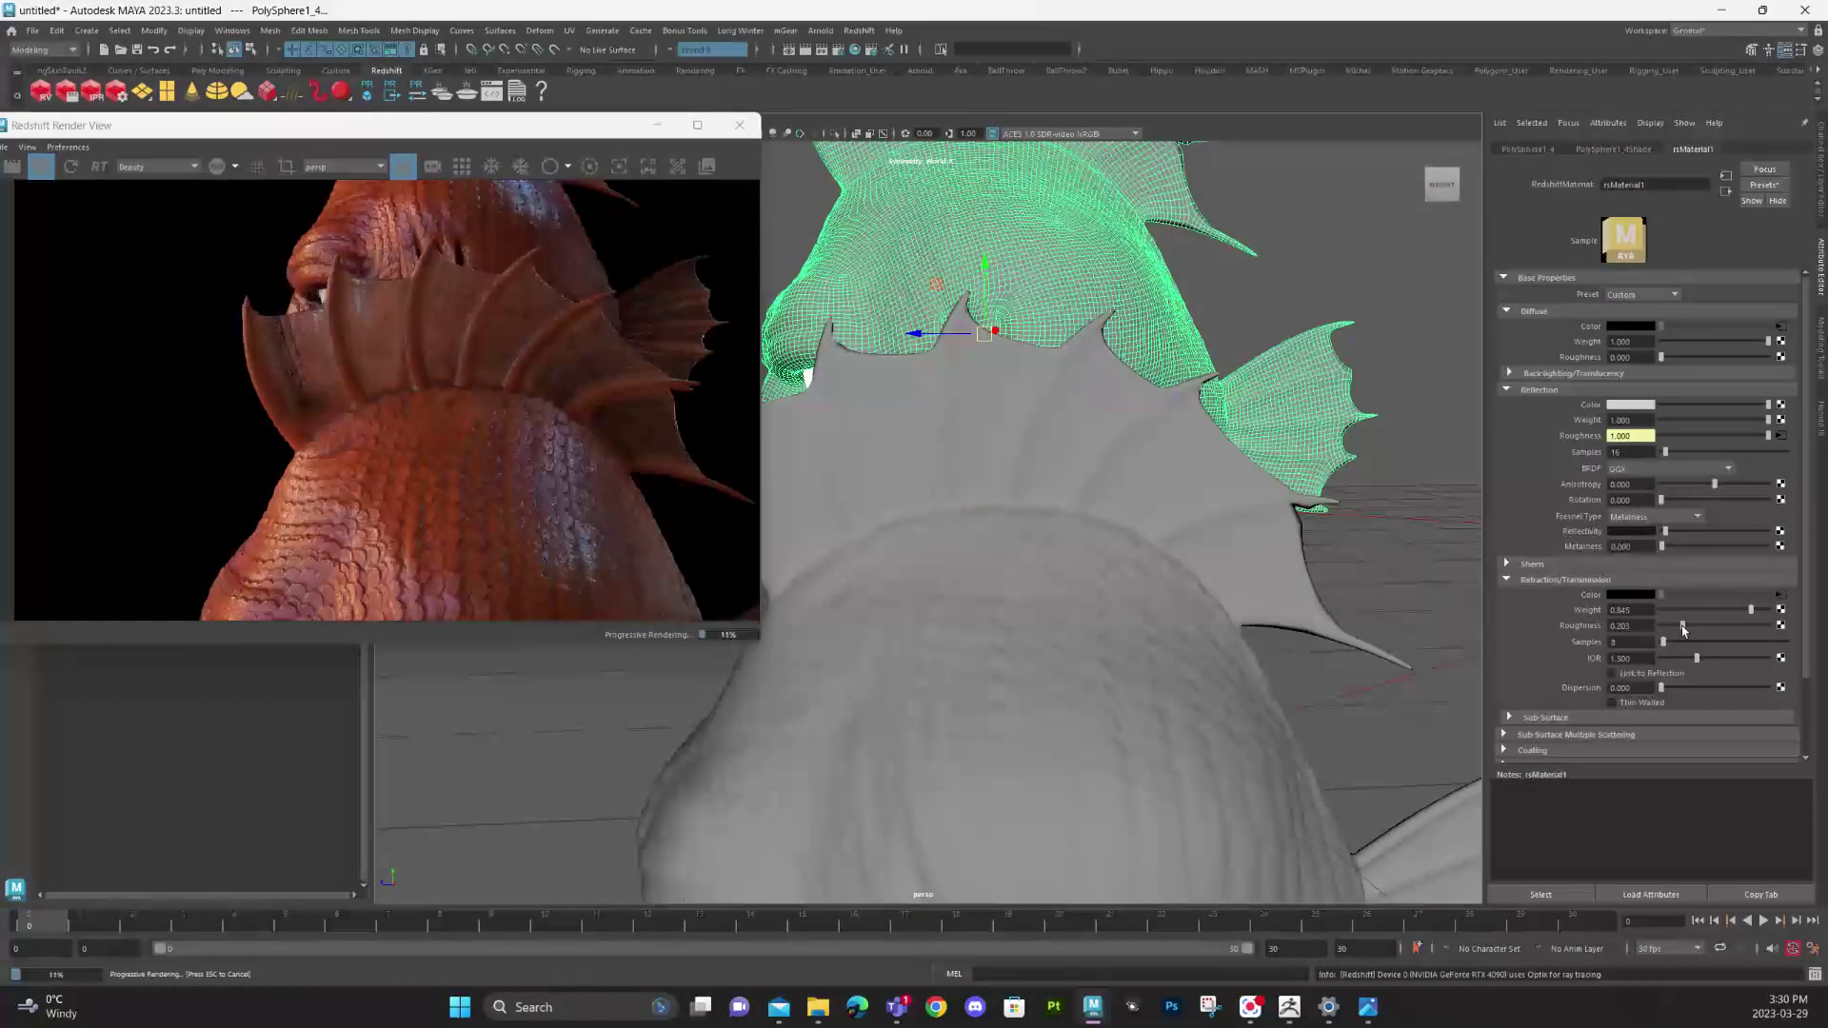
pyautogui.moveTo(1683, 629); pyautogui.dragTo(1690, 629)
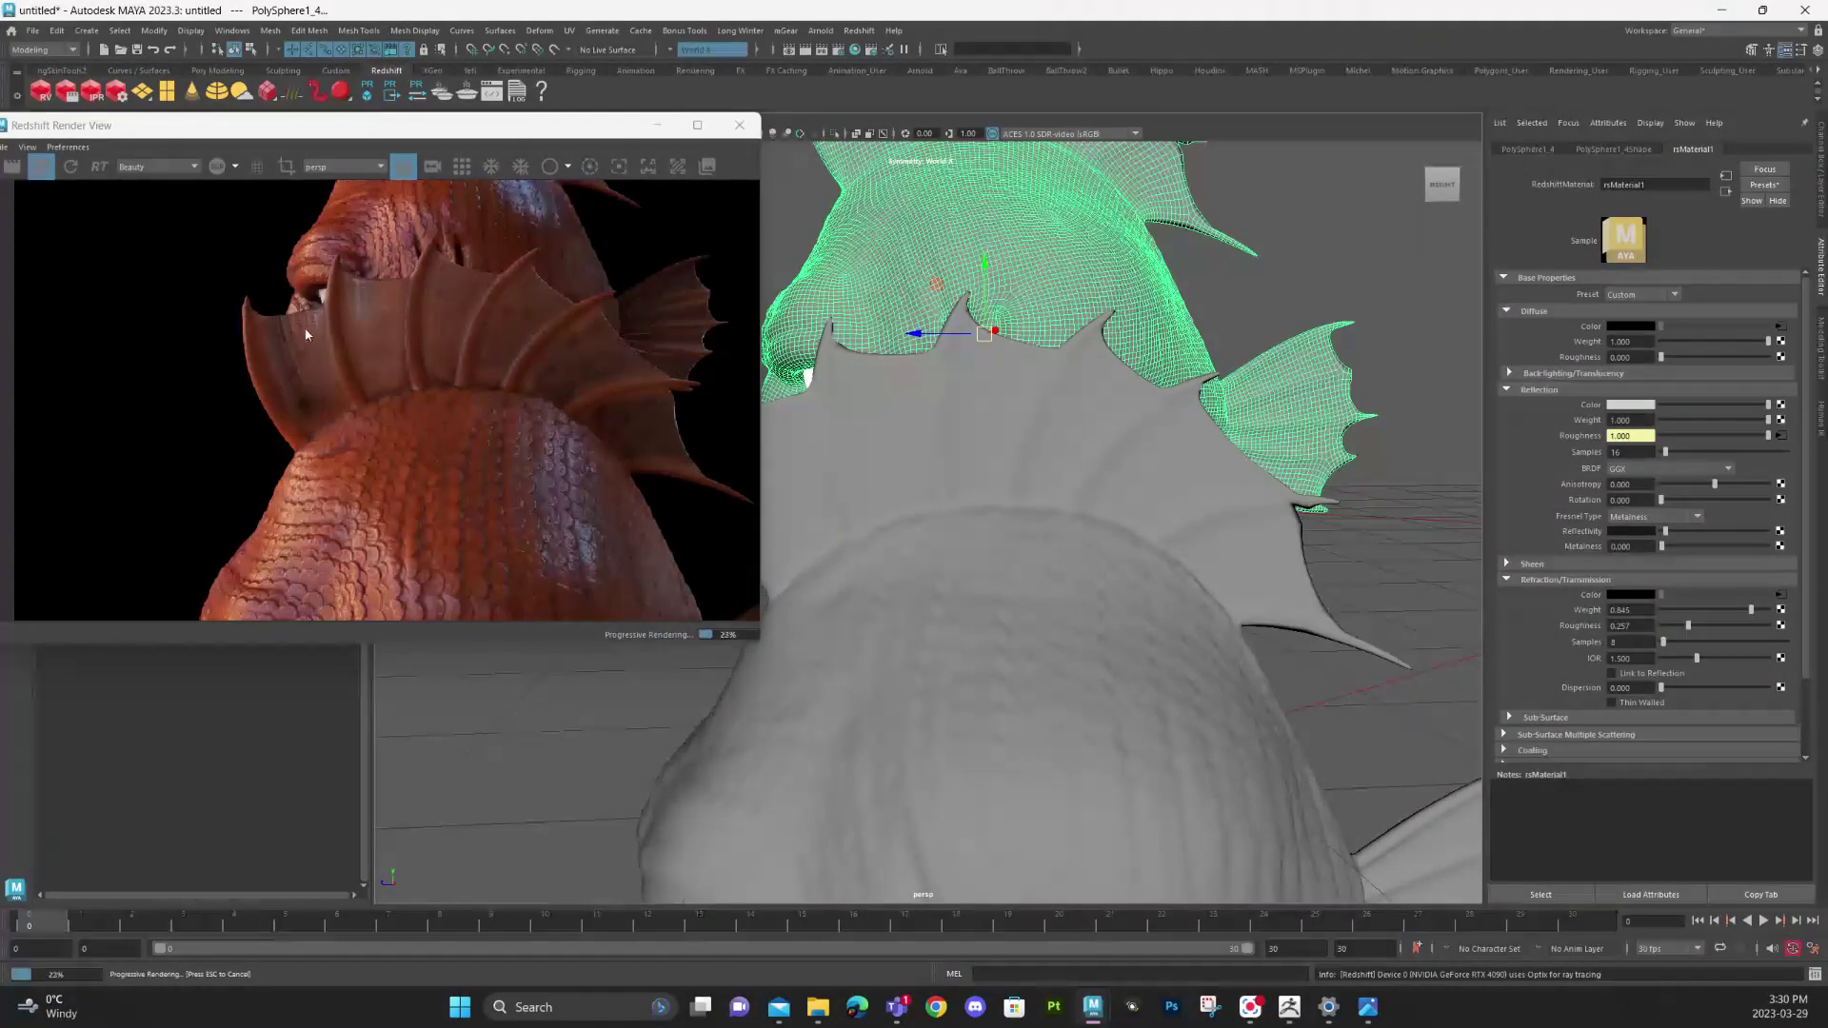
pyautogui.moveTo(920, 339); pyautogui.dragTo(959, 333)
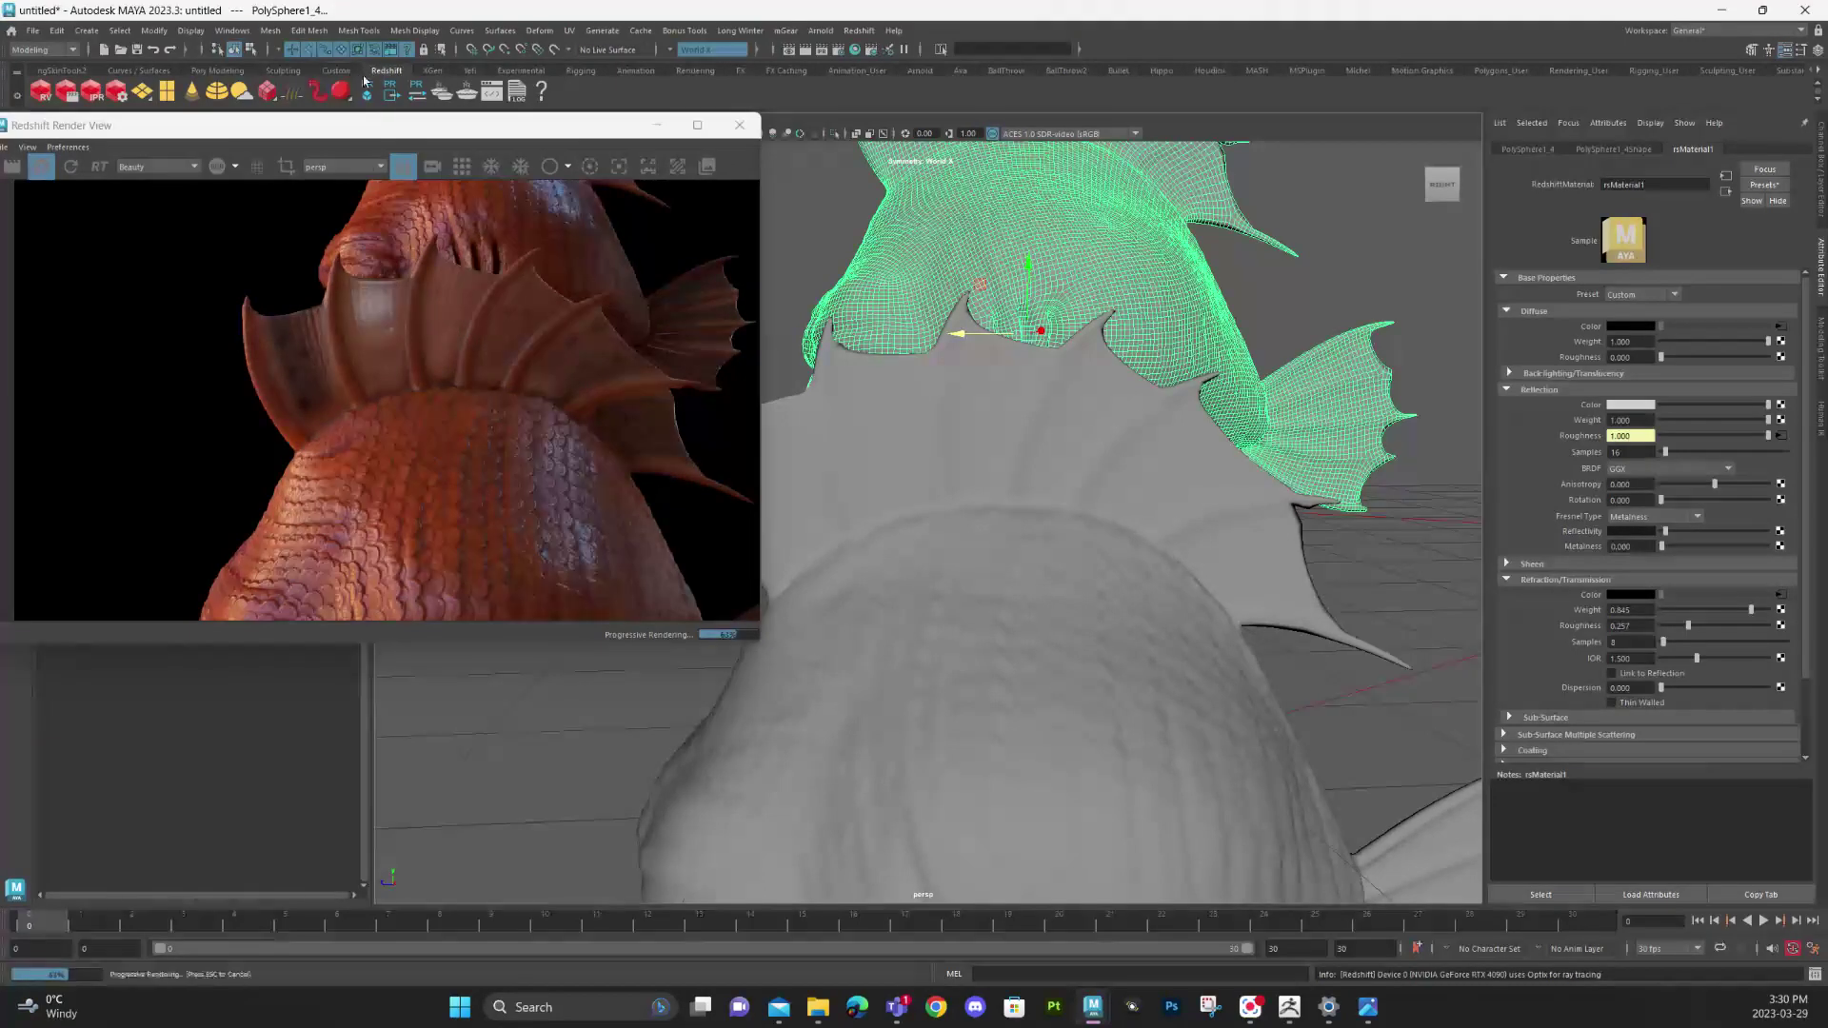
pyautogui.moveTo(957, 333); pyautogui.dragTo(1054, 340)
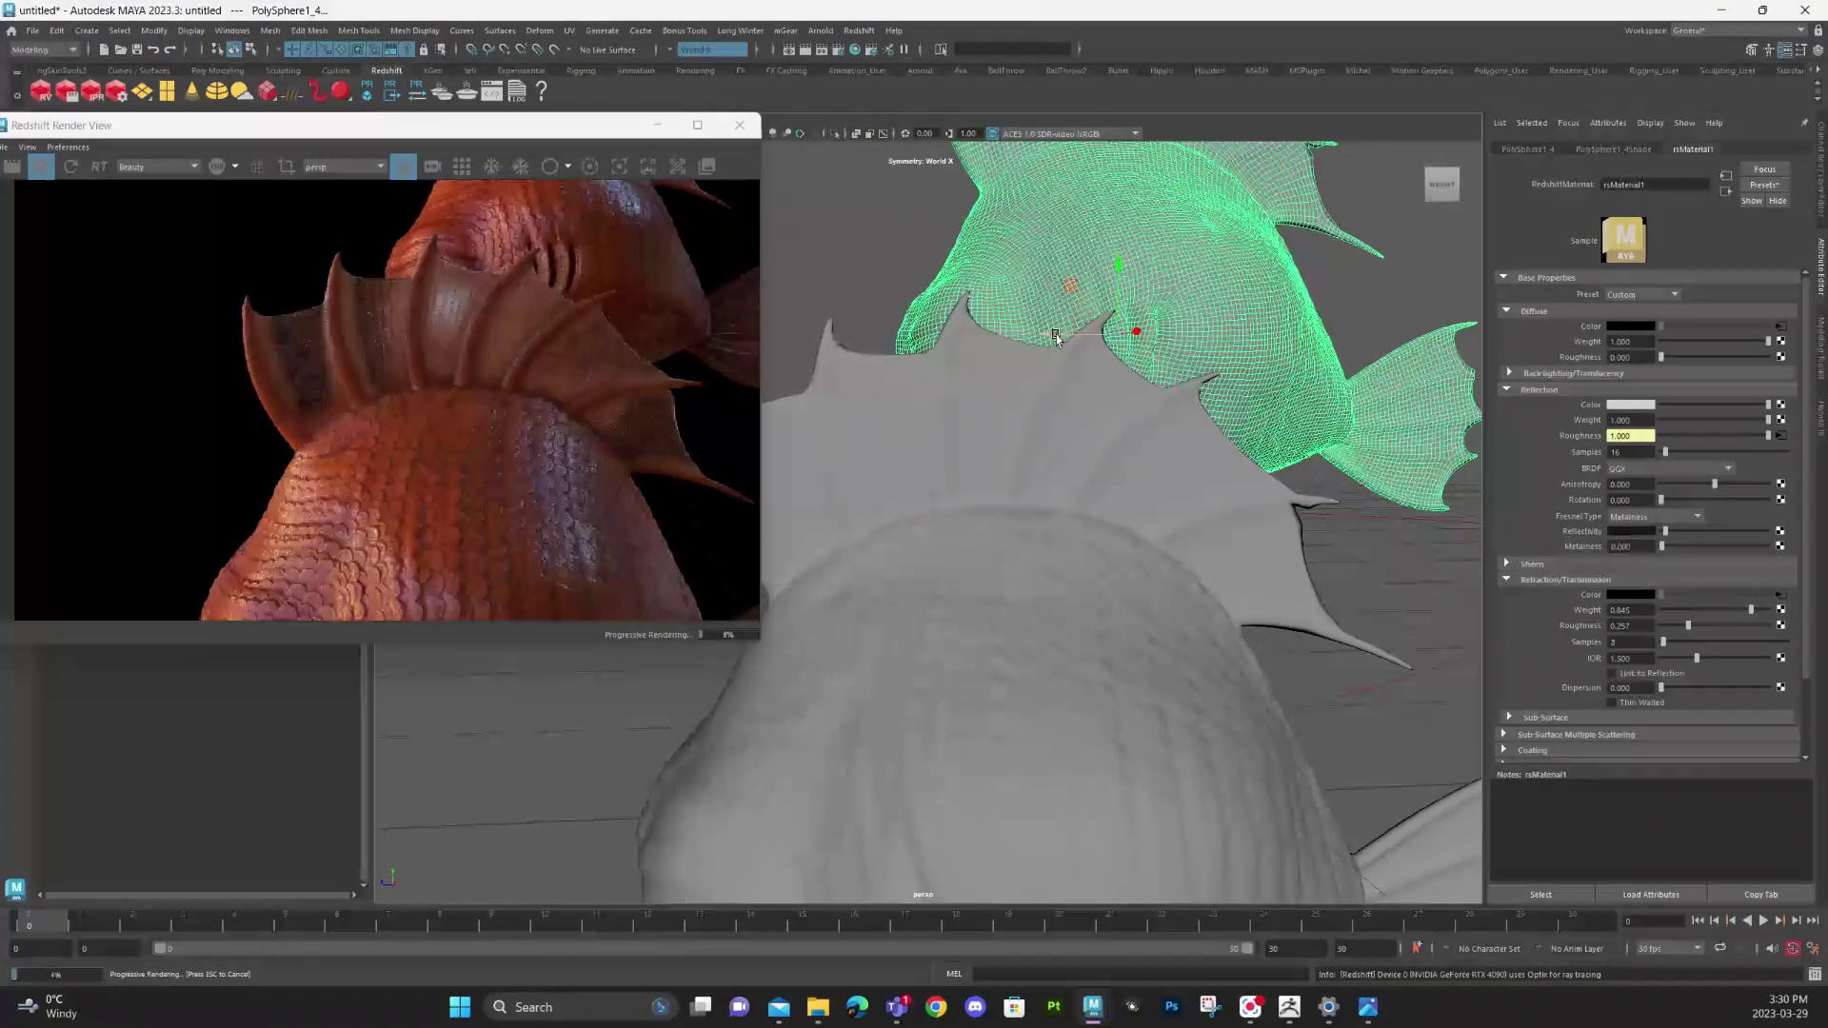